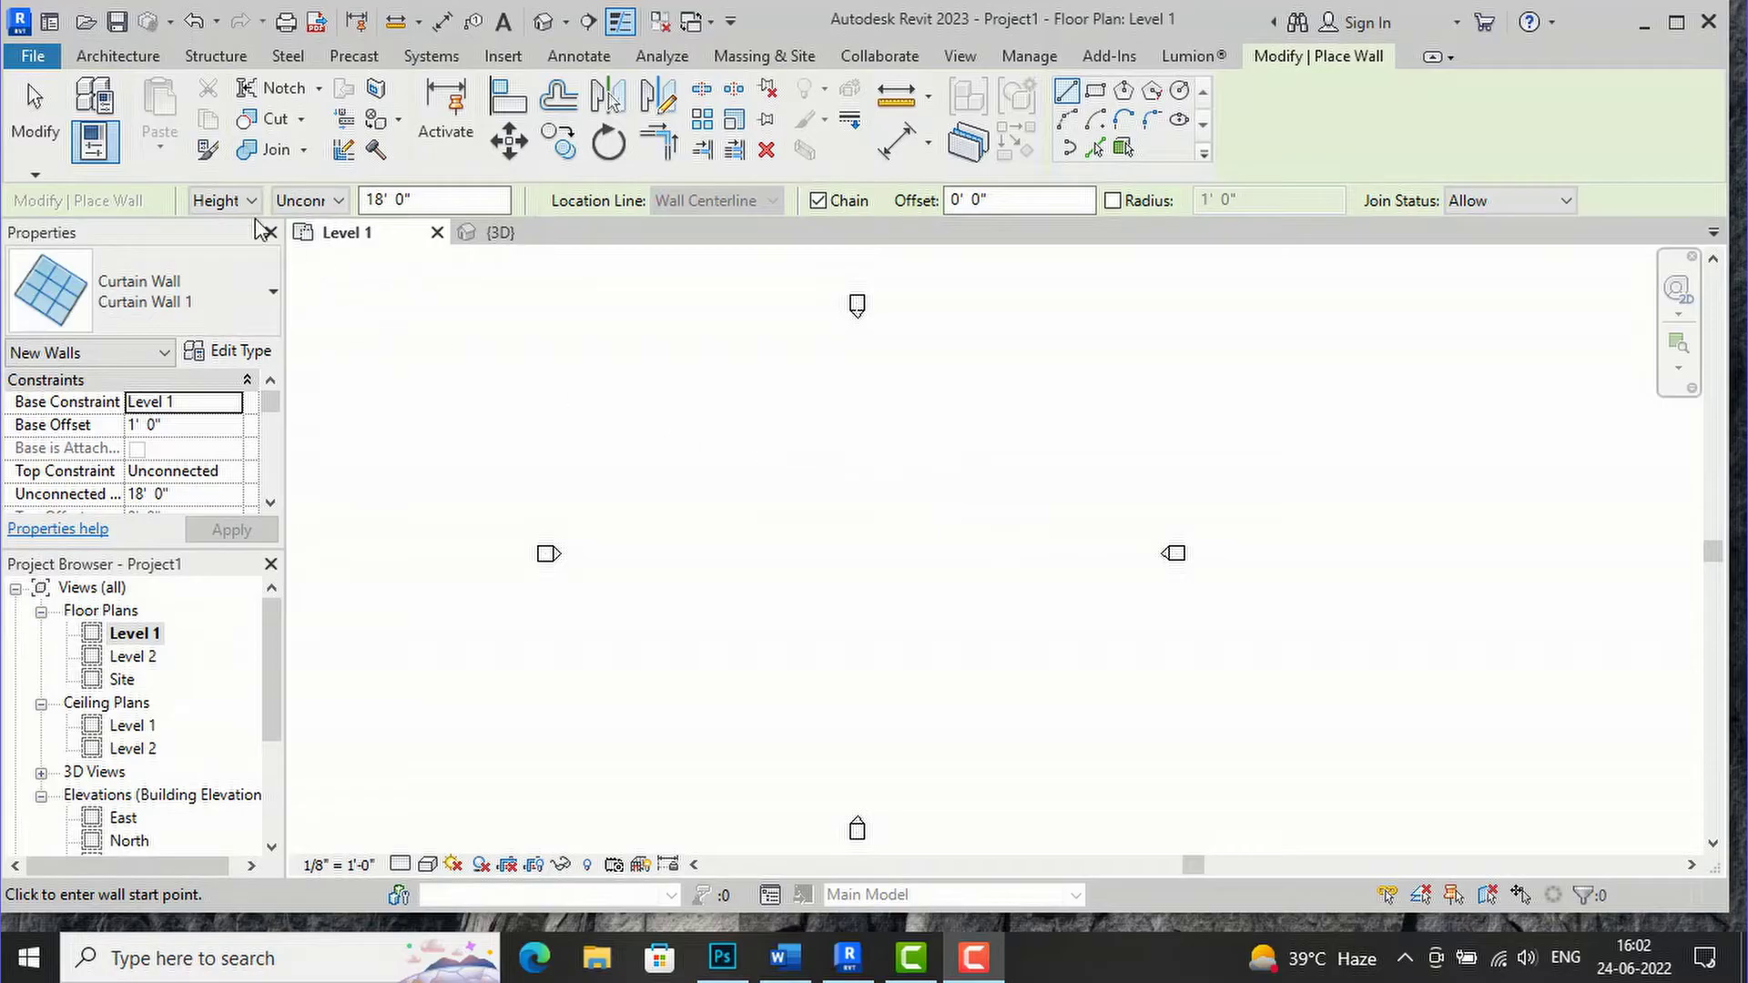
left_click(114, 56)
key("Escape")
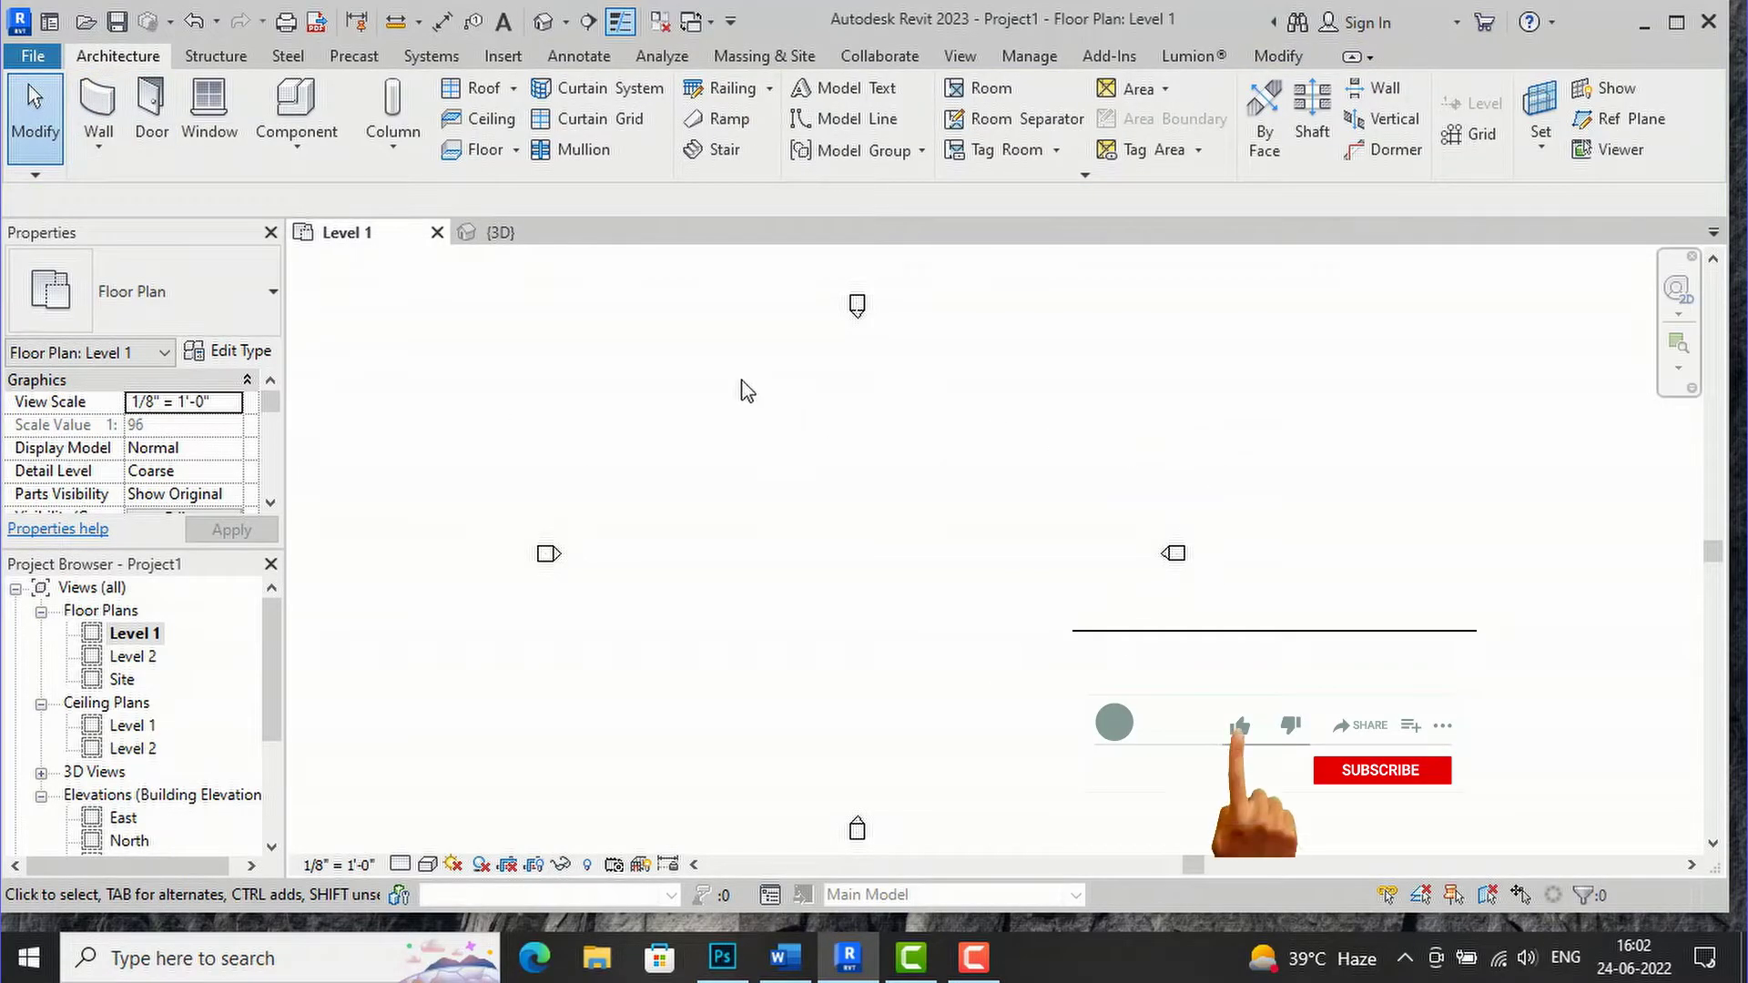
scroll(742, 387, "up", 1)
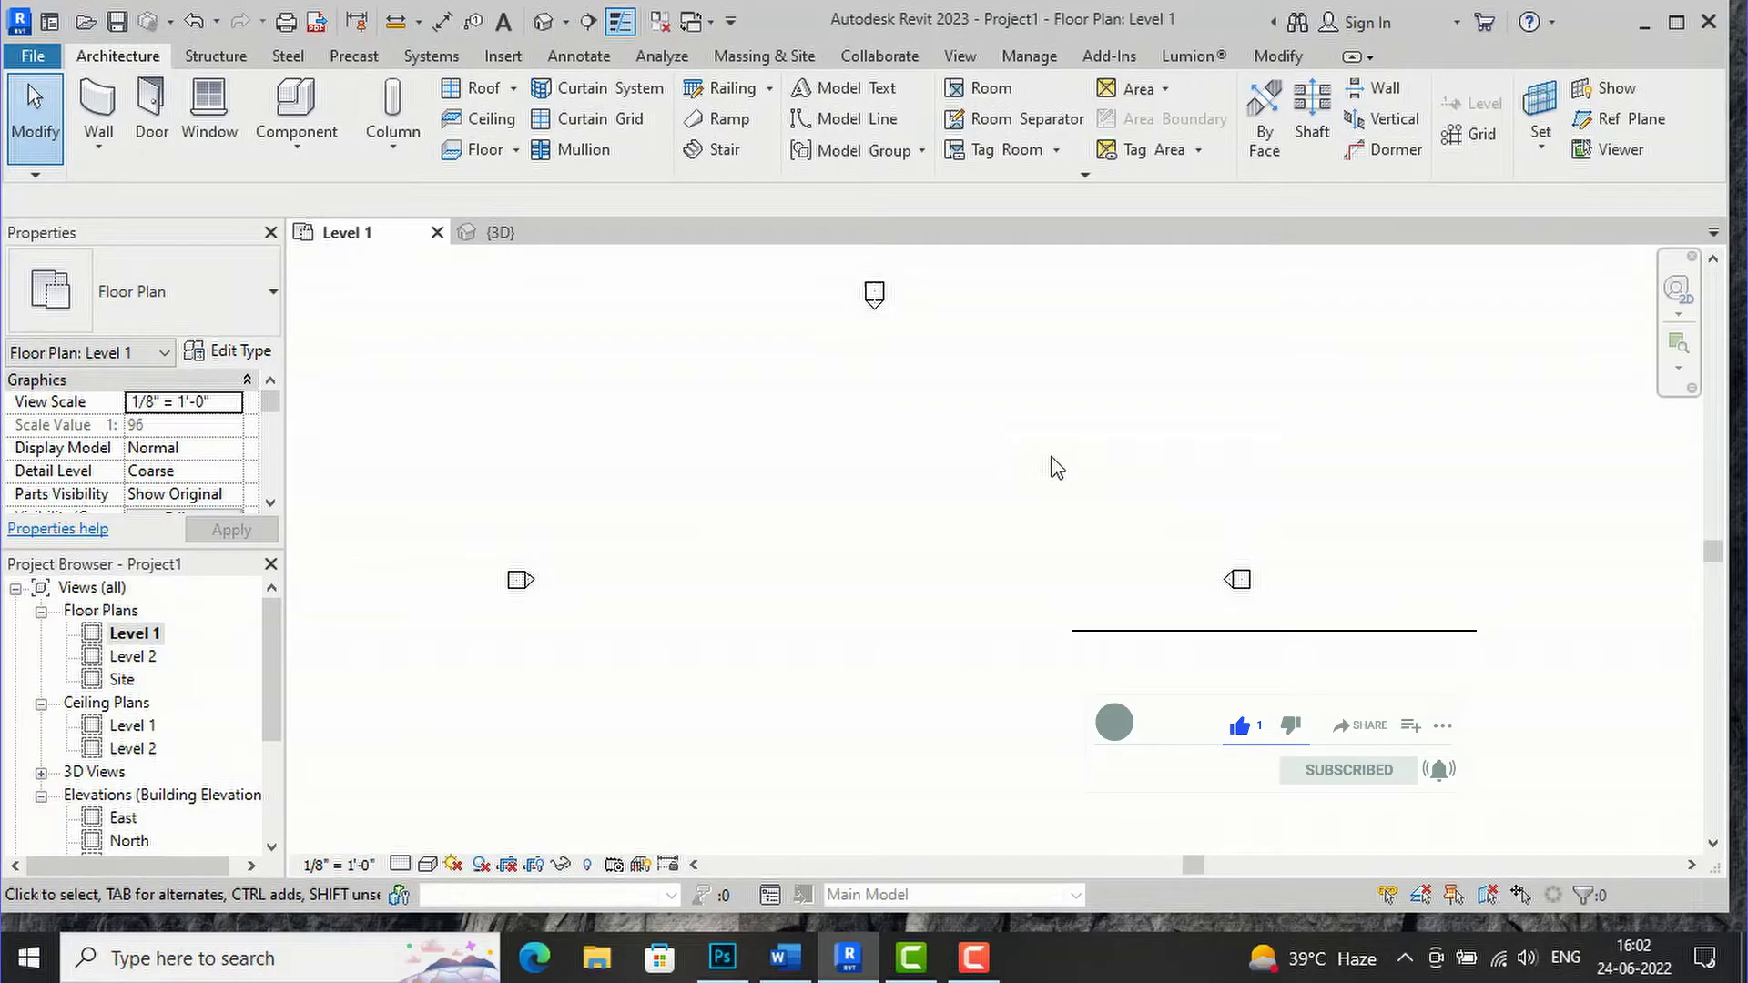
scroll(1056, 468, "down", 1)
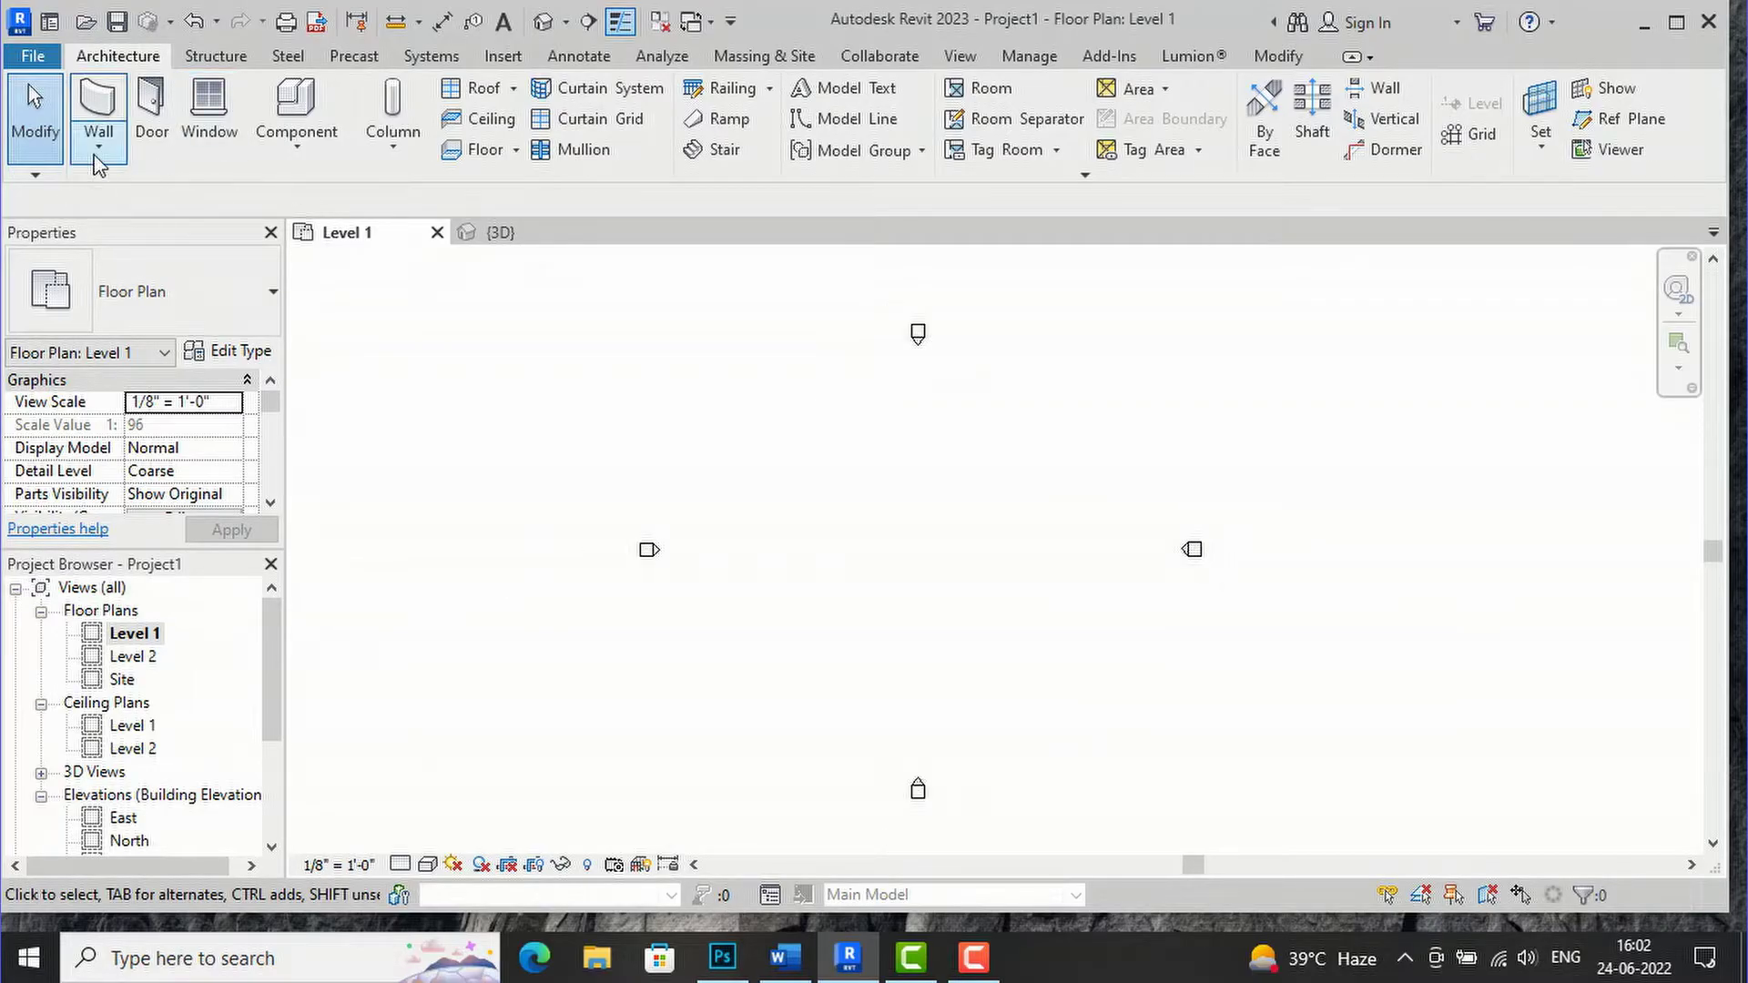
Start an architectural wall of type Generic - 8" with a 20' unconnected height and open its type properties
left_click(98, 148)
left_click(125, 202)
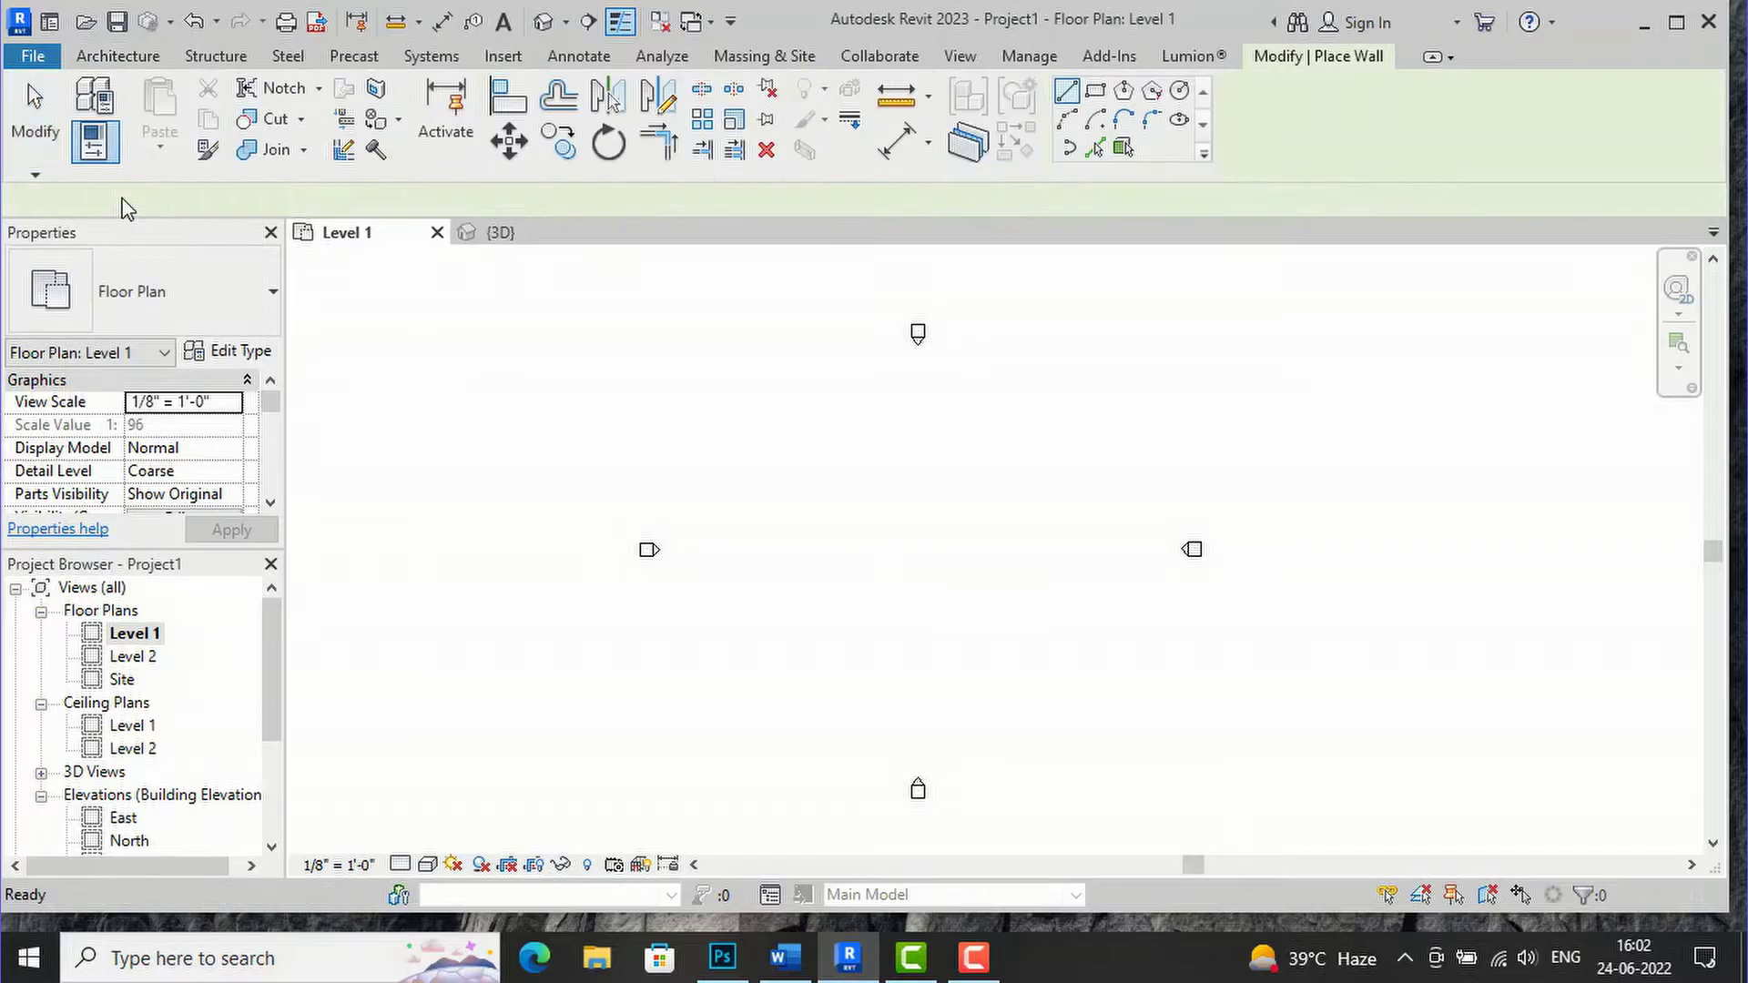
left_click(199, 304)
scroll(176, 473, "up", 5)
scroll(177, 477, "down", 2)
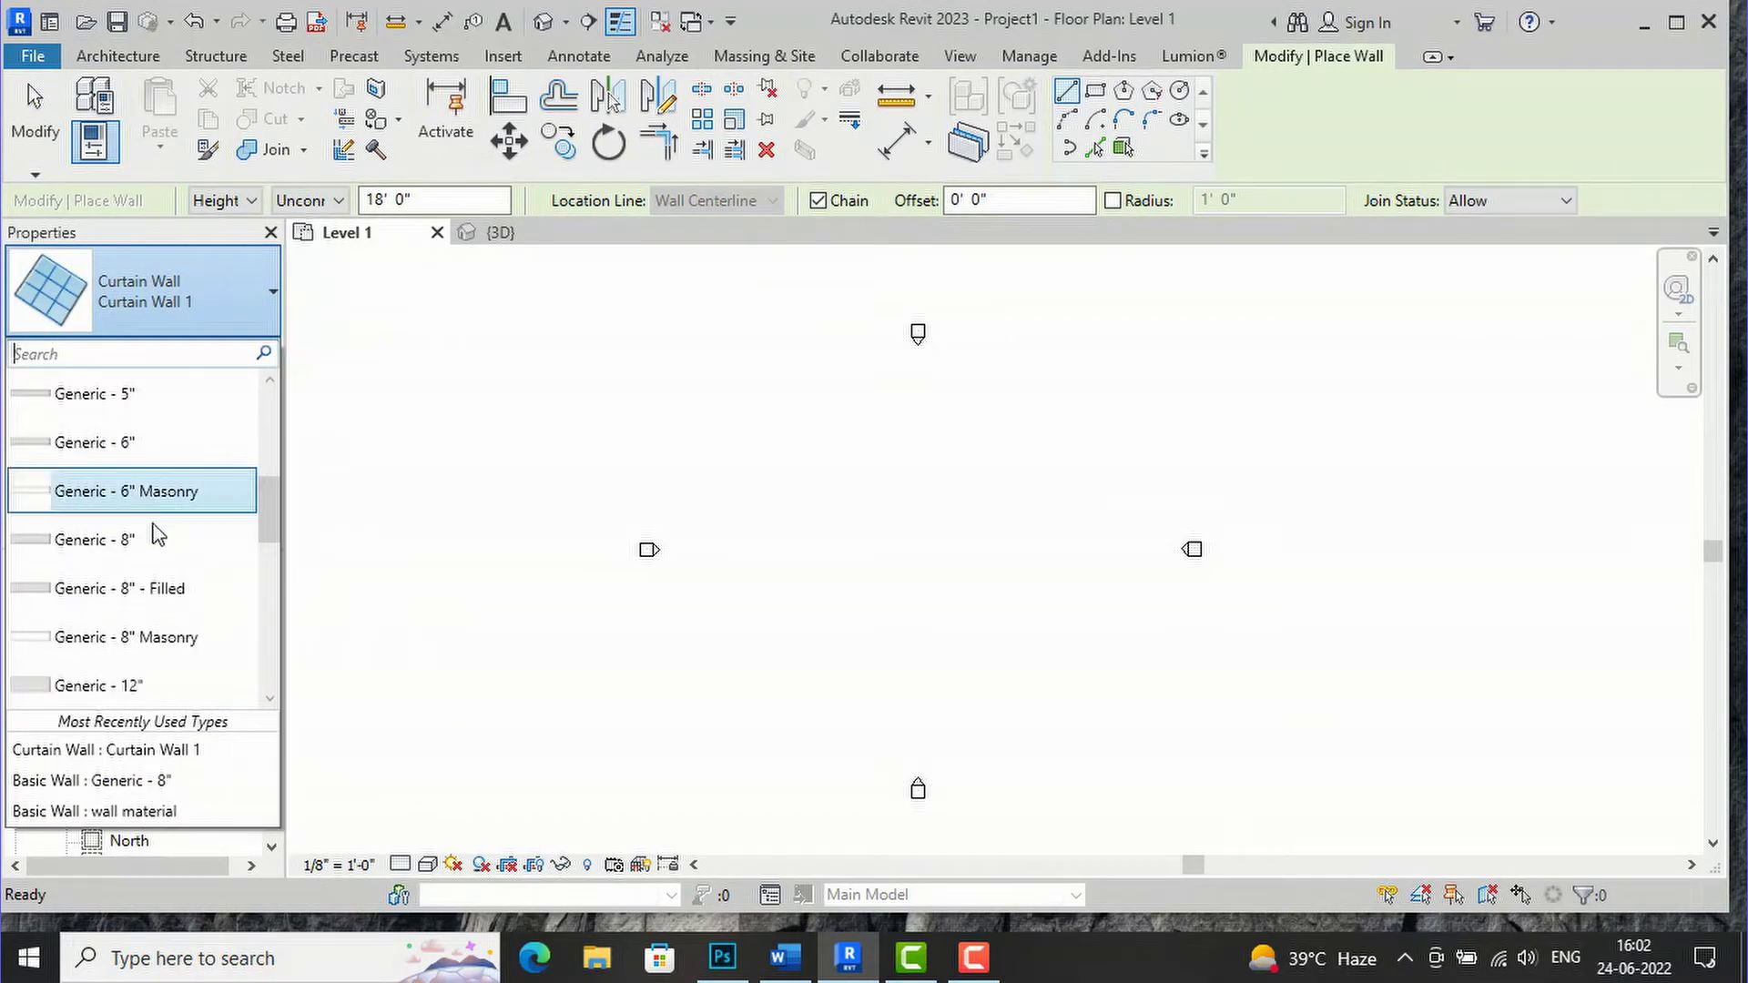
left_click(215, 541)
left_click(448, 202)
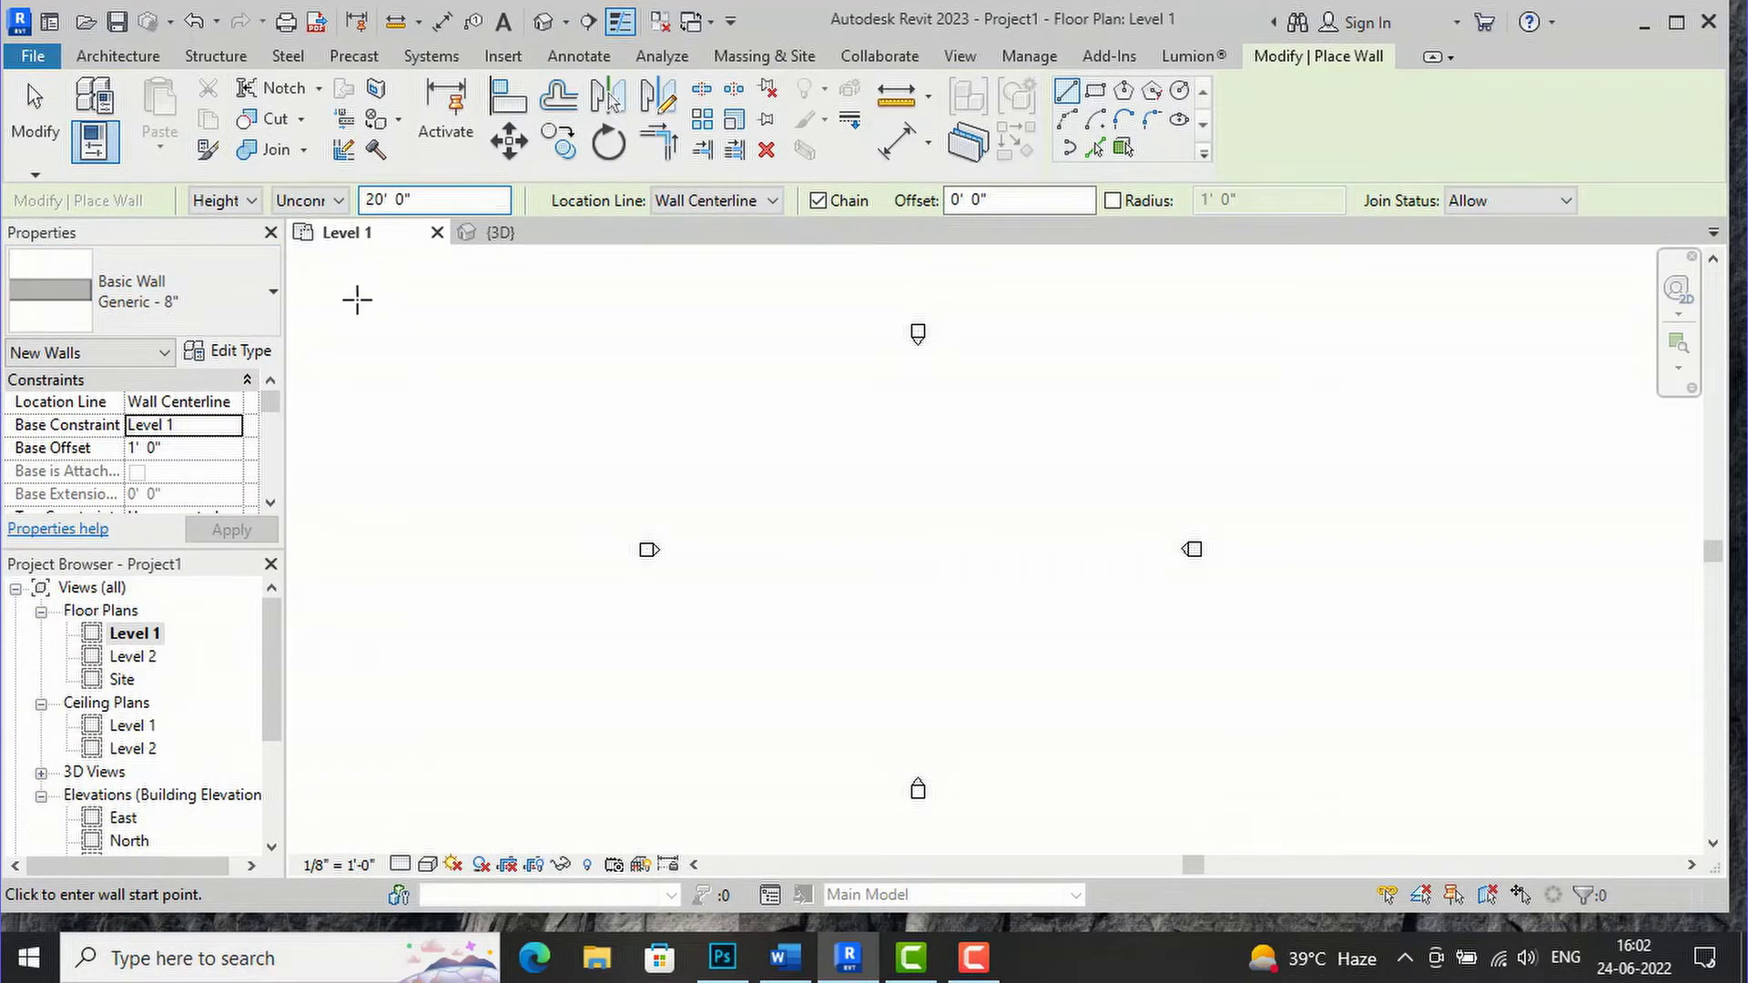
left_click(238, 359)
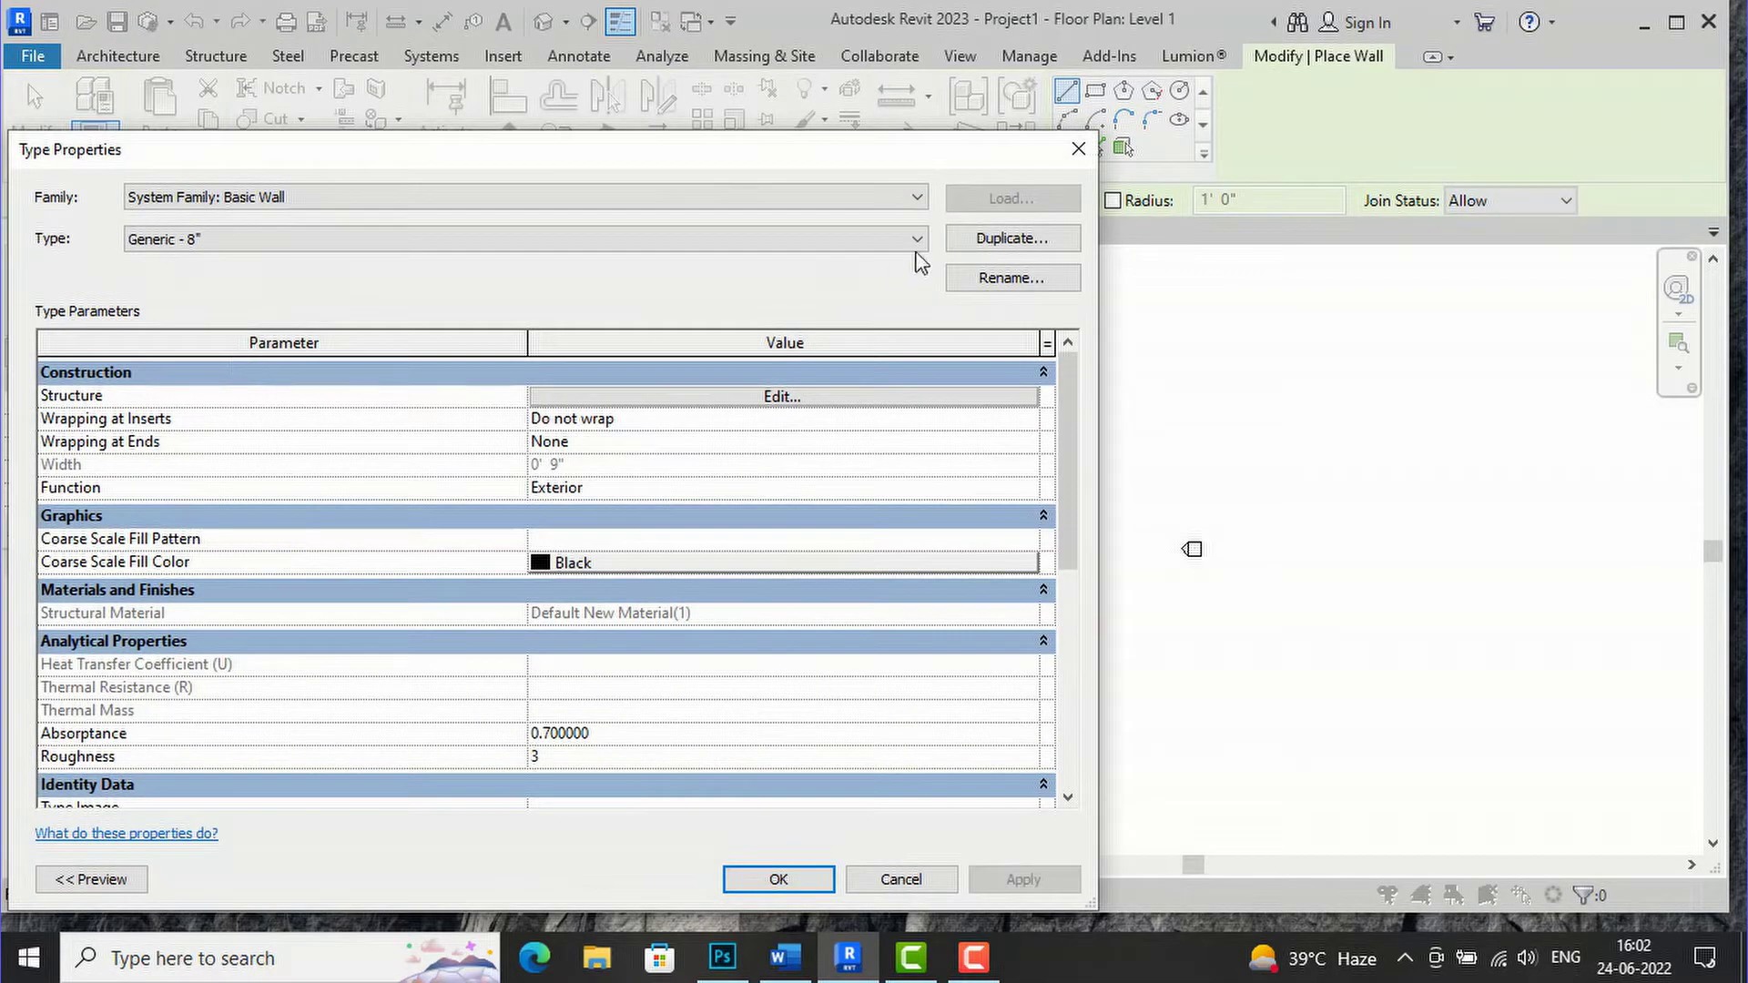
Try to duplicate the Generic - 8" wall type under the name "wall material"
left_click(979, 239)
type("wall material")
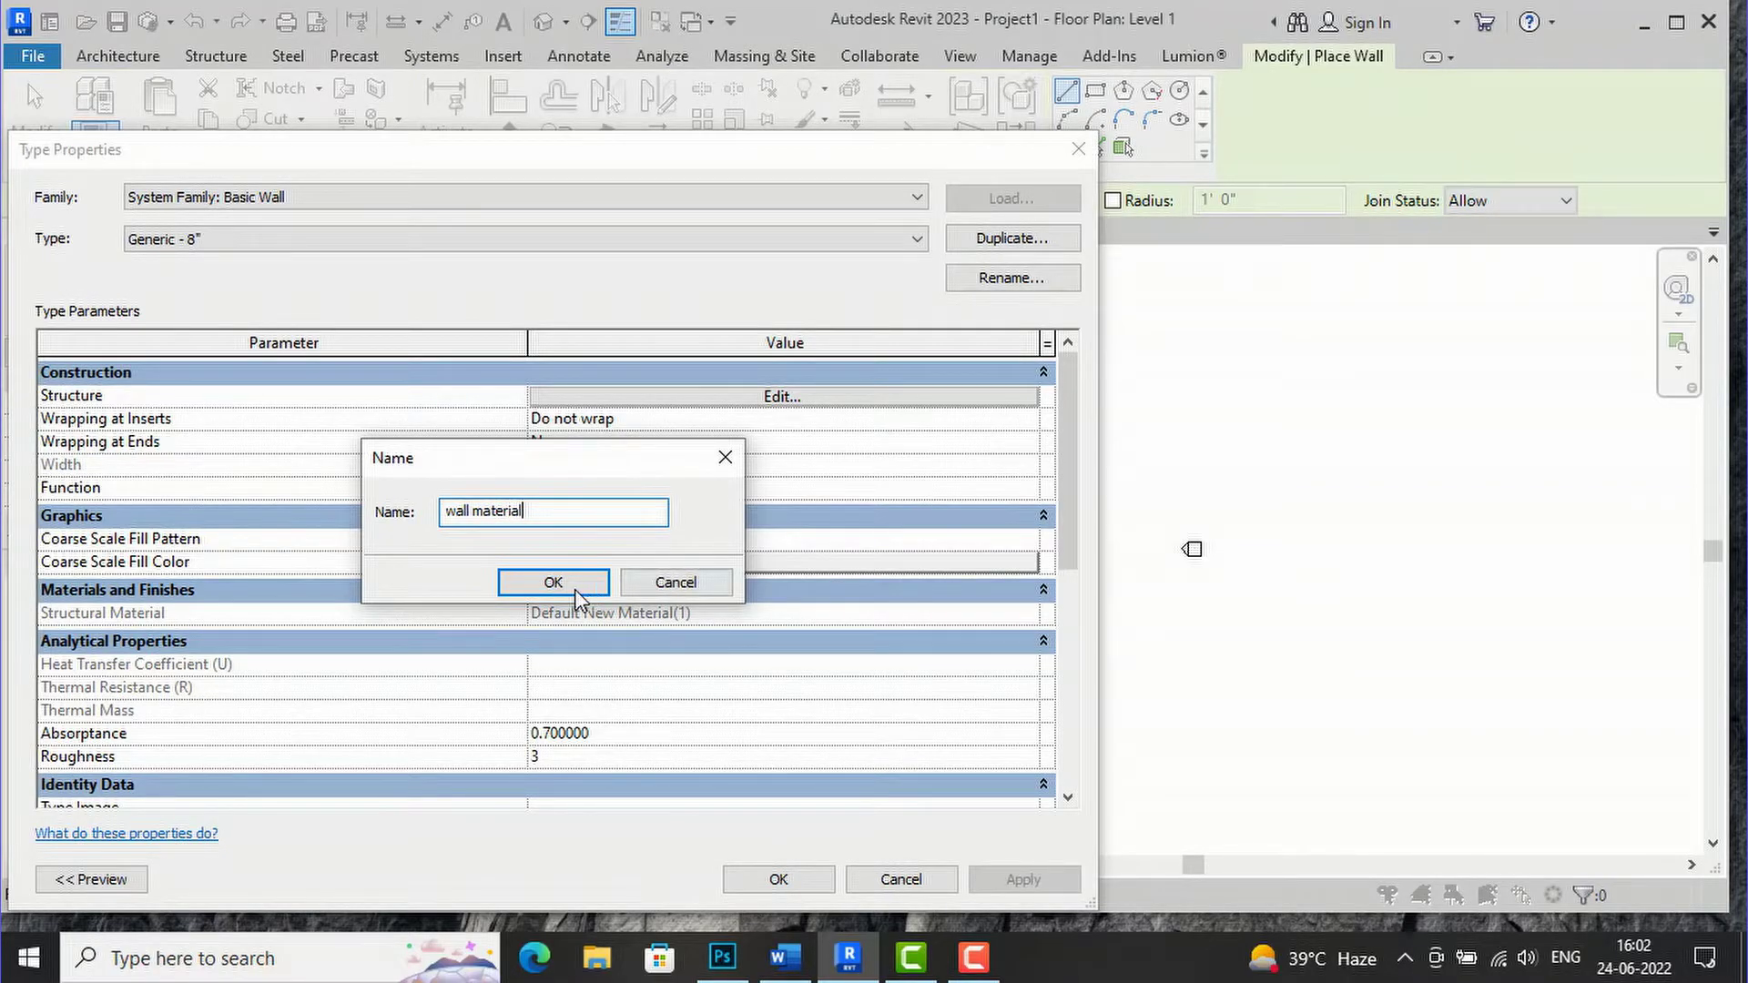
left_click(576, 594)
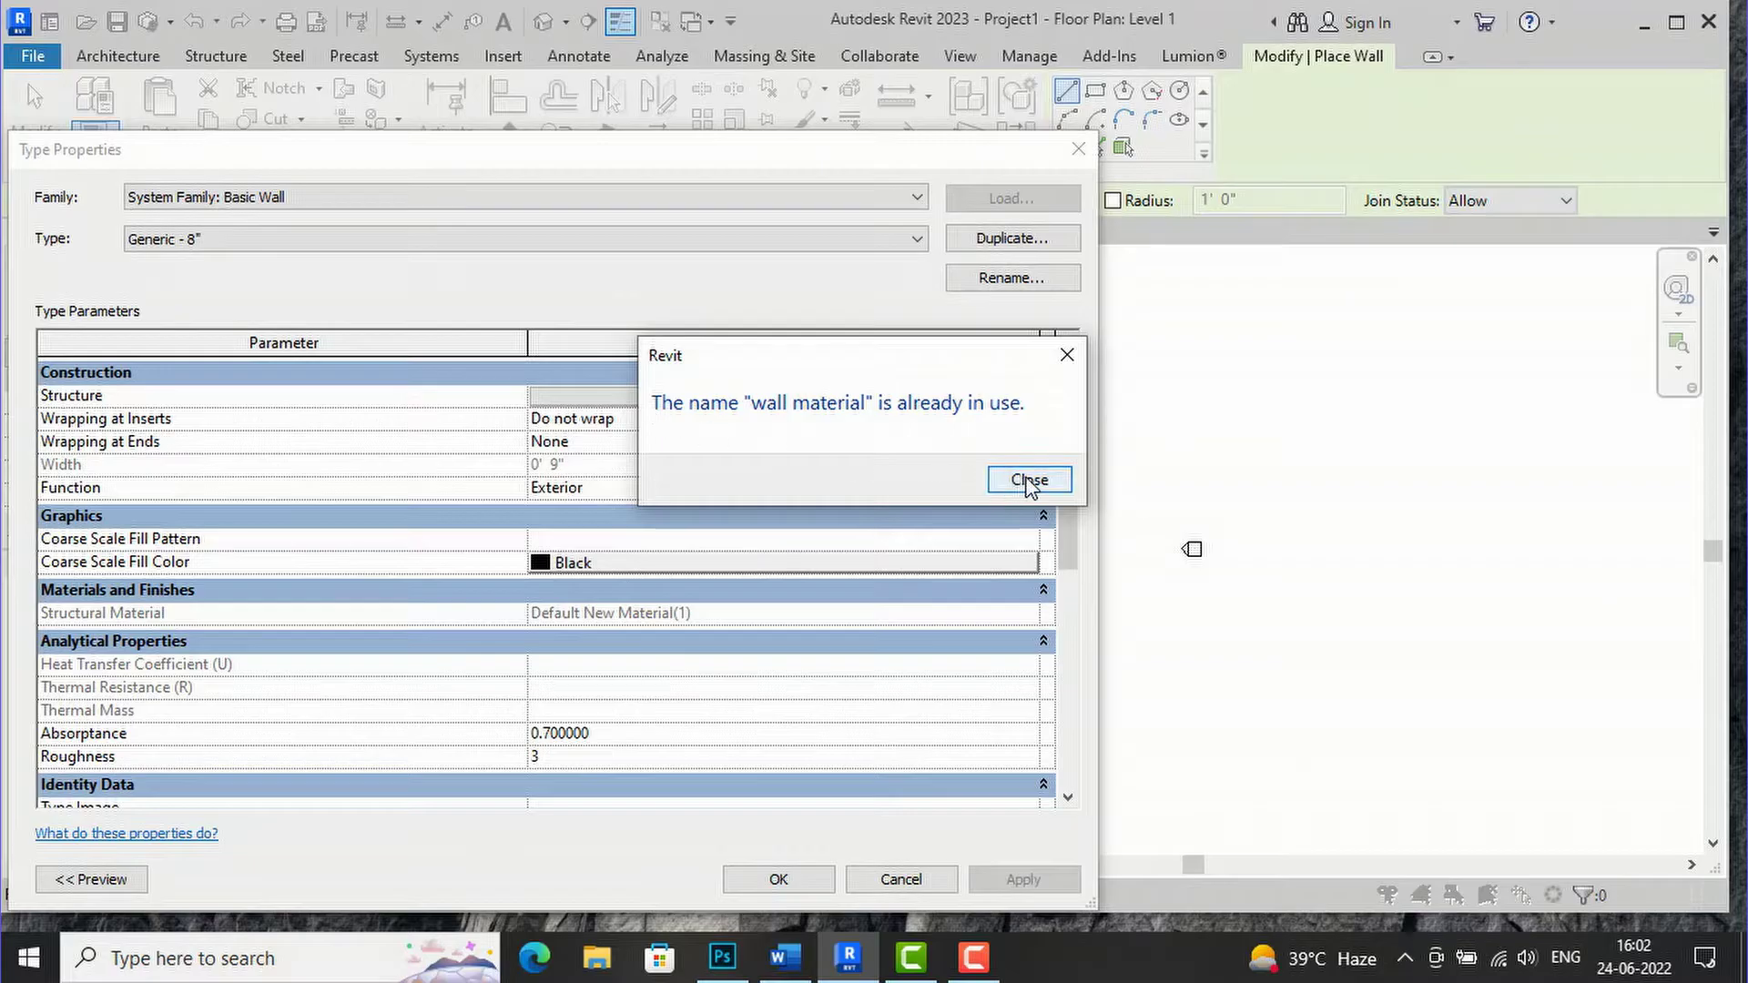
left_click(1029, 480)
Create a new material for the structure layer of the Generic - 8" wall assembly
left_click(846, 400)
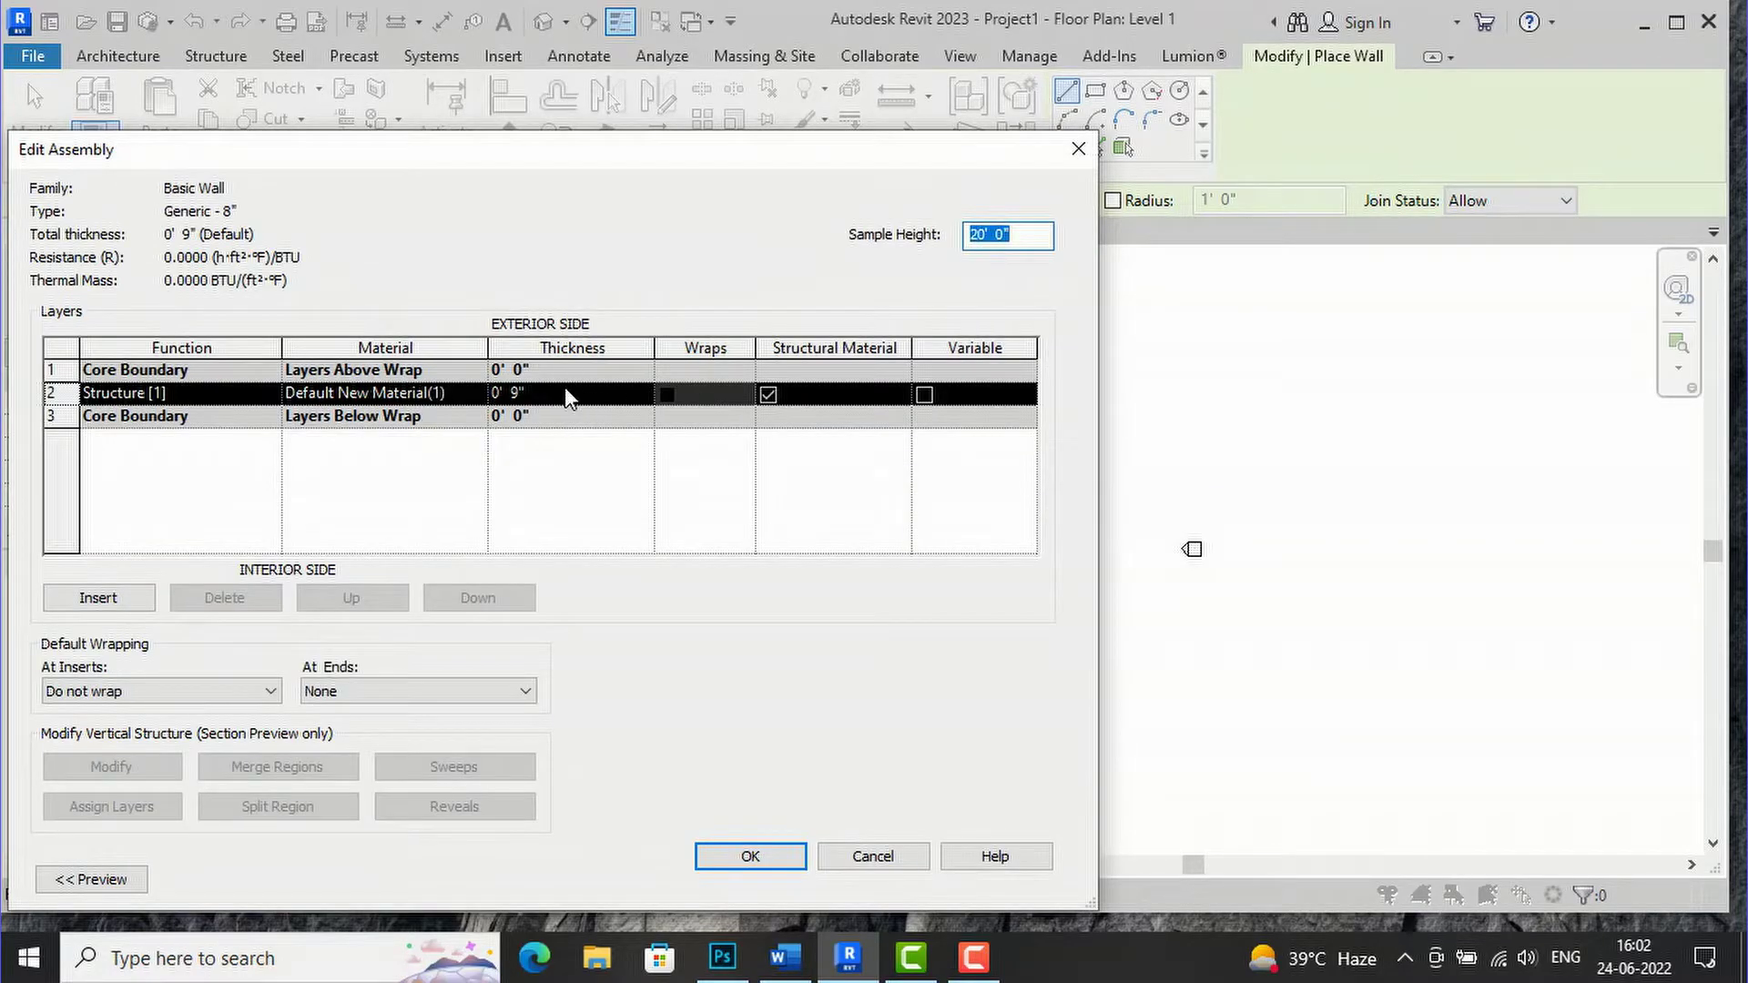
left_click(466, 402)
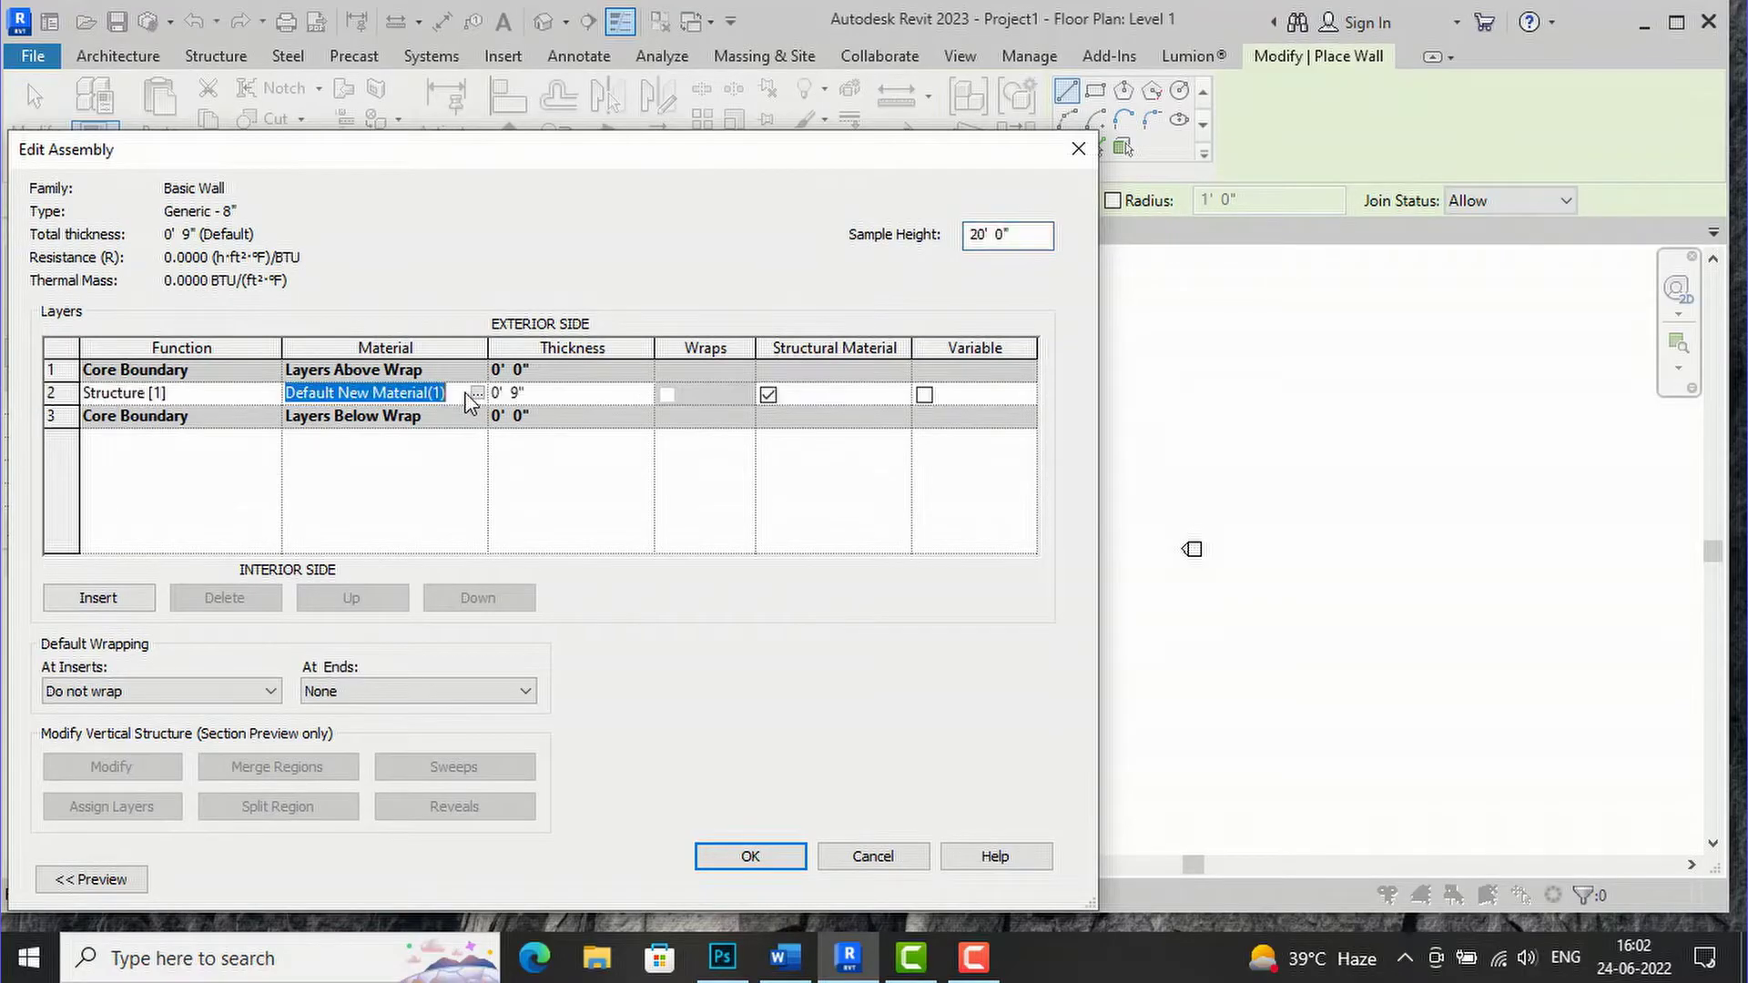
left_click(477, 394)
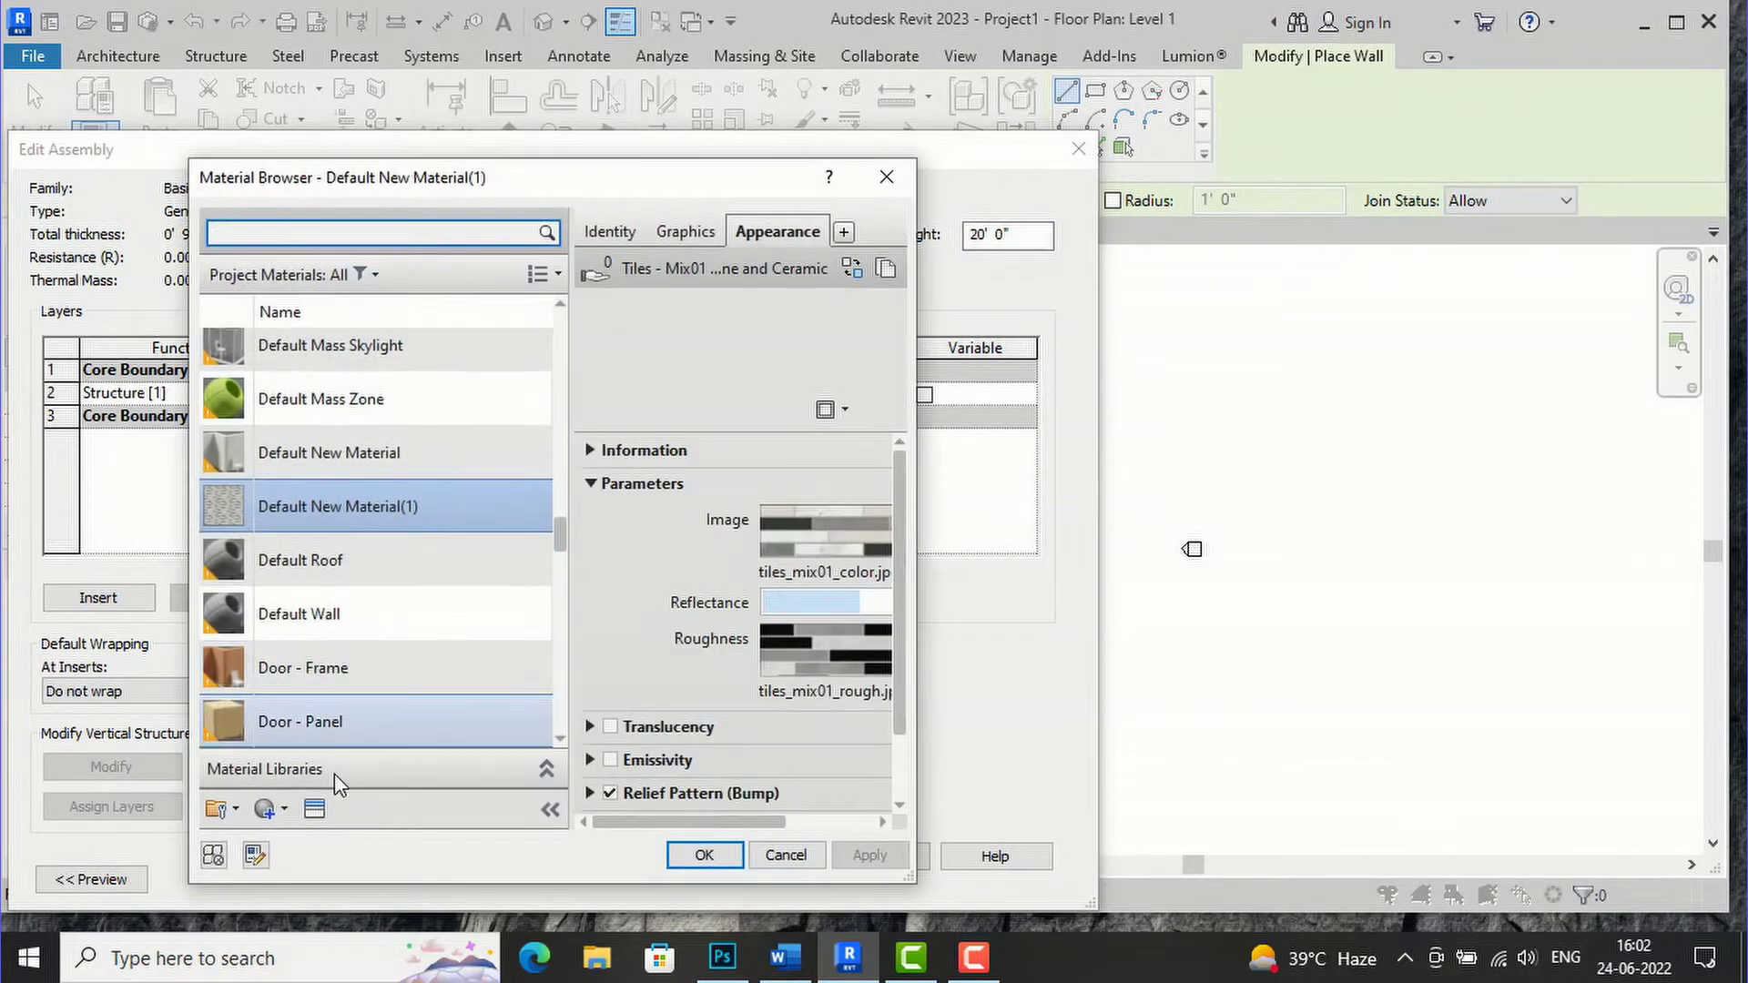
left_click(273, 810)
left_click(298, 839)
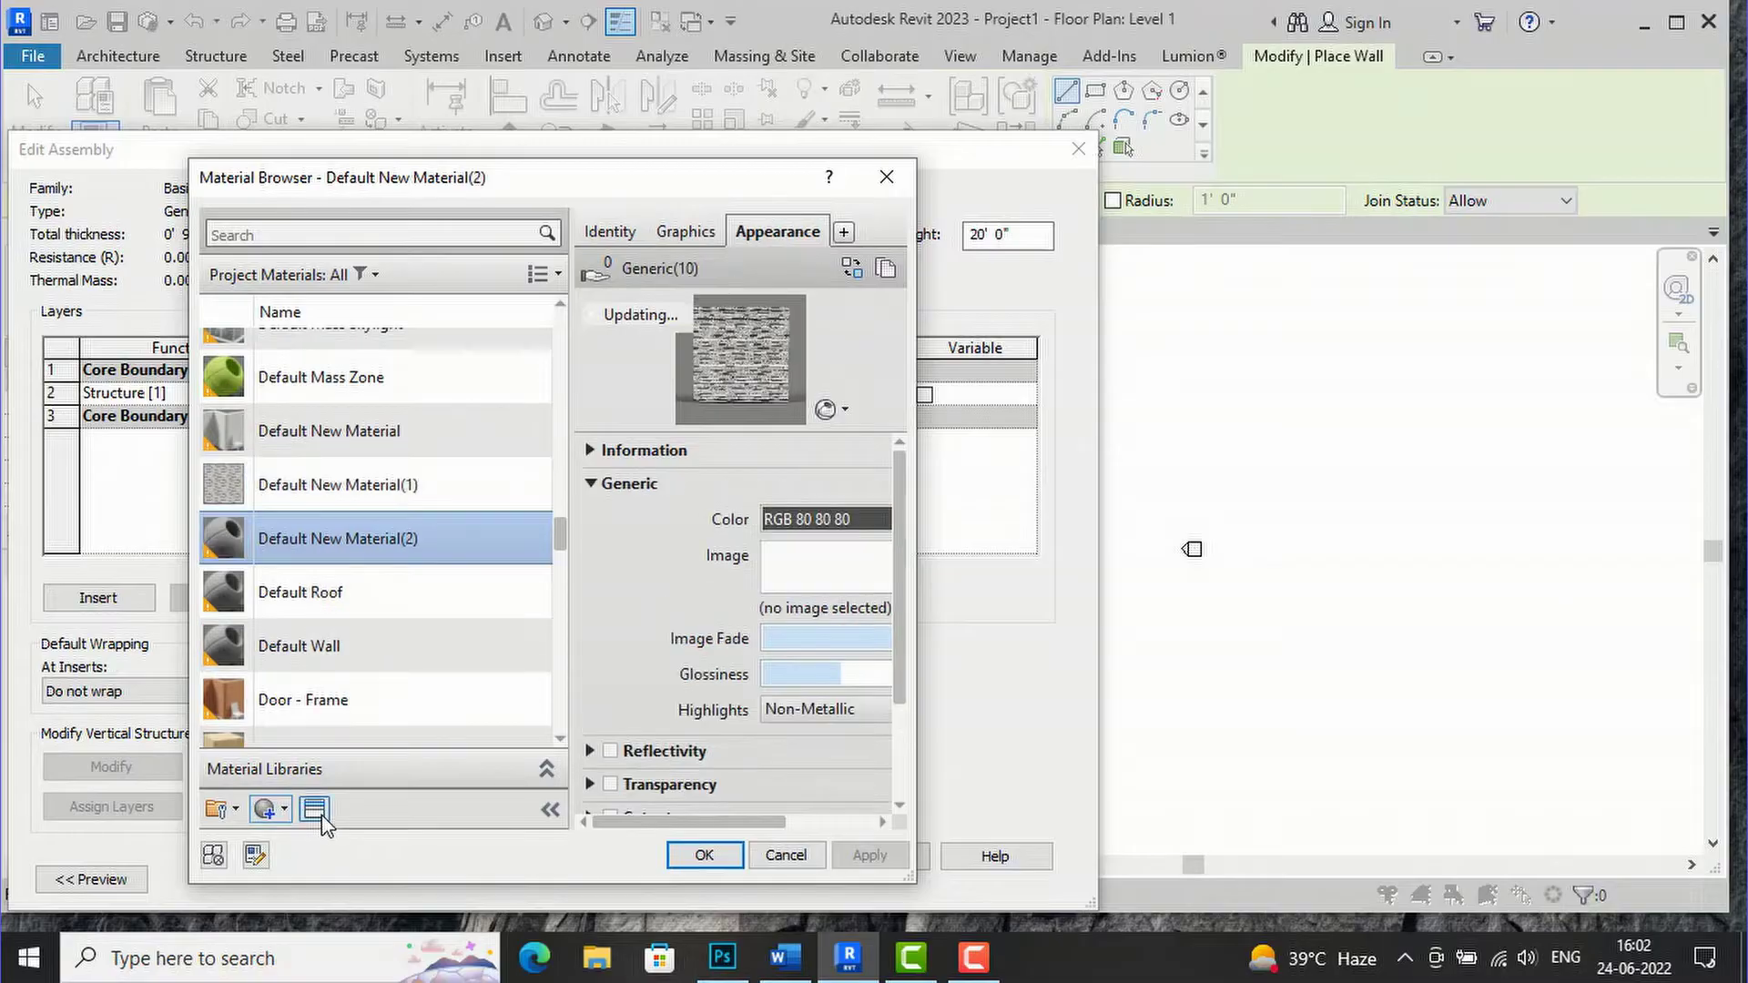
Find wall paint in the appearance assets, give the new material the Ivory Flat appearance and apply it to the wall's structure layer
left_click(314, 808)
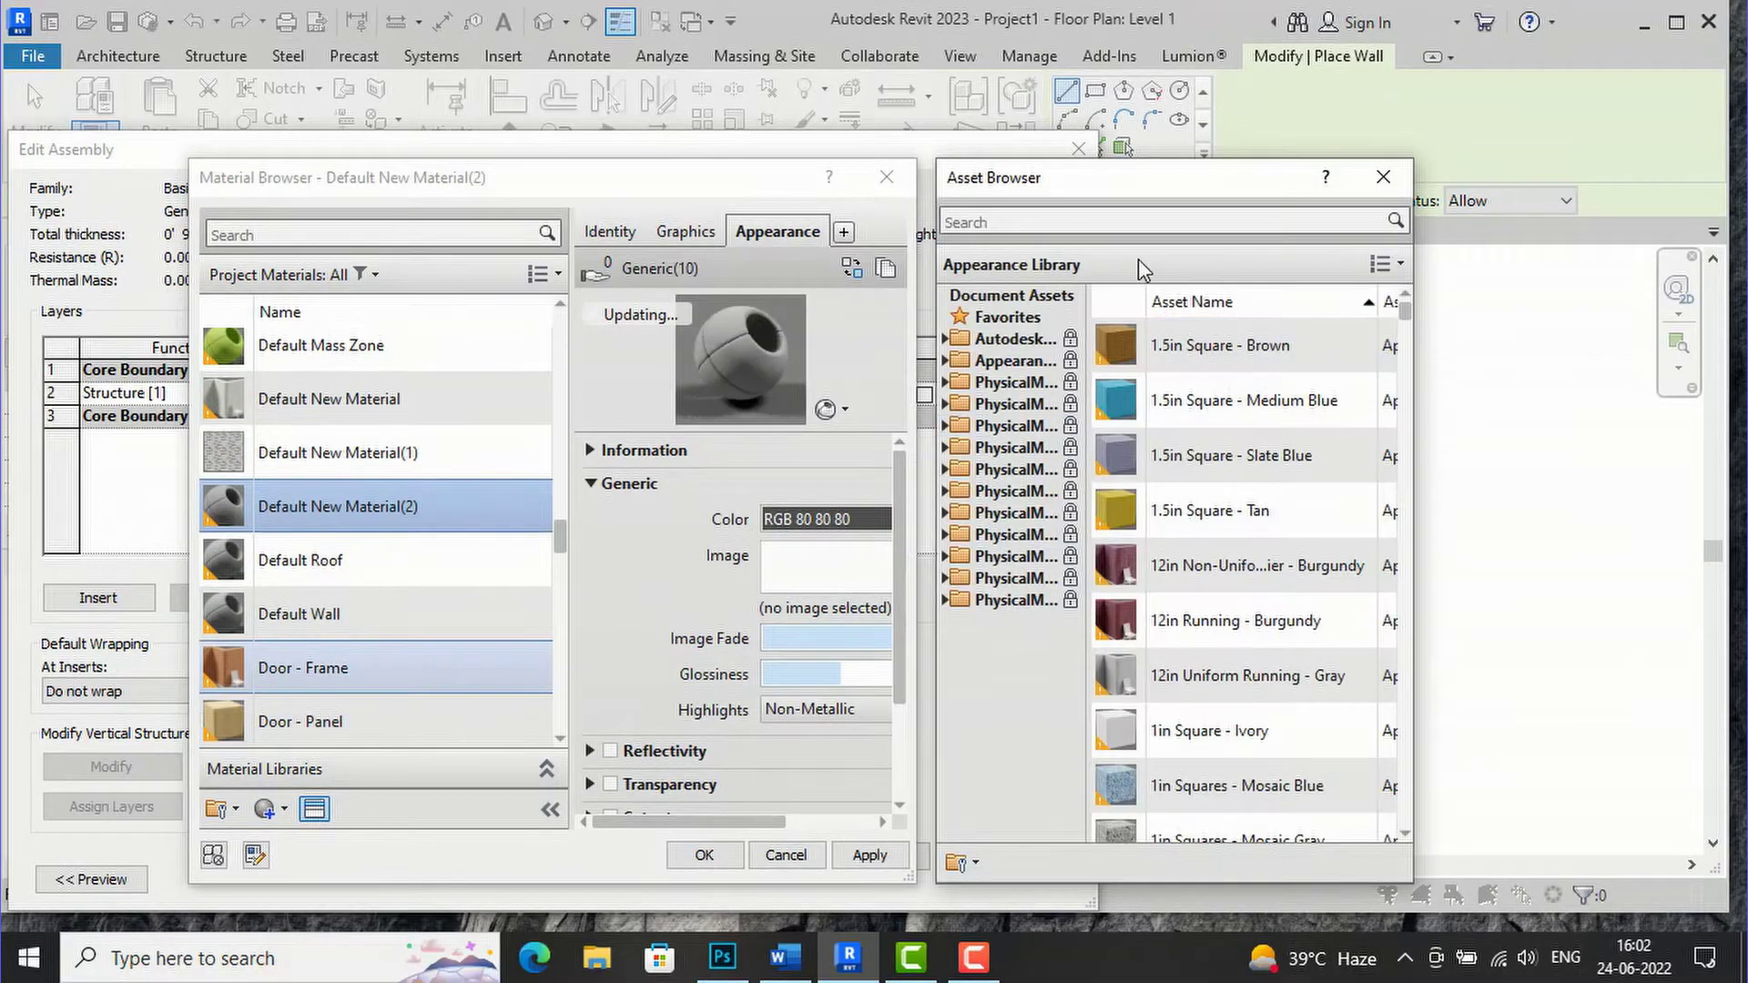
left_click(1097, 221)
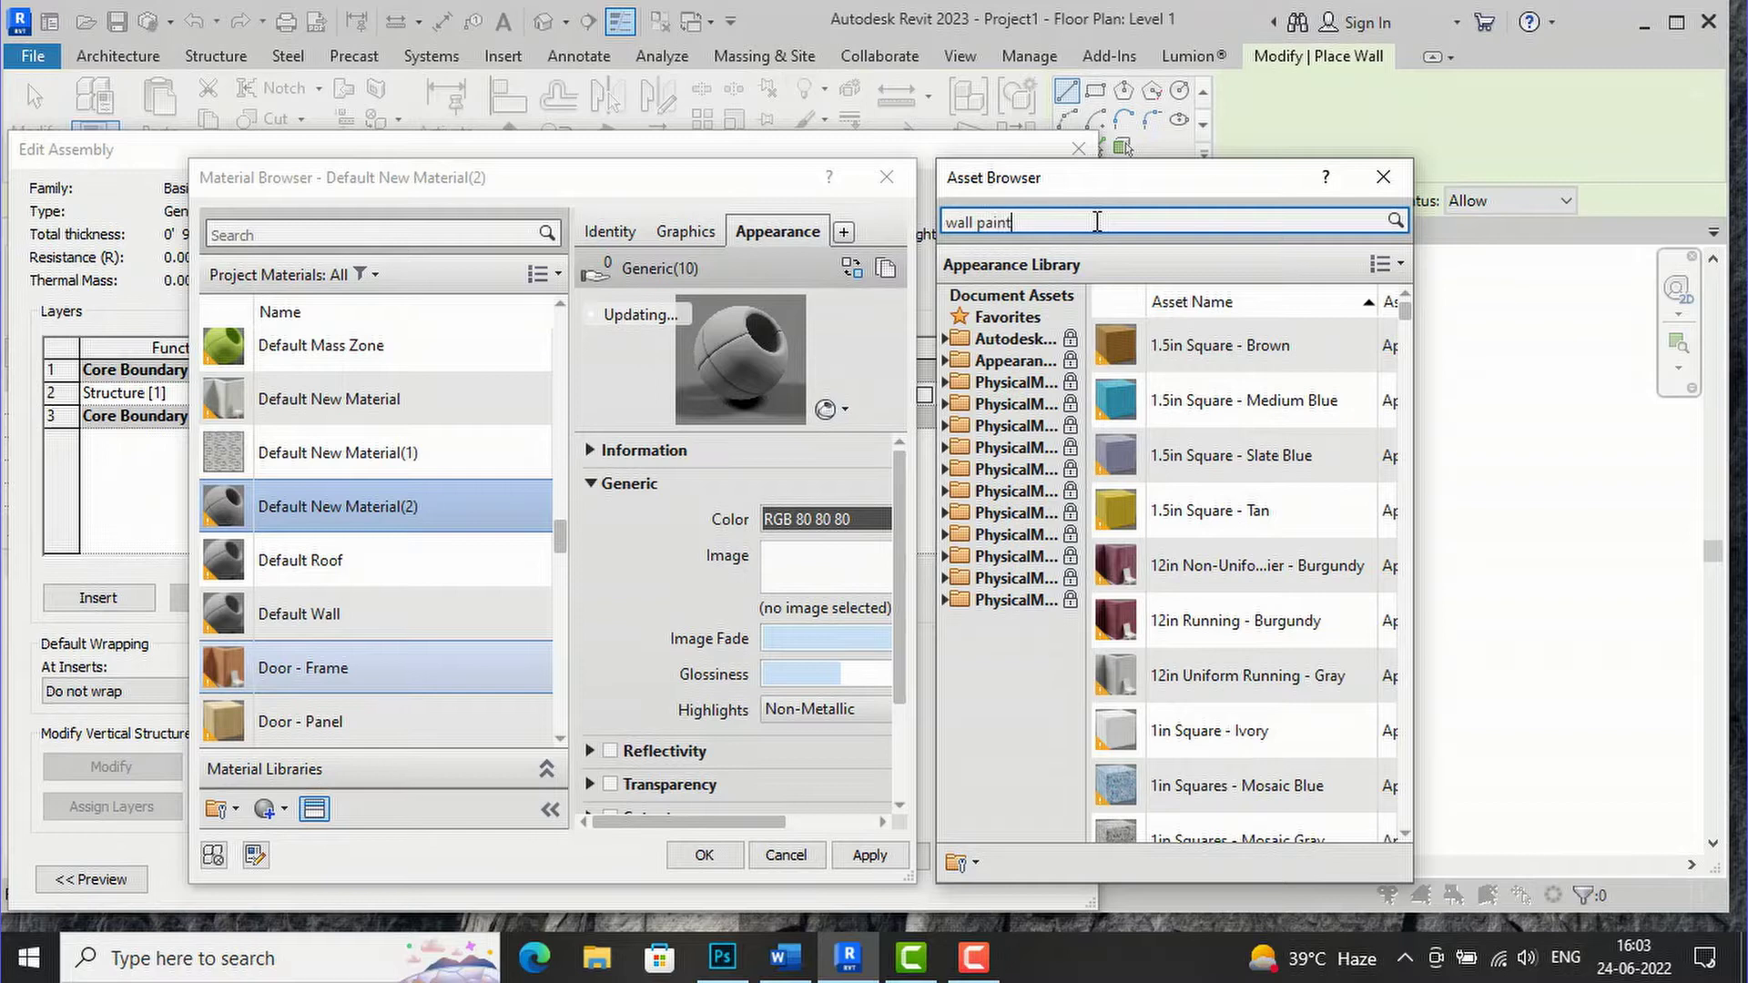
key("Return")
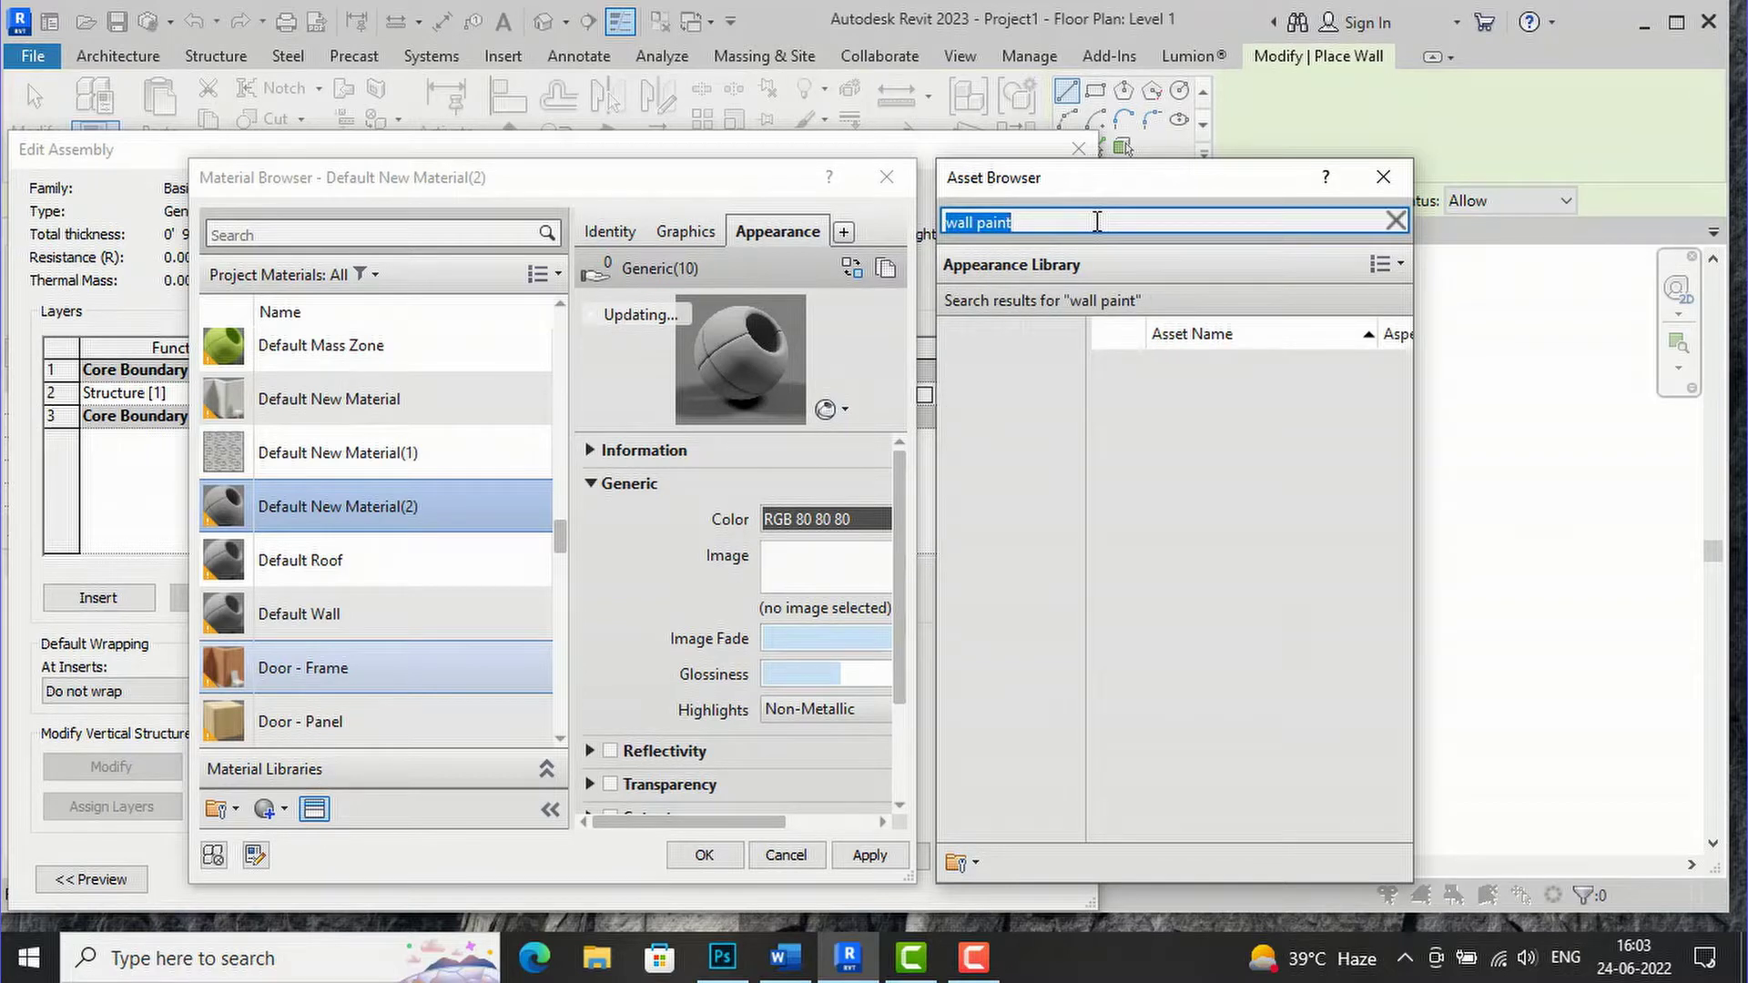
left_click(1213, 538)
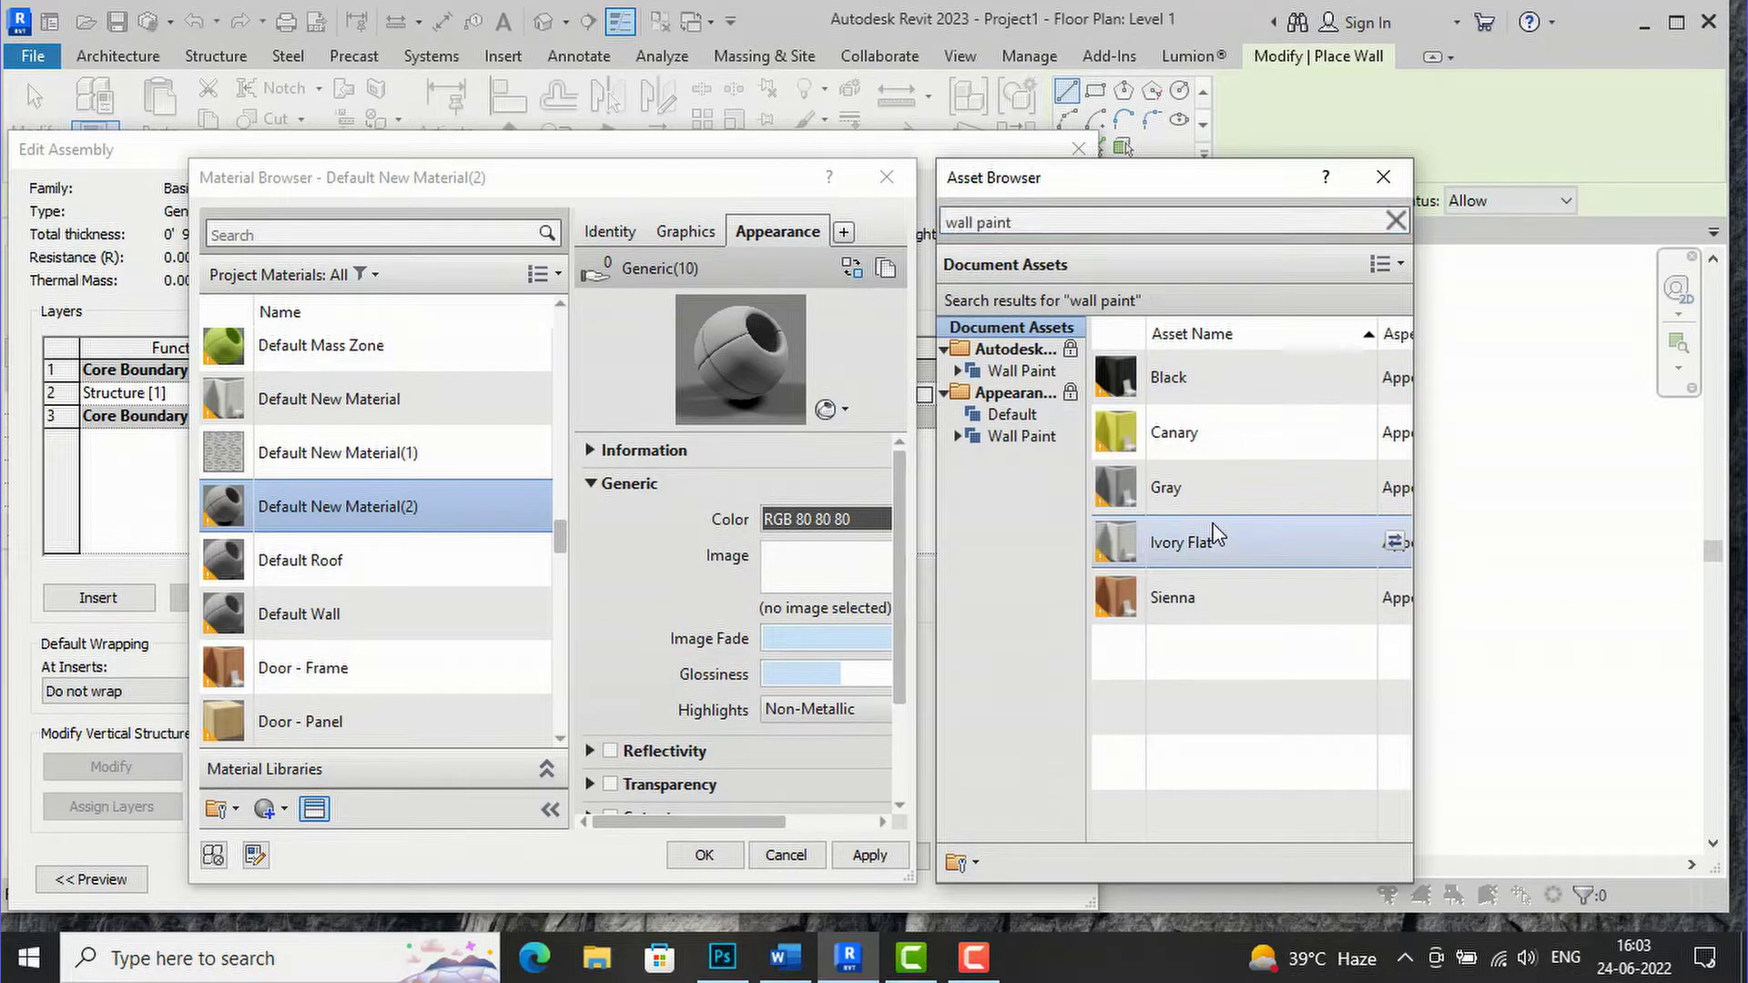
double_click(1213, 537)
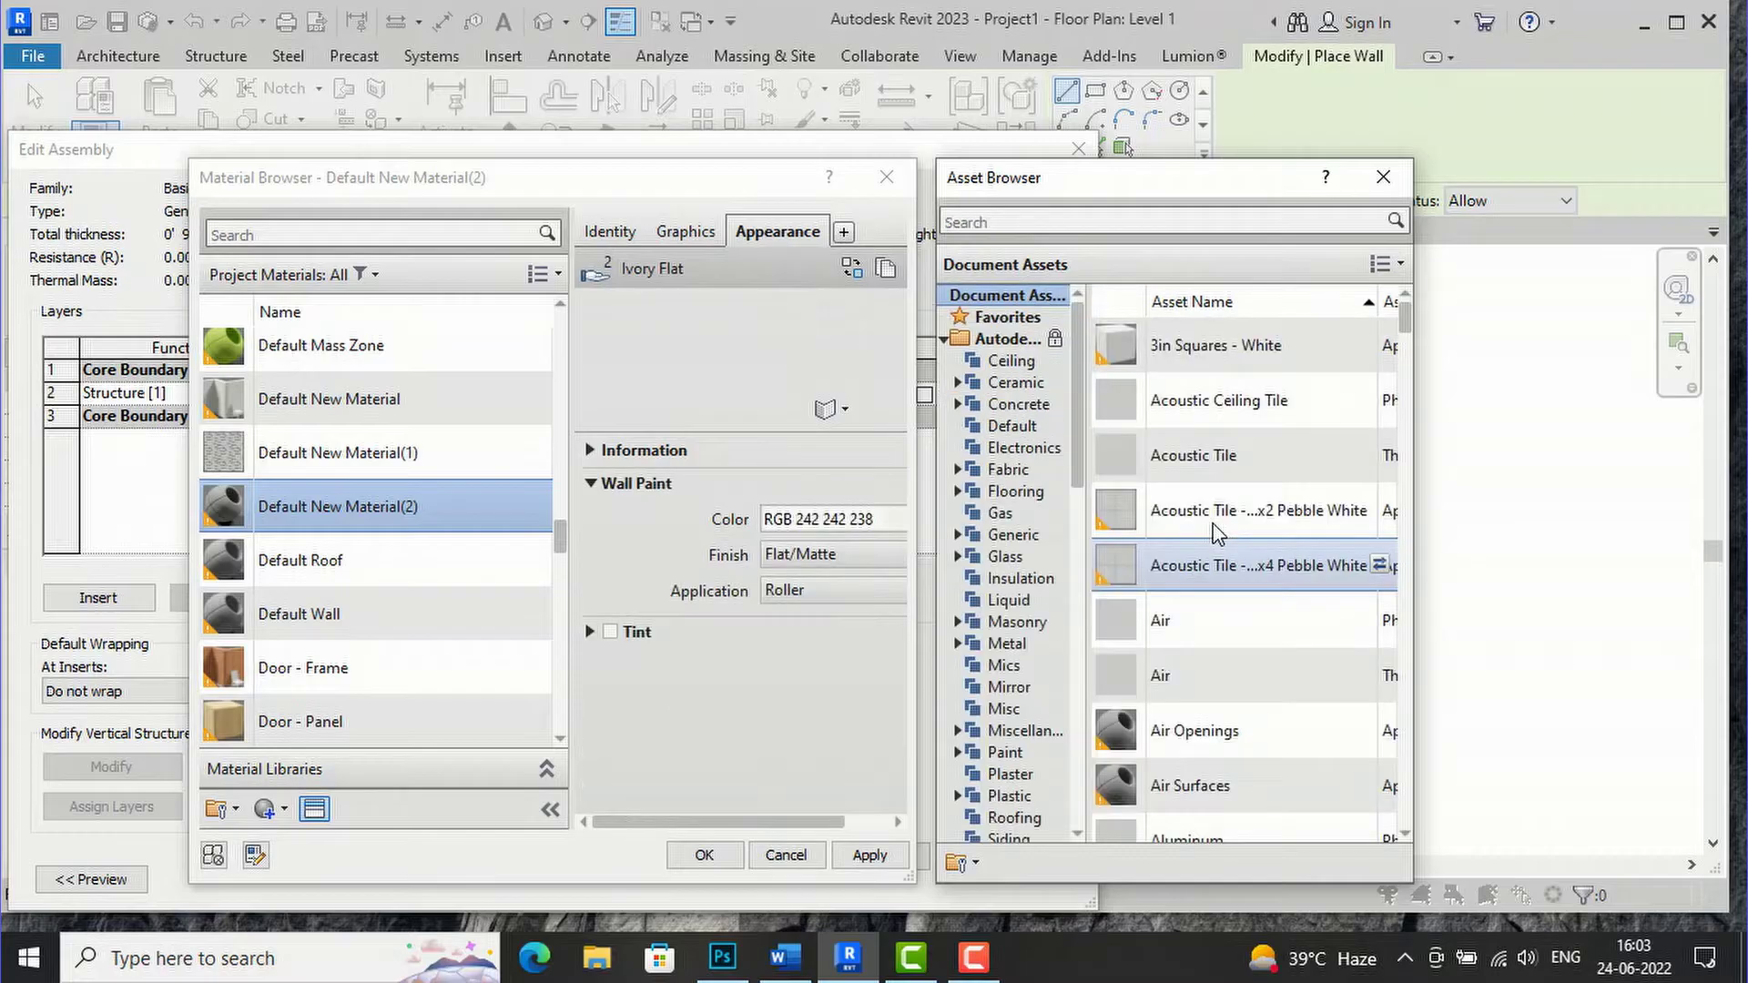
left_click(1385, 177)
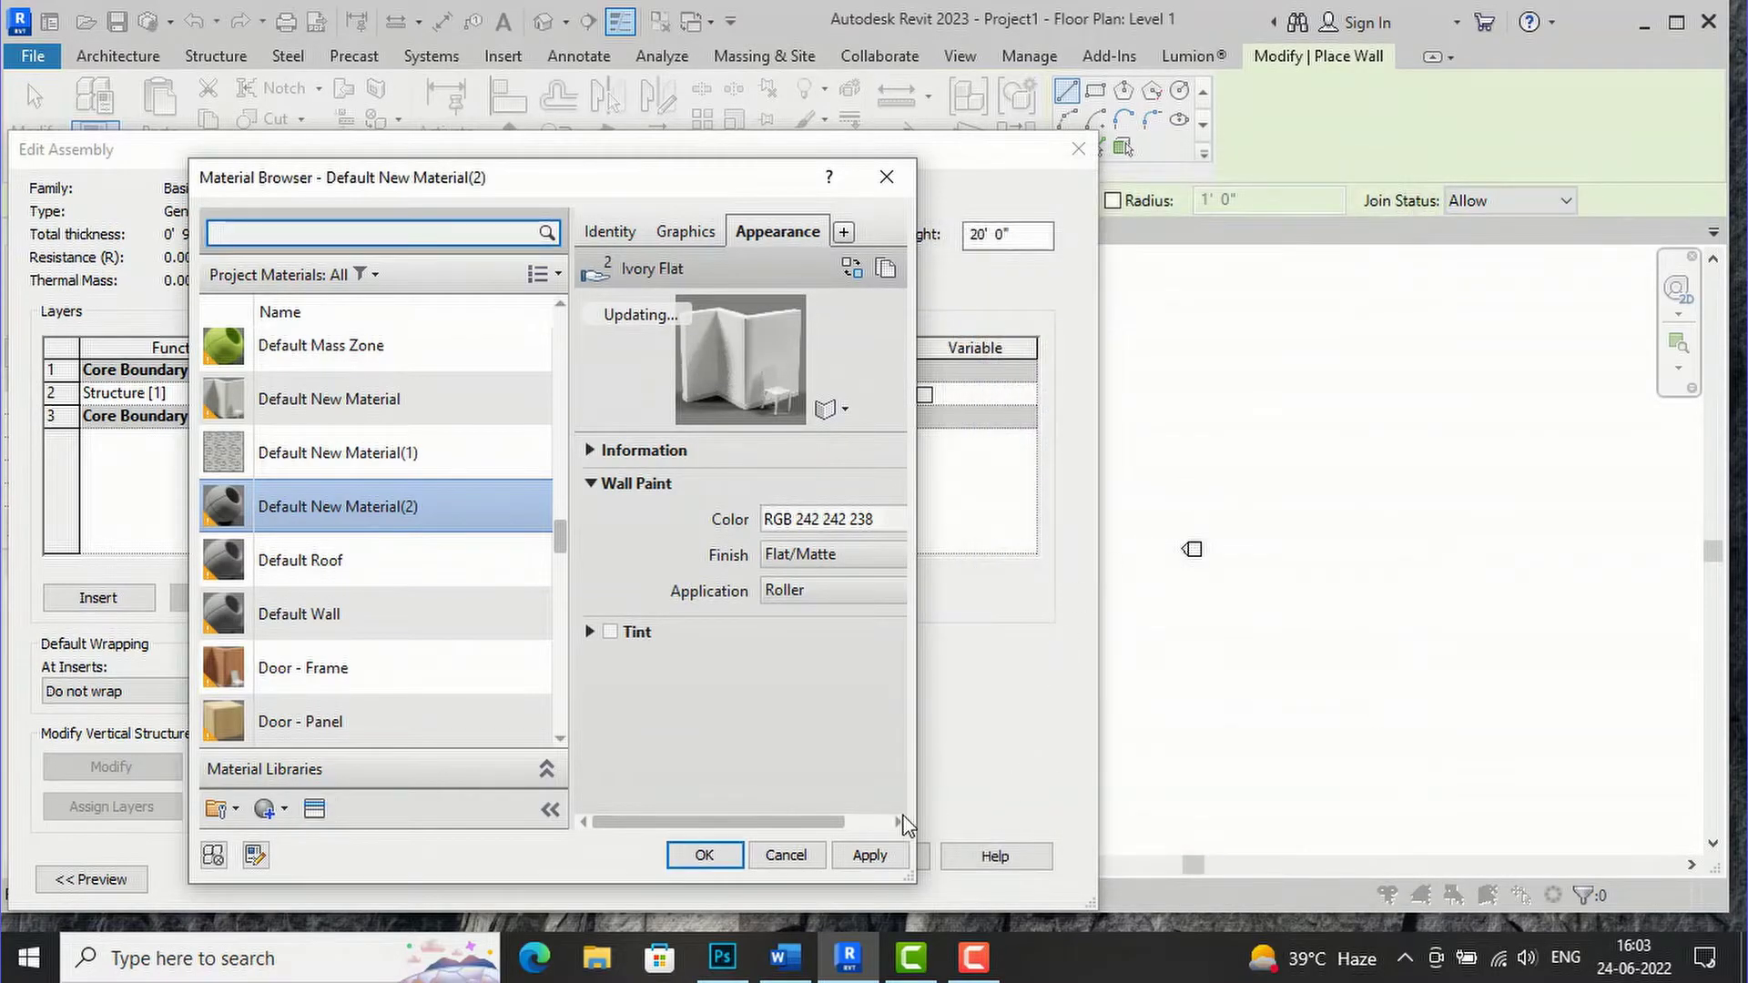
left_click(705, 856)
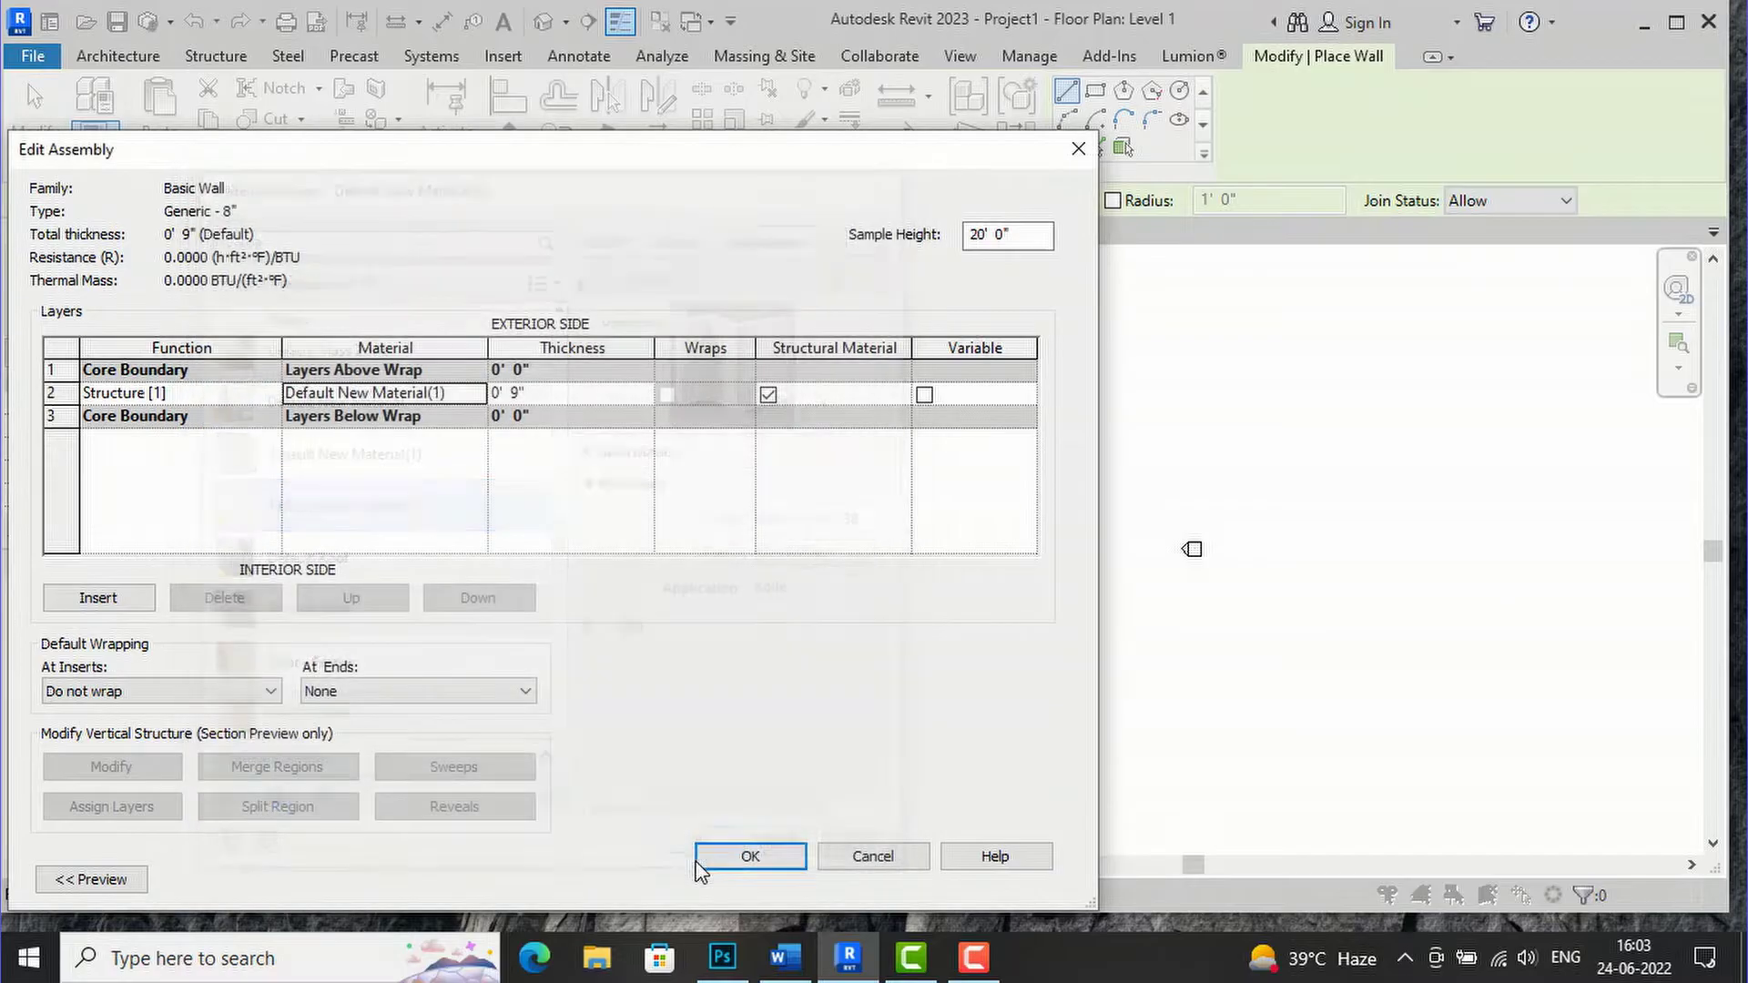
left_click(750, 855)
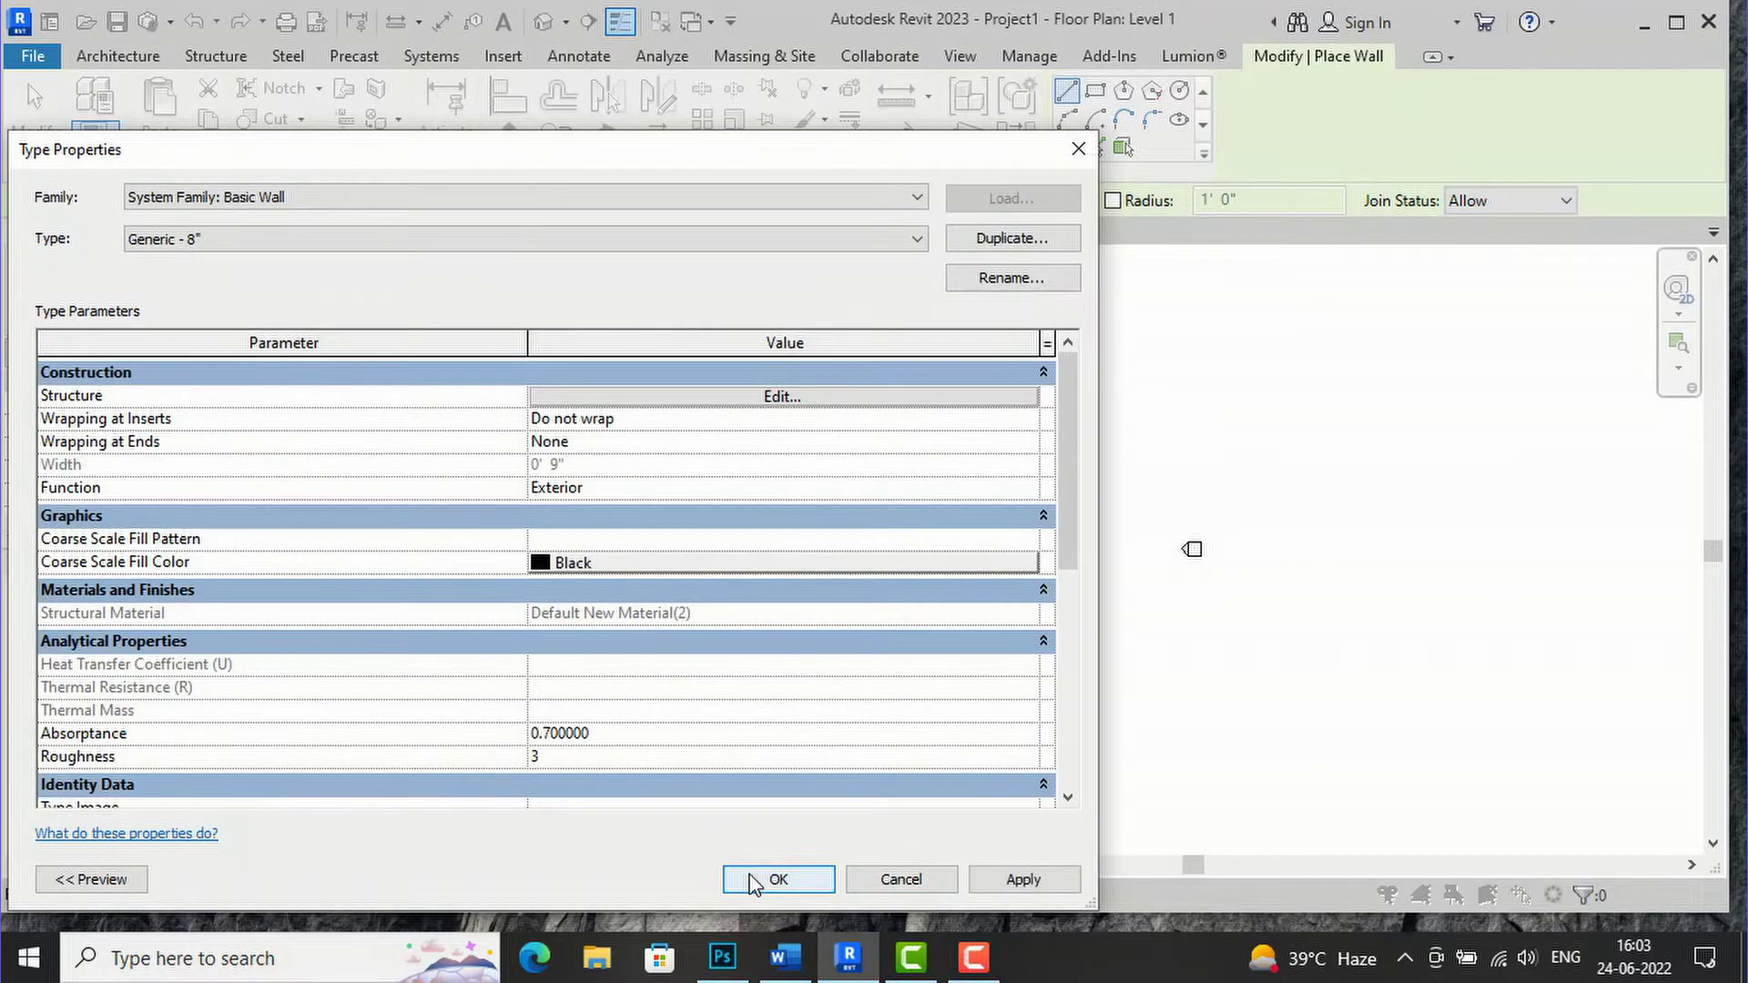
left_click(780, 876)
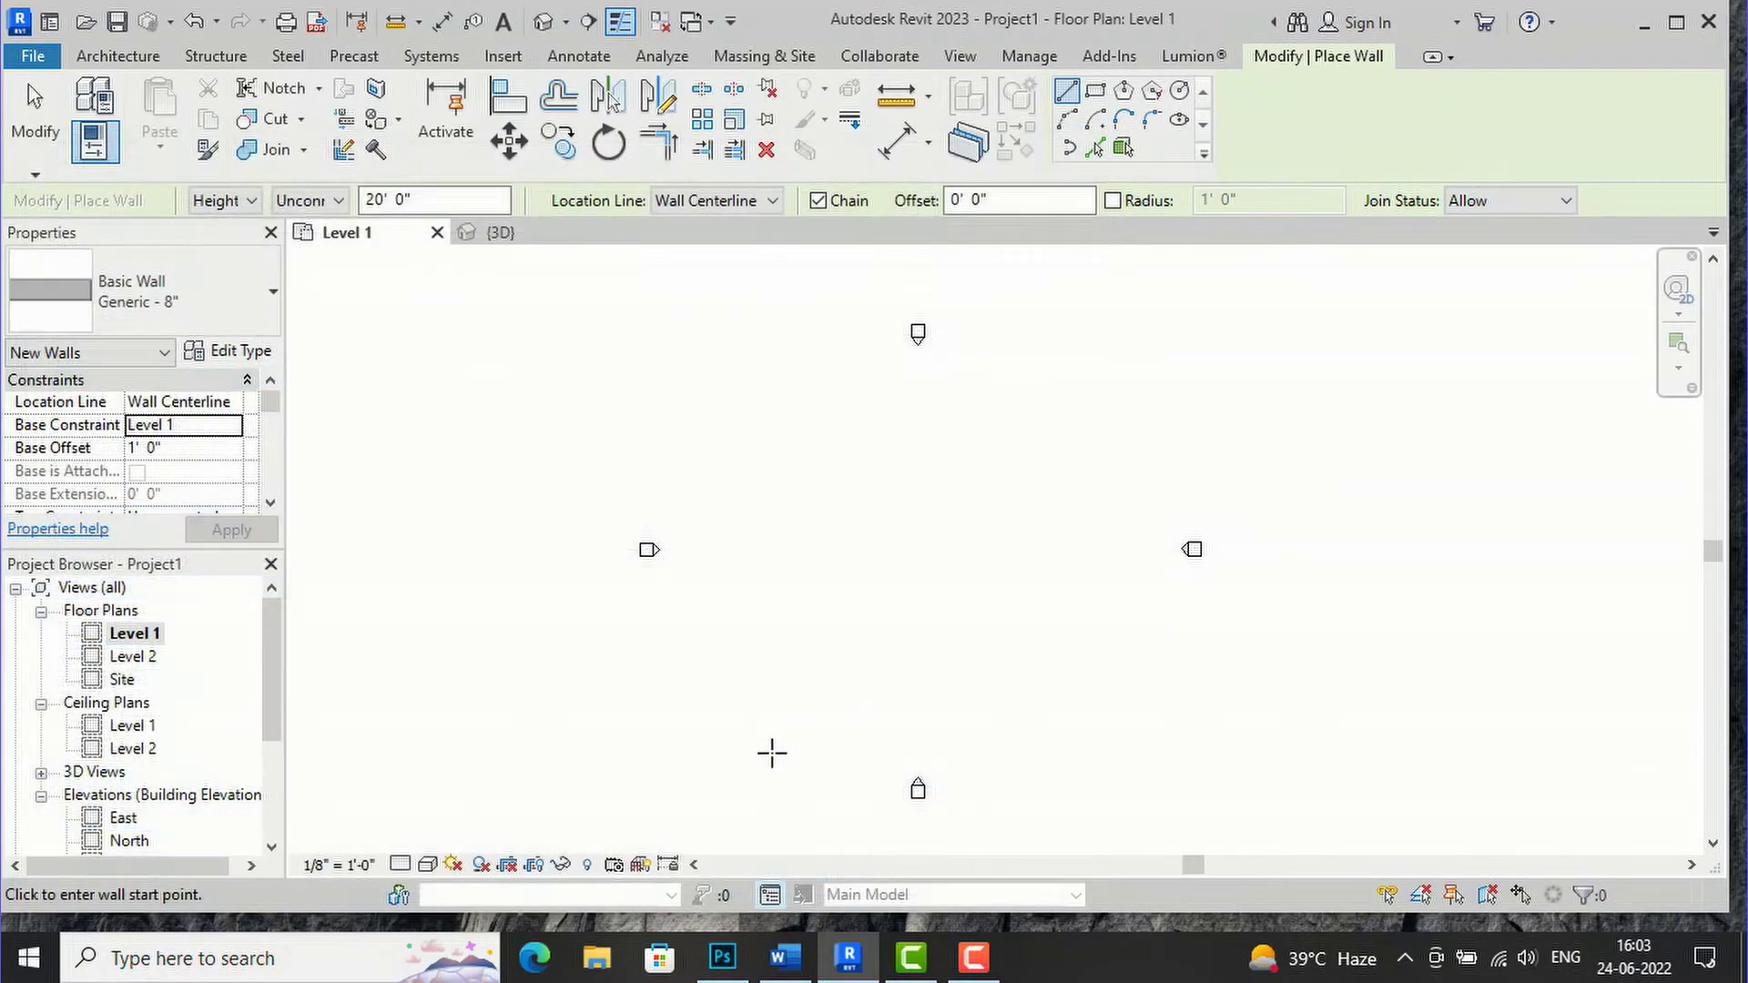
Draw a rectangle of walls about 61' 6" by 30' 6" between the elevation markers on Level 1
left_click(1096, 95)
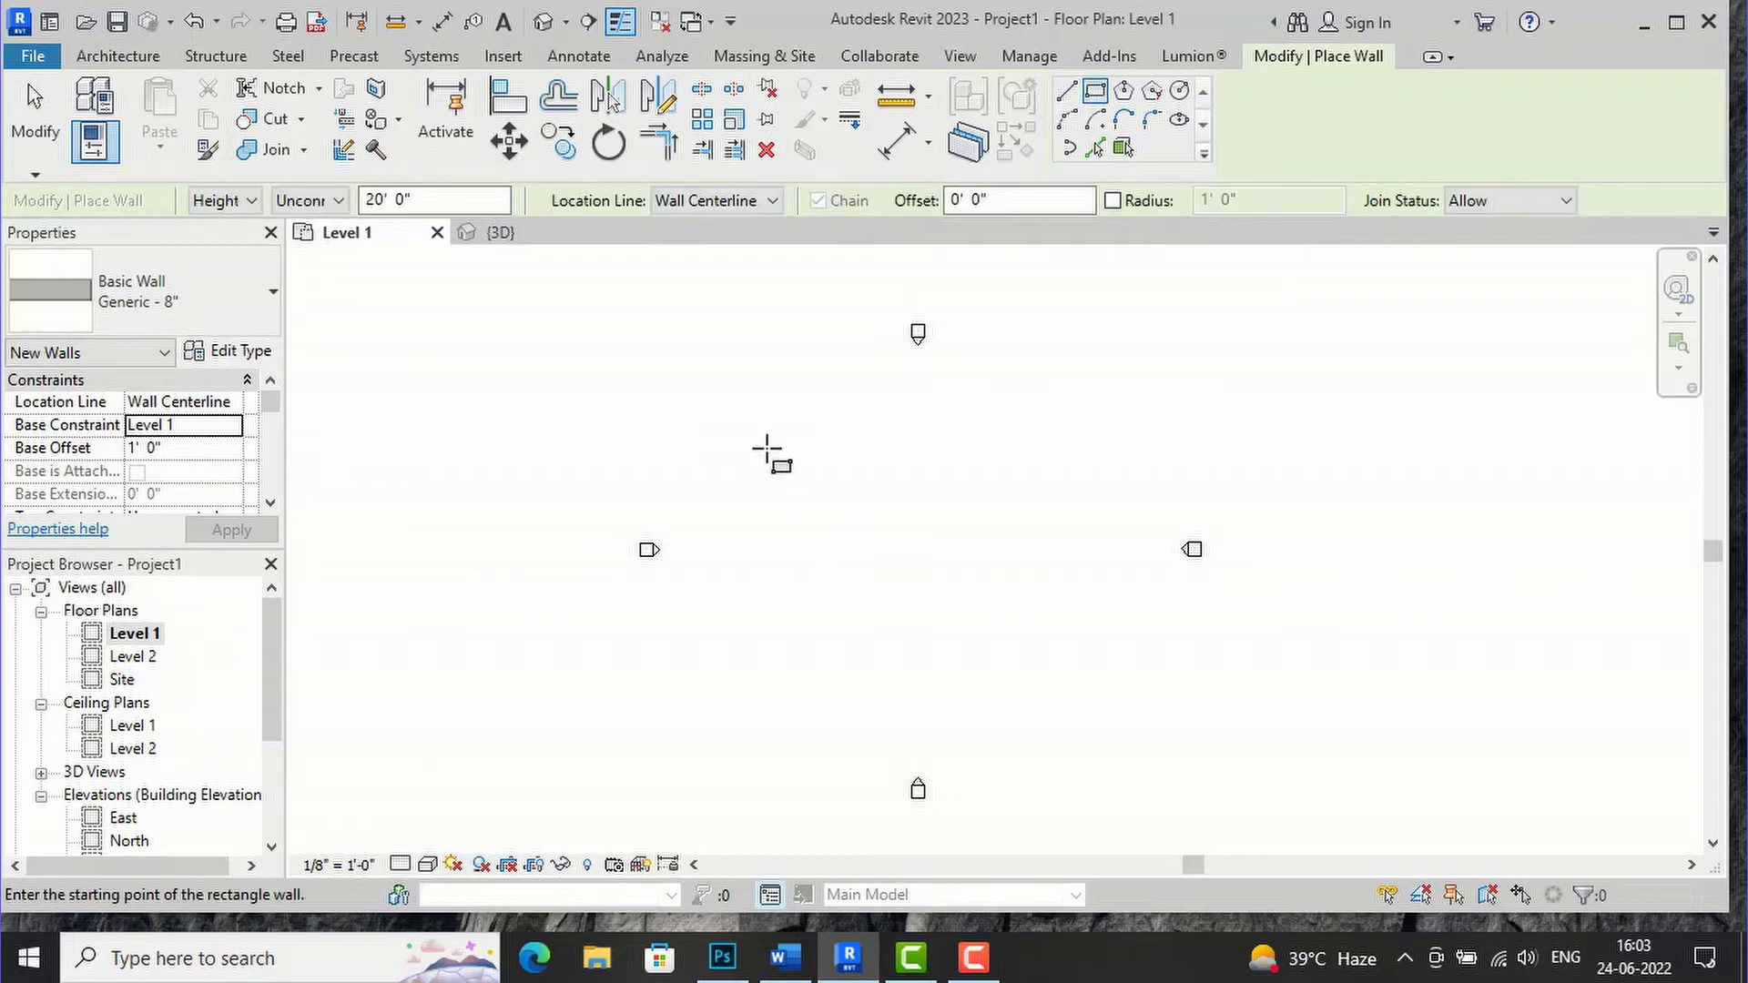
left_click(781, 486)
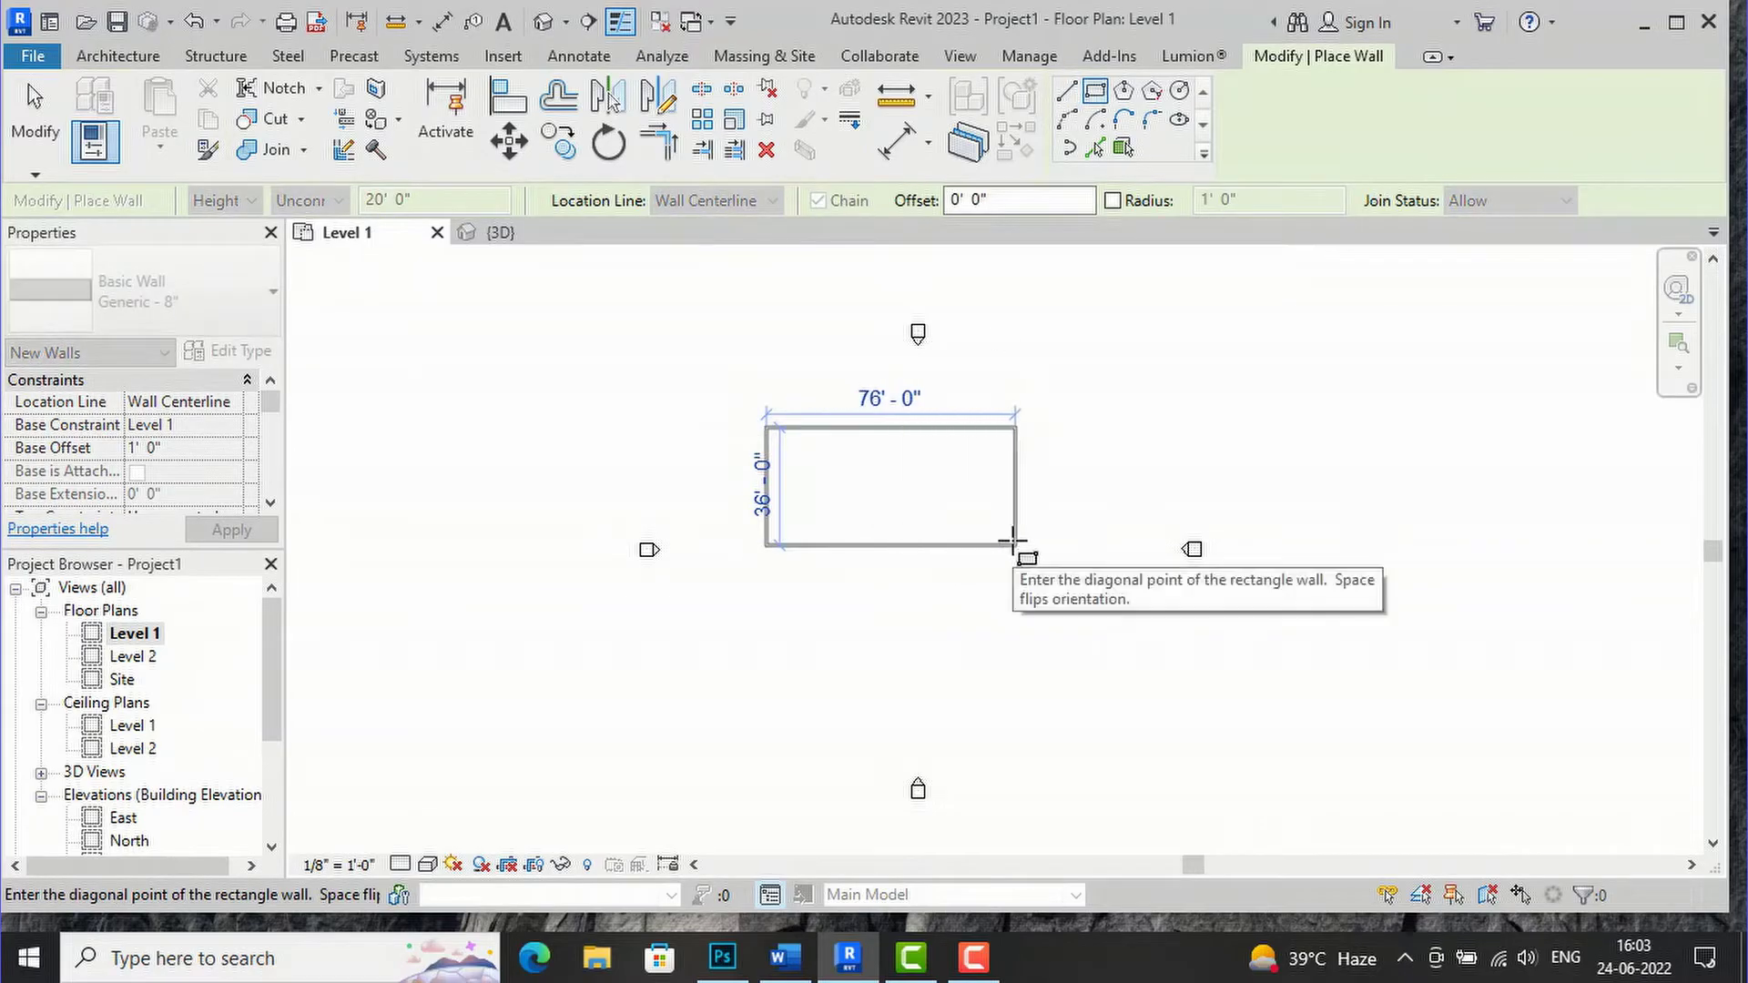
scroll(1020, 546, "up", 3)
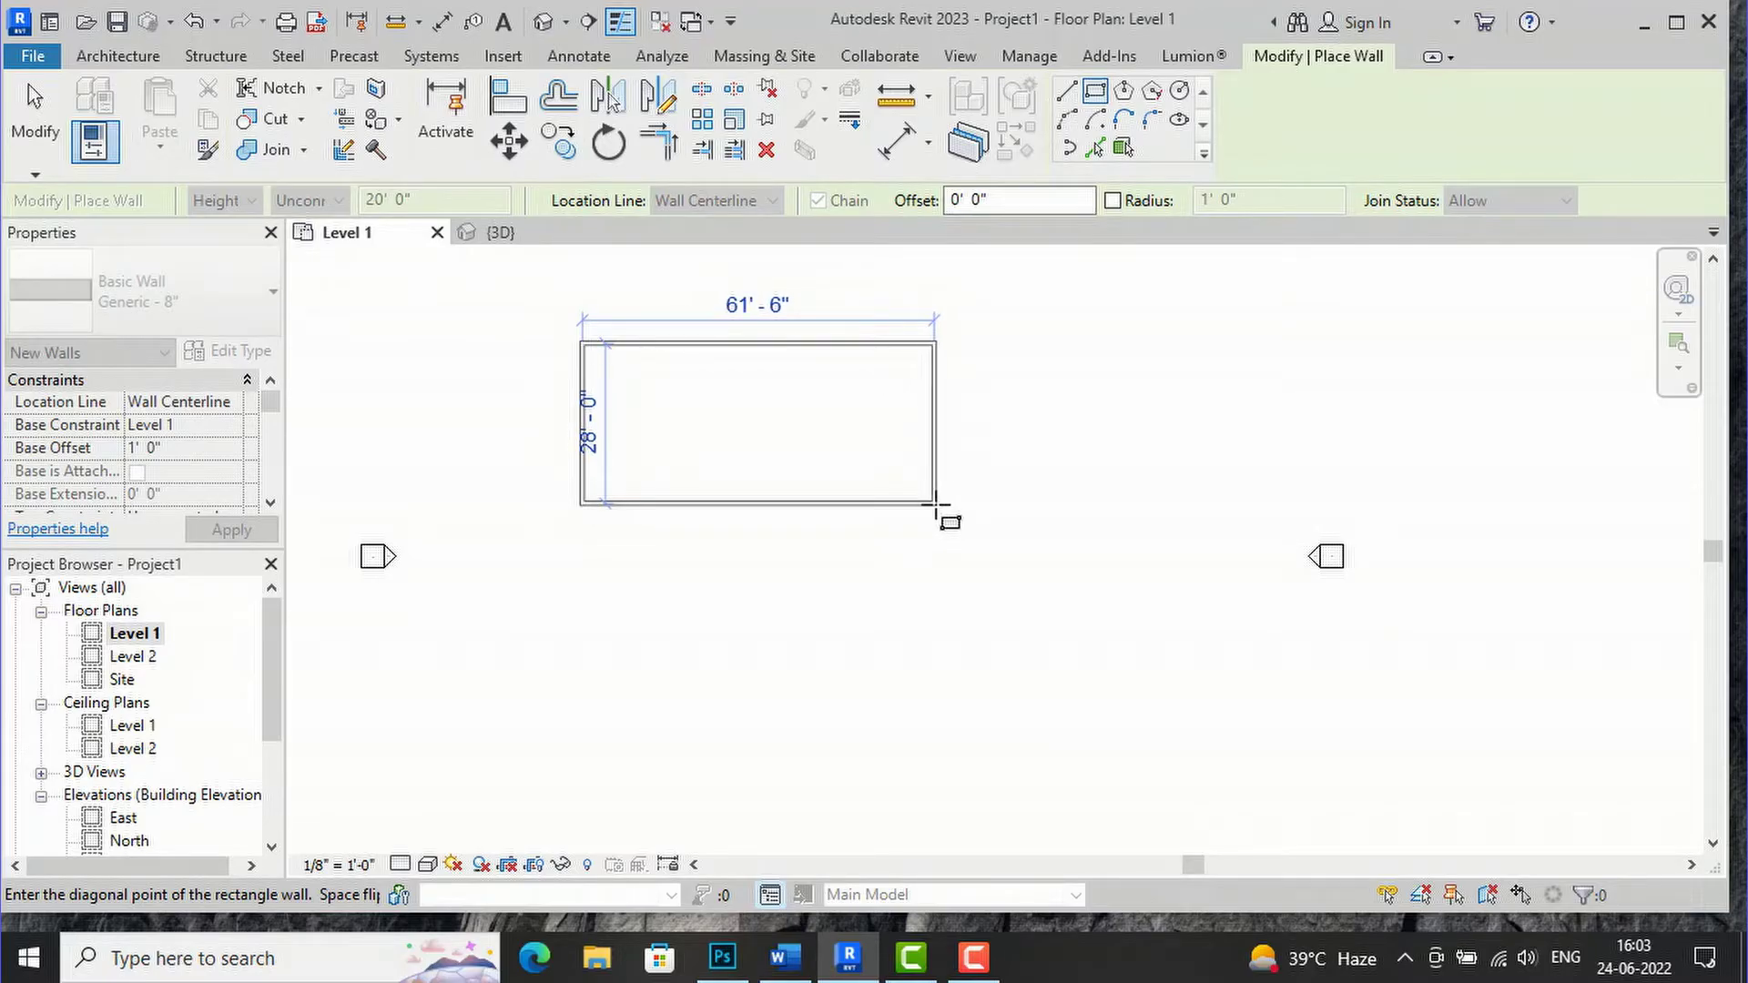
left_click(935, 517)
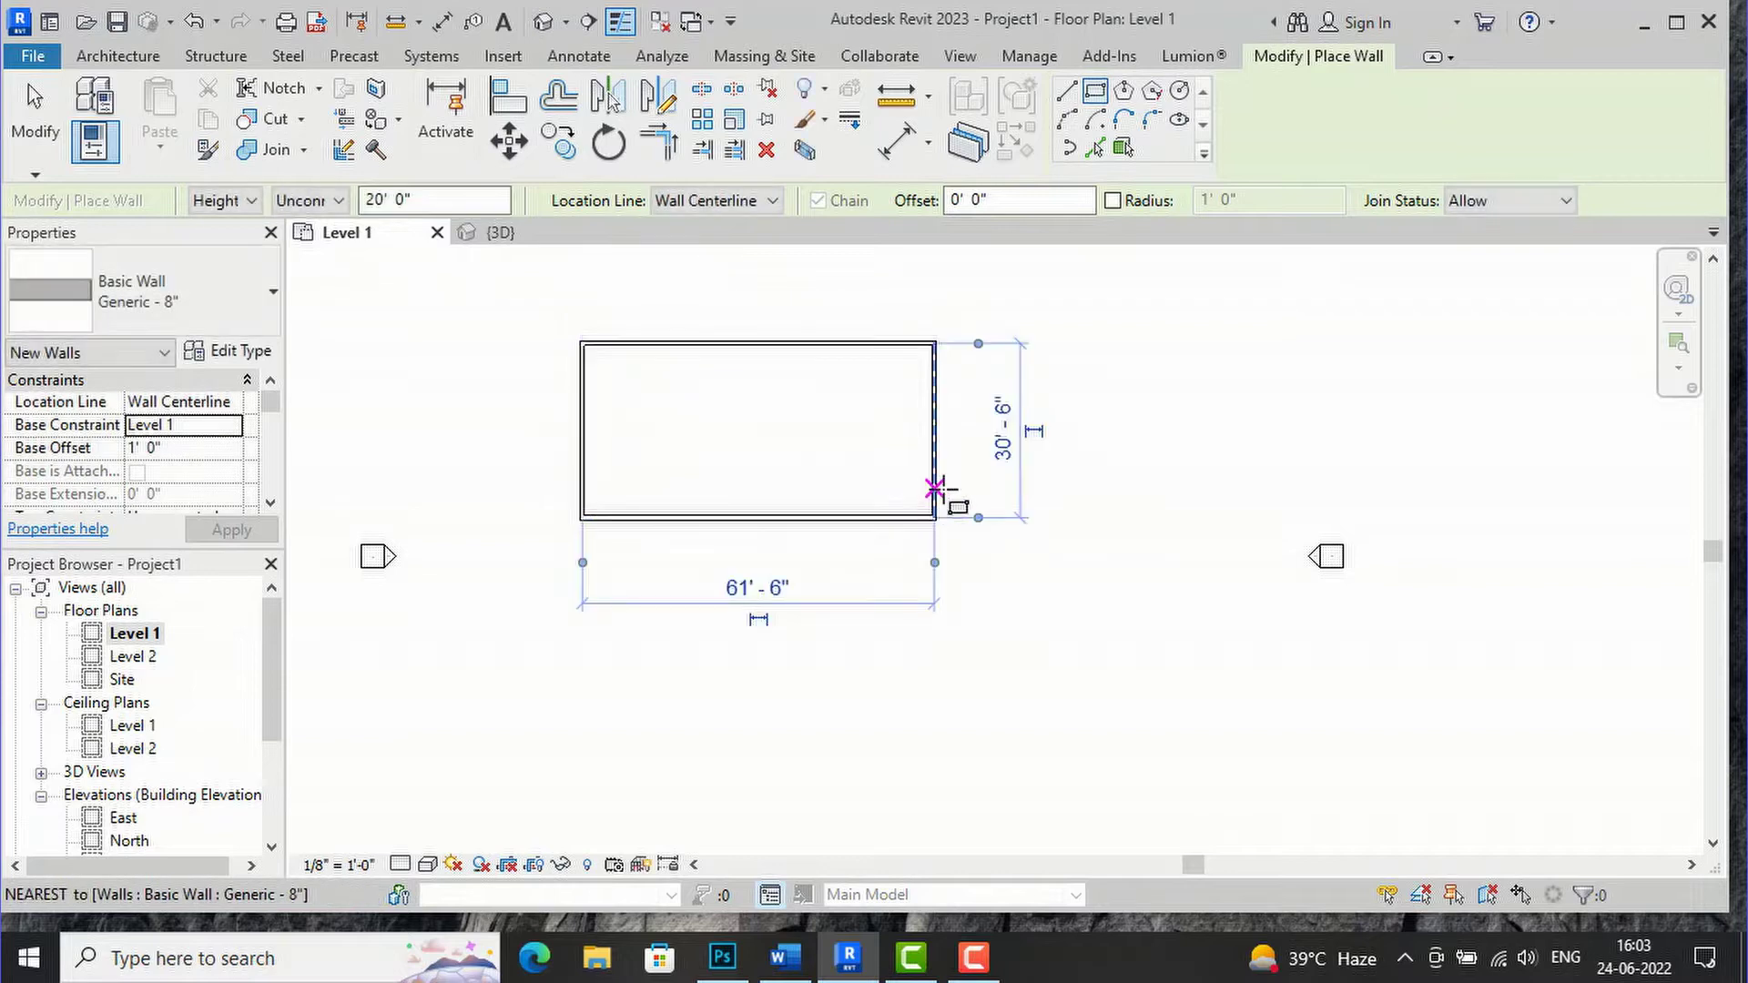
key("Escape")
key("Escape")
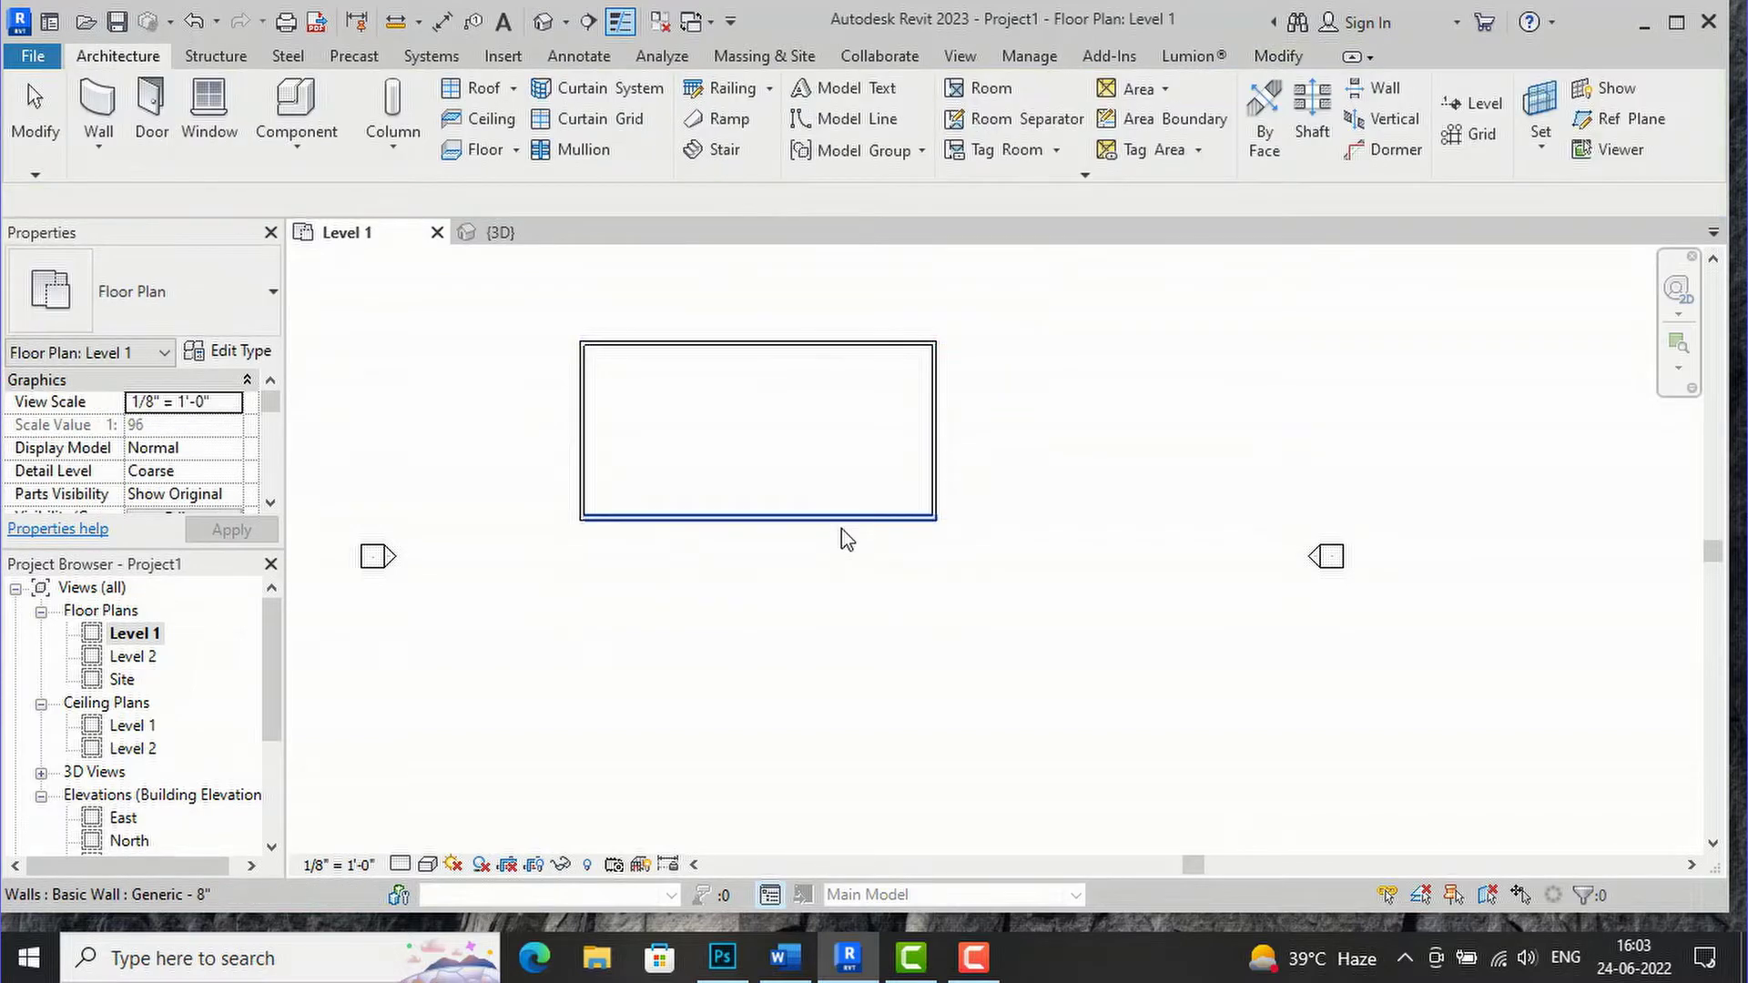
Set the distance between the two long horizontal walls of the rectangle to 30'
left_click(841, 525)
left_click(510, 431)
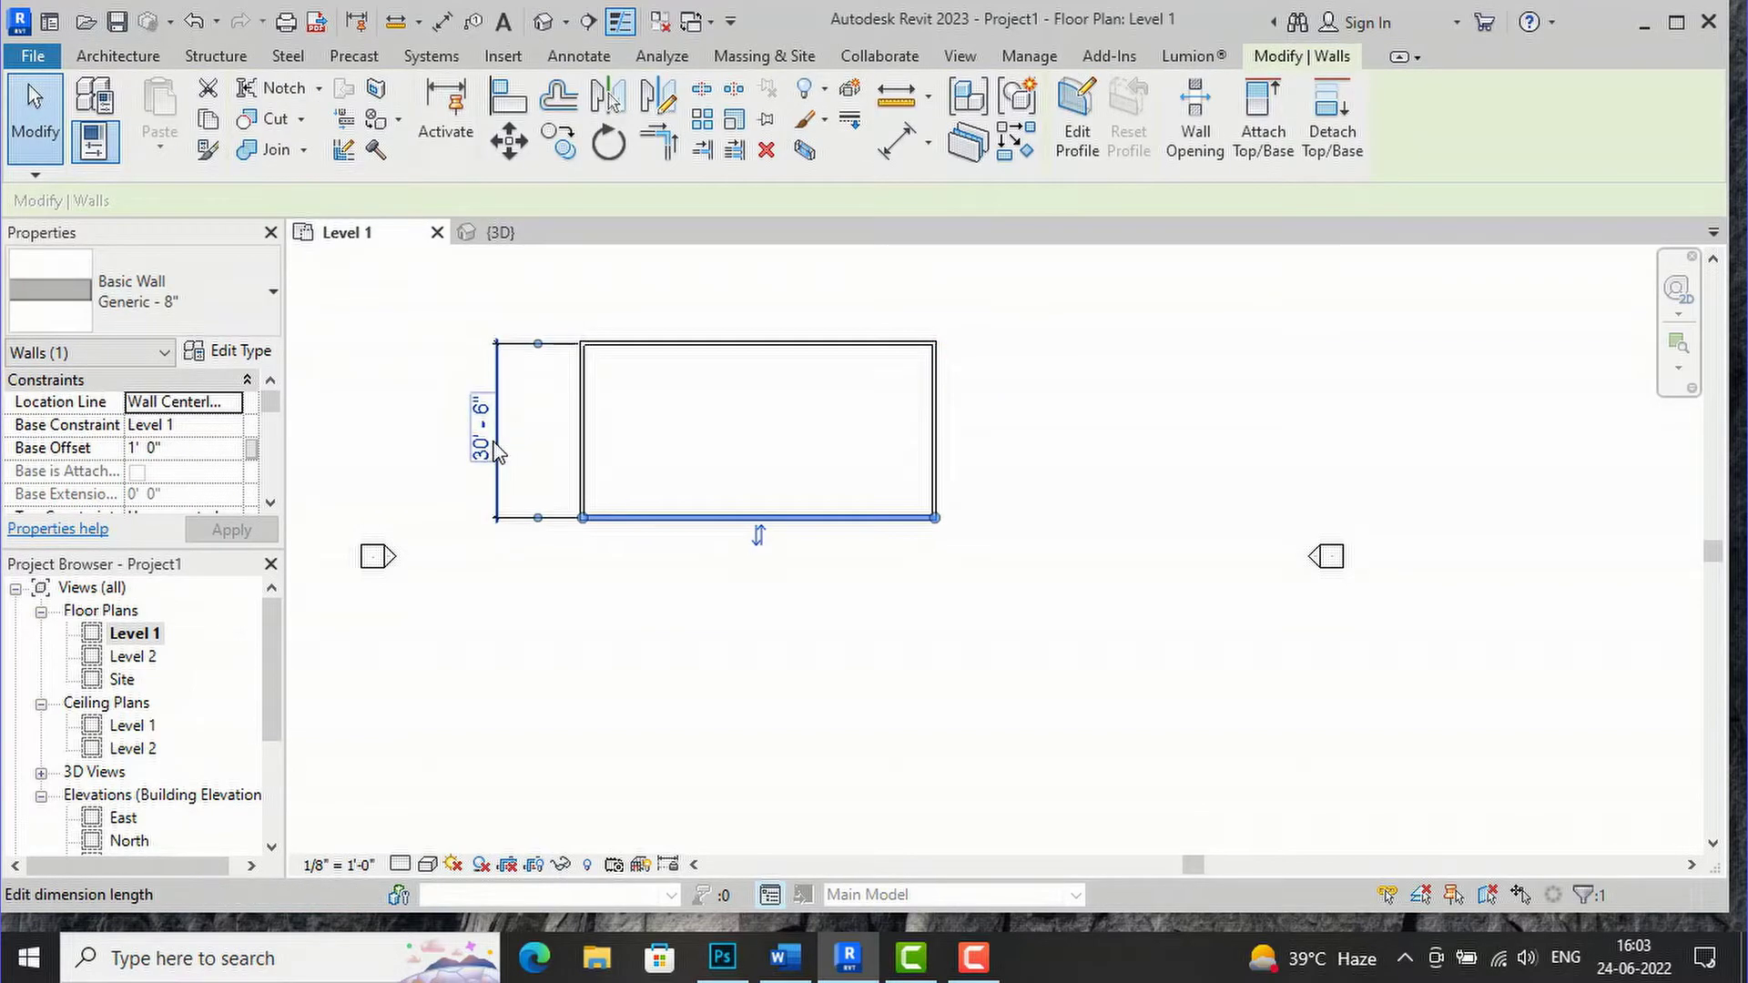
left_click(497, 449)
type("3")
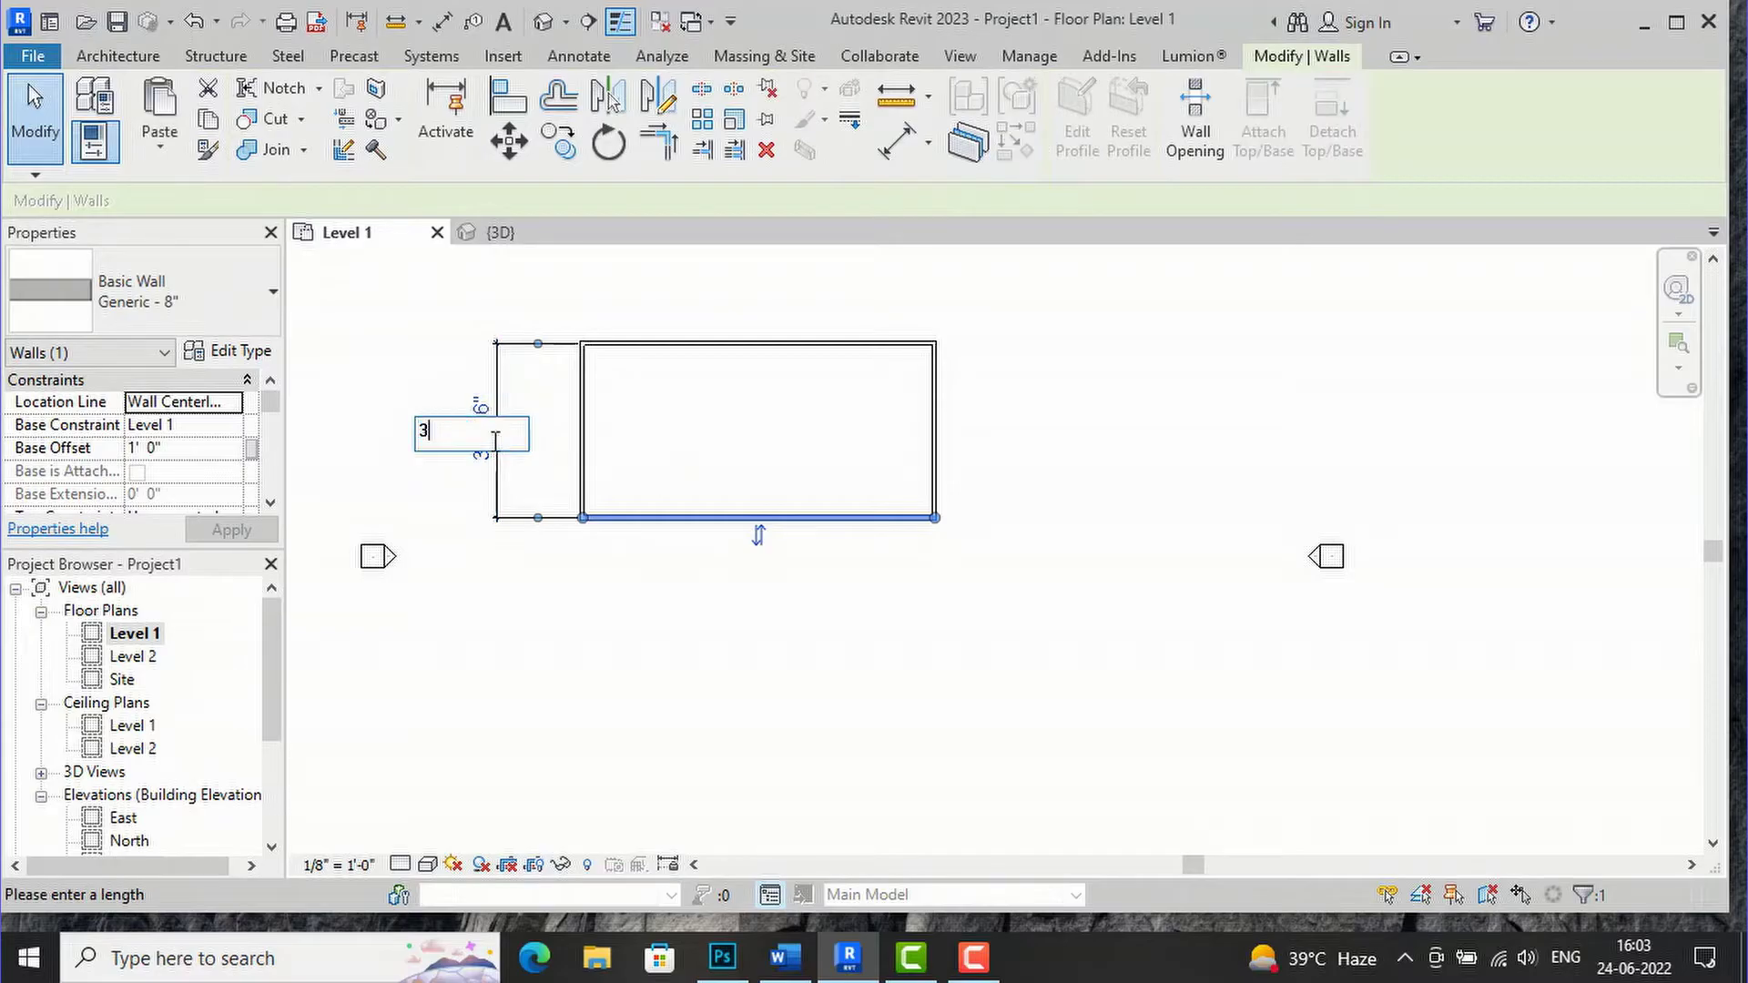
type("0'")
key("Return")
Set the distance between the two short vertical walls of the rectangle to 60'
left_click(755, 345)
left_click(938, 425)
left_click(792, 590)
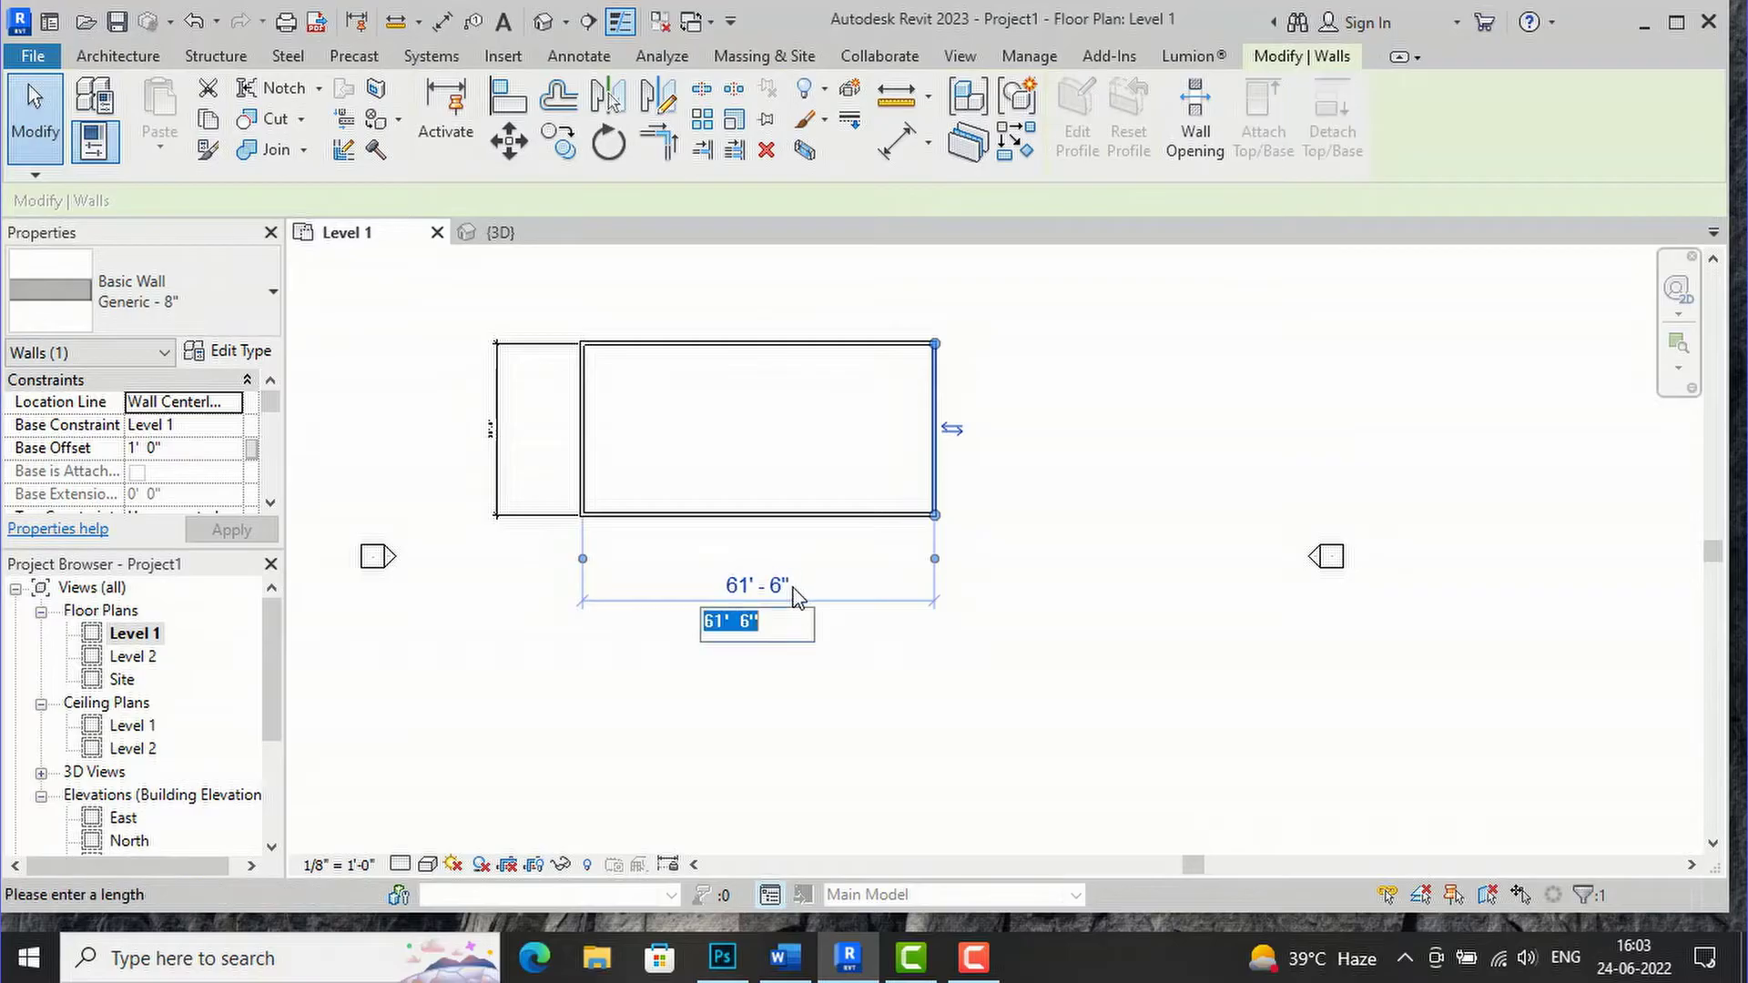
type("60'")
key("Return")
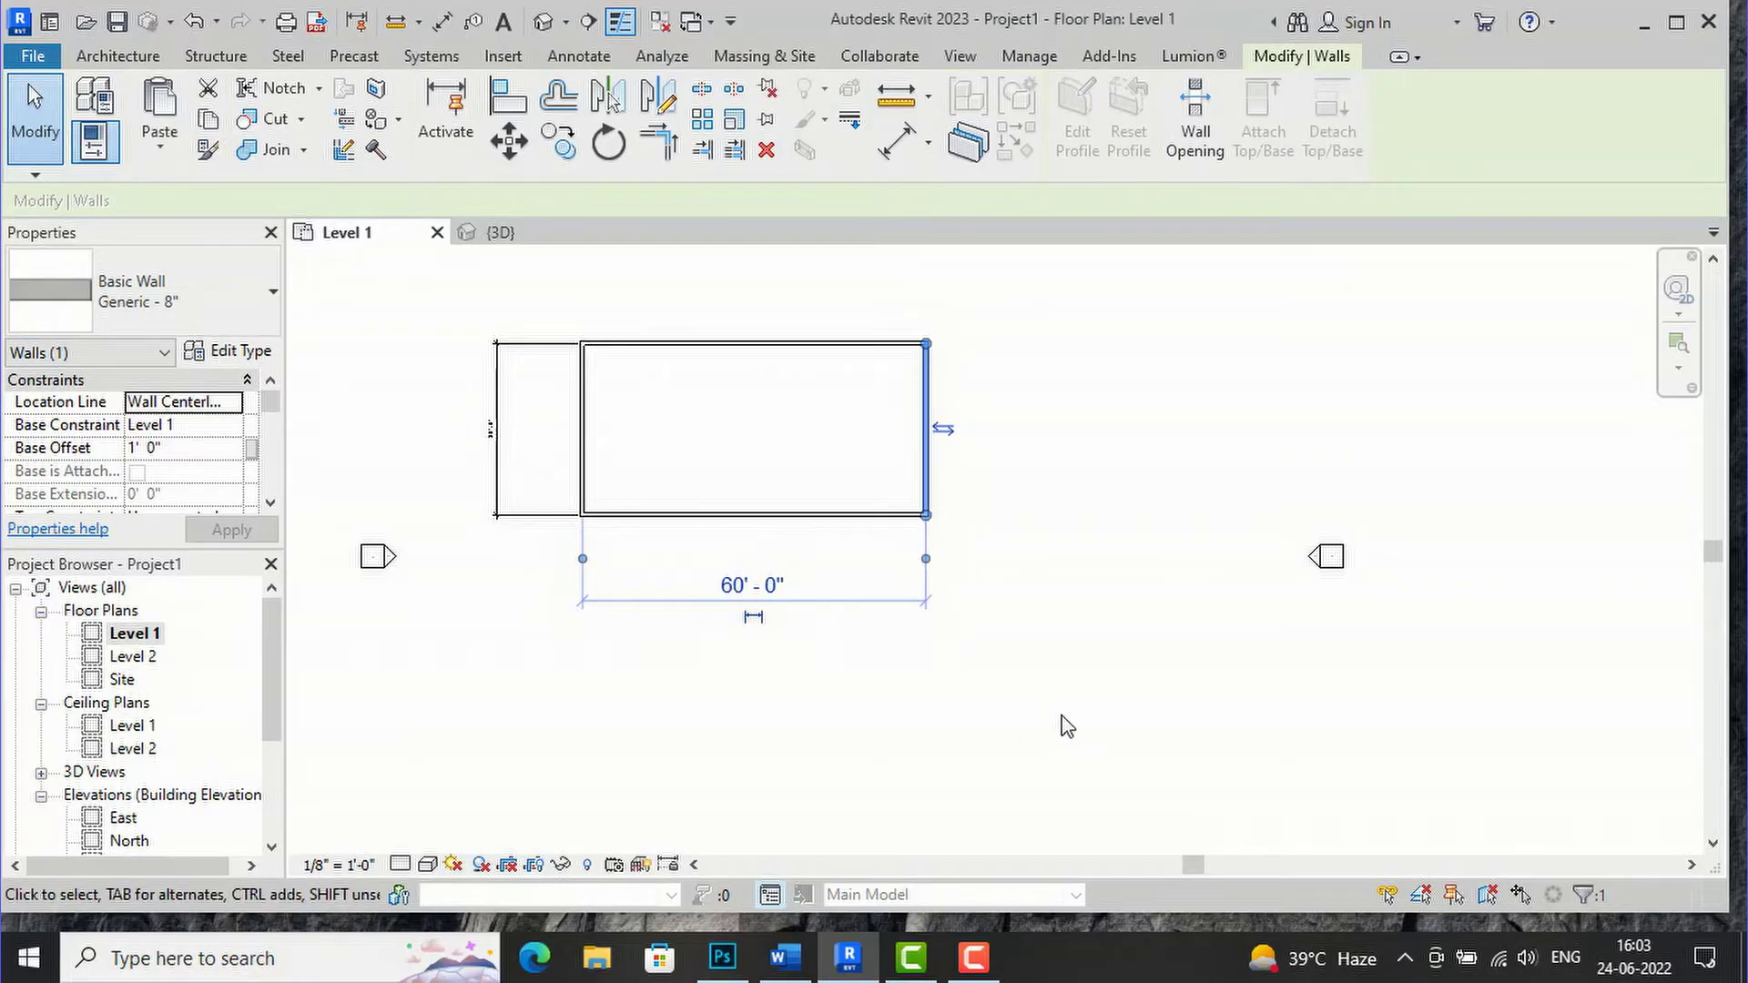
left_click(1088, 698)
Delete the permanent dimension beside the rectangle's short wall
scroll(849, 389, "up", 2)
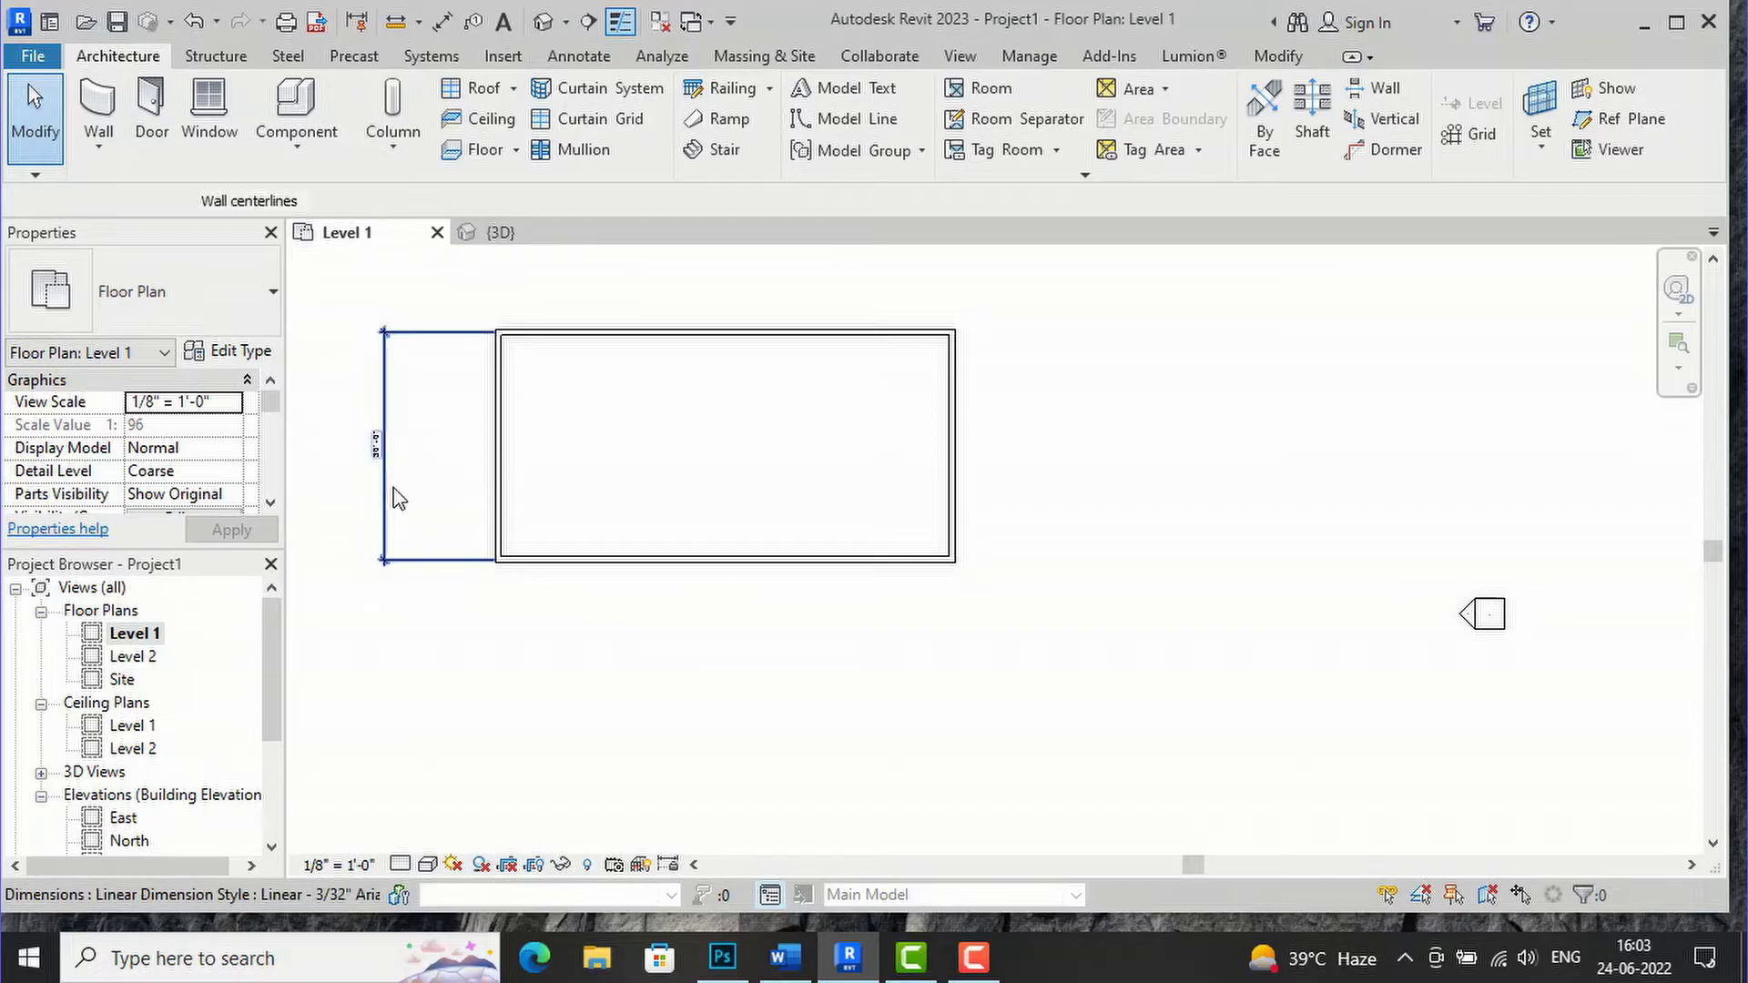
left_click(379, 444)
key("Delete")
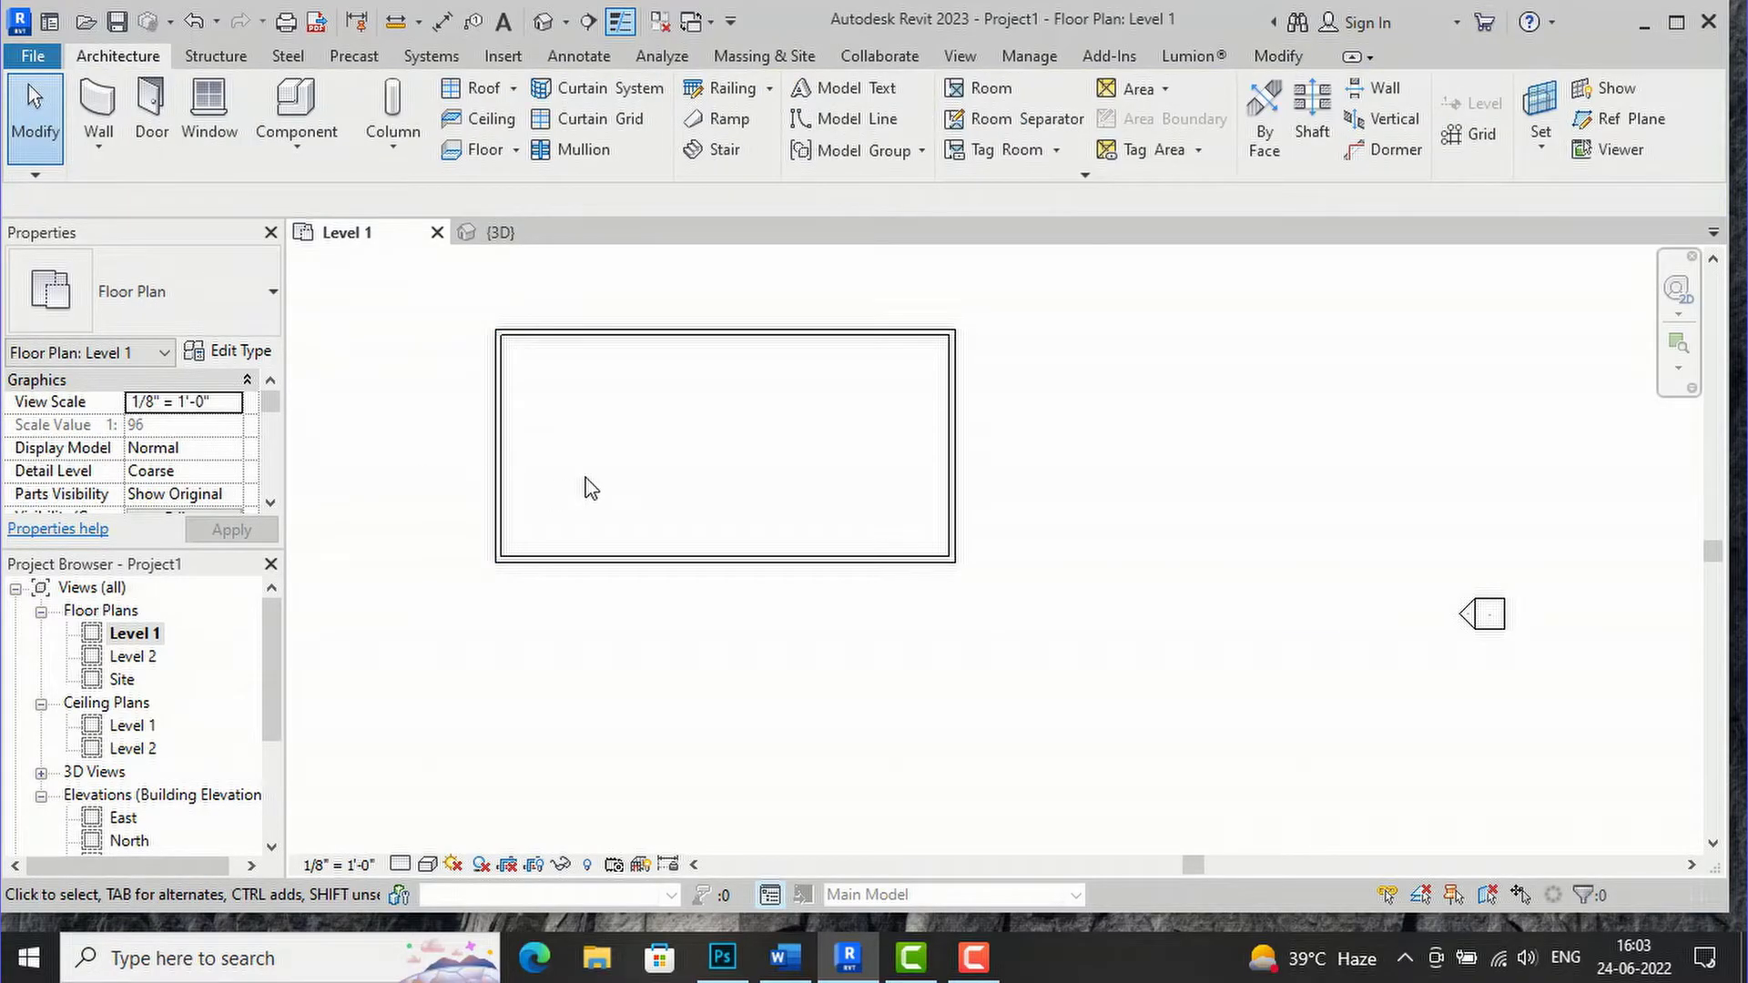
Set up a new architectural wall as Curtain Wall 1 with Automatically Embed enabled and an unconnected height of 18'
left_click(100, 148)
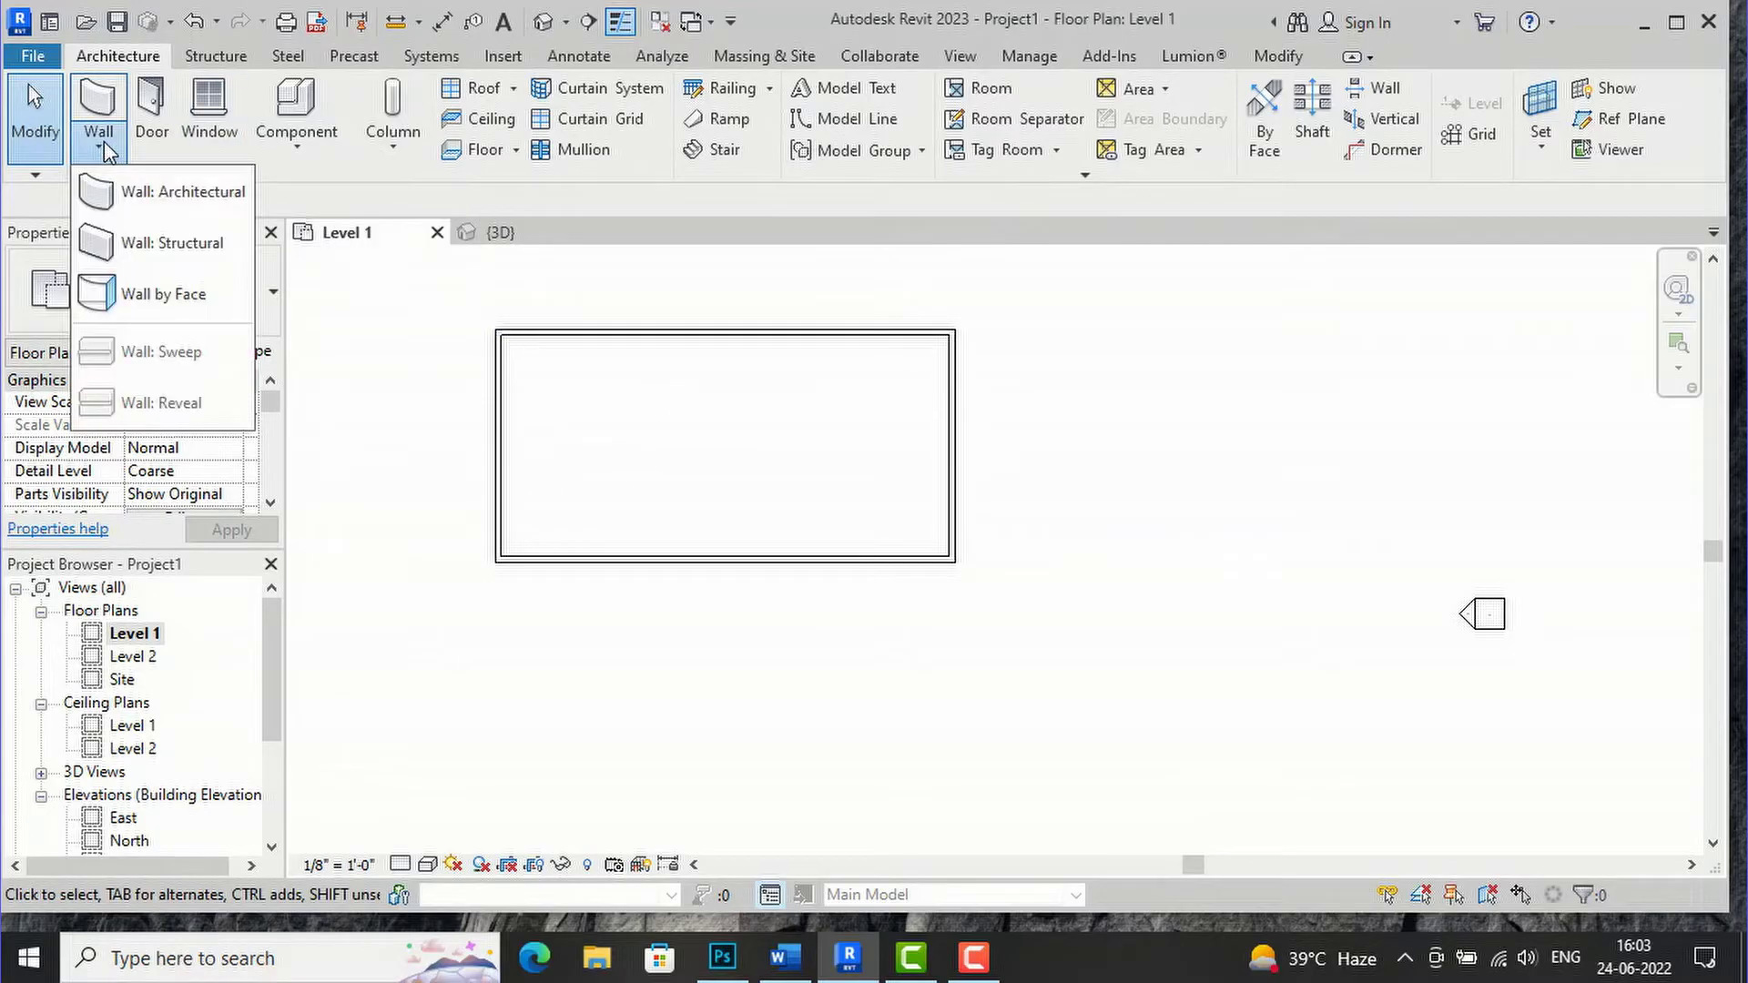
left_click(114, 191)
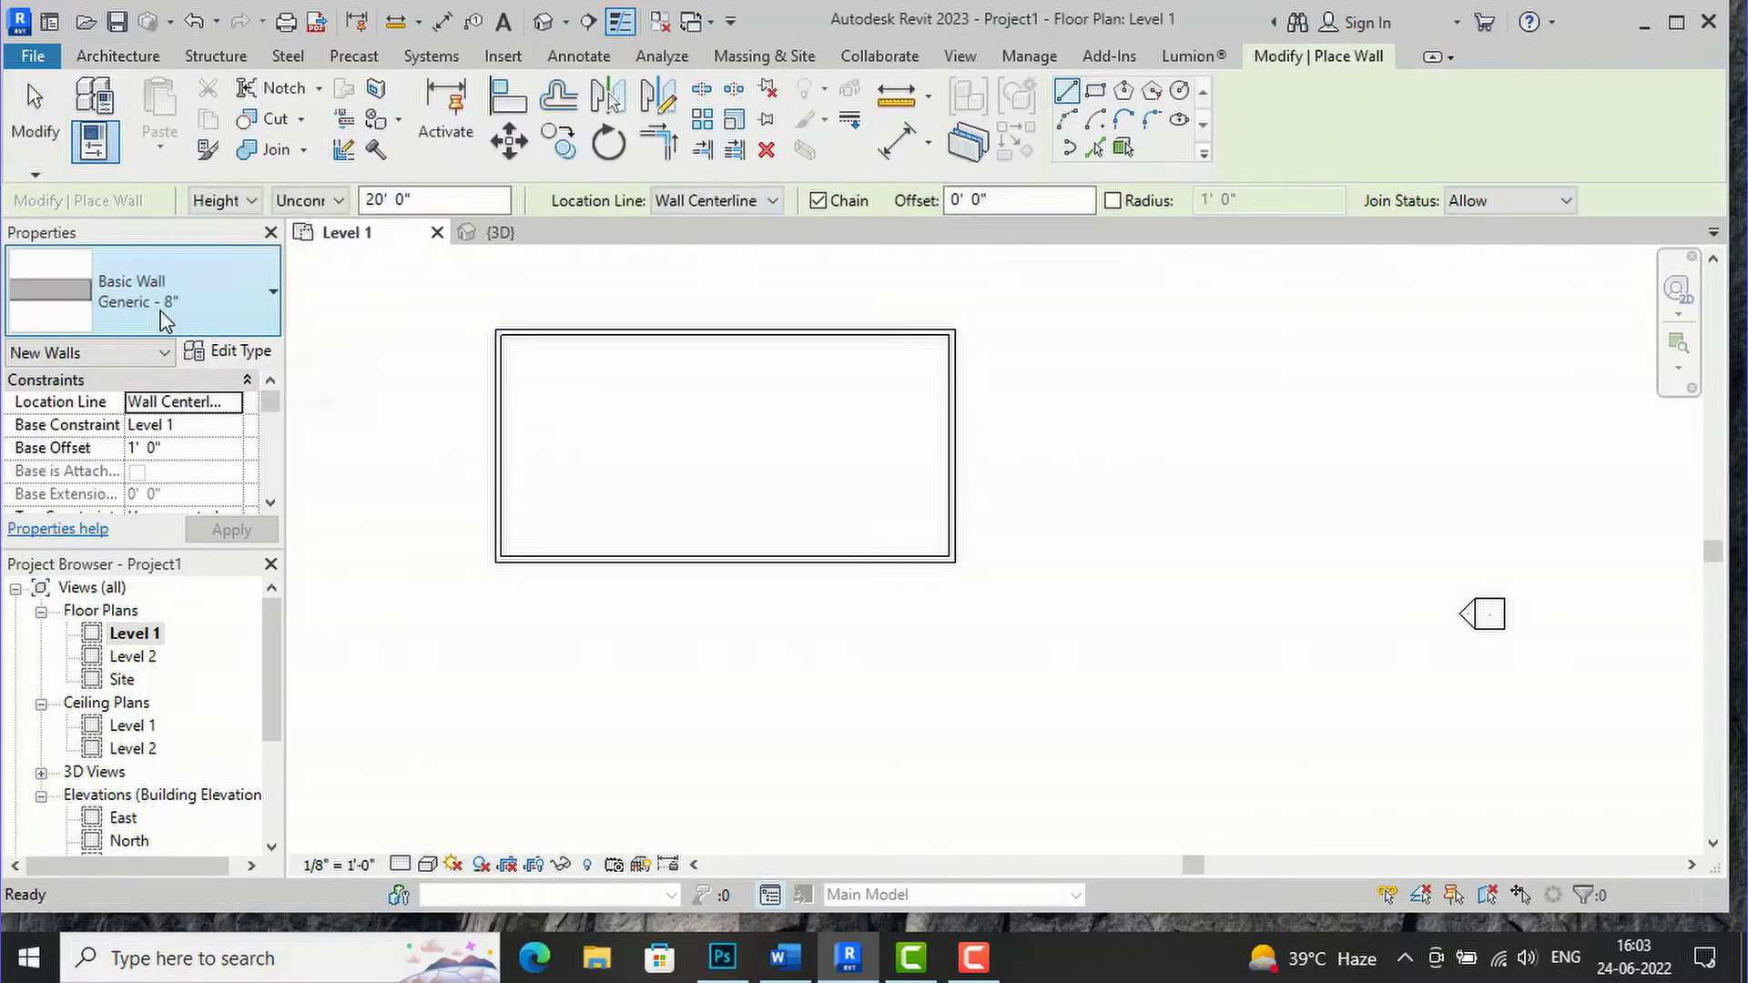
left_click(164, 319)
scroll(155, 565, "down", 6)
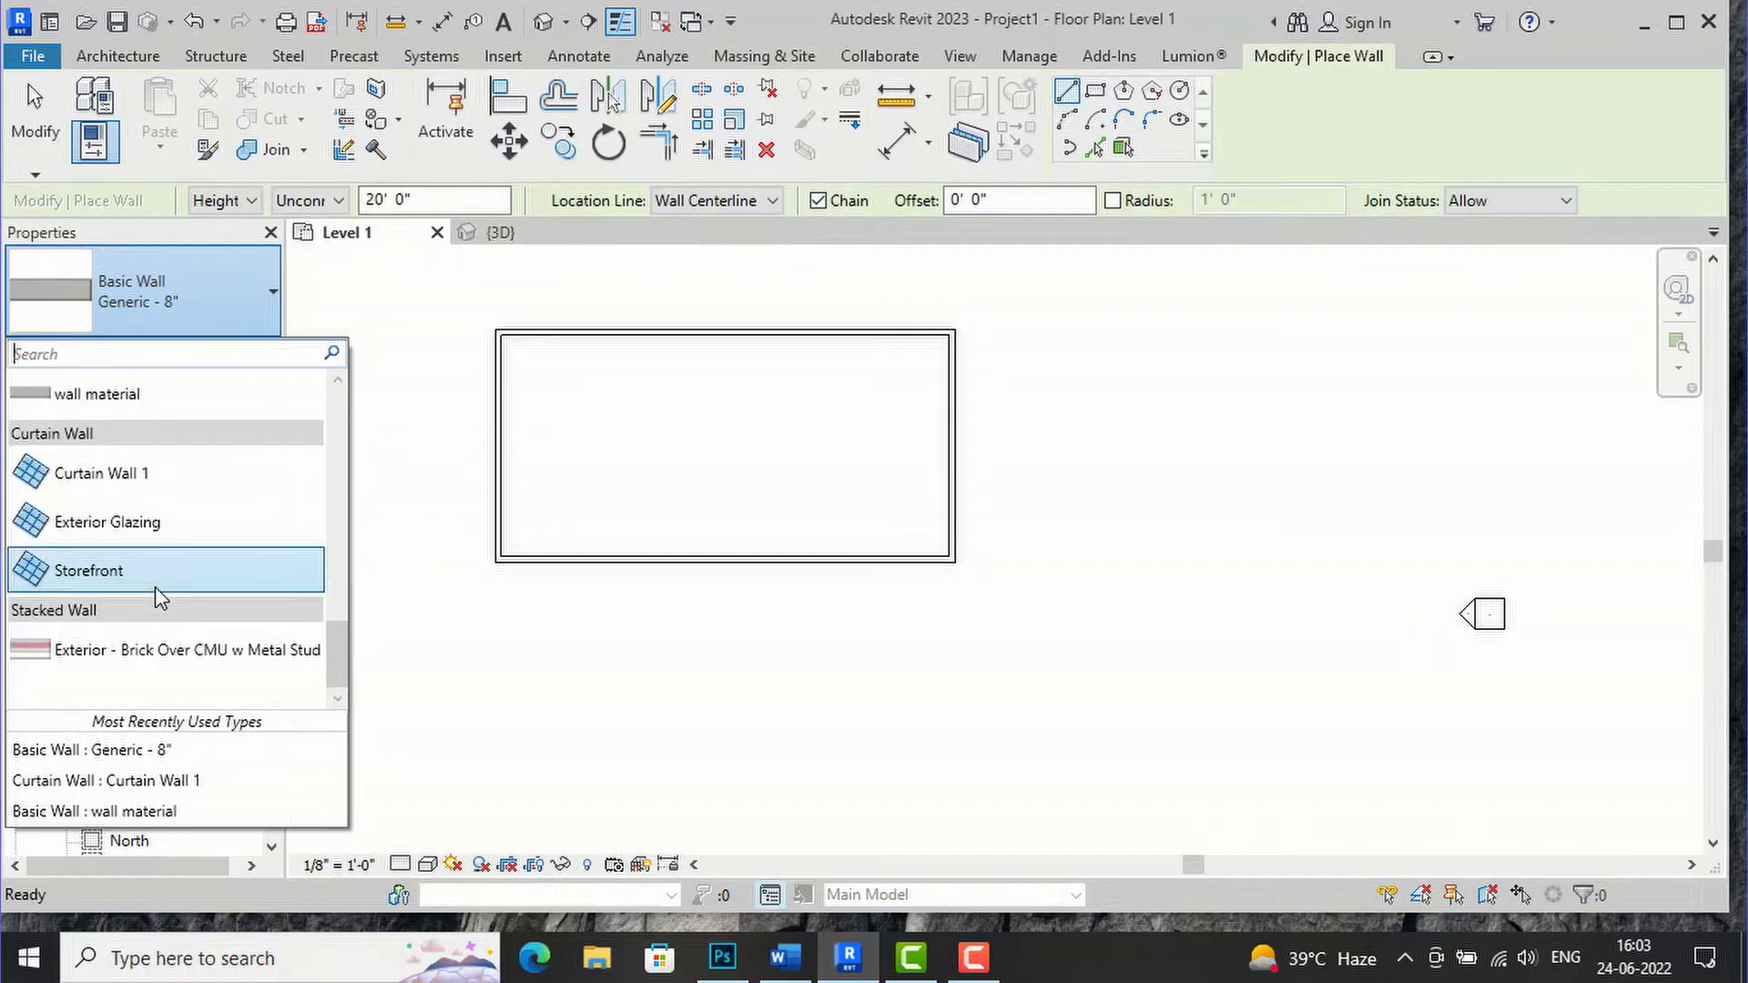
left_click(125, 482)
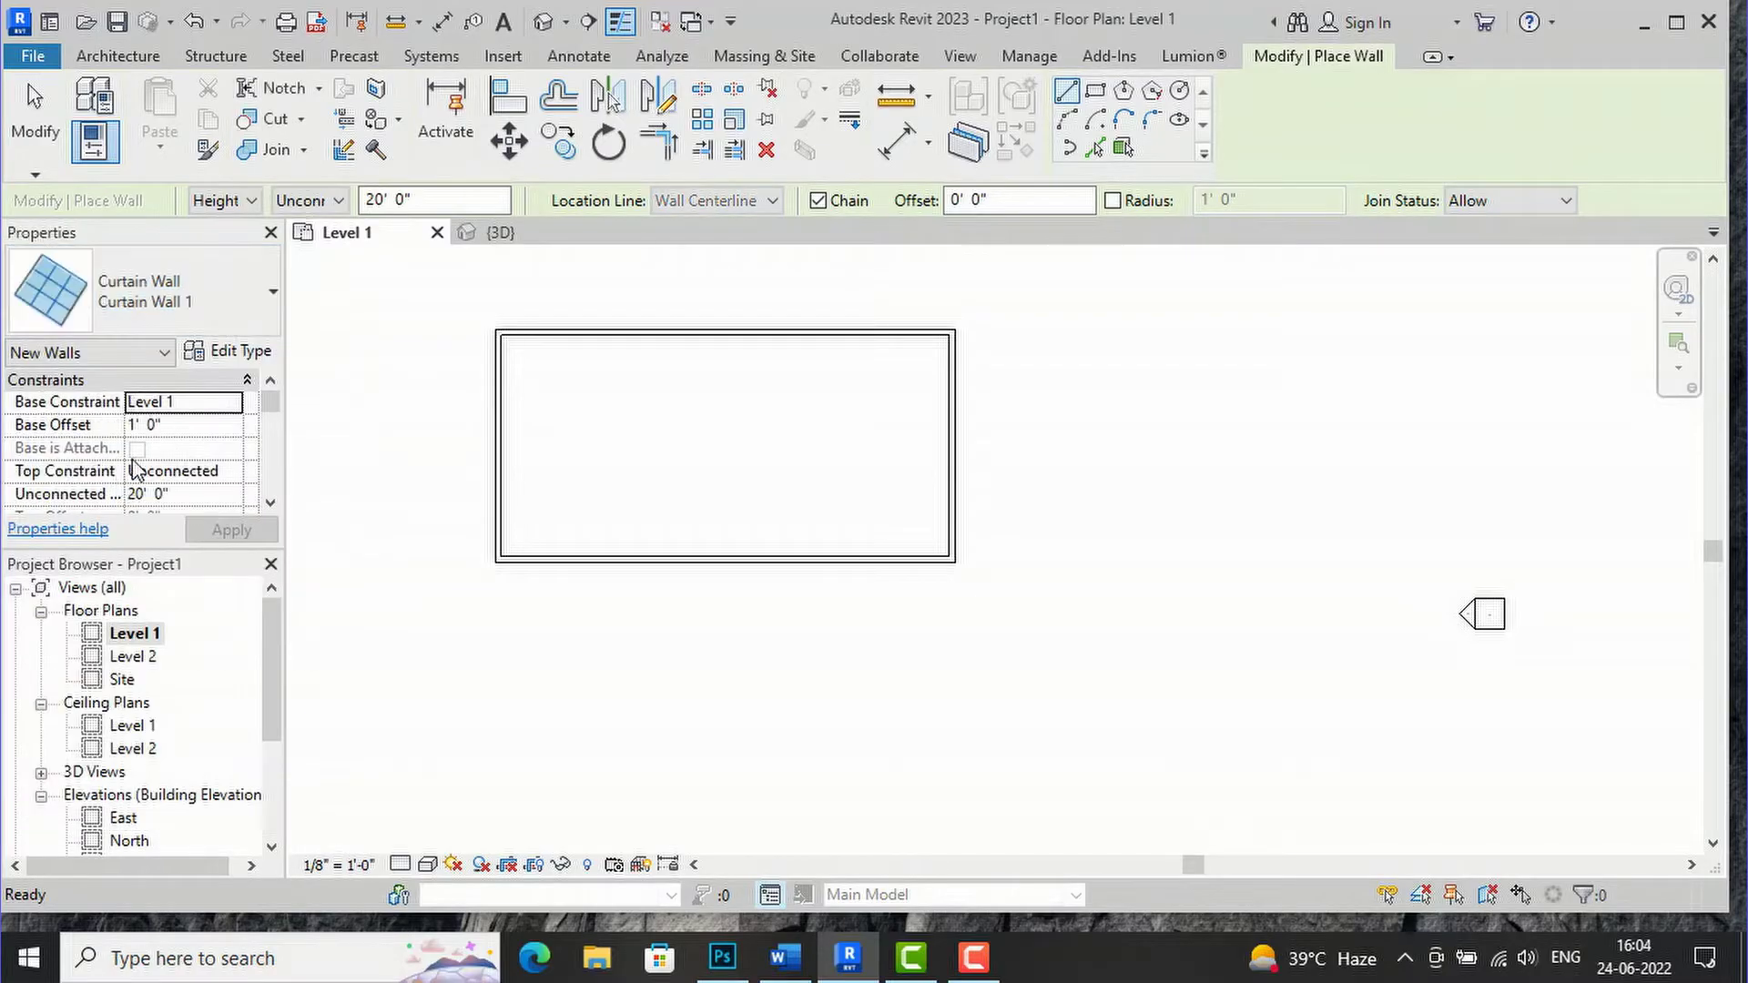
left_click(241, 352)
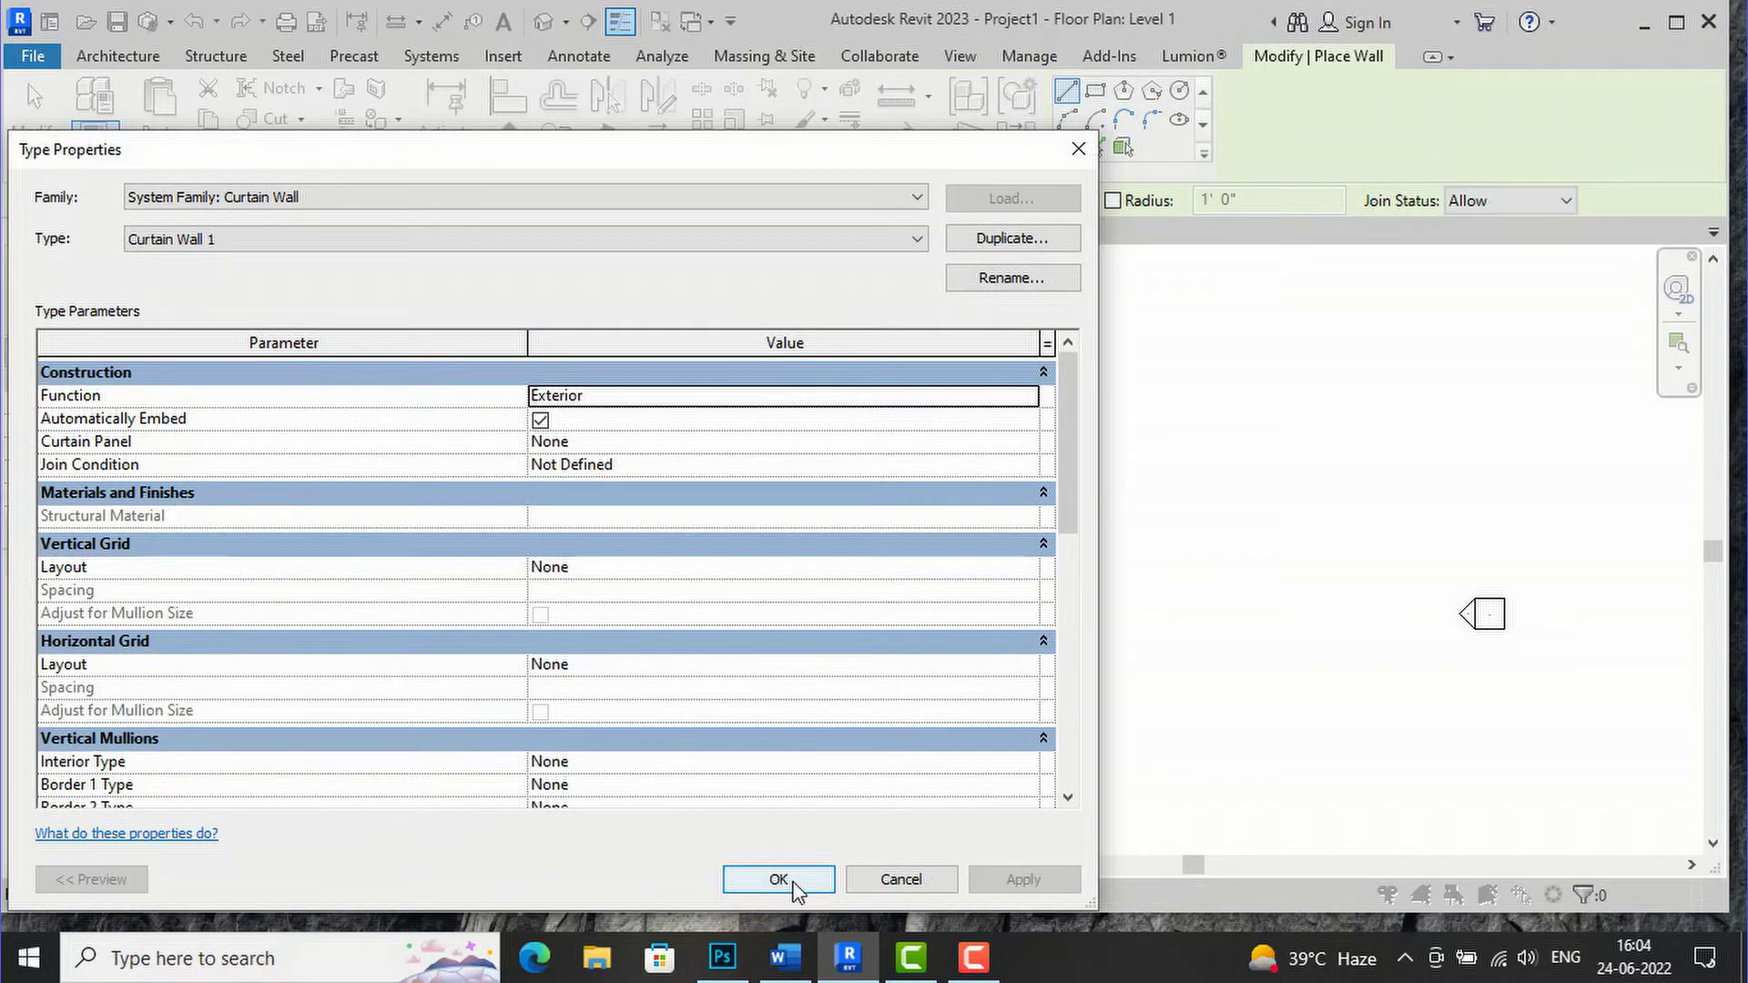
left_click(781, 881)
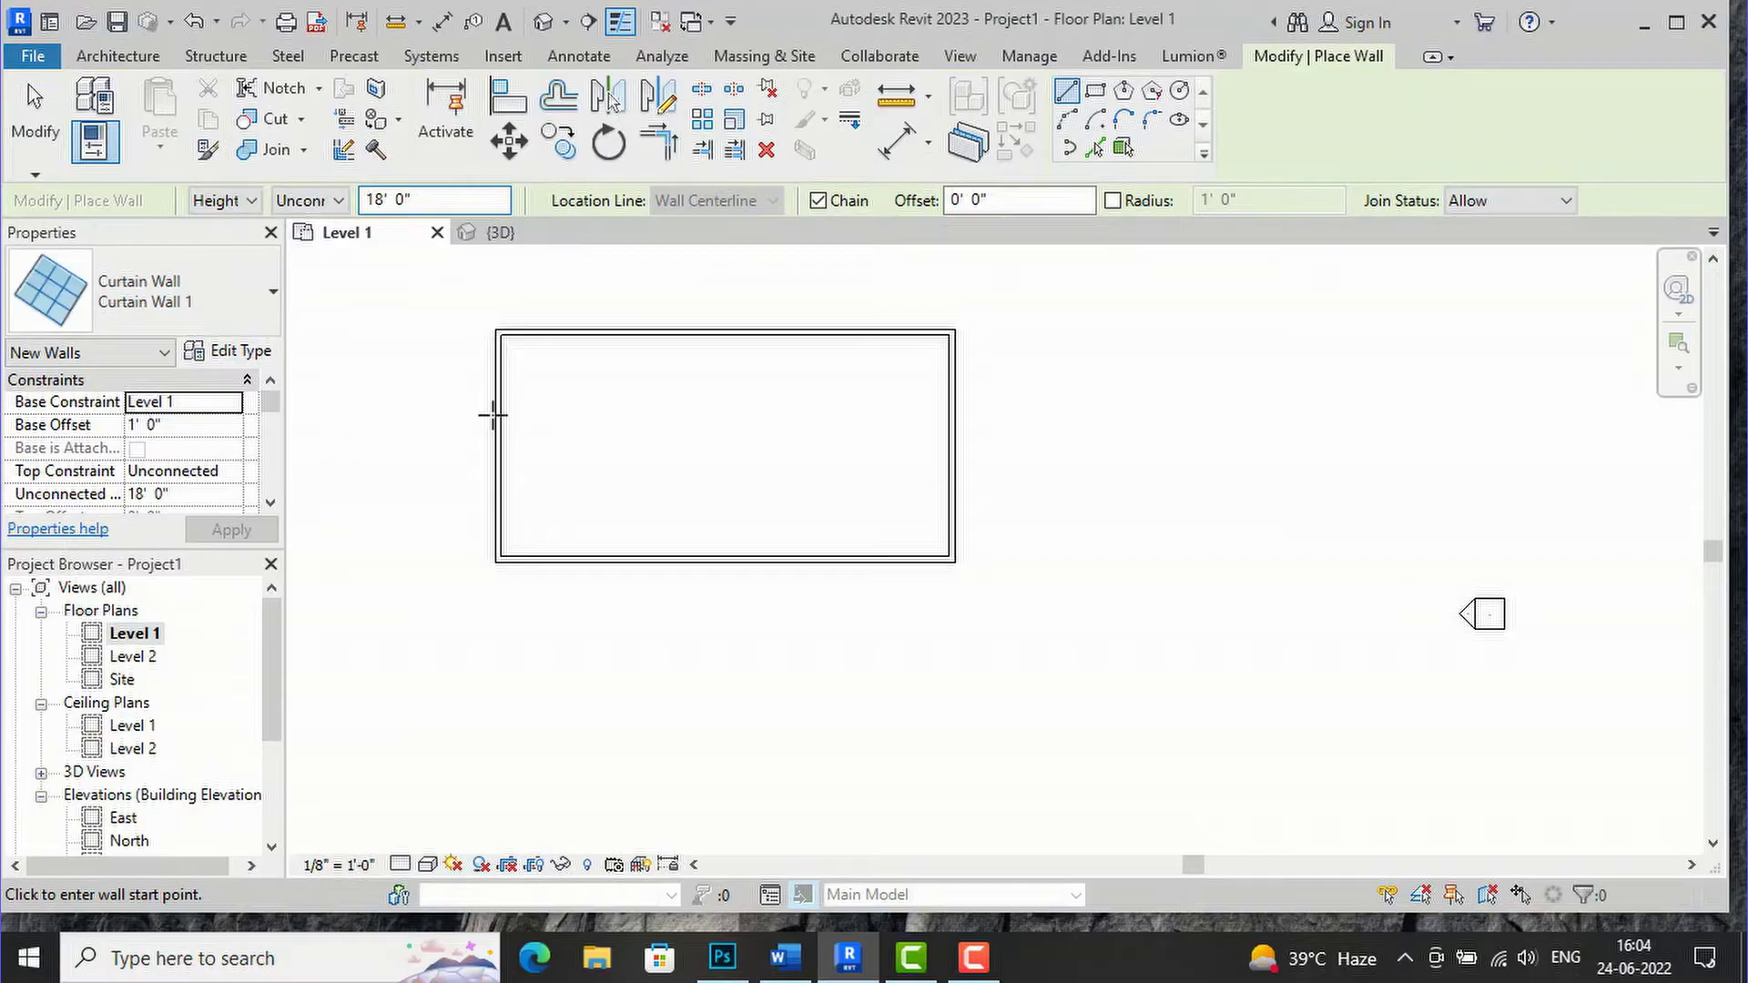
scroll(511, 373, "up", 2)
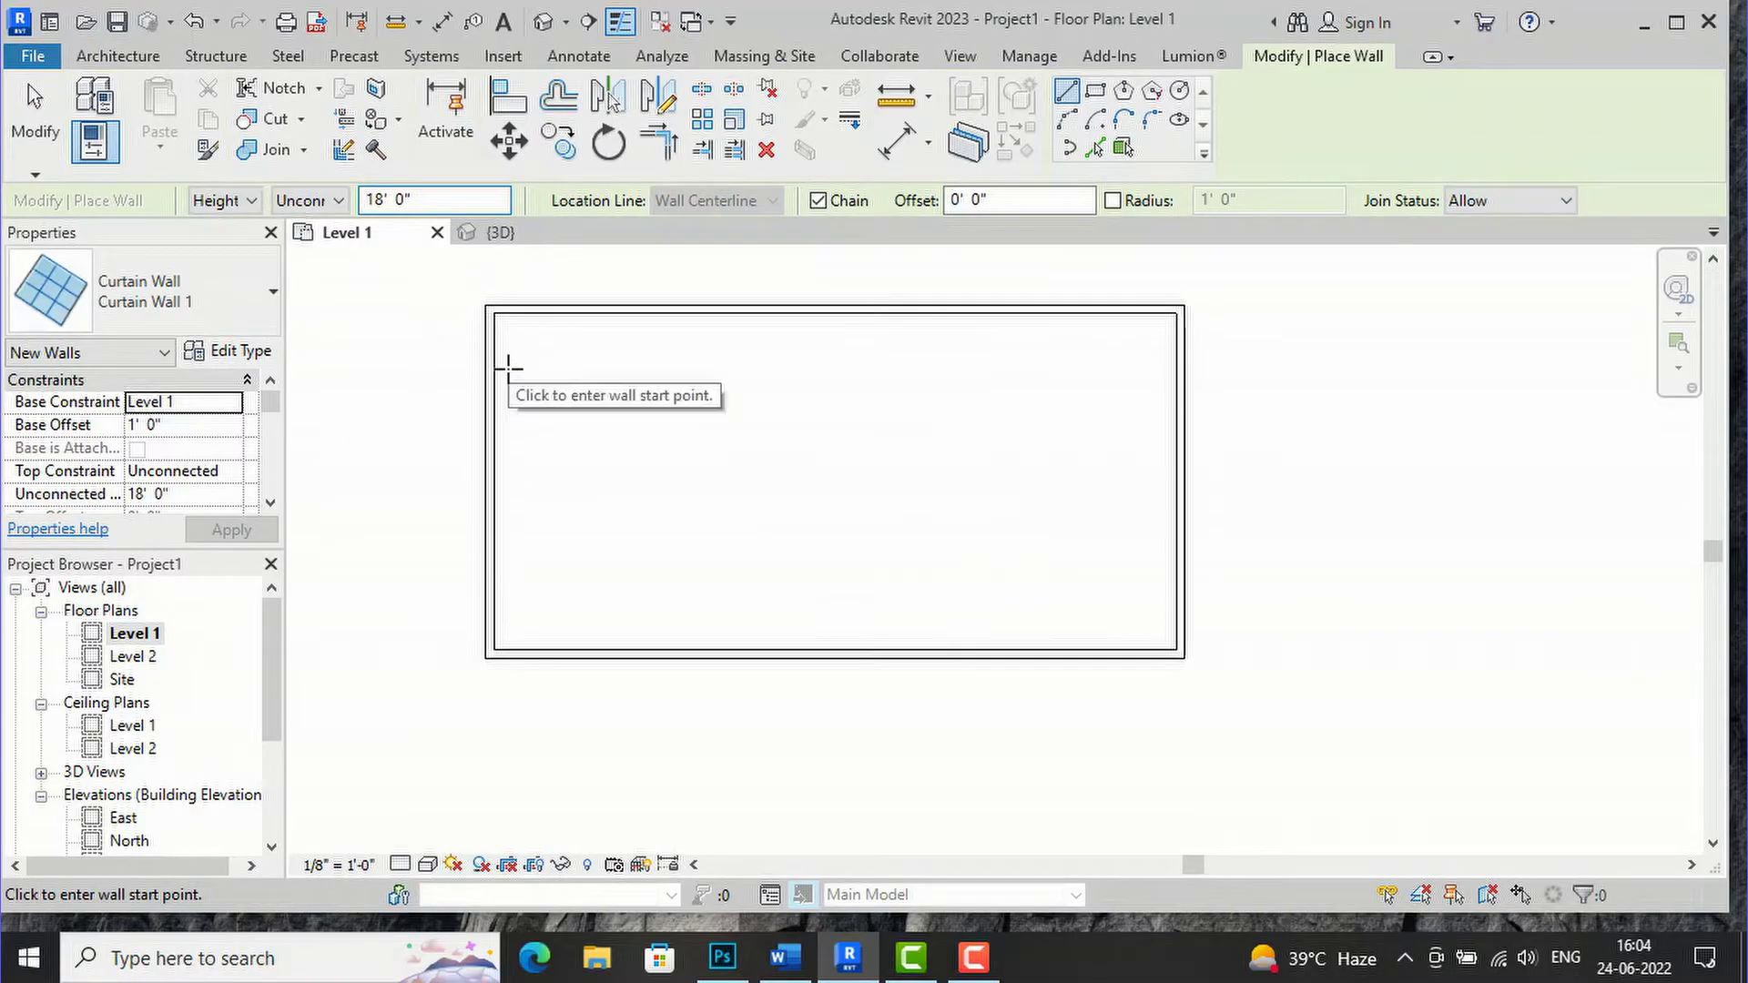
left_click(1096, 147)
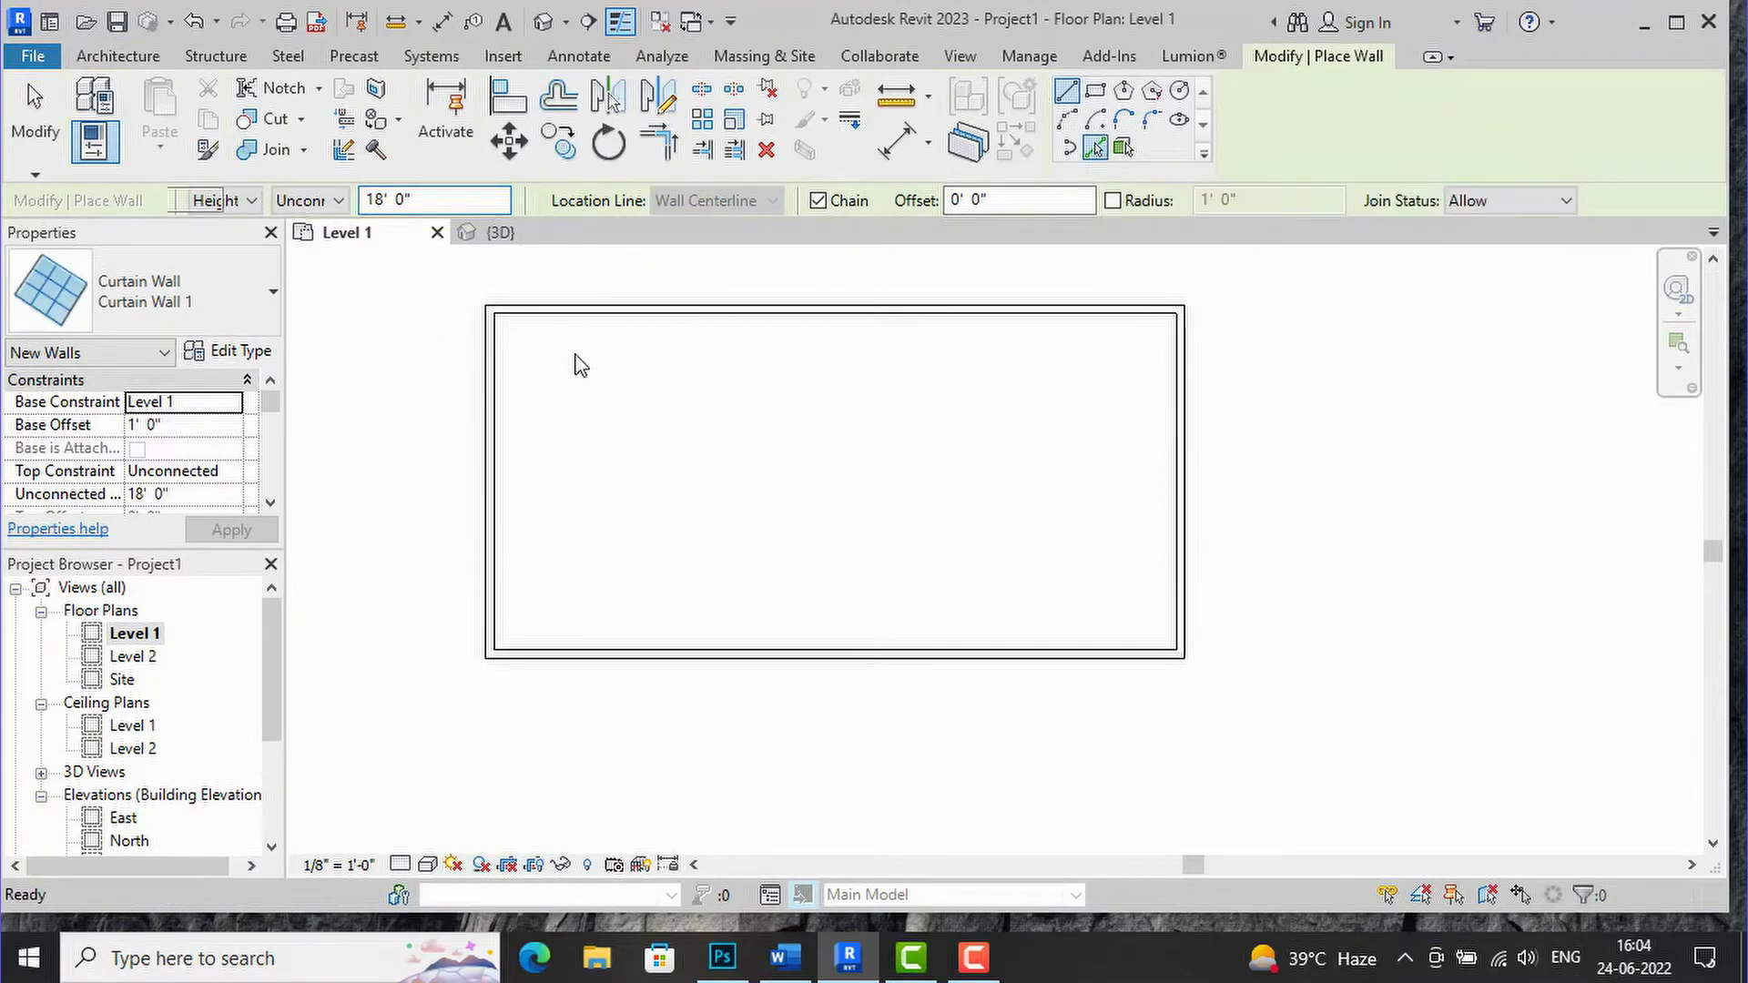
scroll(500, 378, "up", 3)
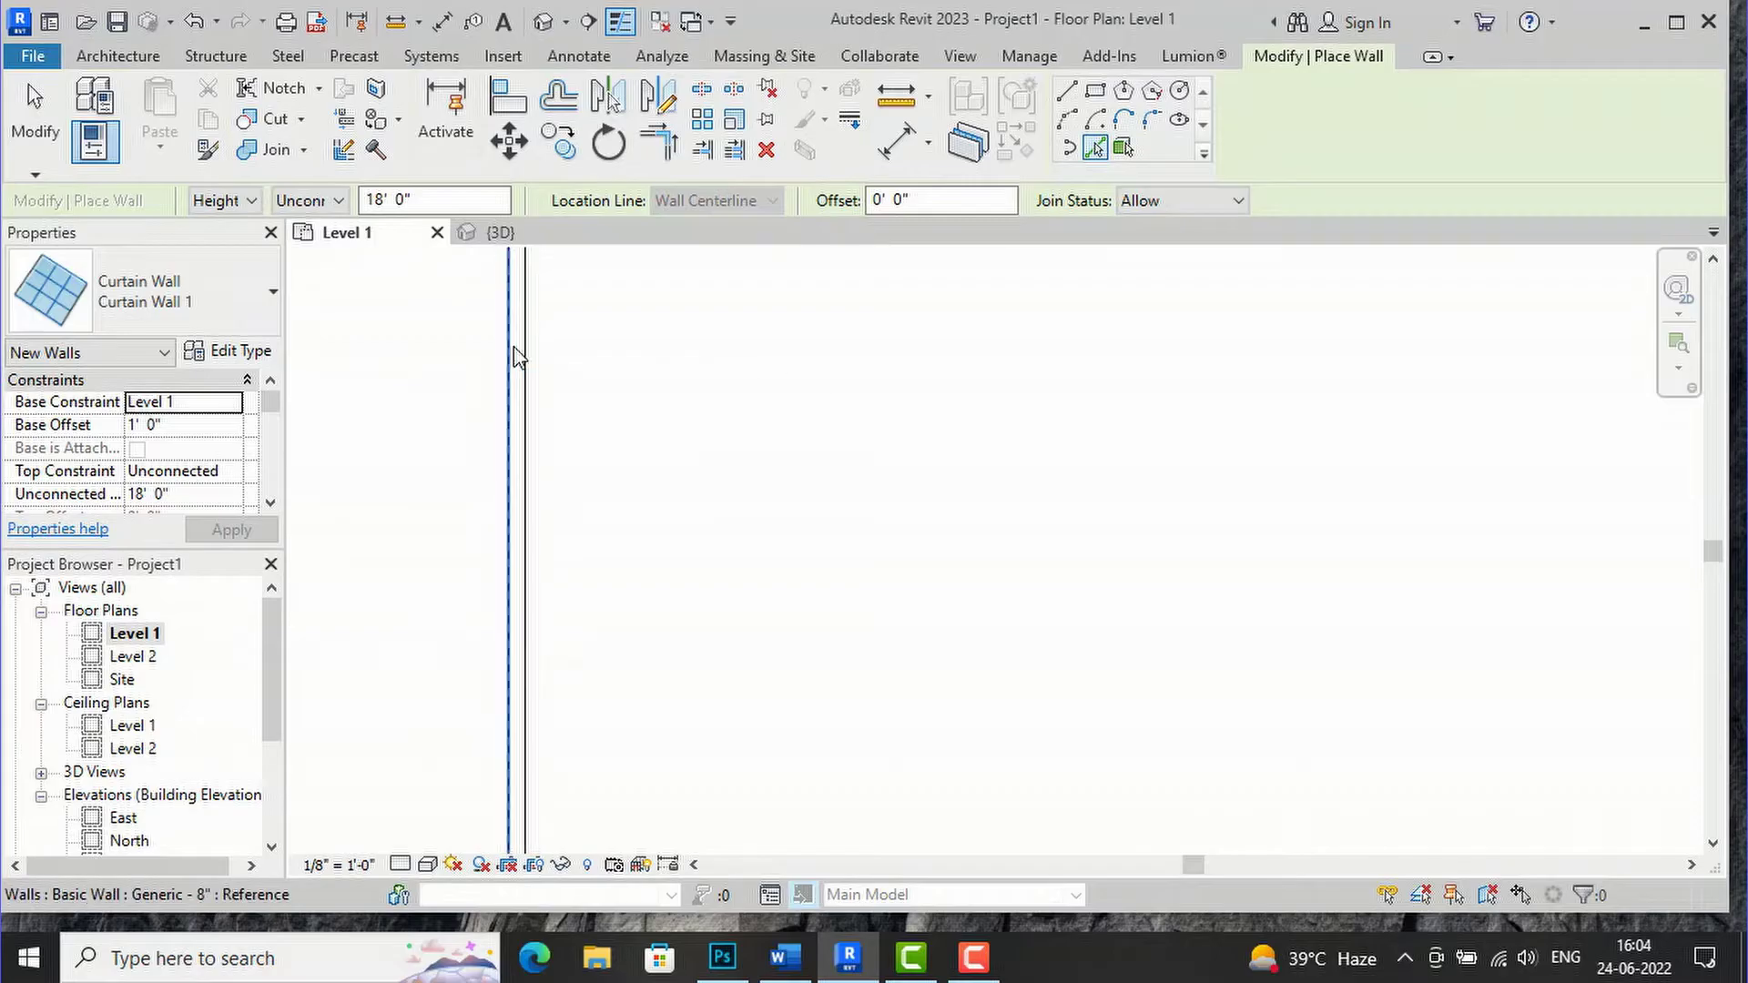
key("z")
key("f")
left_click(1069, 91)
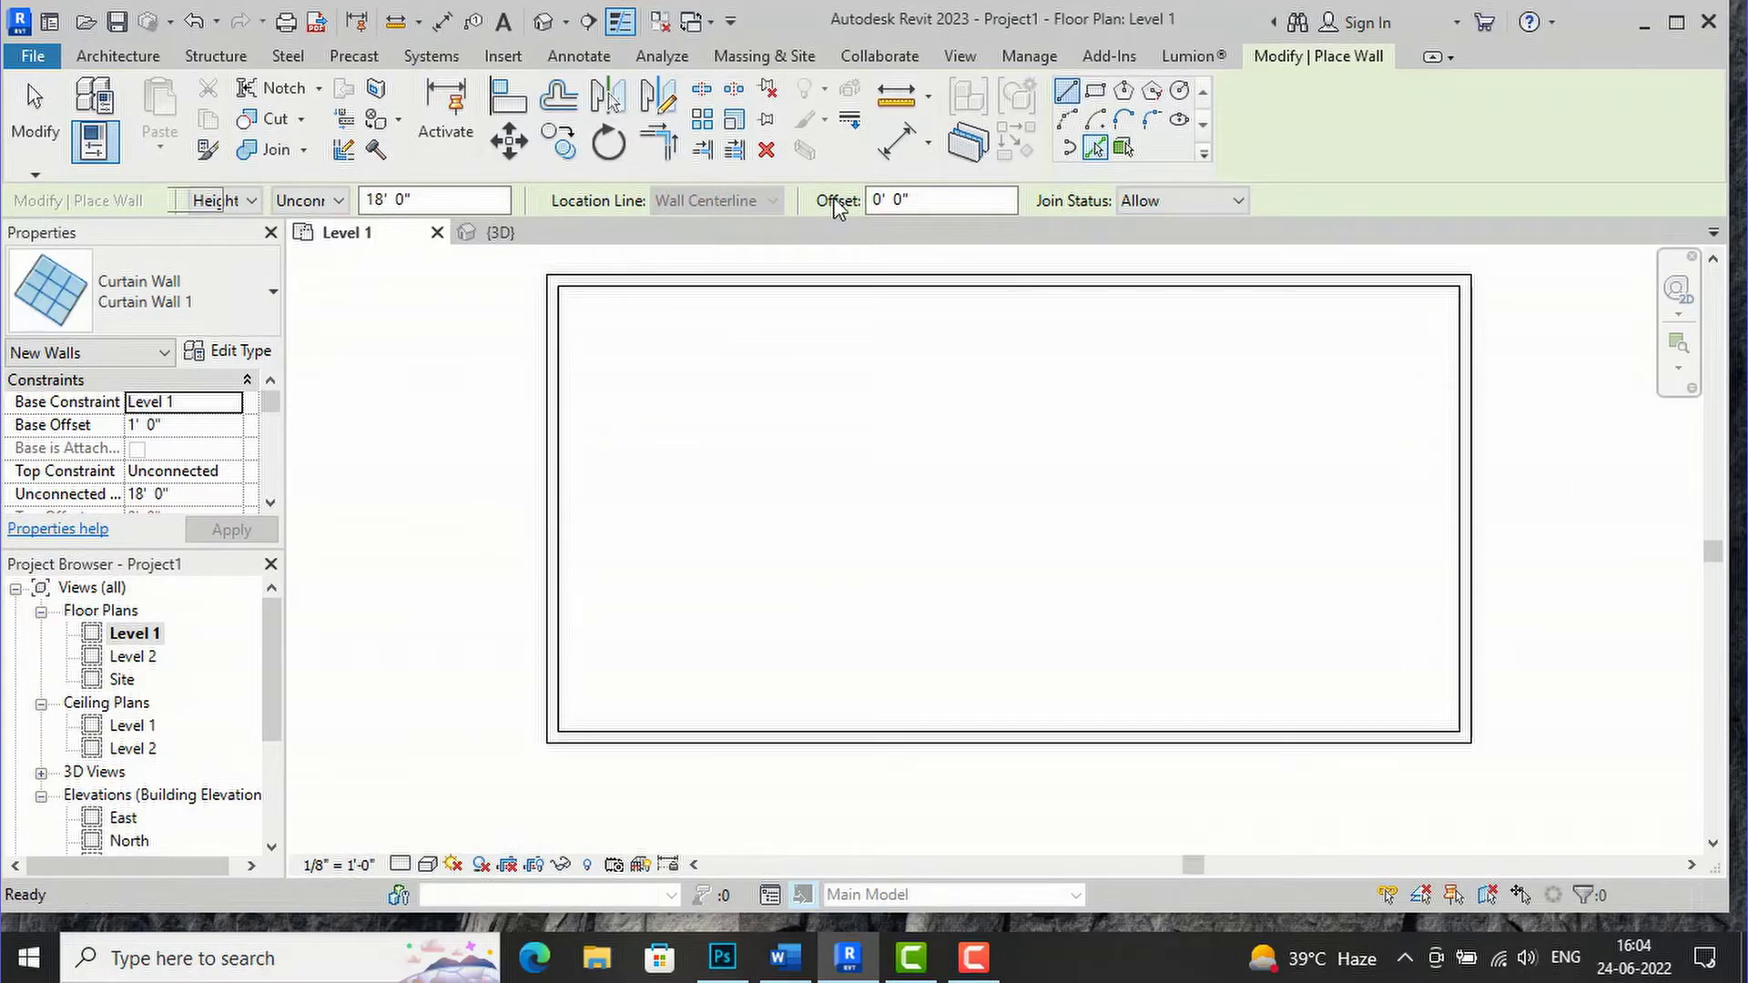
Draw the curtain wall along the centerline of the left short wall, from just inside its upper corner to just inside its lower corner
scroll(547, 284, "up", 3)
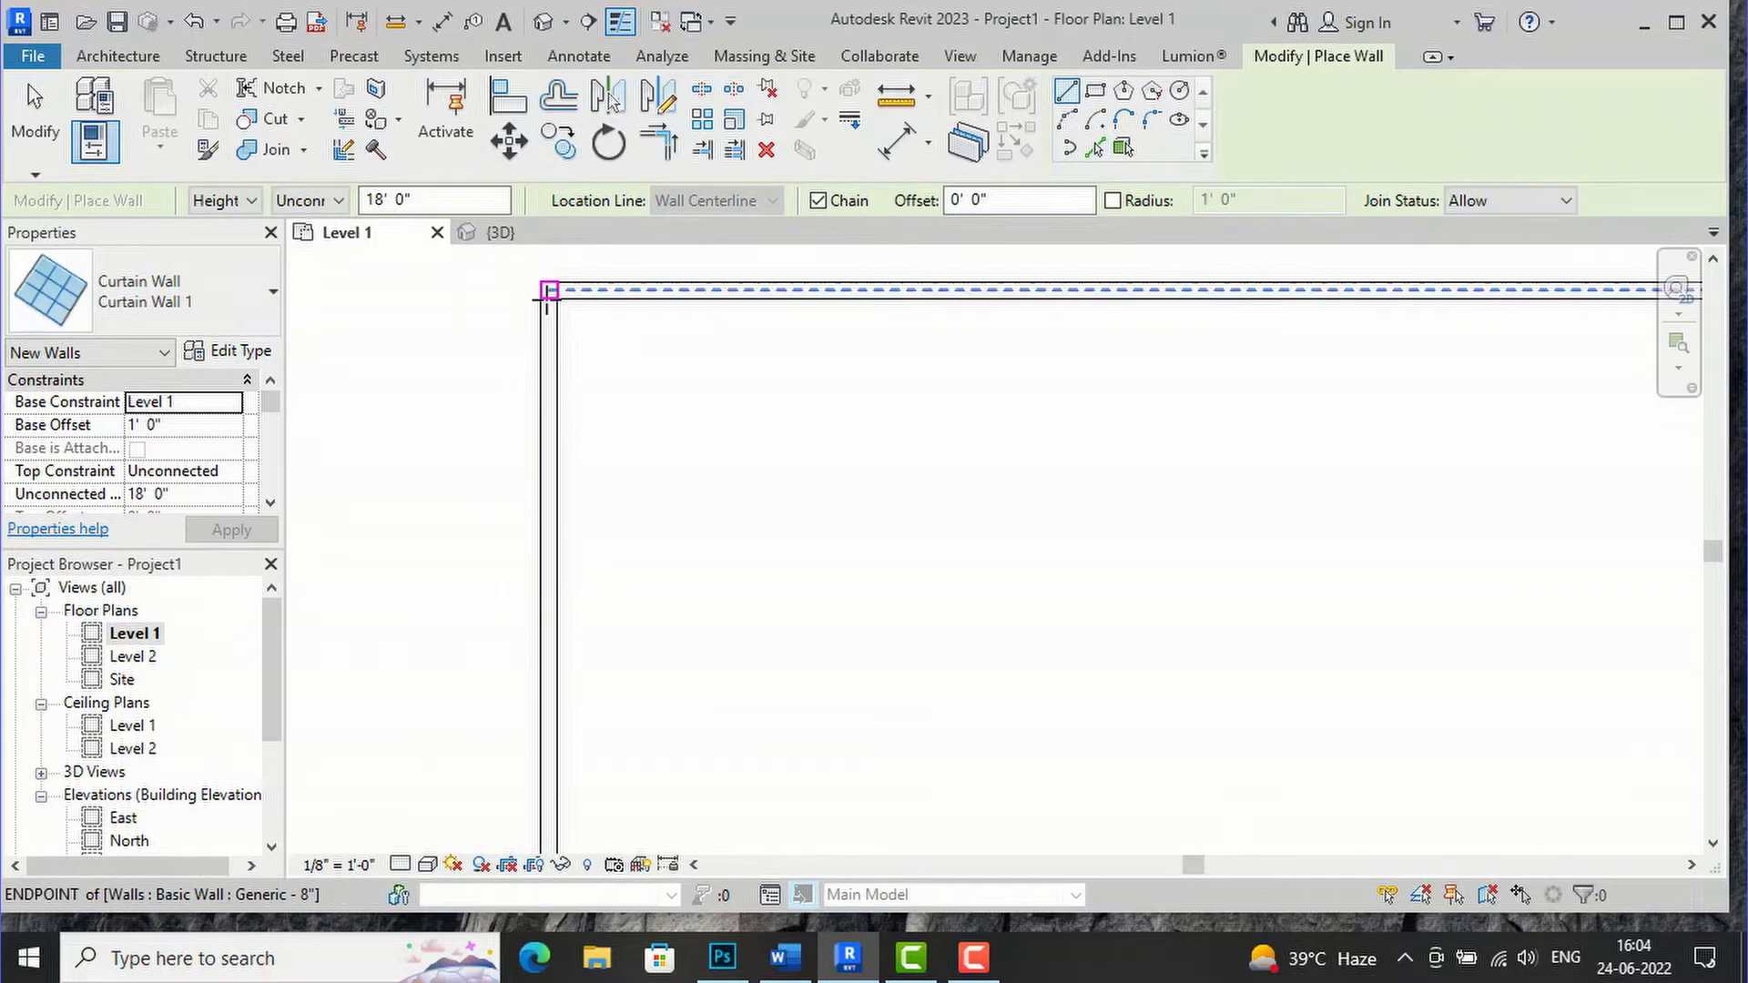
left_click(547, 303)
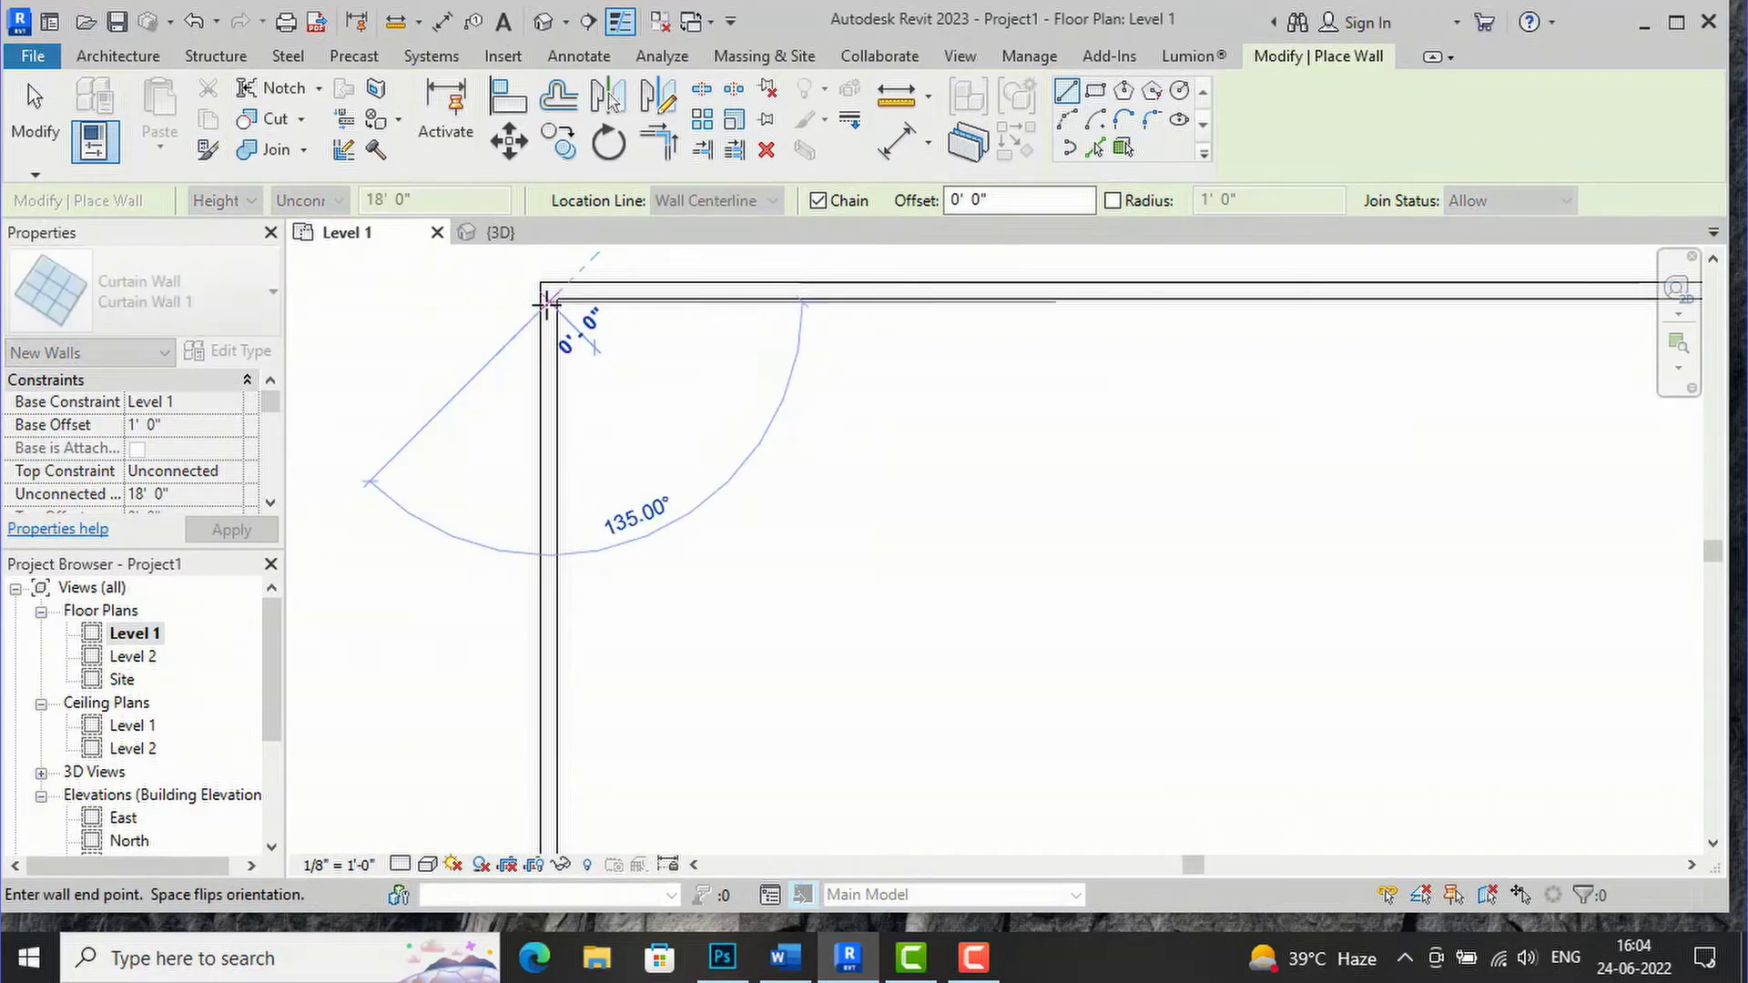
scroll(547, 303, "down", 3)
scroll(546, 638, "up", 4)
scroll(551, 637, "up", 3)
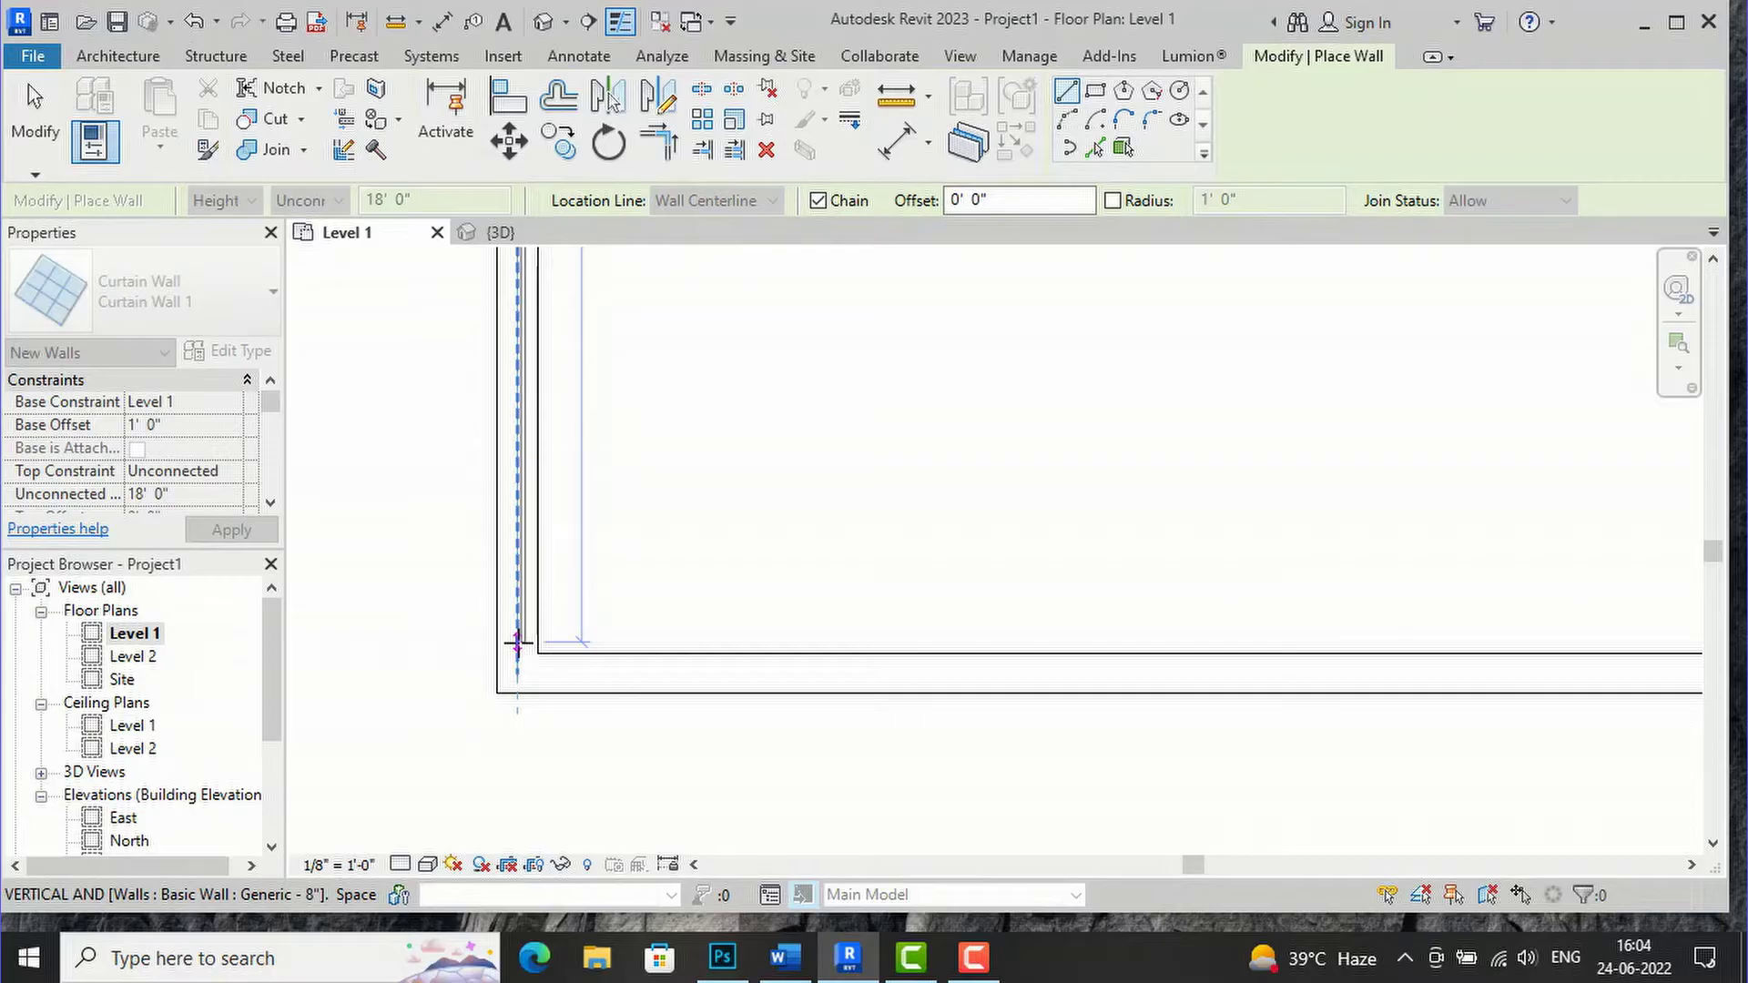
left_click(518, 643)
key("Escape")
Draw a second curtain wall about 59' 7 1/2" long within the lower long wall, from its right corner to its left corner
scroll(427, 624, "down", 2)
scroll(577, 726, "down", 4)
scroll(1045, 690, "up", 4)
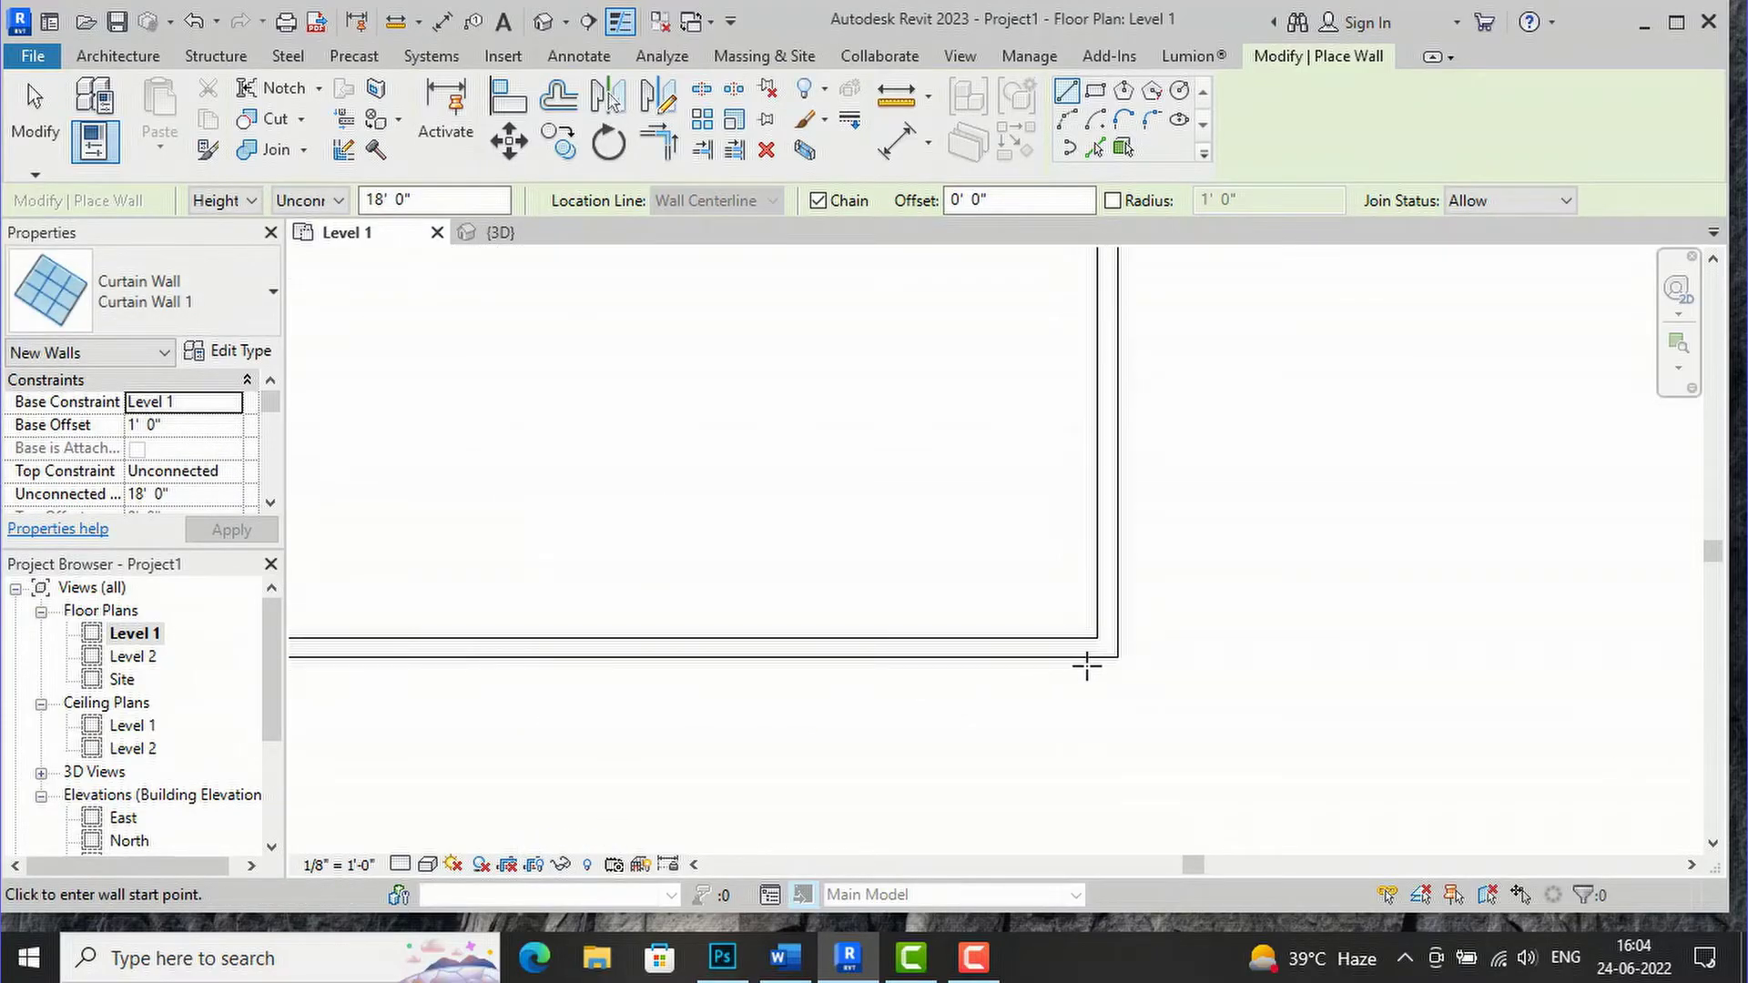
left_click(1099, 648)
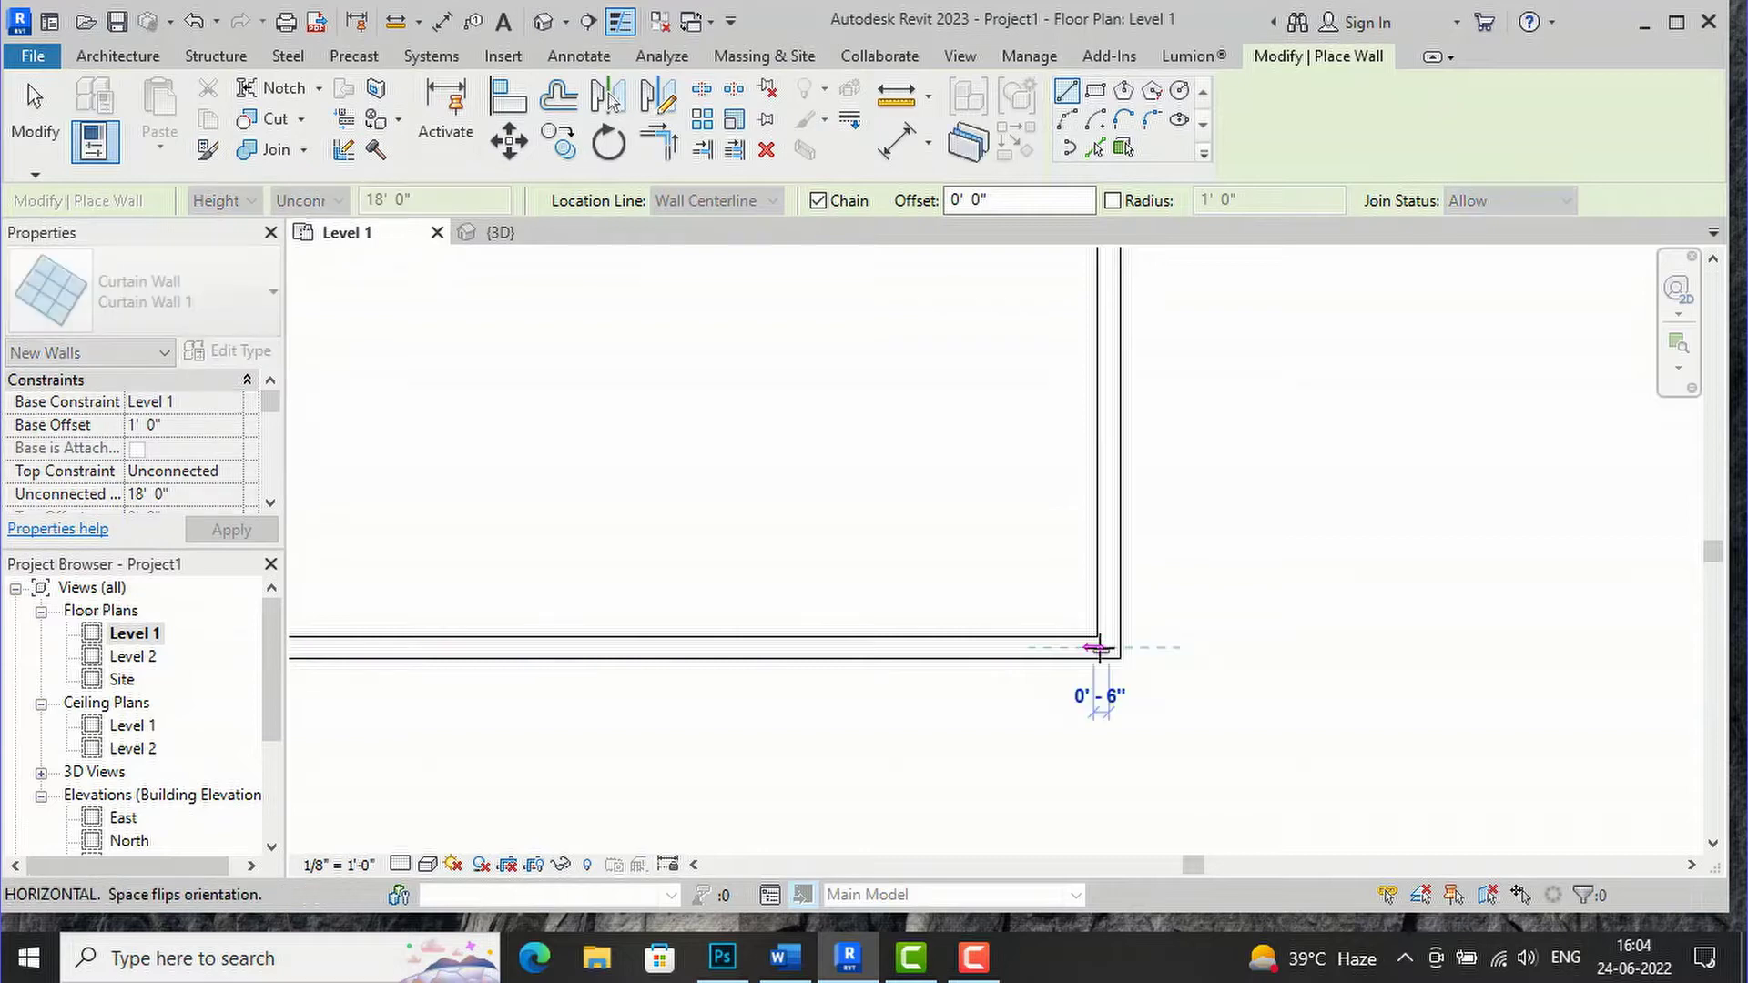
scroll(1102, 649, "down", 4)
scroll(801, 665, "up", 3)
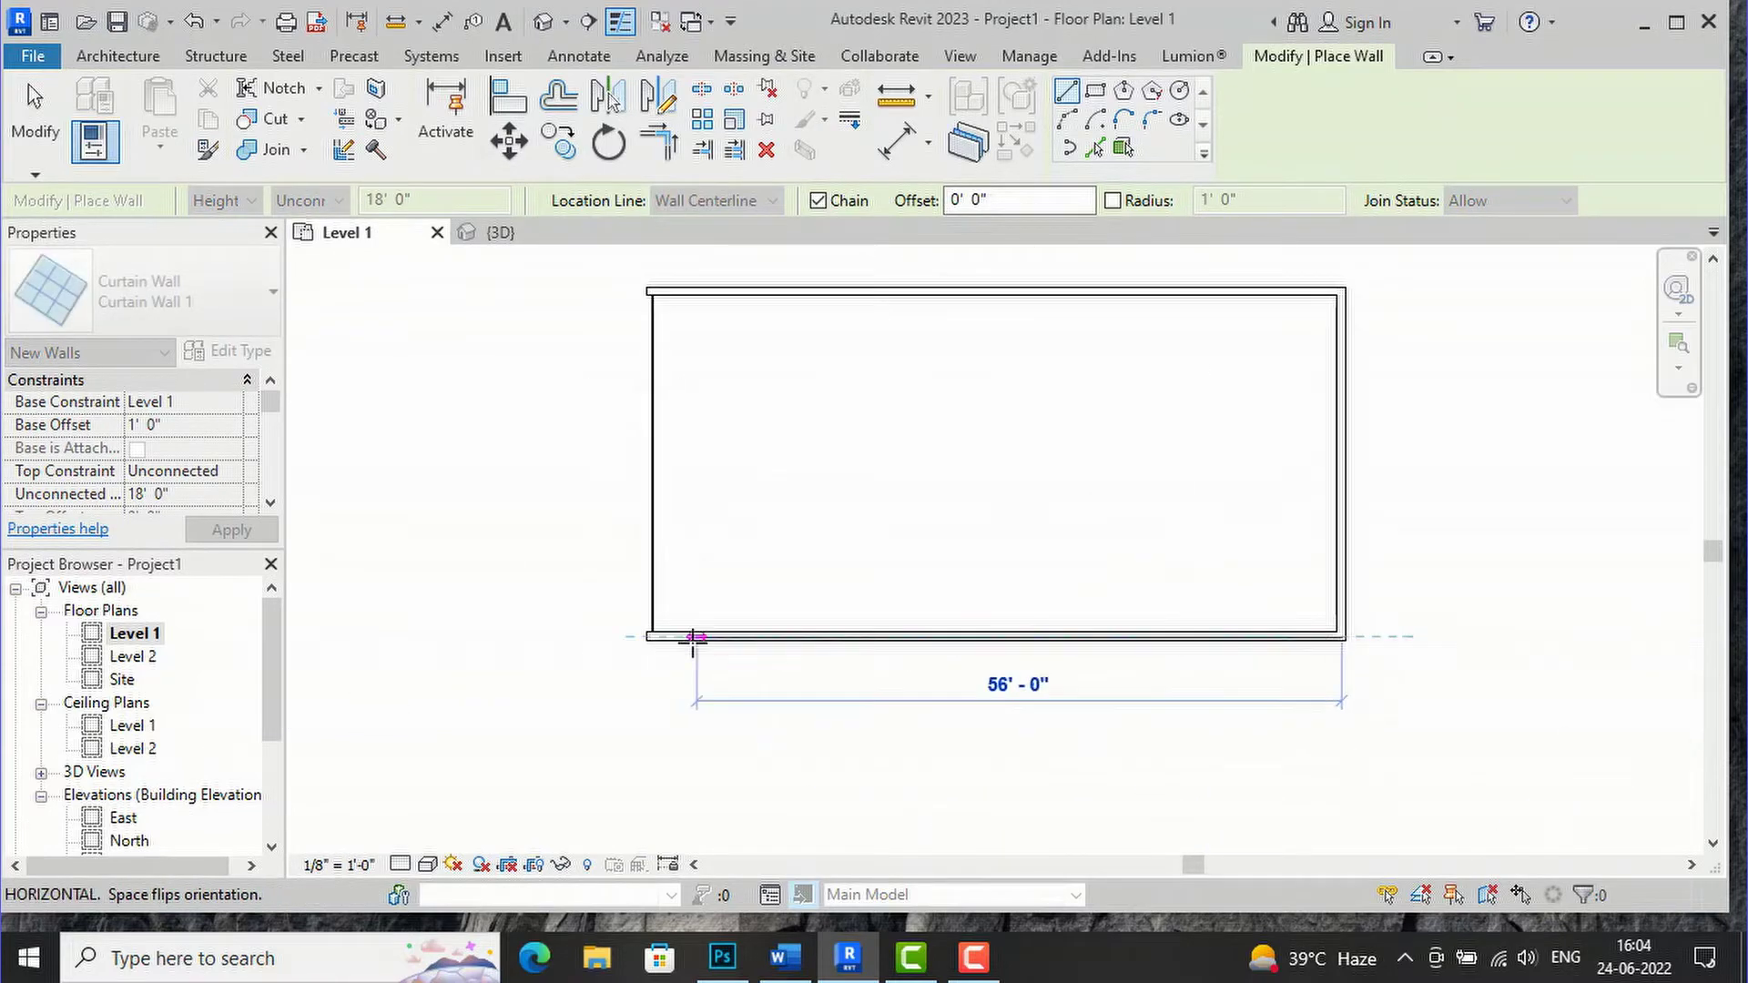
scroll(694, 640, "up", 3)
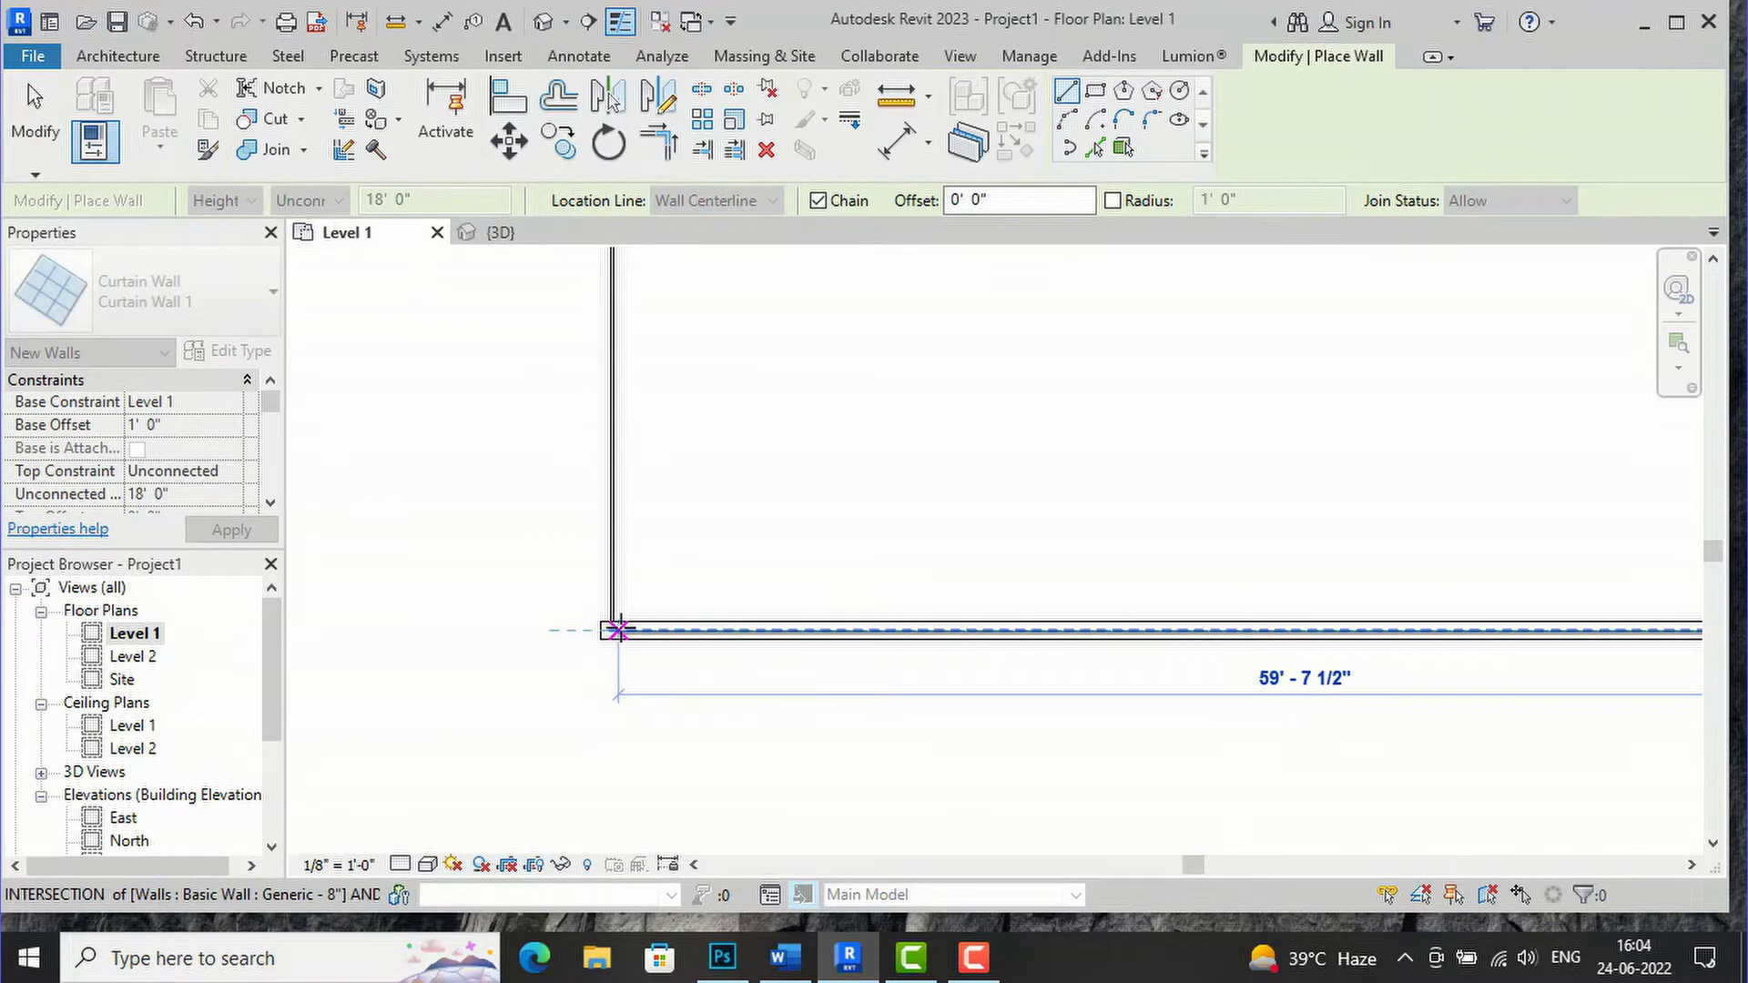
left_click(617, 629)
key("Escape")
key("Escape")
scroll(566, 671, "down", 4)
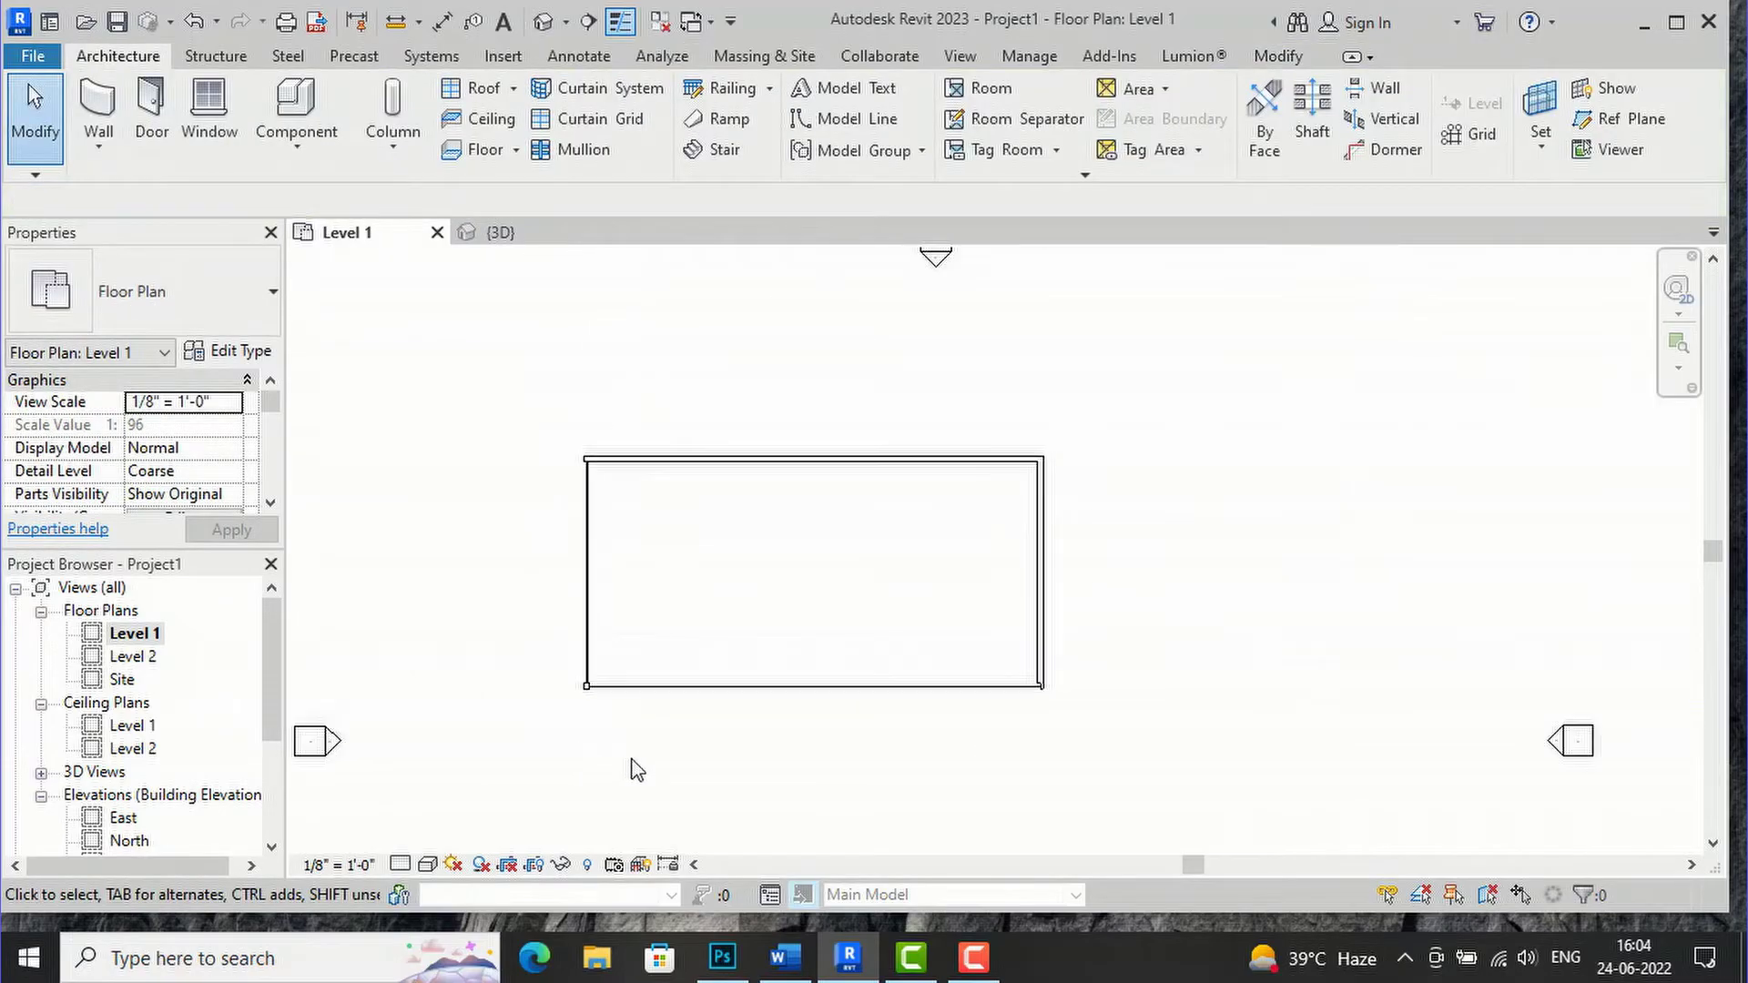
Open the 3D view facing the front and open the long front curtain wall's profile for editing
left_click(547, 25)
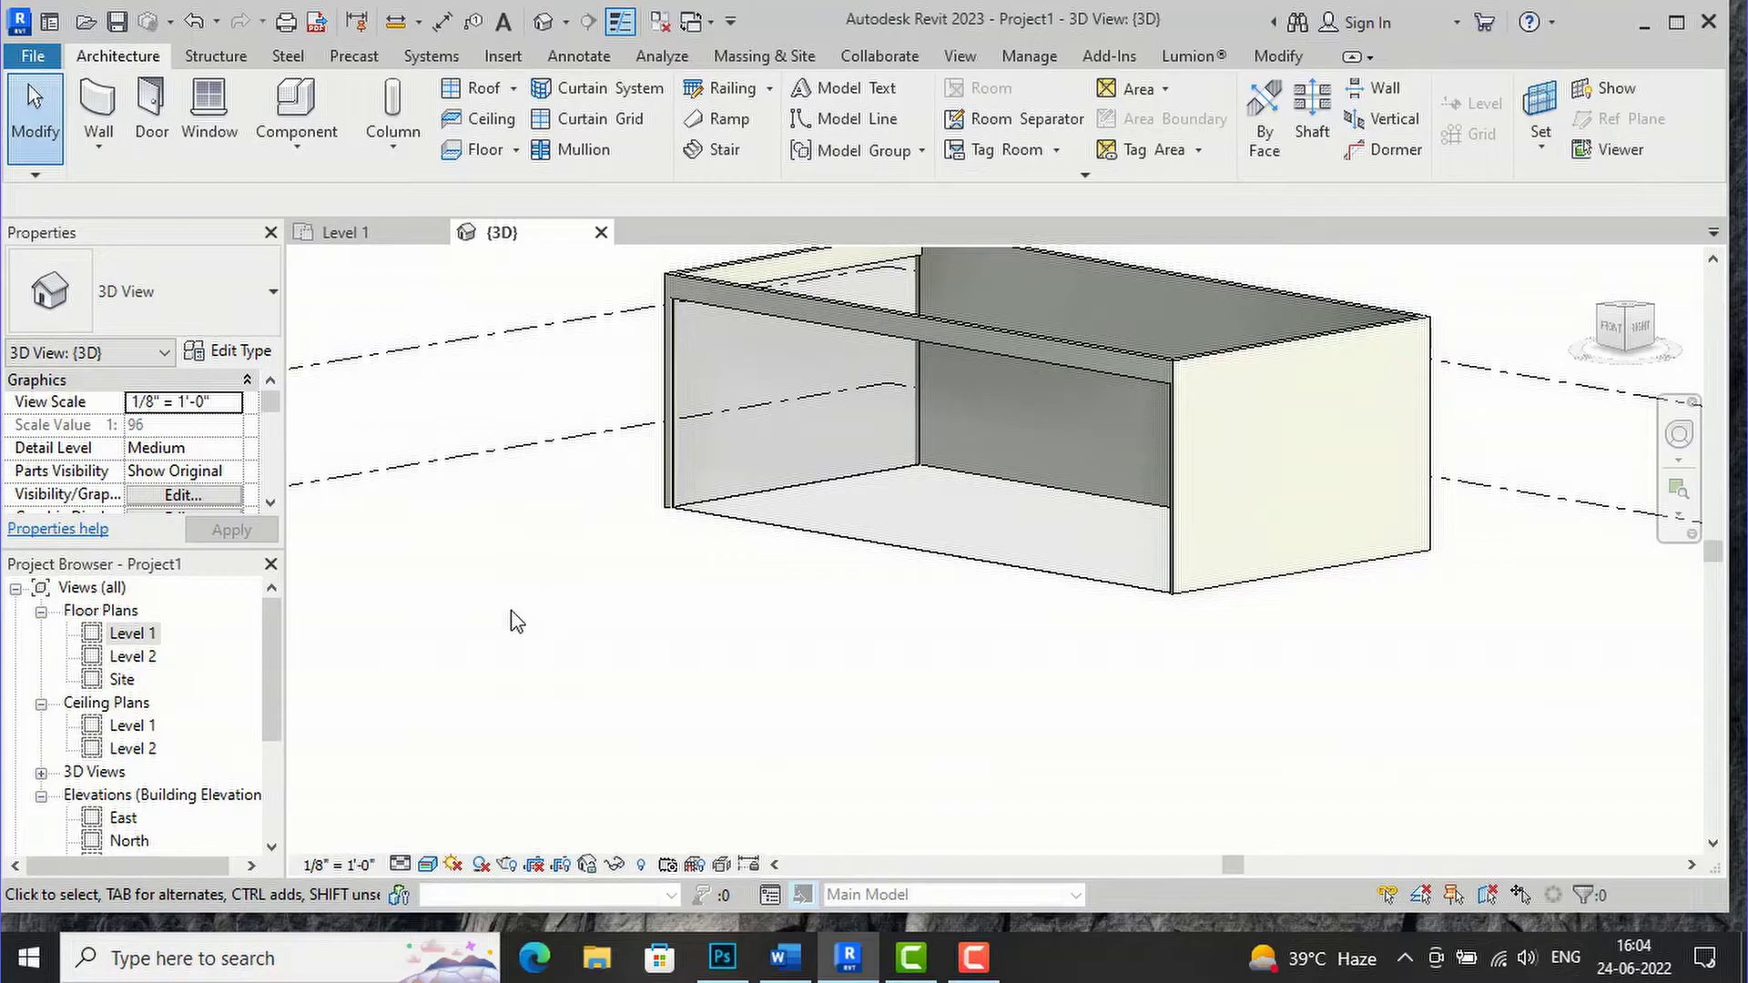
scroll(507, 610, "down", 2)
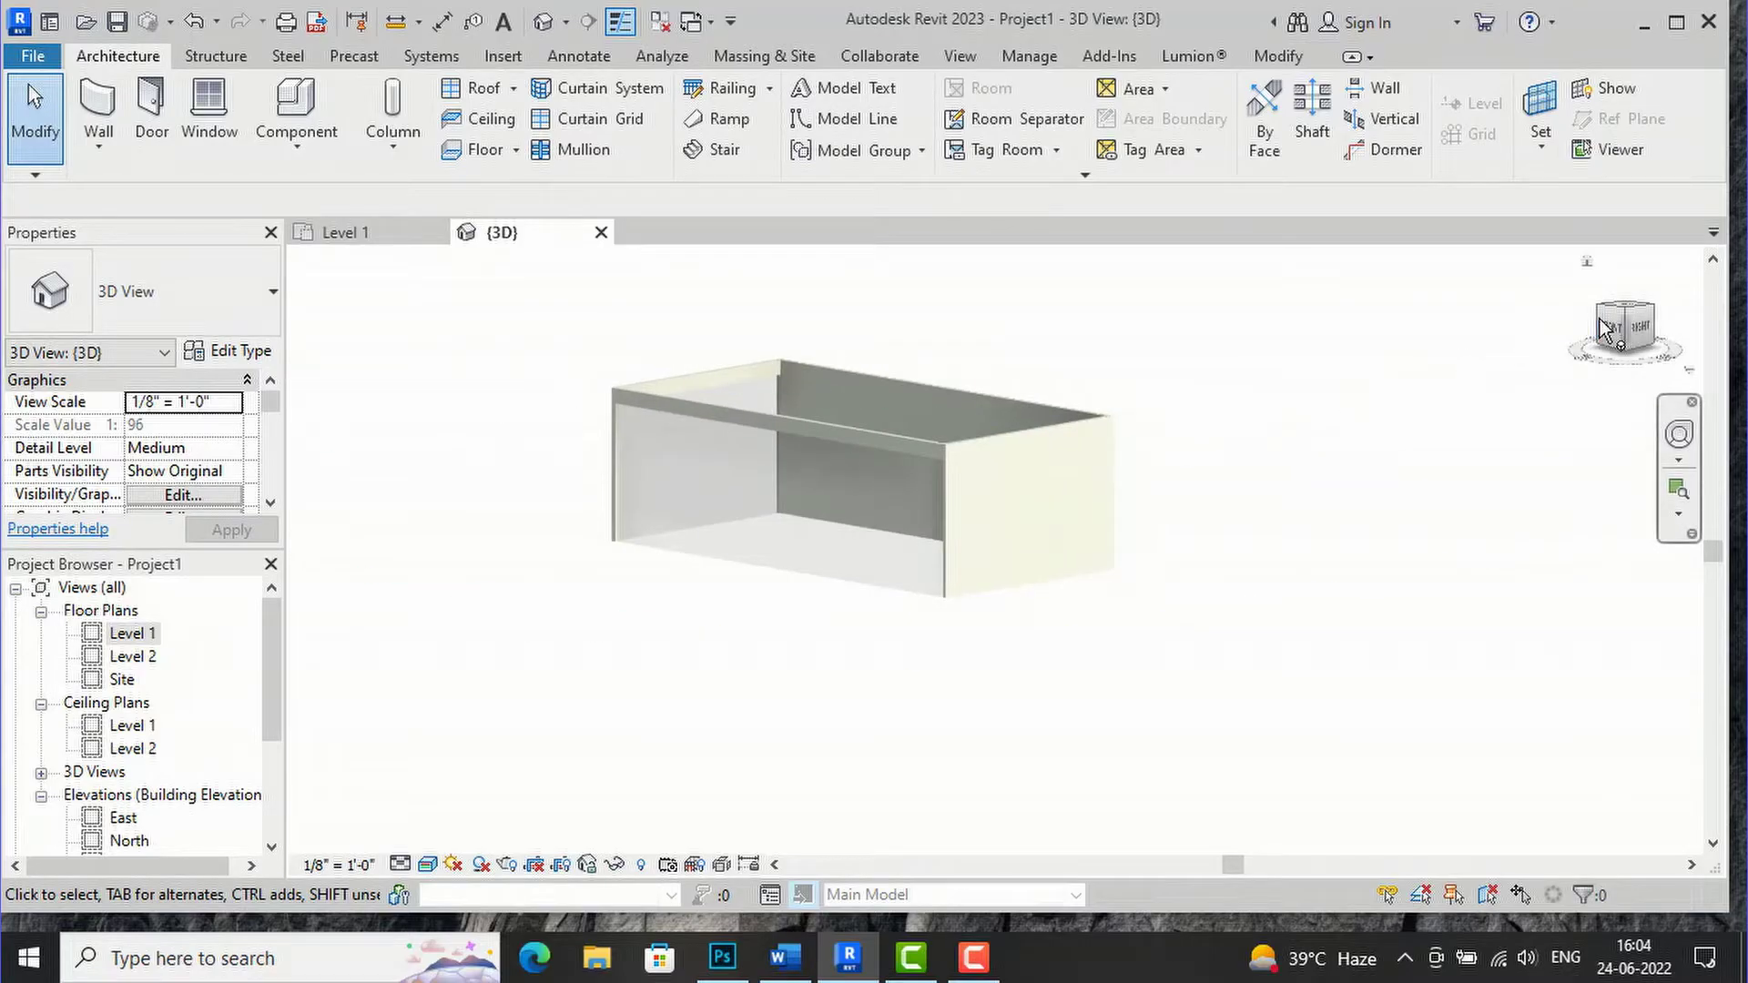
left_click_drag(1650, 358, 355, 353)
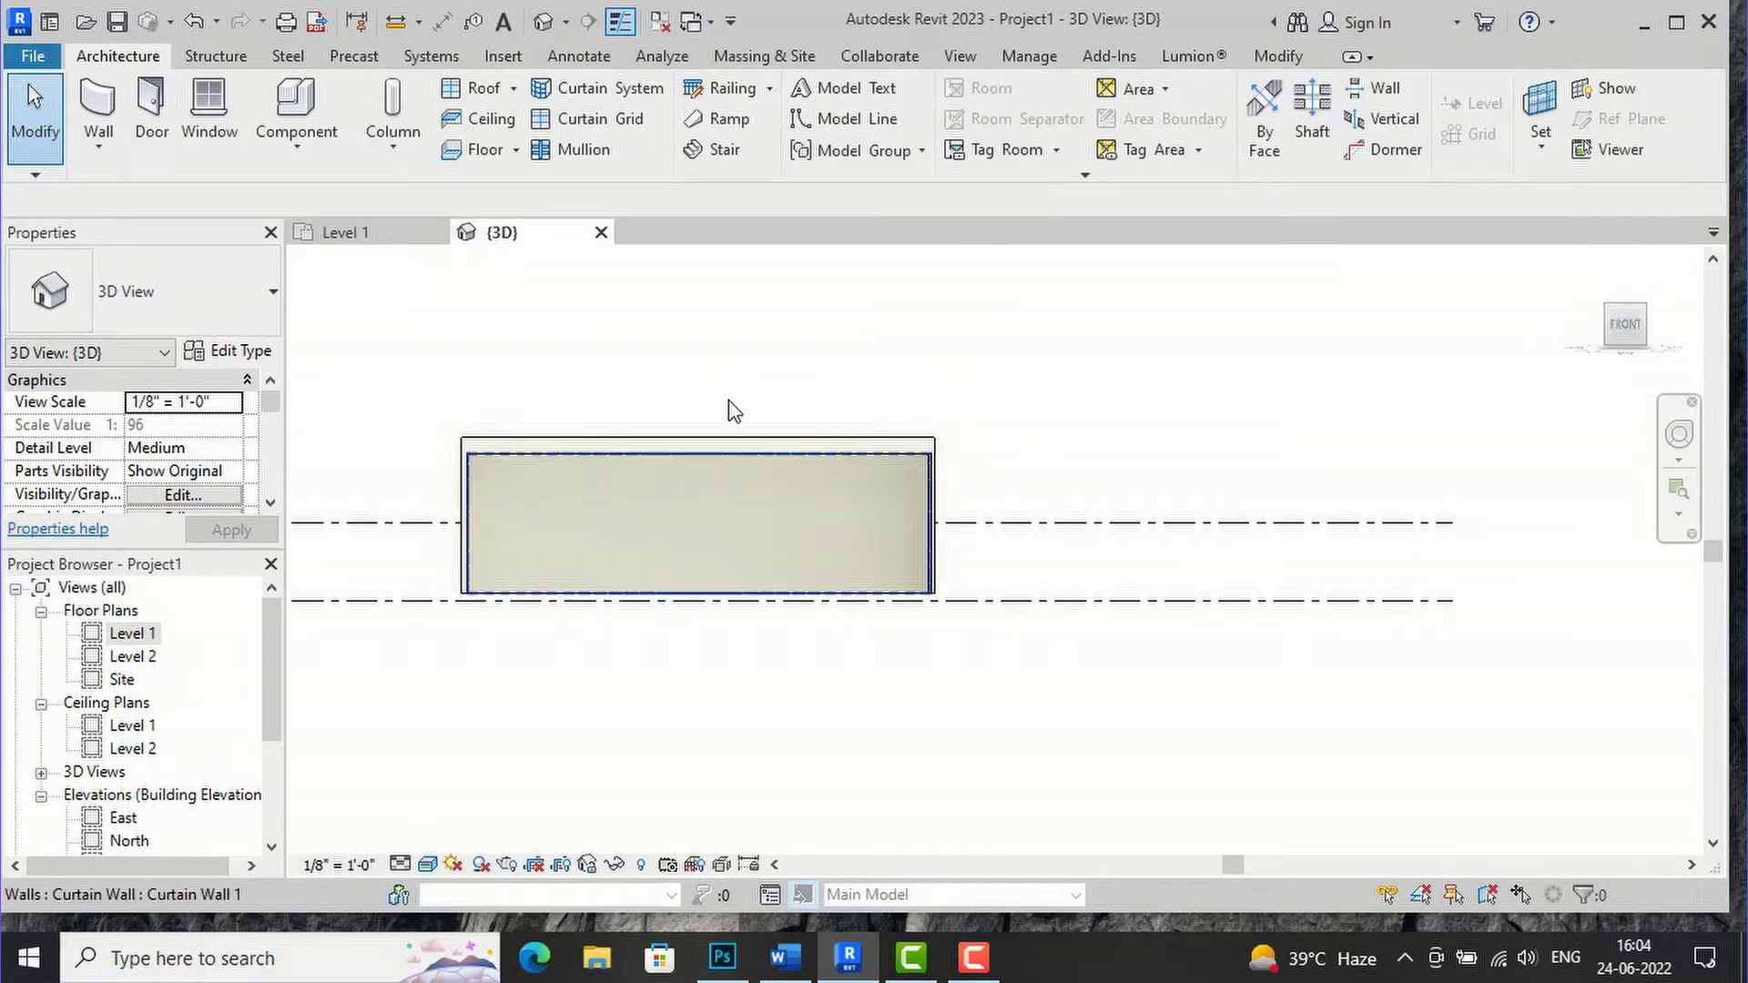
scroll(674, 362, "up", 2)
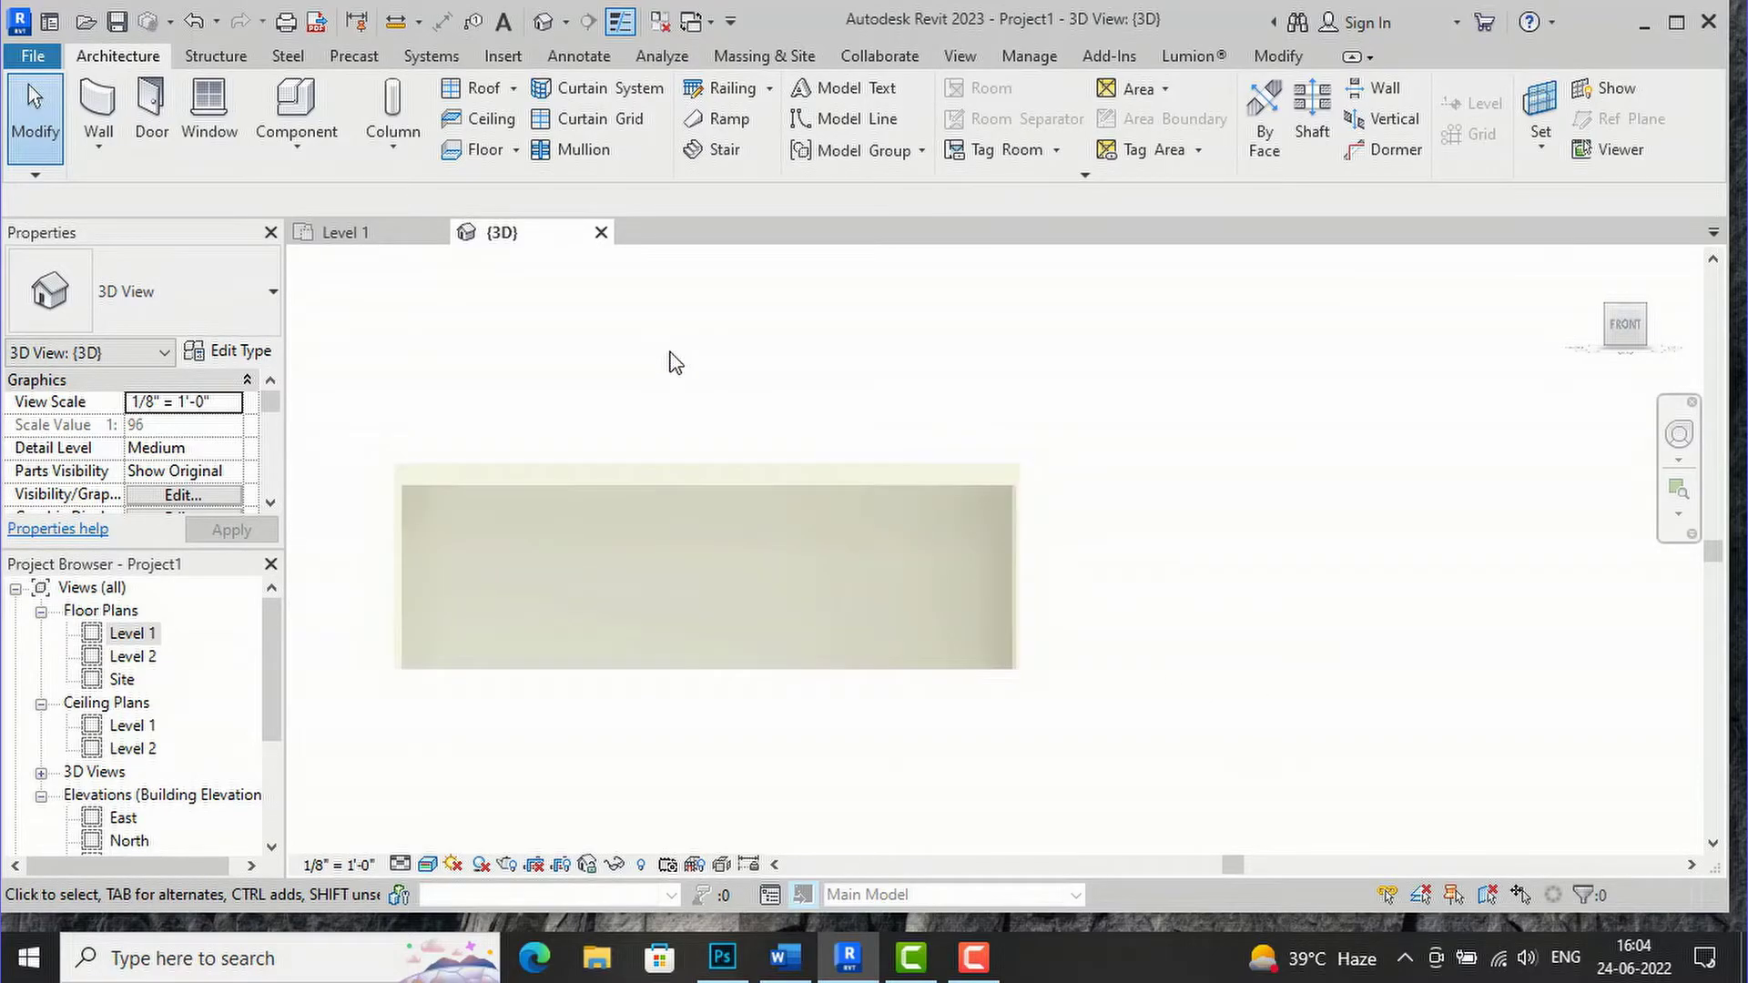
left_click(588, 672)
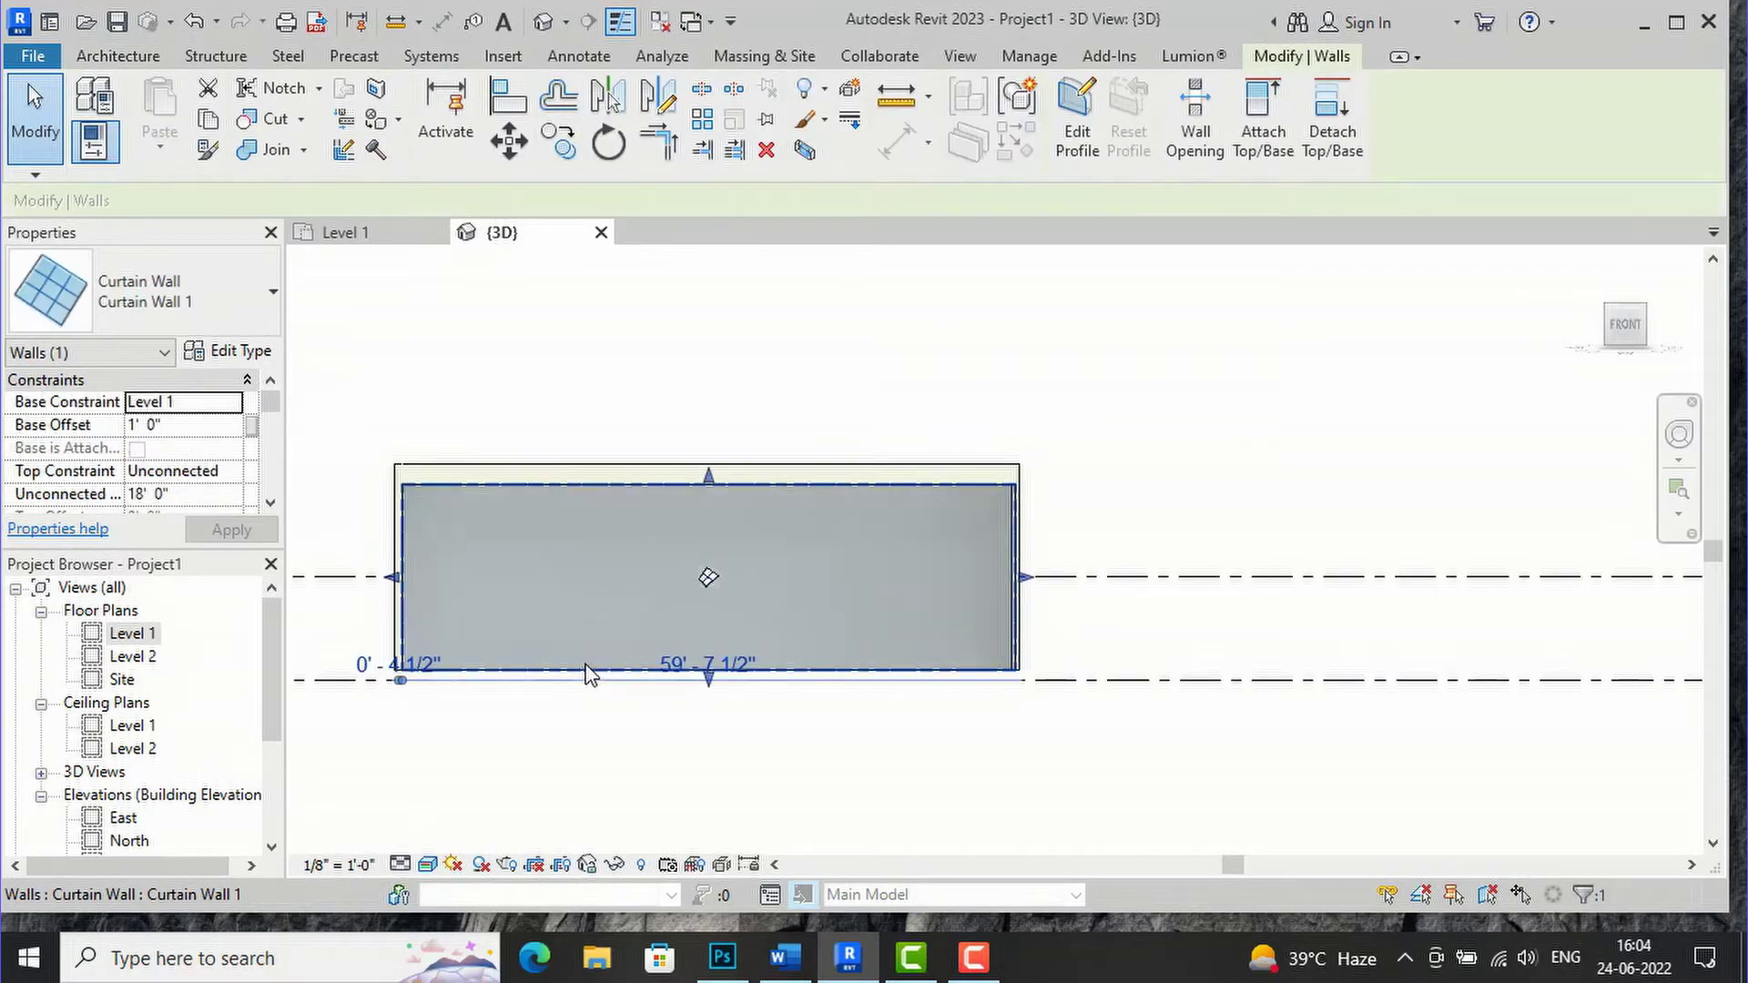
left_click(1075, 128)
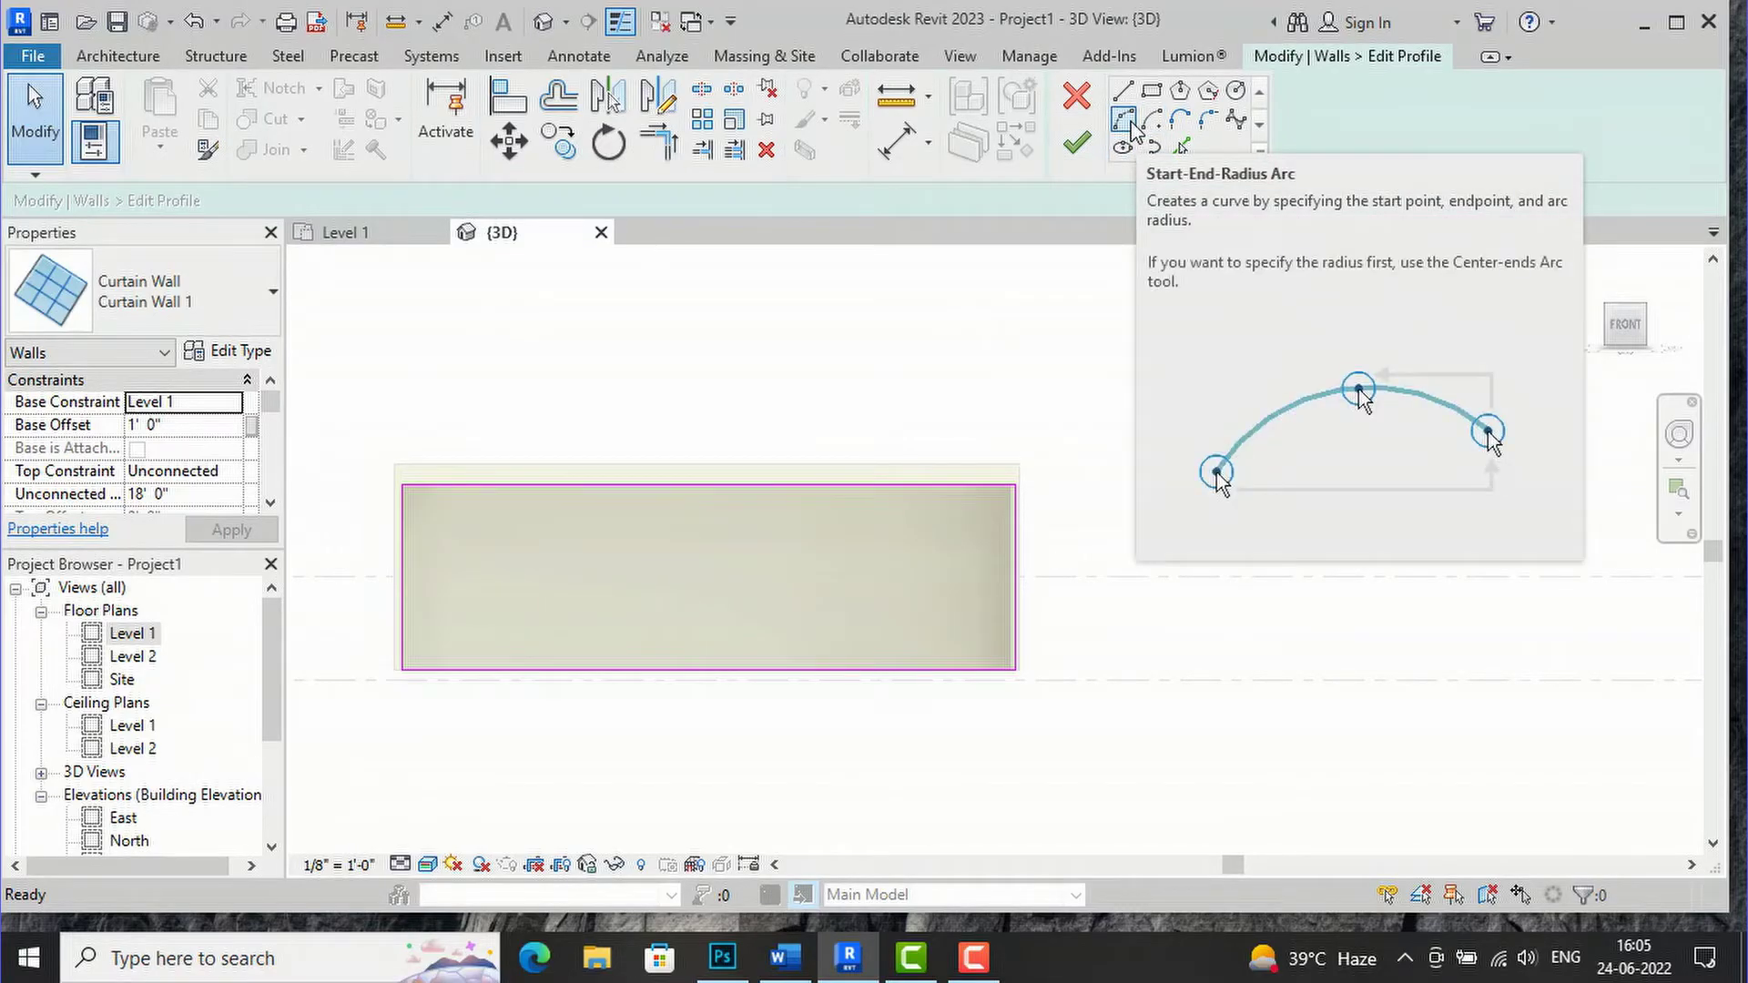
Sketch a start-end-radius arc with a chord of about 13' 6" down from the profile's top edge near its left end, bulging left
left_click(1133, 130)
scroll(401, 579, "up", 2)
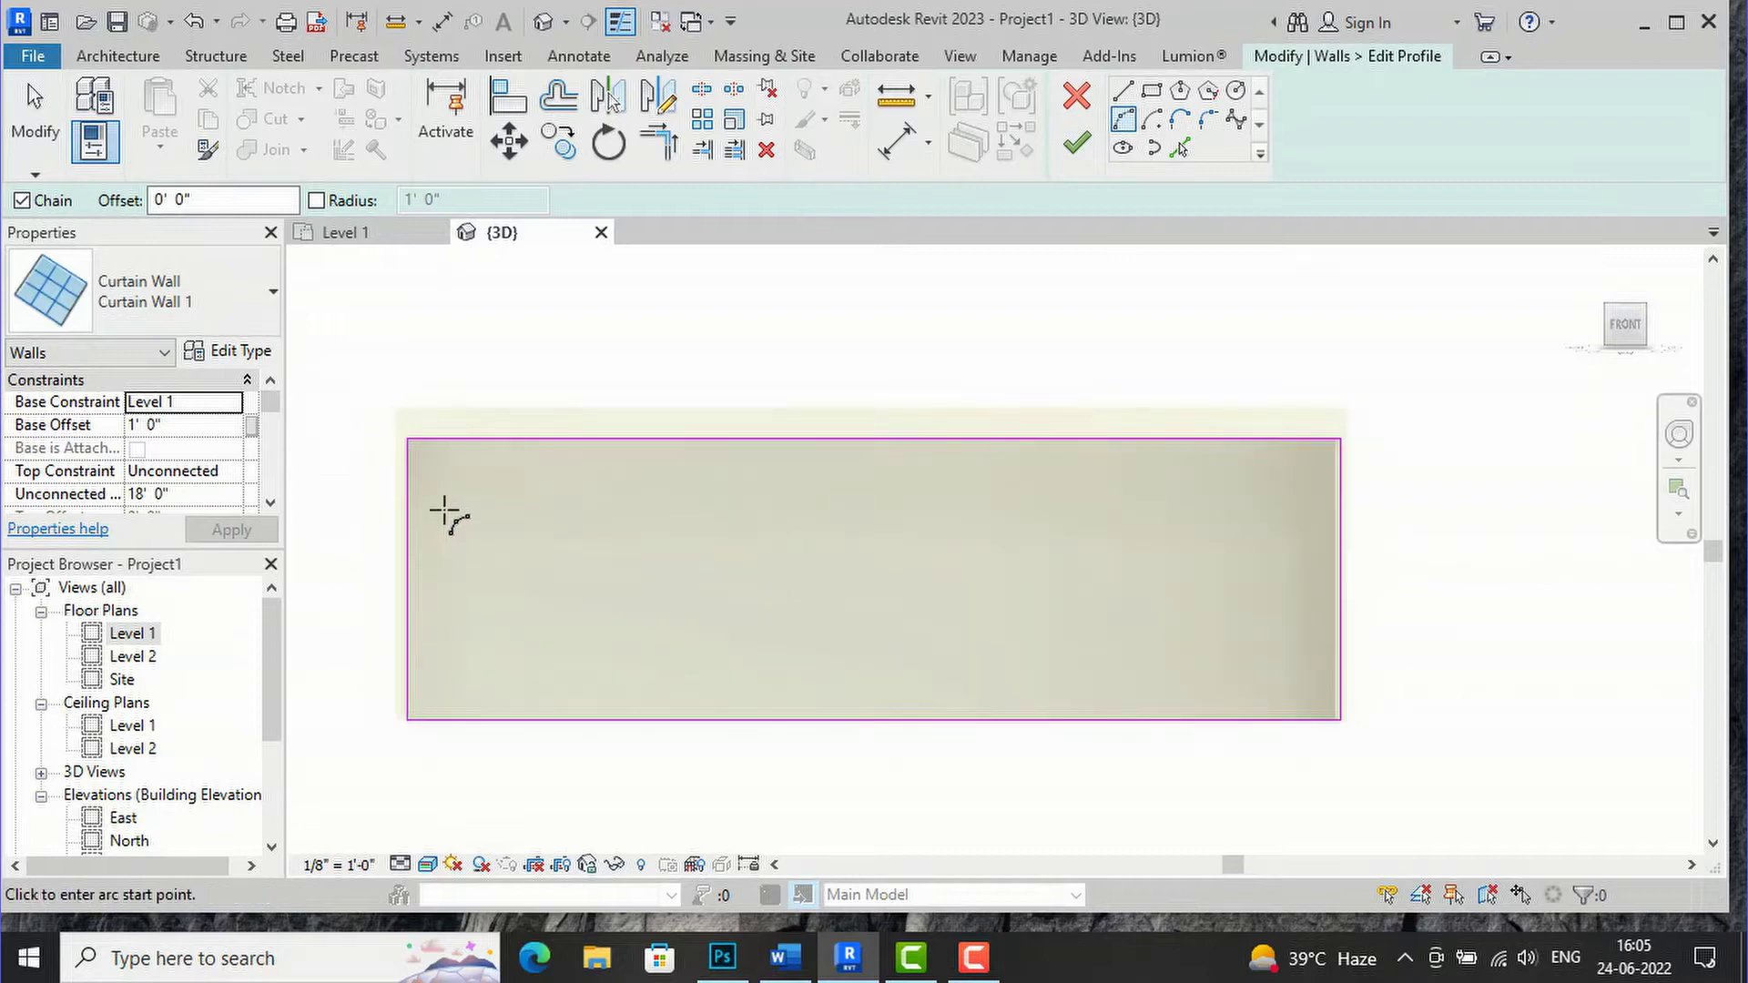
left_click(456, 440)
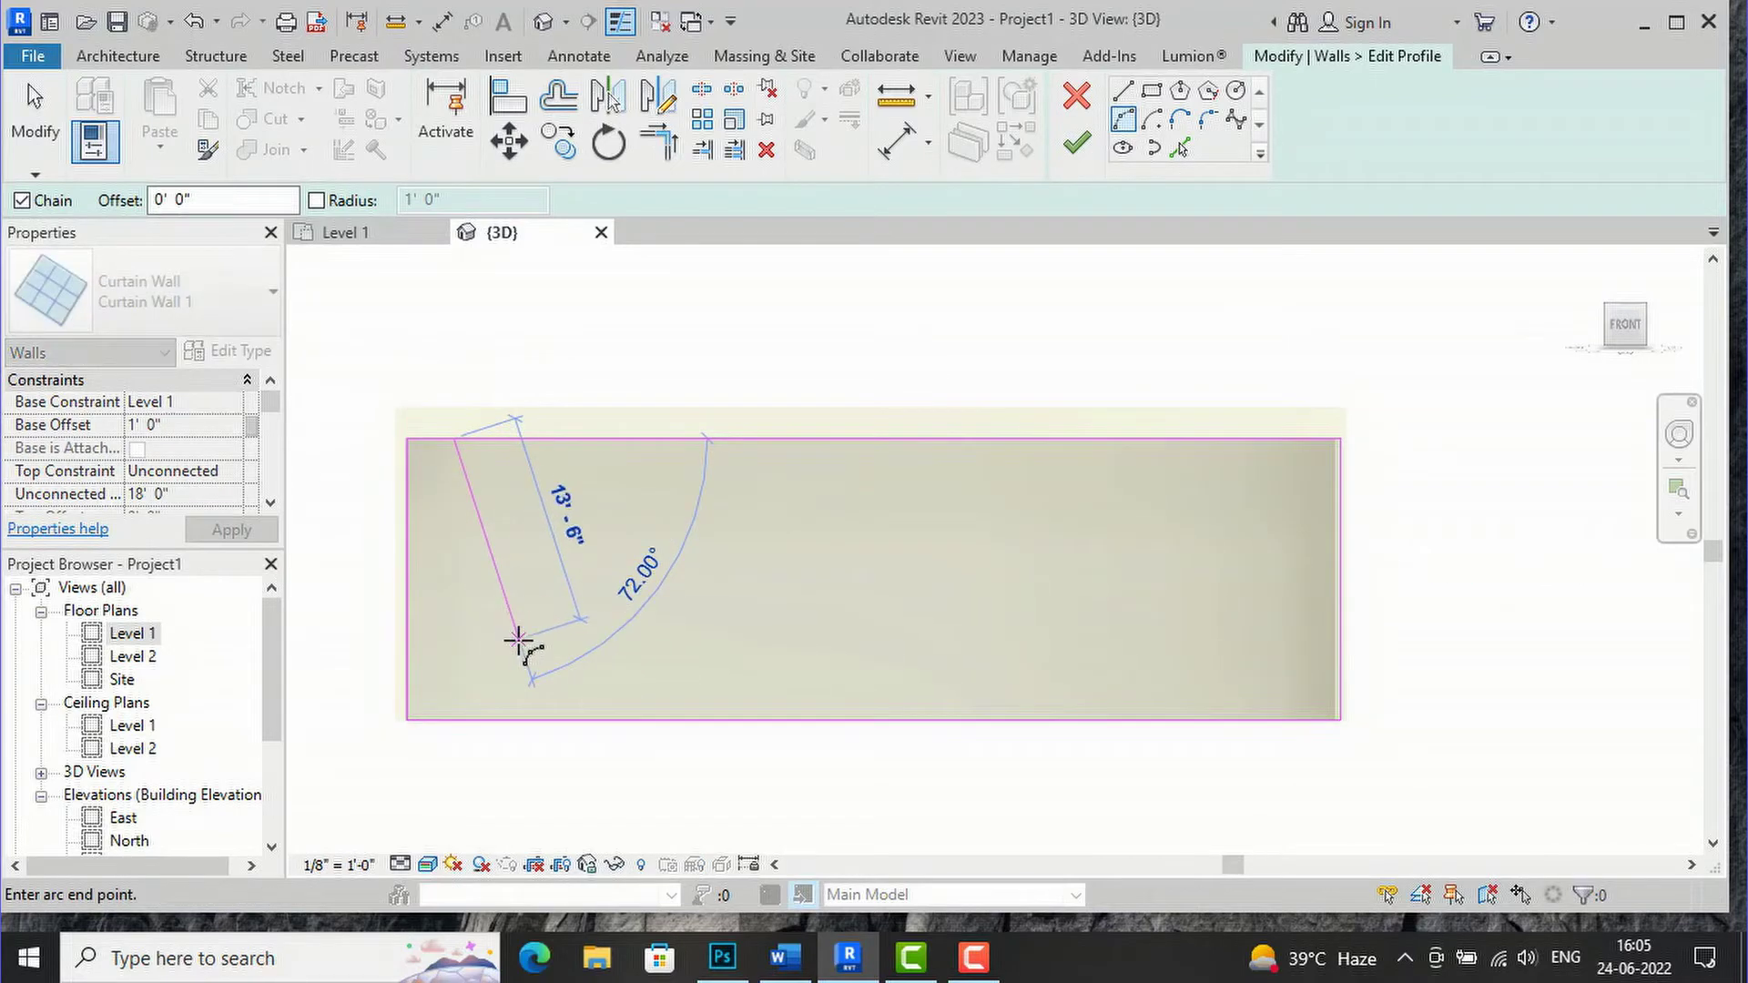
left_click(517, 646)
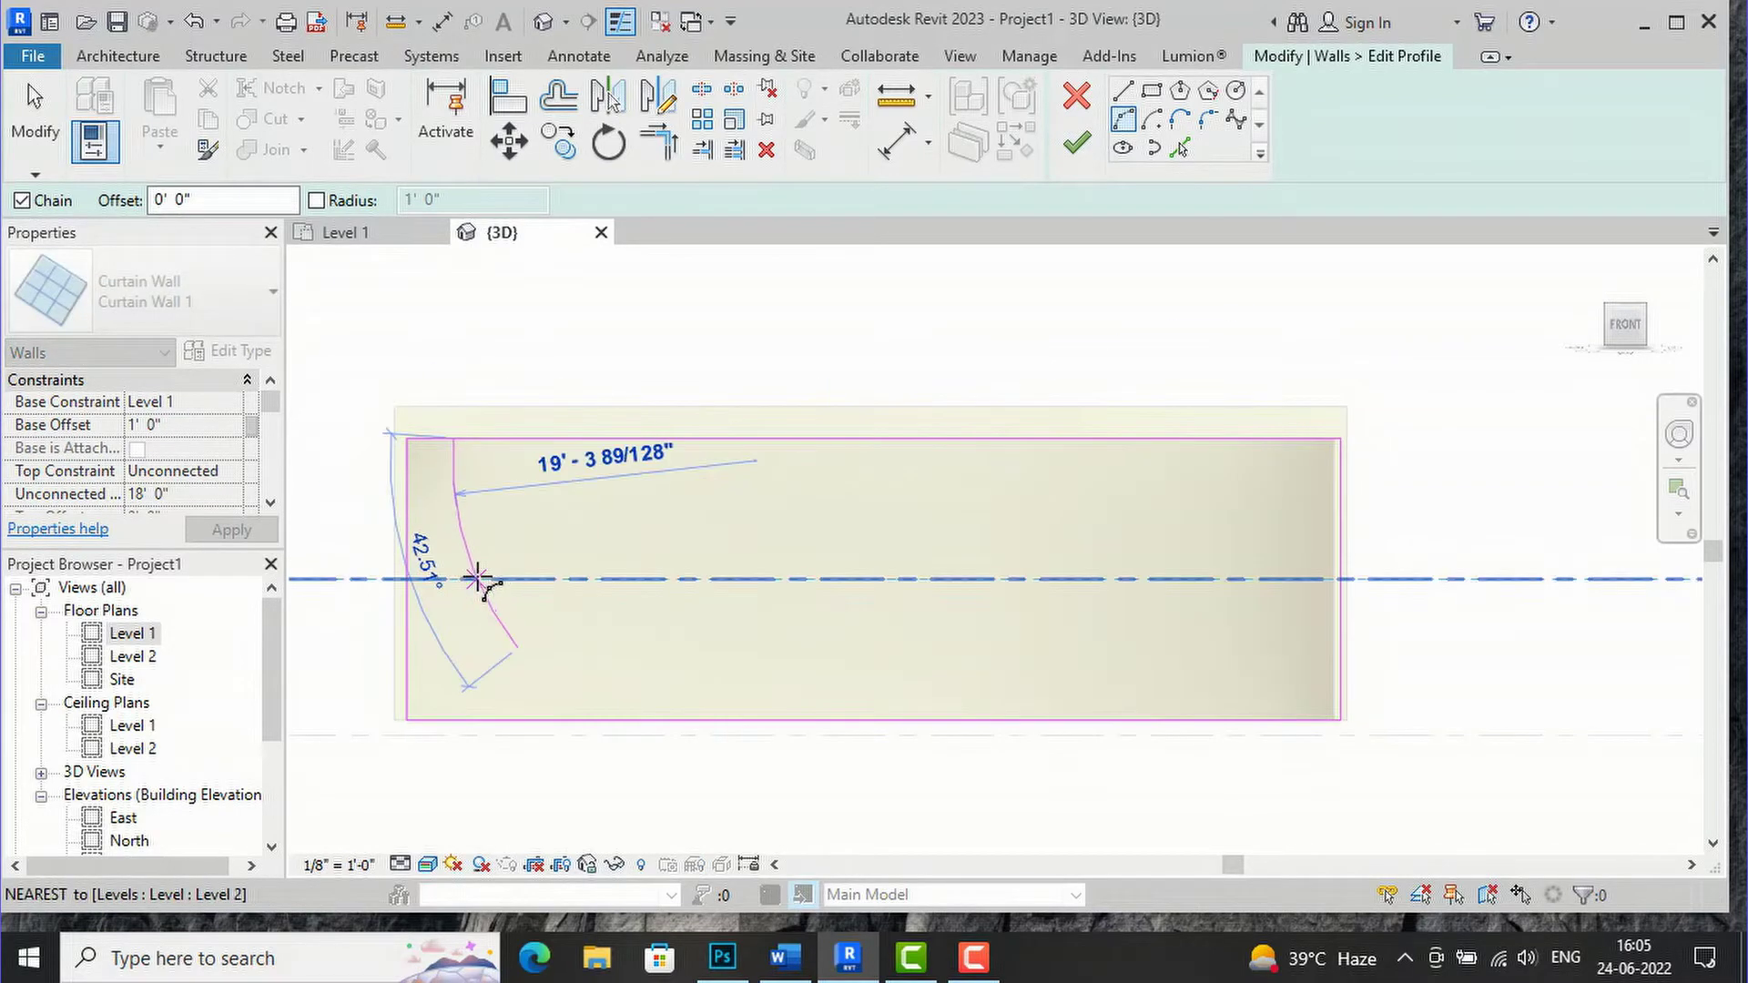
left_click(457, 579)
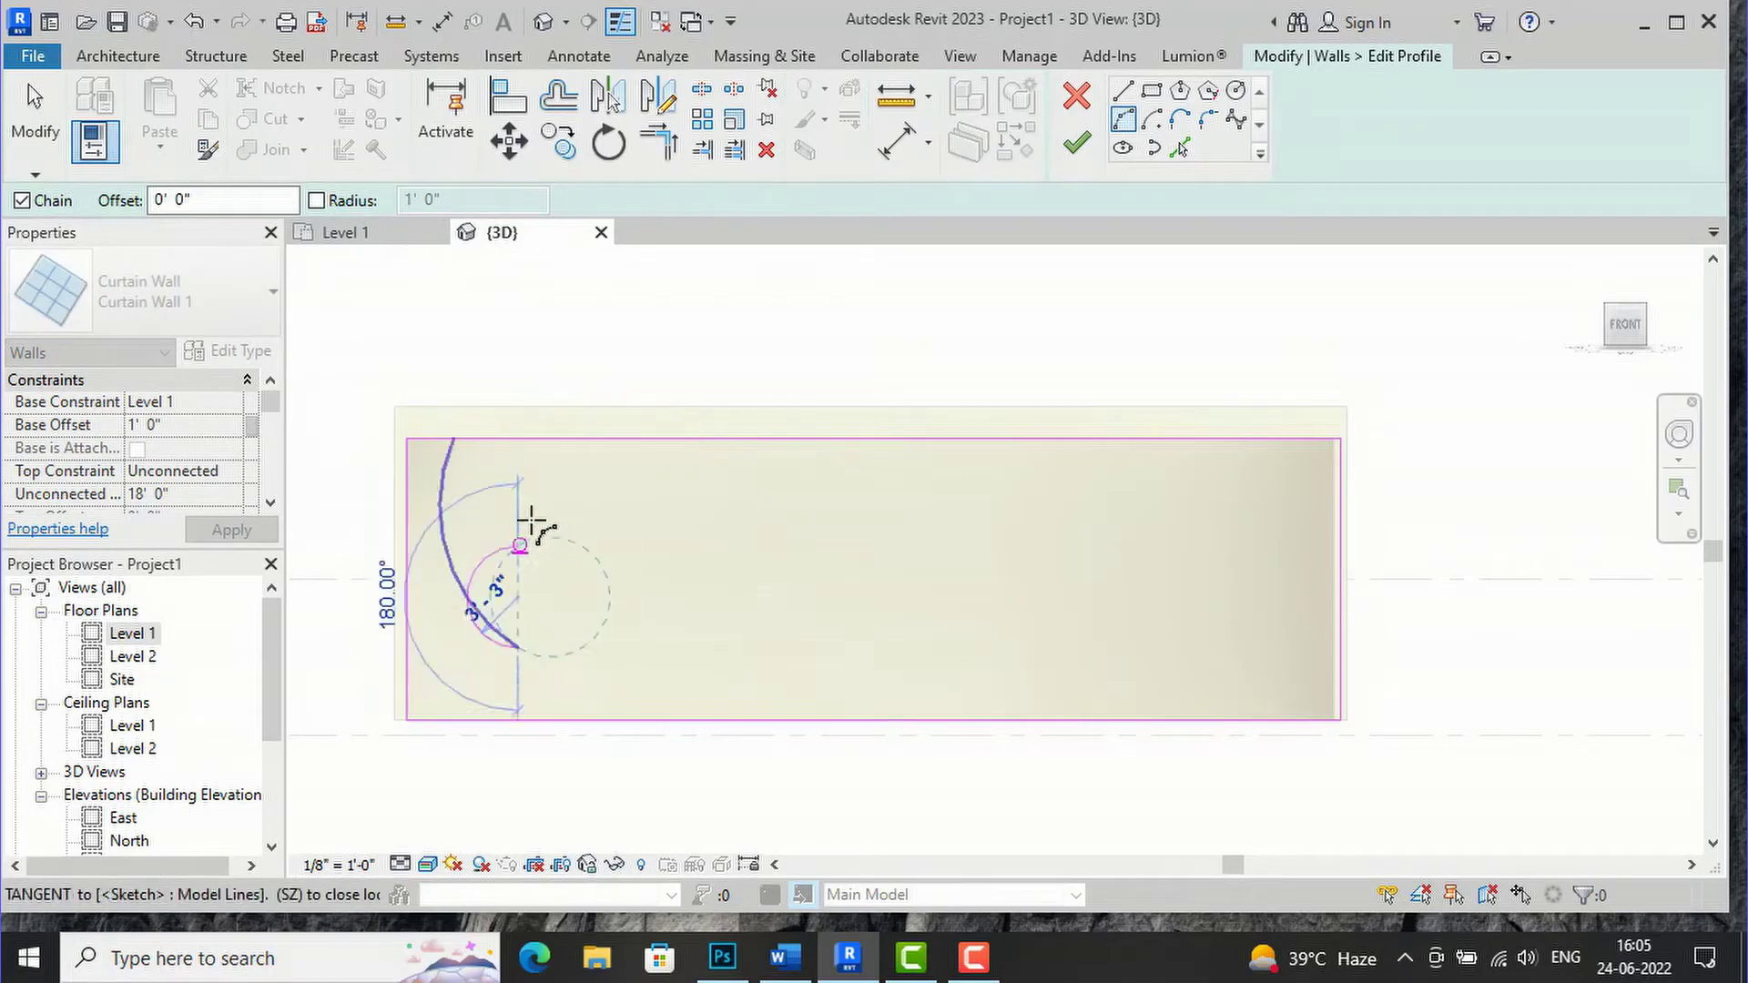
Continue with curling arcs of about 3' 10" and 2' 1" radius and a last arc back to the profile's top edge
left_click(535, 560)
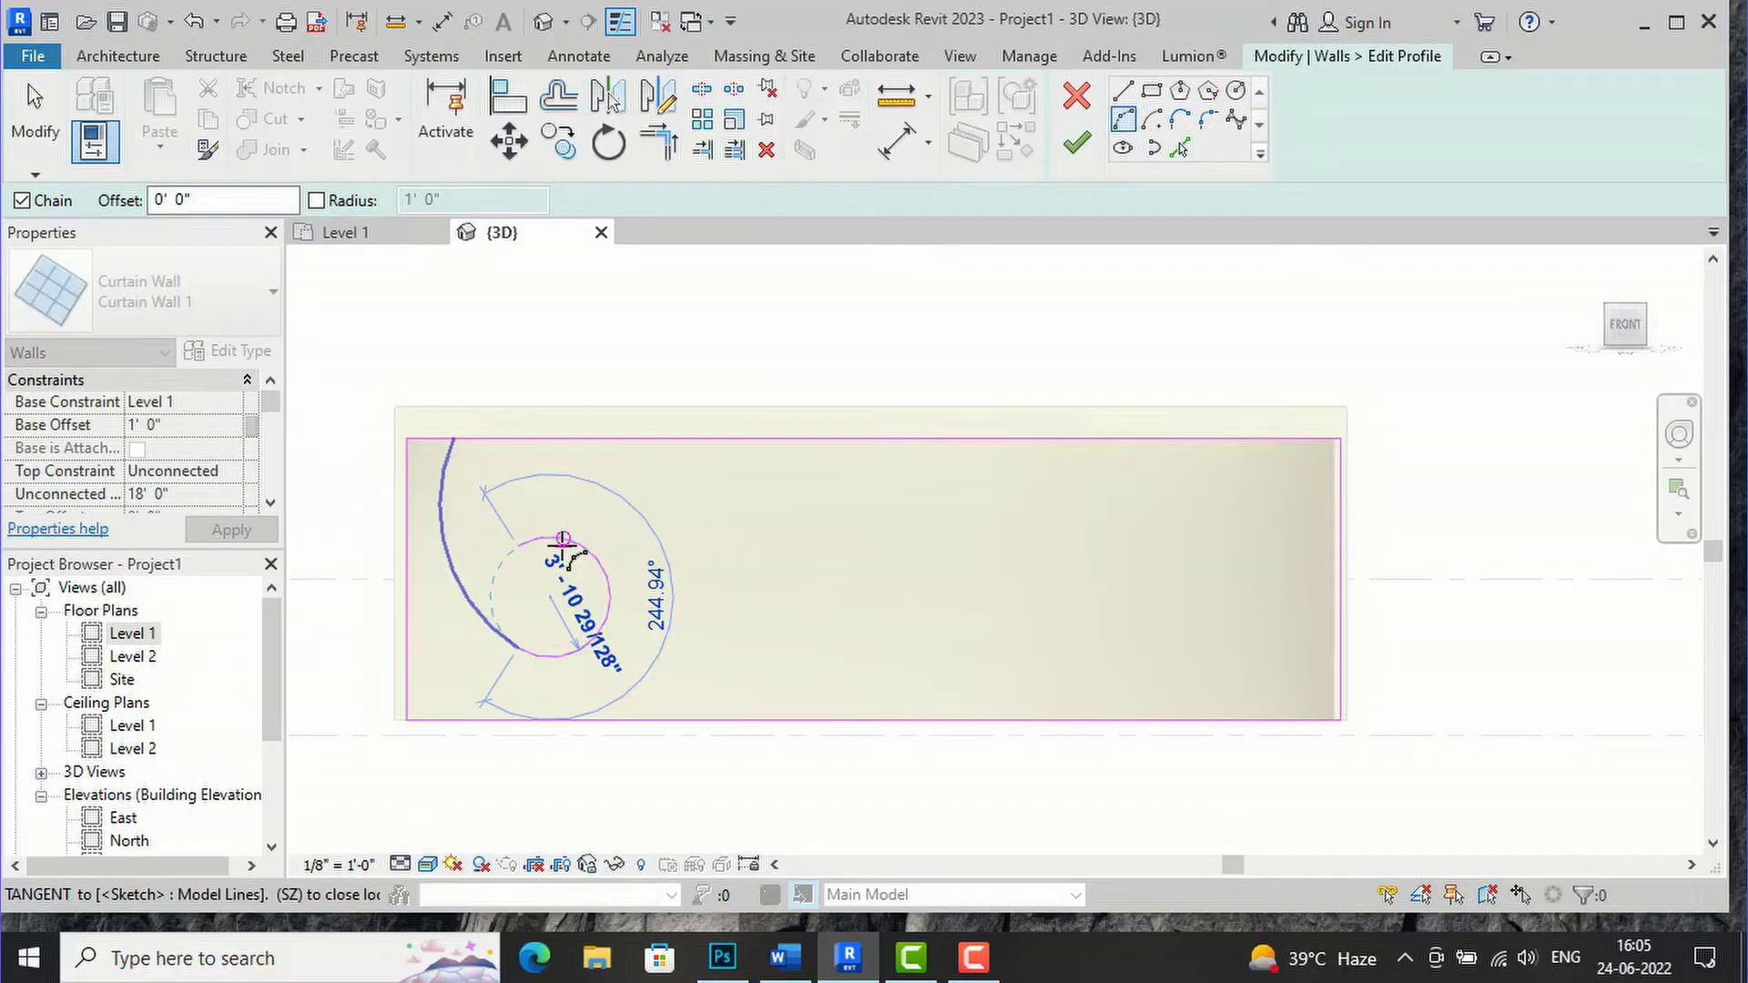
left_click(563, 539)
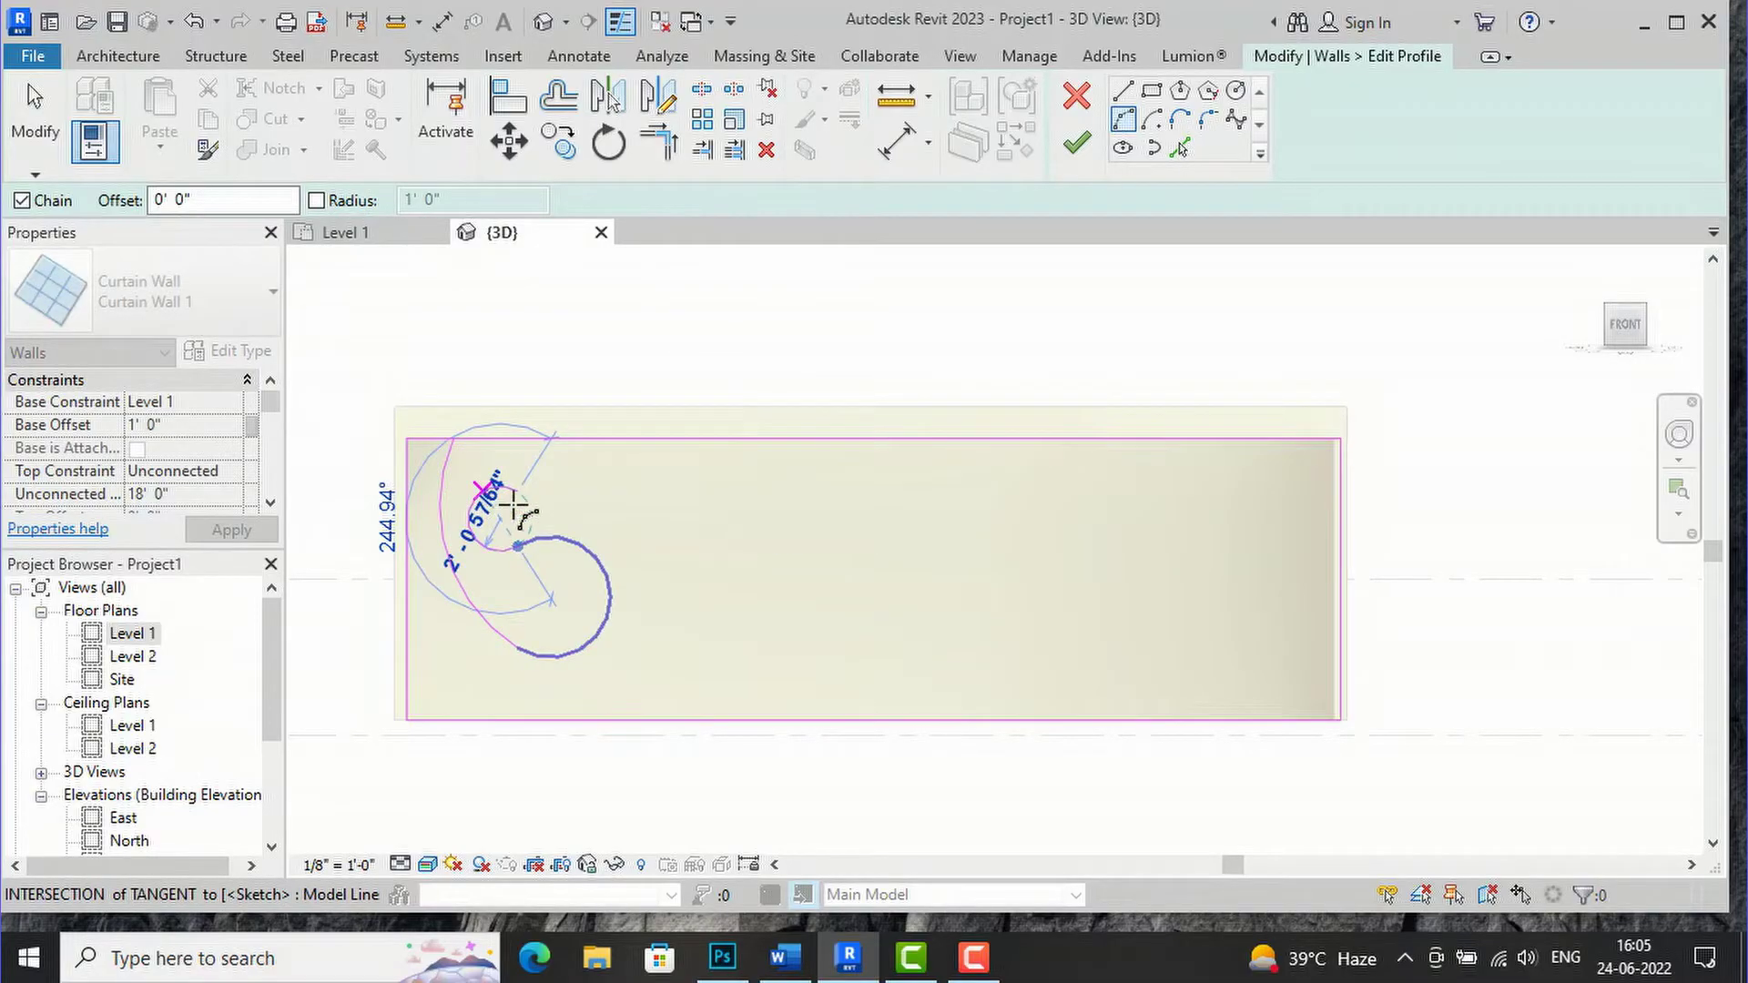
left_click(516, 496)
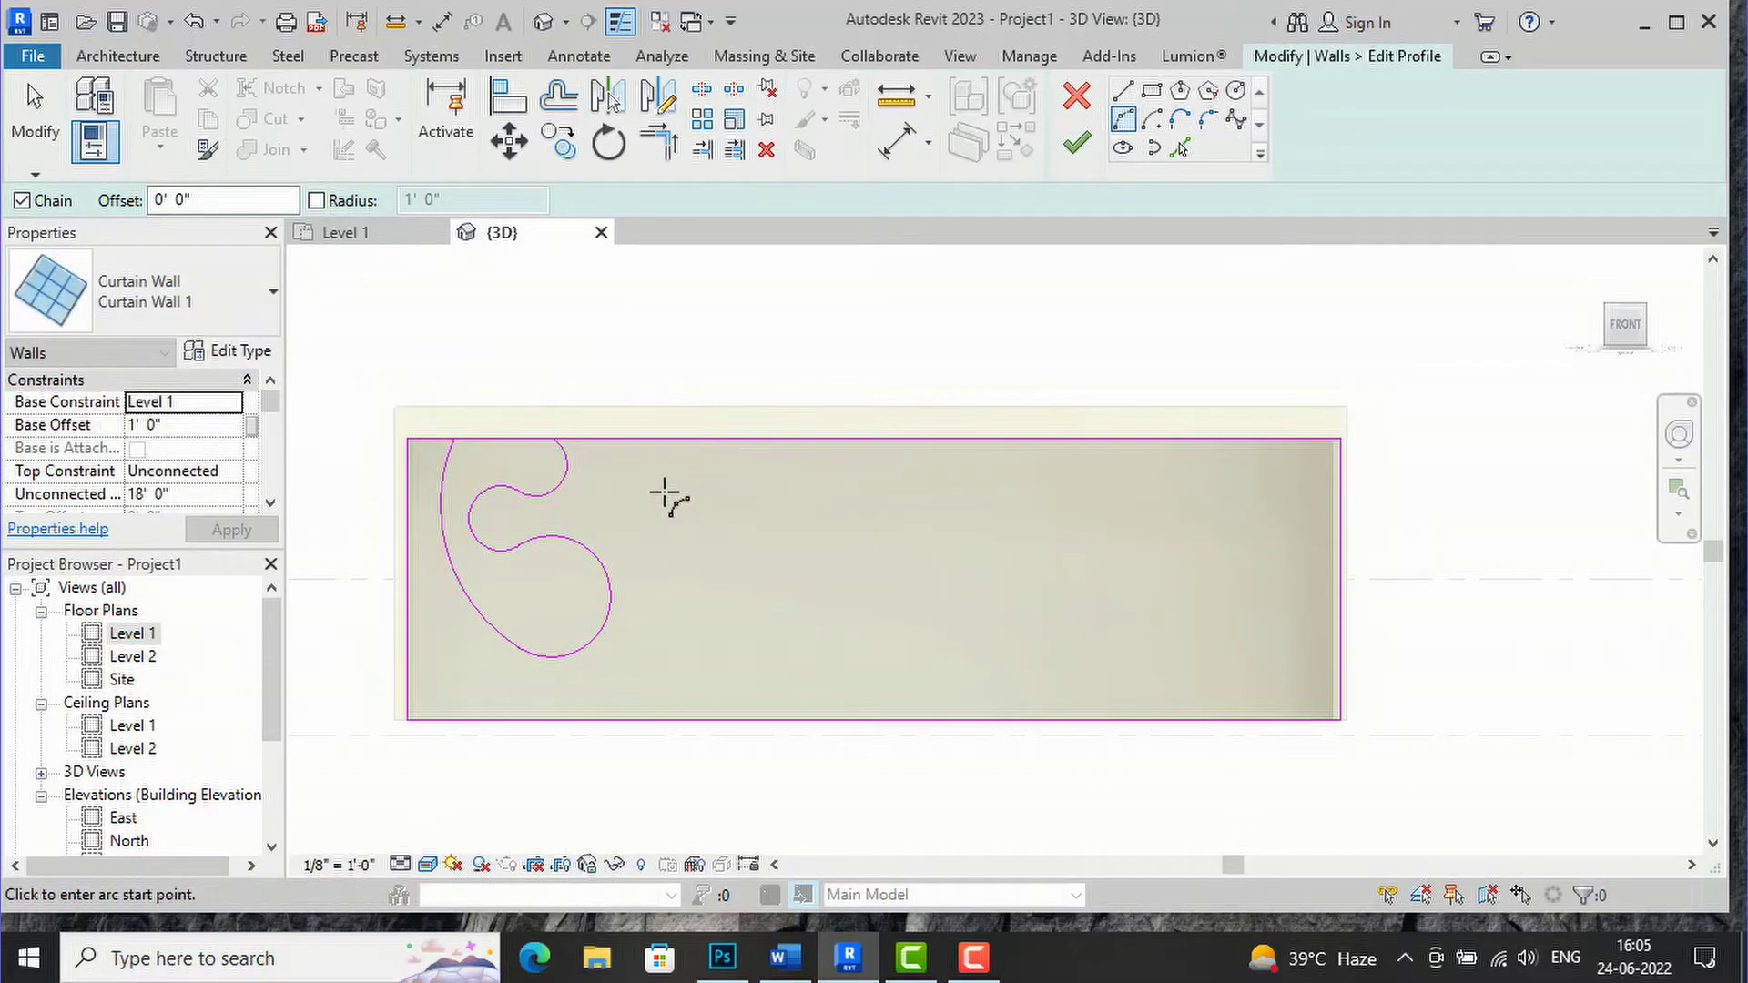
Sketch a start-end-radius arc of about 3' 5" radius up from the profile's bottom edge, starting about 12' 6" from its left end
scroll(628, 501, "up", 1)
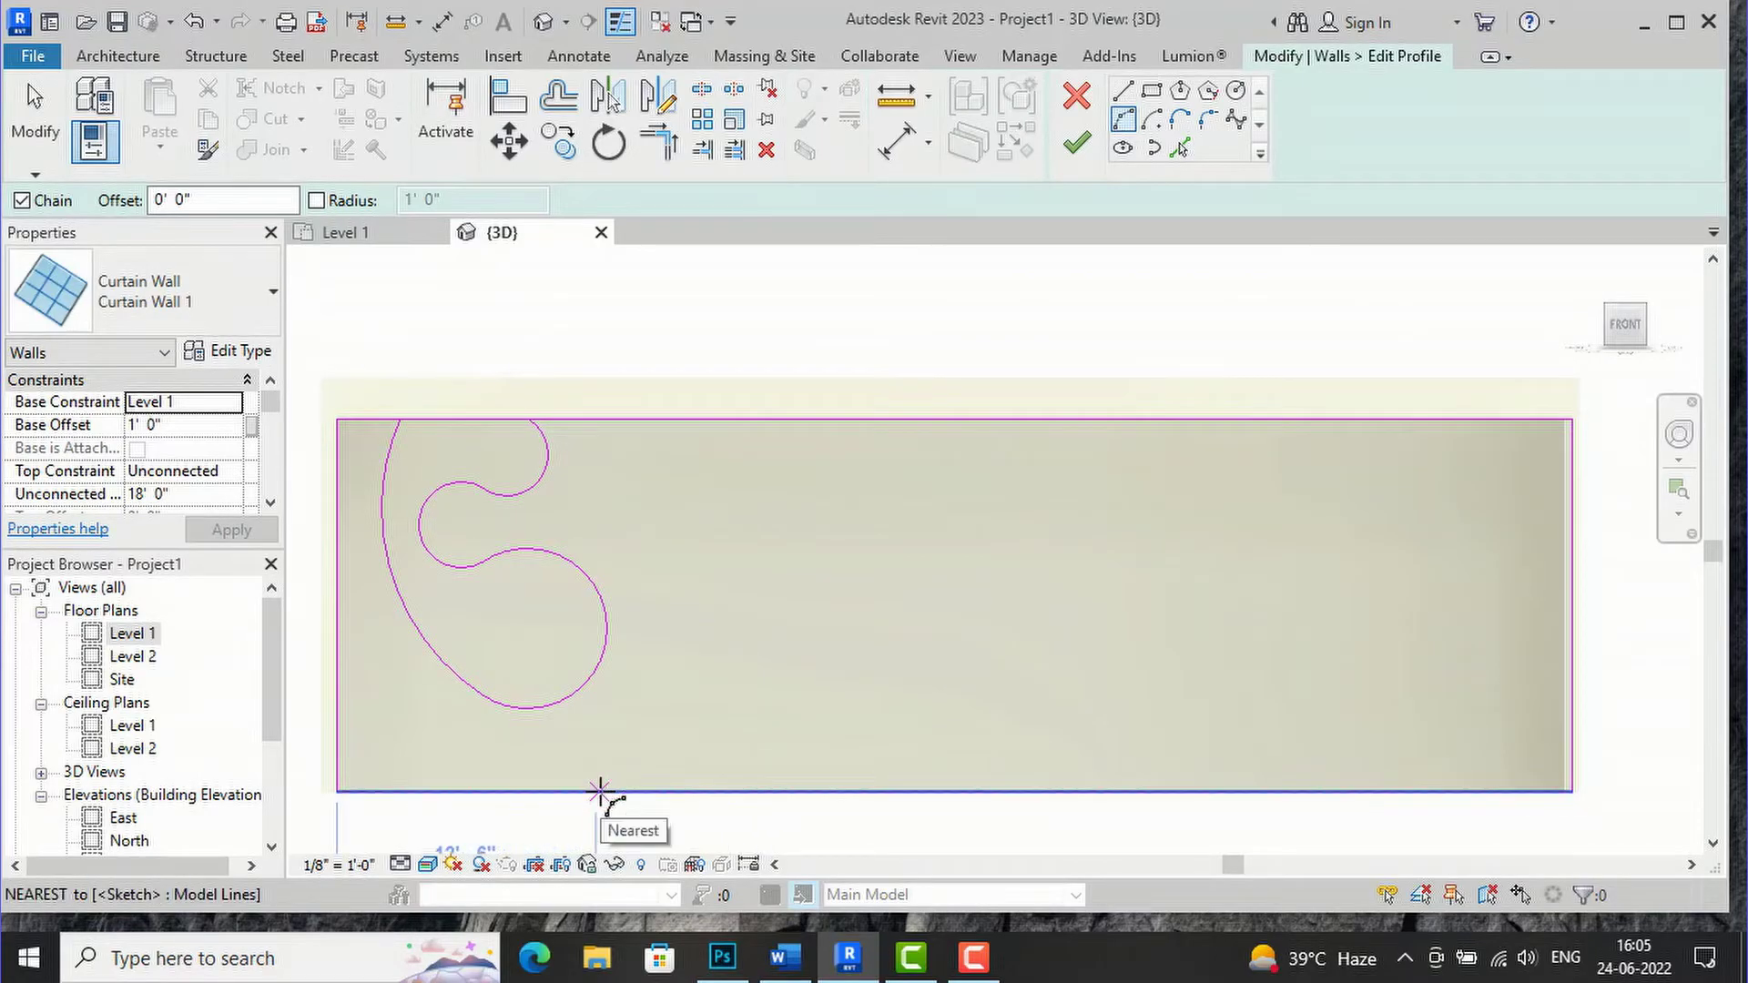
left_click(599, 792)
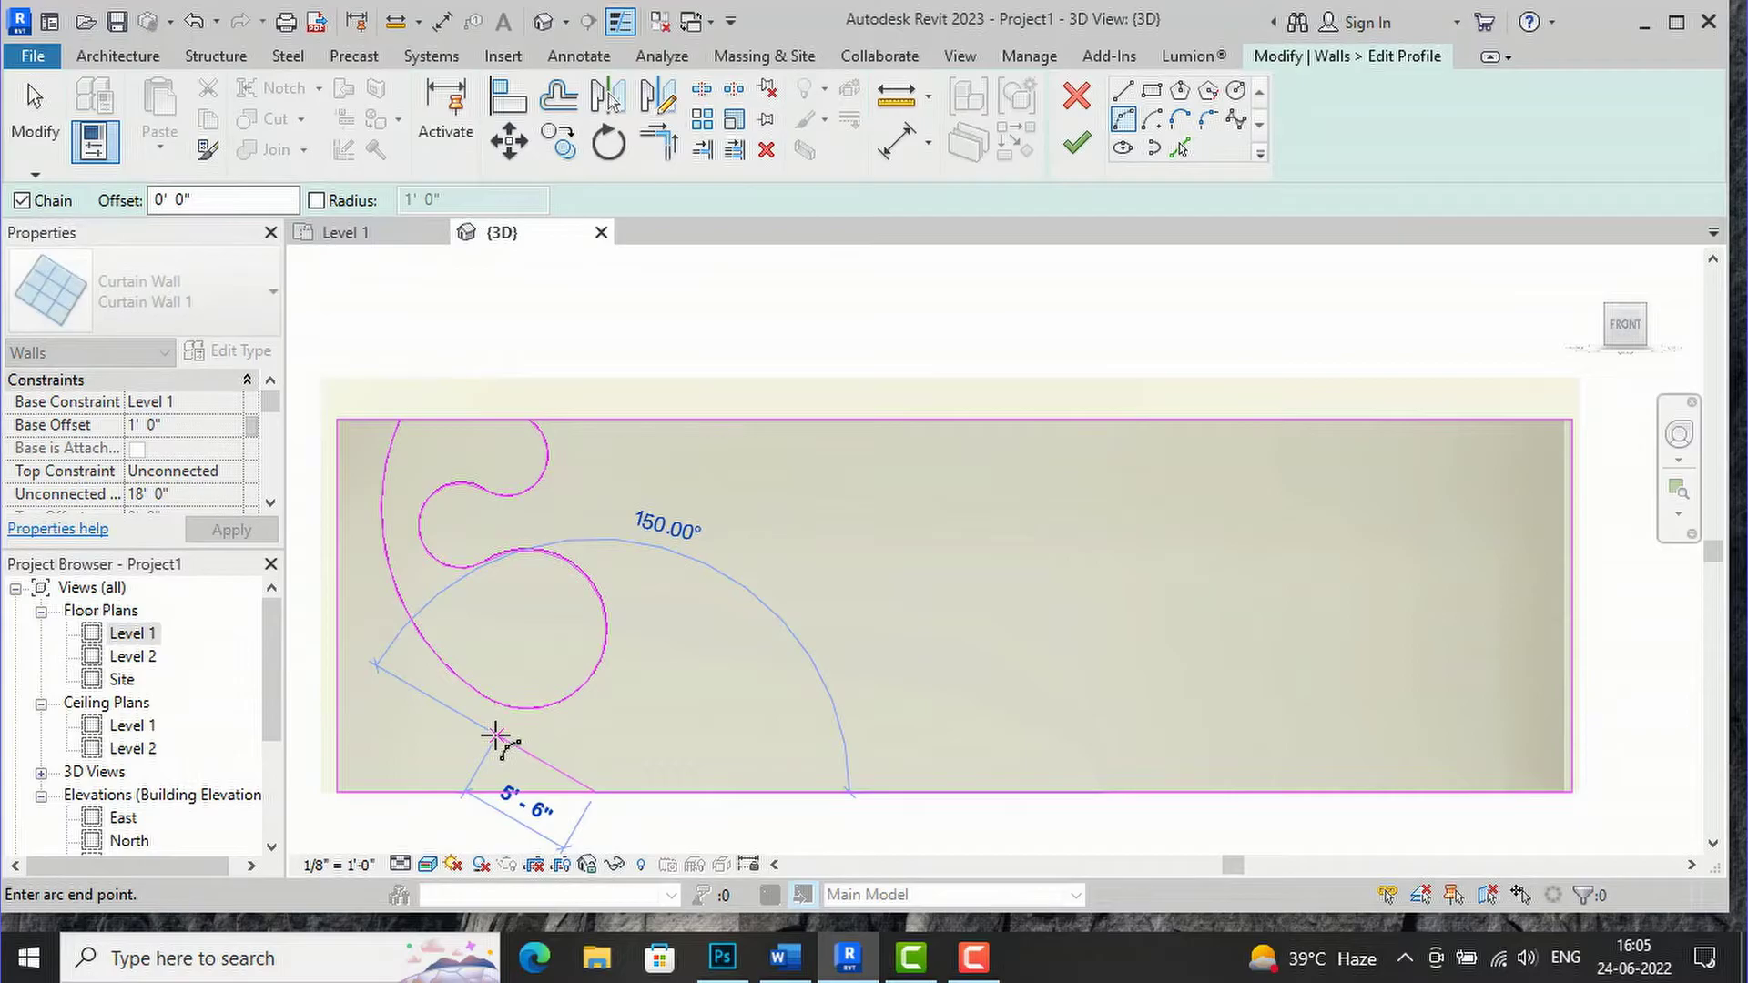
left_click(496, 736)
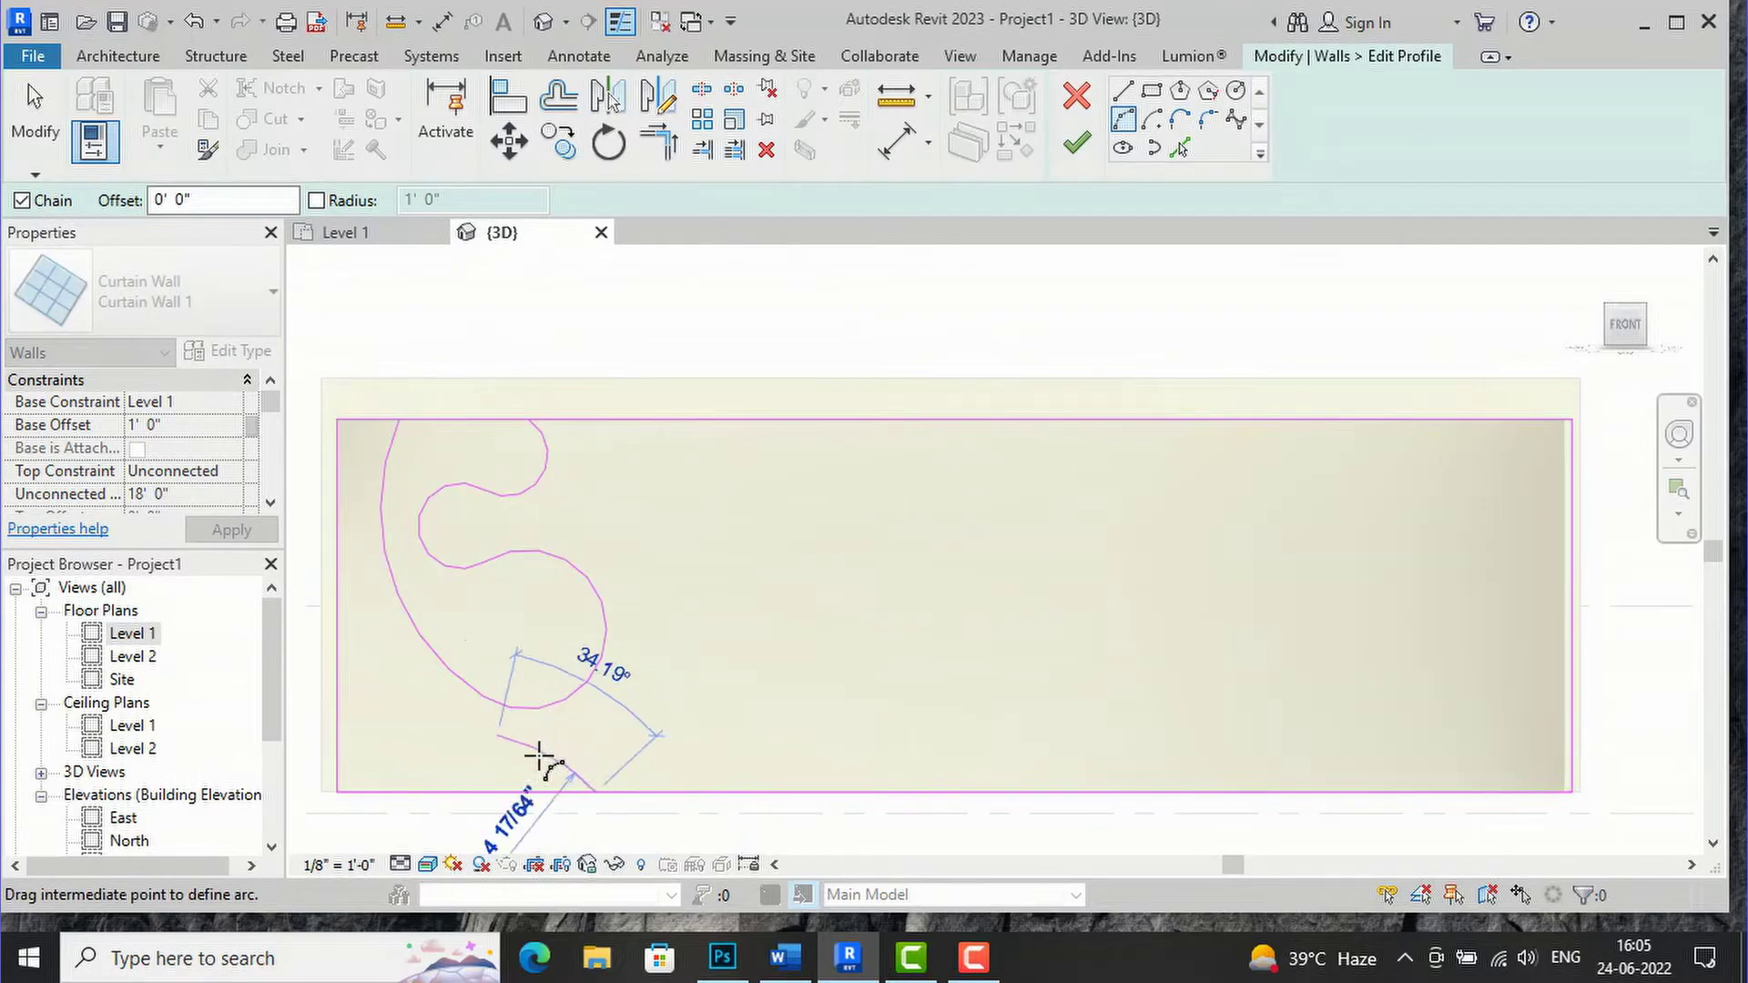
scroll(545, 745, "up", 2)
left_click(546, 739)
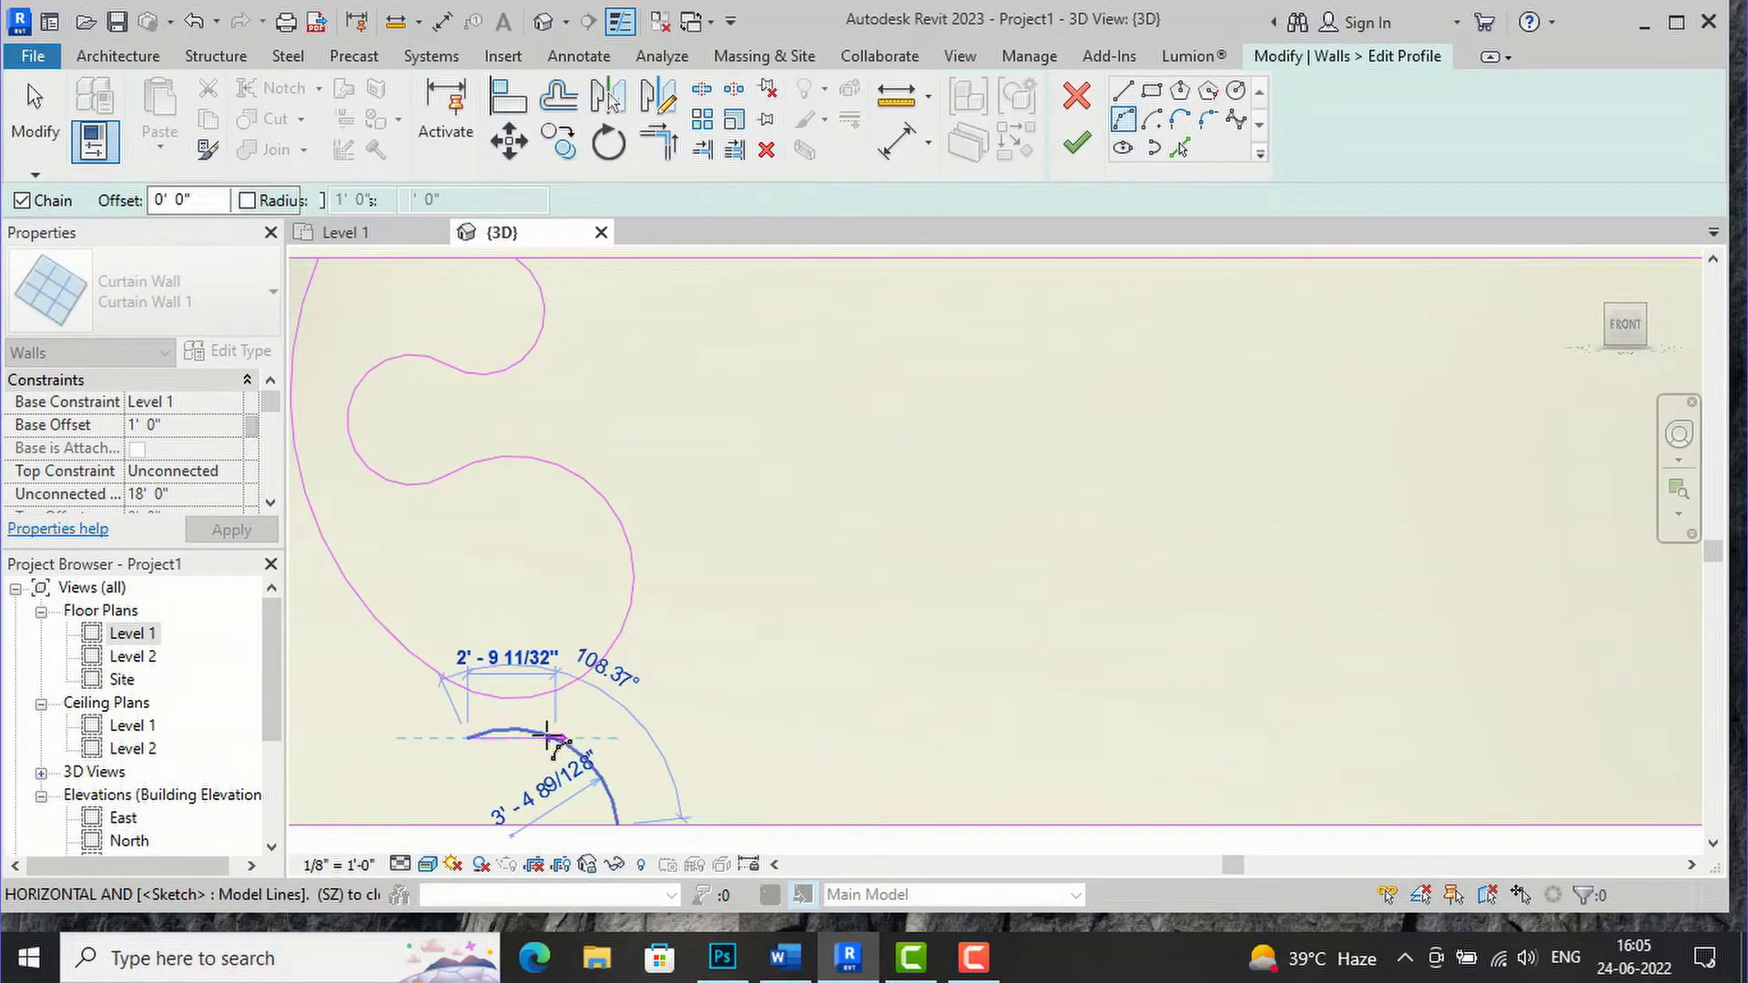
Continue the arc chain around the left side of the first curled shape and up to the profile's top edge near its left end
scroll(401, 734, "down", 3)
left_click(401, 713)
scroll(412, 714, "up", 1)
left_click(371, 550)
scroll(381, 538, "up", 3)
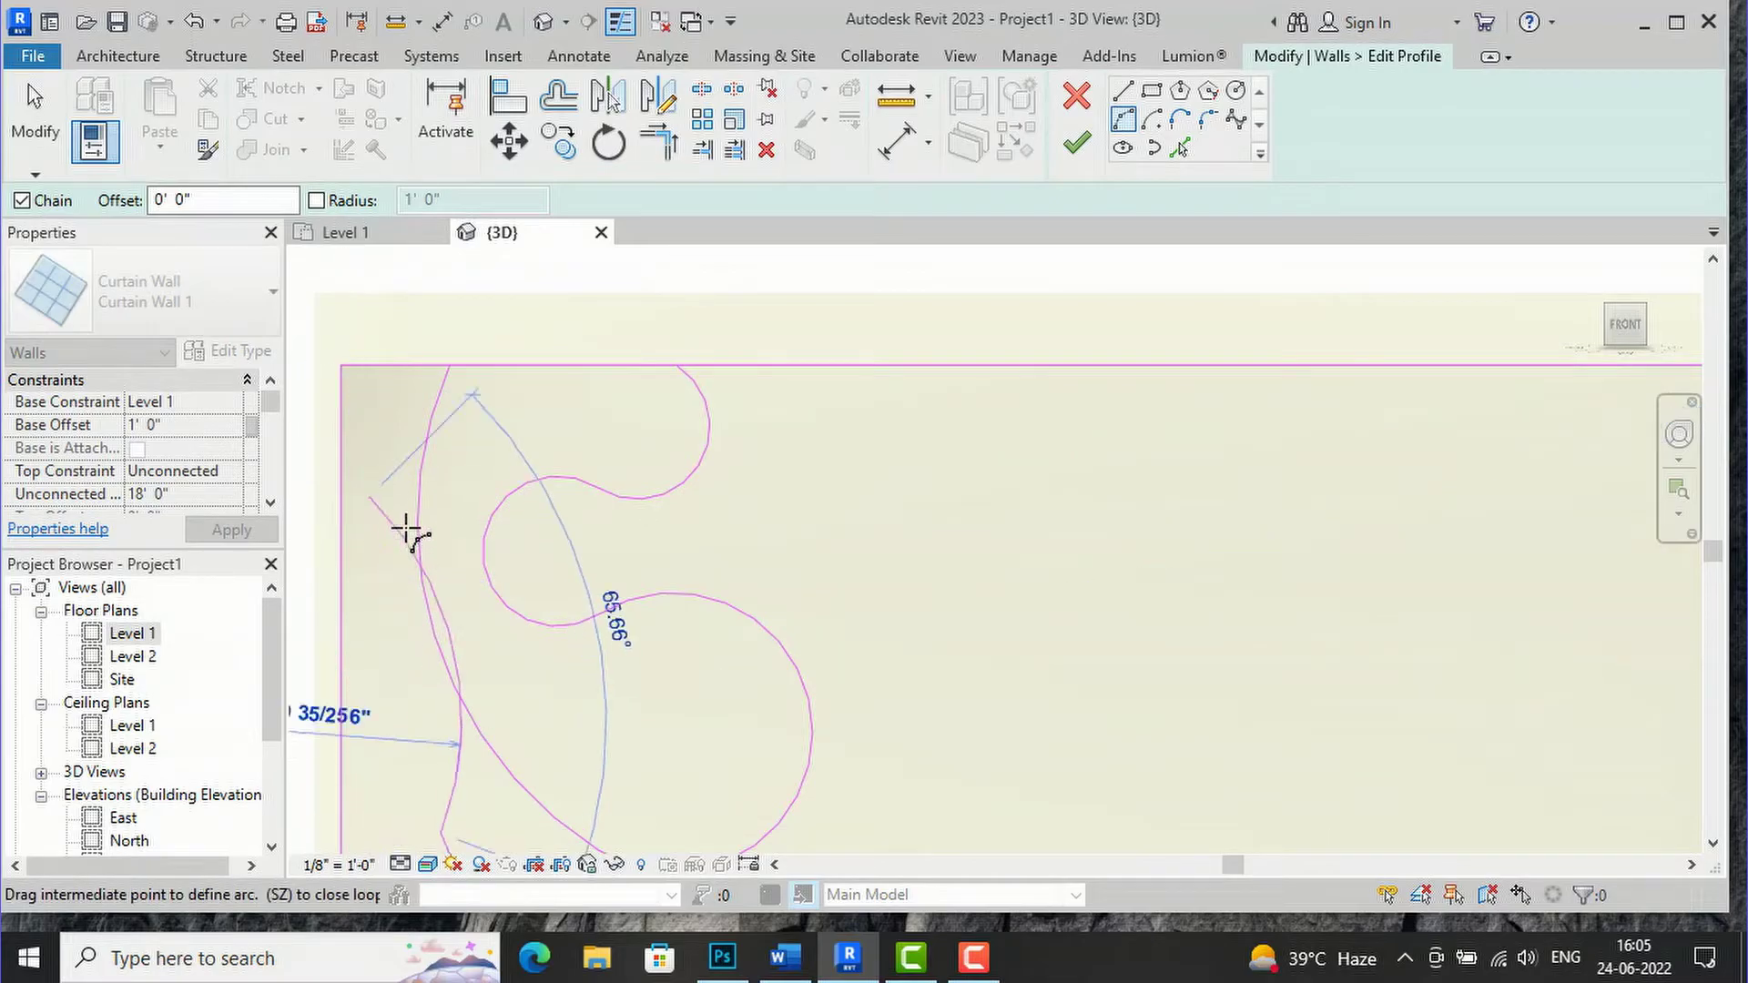
left_click(370, 497)
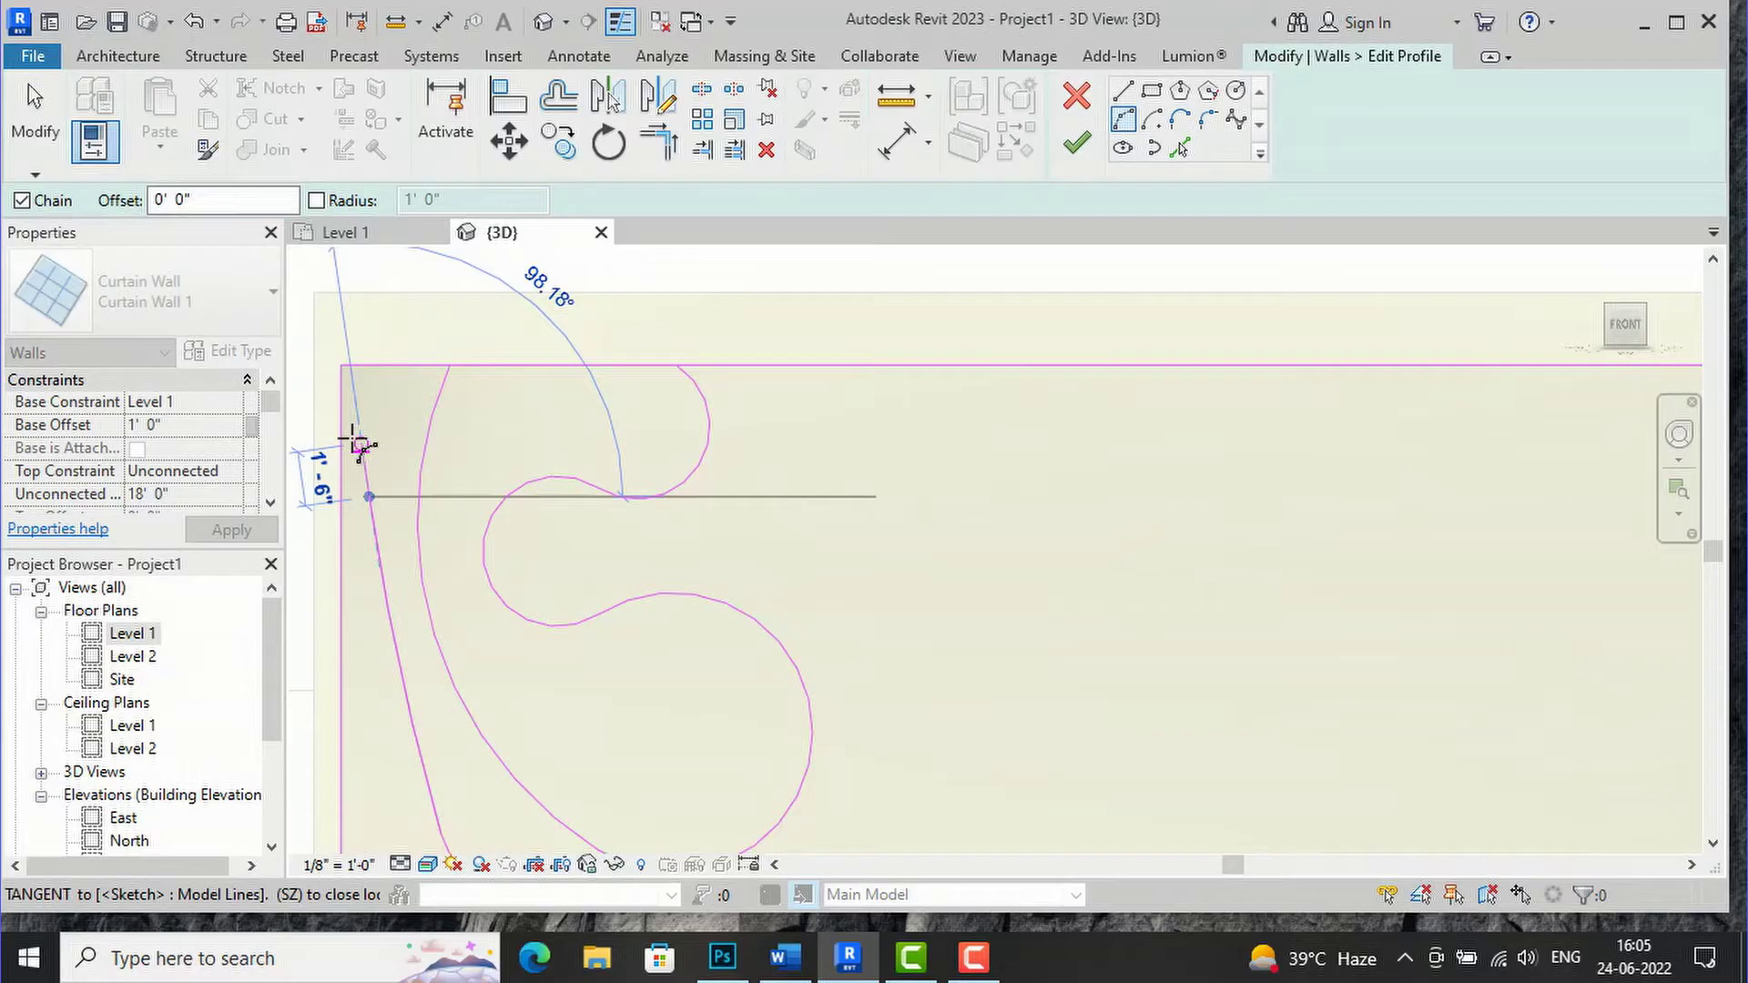
left_click(393, 366)
left_click(390, 437)
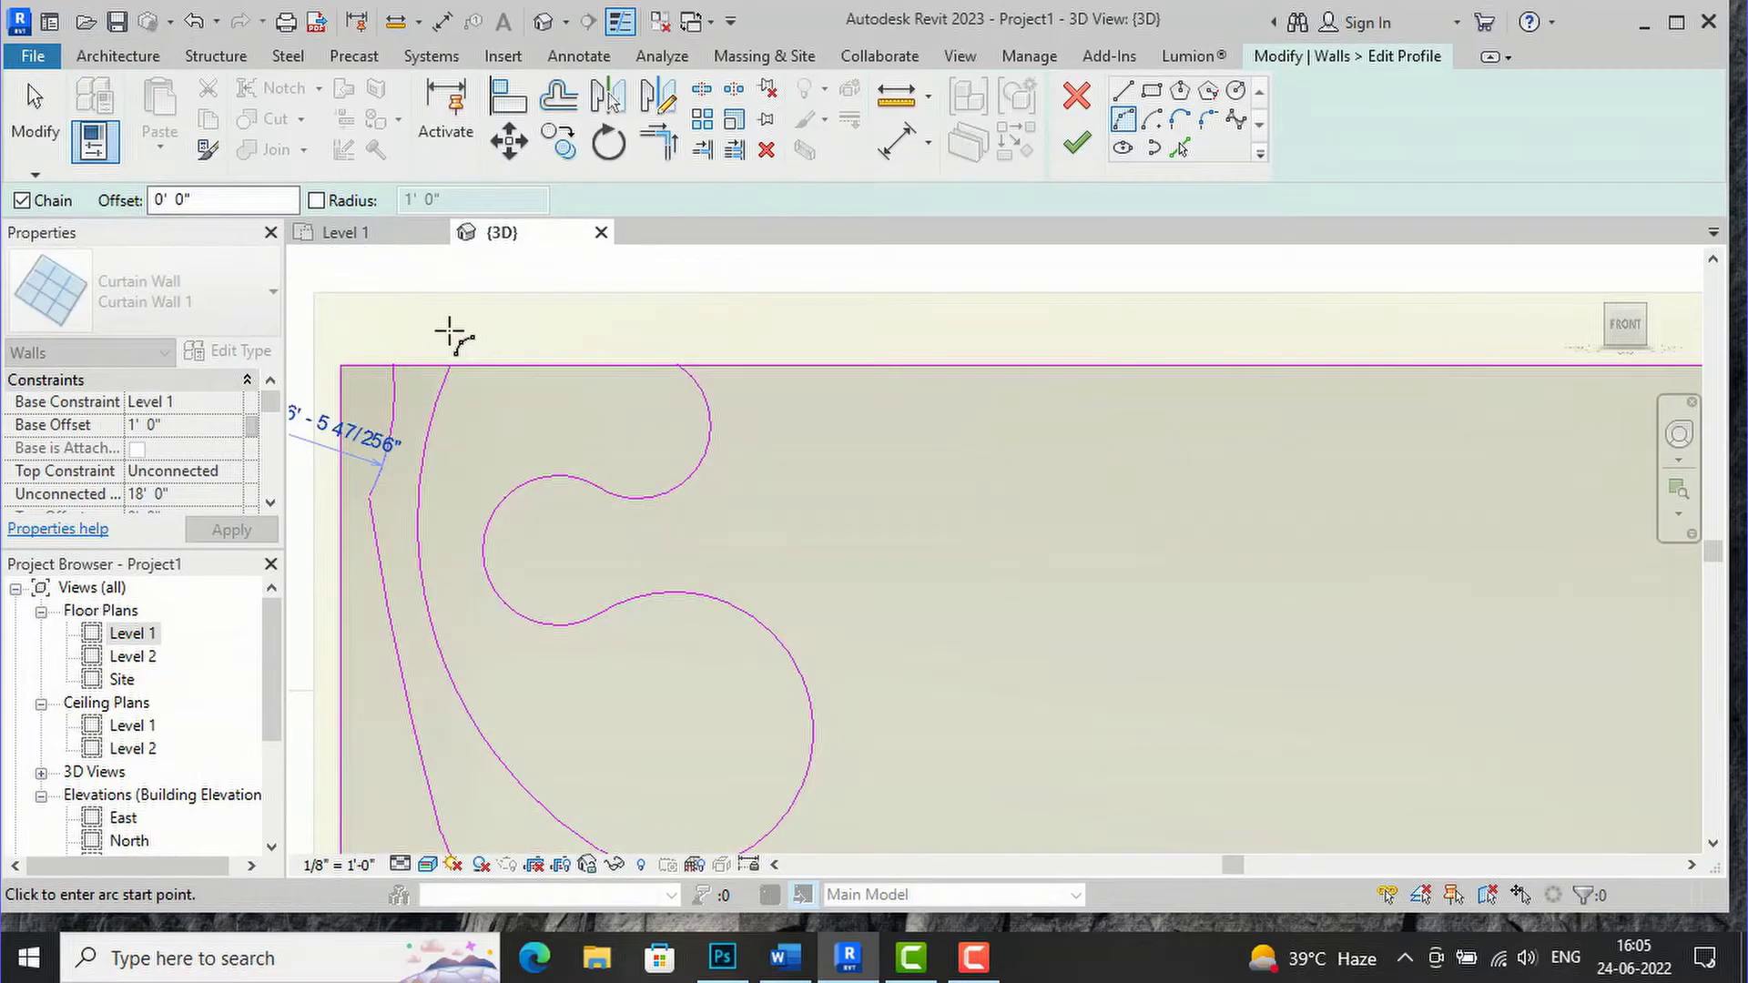
key("Escape")
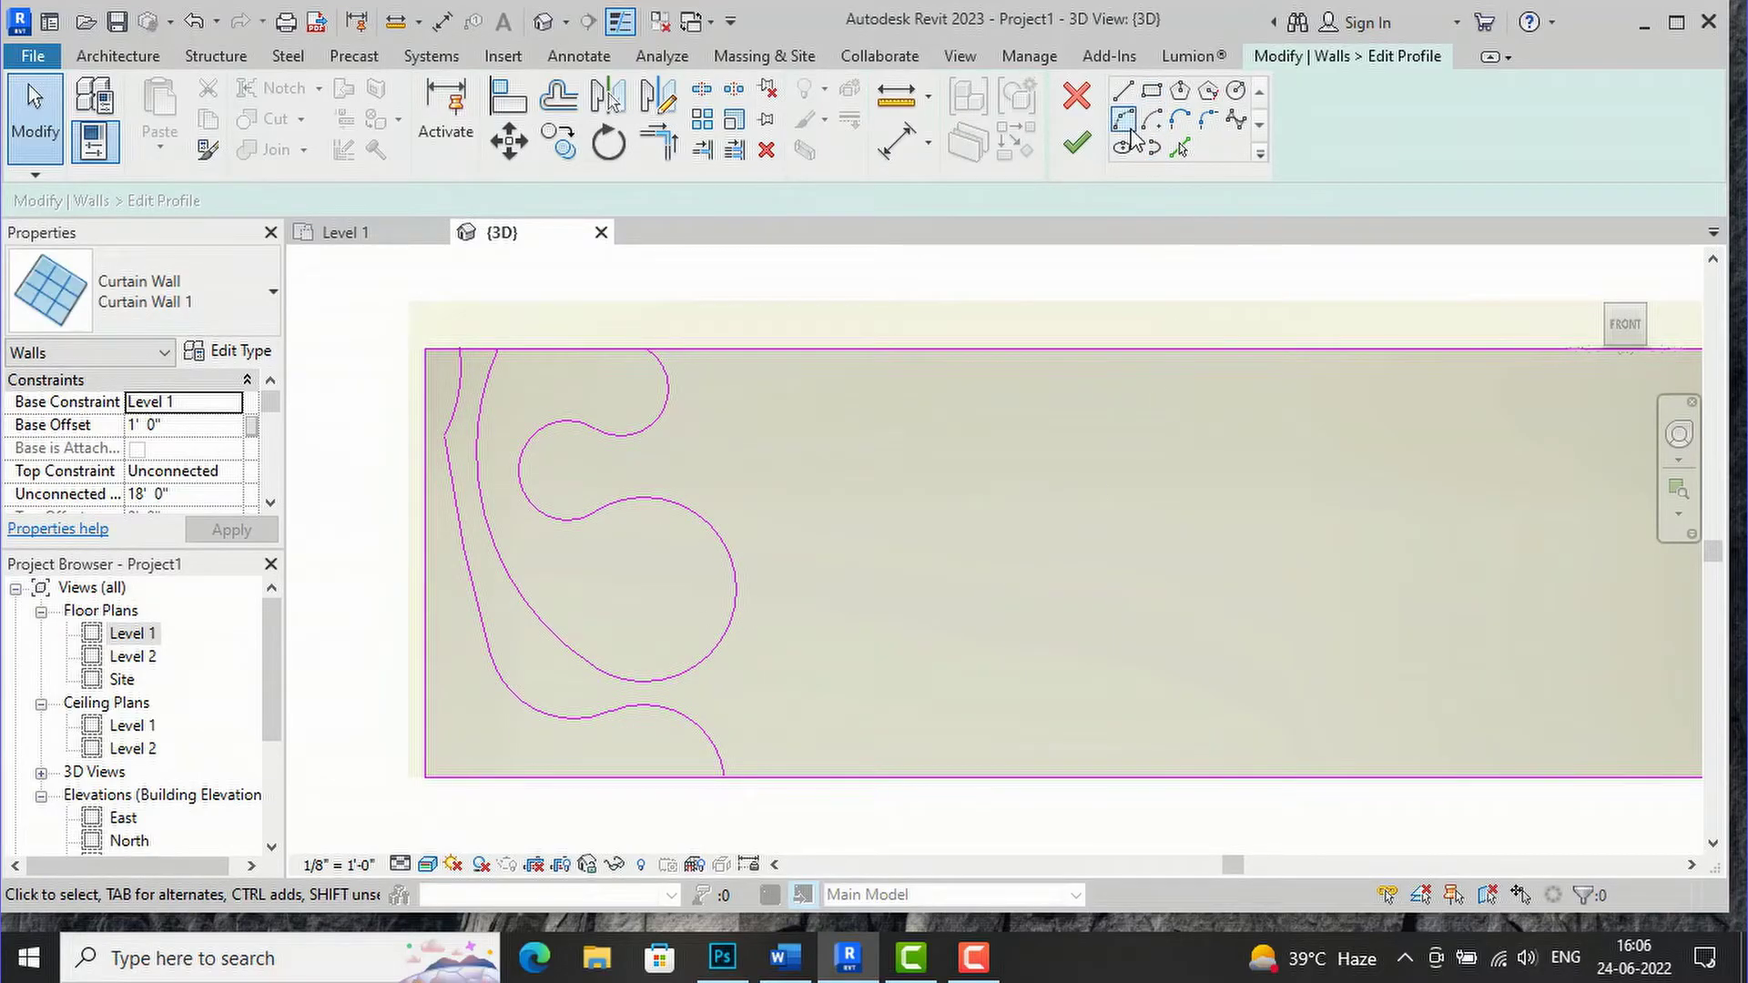
Start a second curled shape right of the first with an arc of about 8' radius and one of about 3' 1" up to the top edge
key("Return")
left_click(799, 695)
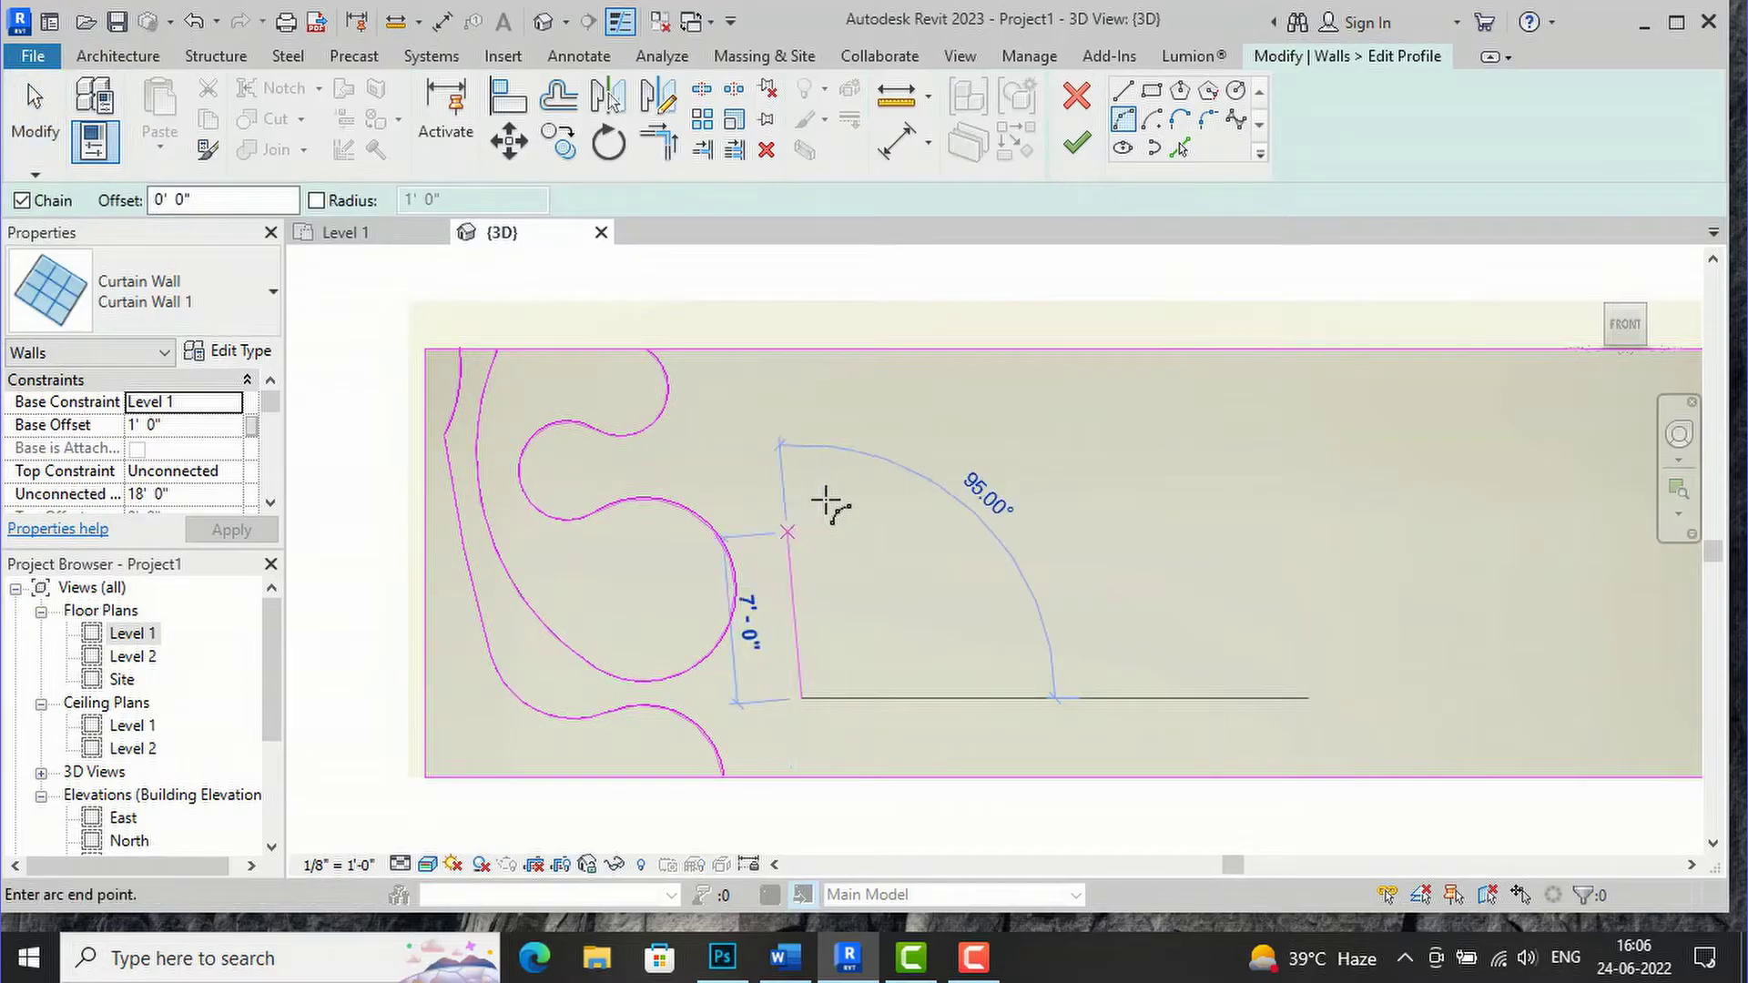
left_click(864, 478)
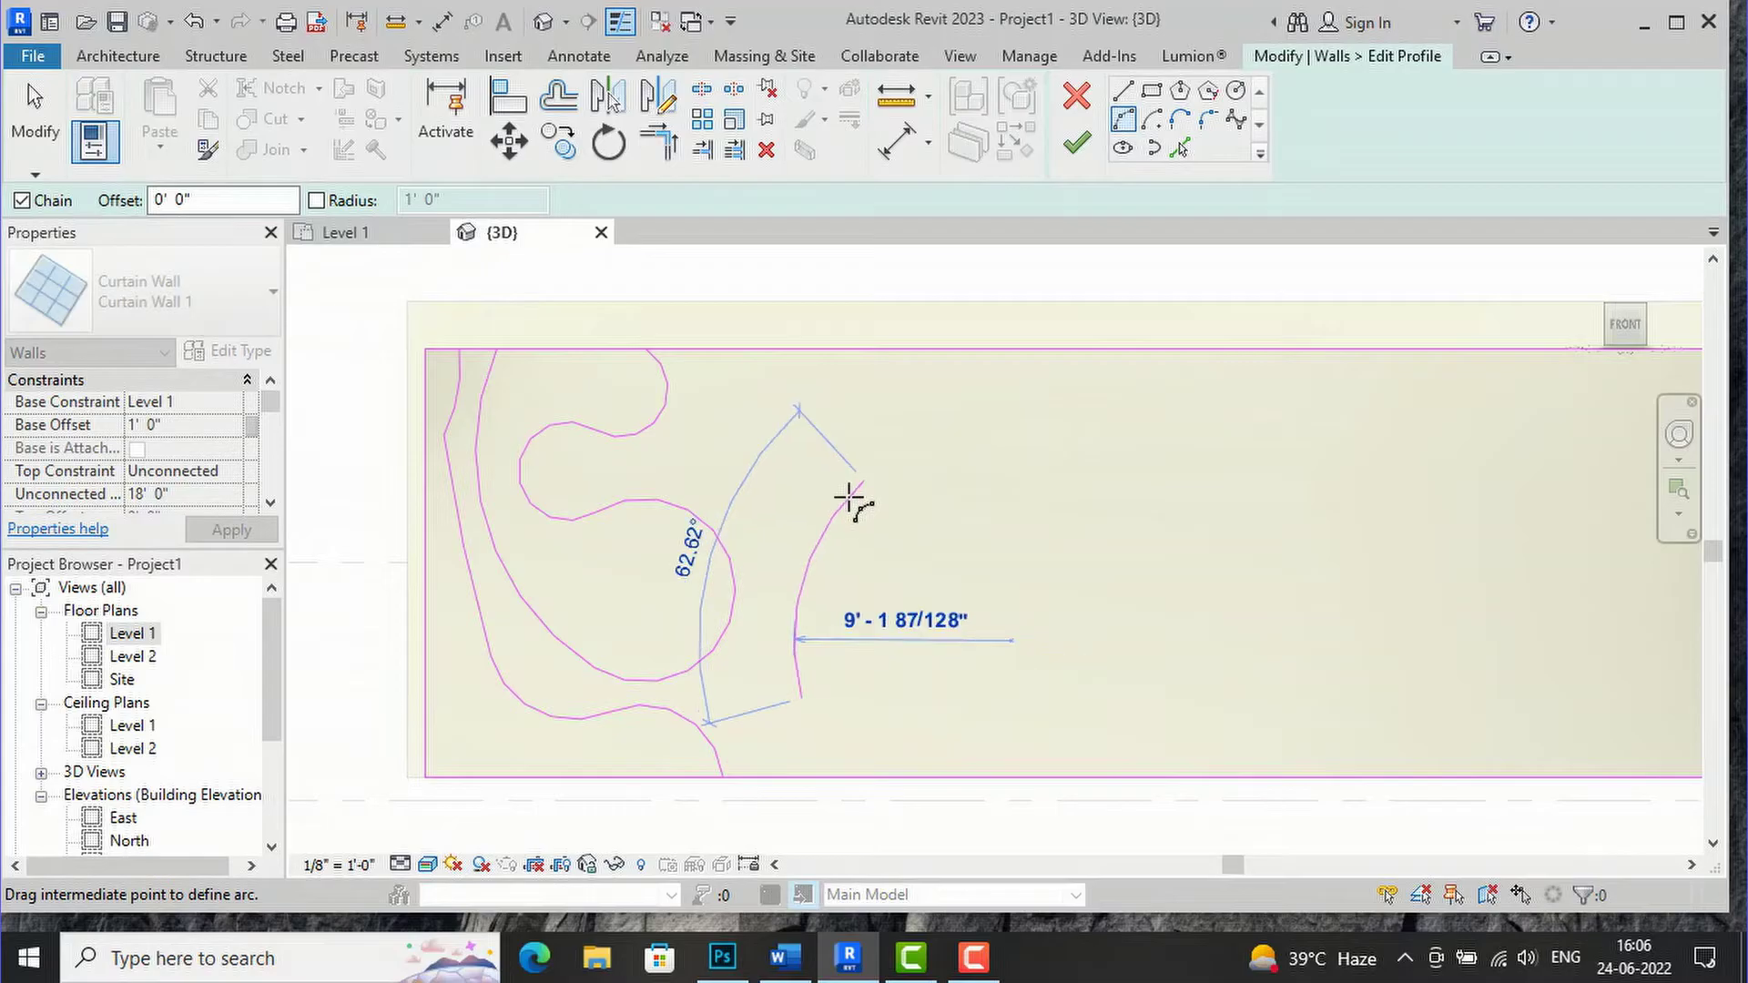
left_click(848, 496)
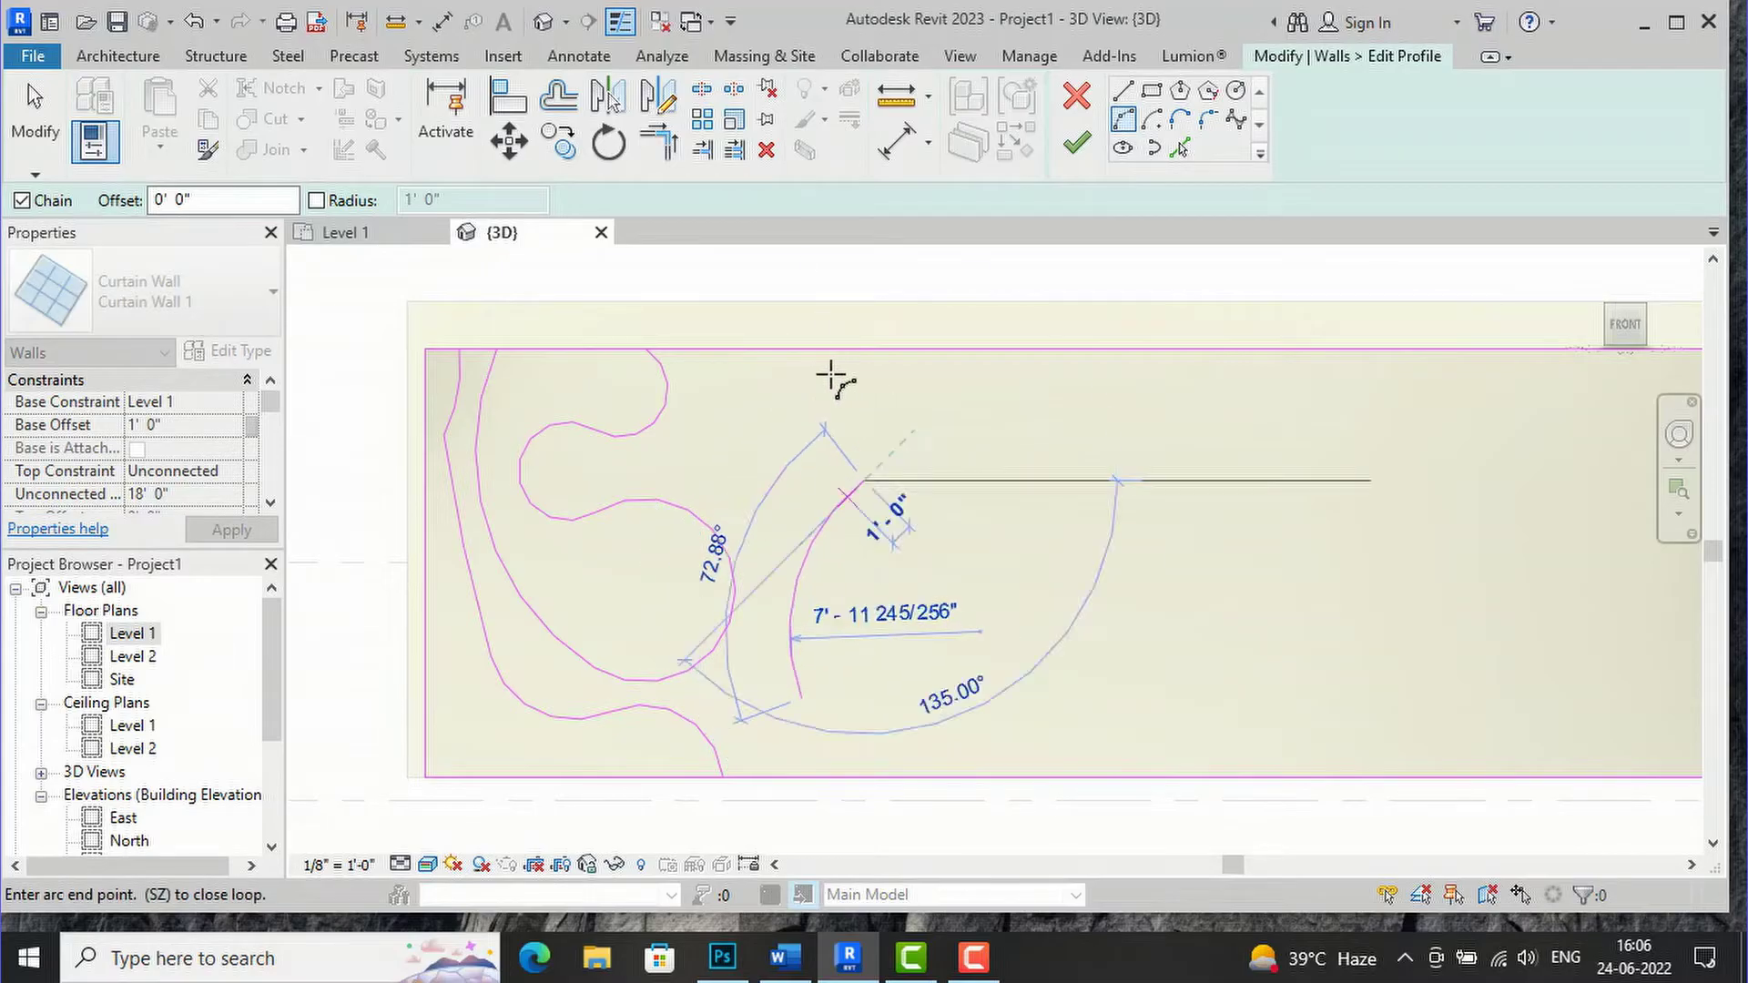
left_click(822, 351)
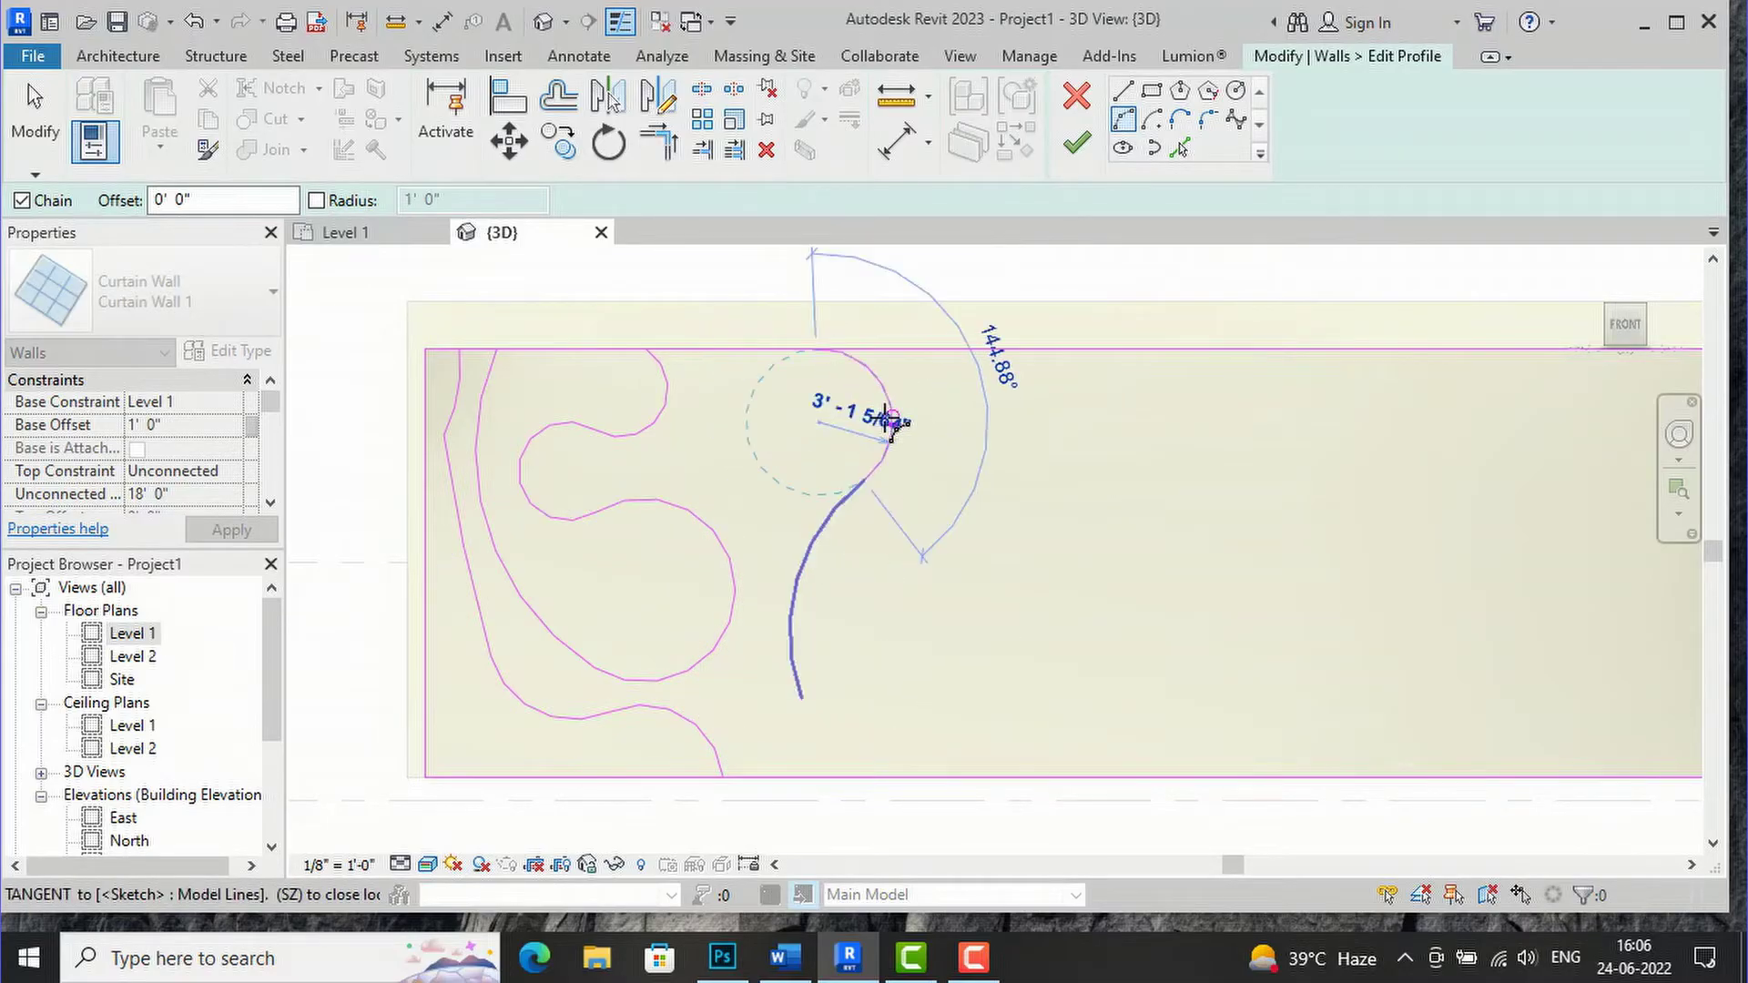
left_click(891, 424)
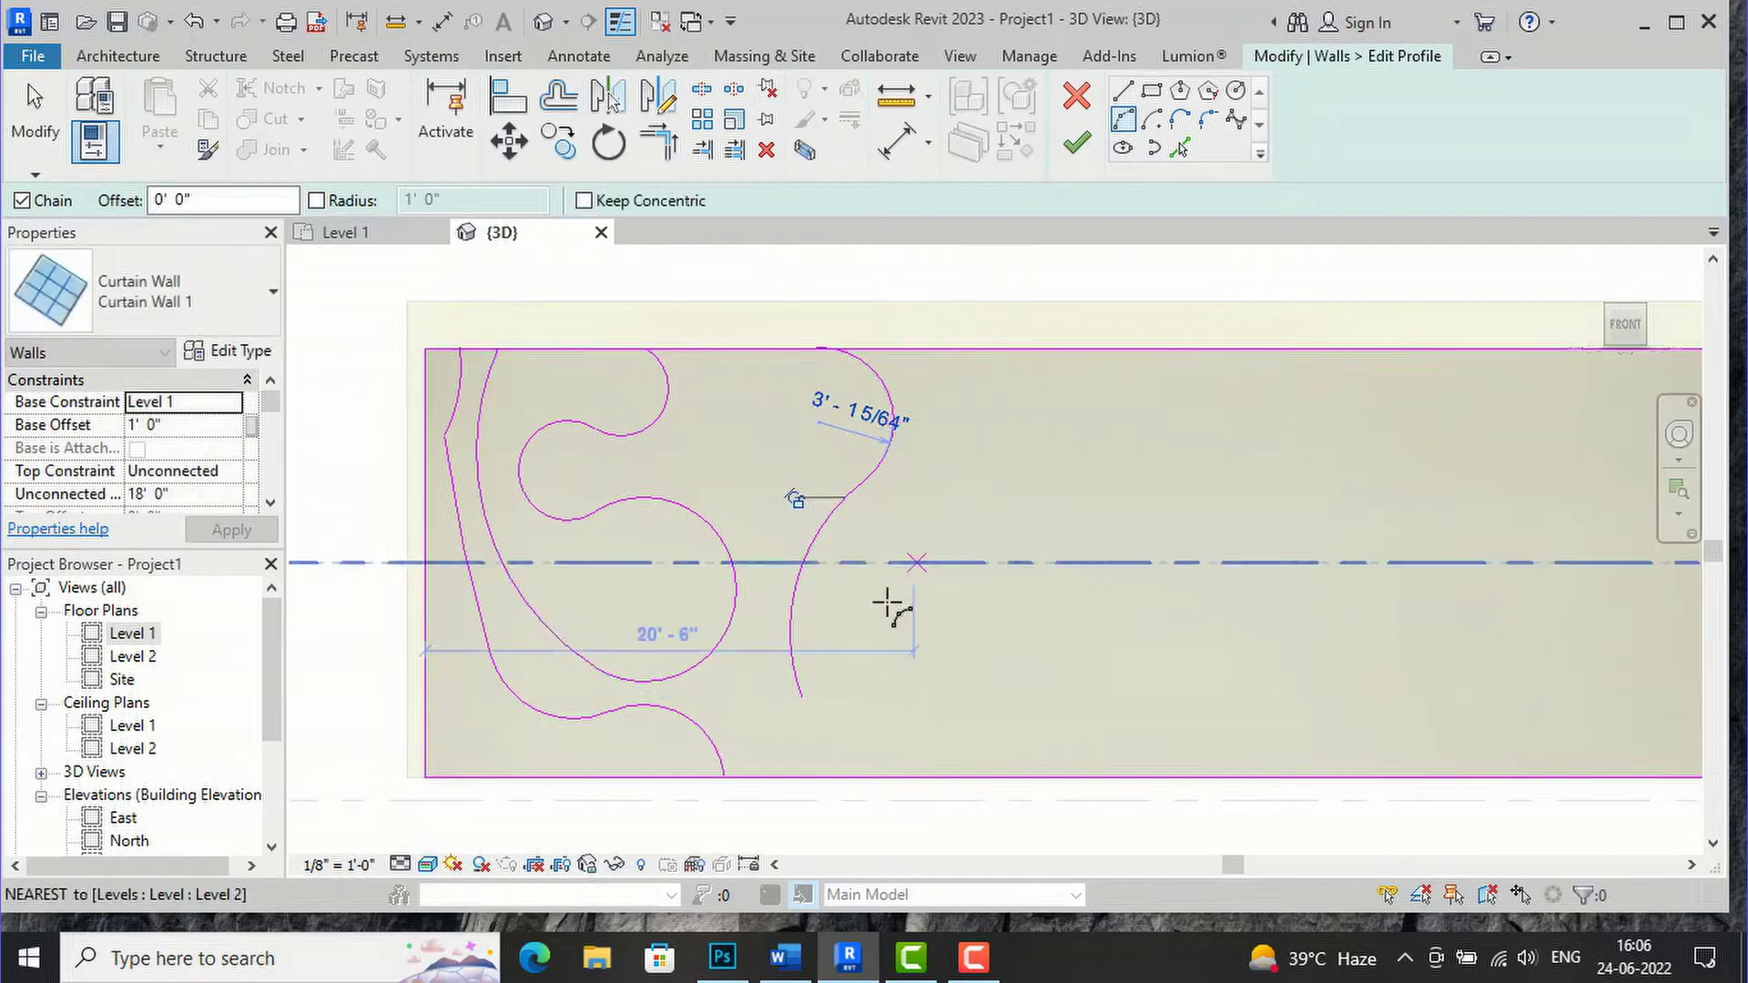
From the second shape's lower end, sketch a loop of two arcs about 2' 11" in radius, followed by a rising arc of about 8' 4" radius
left_click(799, 698)
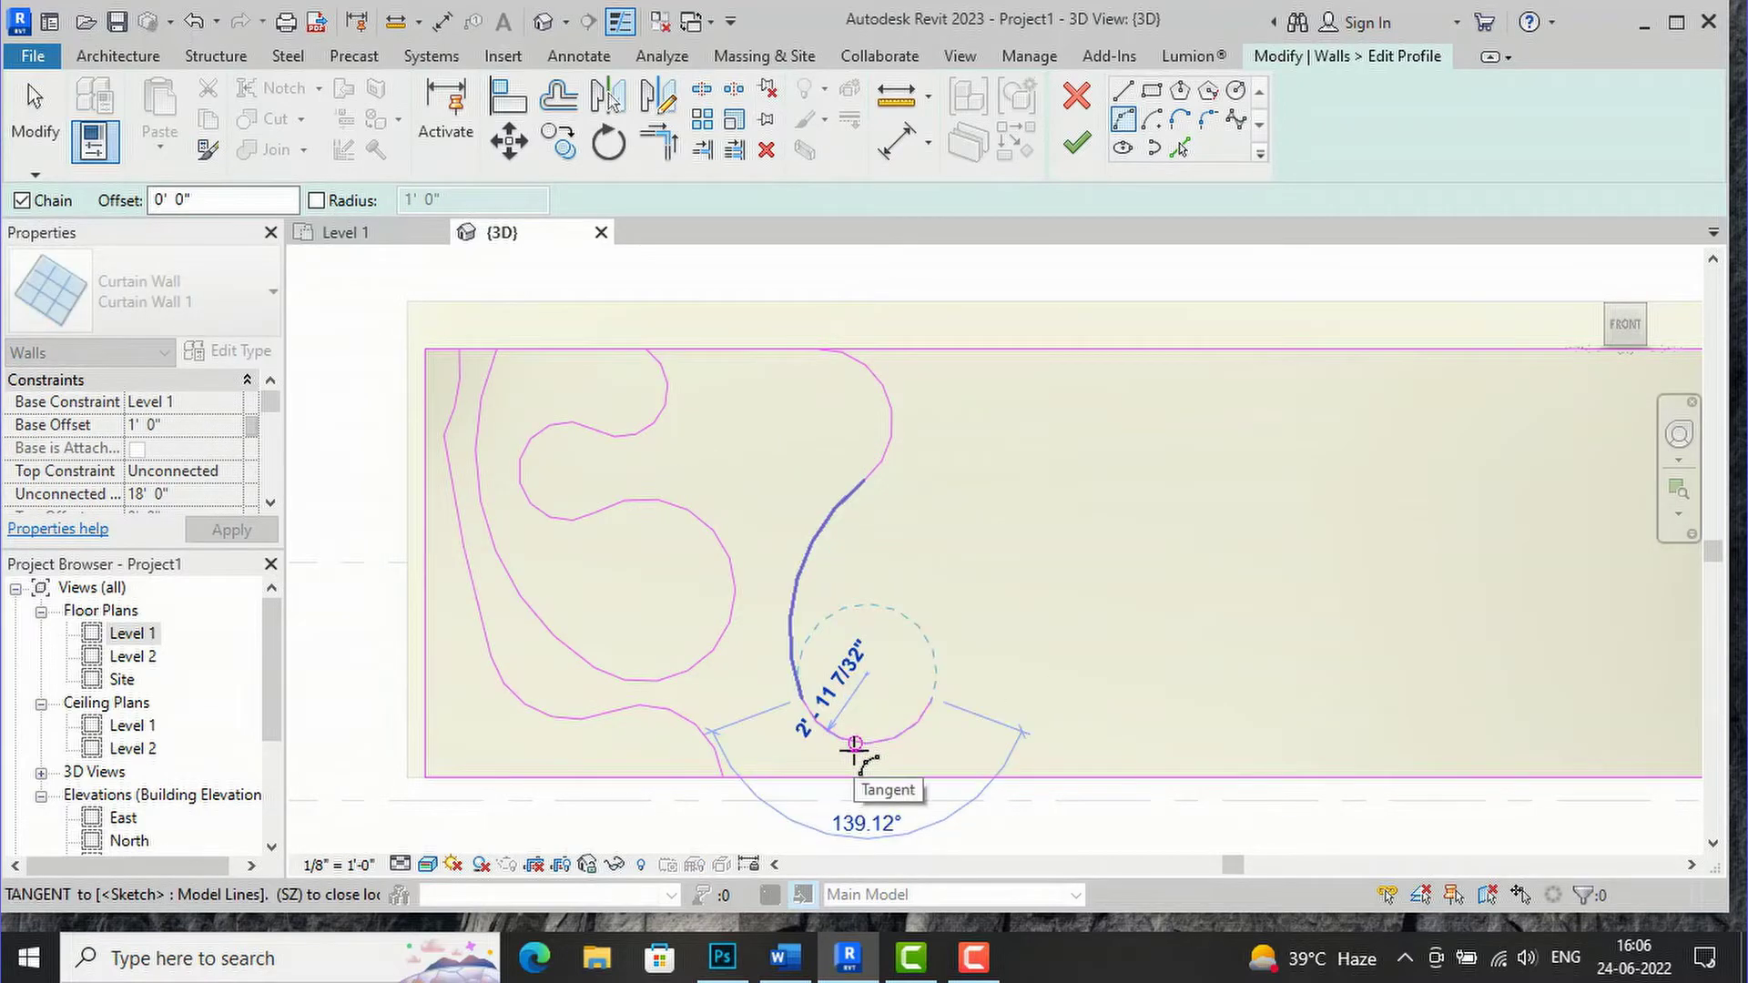
left_click(931, 697)
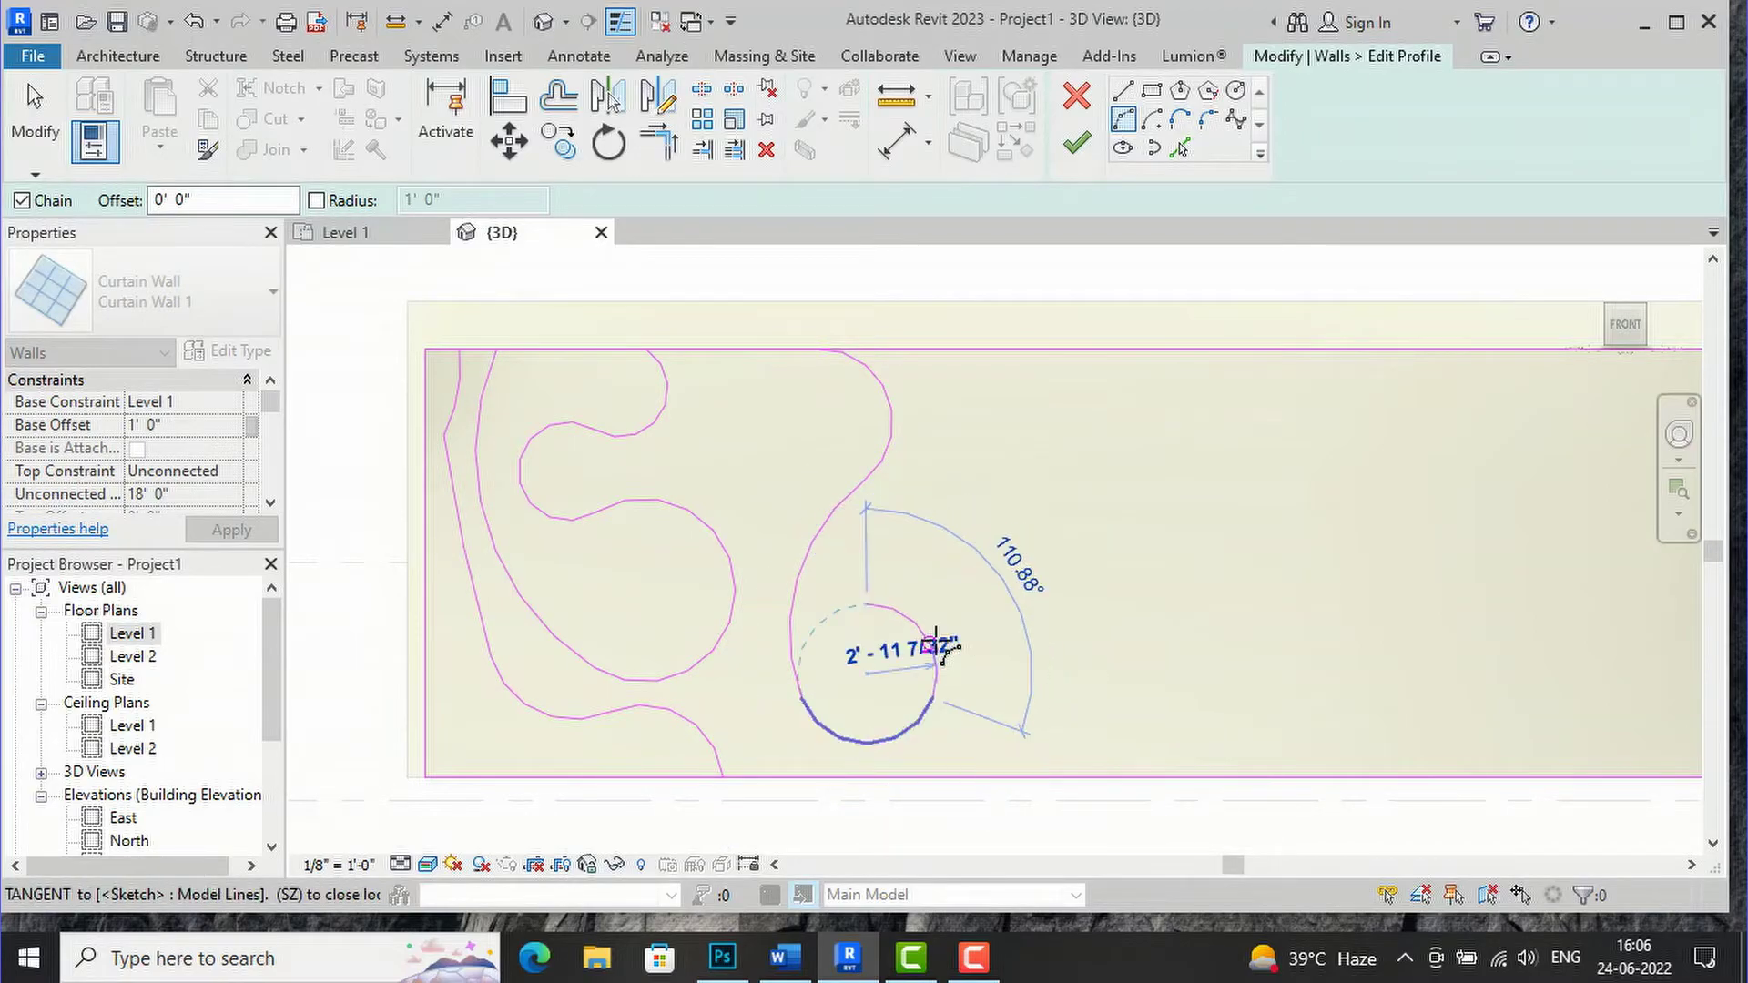
left_click(919, 528)
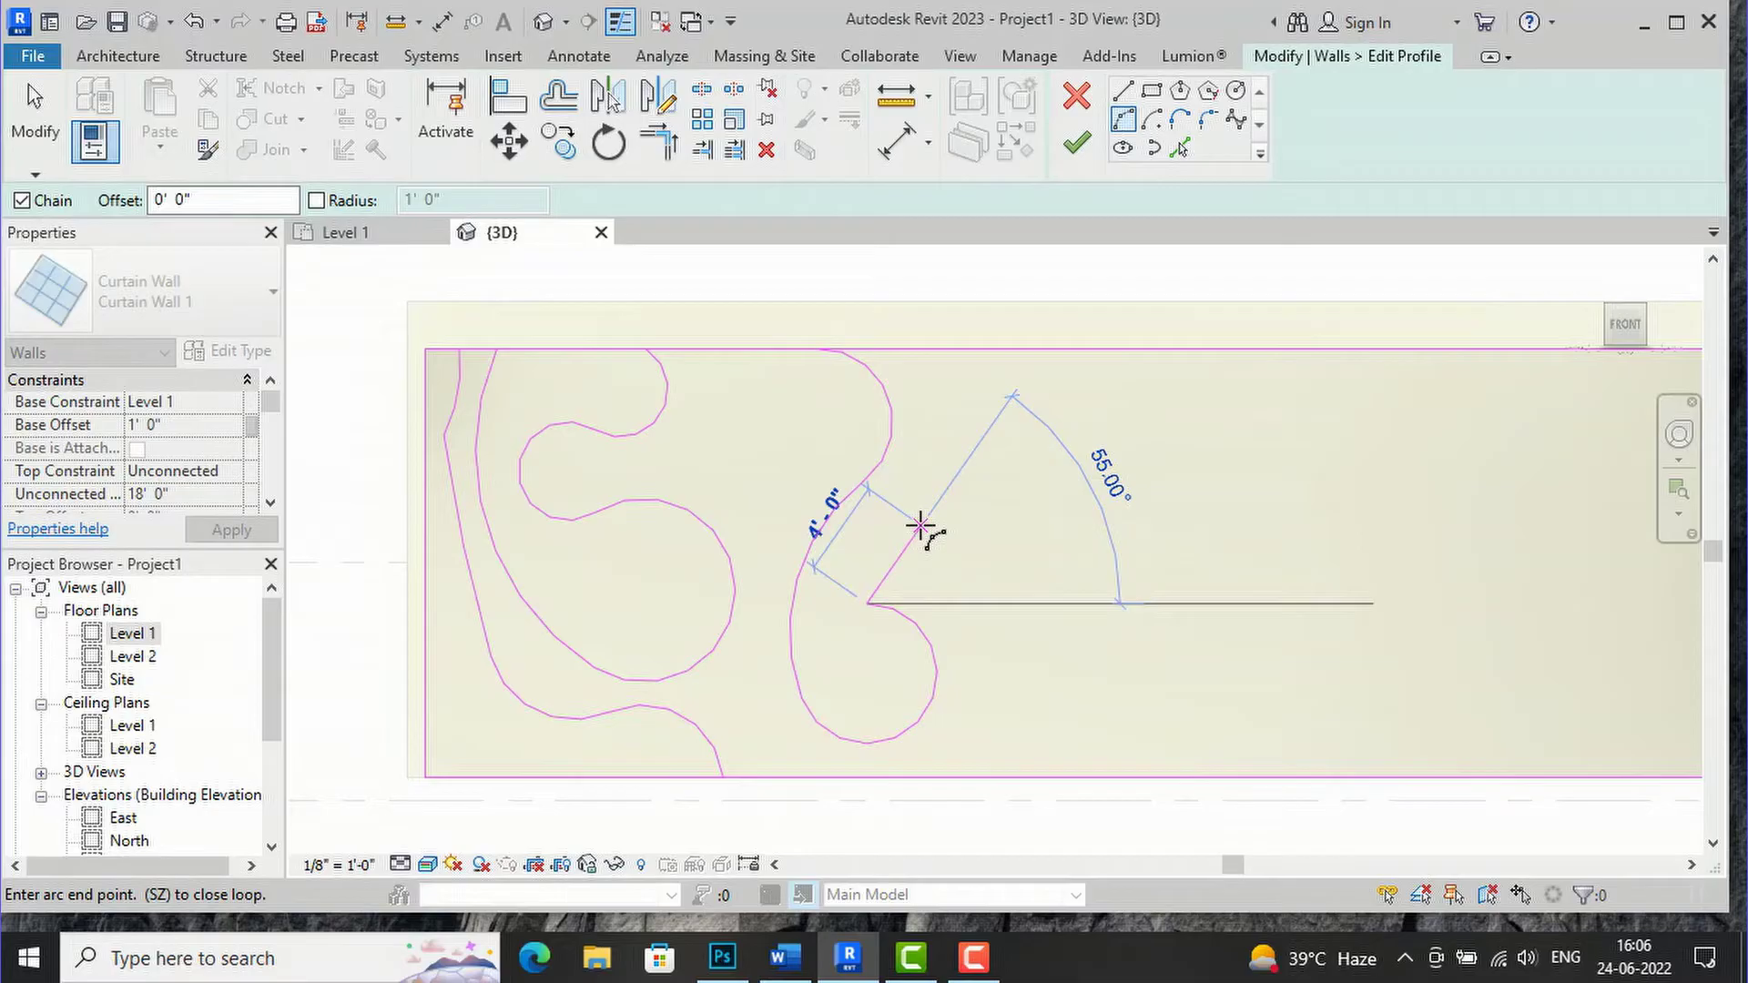
left_click(972, 474)
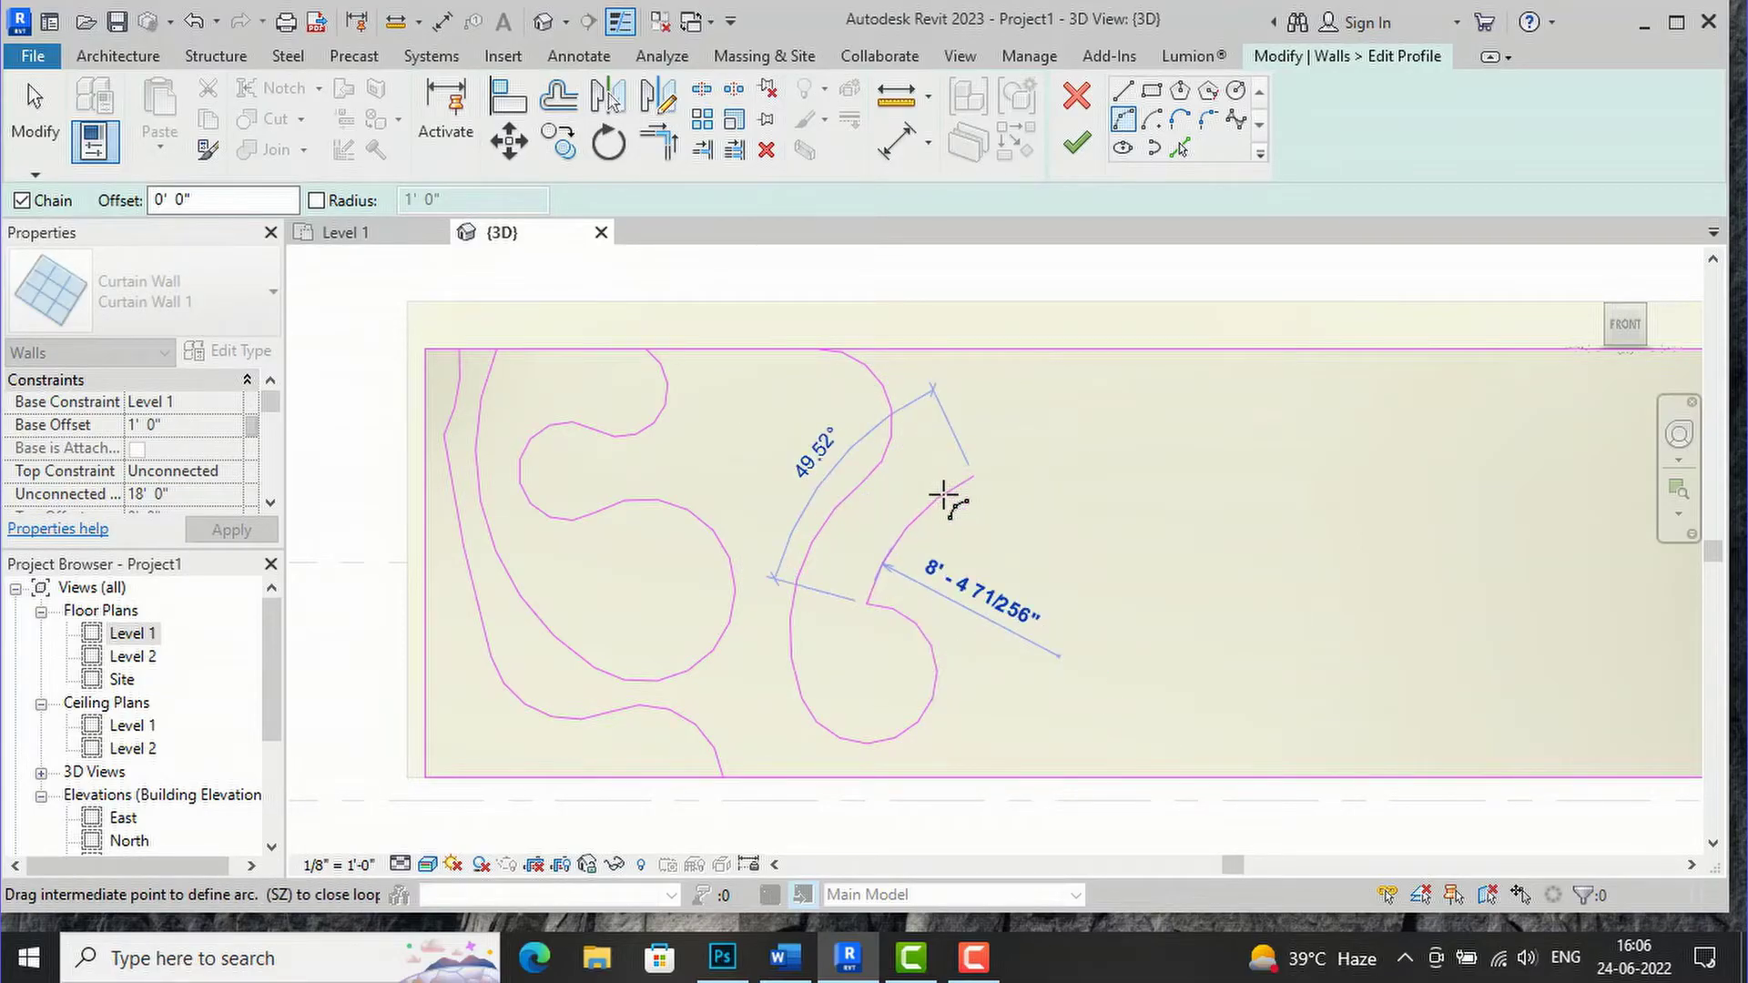
left_click(943, 496)
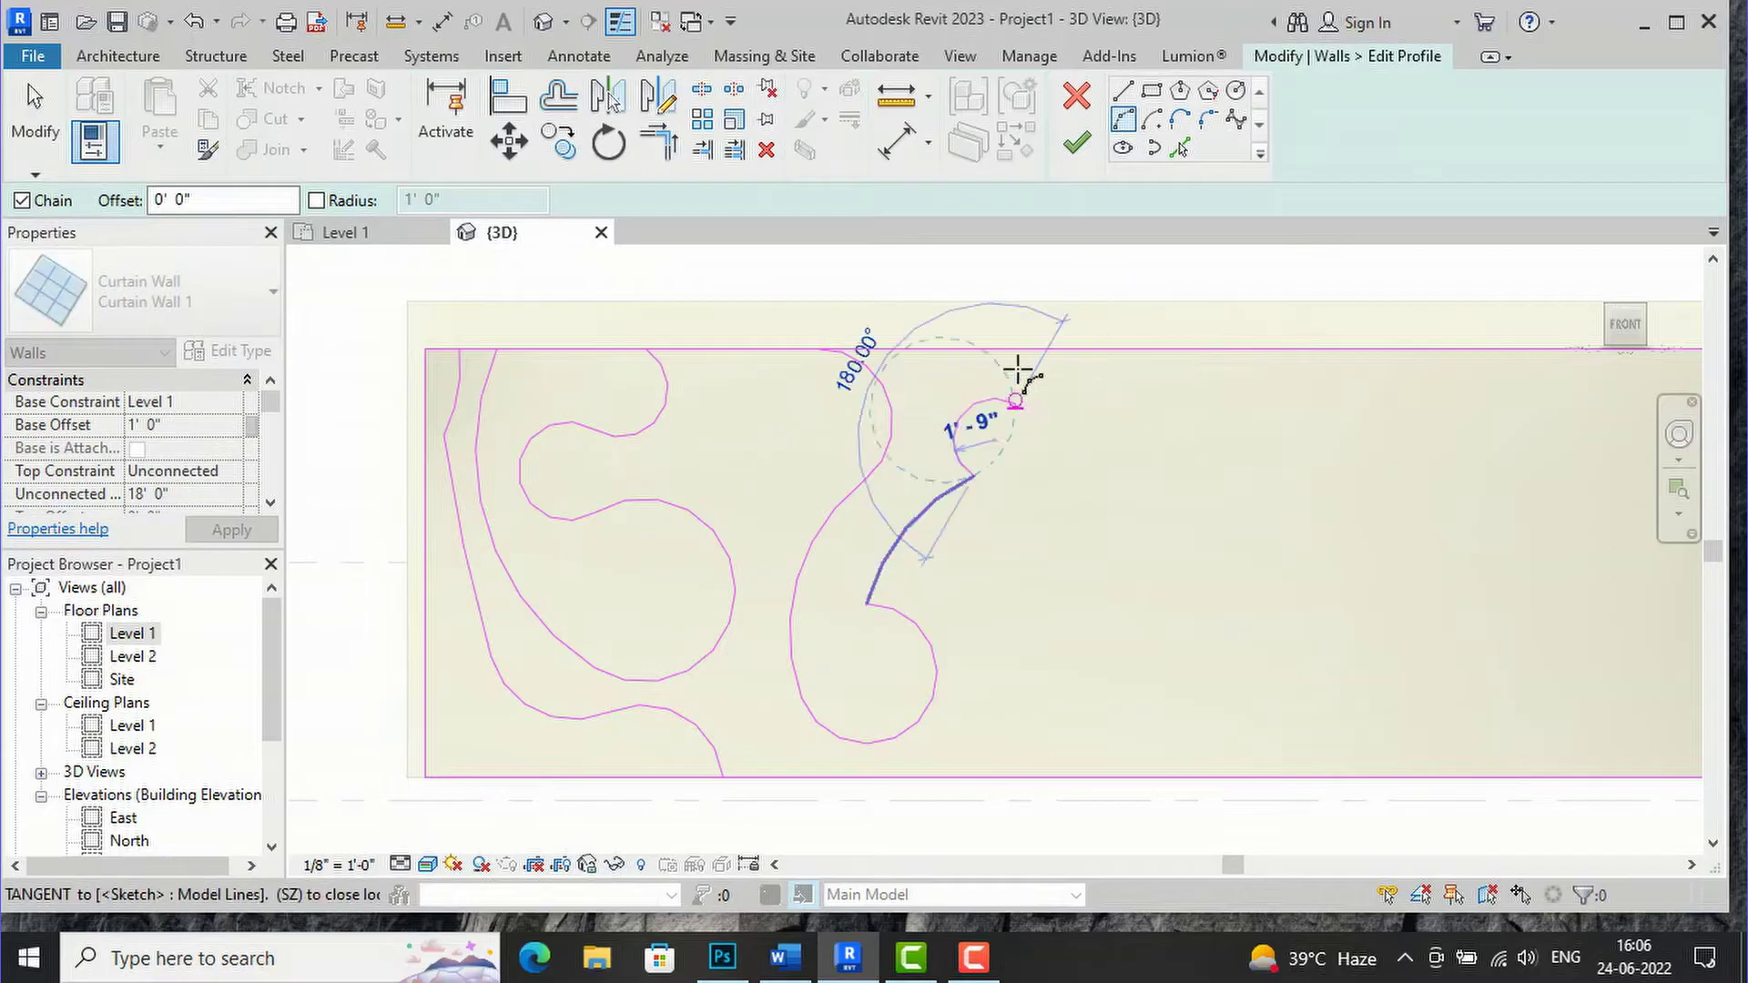
left_click(976, 347)
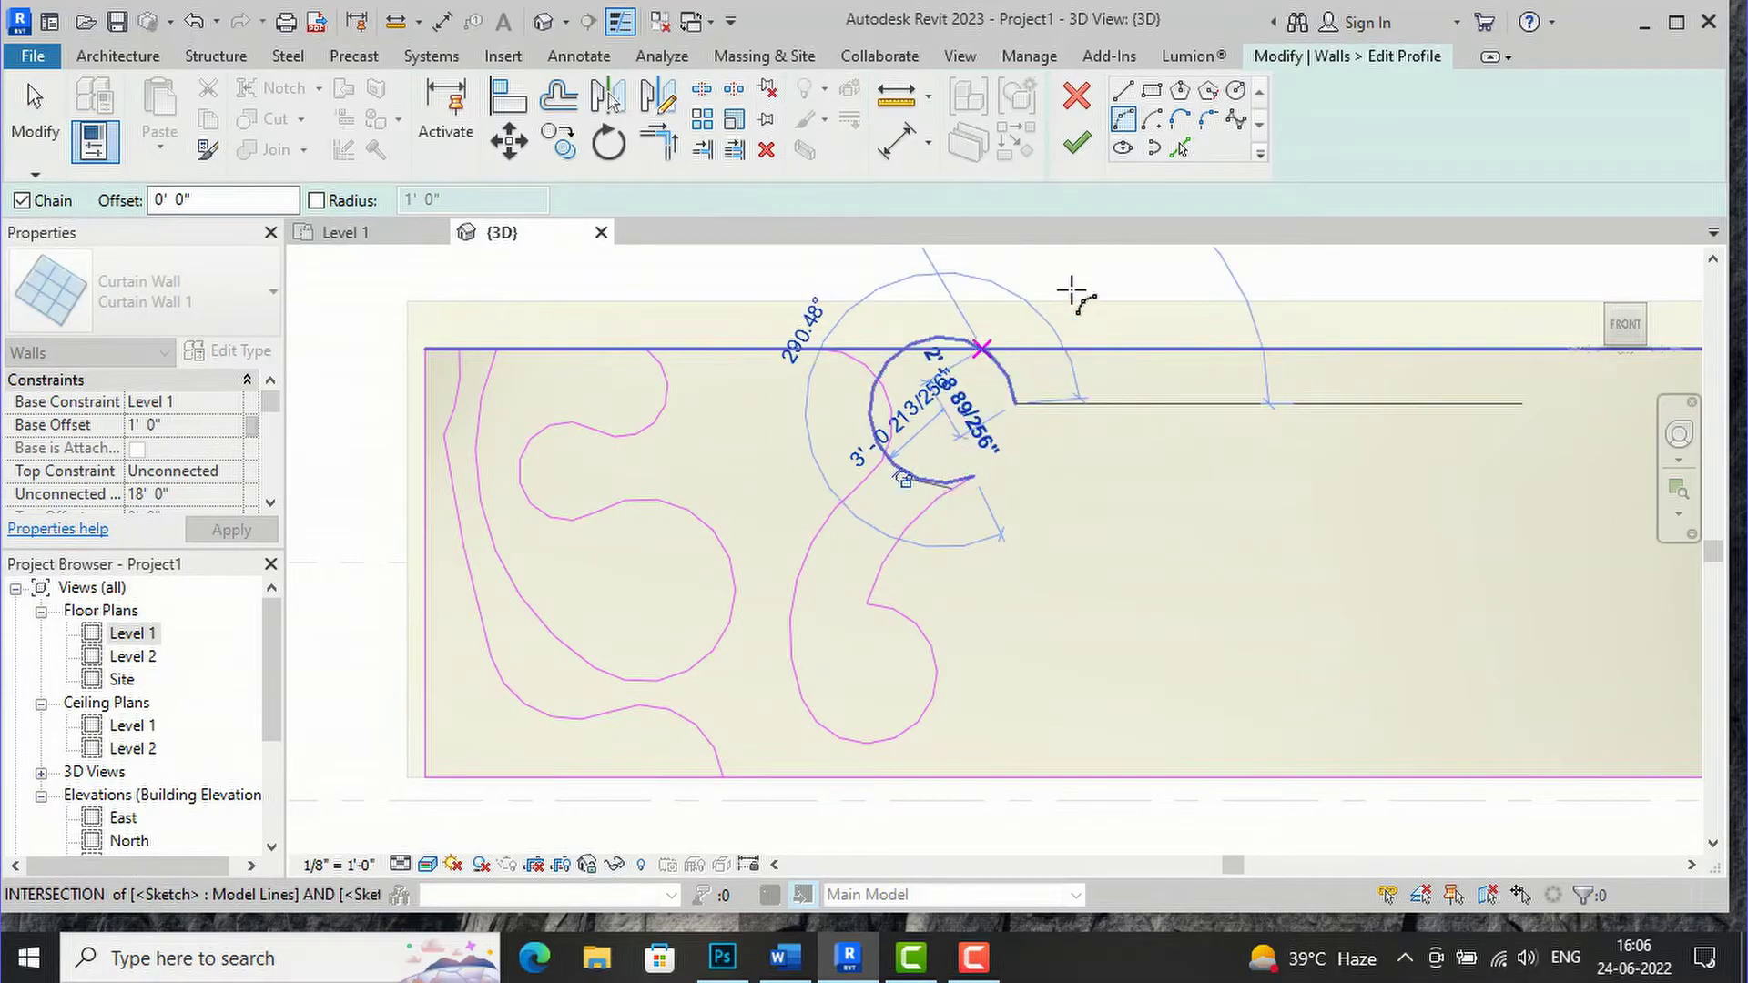
key("Escape")
key("Escape")
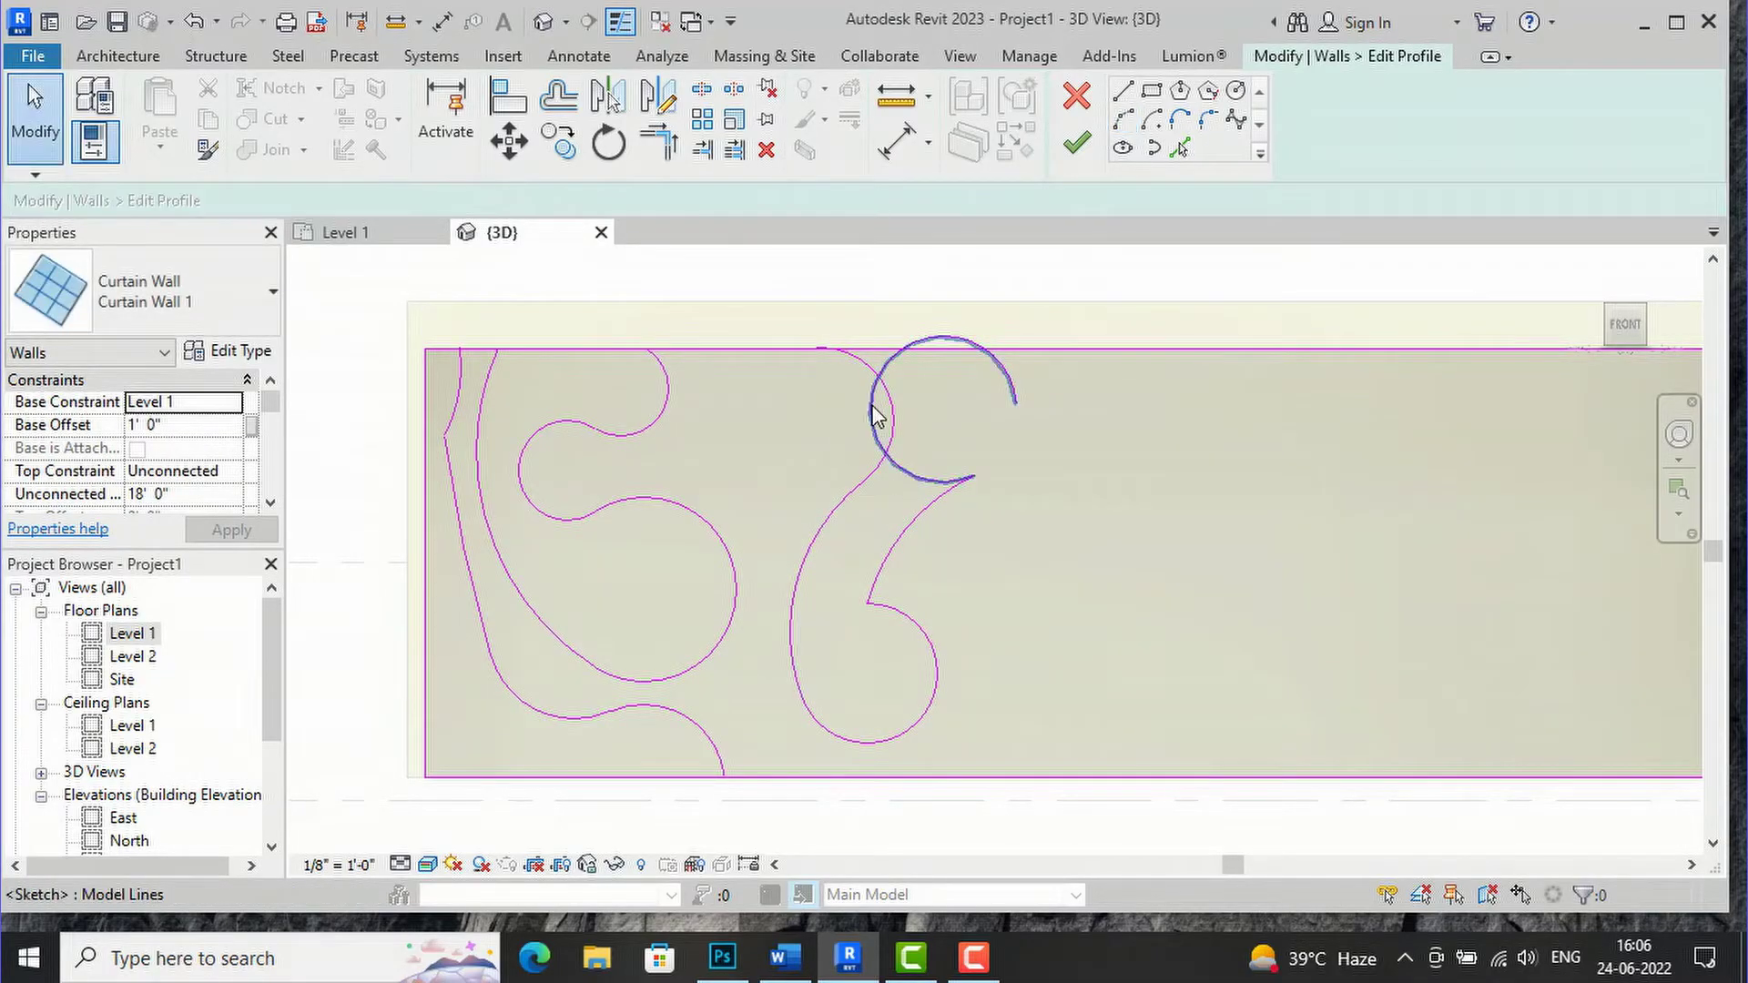
left_click(876, 383)
key("Escape")
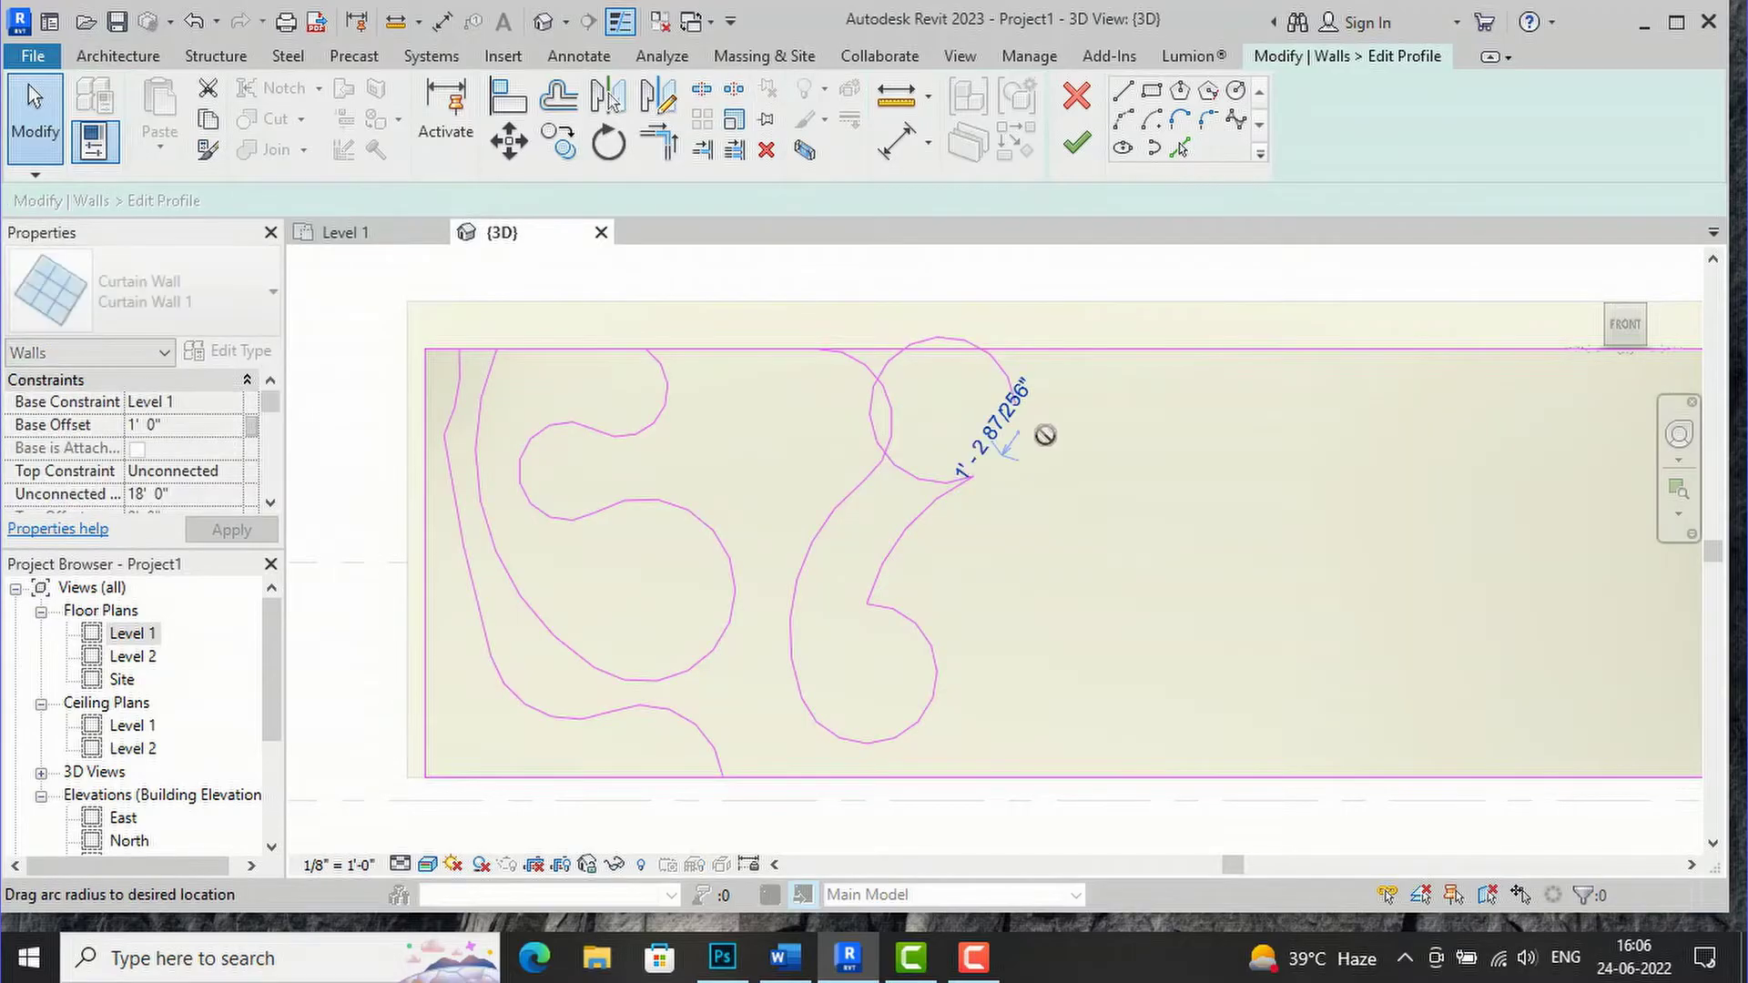
left_click(922, 480)
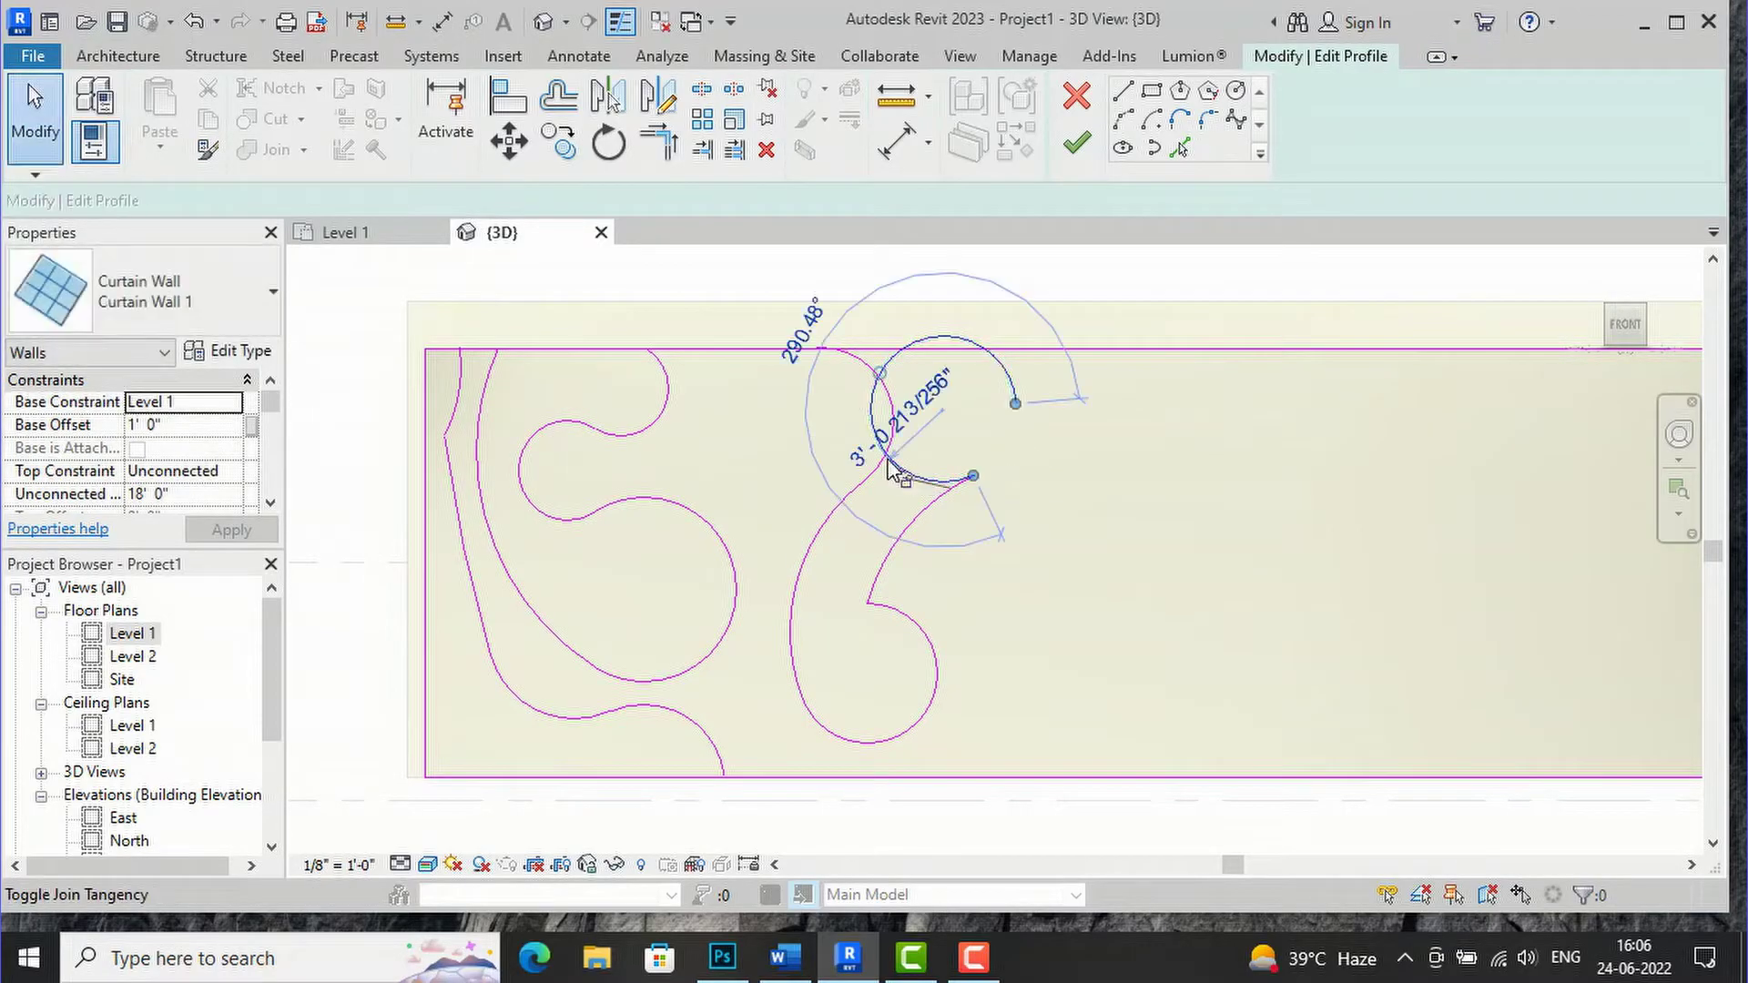
key("Delete")
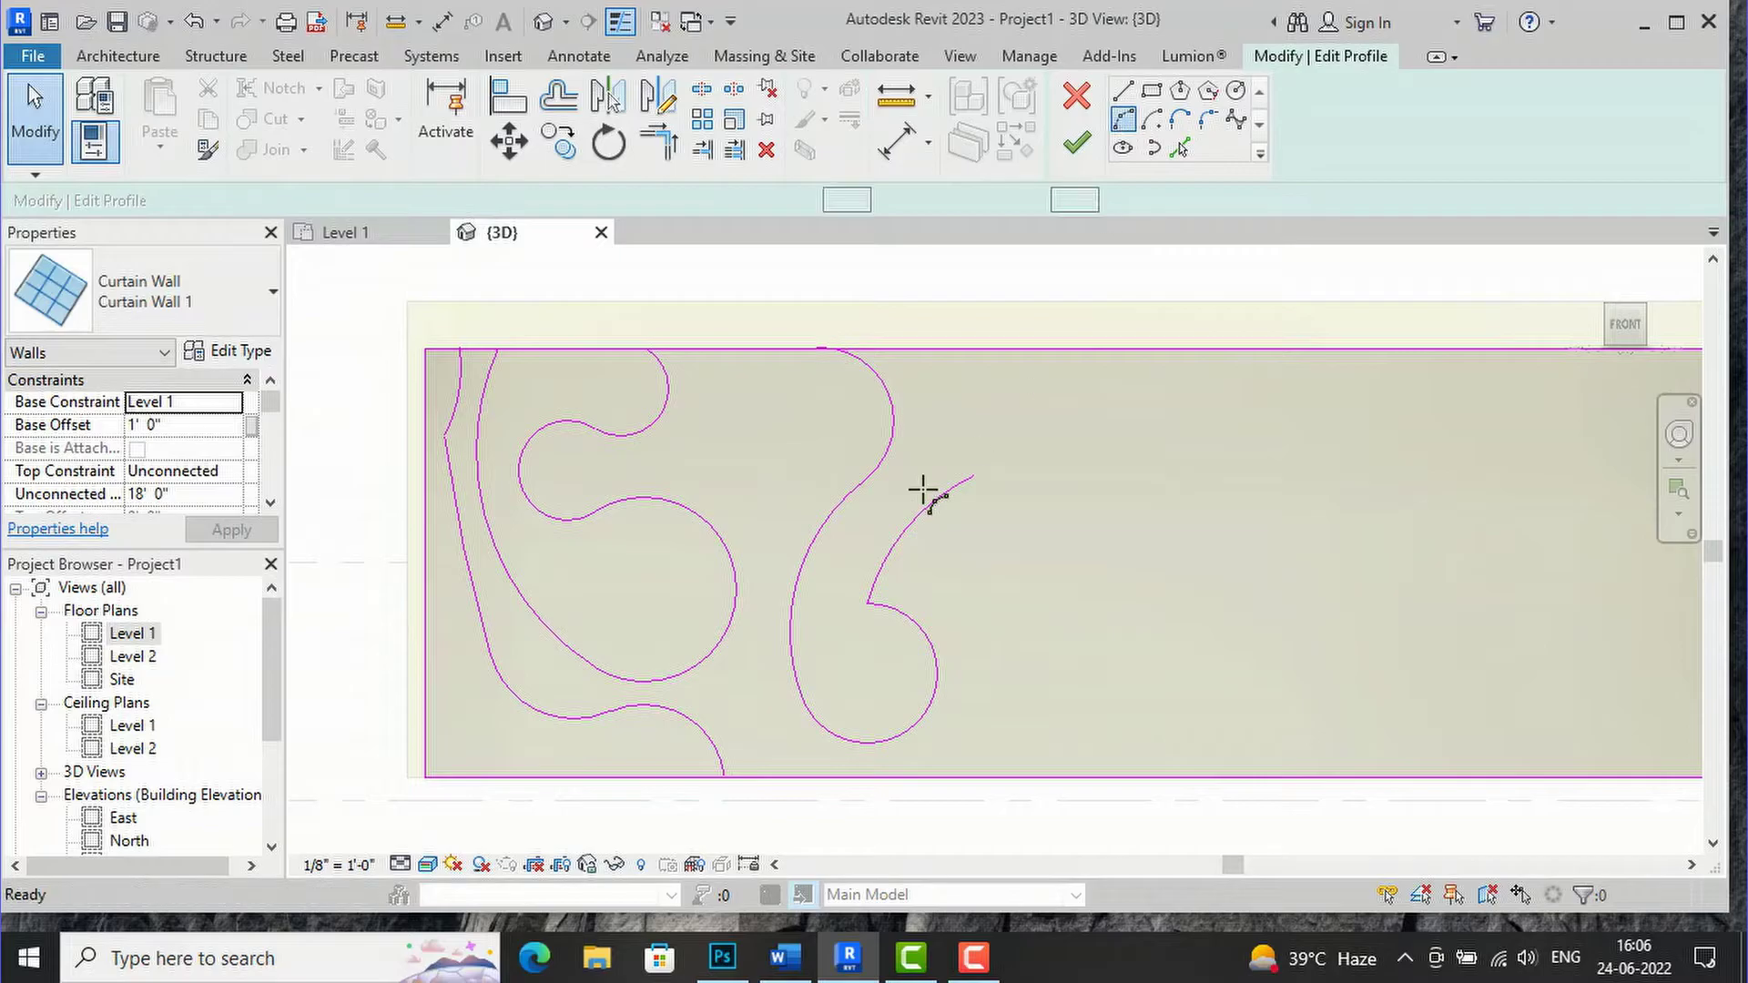
Connect the rising arc's open end to the profile's top edge with a right-bulging arc of about 2' 10" radius
key("Return")
left_click(974, 475)
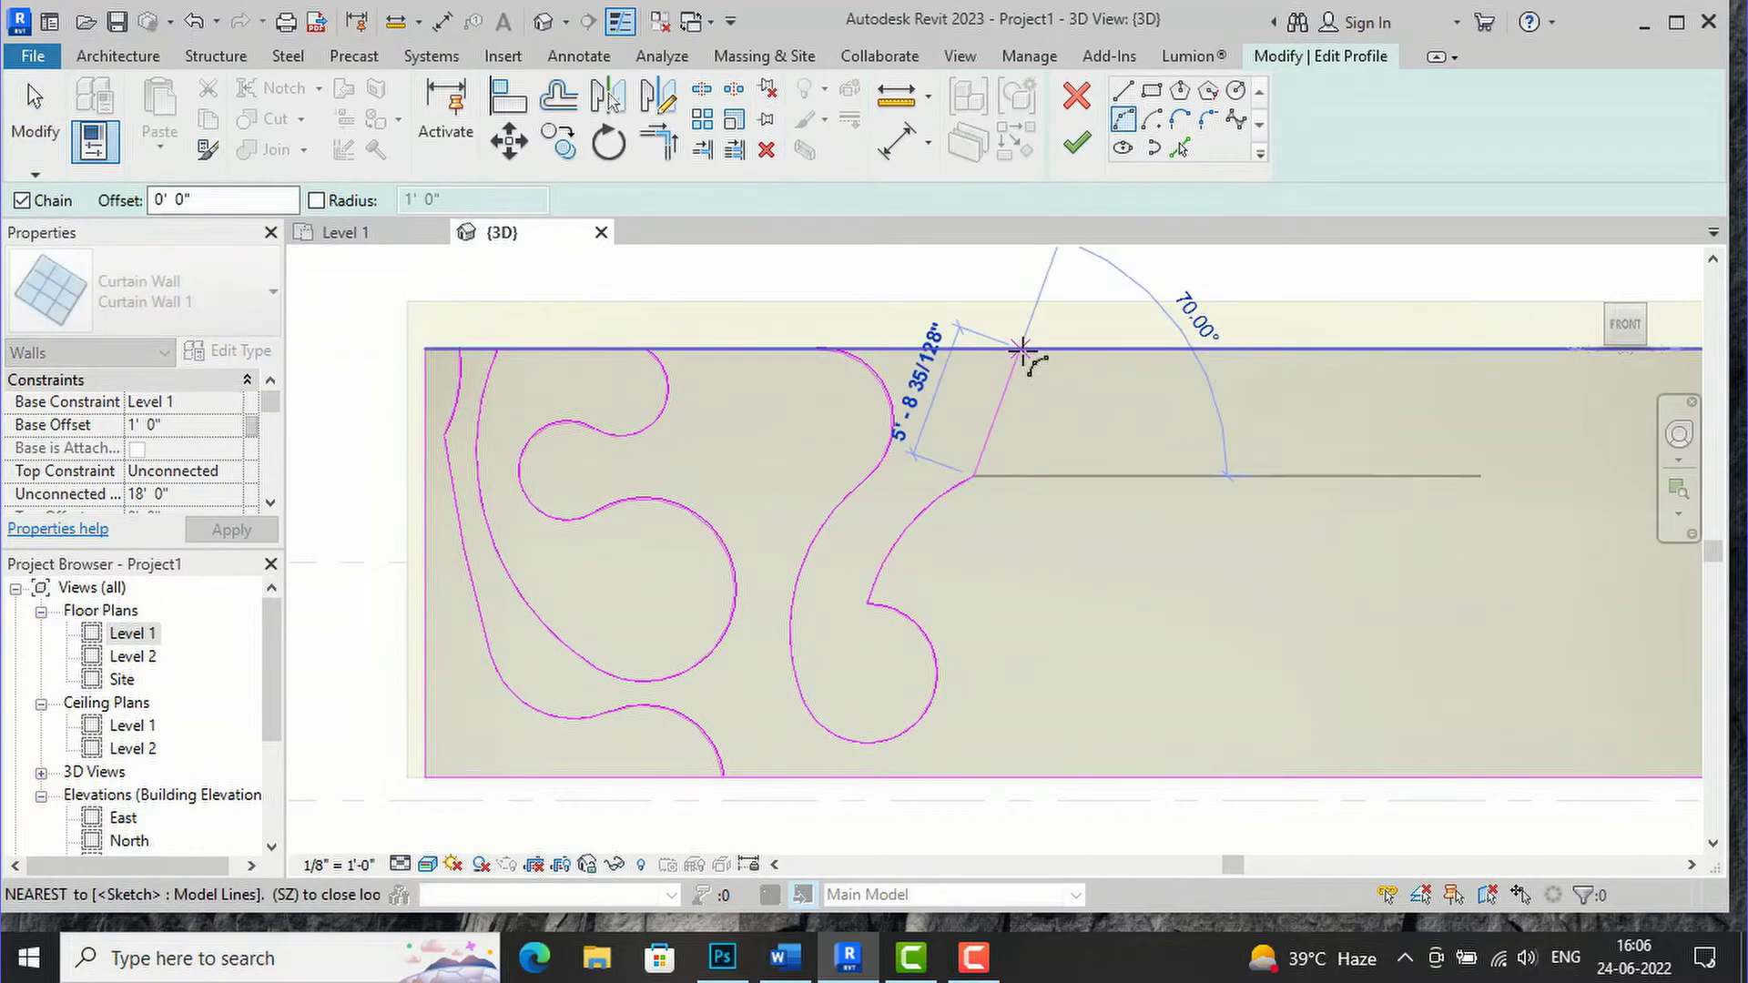
left_click(1022, 350)
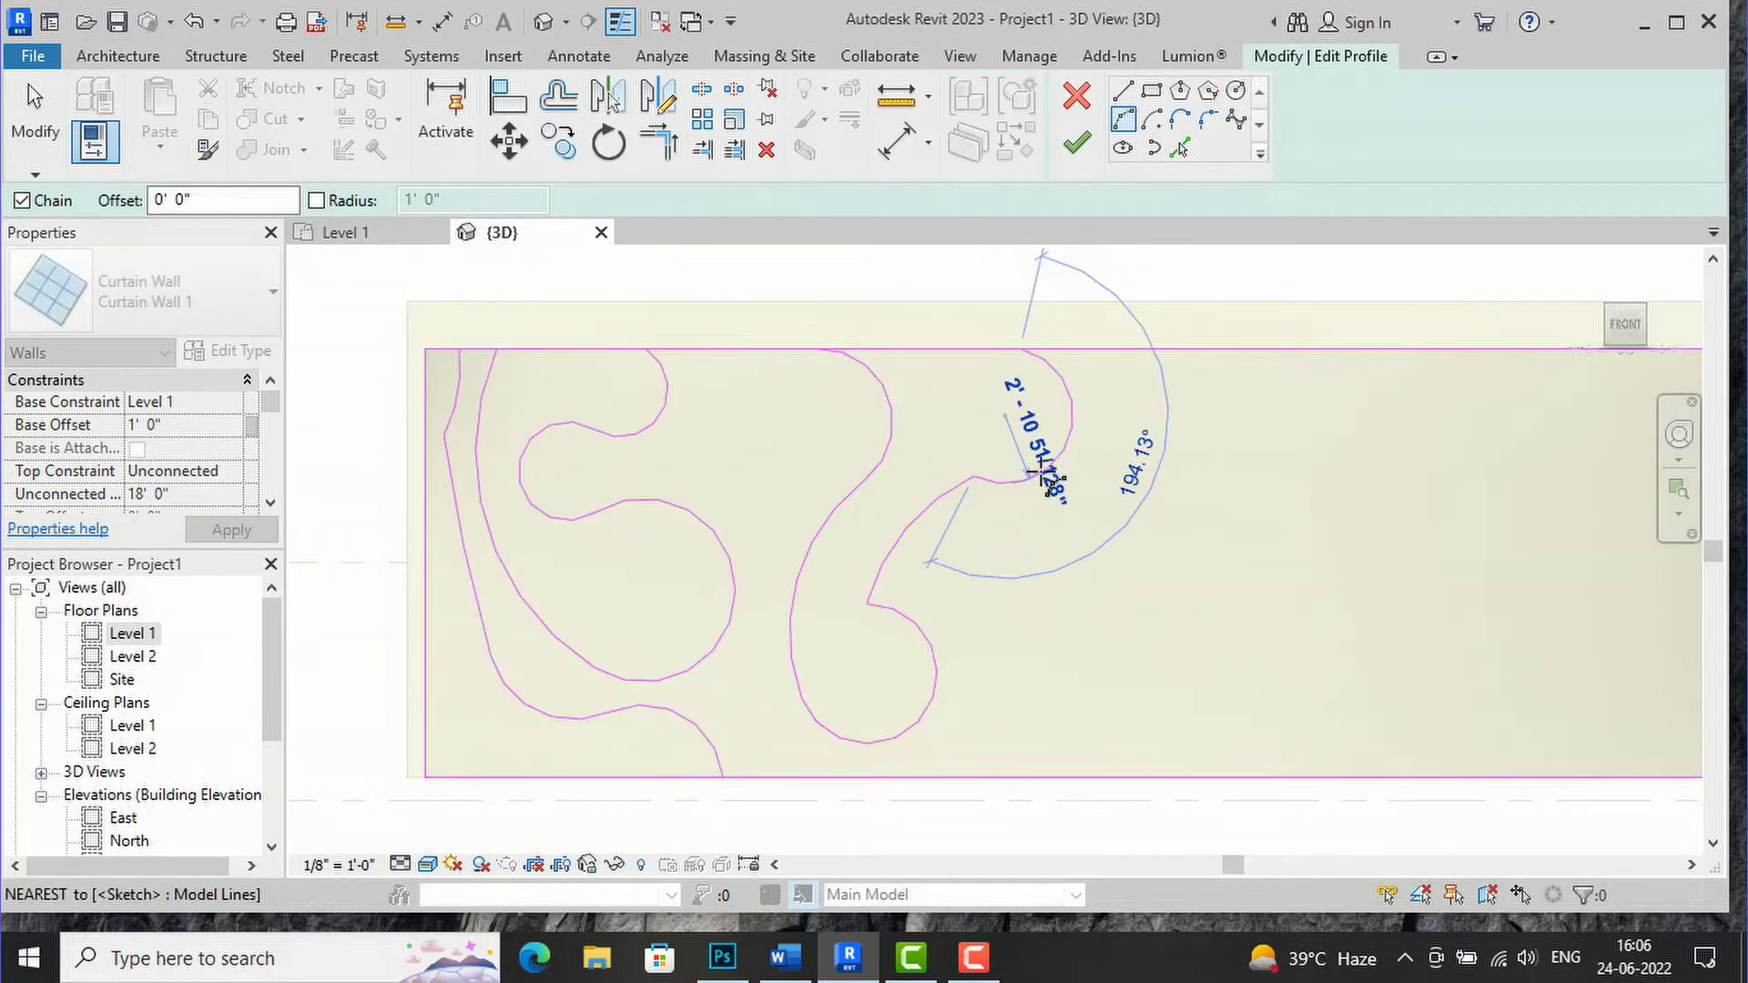
left_click(1047, 480)
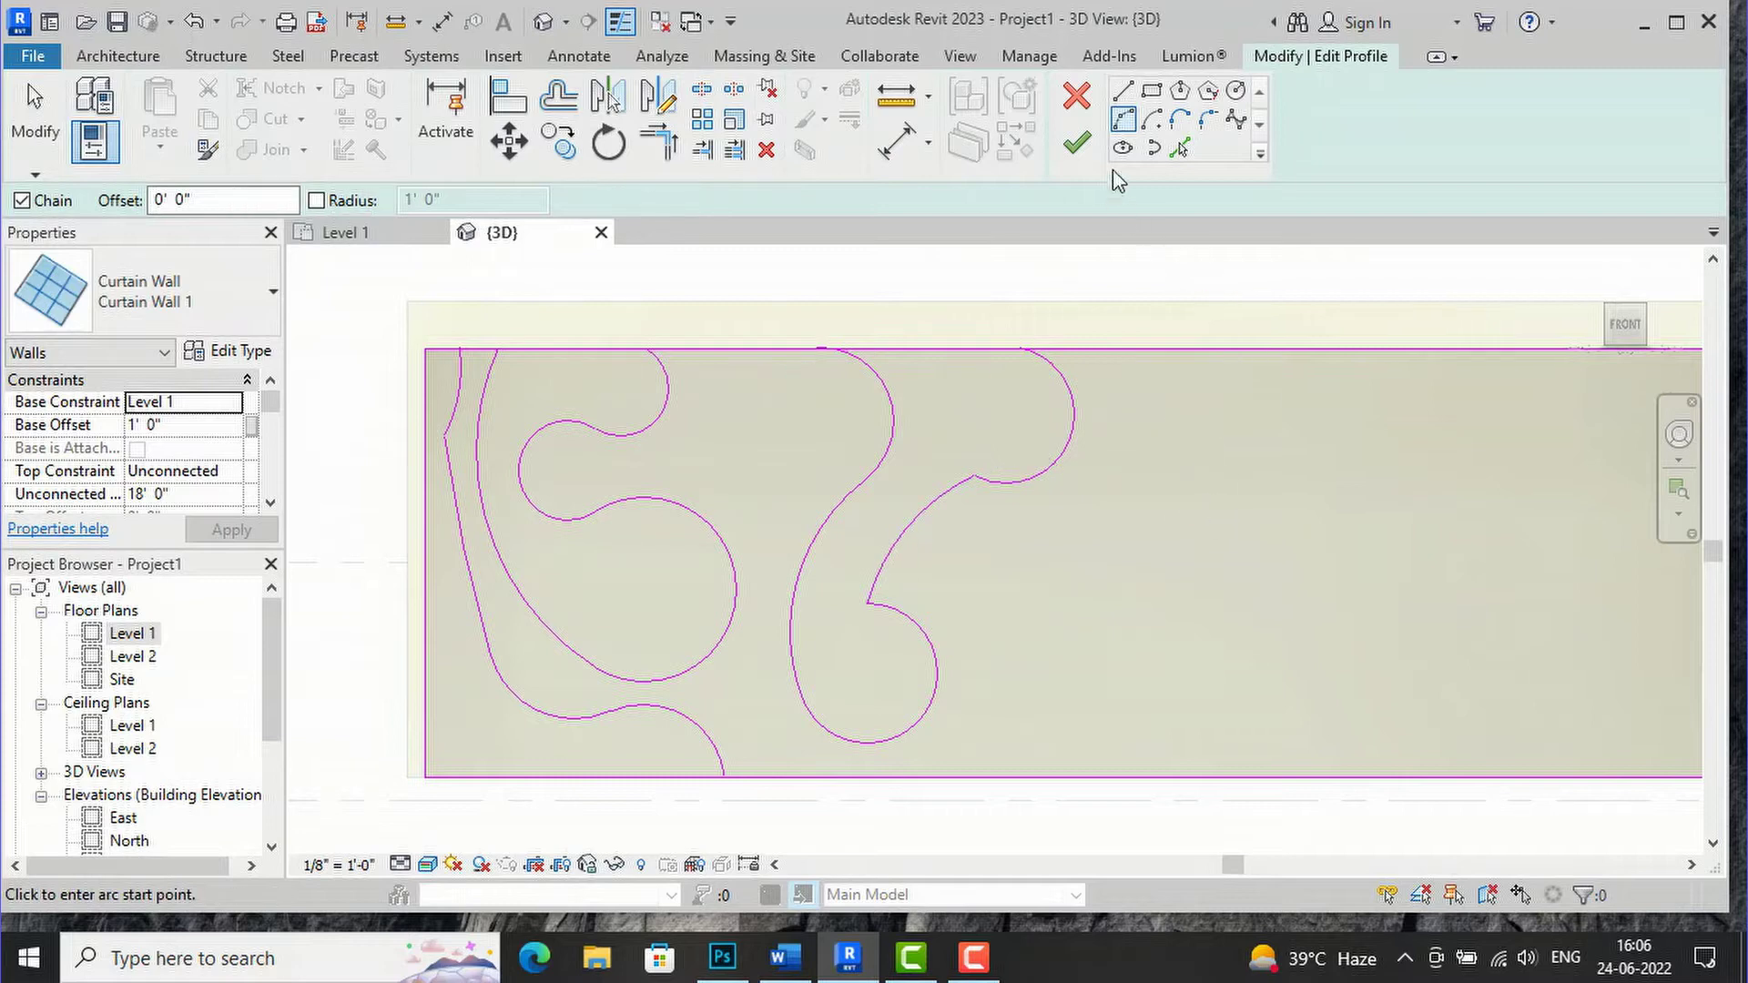
Sketch a large, nearly full-circle arc right of the second shape and link its left end to the bottom edge with an arc of about 4' 3" radius
left_click(1132, 706)
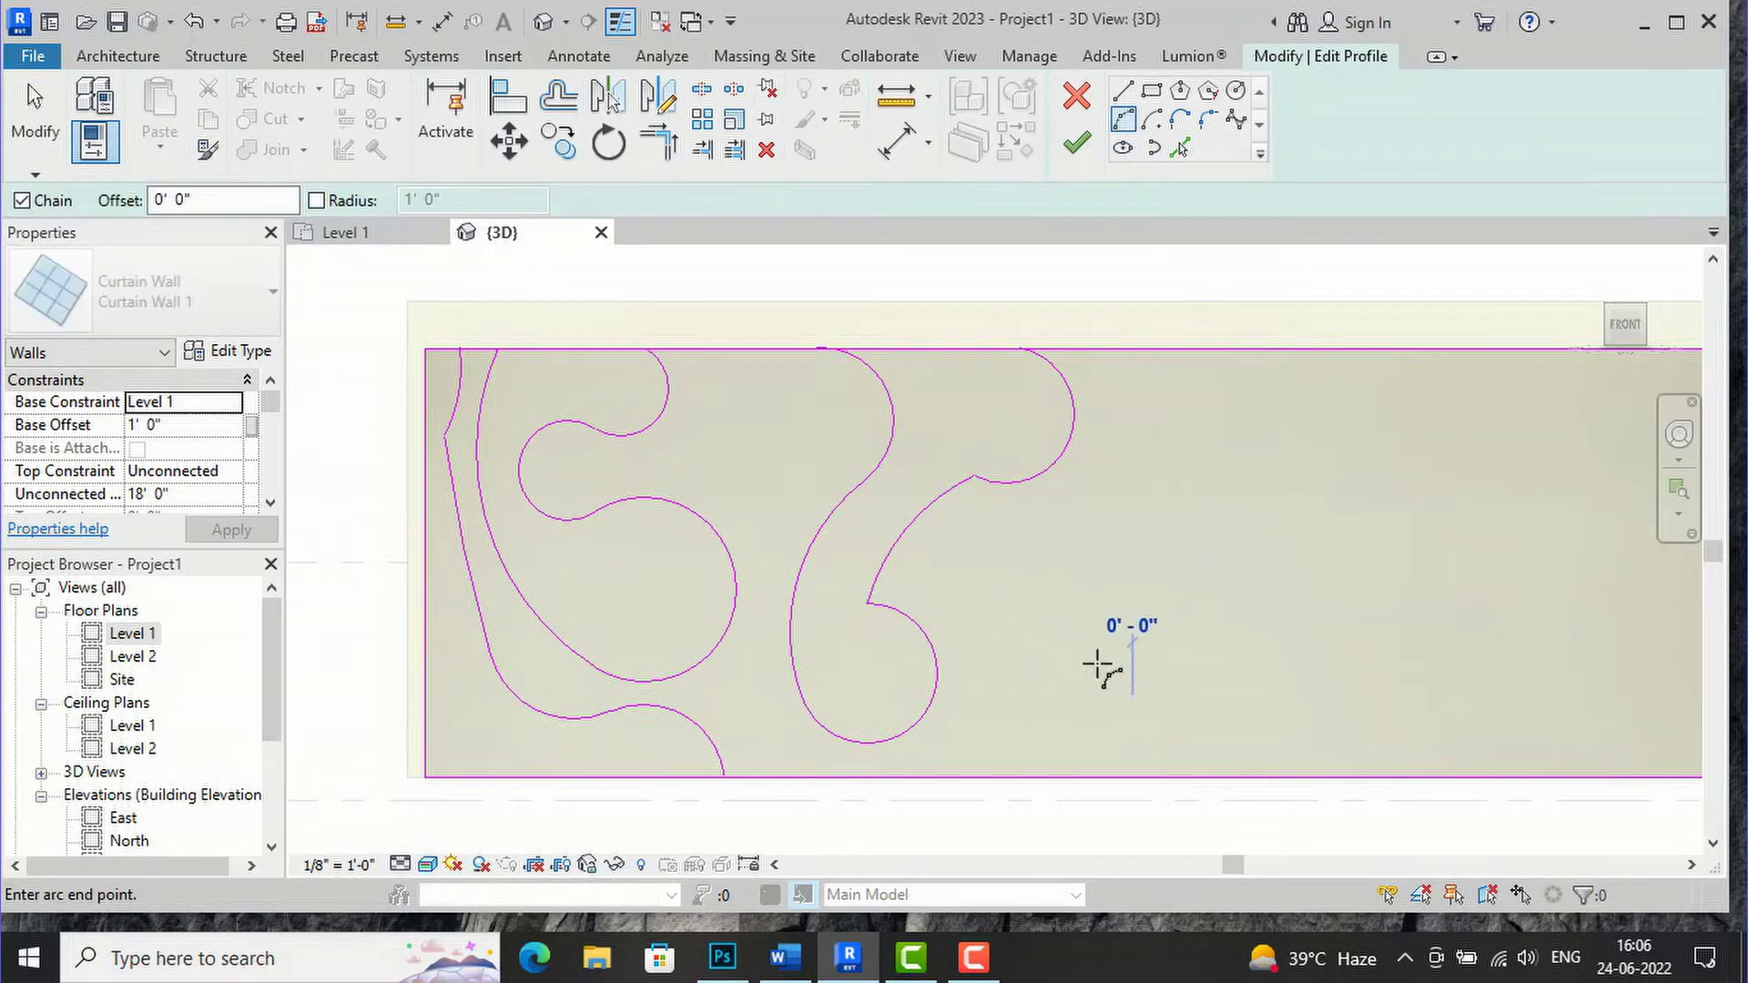
left_click(1064, 627)
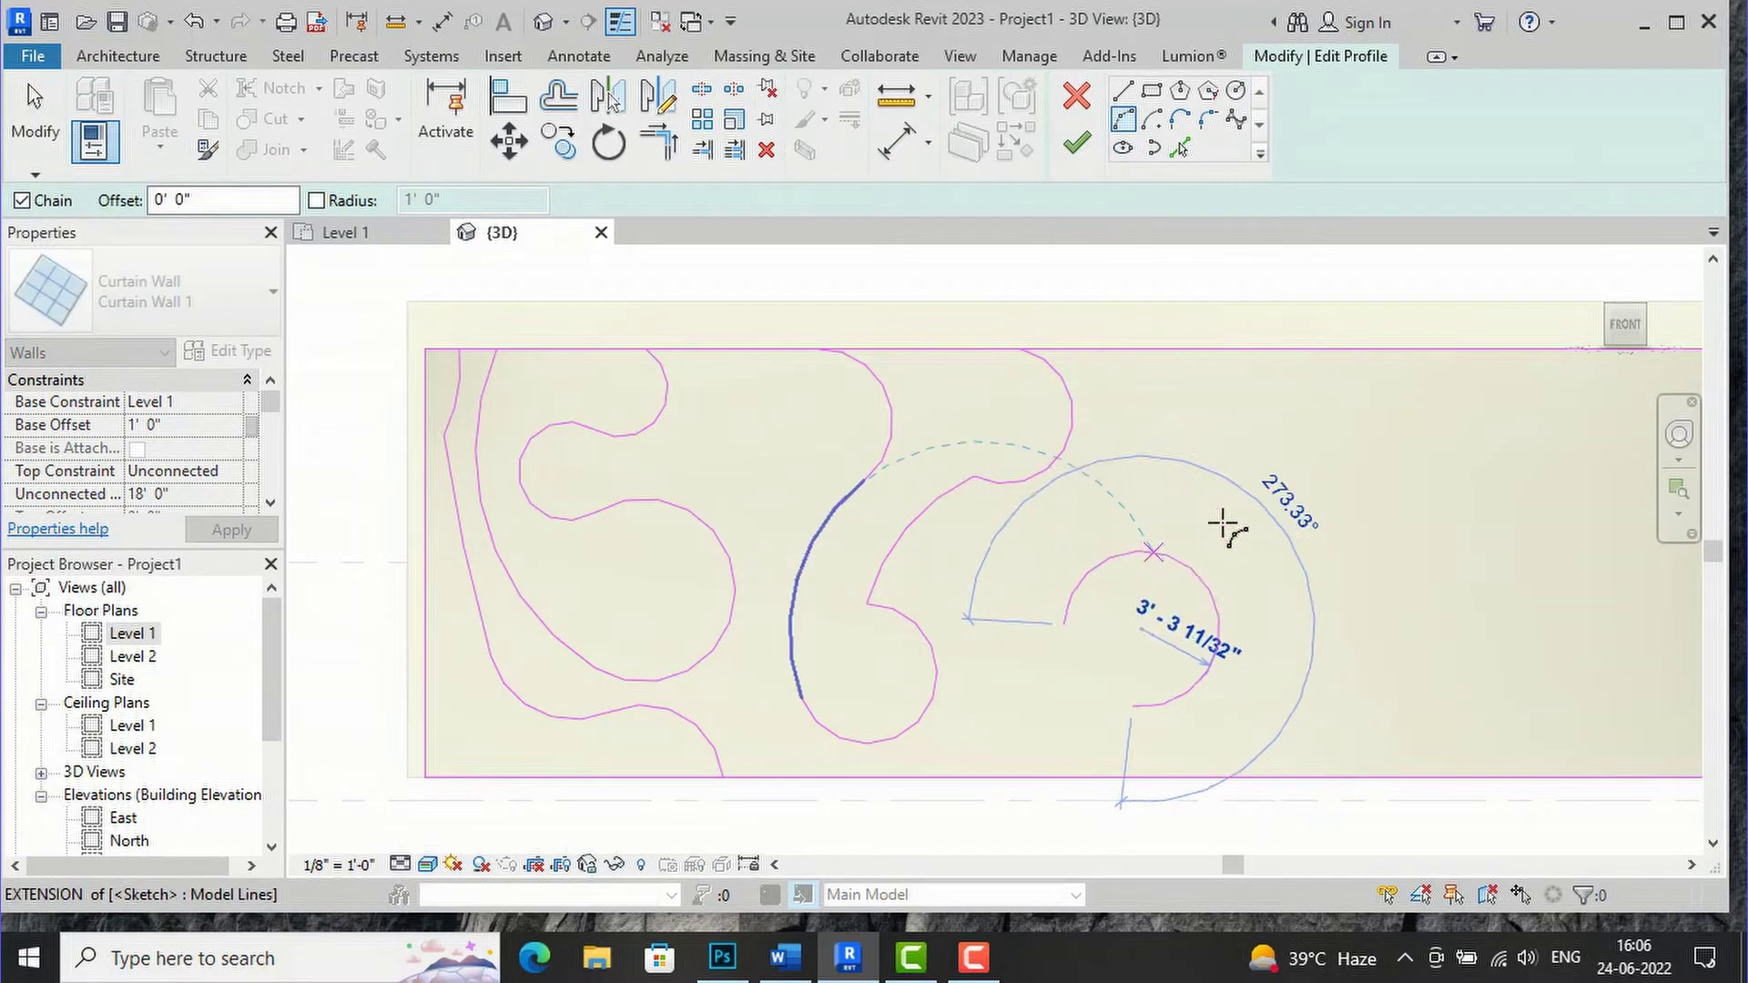
left_click(1174, 662)
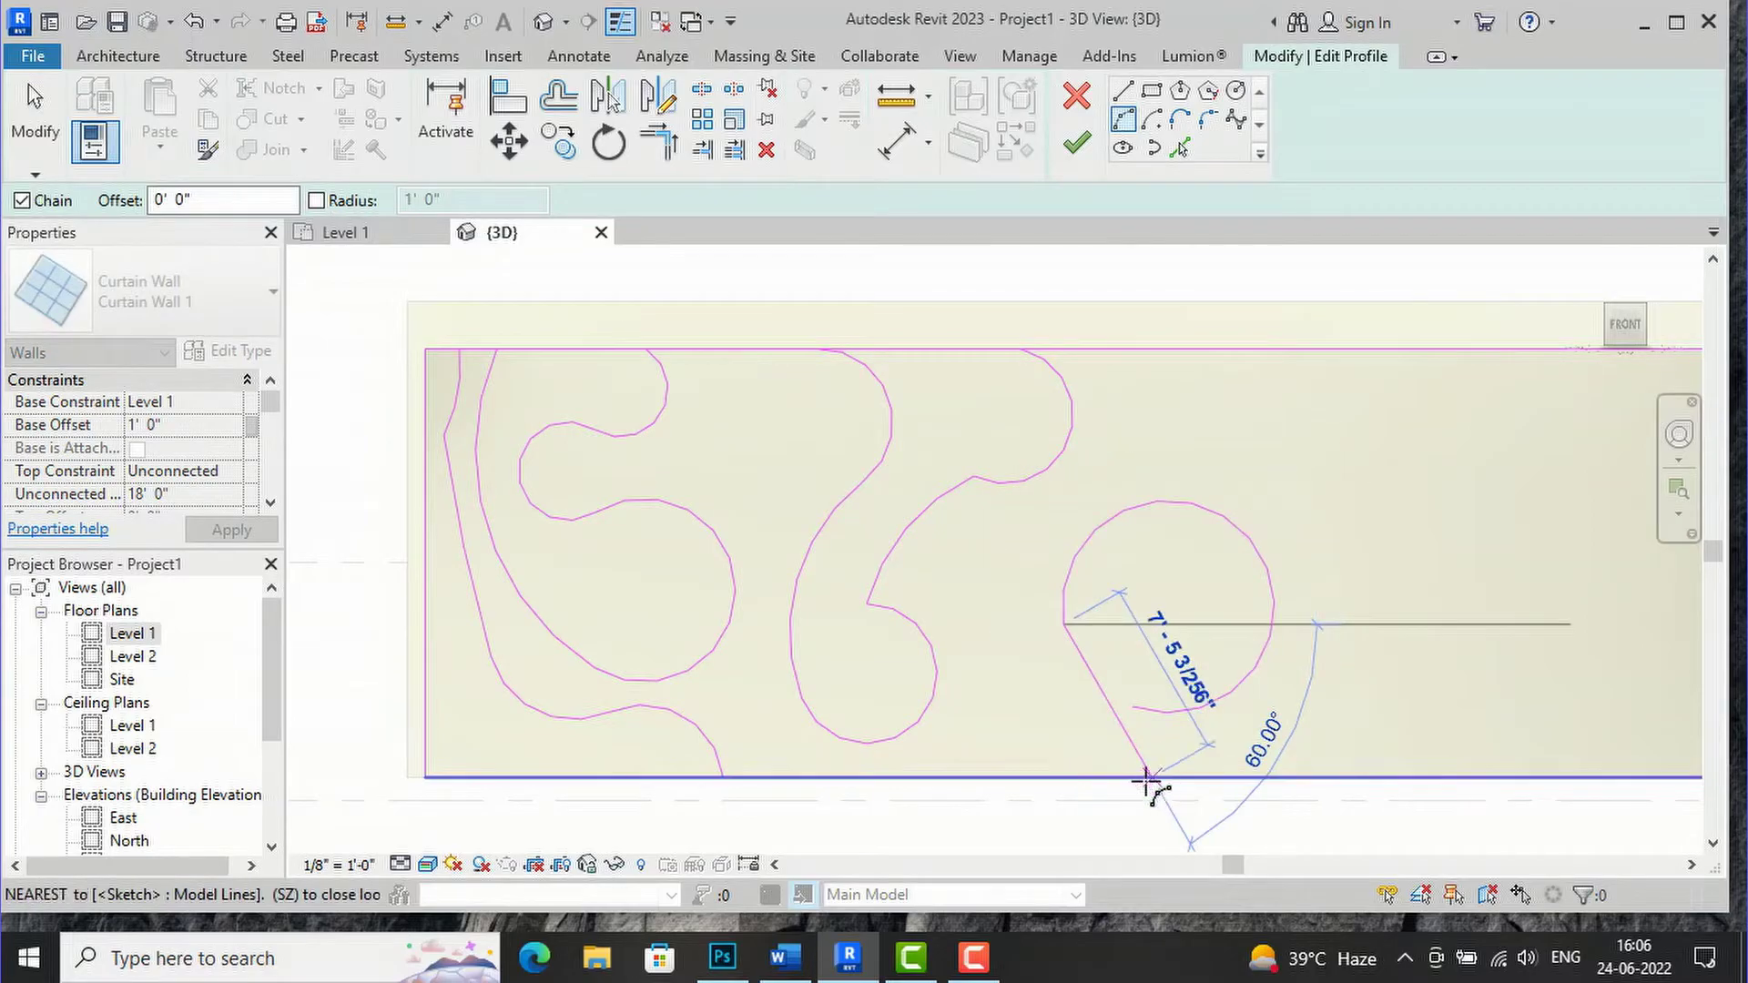
left_click(995, 776)
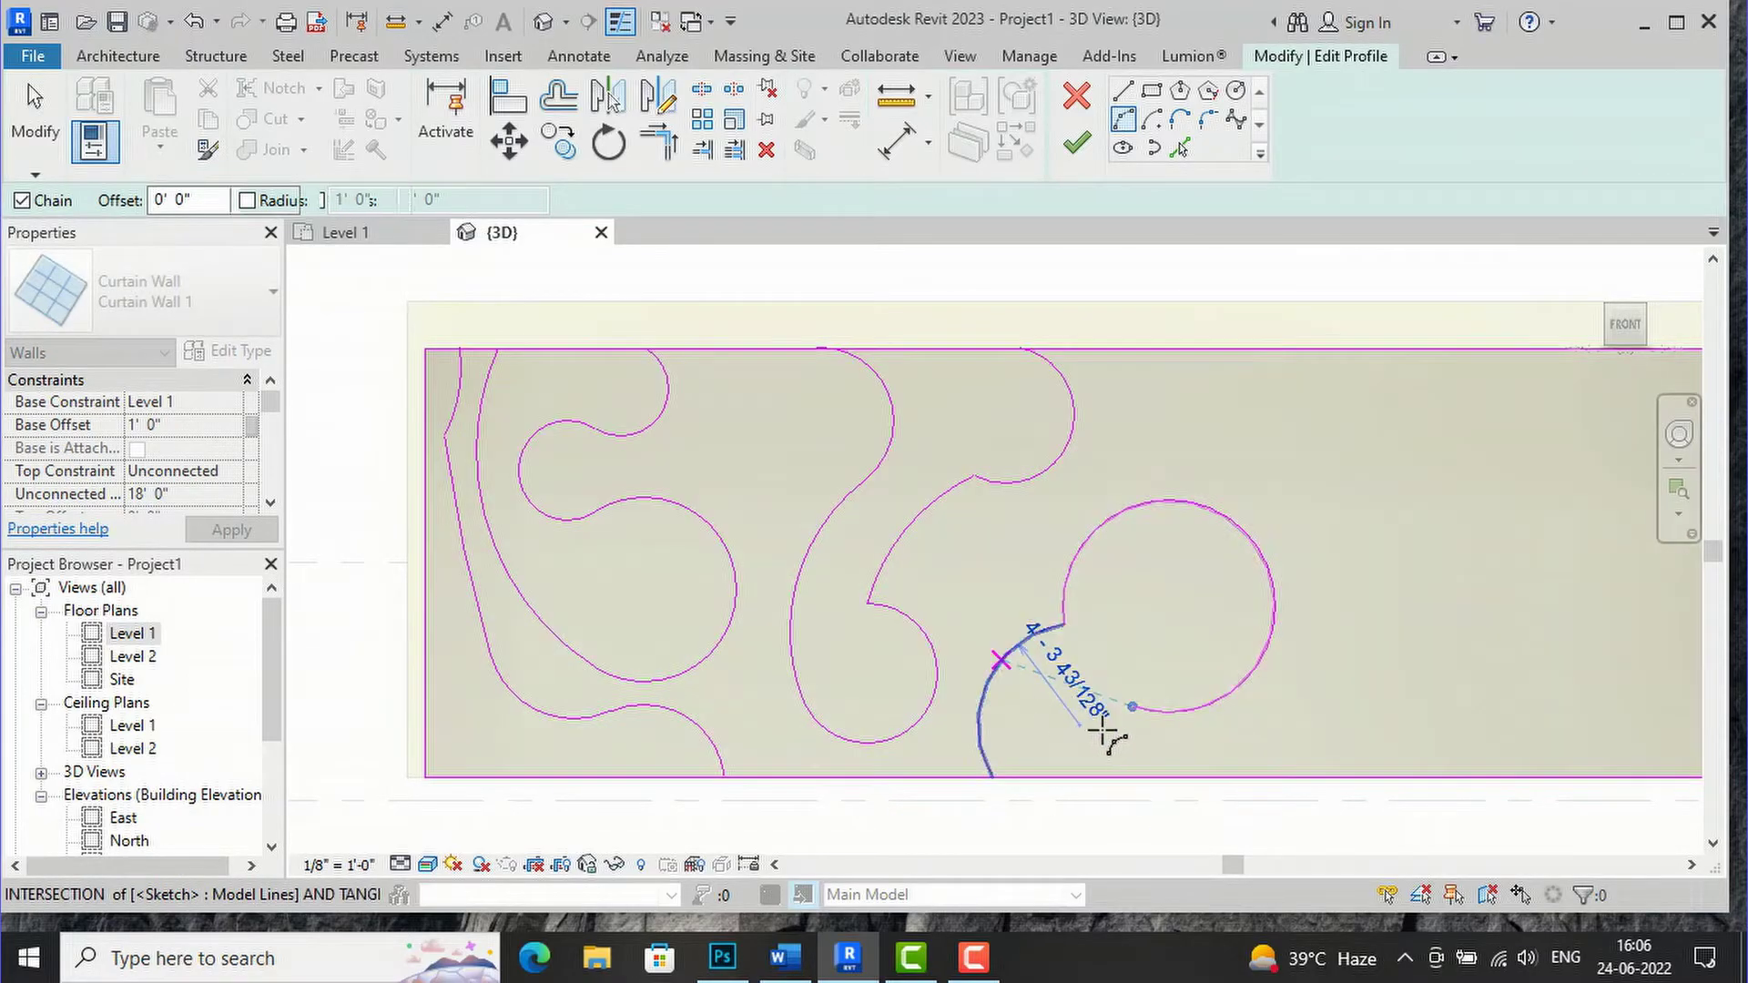
left_click(1104, 731)
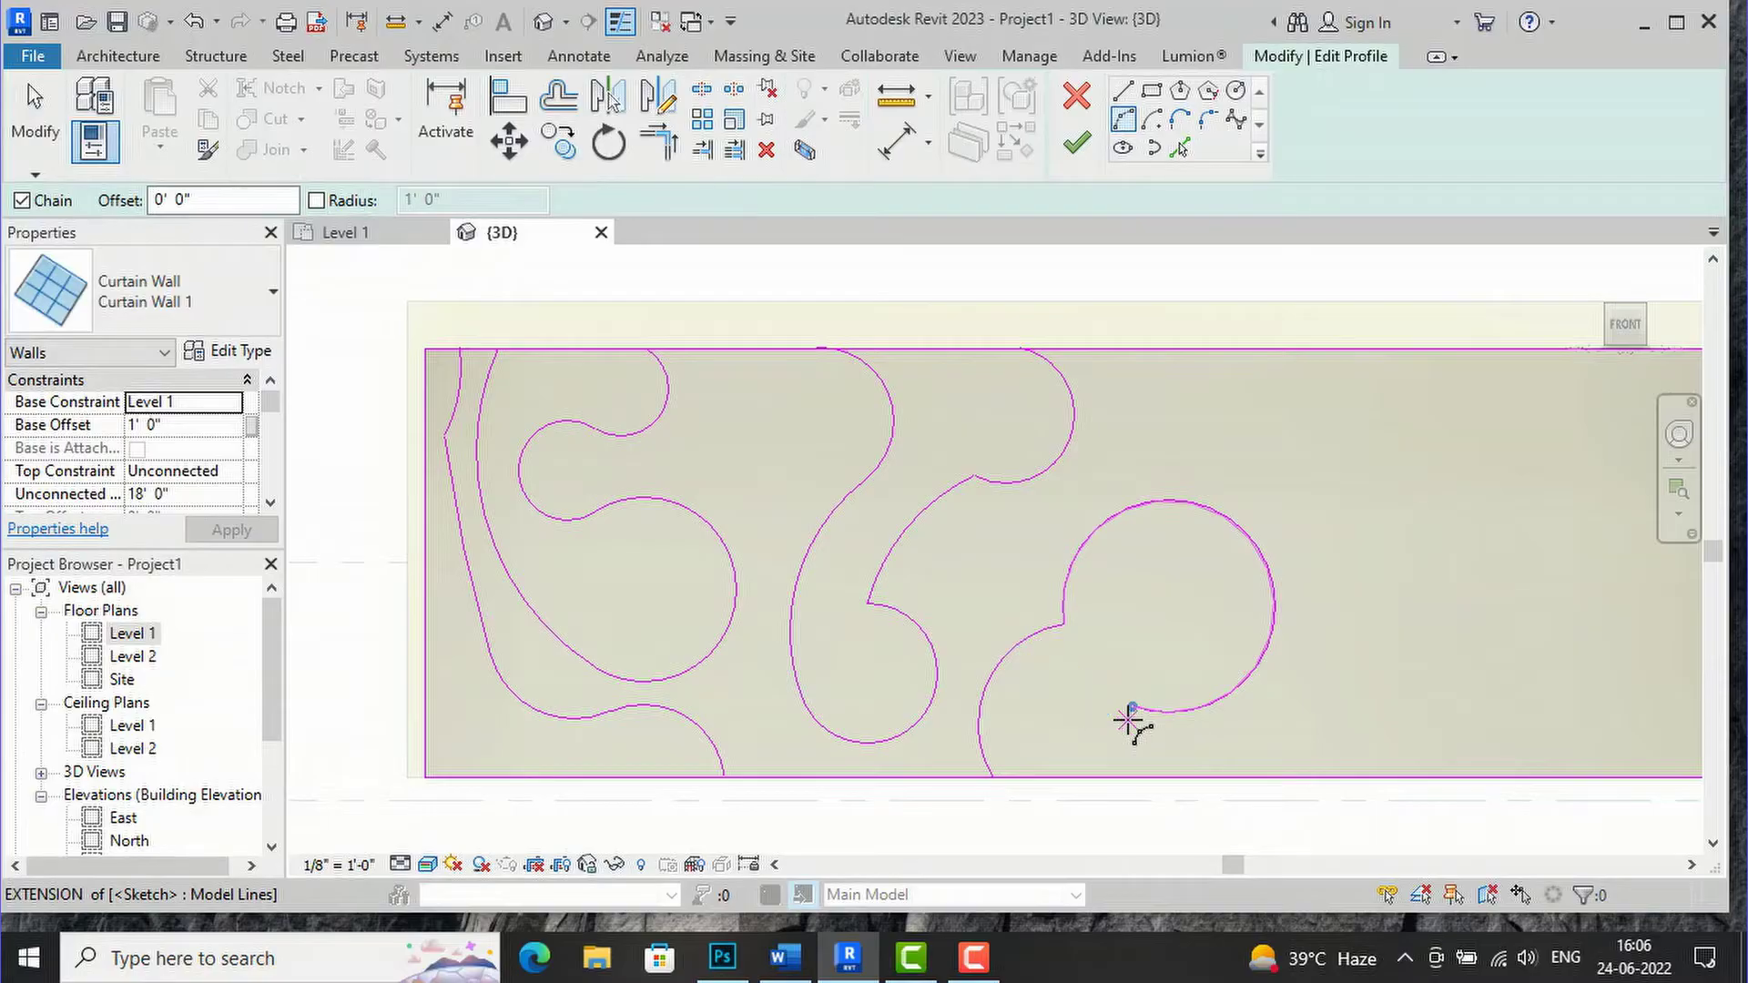
key("Escape")
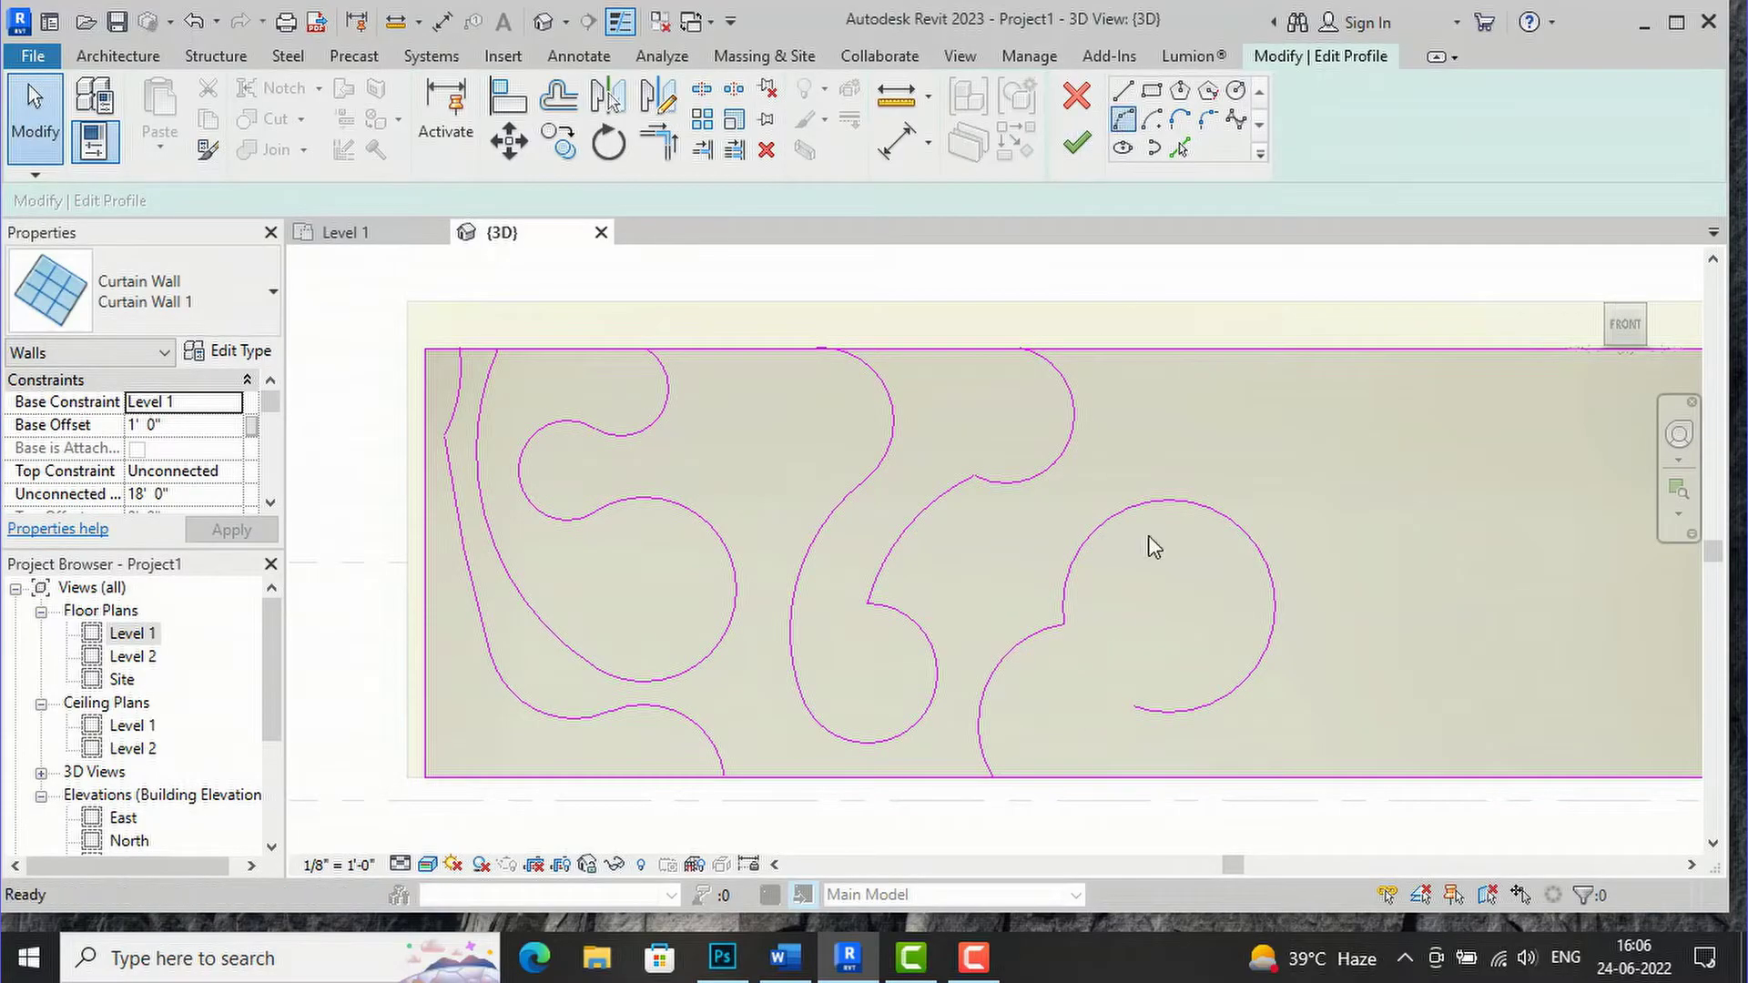
Join the large arc's lower open end to the profile's bottom edge with an arc of about 3' radius
key("Return")
left_click(1134, 709)
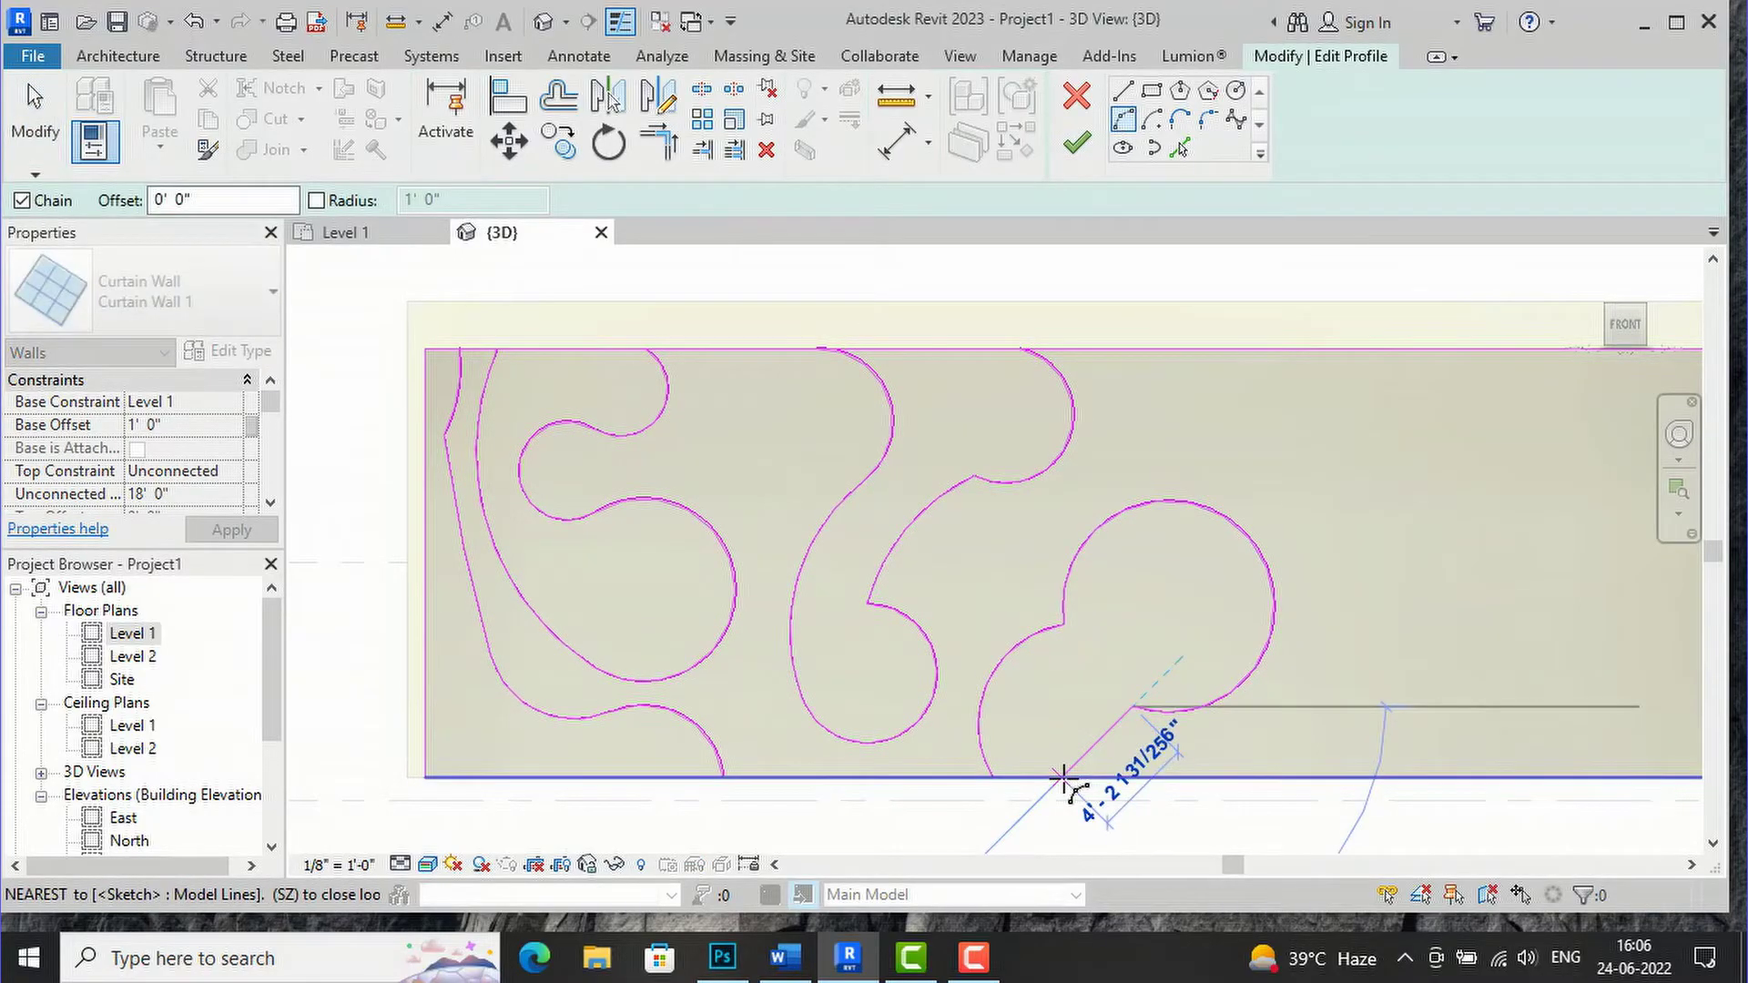
left_click(1063, 782)
scroll(1064, 701, "up", 4)
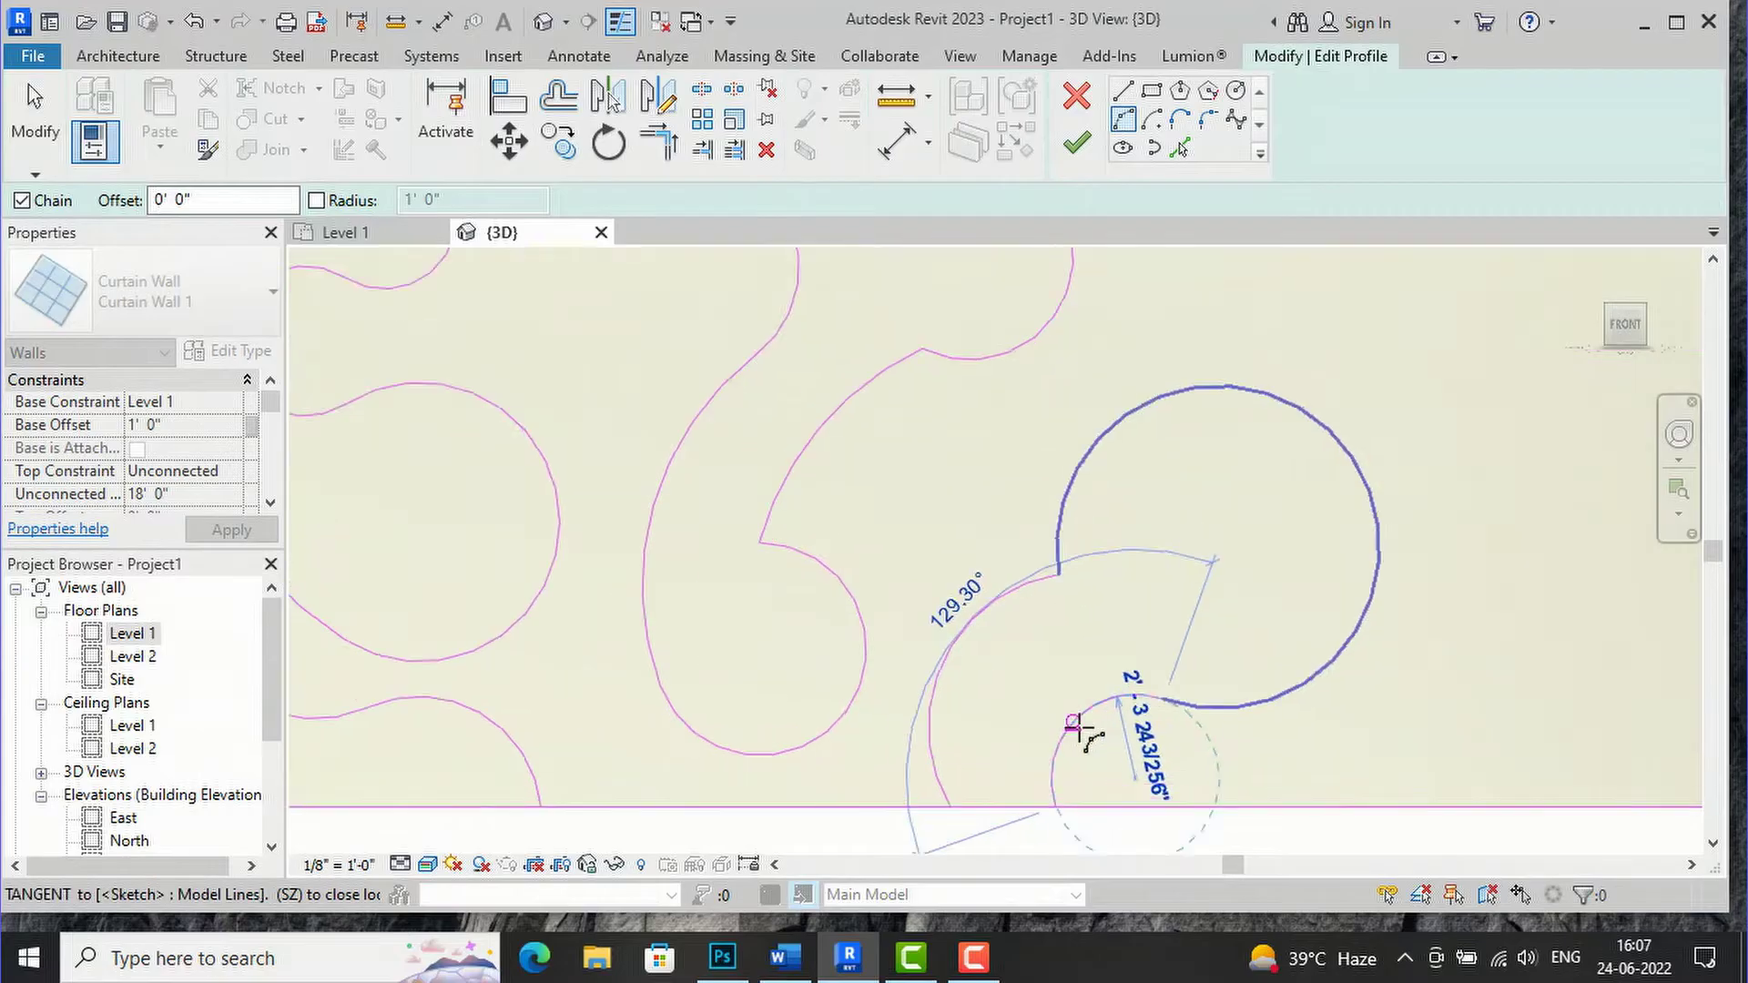
left_click(1157, 756)
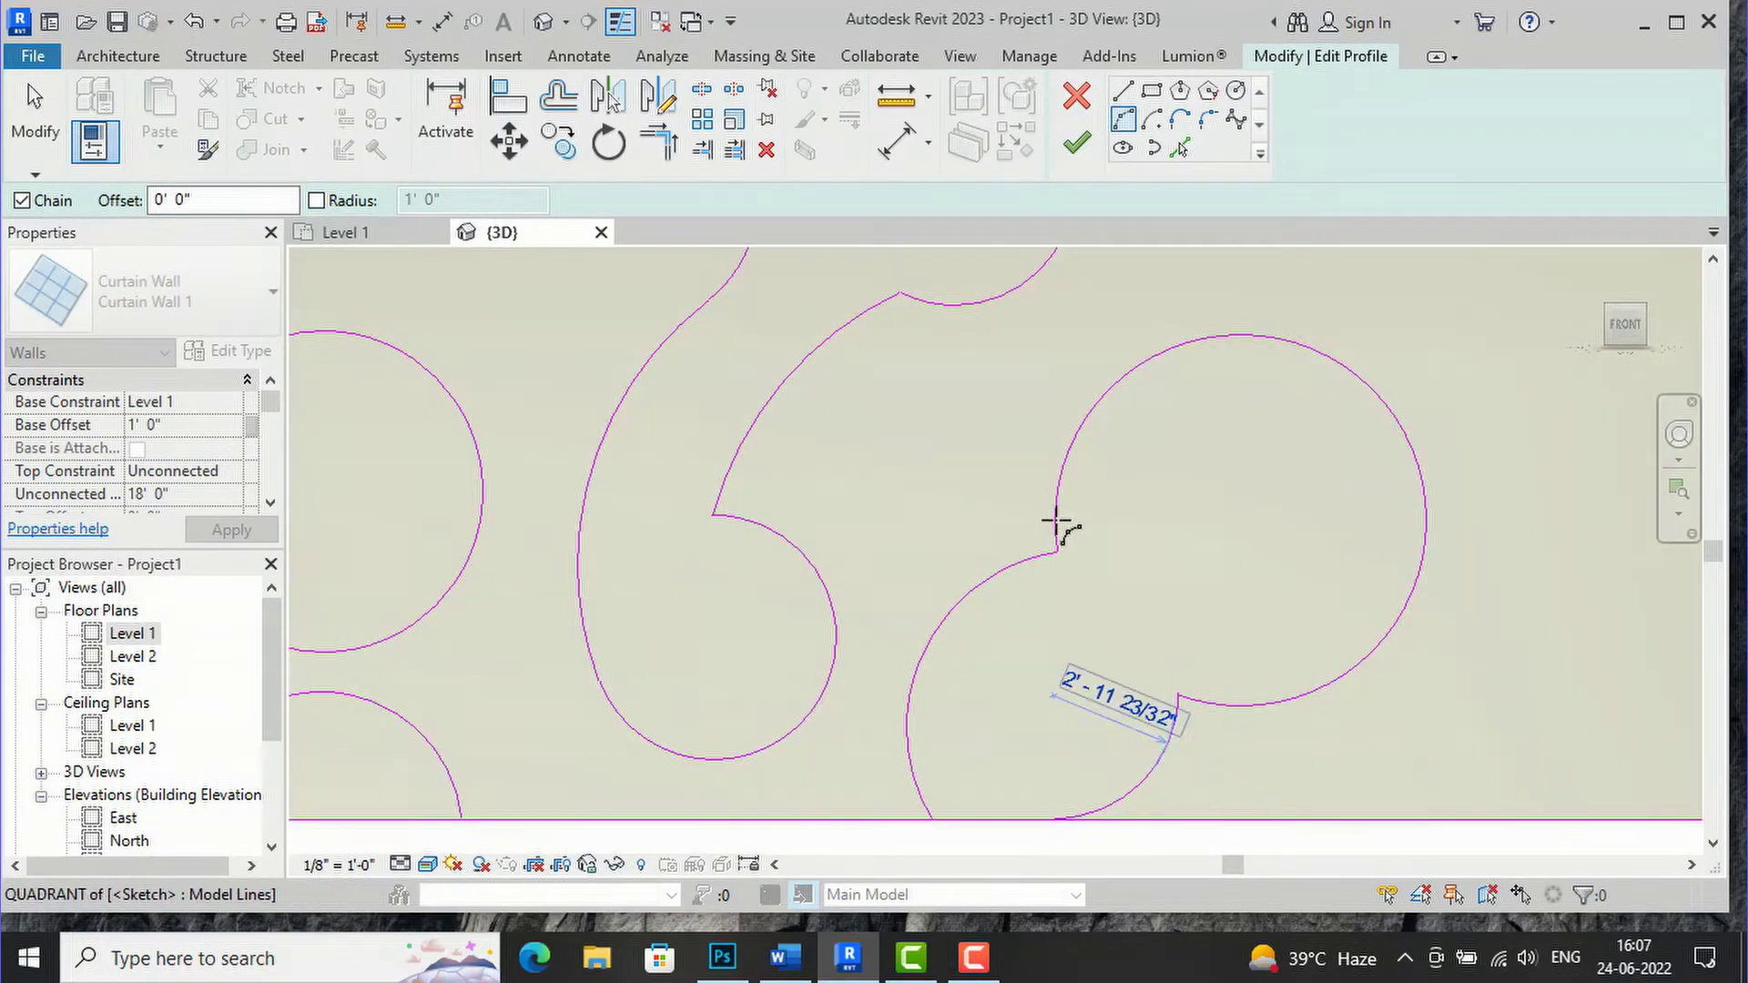
Right of the third shape, sketch a right-bulging arc of about 4' 7" radius from the bottom edge, then a left-bulging arc of about 3' 7" radius
key("Escape")
key("Escape")
scroll(683, 554, "down", 6)
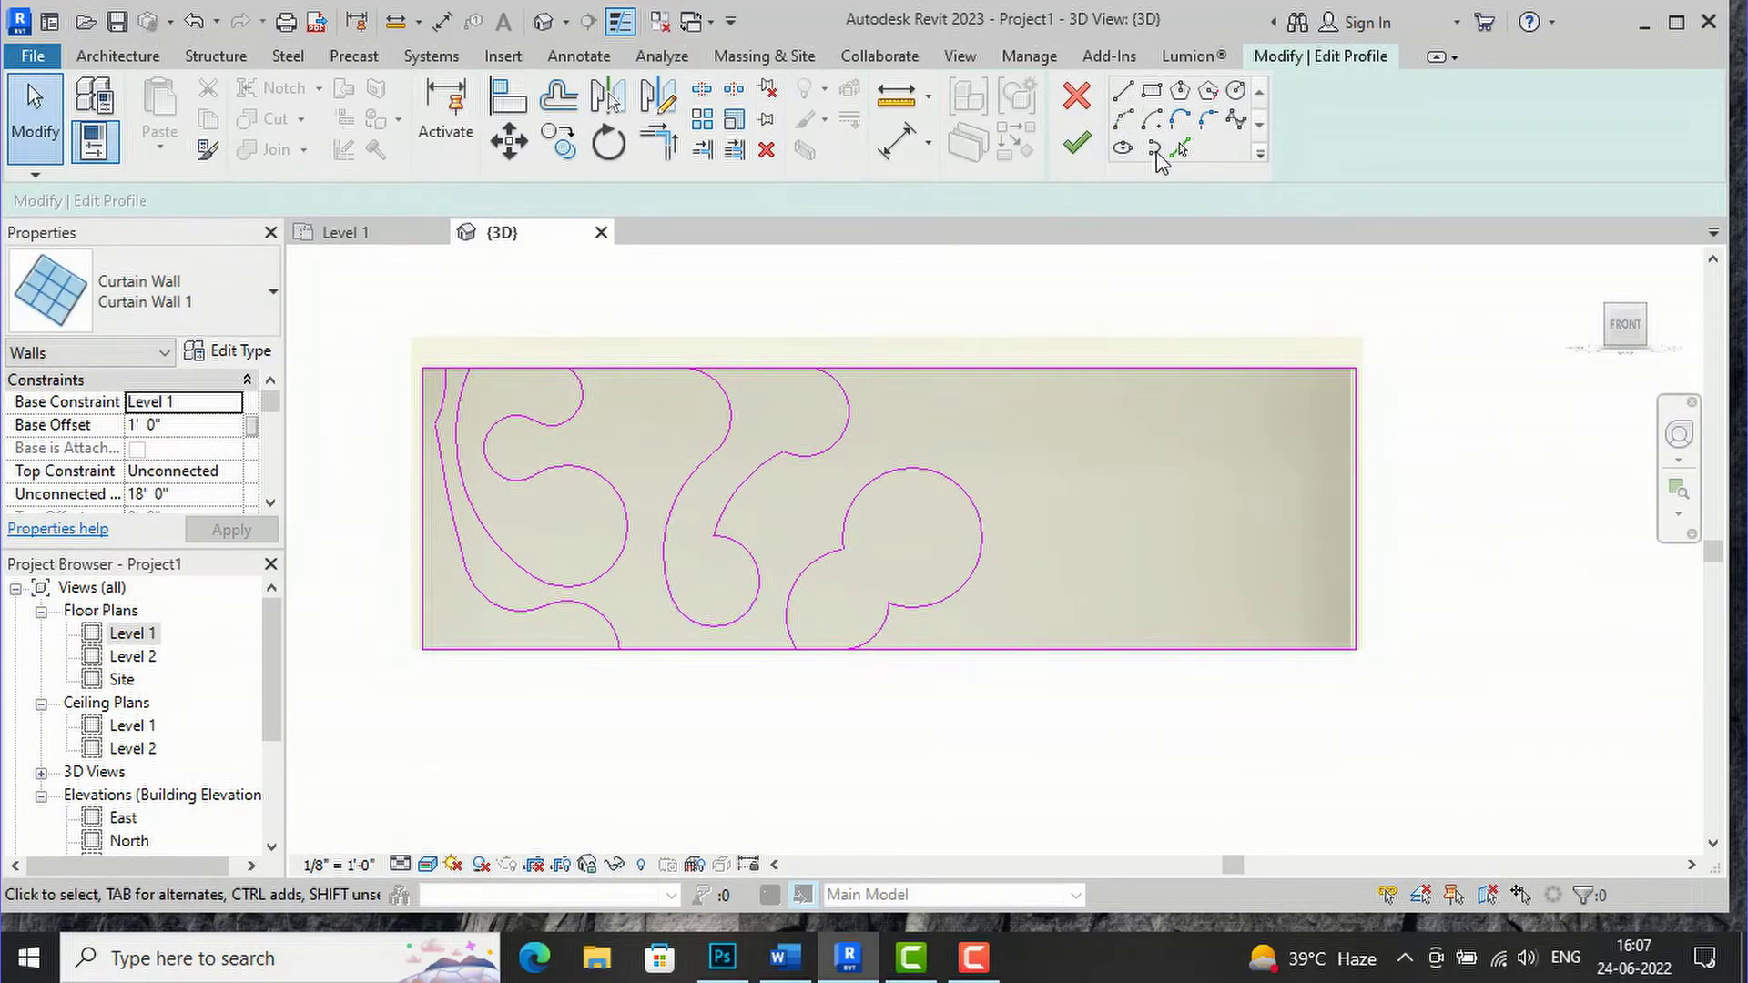
left_click(1124, 119)
left_click(1119, 648)
left_click(1081, 543)
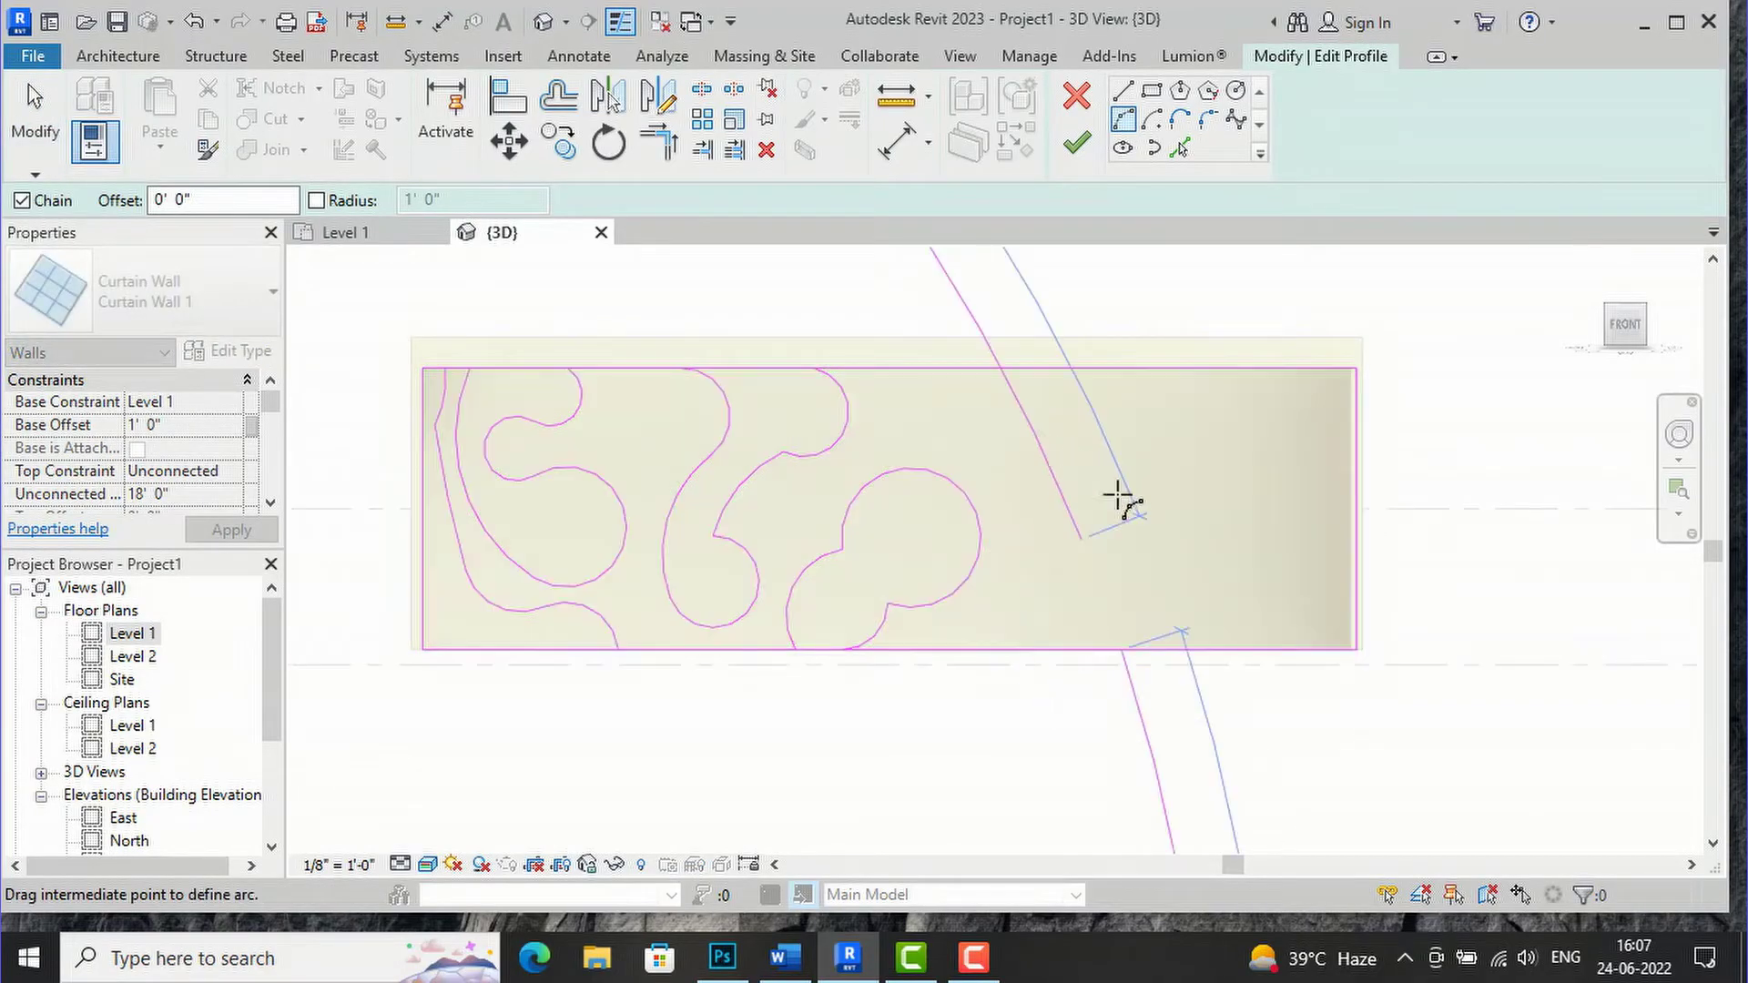
left_click(1207, 546)
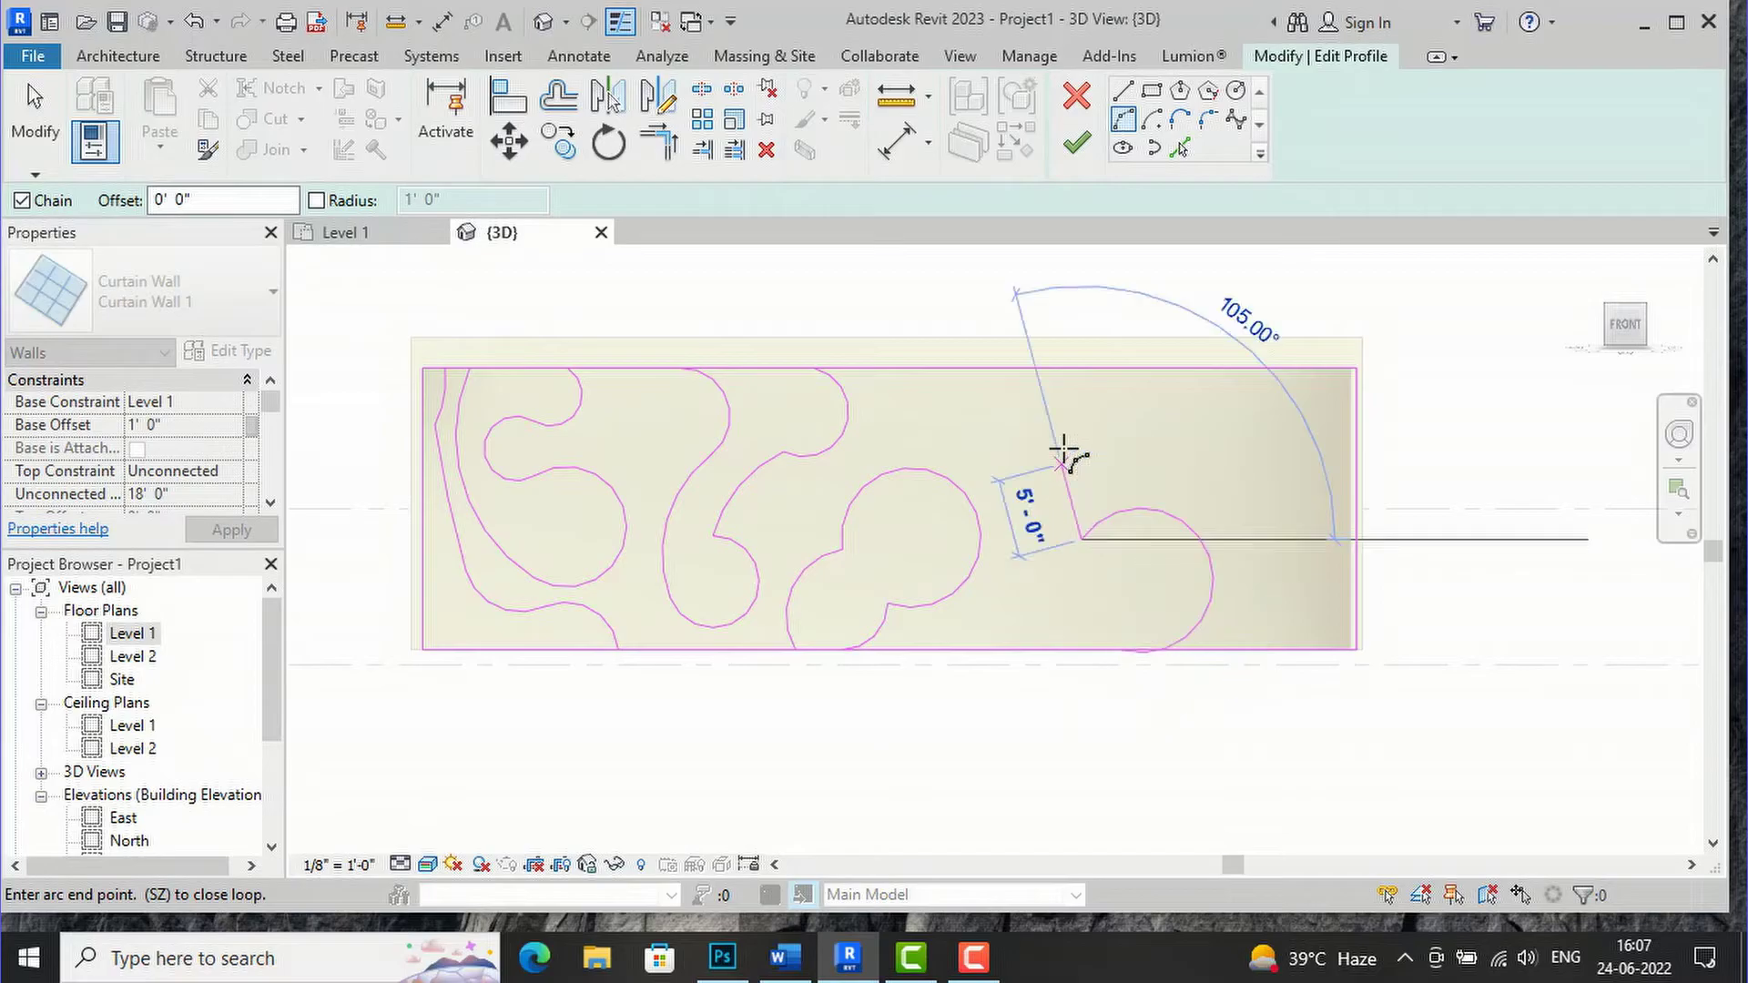
left_click(1063, 439)
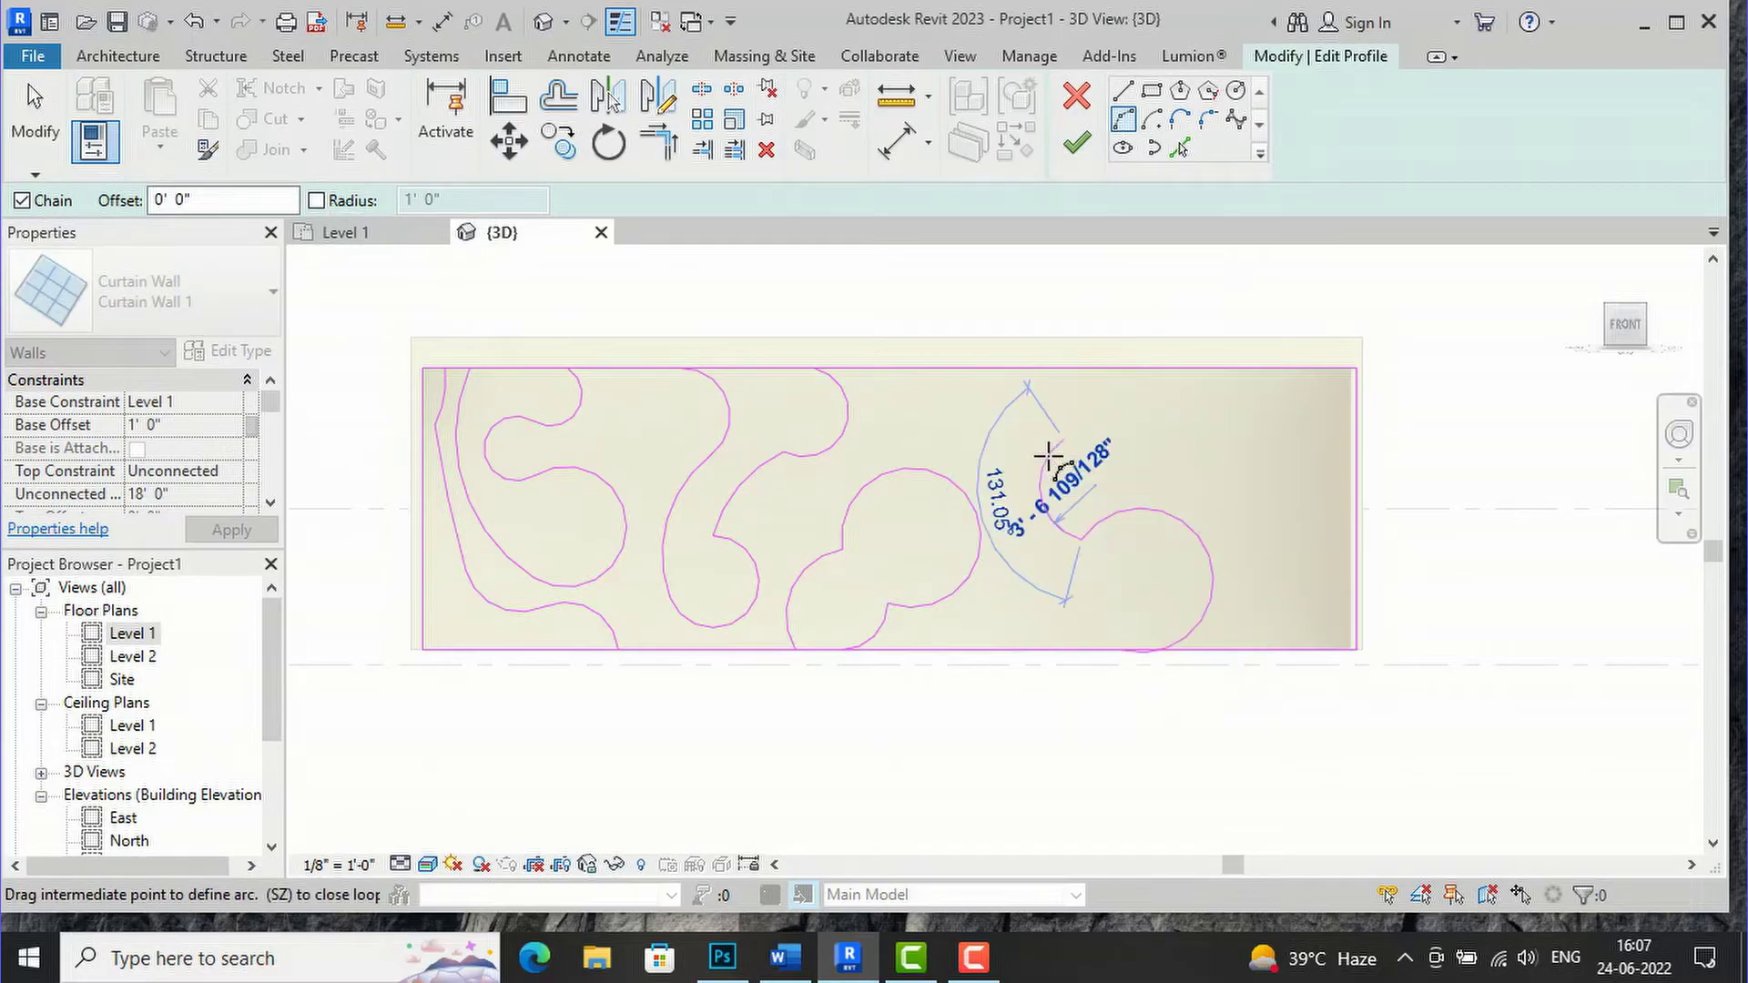
left_click(1049, 455)
Continue the fourth shape with a downward-bowing arc of about 6' 6" radius and a right-bulging arc of about 2' 3" radius ending on the top edge
left_click(1198, 441)
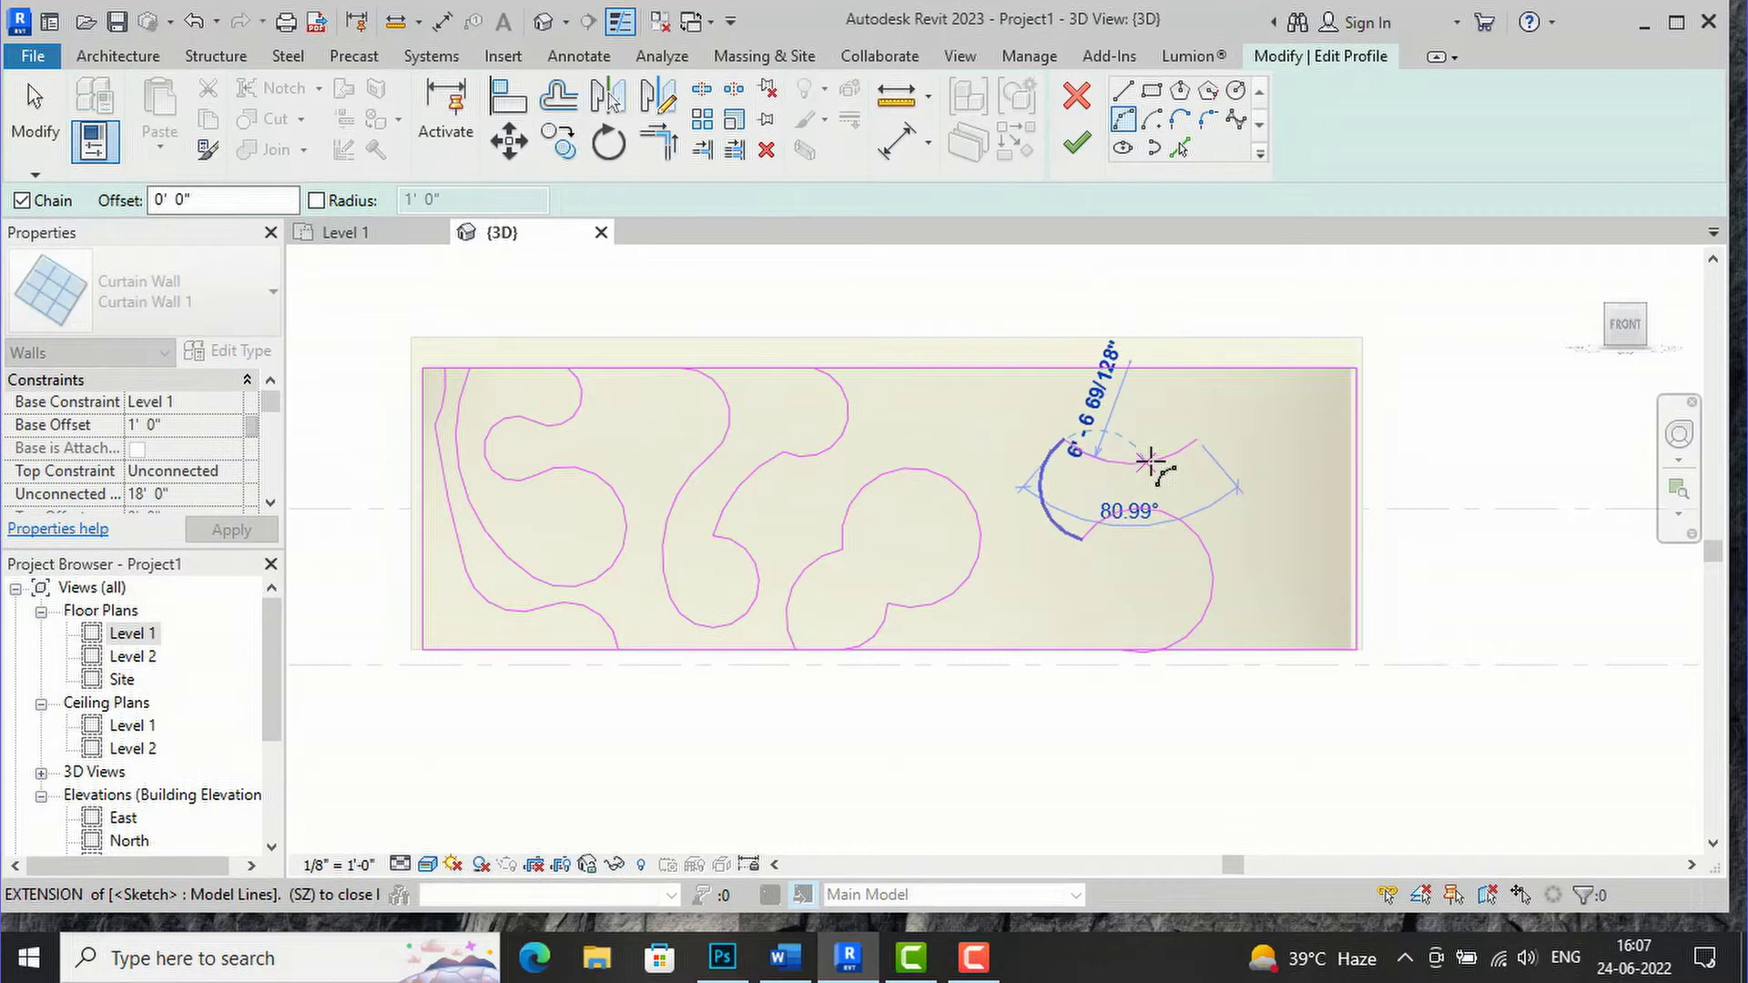
left_click(1198, 407)
scroll(1192, 382, "up", 2)
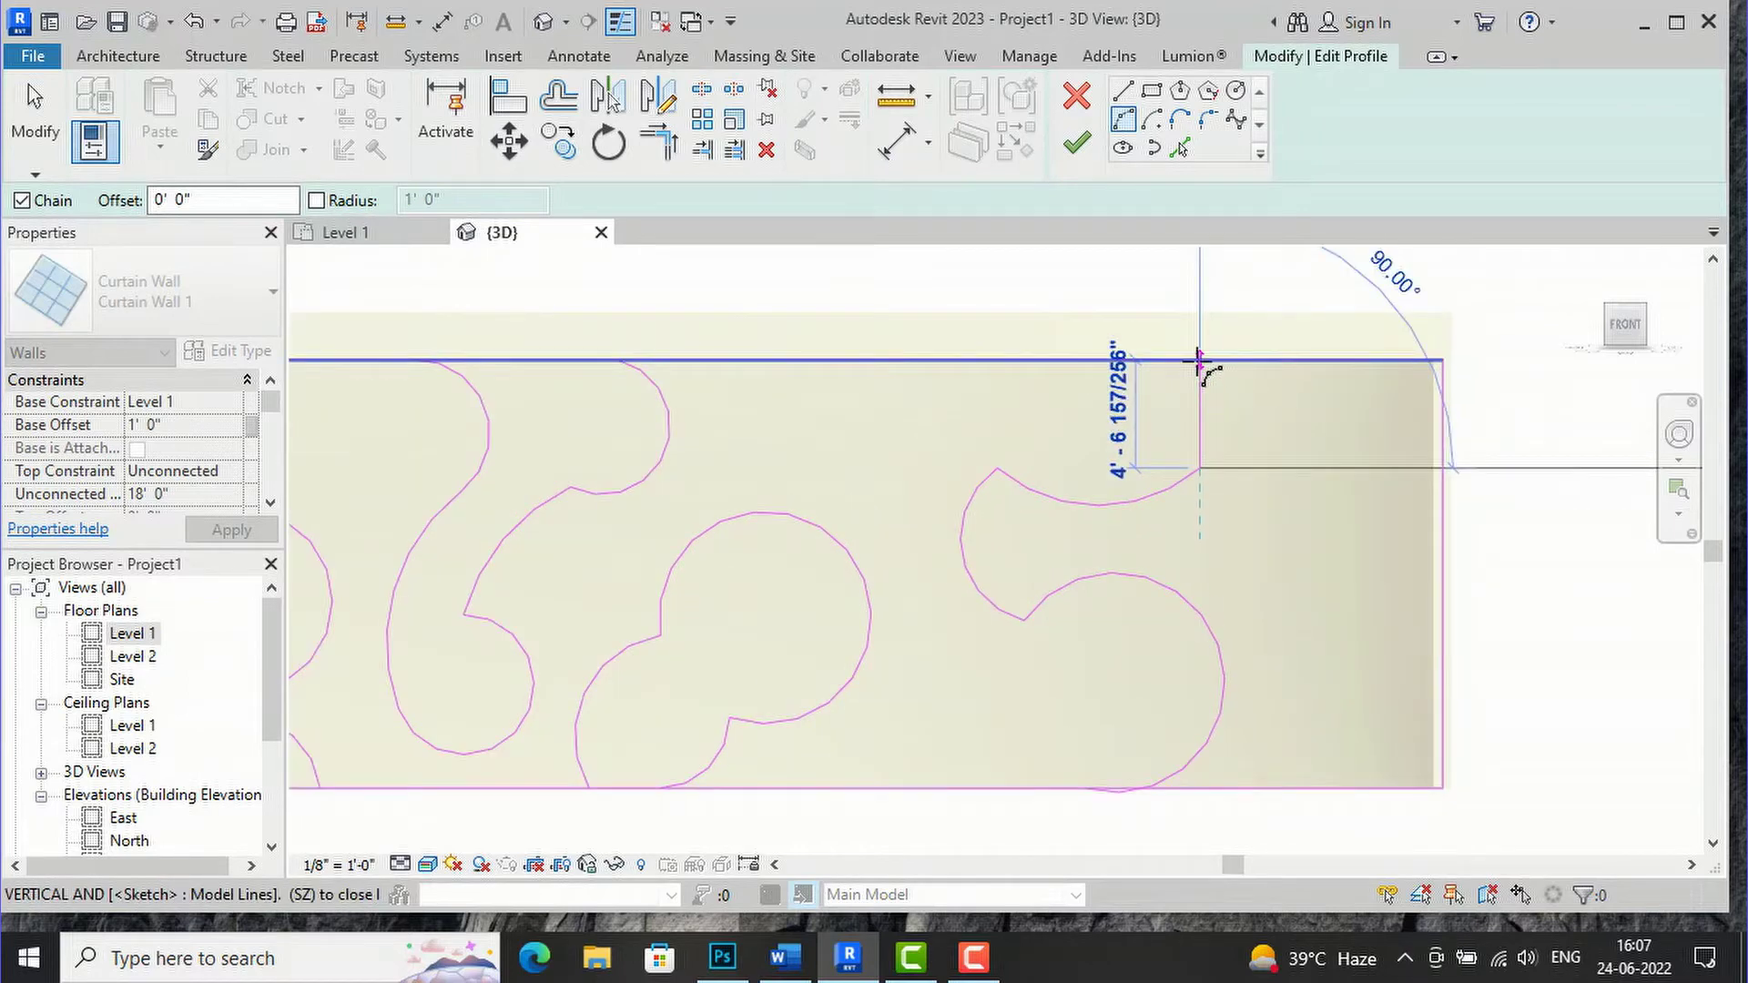
left_click(1198, 361)
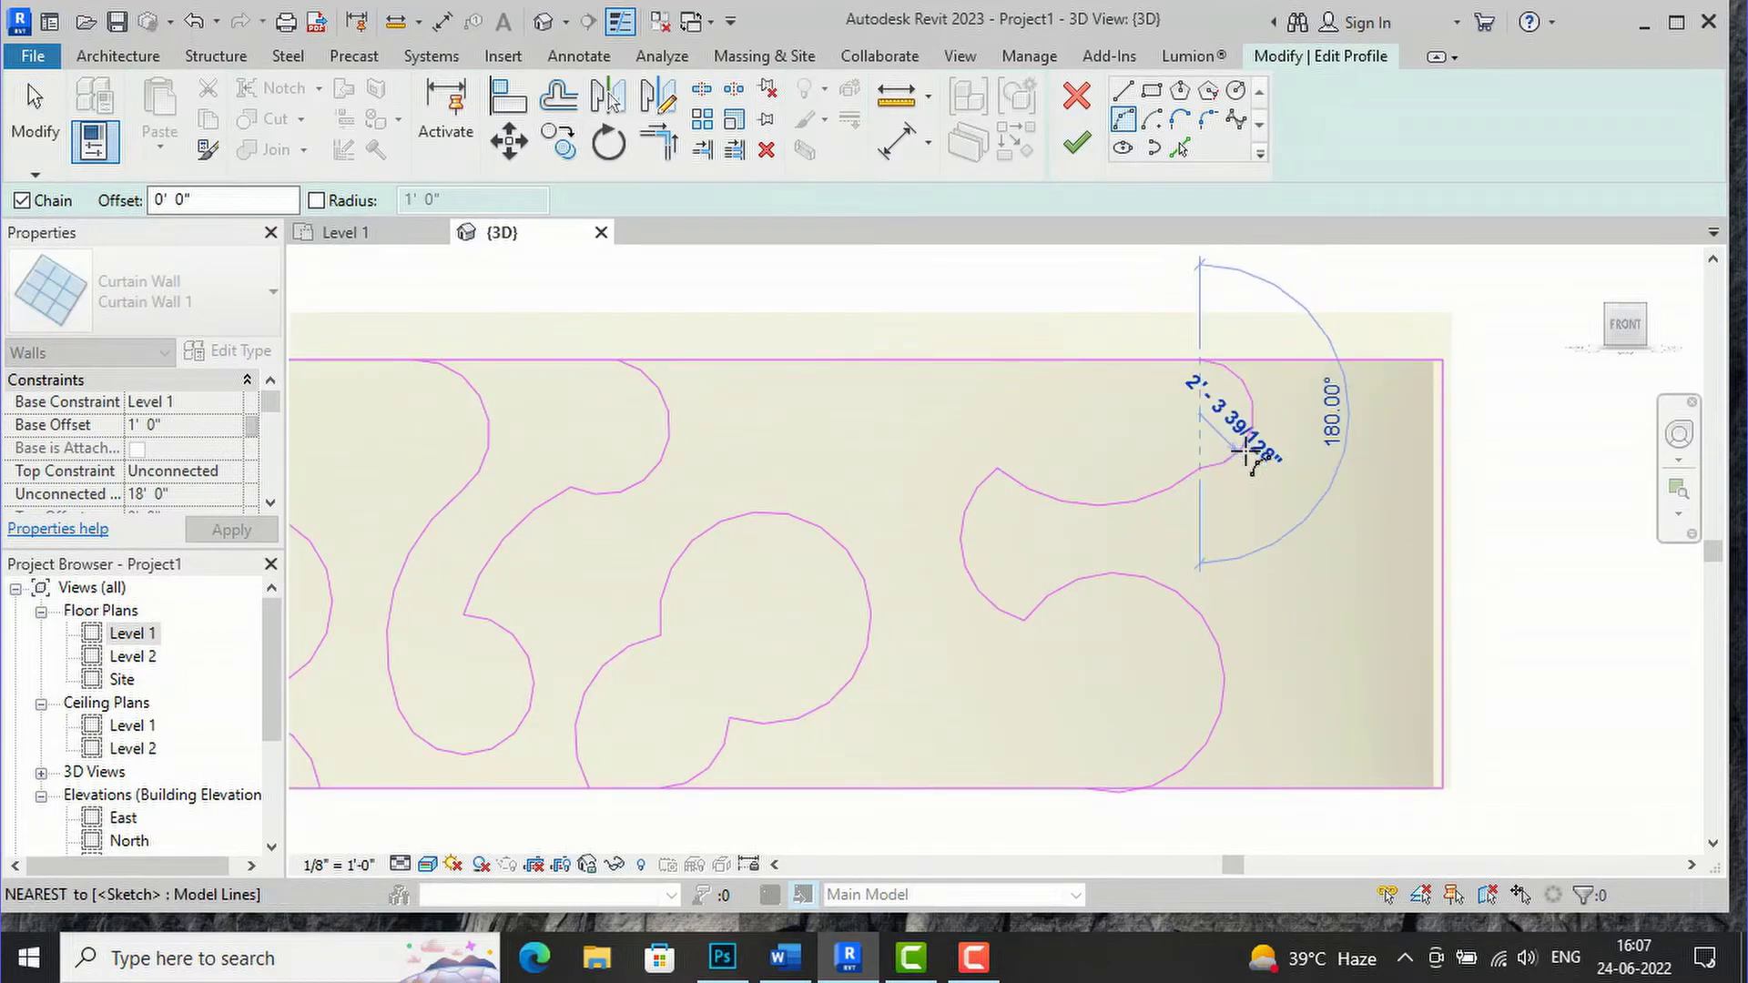
left_click(1245, 449)
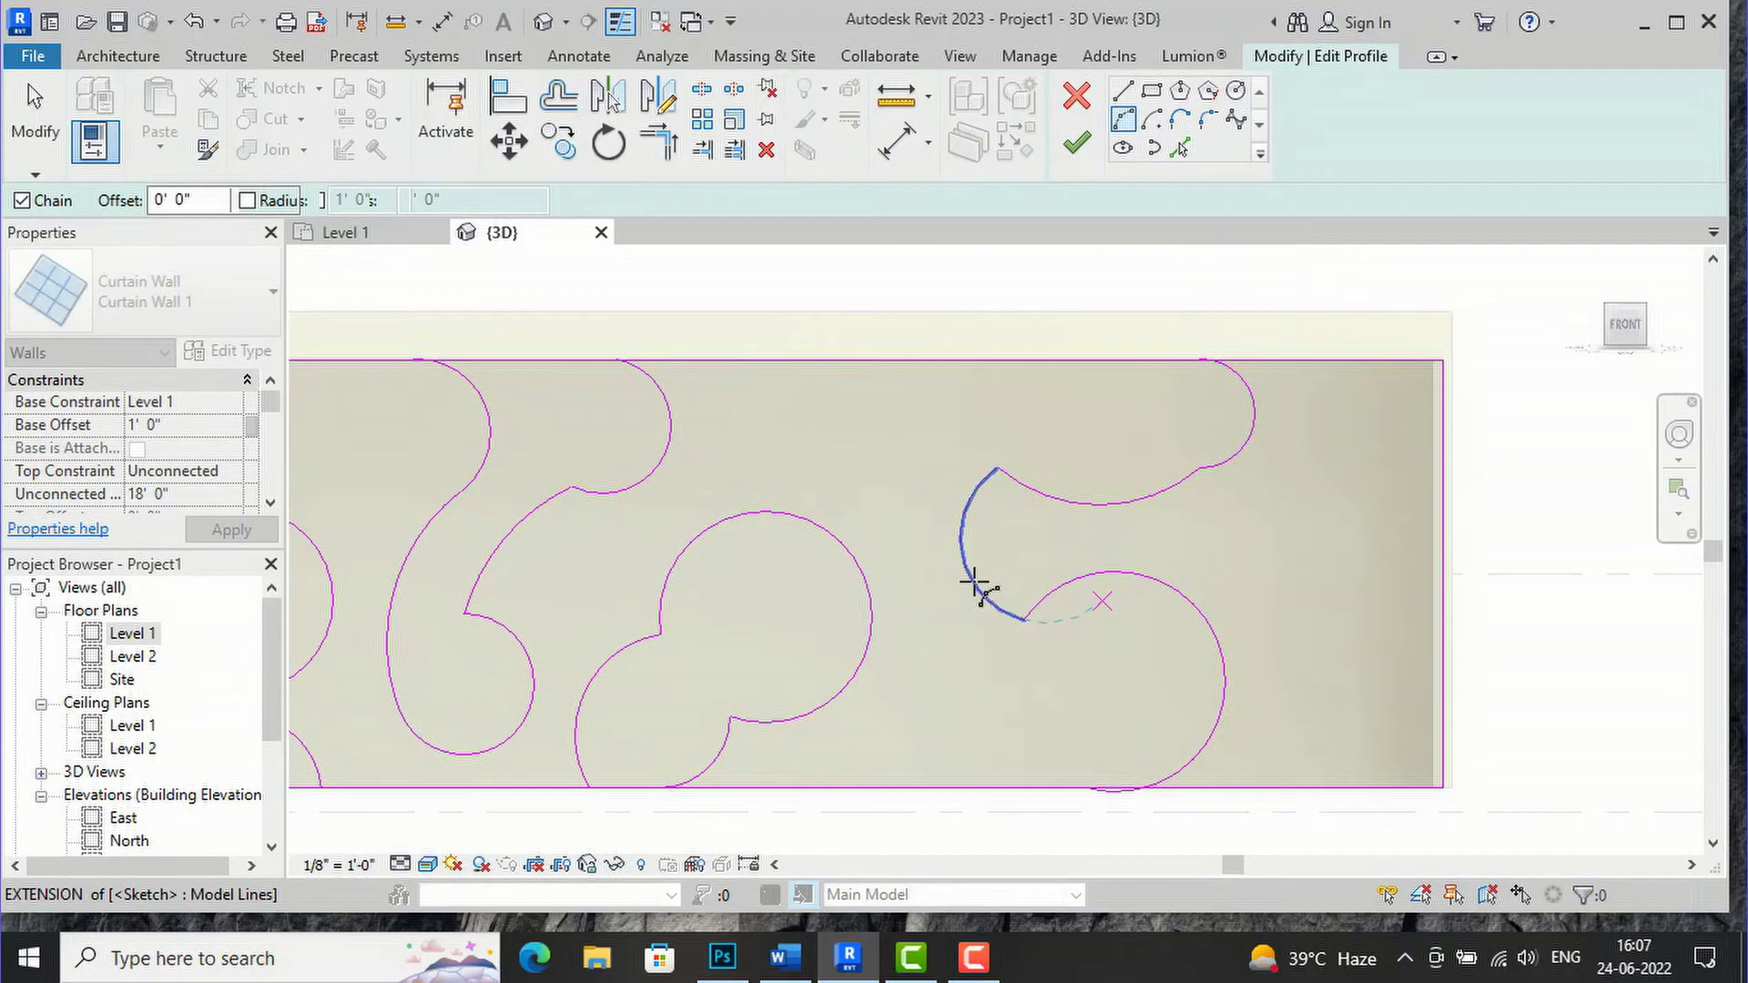
Sketch two chained arcs left of the fourth shape, from the bottom edge to just below the top edge, the upper one spanning about 10'
left_click(990, 789)
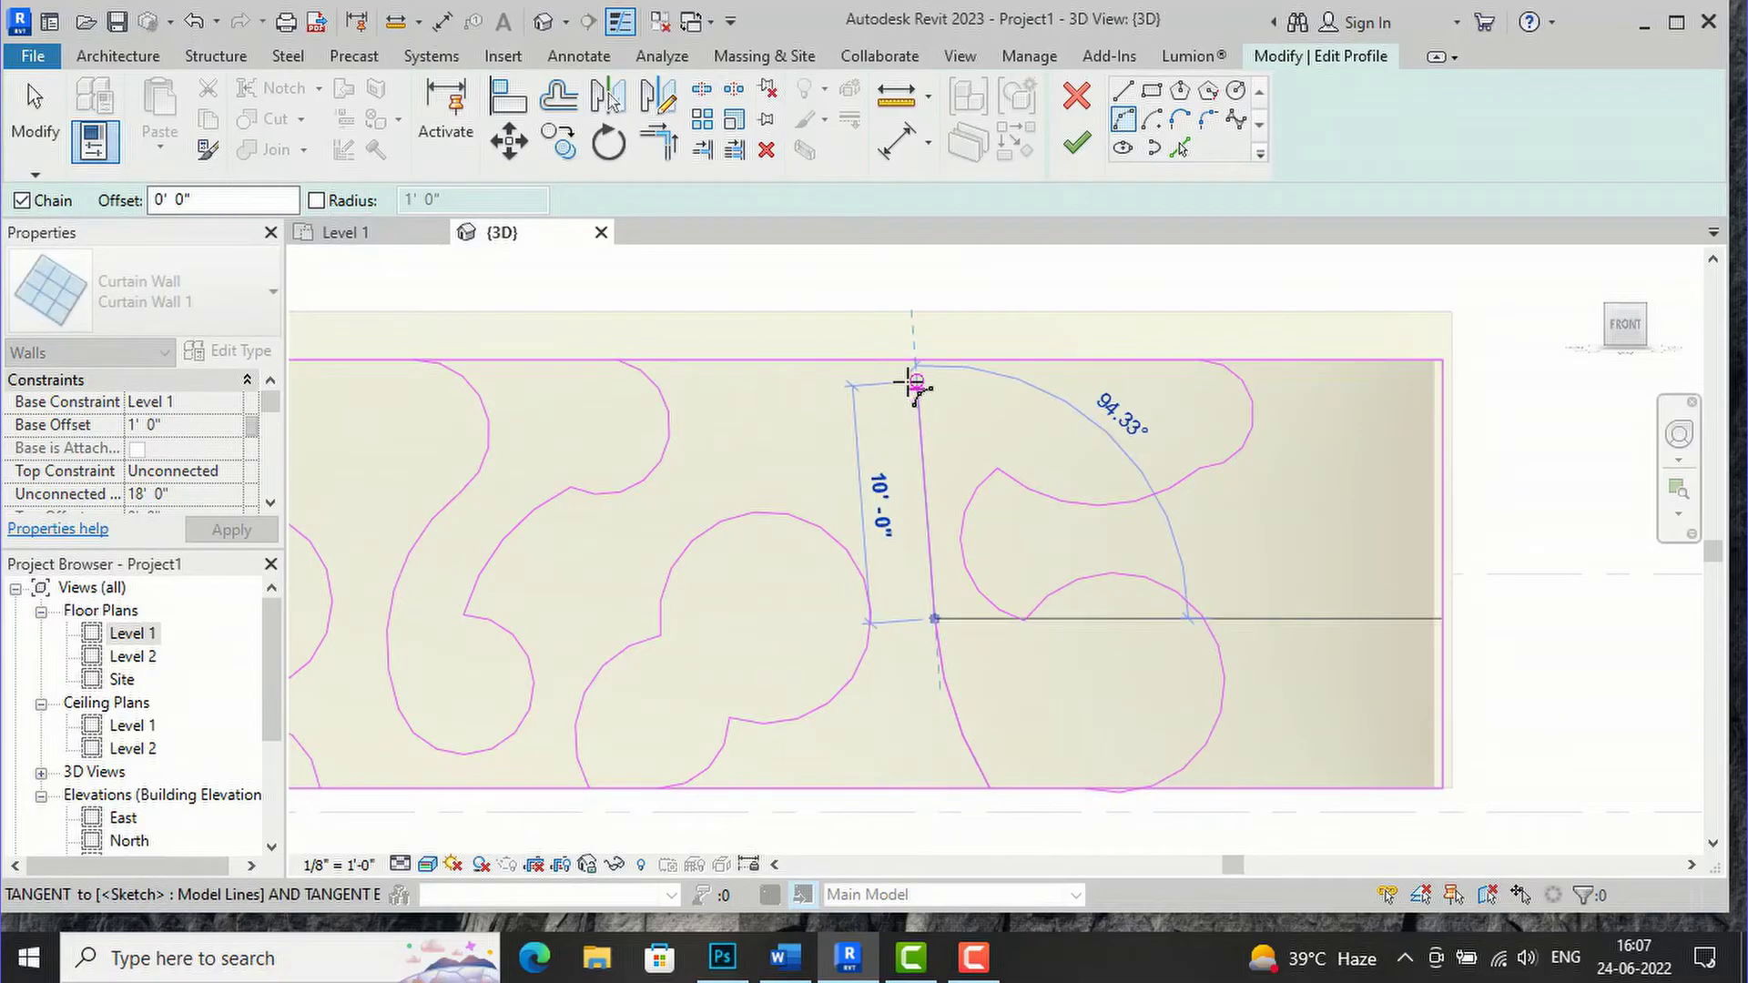
left_click(915, 384)
left_click(922, 364)
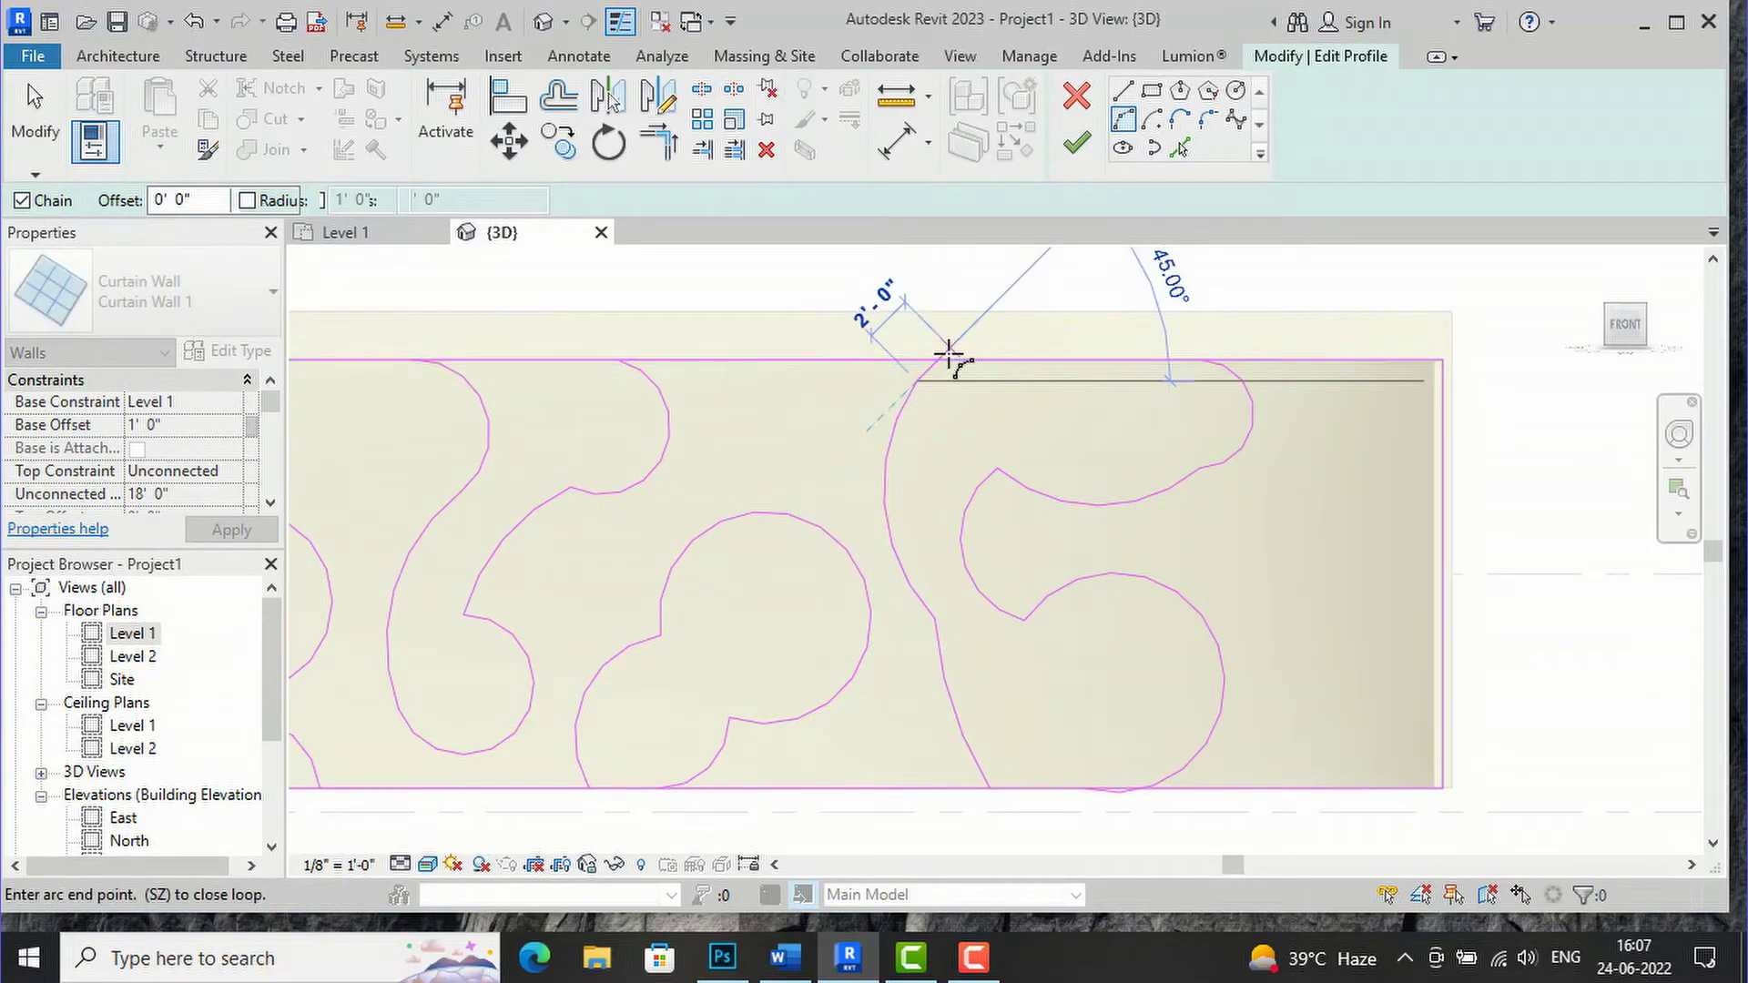
key("Escape")
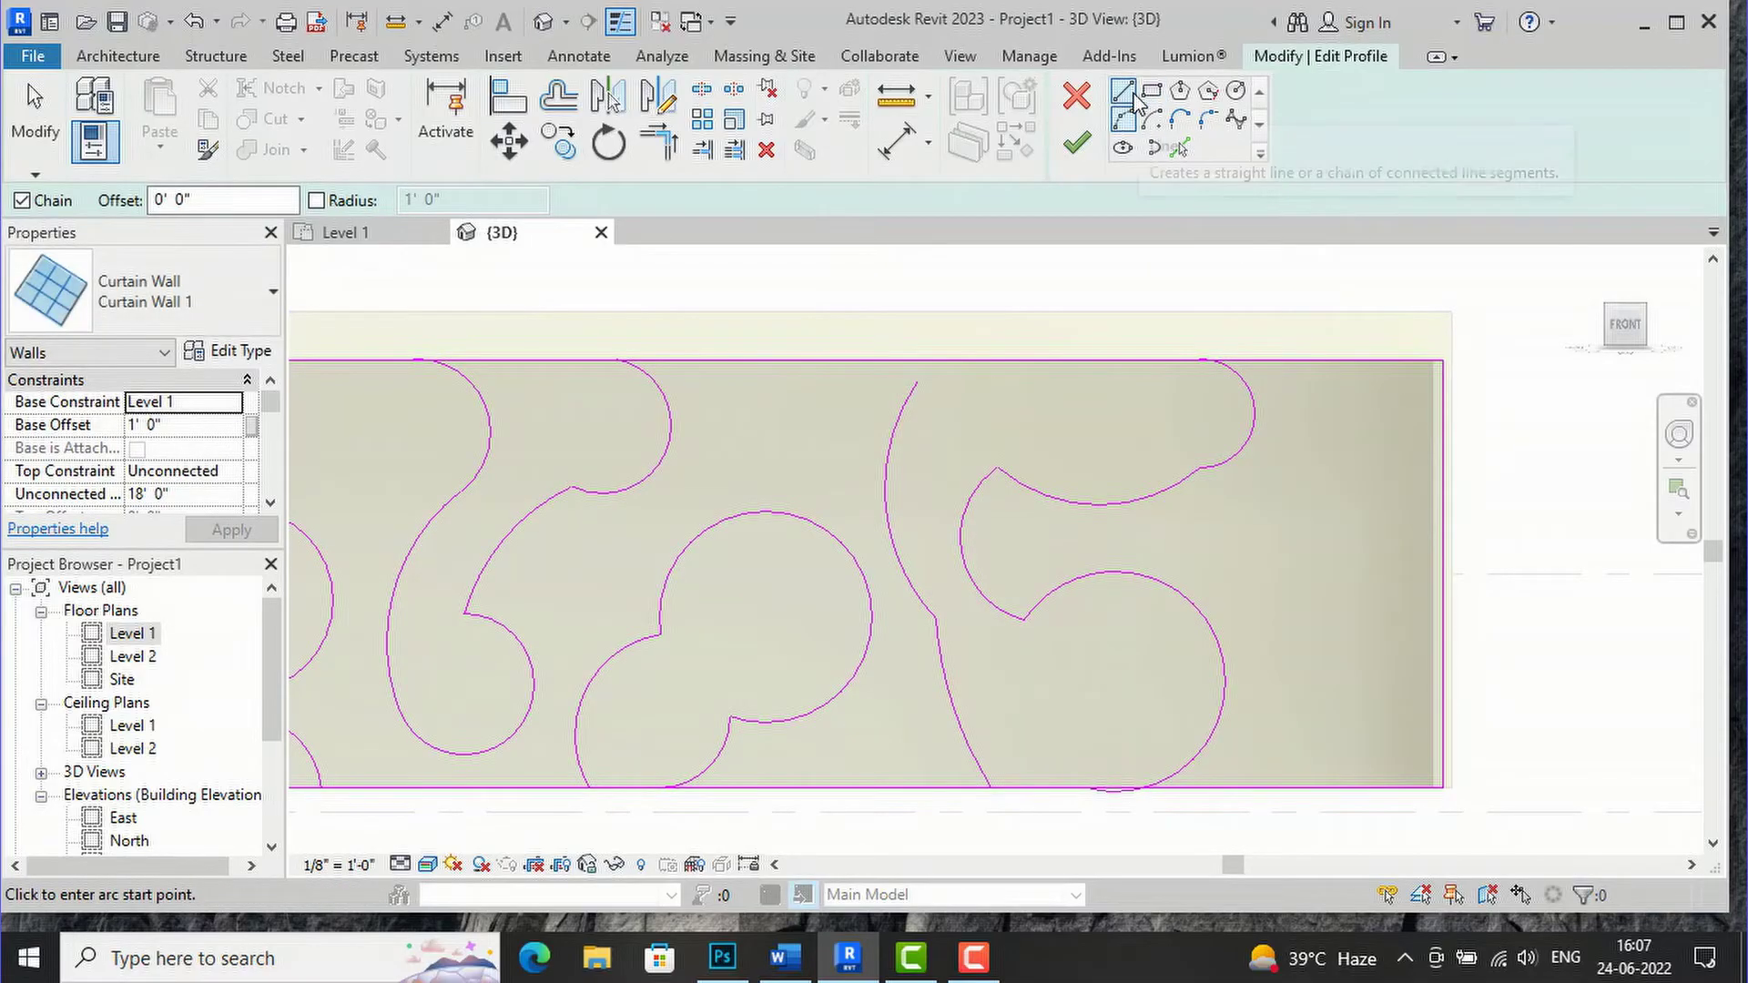
Near the profile's right end, sketch a left-bulging arc down from the top edge, followed by a small loop arc of about 1' 7" radius
left_click(1323, 360)
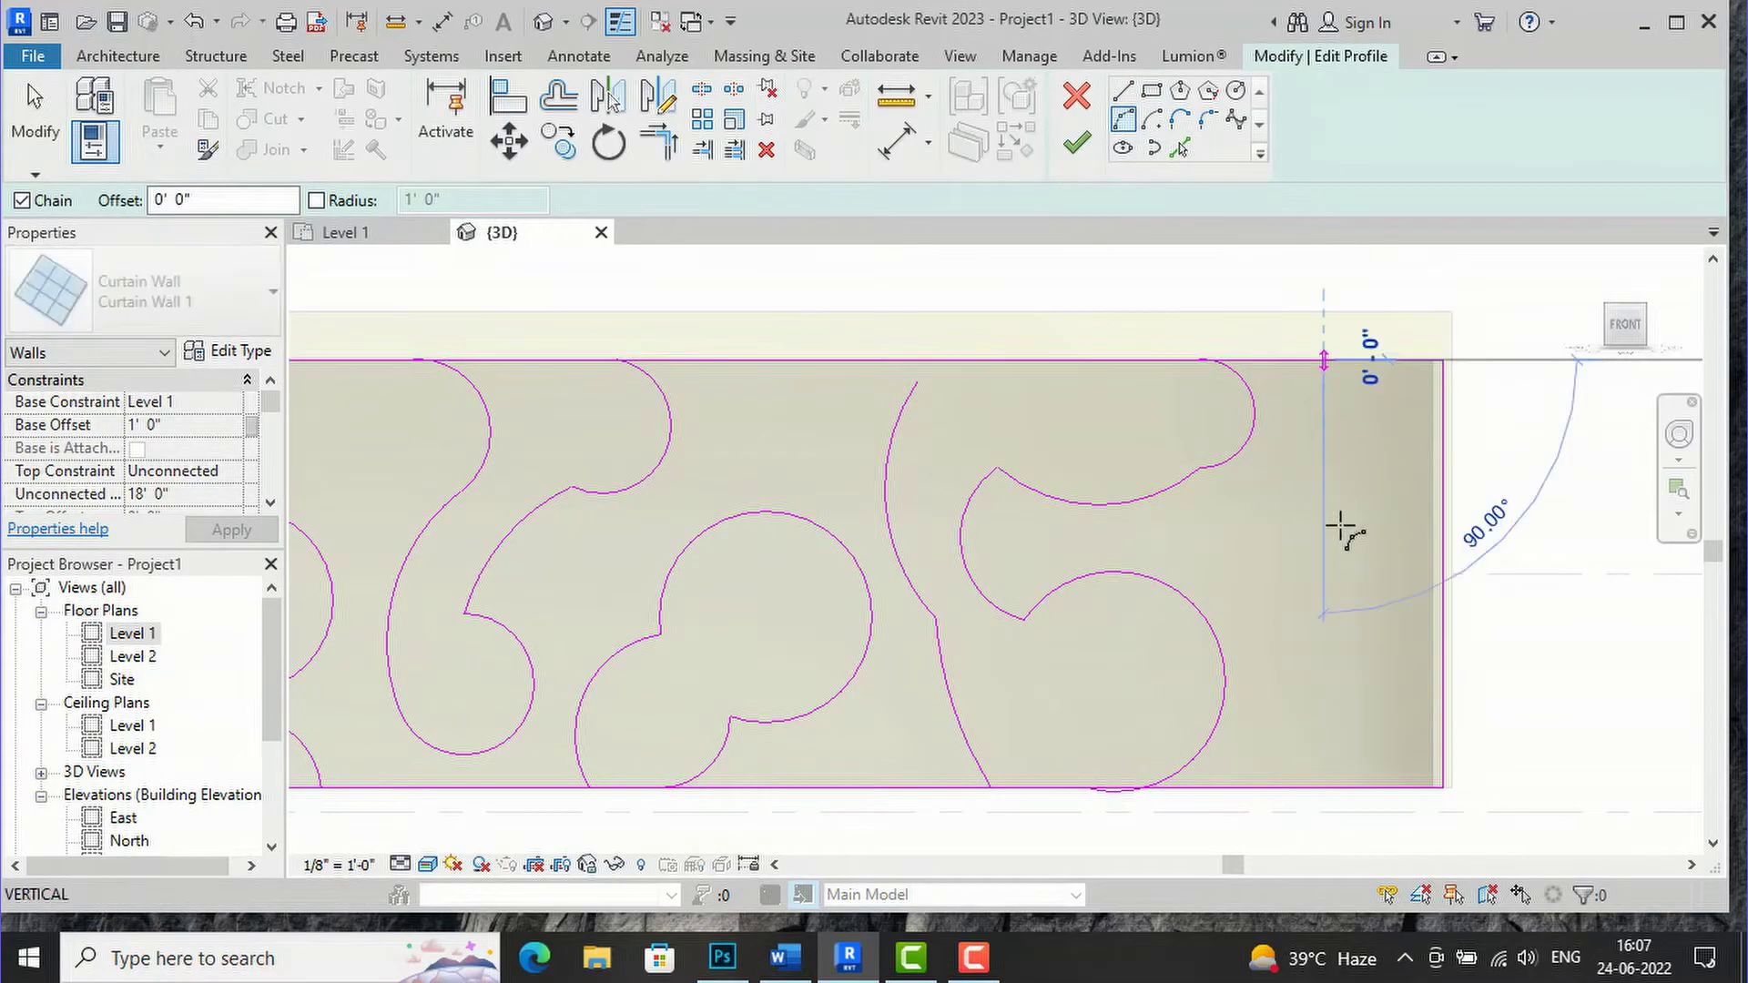
left_click(1323, 612)
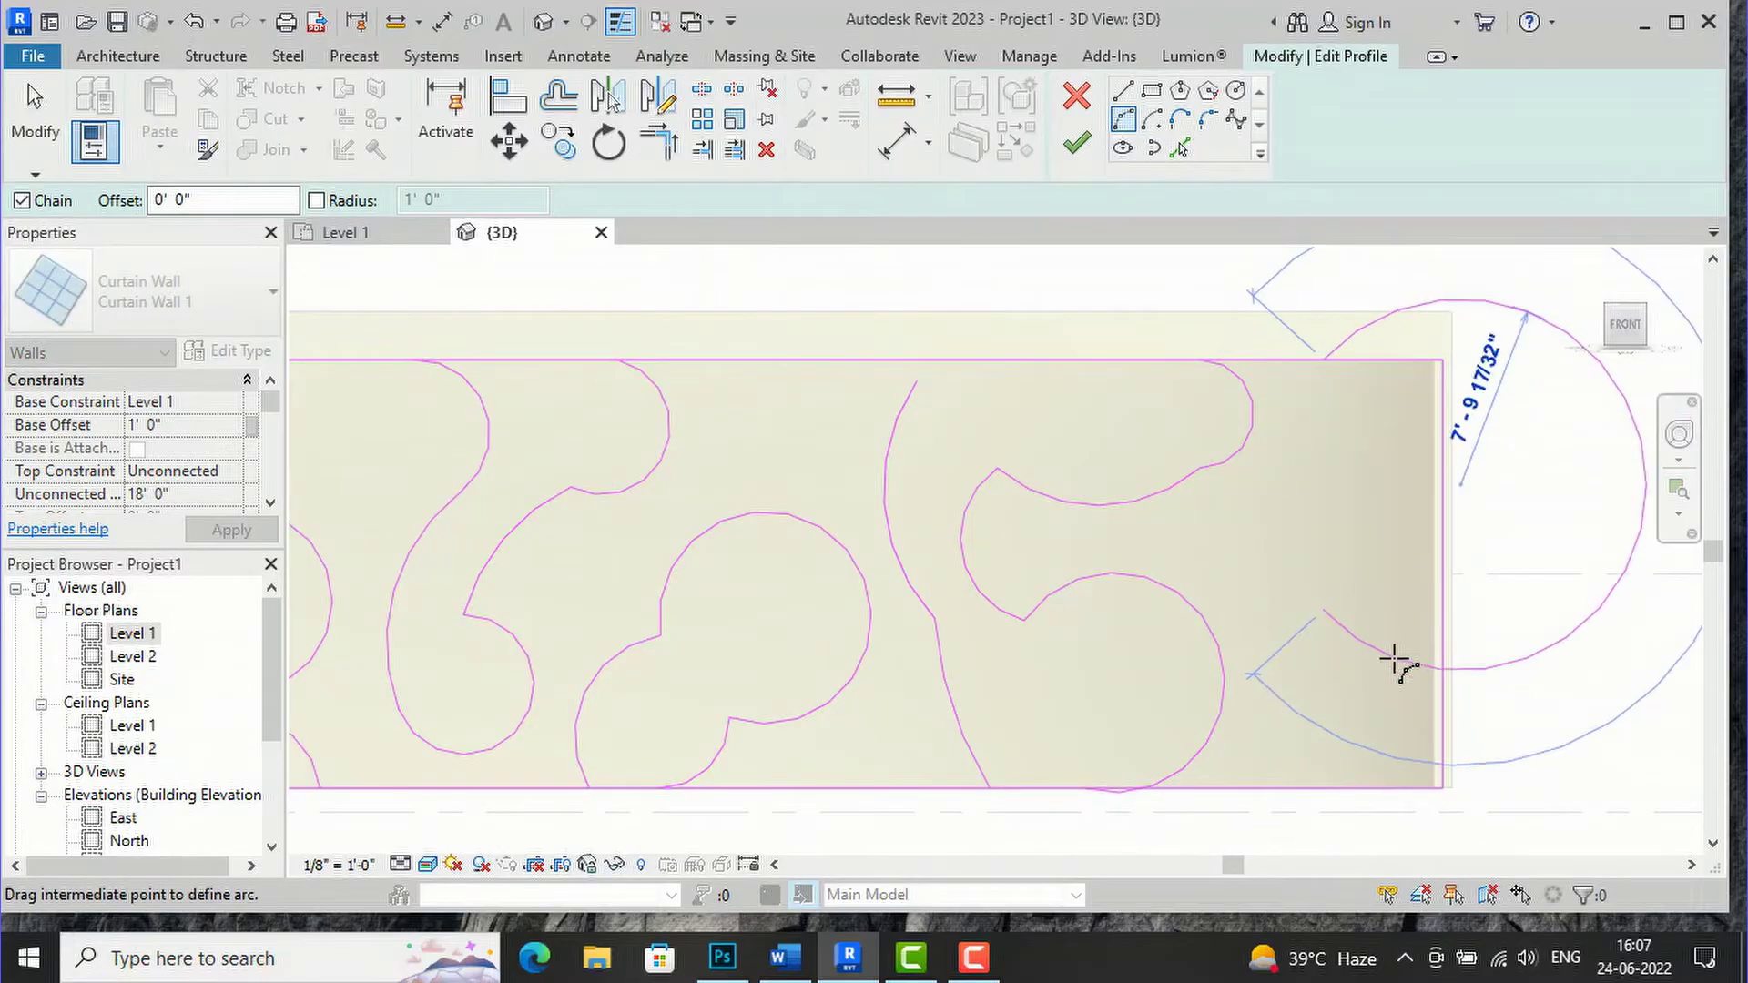
scroll(1304, 539, "up", 2)
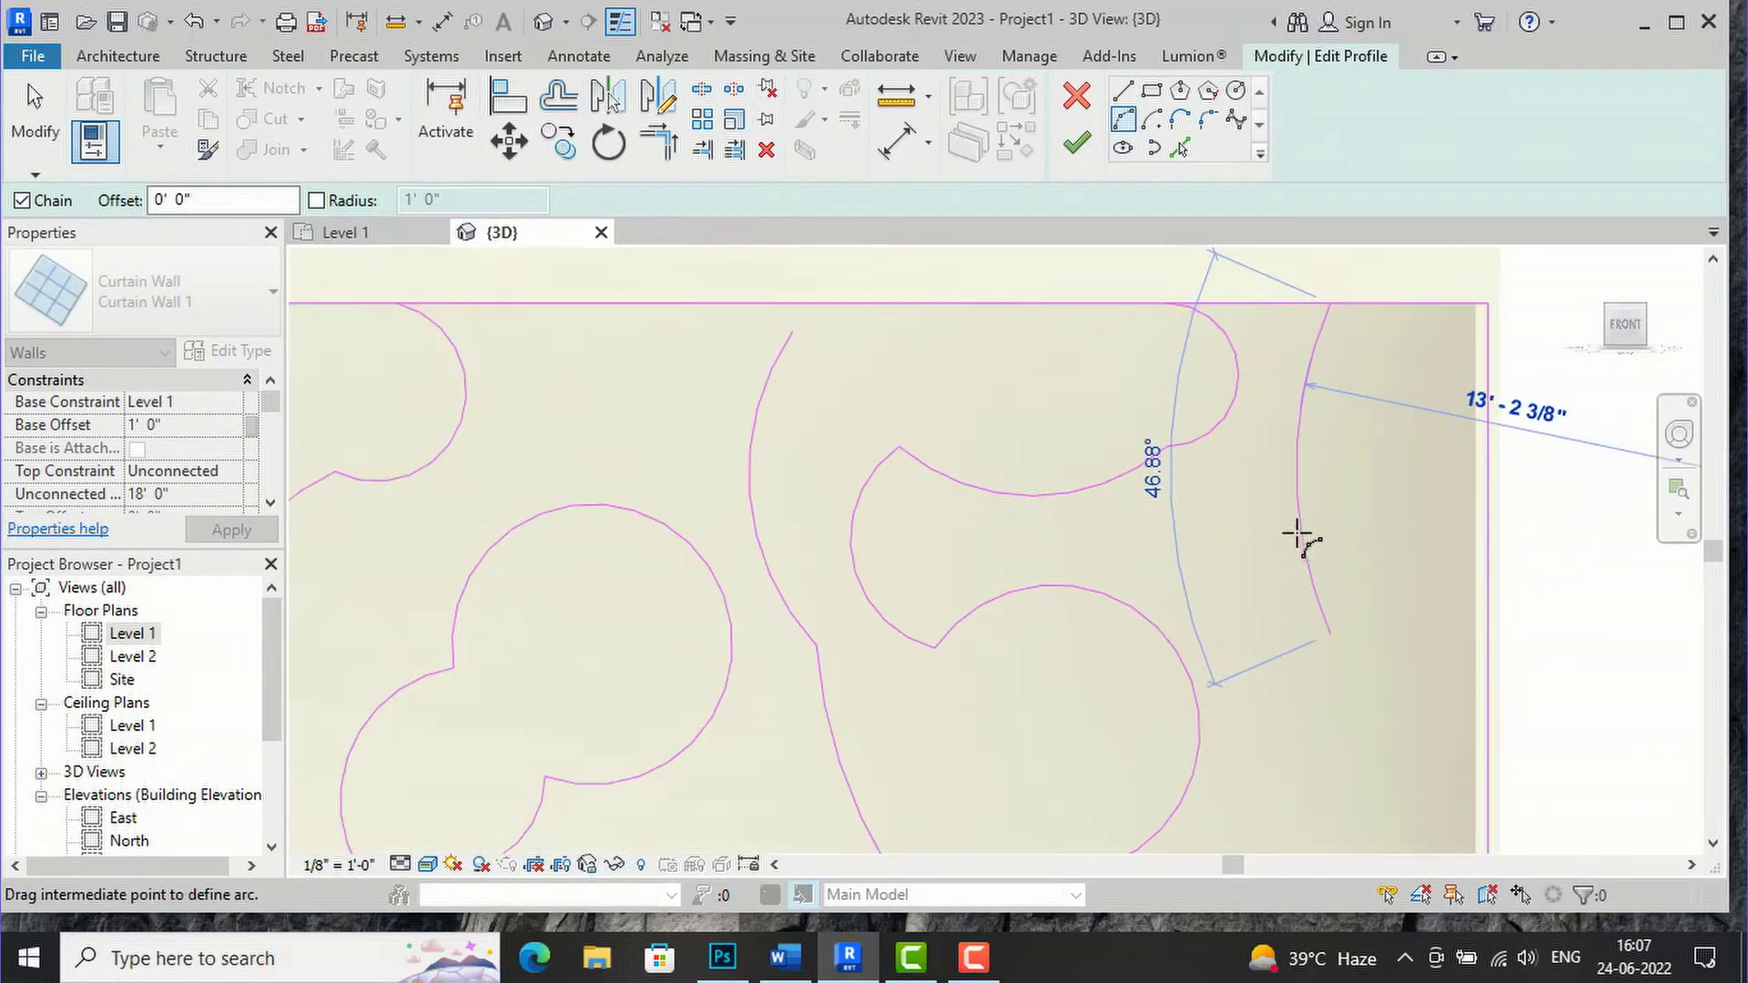
left_click(1359, 662)
left_click(1396, 674)
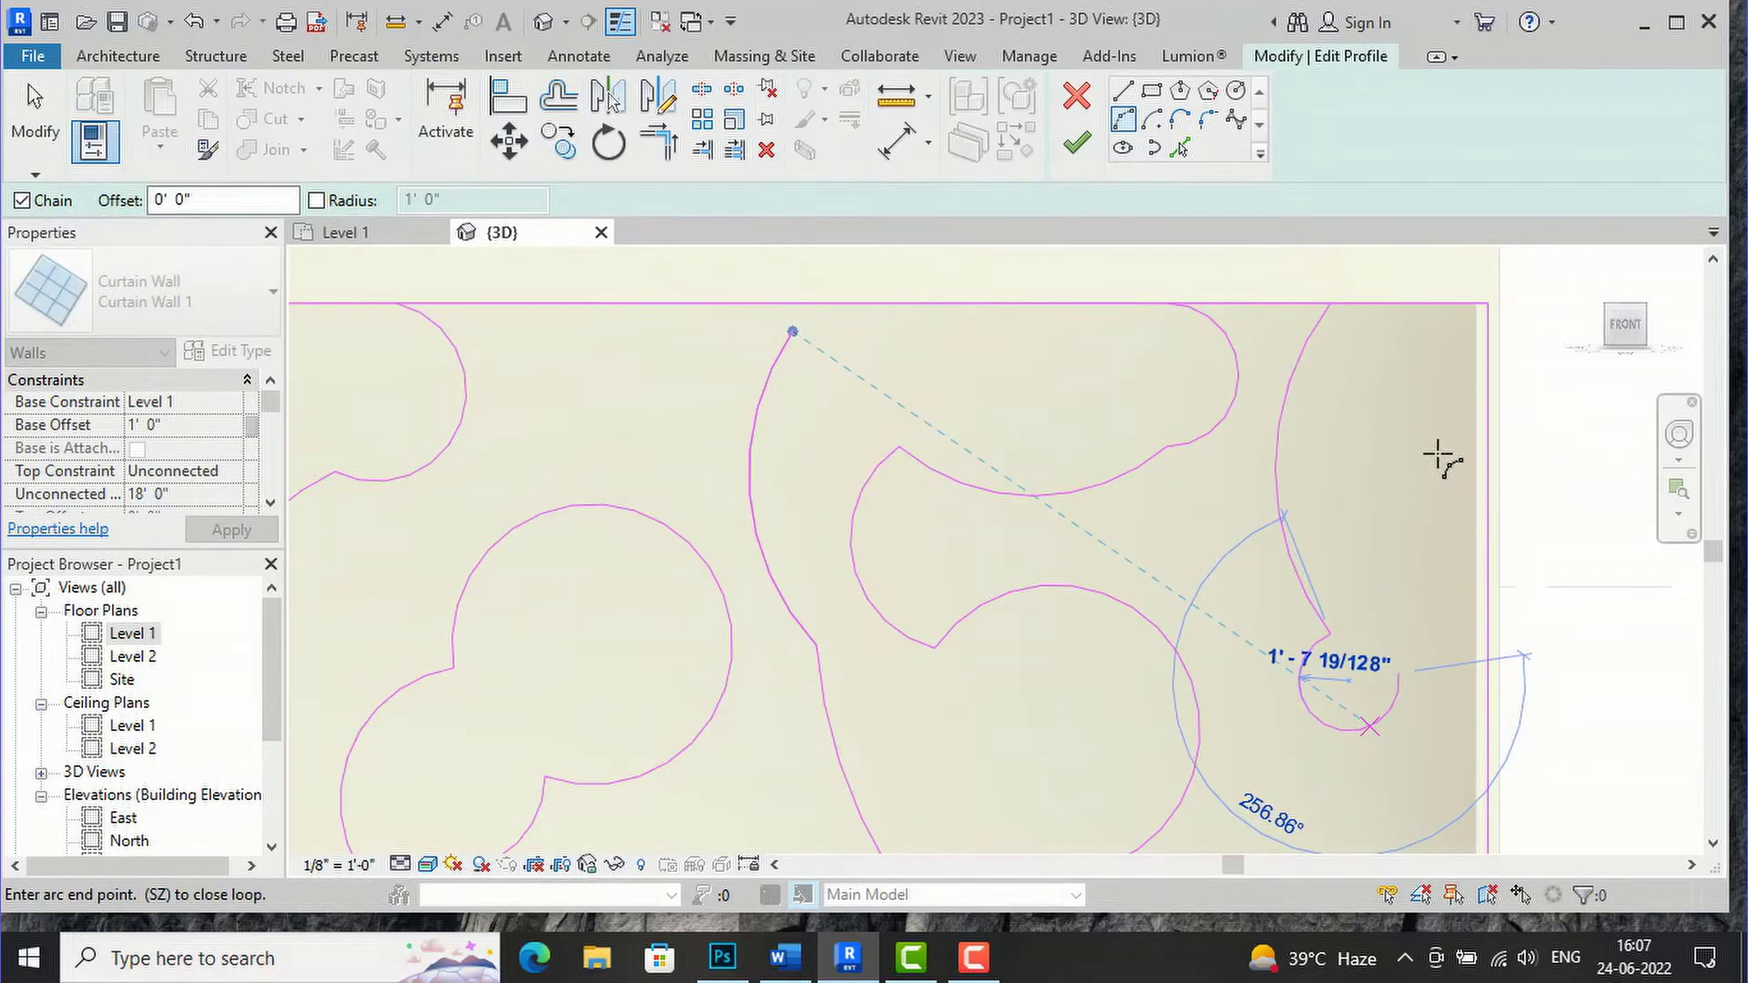
Close the narrow right-end shape with a shallow right-bulging arc from the small loop's end up to the top edge
left_click(1448, 303)
left_click(1448, 303)
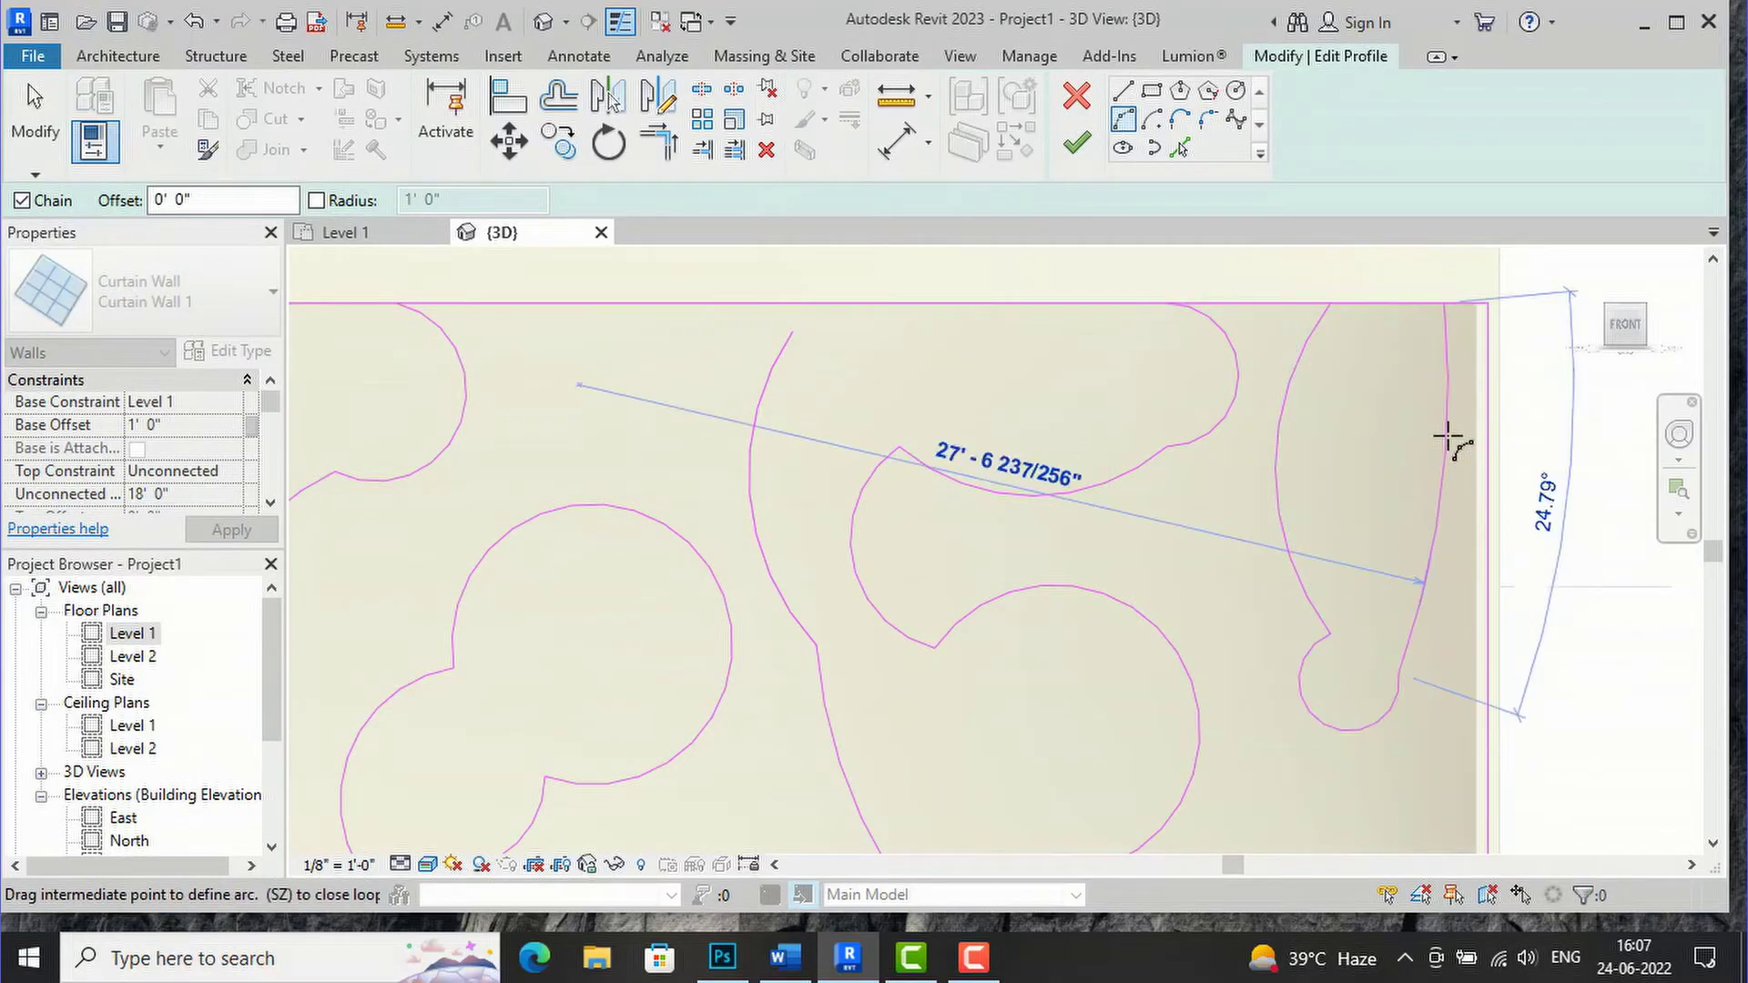
left_click(1454, 460)
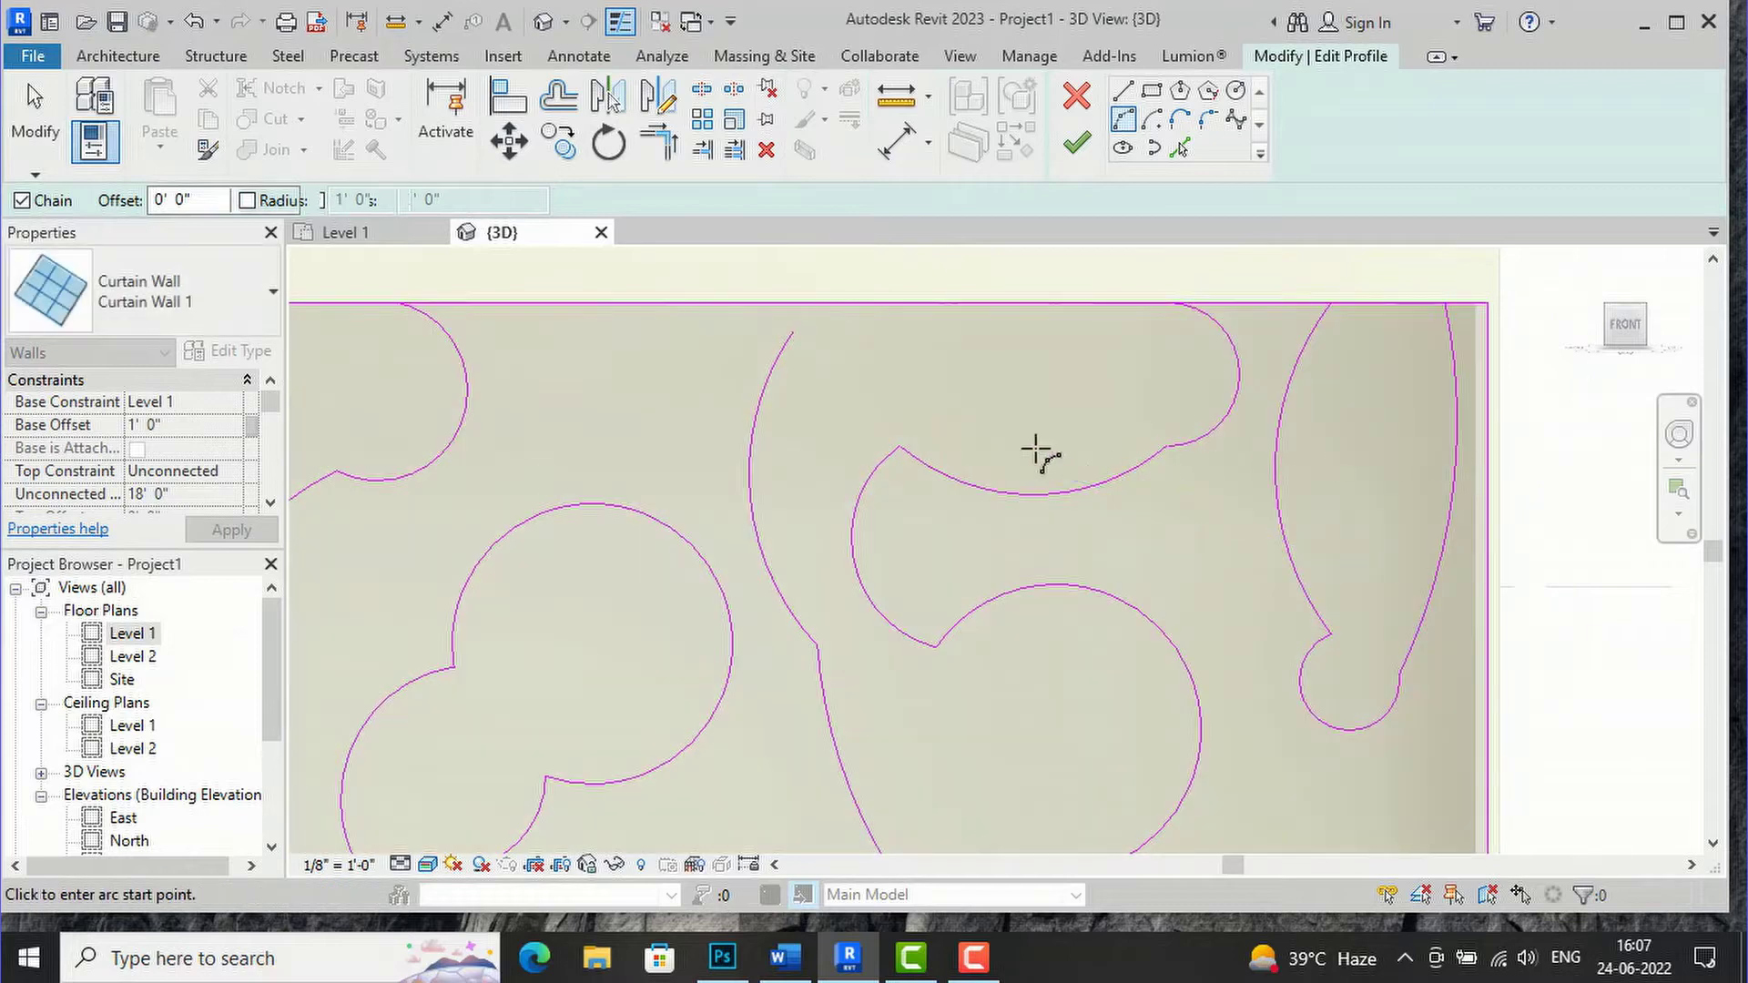
key("Escape")
key("Escape")
Extend the open upper end of the arc left of the fourth shape to the profile's top edge
scroll(1026, 483, "down", 4)
scroll(968, 371, "up", 5)
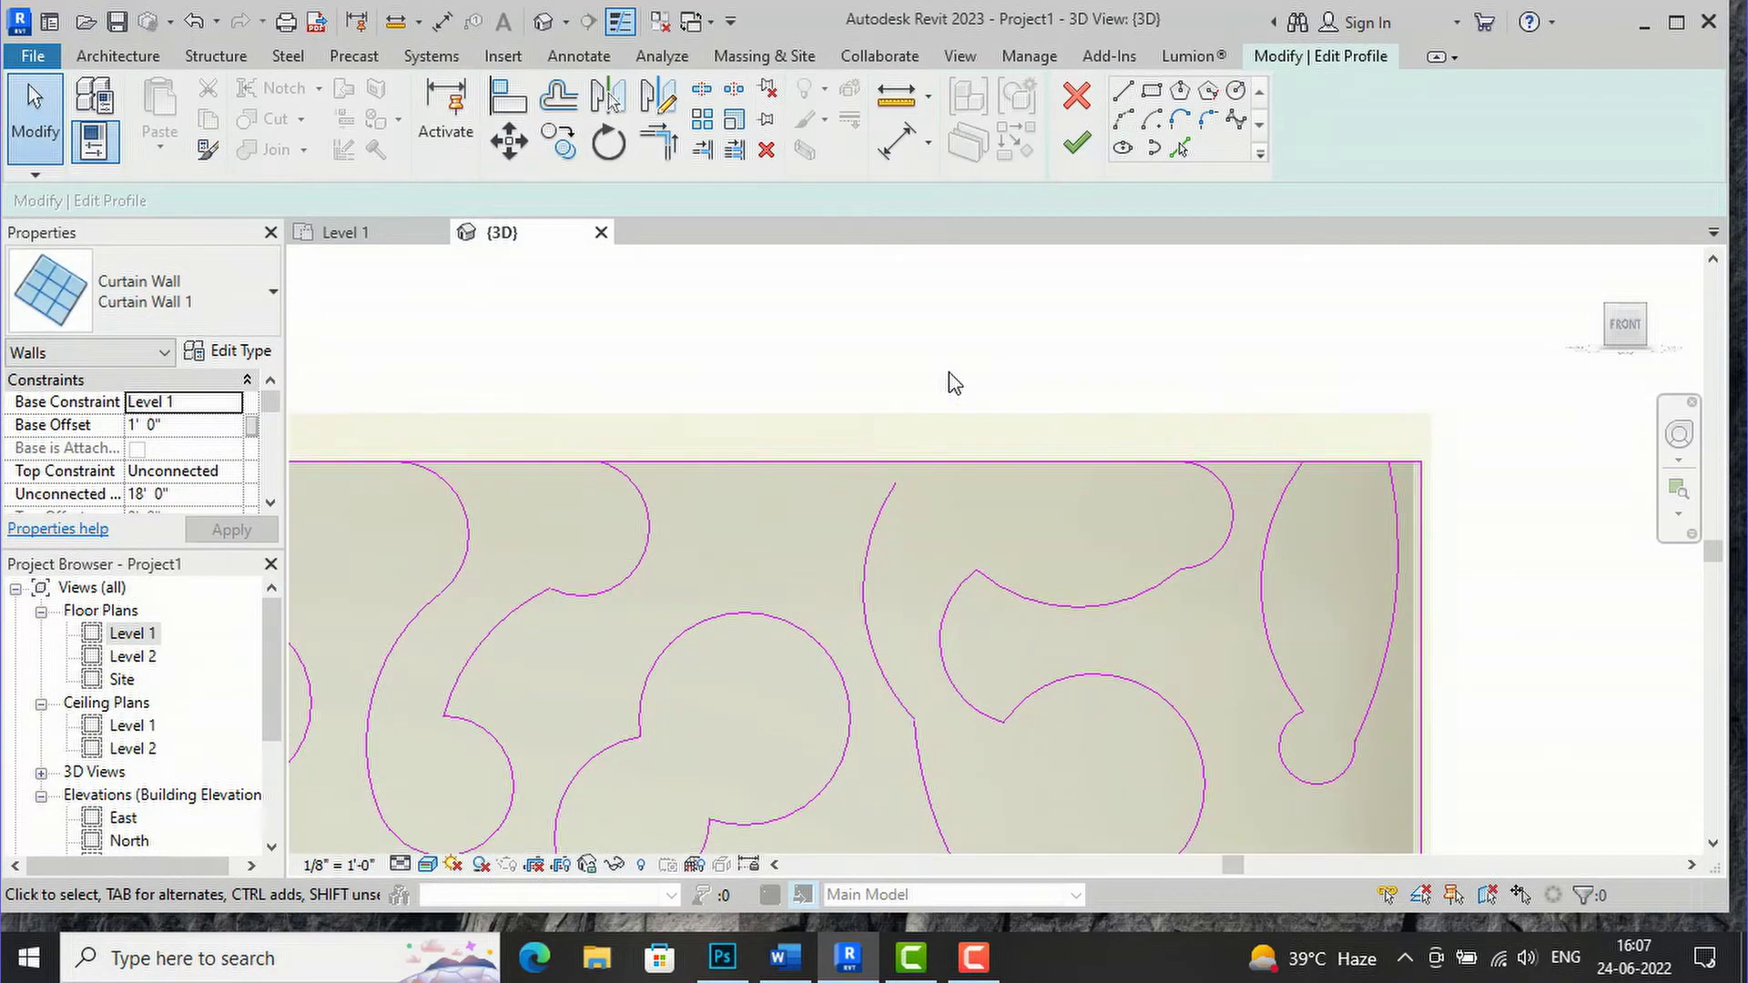
left_click_drag(900, 520, 938, 474)
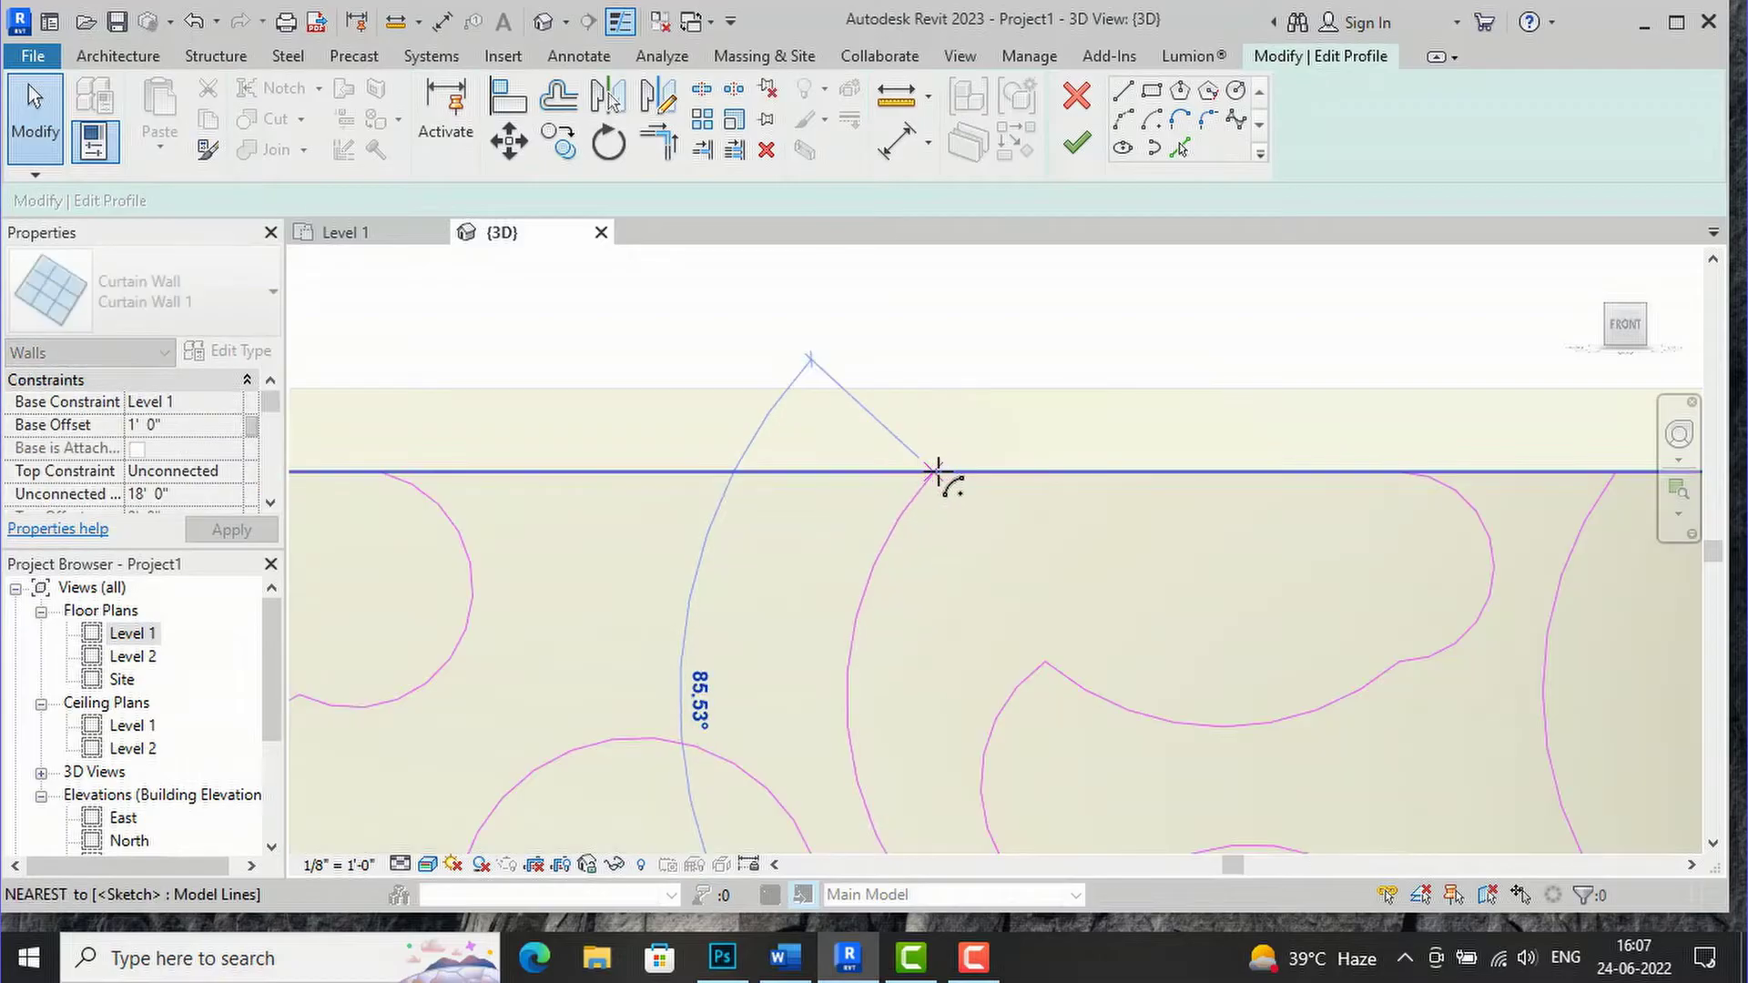
left_click(1174, 368)
Examine how the fourth shape's large arc meets the profile's bottom edge
scroll(1152, 410, "down", 5)
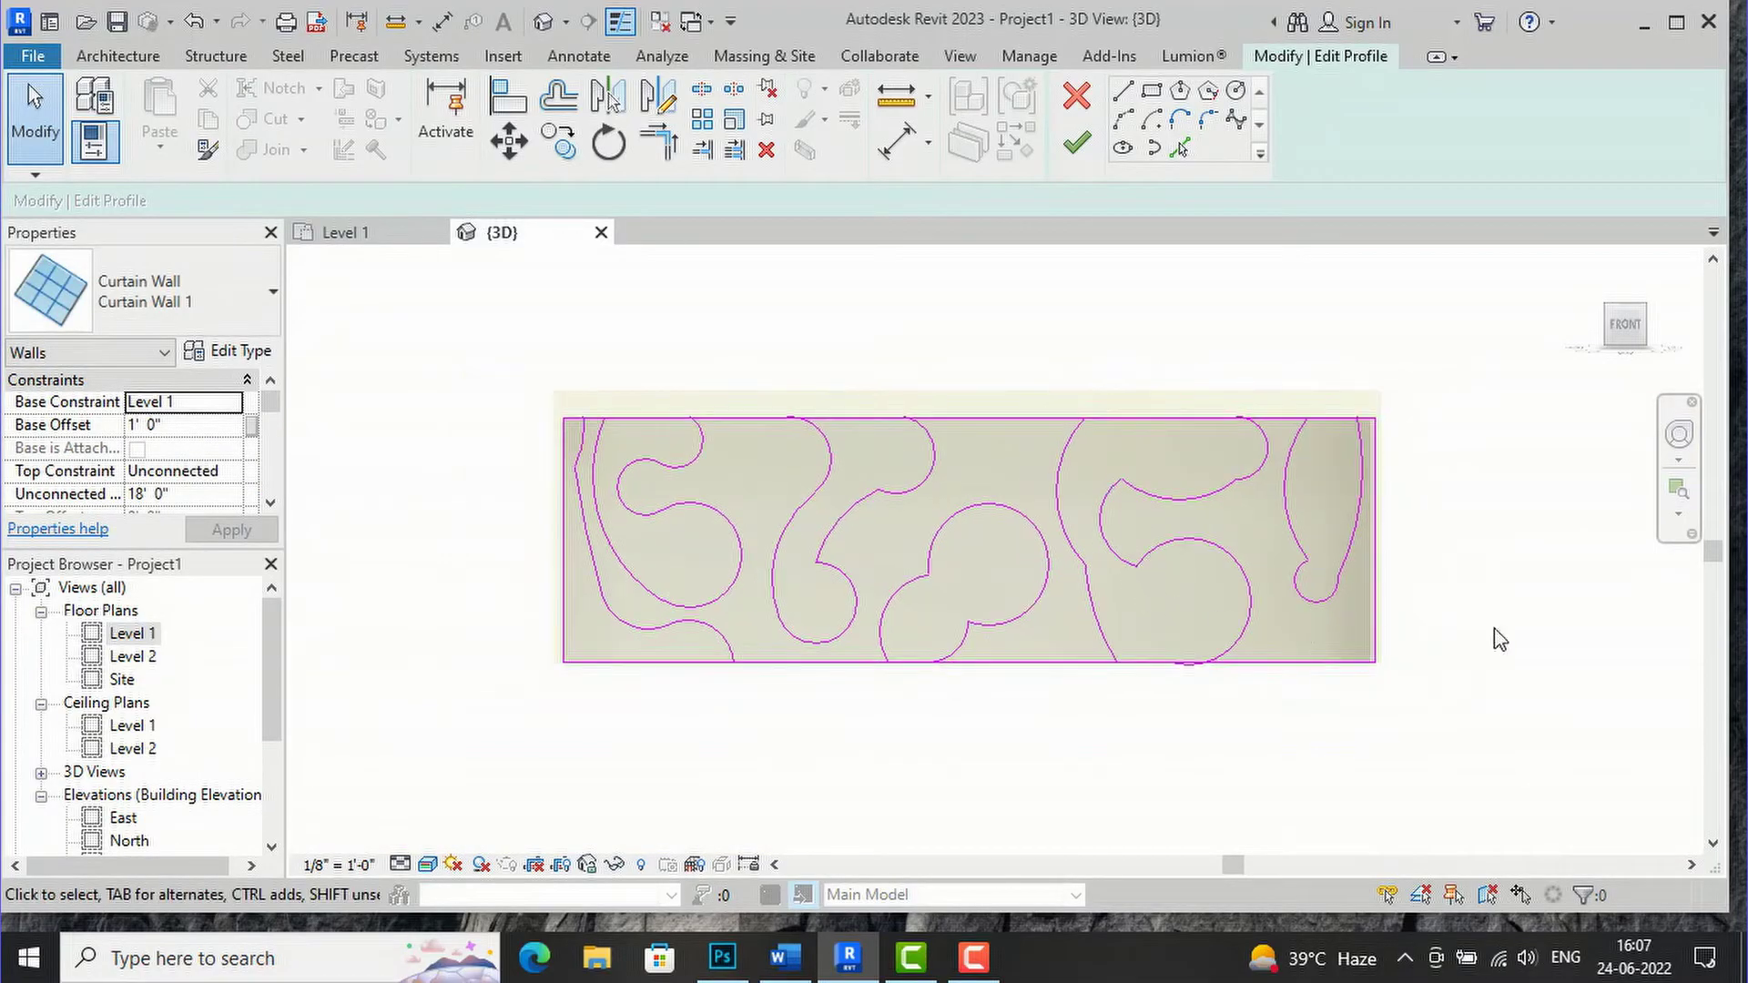
scroll(1239, 683, "up", 5)
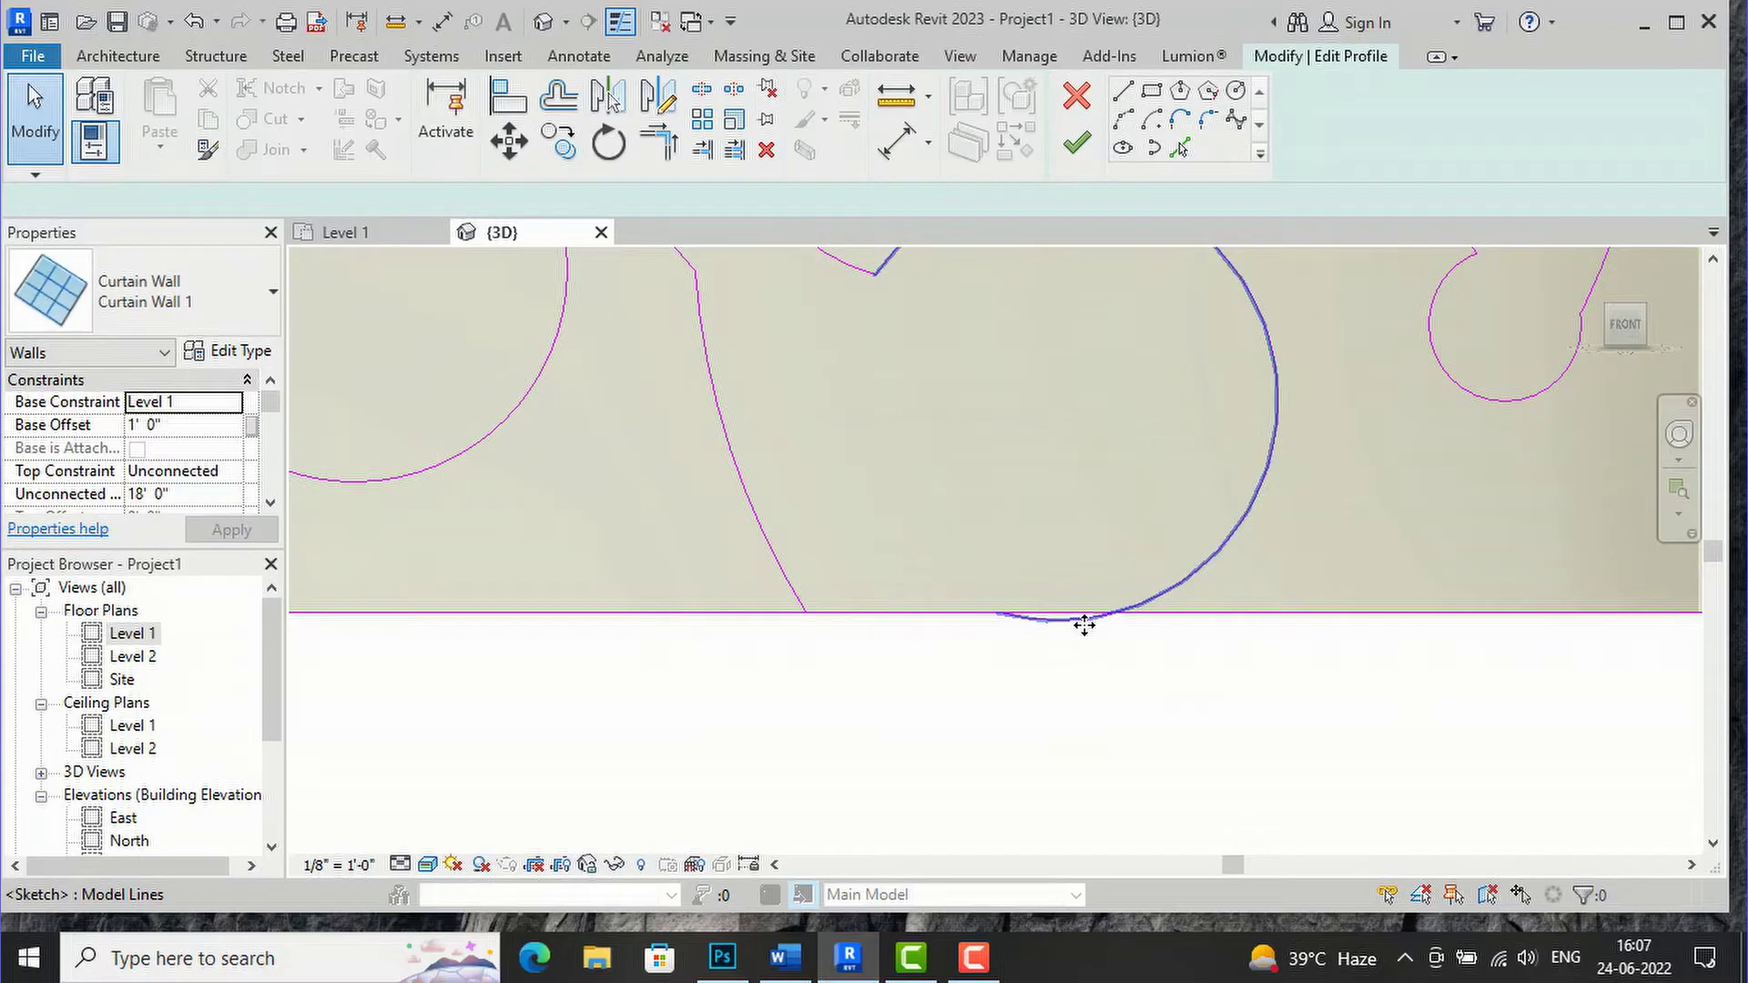
left_click(1084, 625)
scroll(1085, 624, "up", 2)
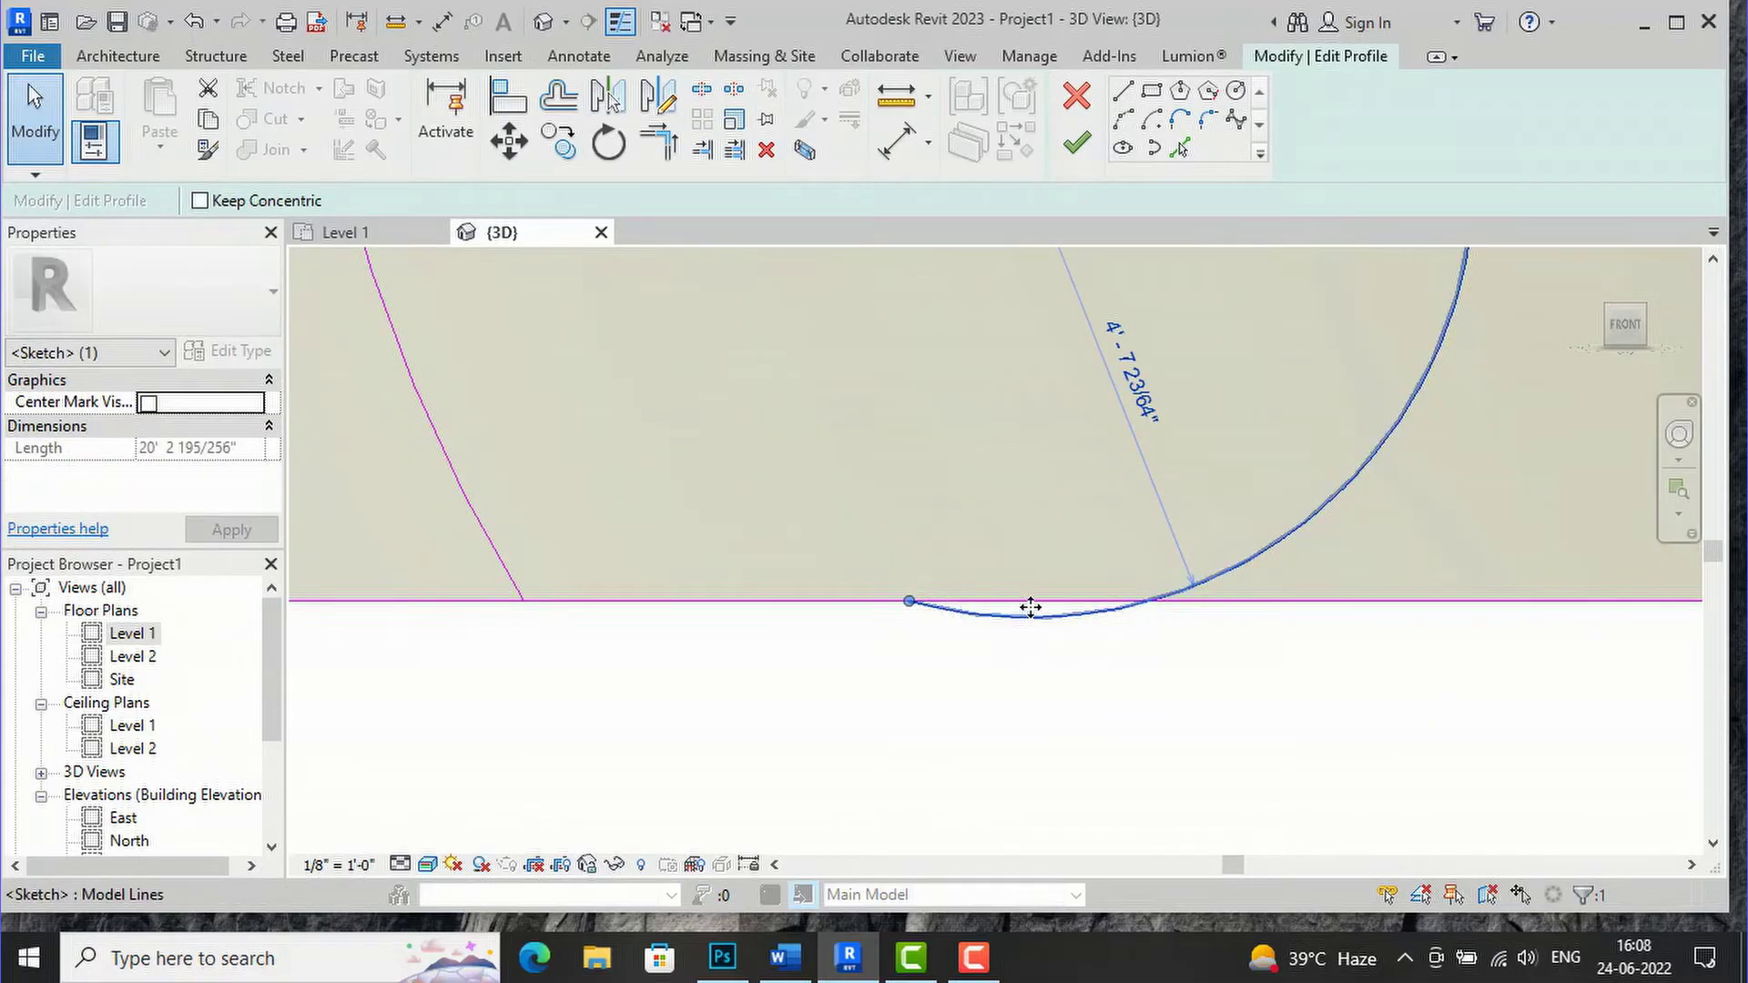
key("Escape")
scroll(1159, 777, "down", 8)
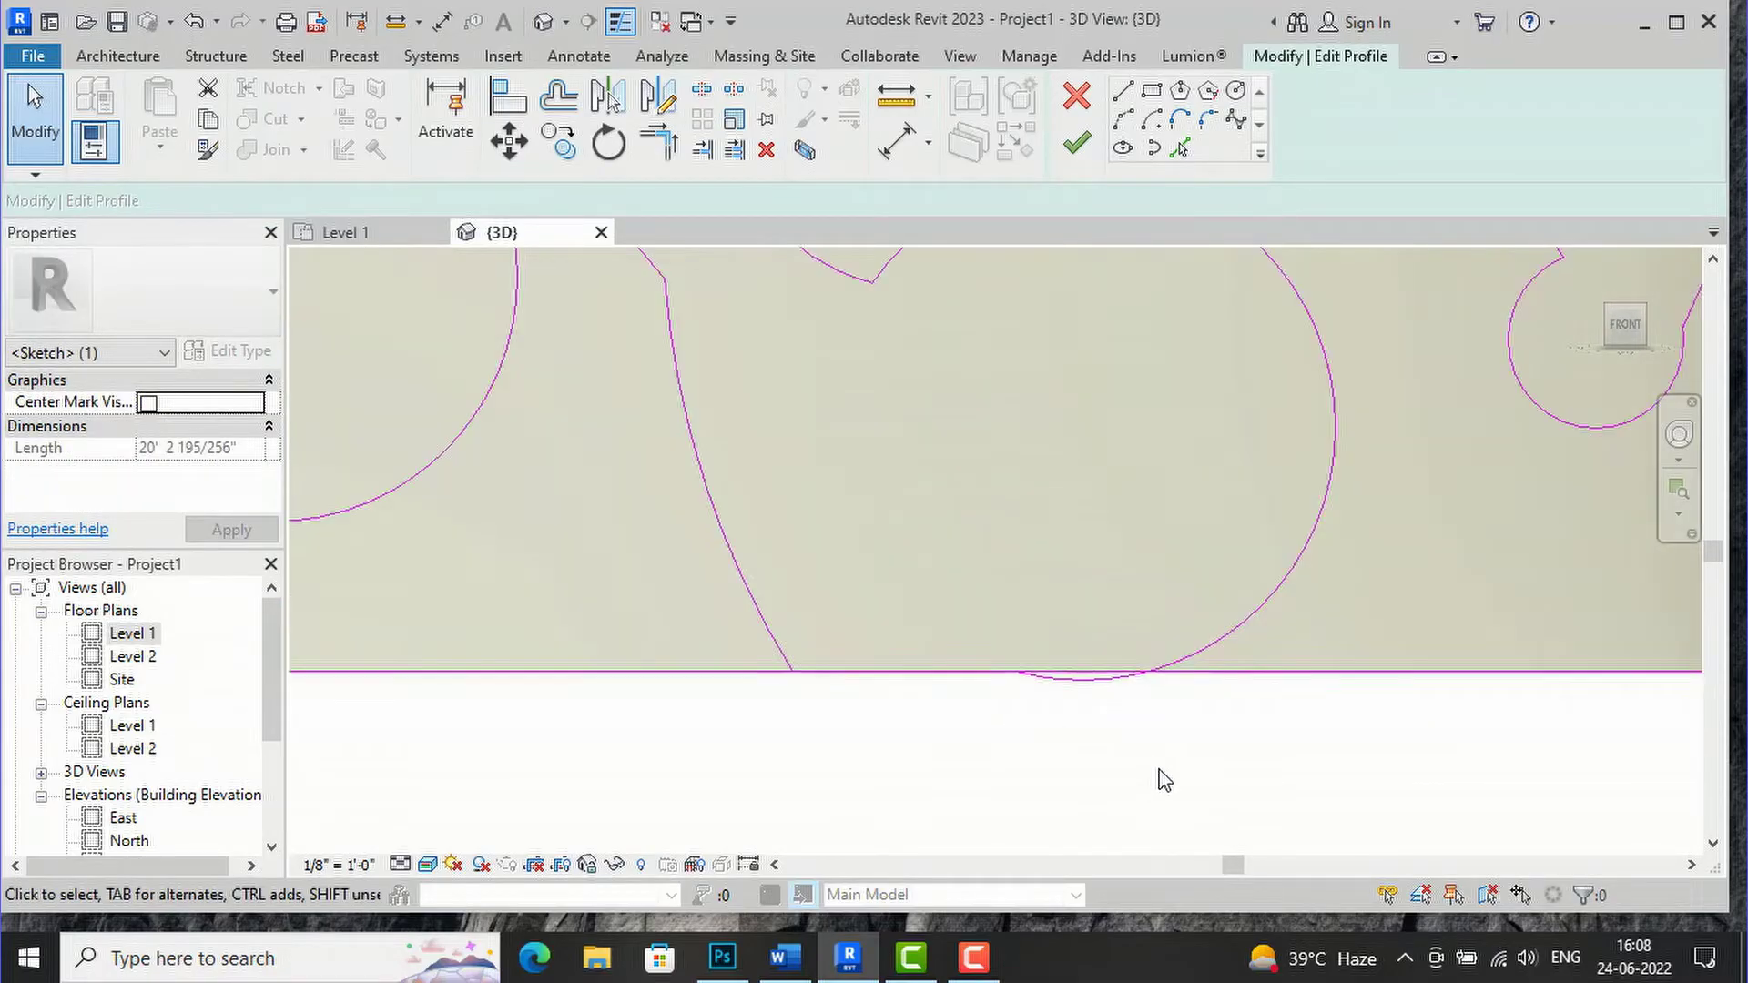
Split the profile's top edge about 9" from its left corner and move the long segment's start to the first arc's upper end
scroll(737, 719, "up", 2)
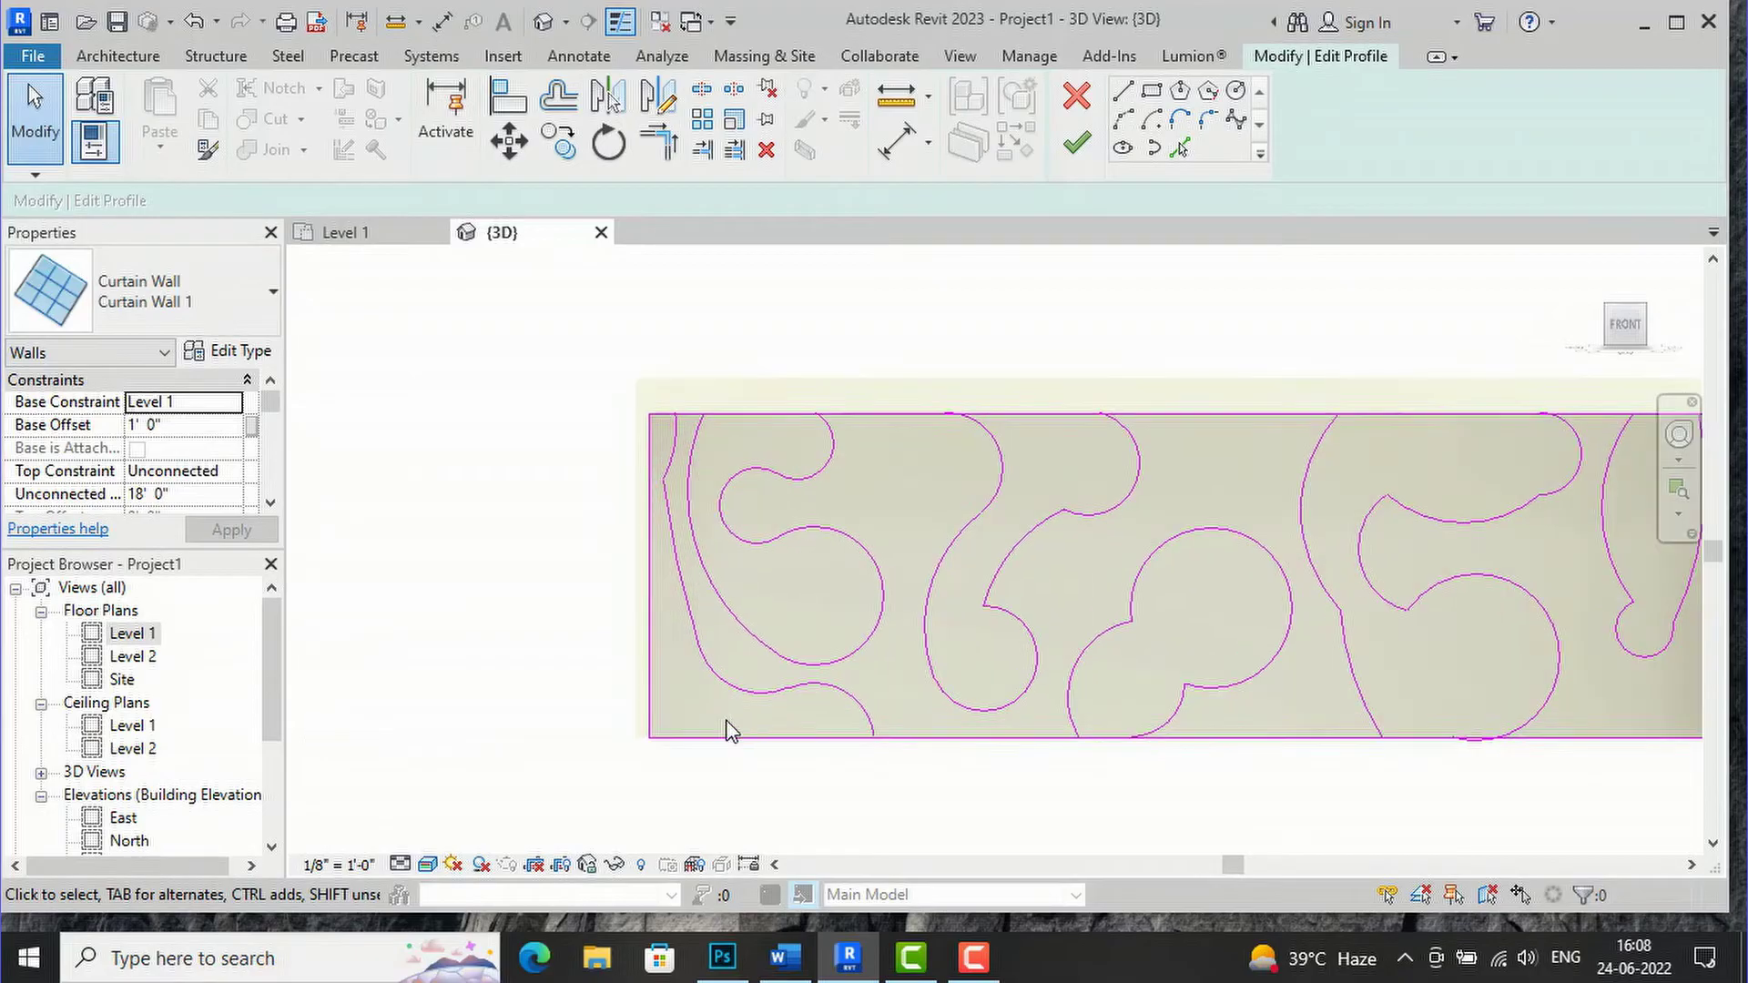
scroll(646, 351, "up", 2)
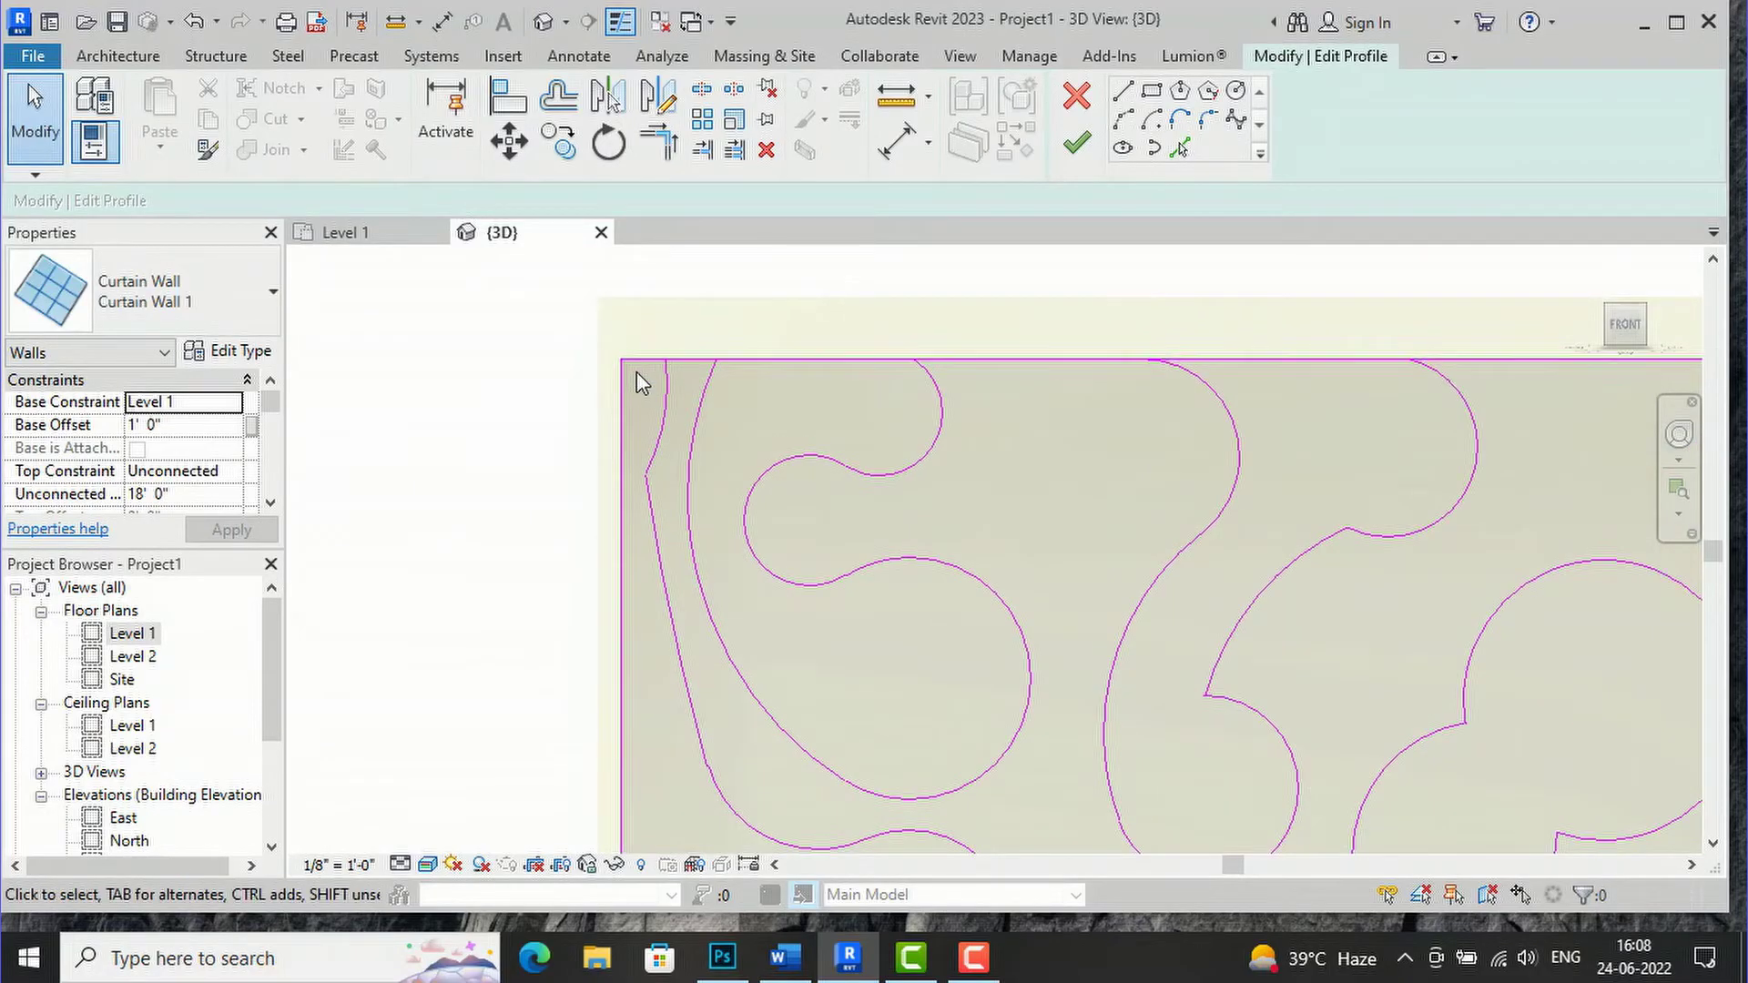
scroll(671, 348, "up", 2)
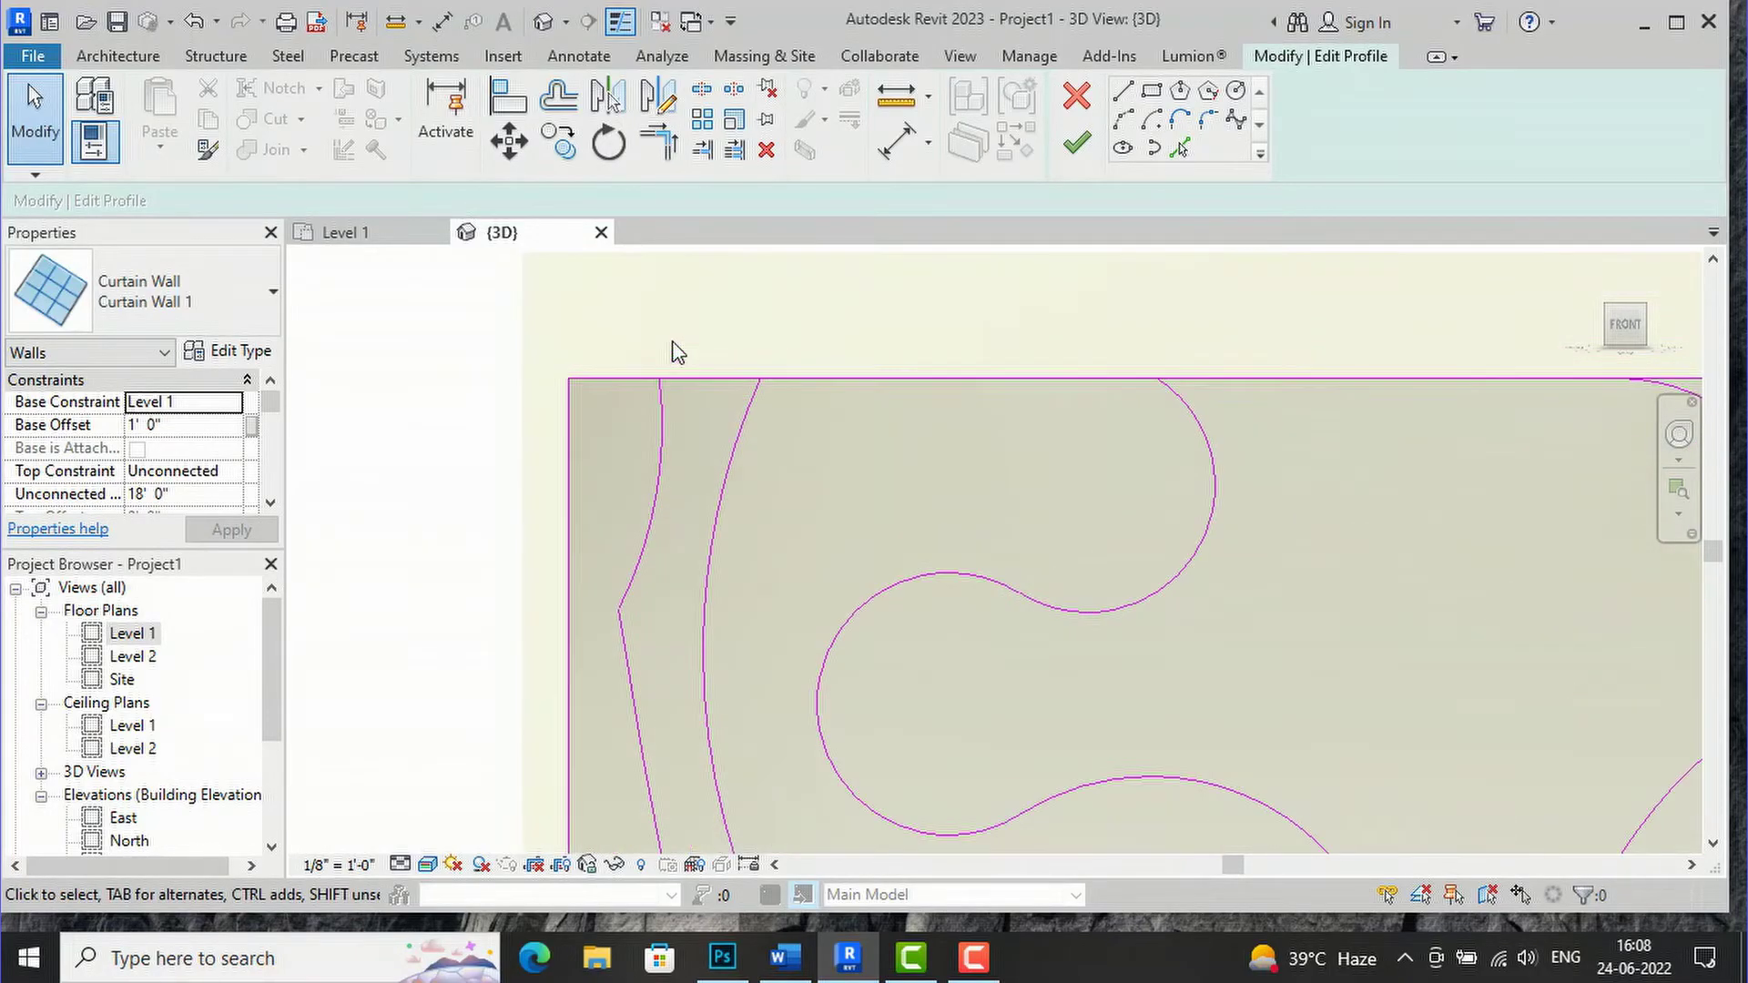
left_click(702, 94)
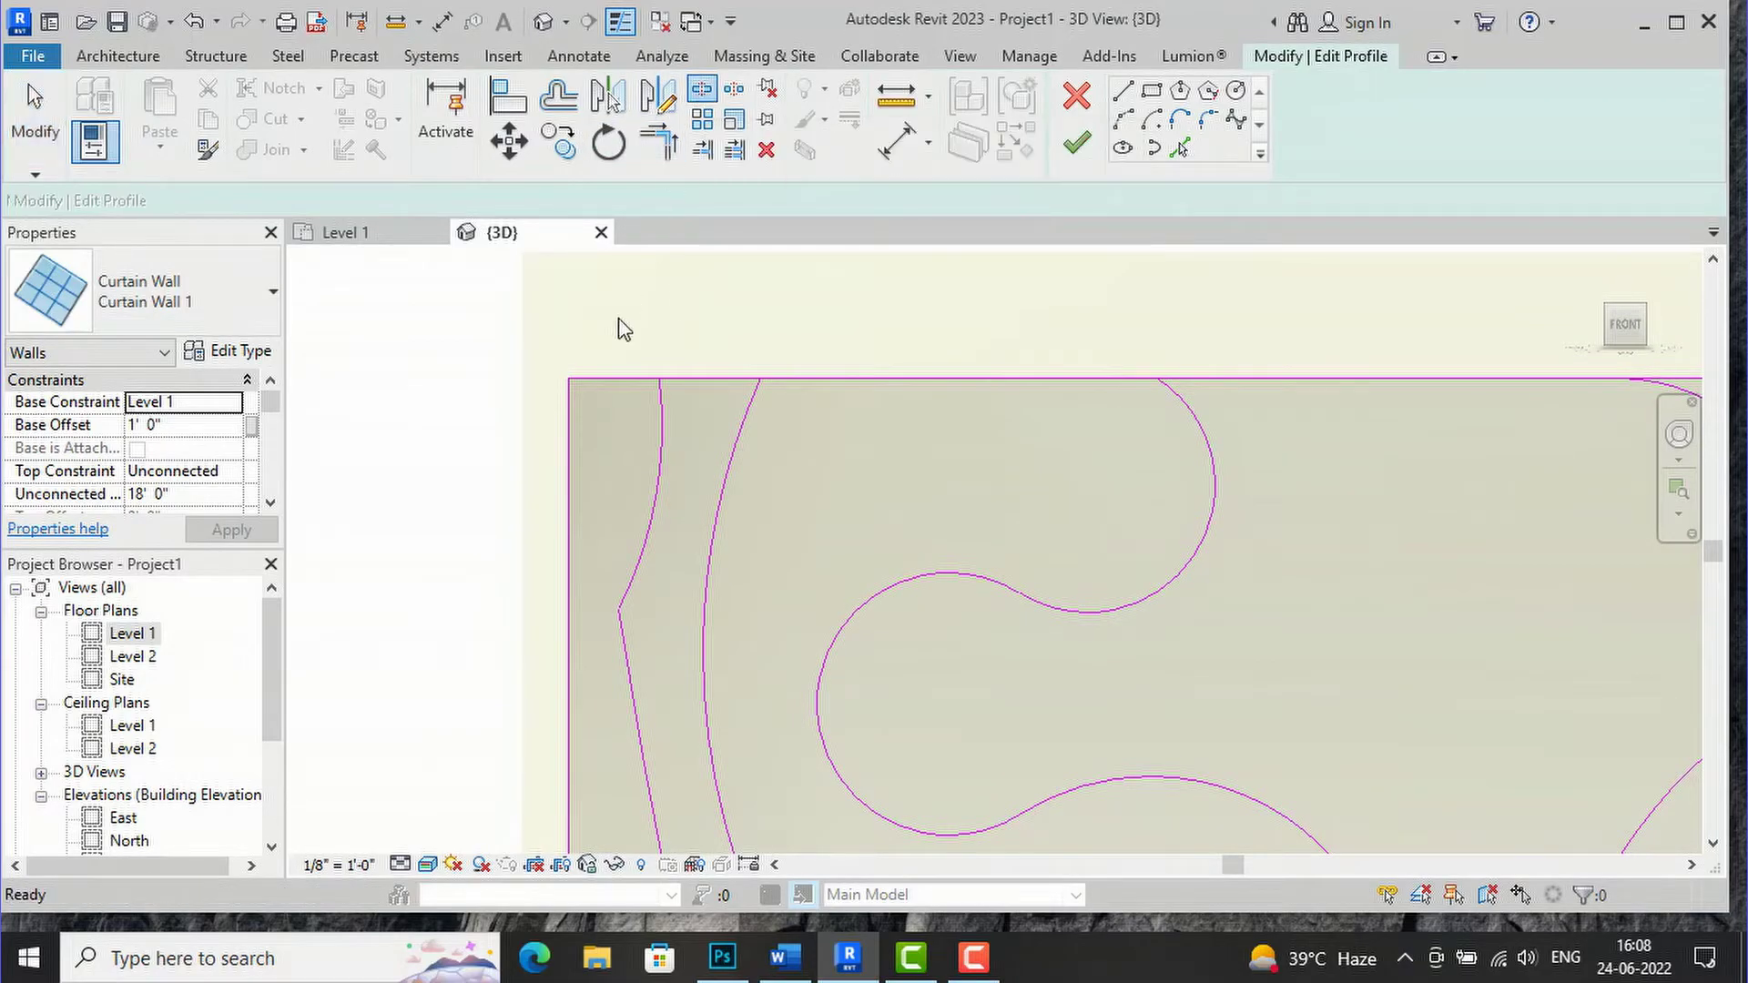
left_click(618, 378)
key("Escape")
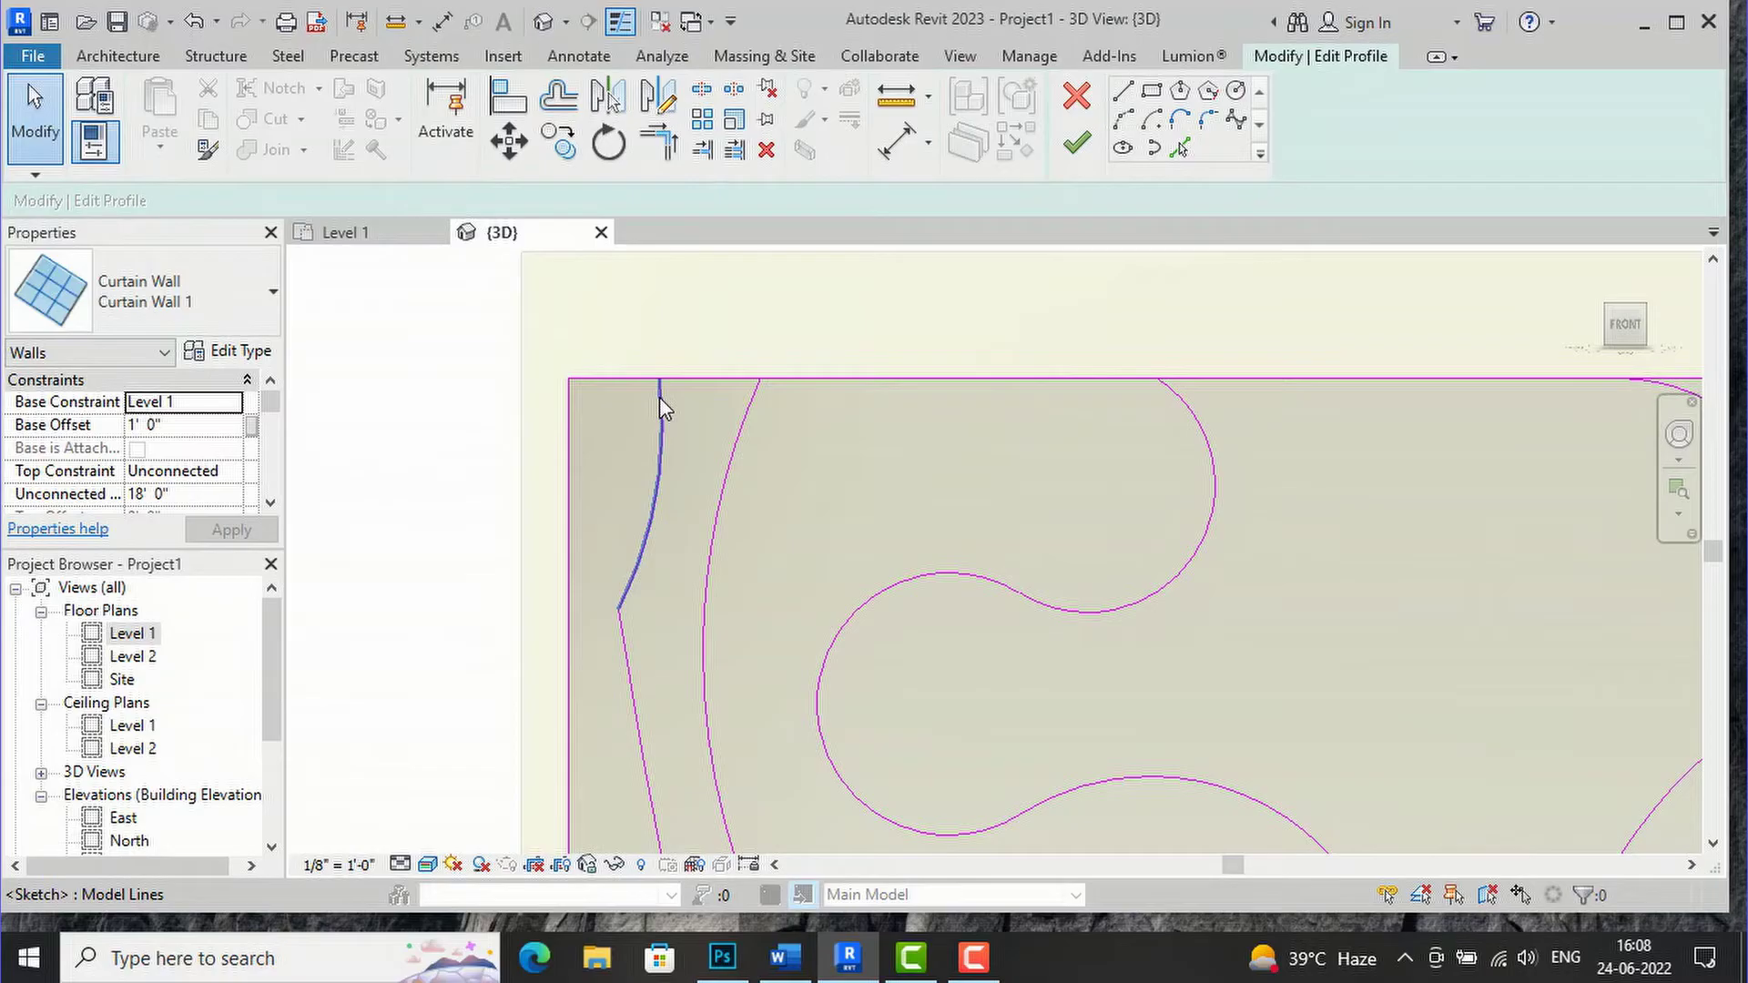
left_click(636, 380)
left_click_drag(618, 381, 659, 379)
Delete the short top-edge piece left at the profile's upper-left corner
left_click(590, 378)
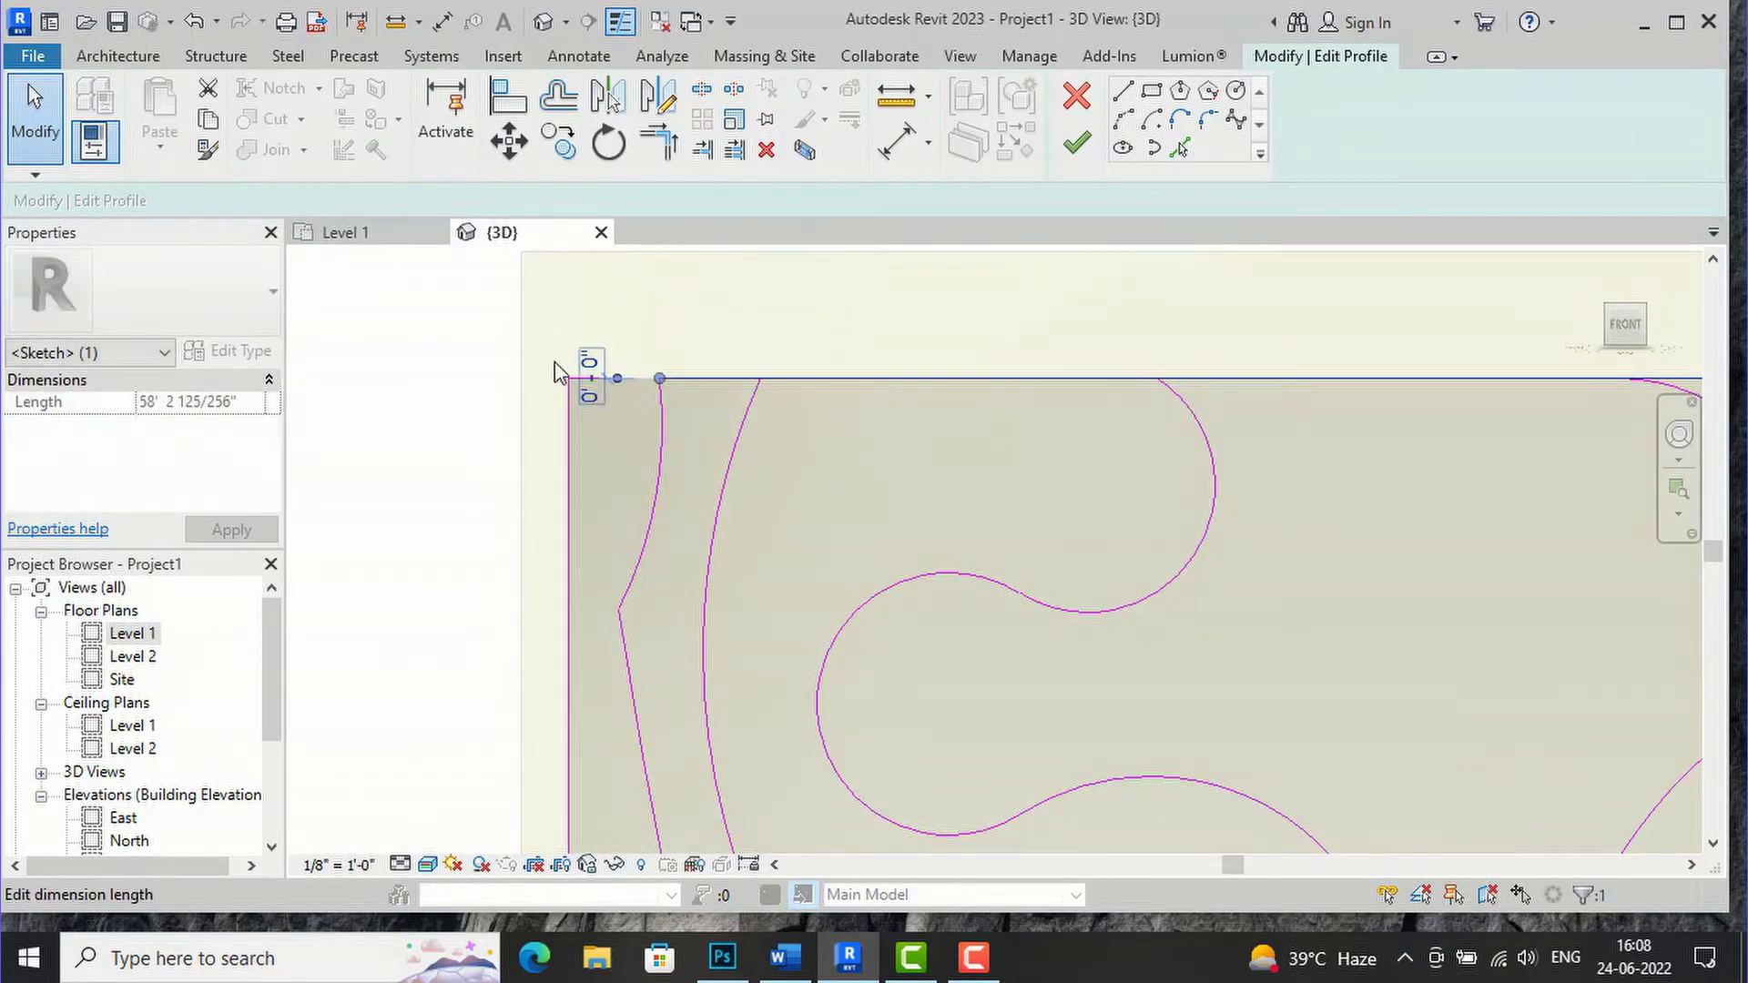
key("Escape")
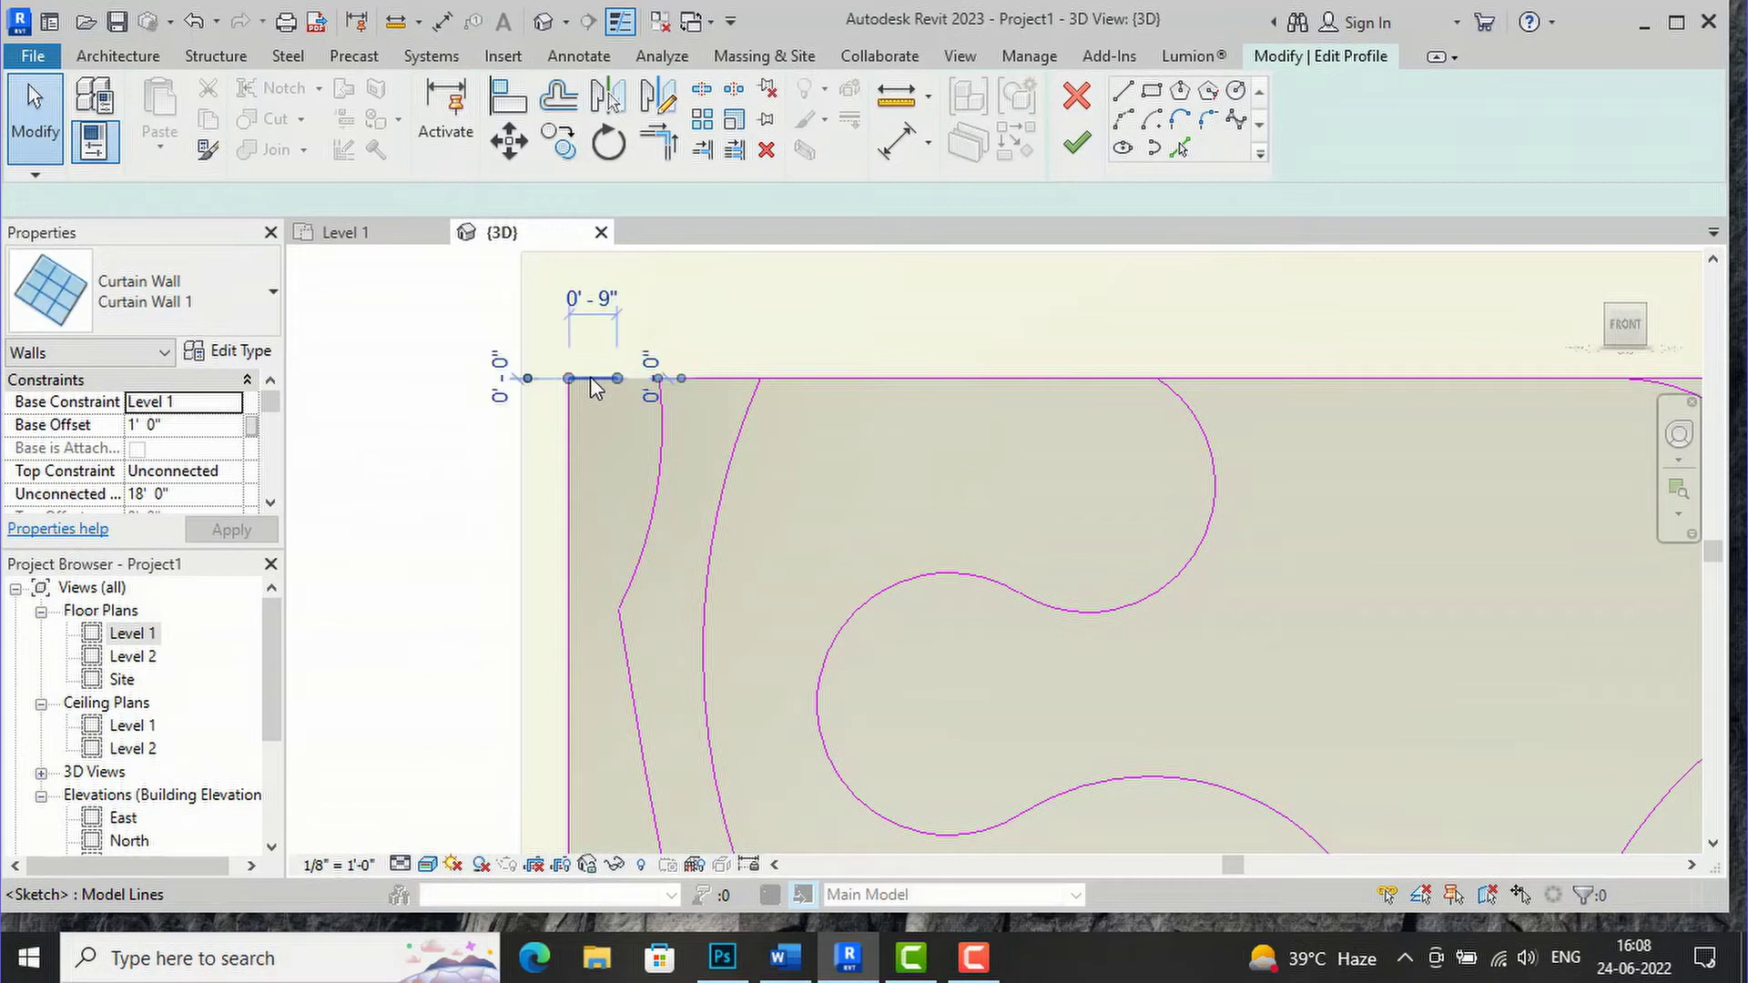
left_click(597, 385)
key("Escape")
scroll(780, 273, "down", 4)
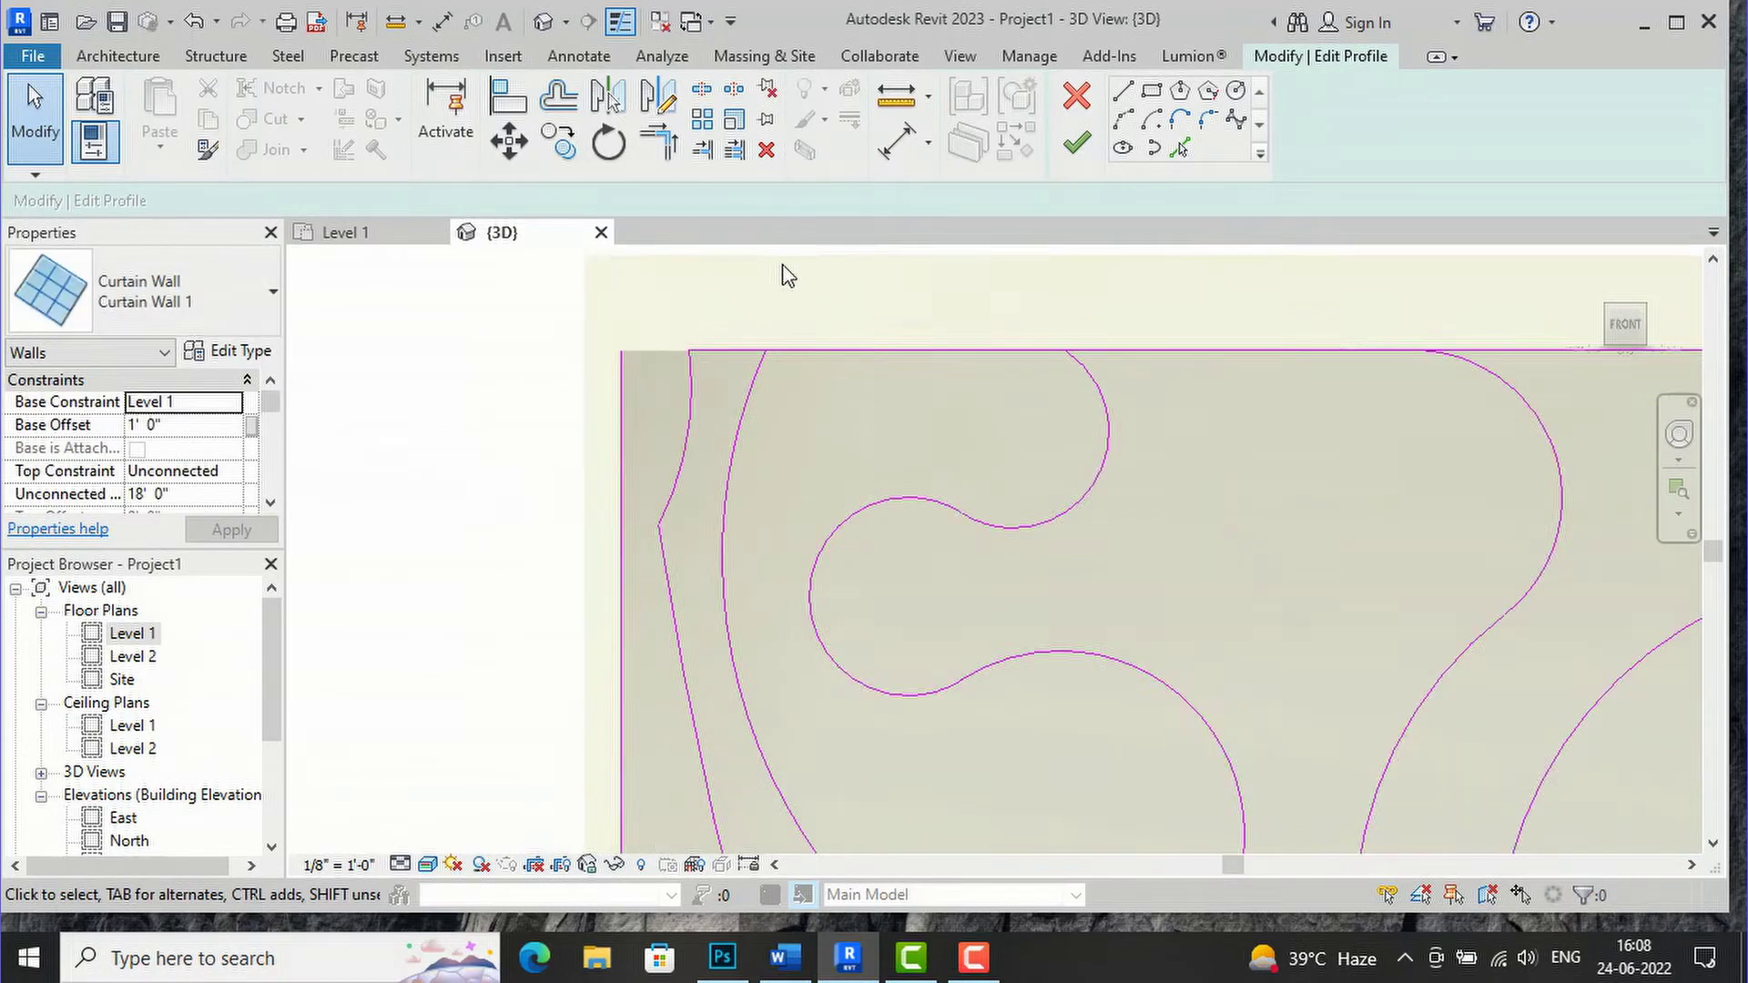
Pull the long top-edge segment's start to the upper end of the second shape's right arc, unjoining the connected elements
scroll(1119, 404, "up", 2)
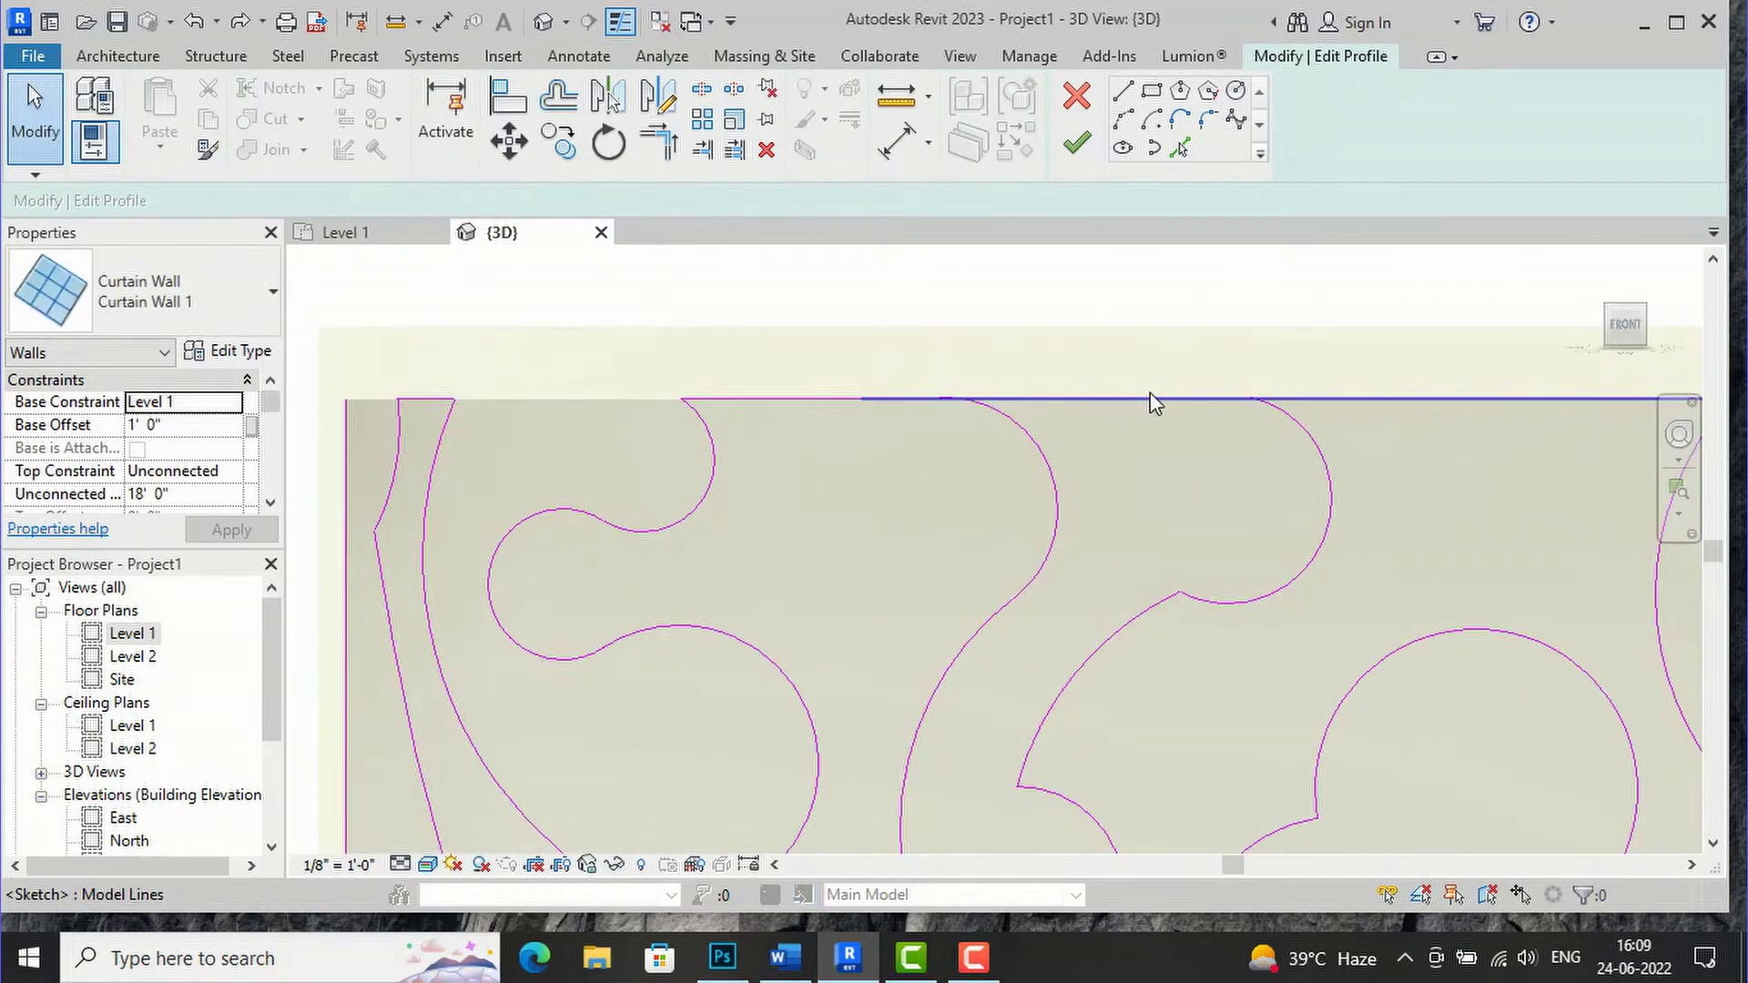
left_click(845, 400)
left_click_drag(859, 397, 934, 398)
key("Escape")
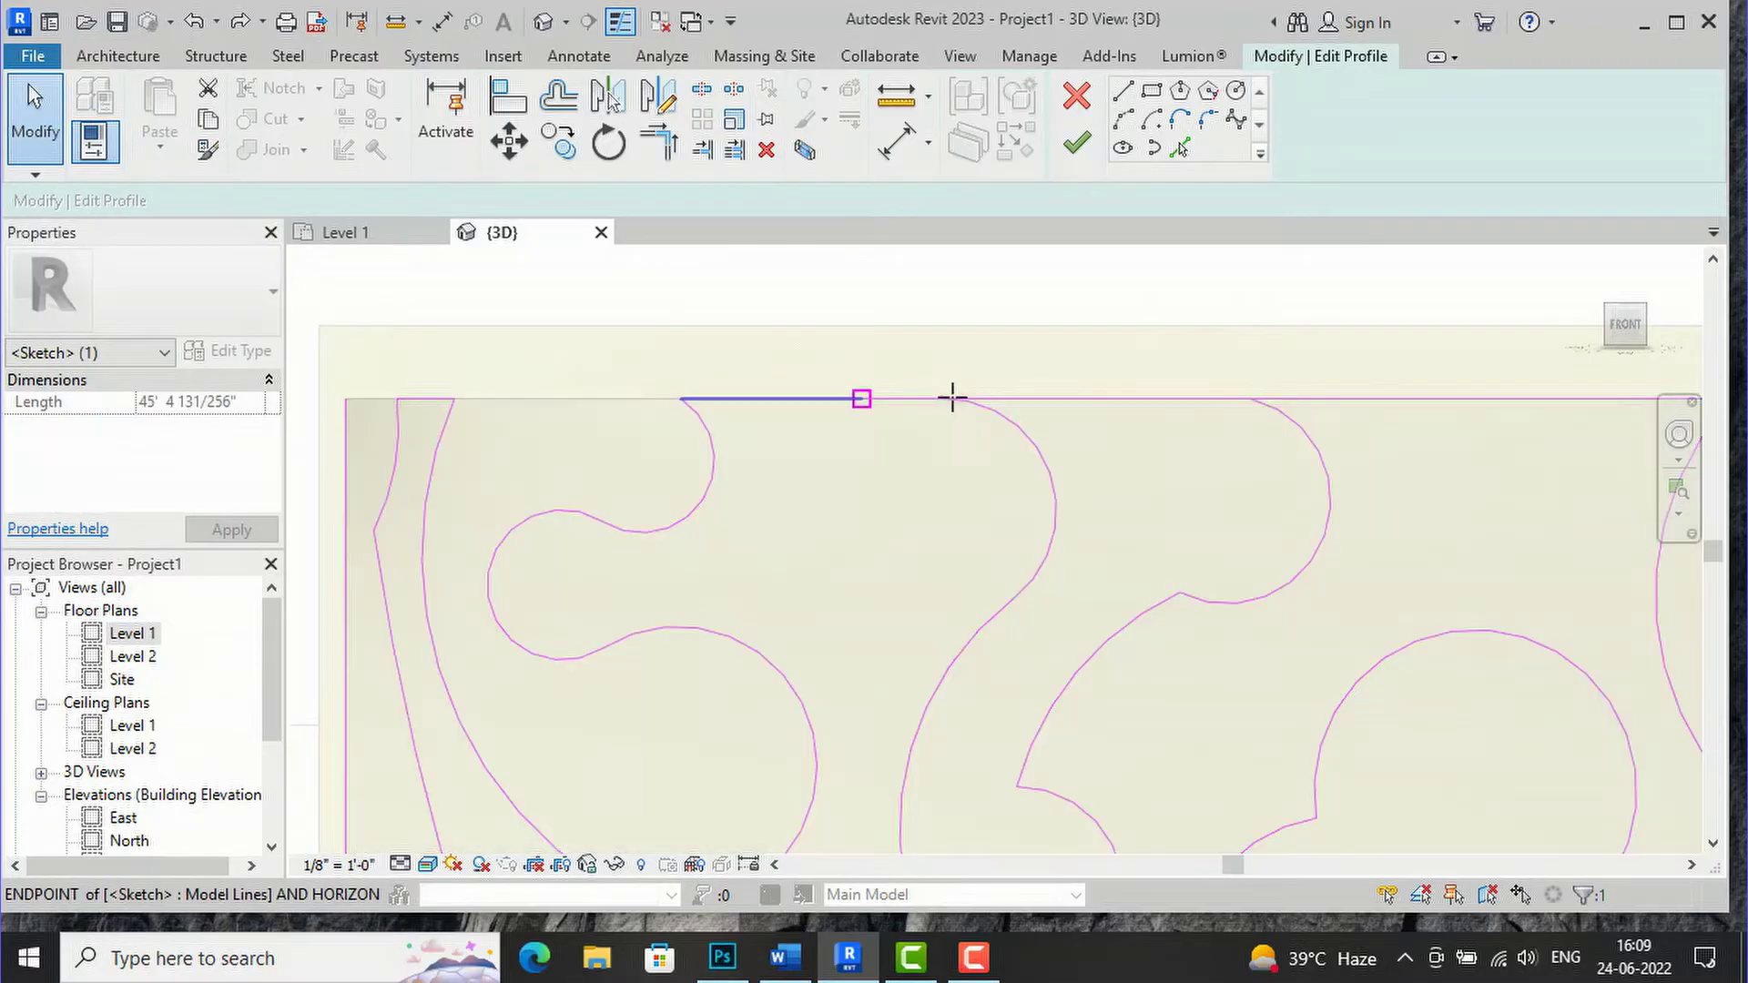
left_click_drag(987, 397, 1250, 399)
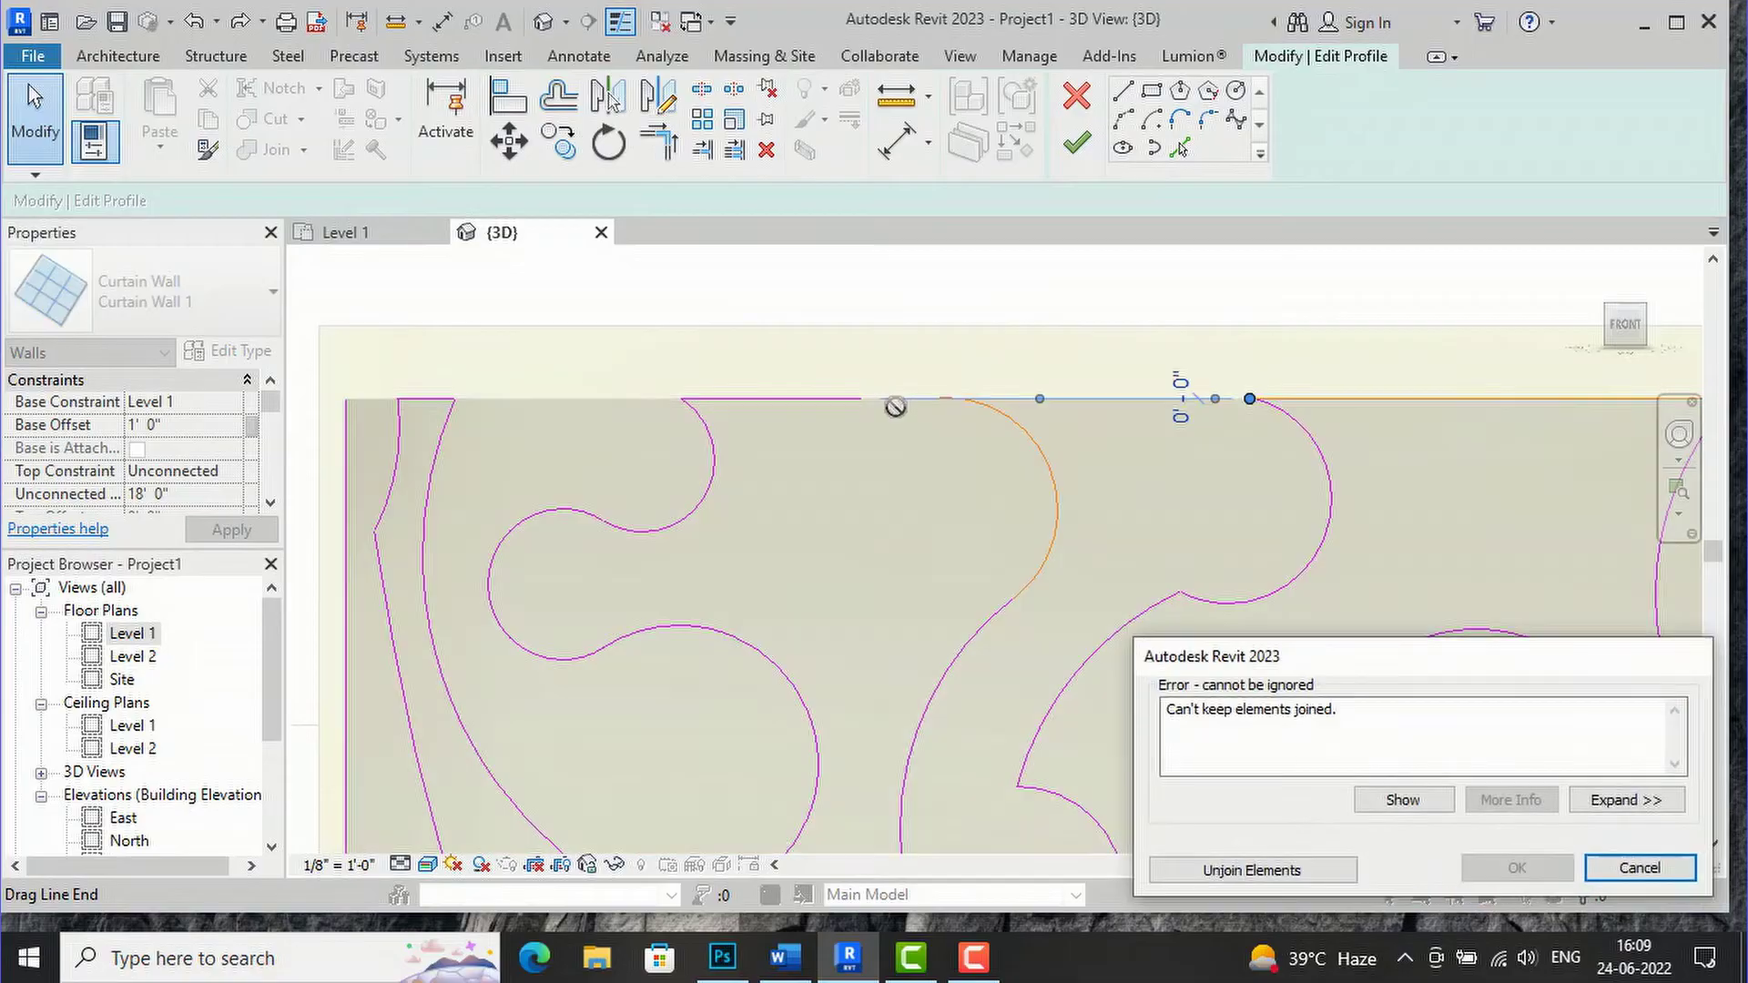
left_click(1291, 876)
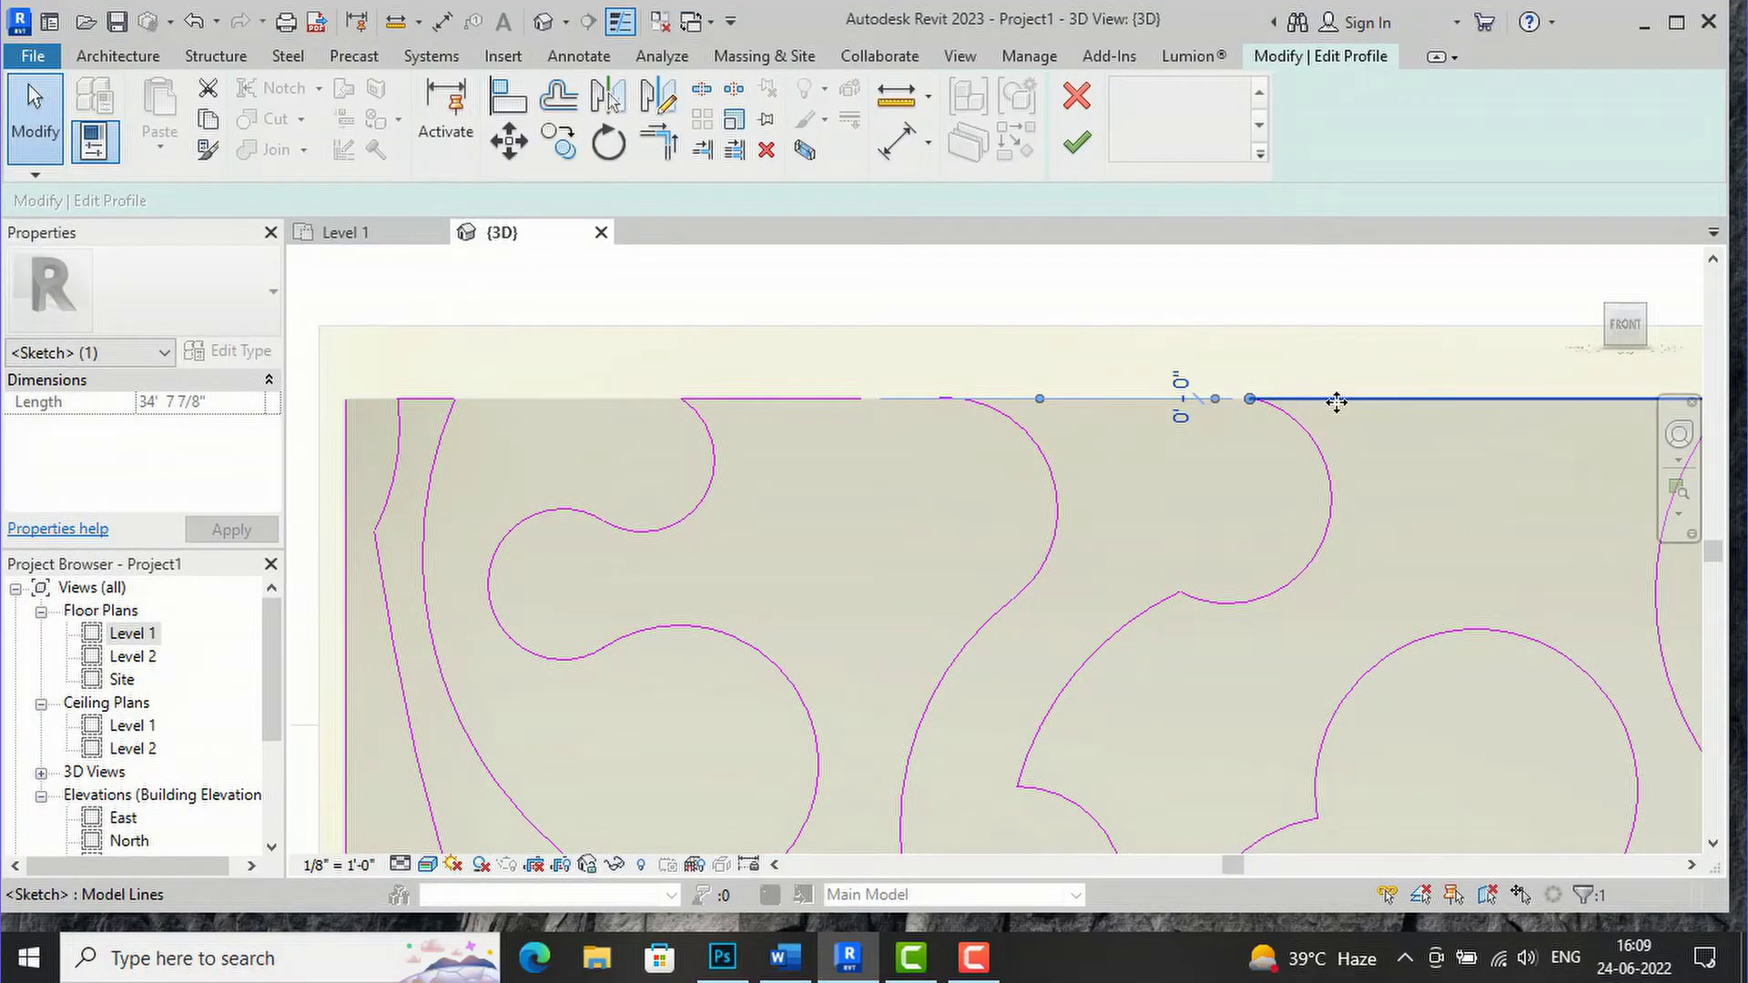
Delete the leftover top-edge piece between the first shape's upper arc and the second shape's left arc
left_click(942, 466)
scroll(725, 423, "down", 5)
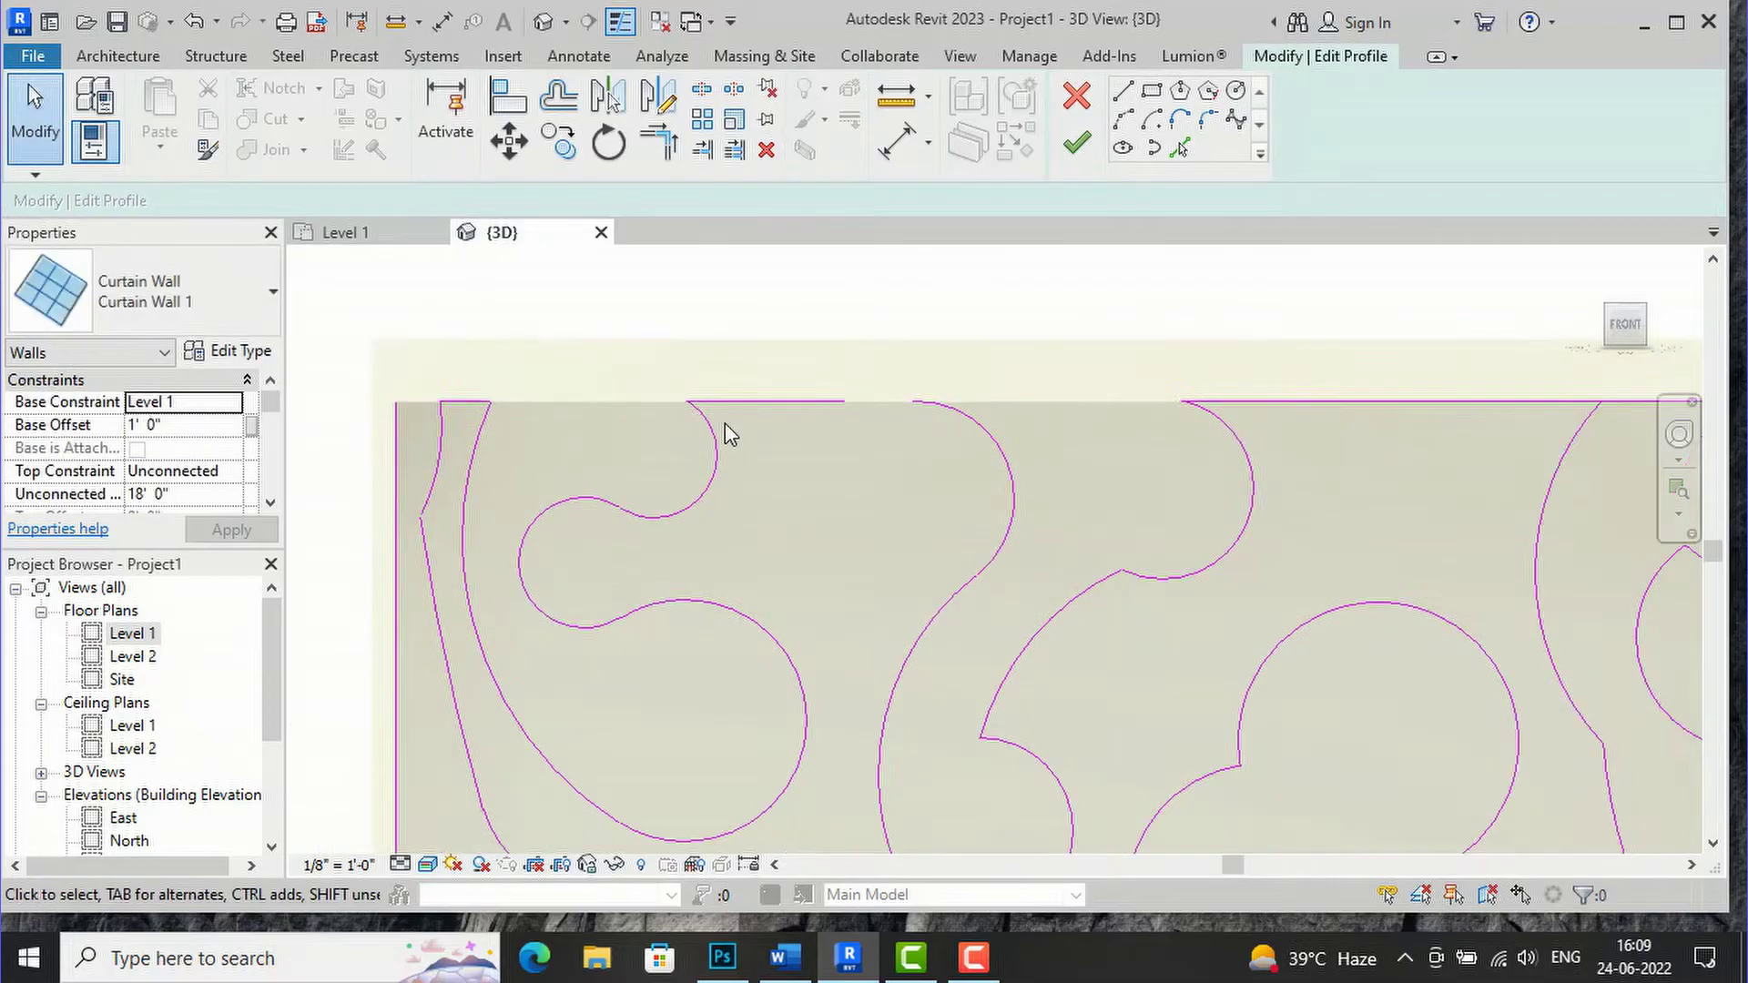
scroll(1002, 378, "up", 3)
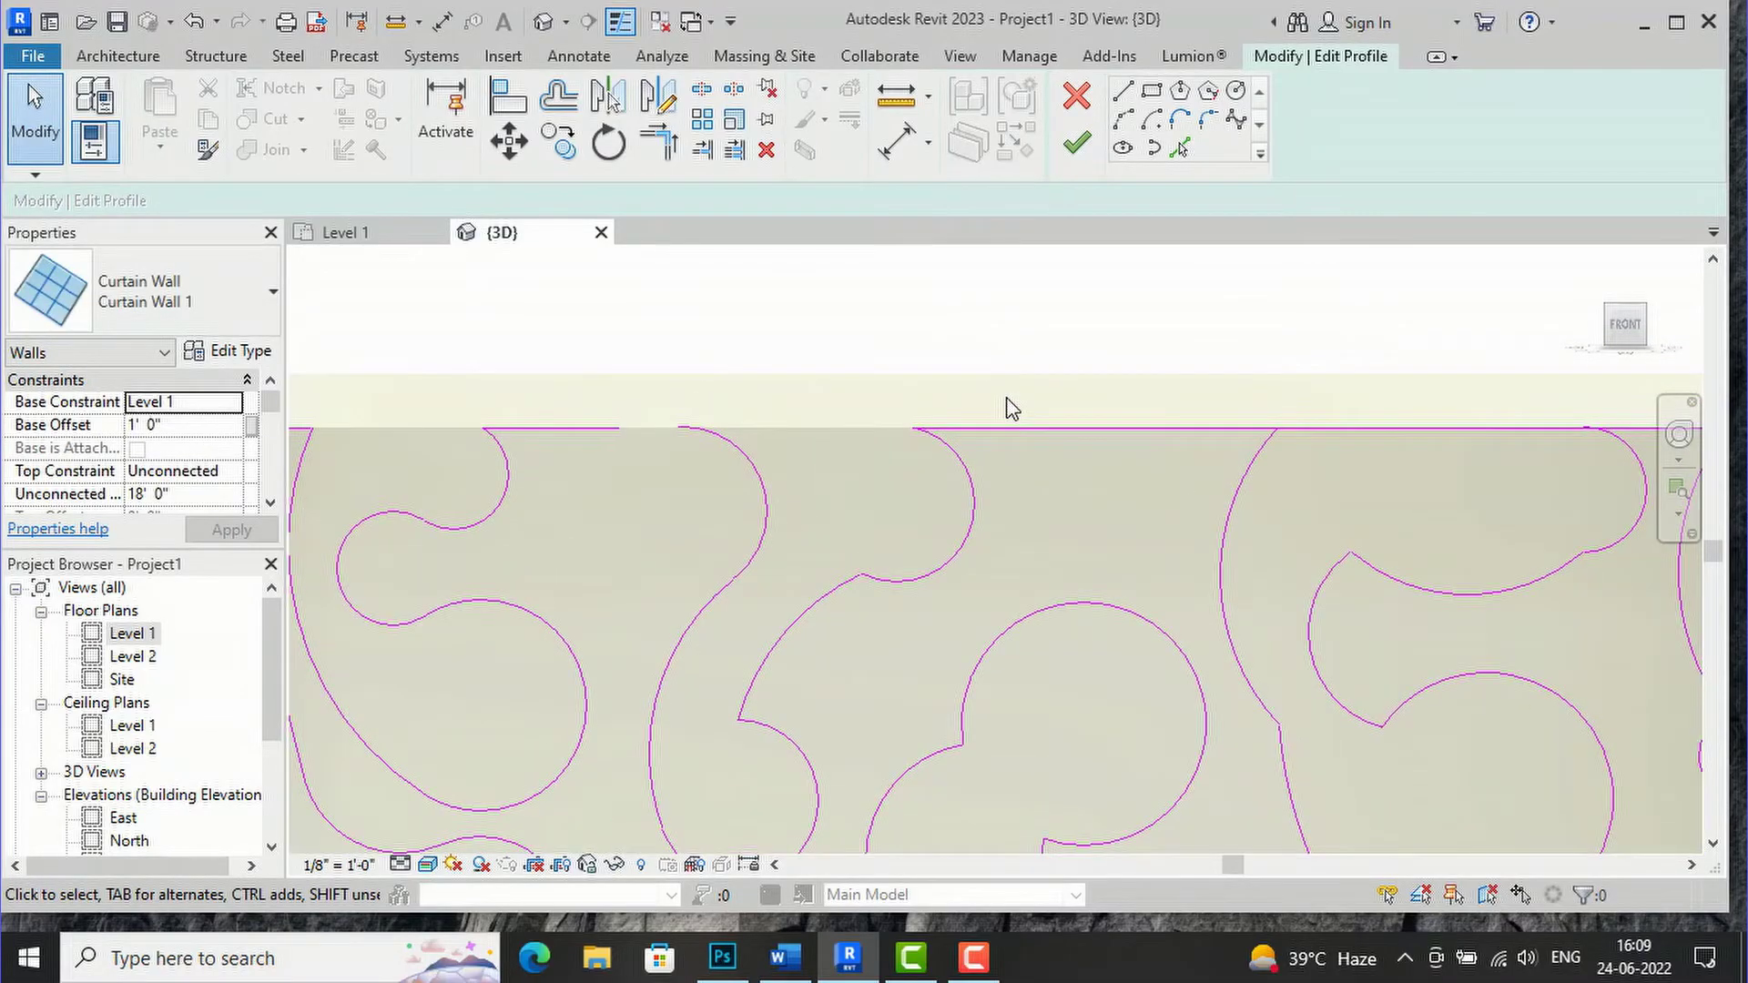
left_click(914, 433)
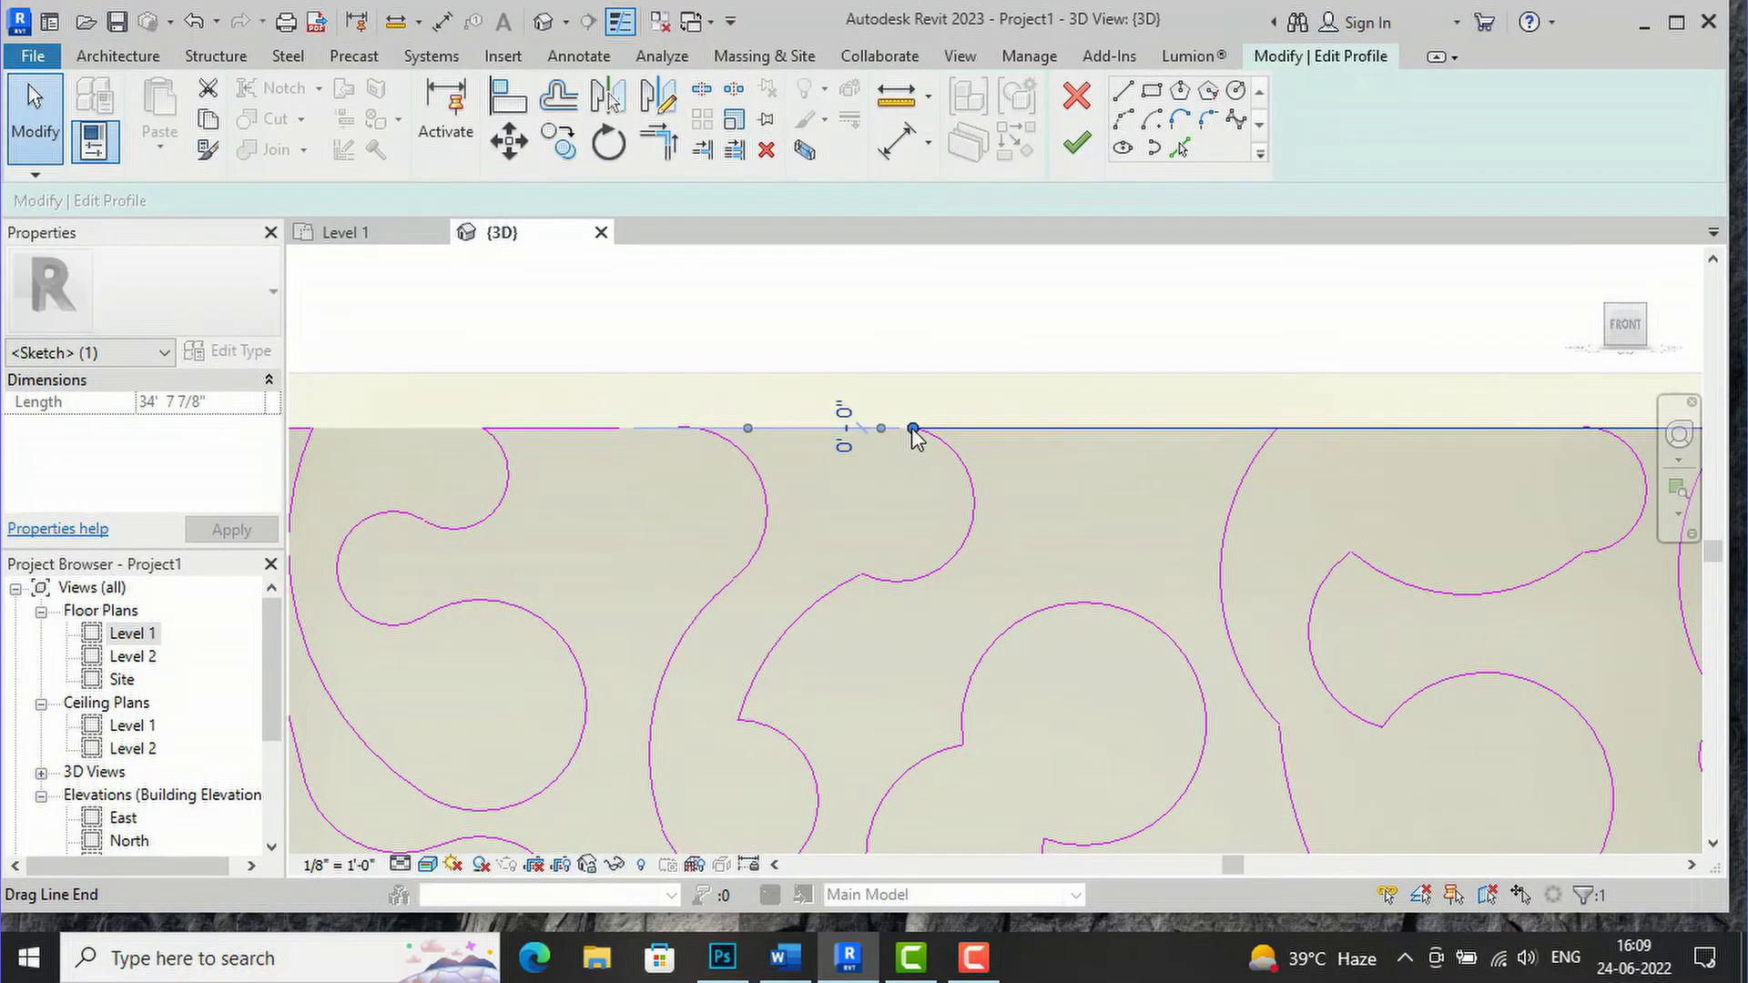
left_click(586, 436)
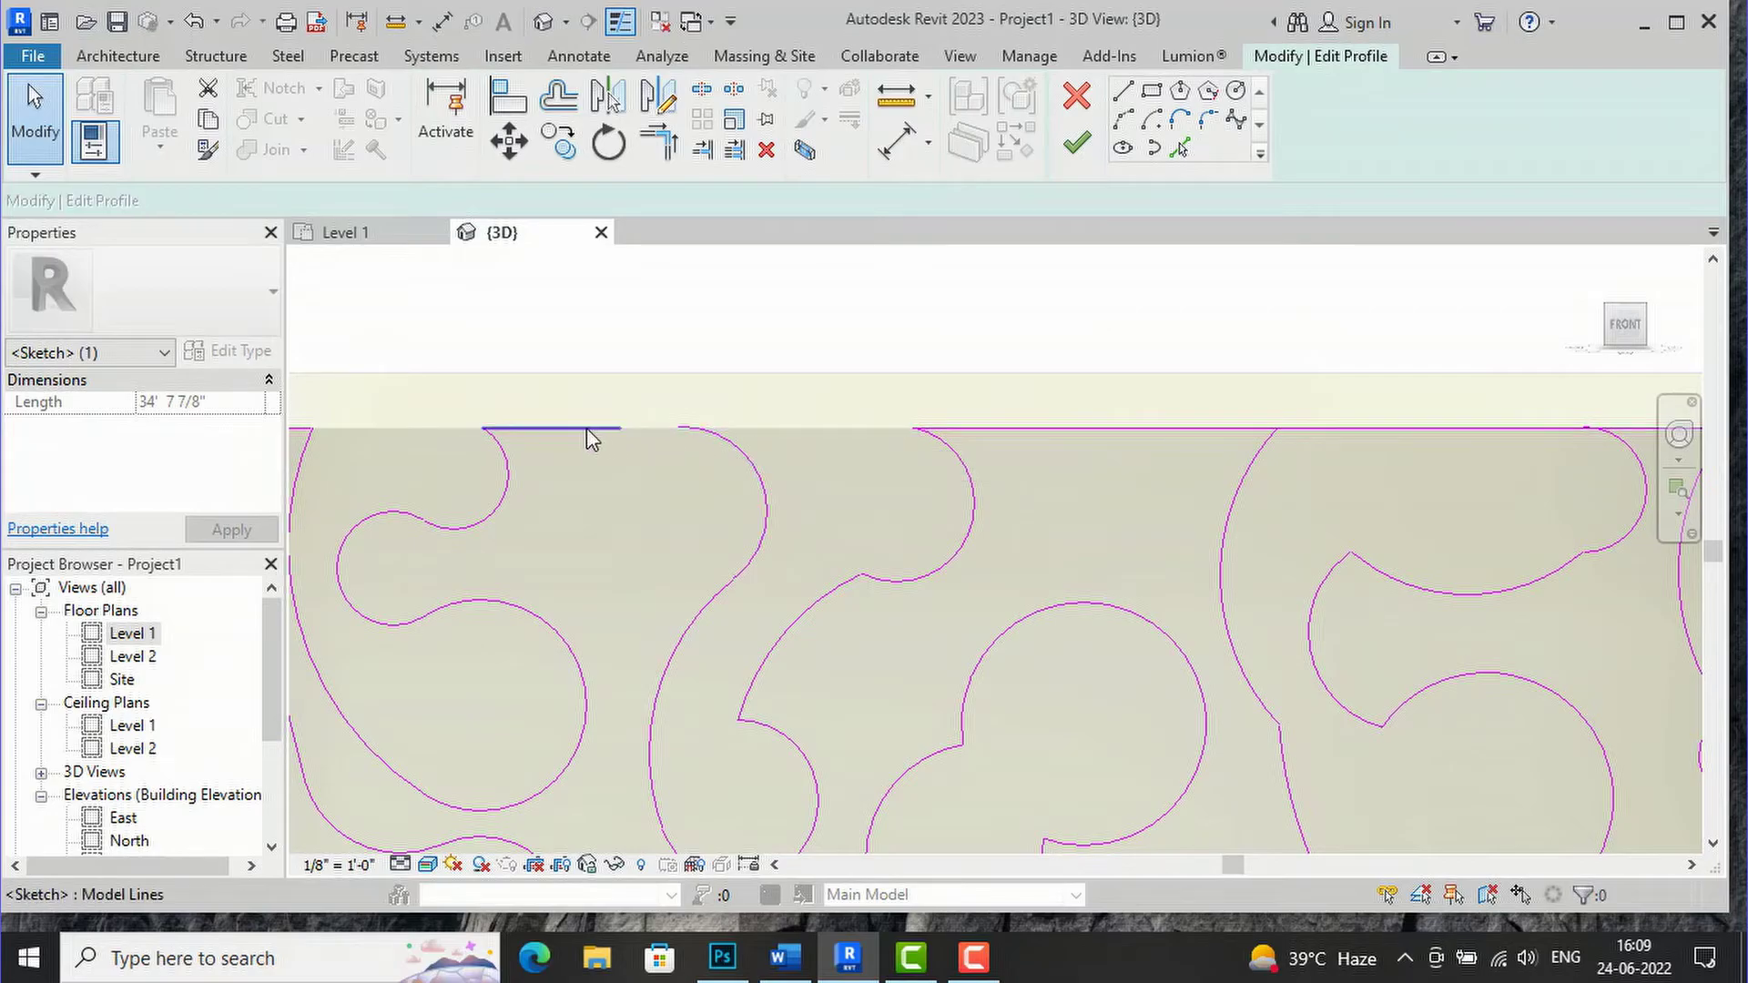
left_click(769, 351)
scroll(769, 351, "down", 2)
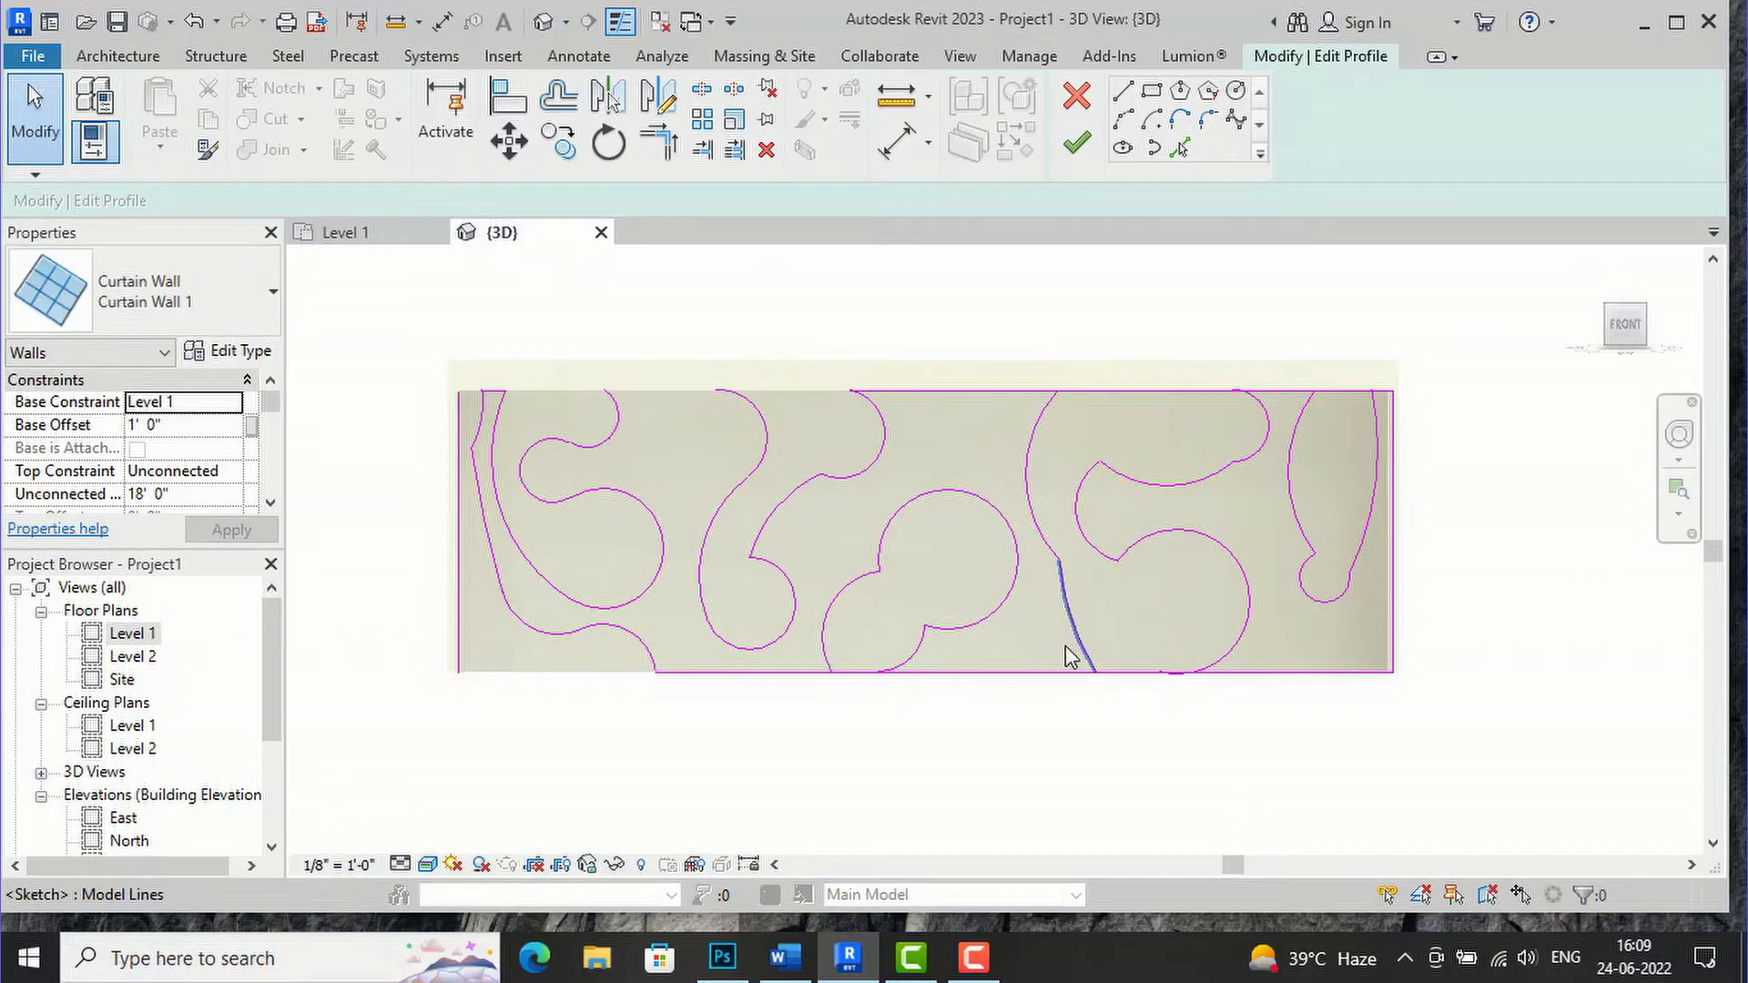
Split the profile's bottom edge within the third shape and pull both new ends to the lower ends of the shape's arcs
scroll(890, 706, "up", 4)
left_click(702, 91)
scroll(831, 635, "up", 3)
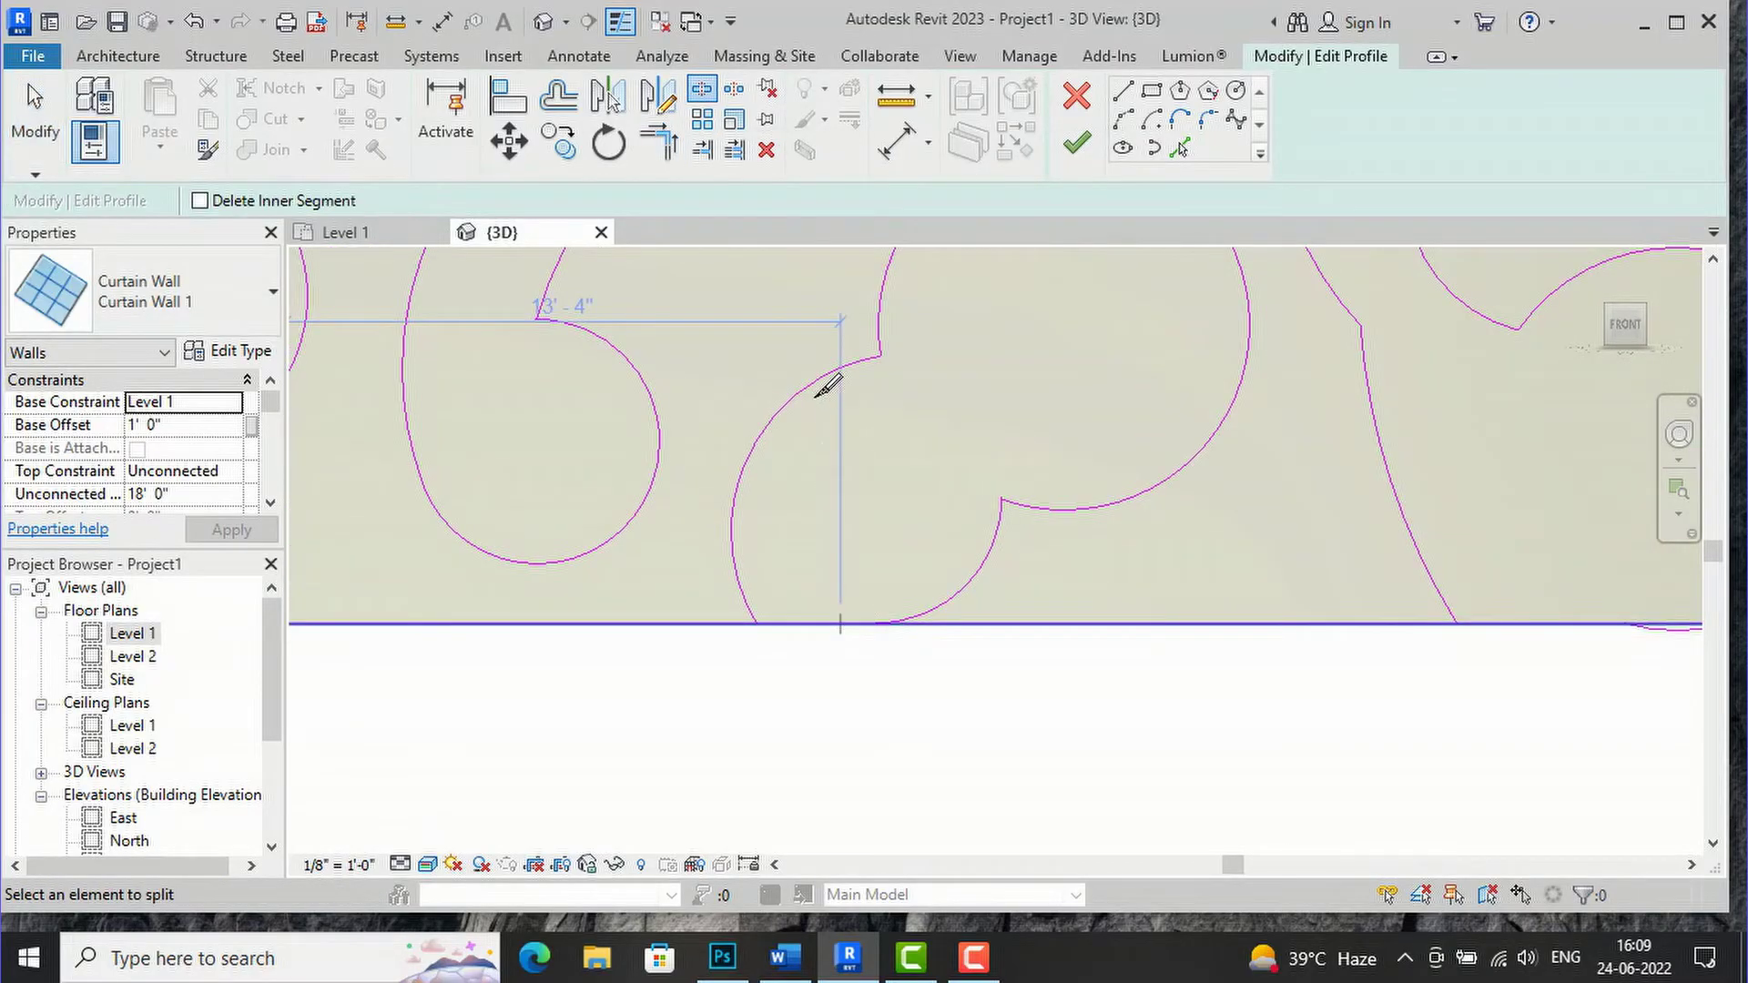
scroll(817, 638, "up", 3)
key("Escape")
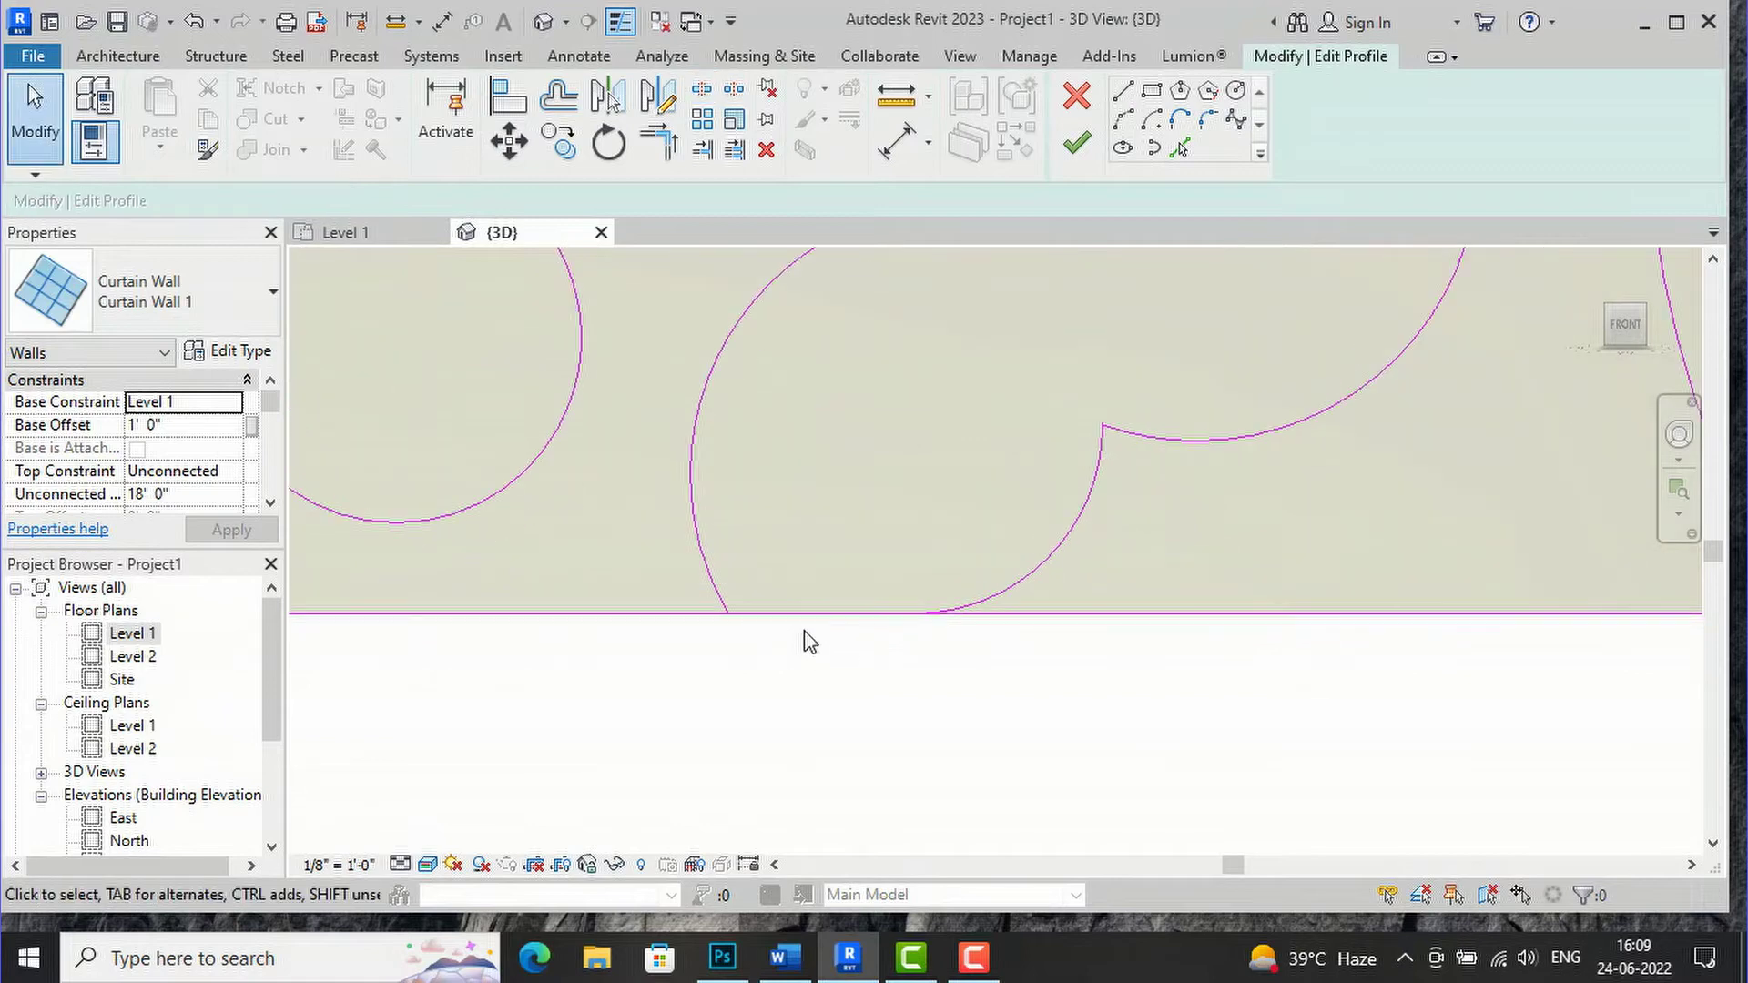
mouse_move(858, 613)
left_mouse_down()
mouse_move(708, 616)
mouse_move(726, 612)
left_mouse_up()
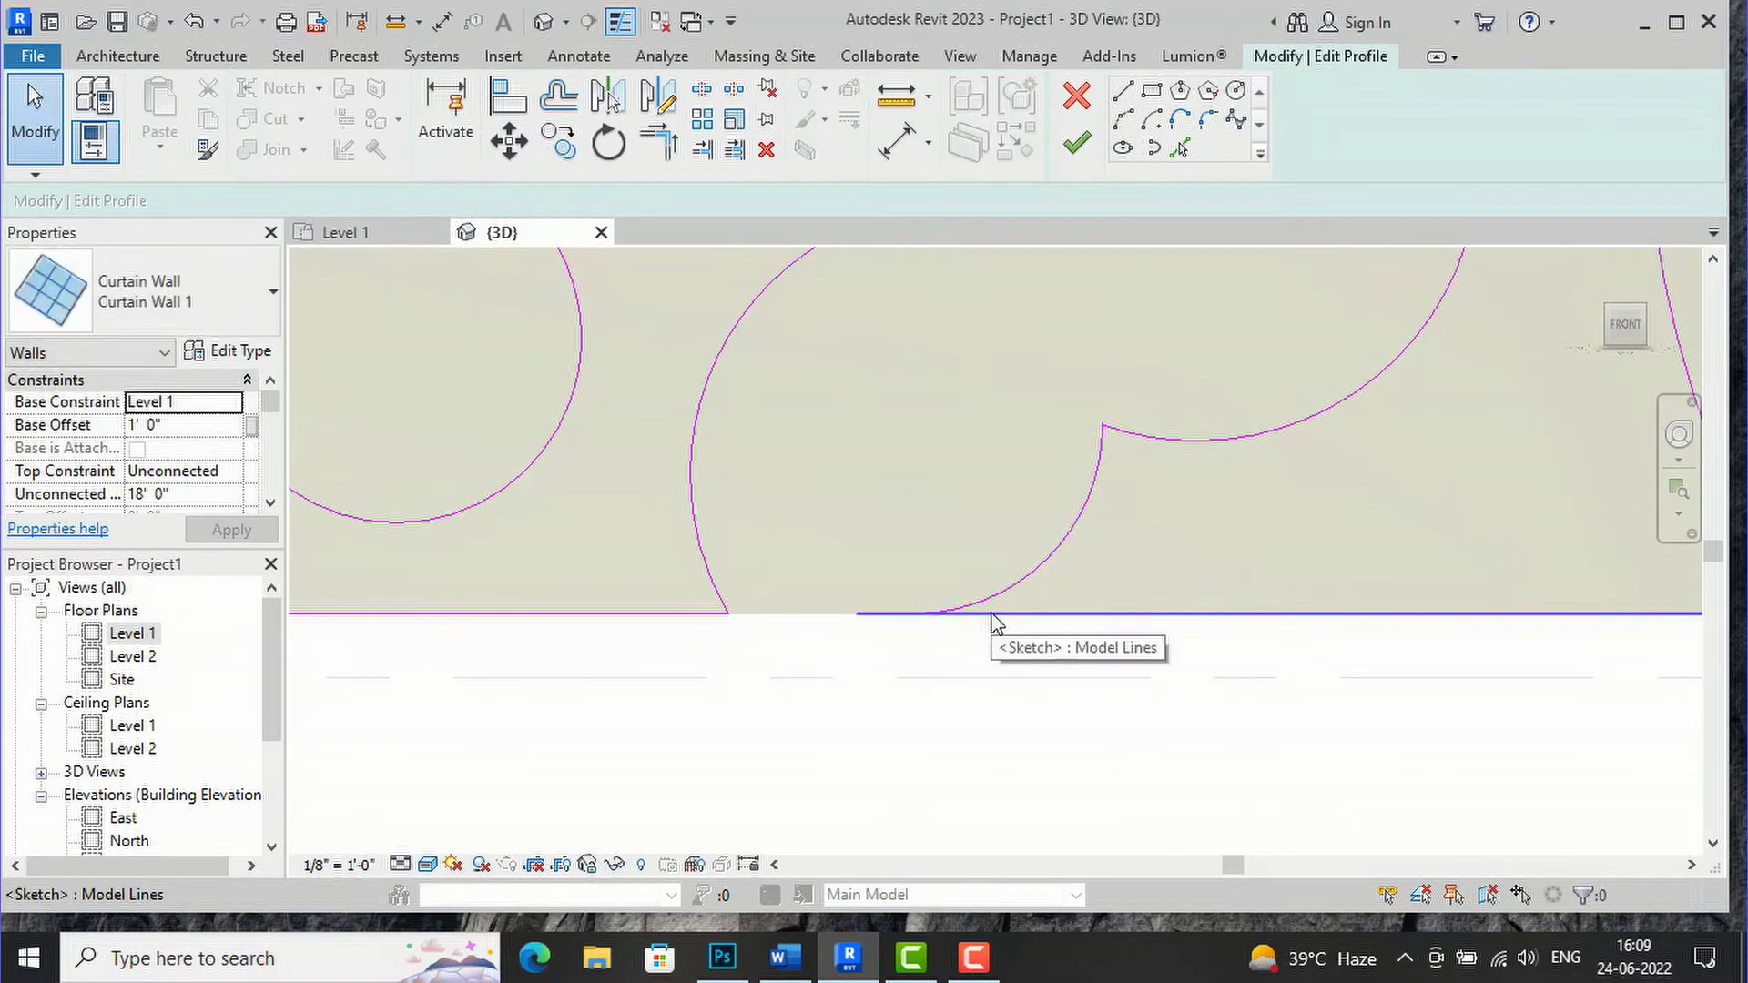
left_click(851, 614)
left_click_drag(859, 616, 924, 614)
Split the bottom edge about 16' 6" from its right corner and pull the new ends to the fourth shape's left and large arcs
scroll(697, 699, "down", 5)
scroll(1162, 620, "up", 4)
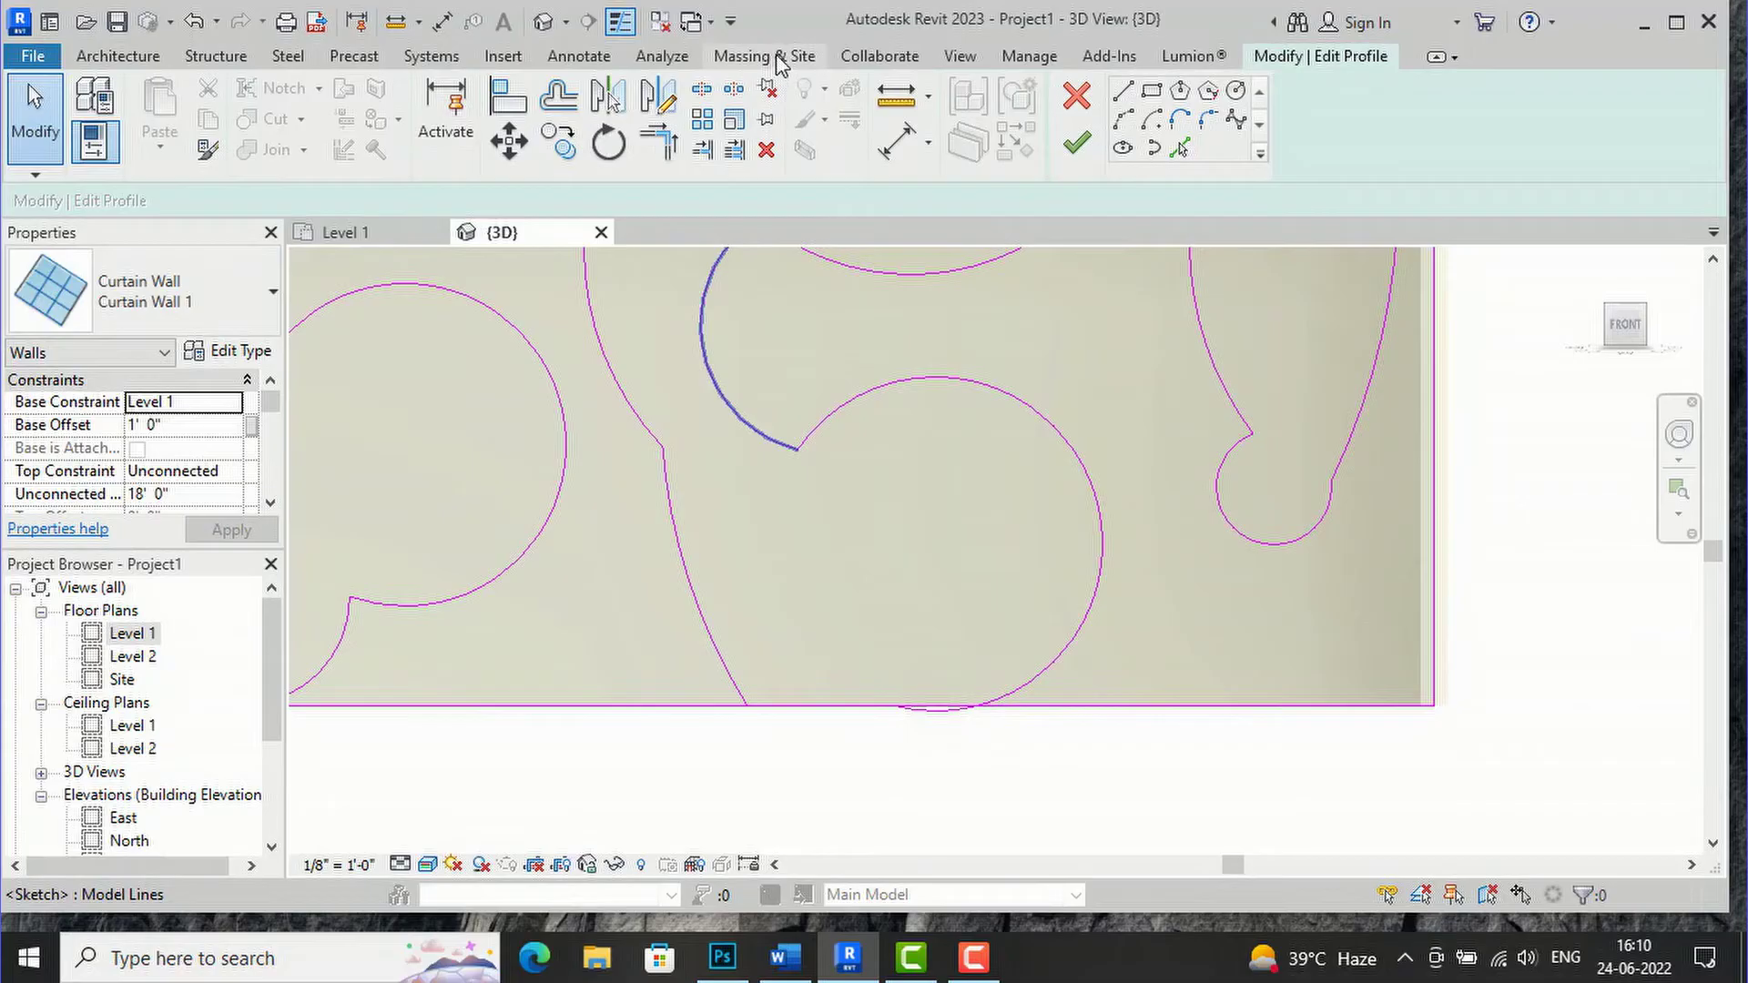
left_click(702, 92)
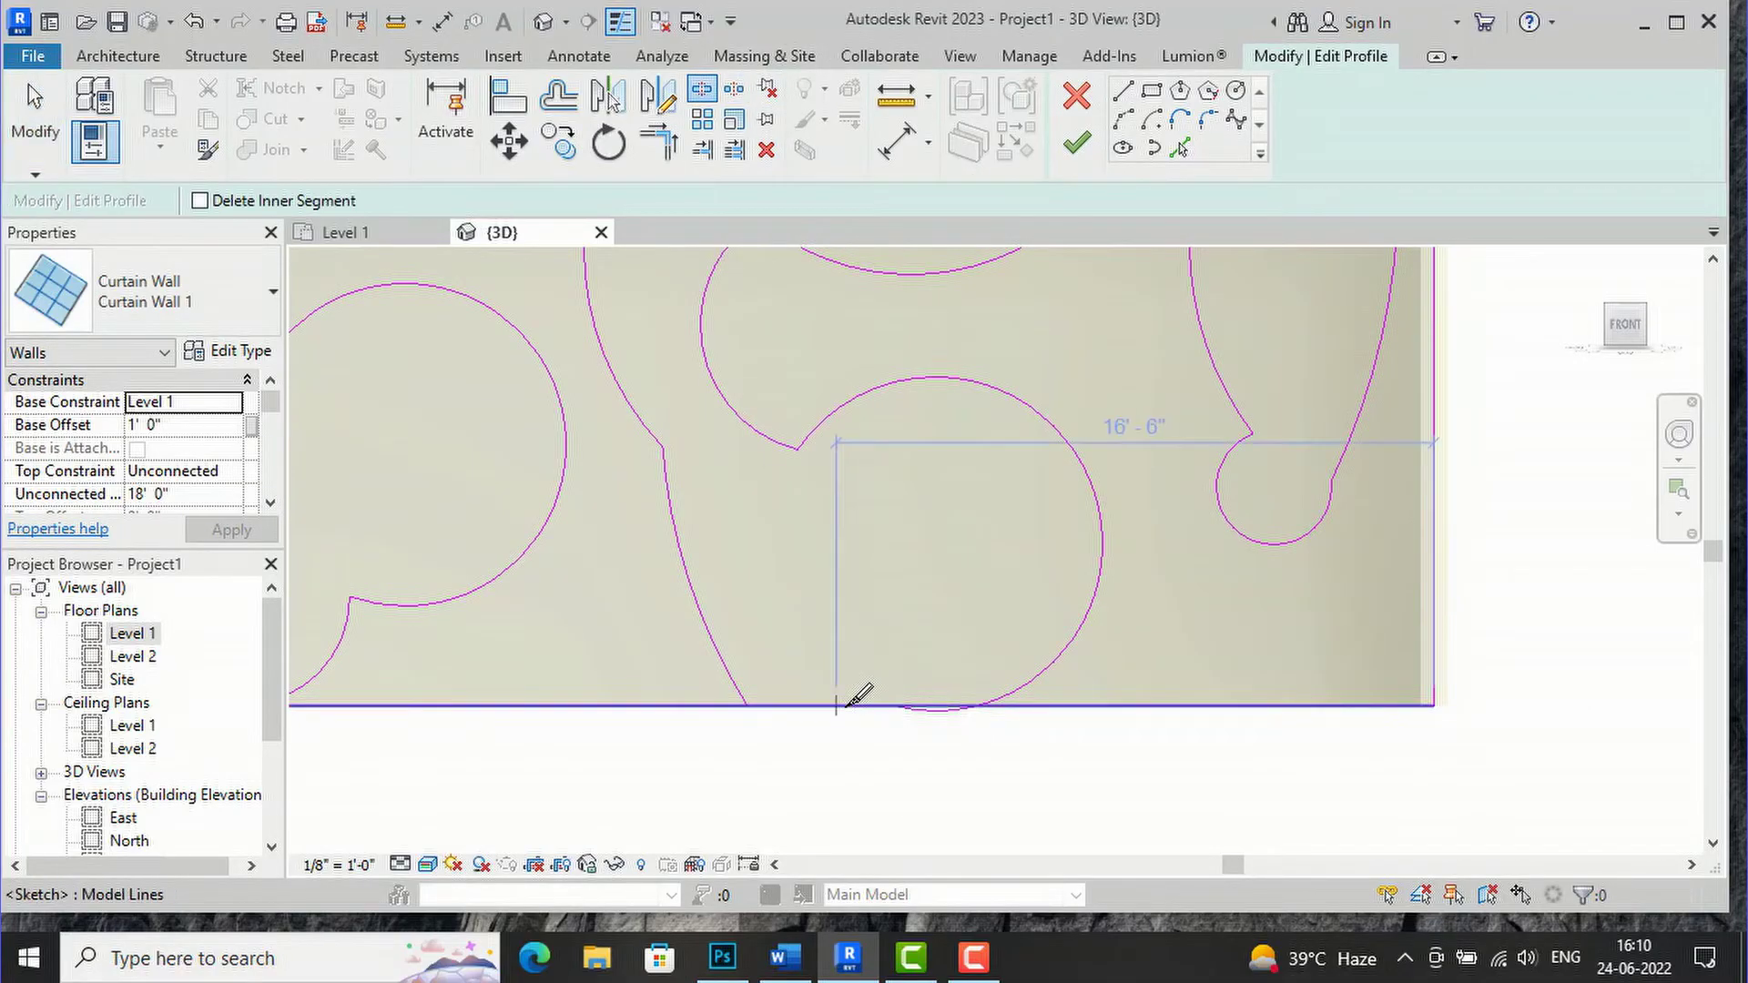
key("Escape")
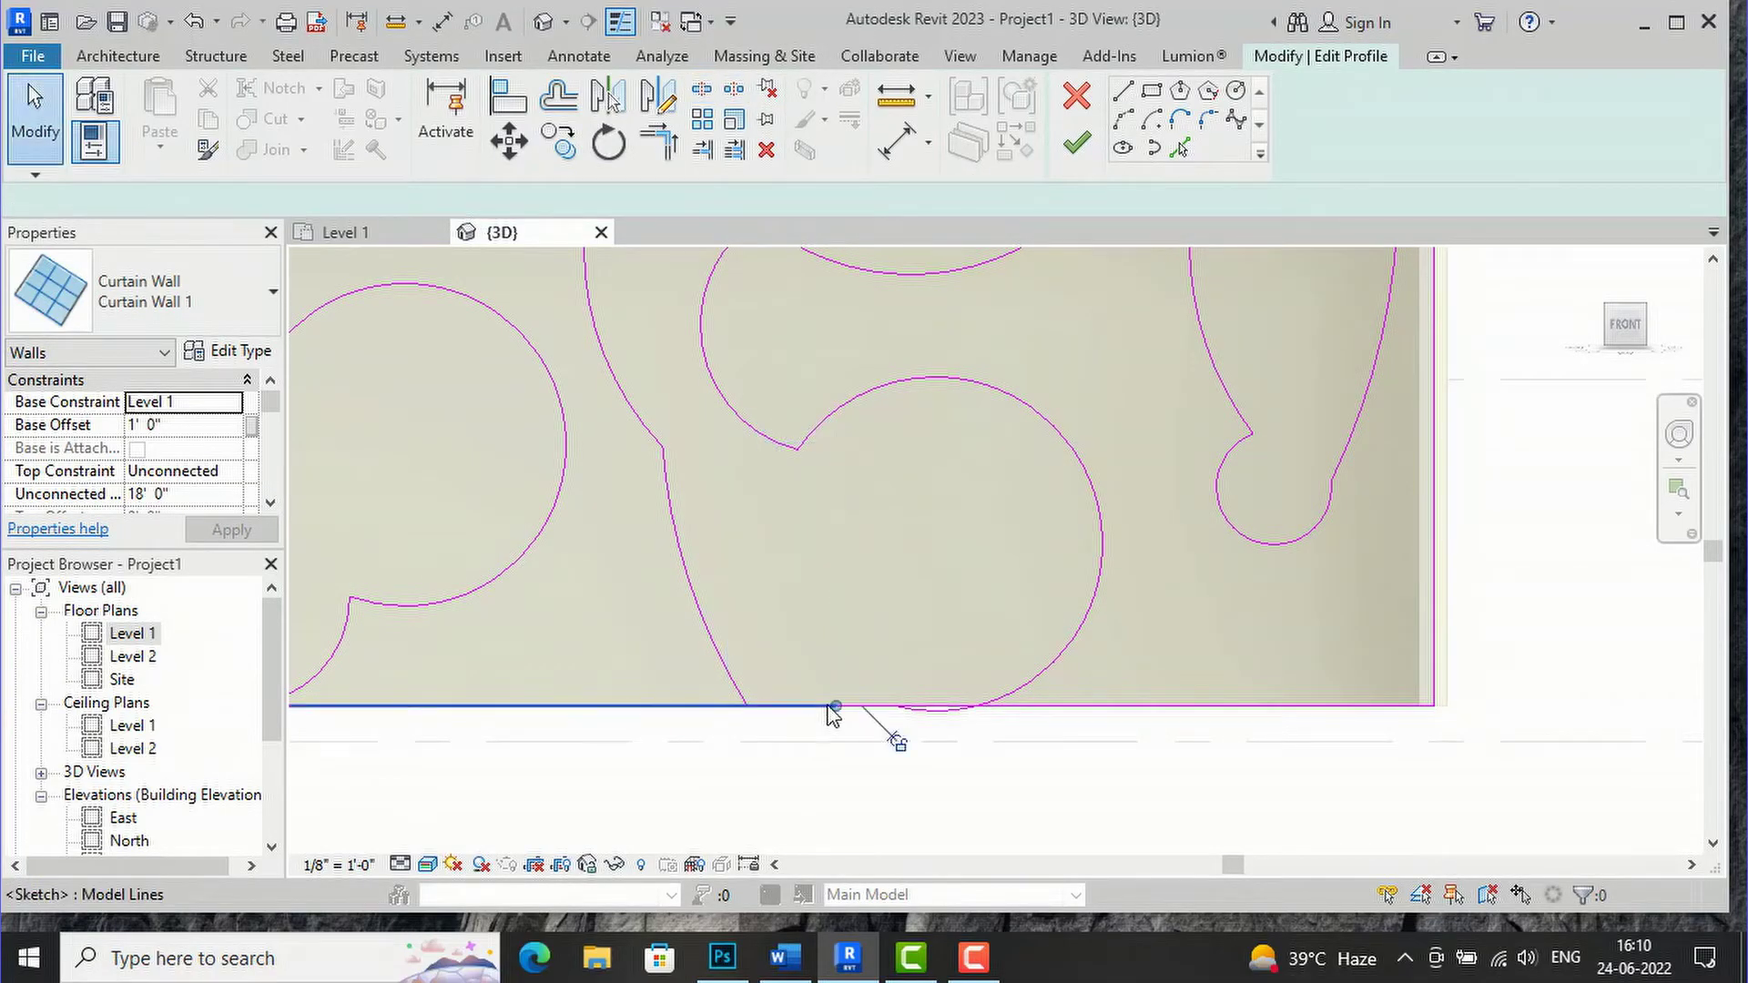
left_click(831, 707)
mouse_move(836, 707)
left_mouse_down()
mouse_move(745, 708)
mouse_move(917, 726)
mouse_move(973, 708)
left_mouse_up()
Shorten the fourth shape's large arc so its lower end meets the start of the right bottom-edge segment
left_click(995, 729)
left_click(865, 709)
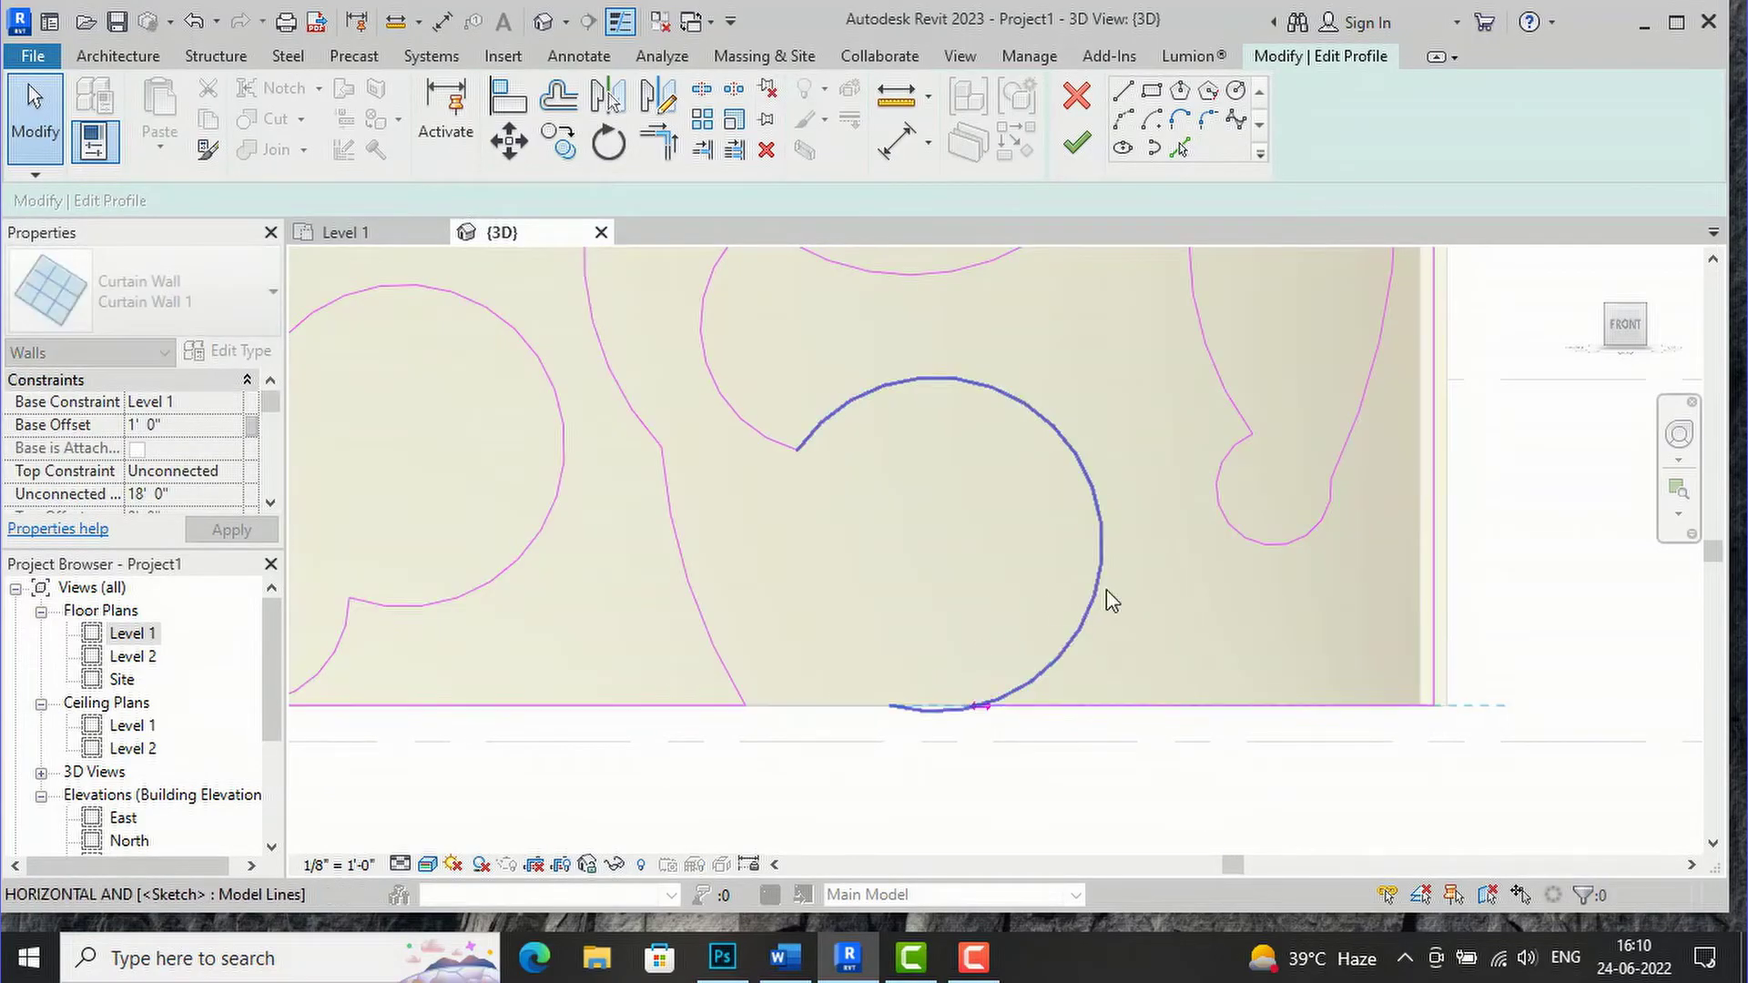
left_click(741, 762)
scroll(743, 751, "down", 3)
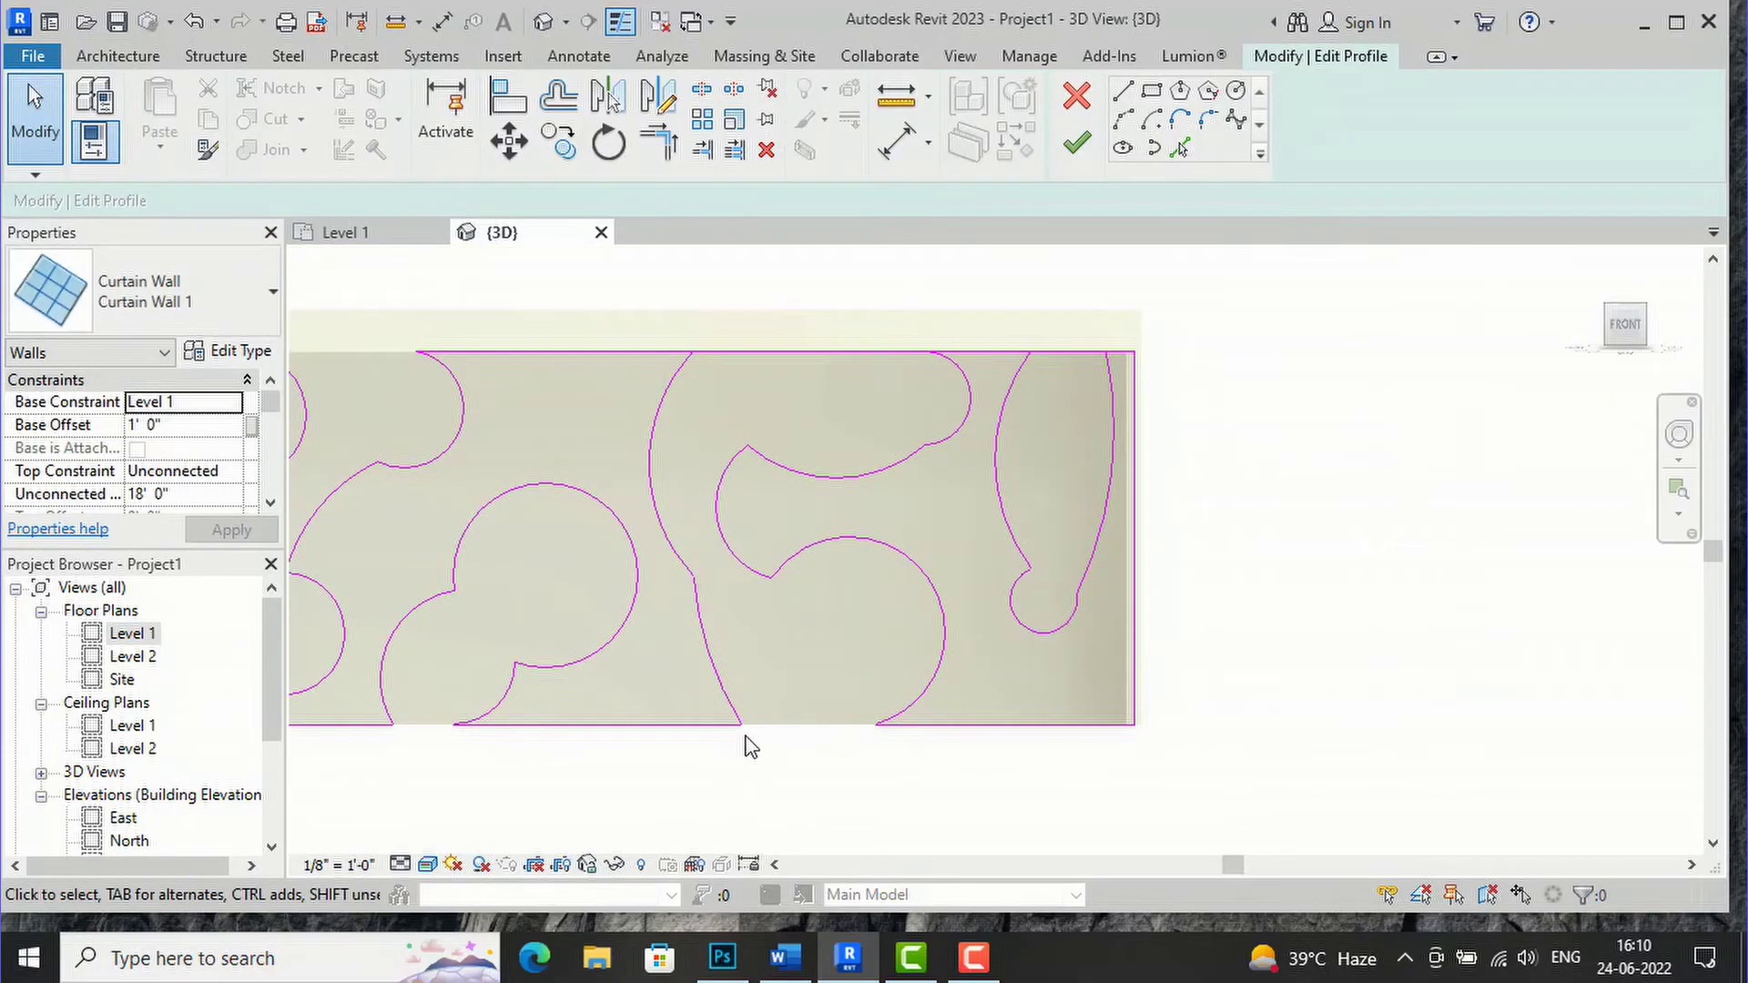
Split the top edge above the fourth shape and pull both new ends to the upper ends of its left and right arcs
scroll(792, 425, "up", 3)
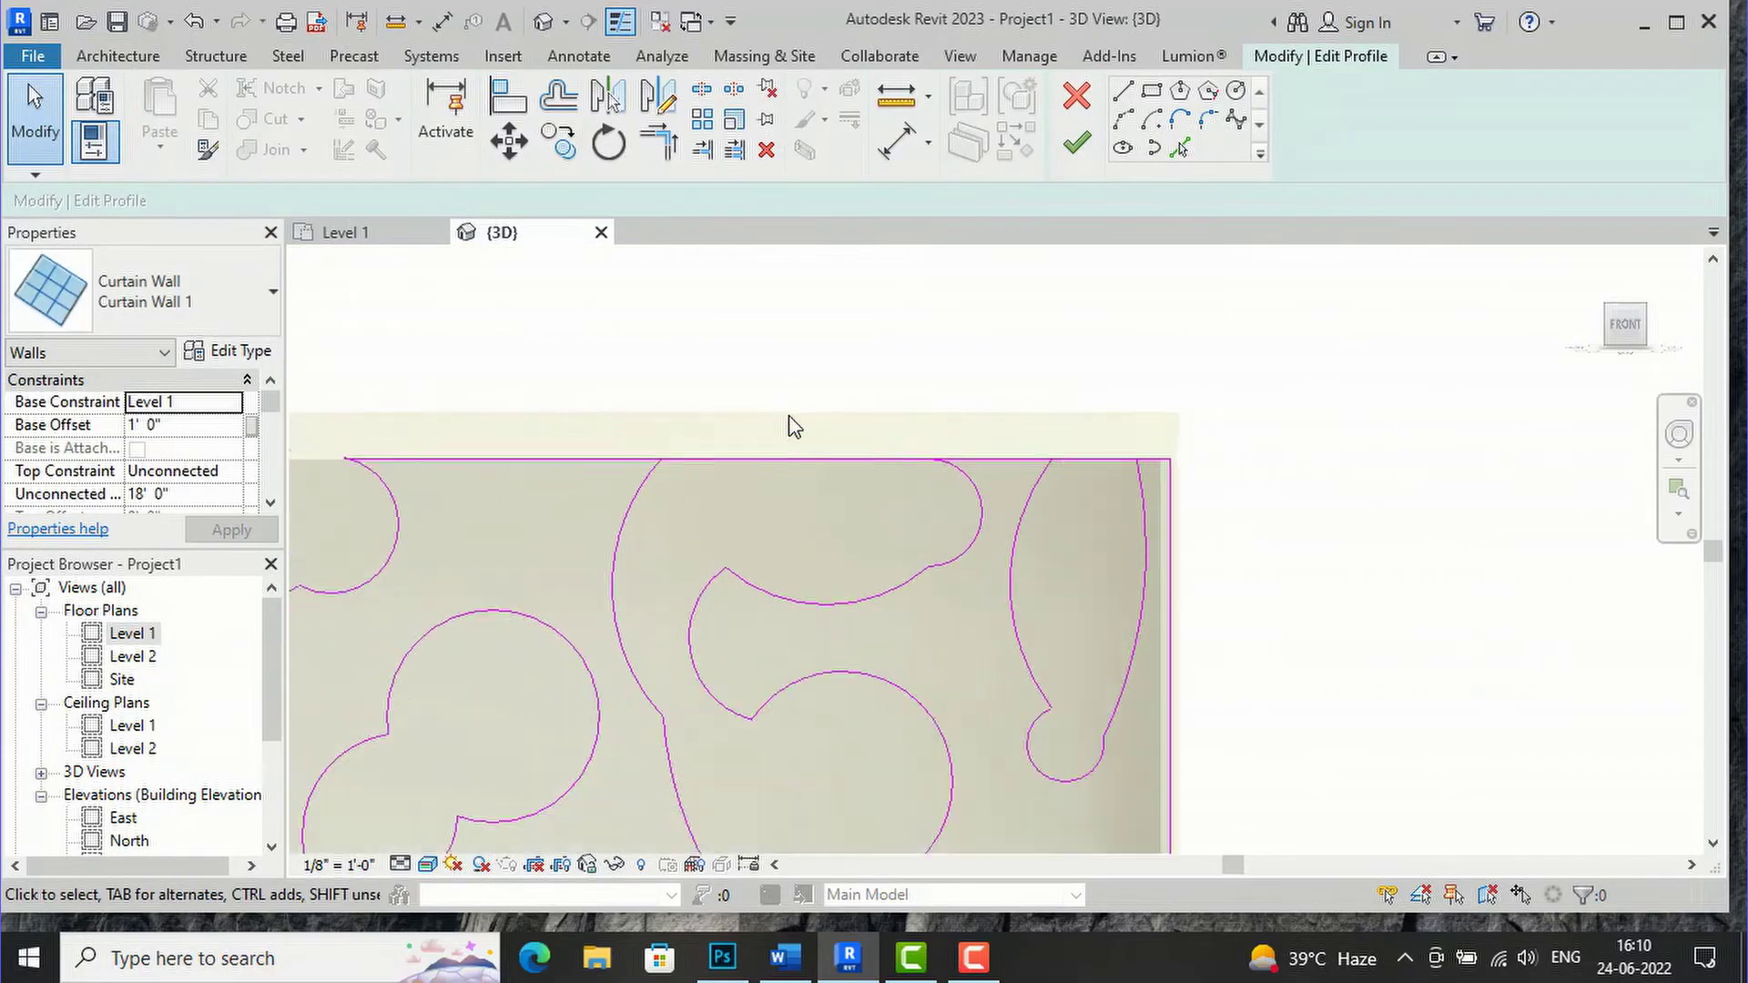
left_click(703, 88)
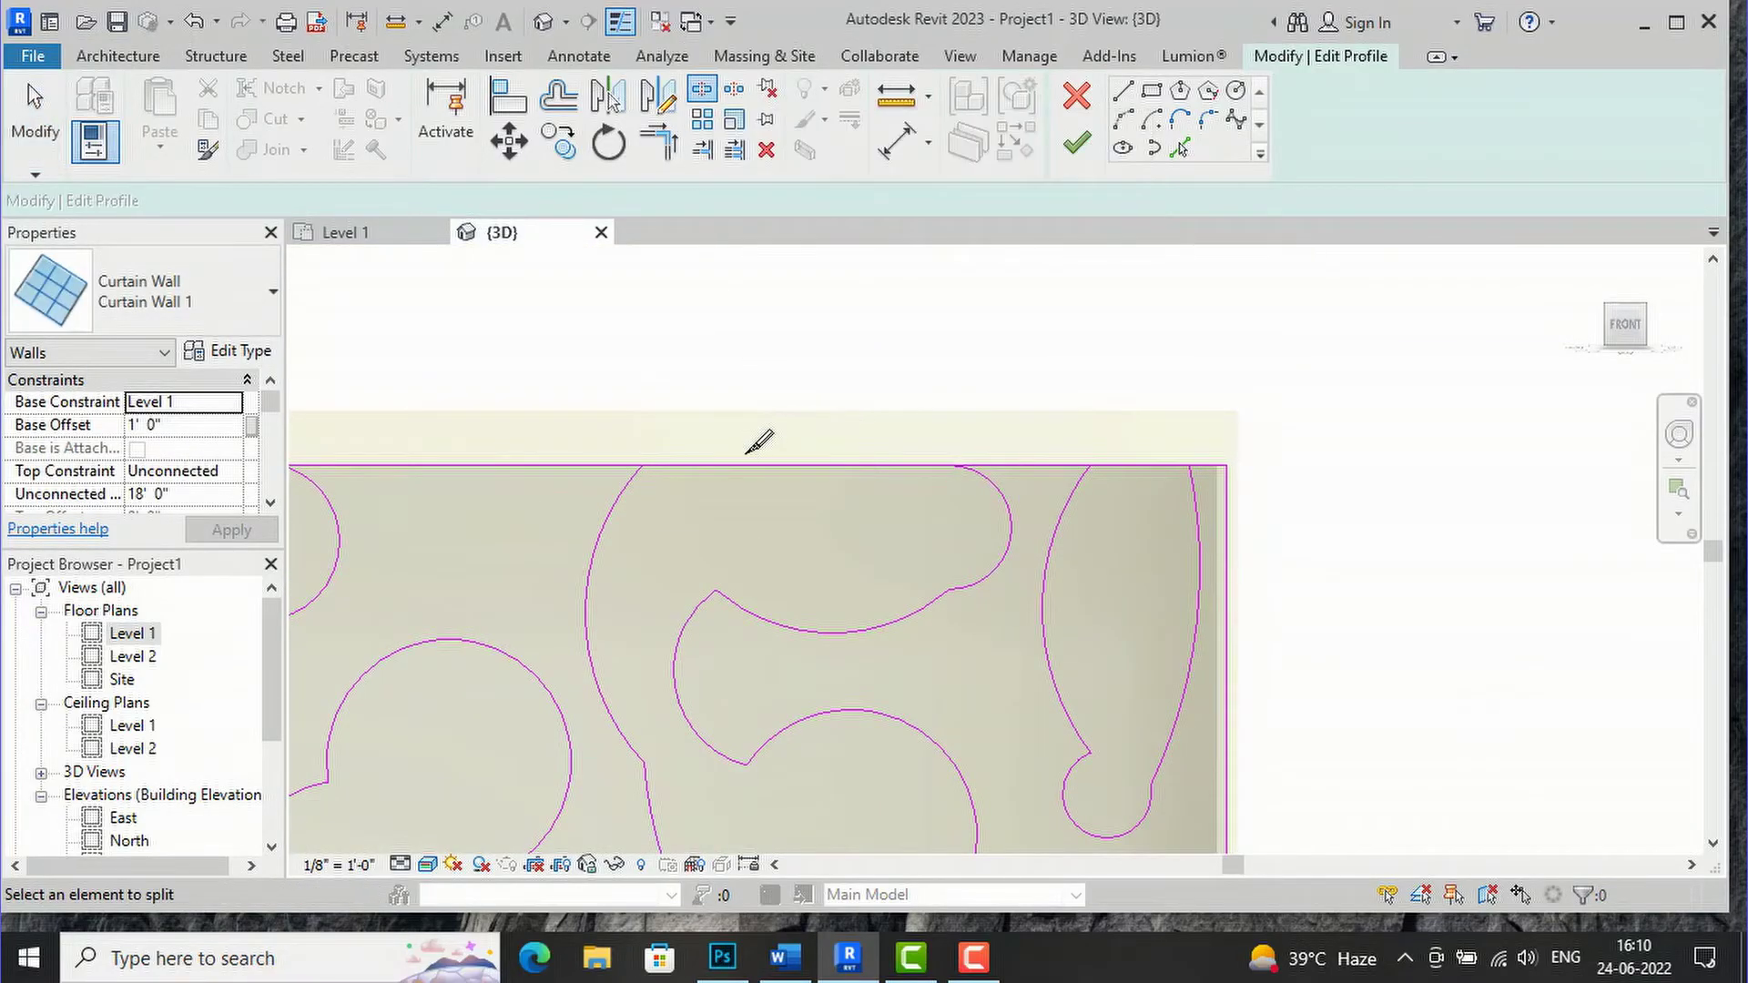
left_click(803, 466)
scroll(773, 480, "up", 2)
key("Escape")
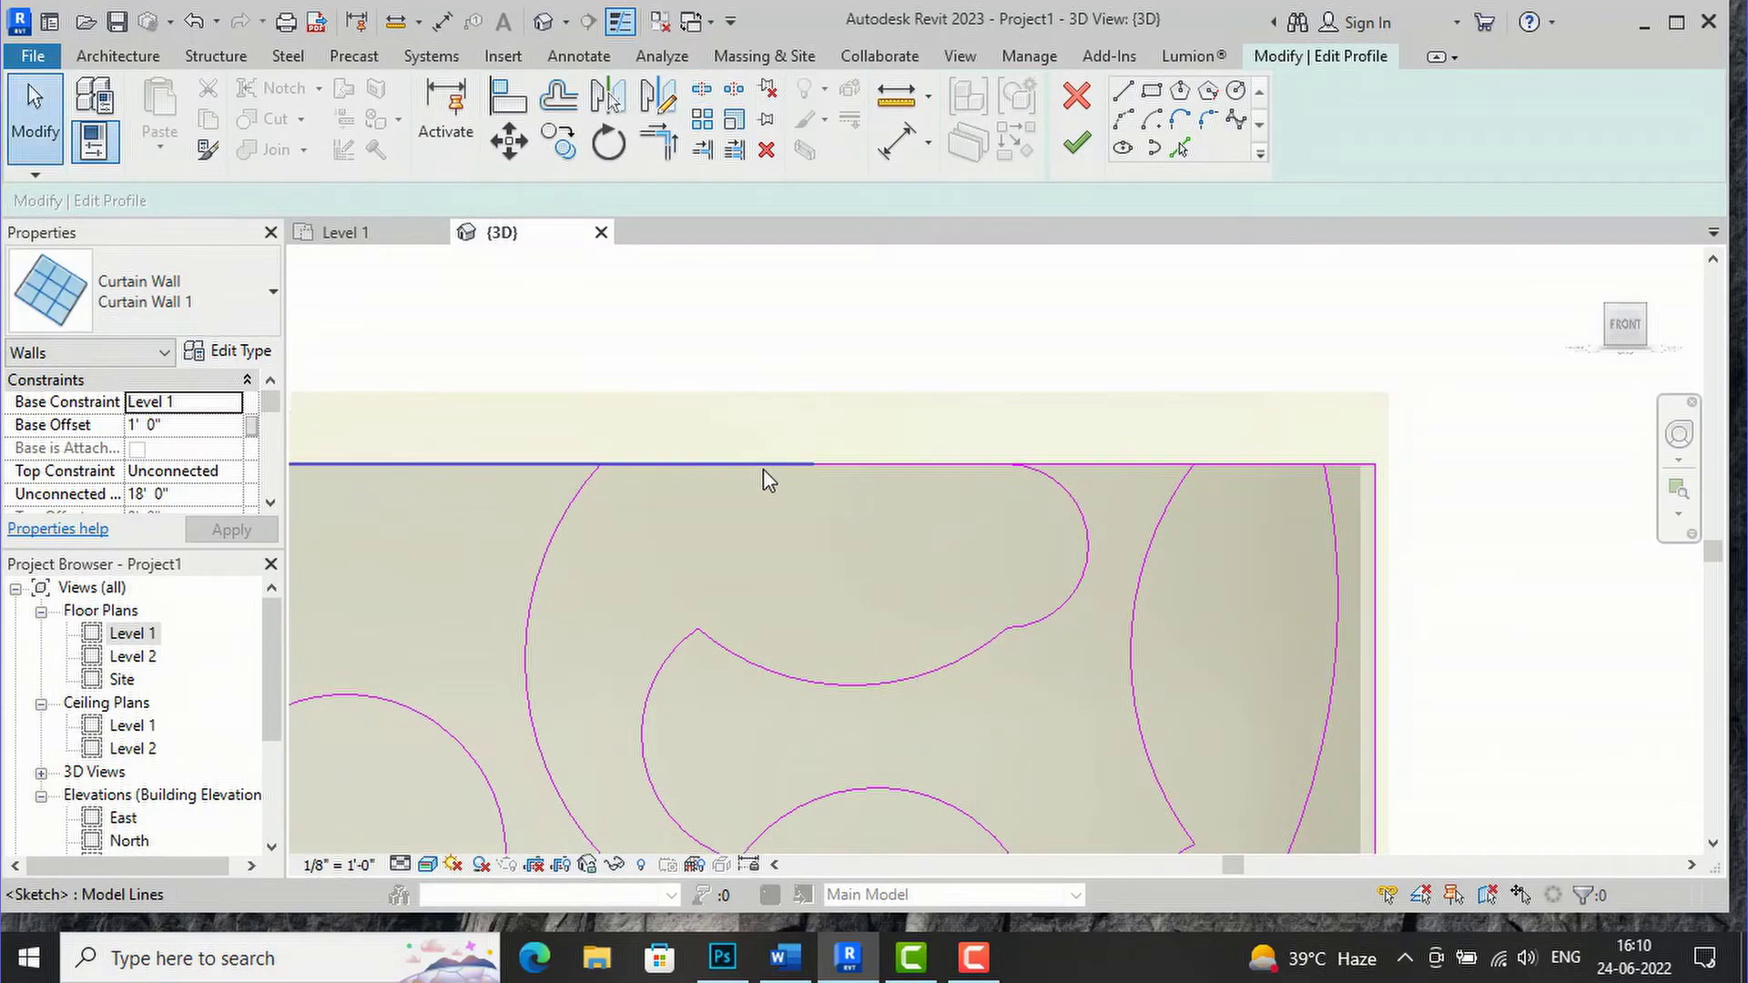
left_click(807, 467)
left_click_drag(816, 466, 598, 467)
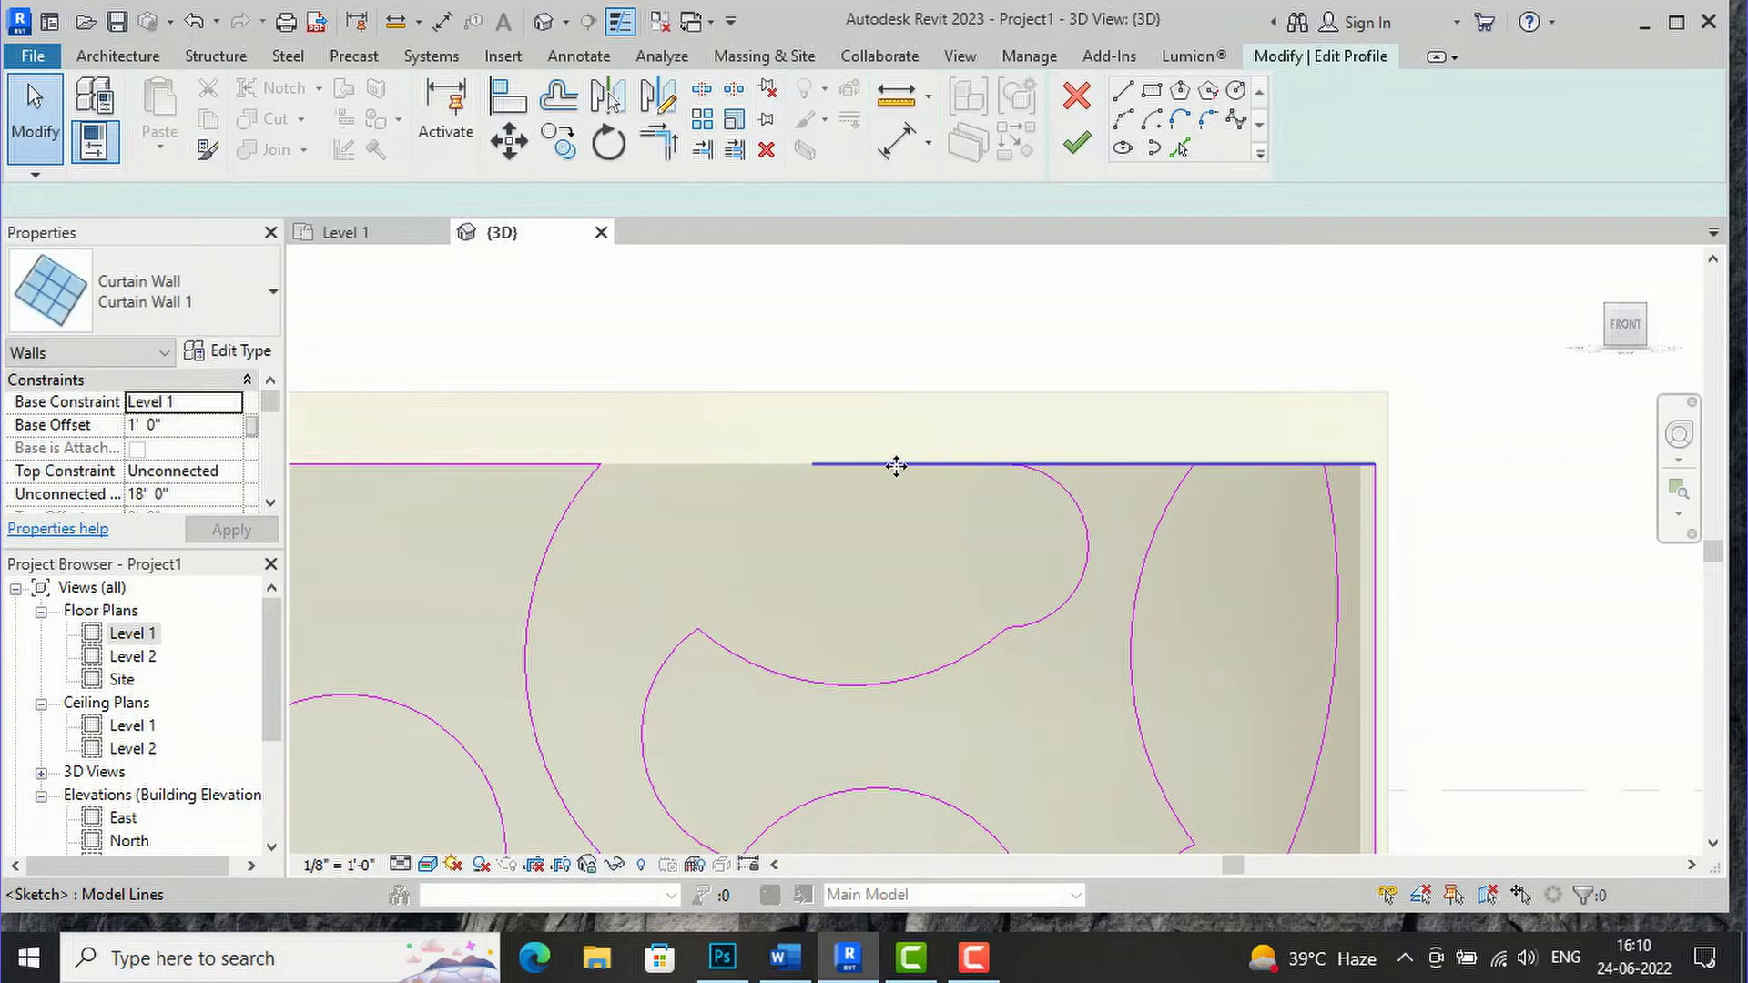
left_click(807, 464)
left_click_drag(806, 464, 1007, 468)
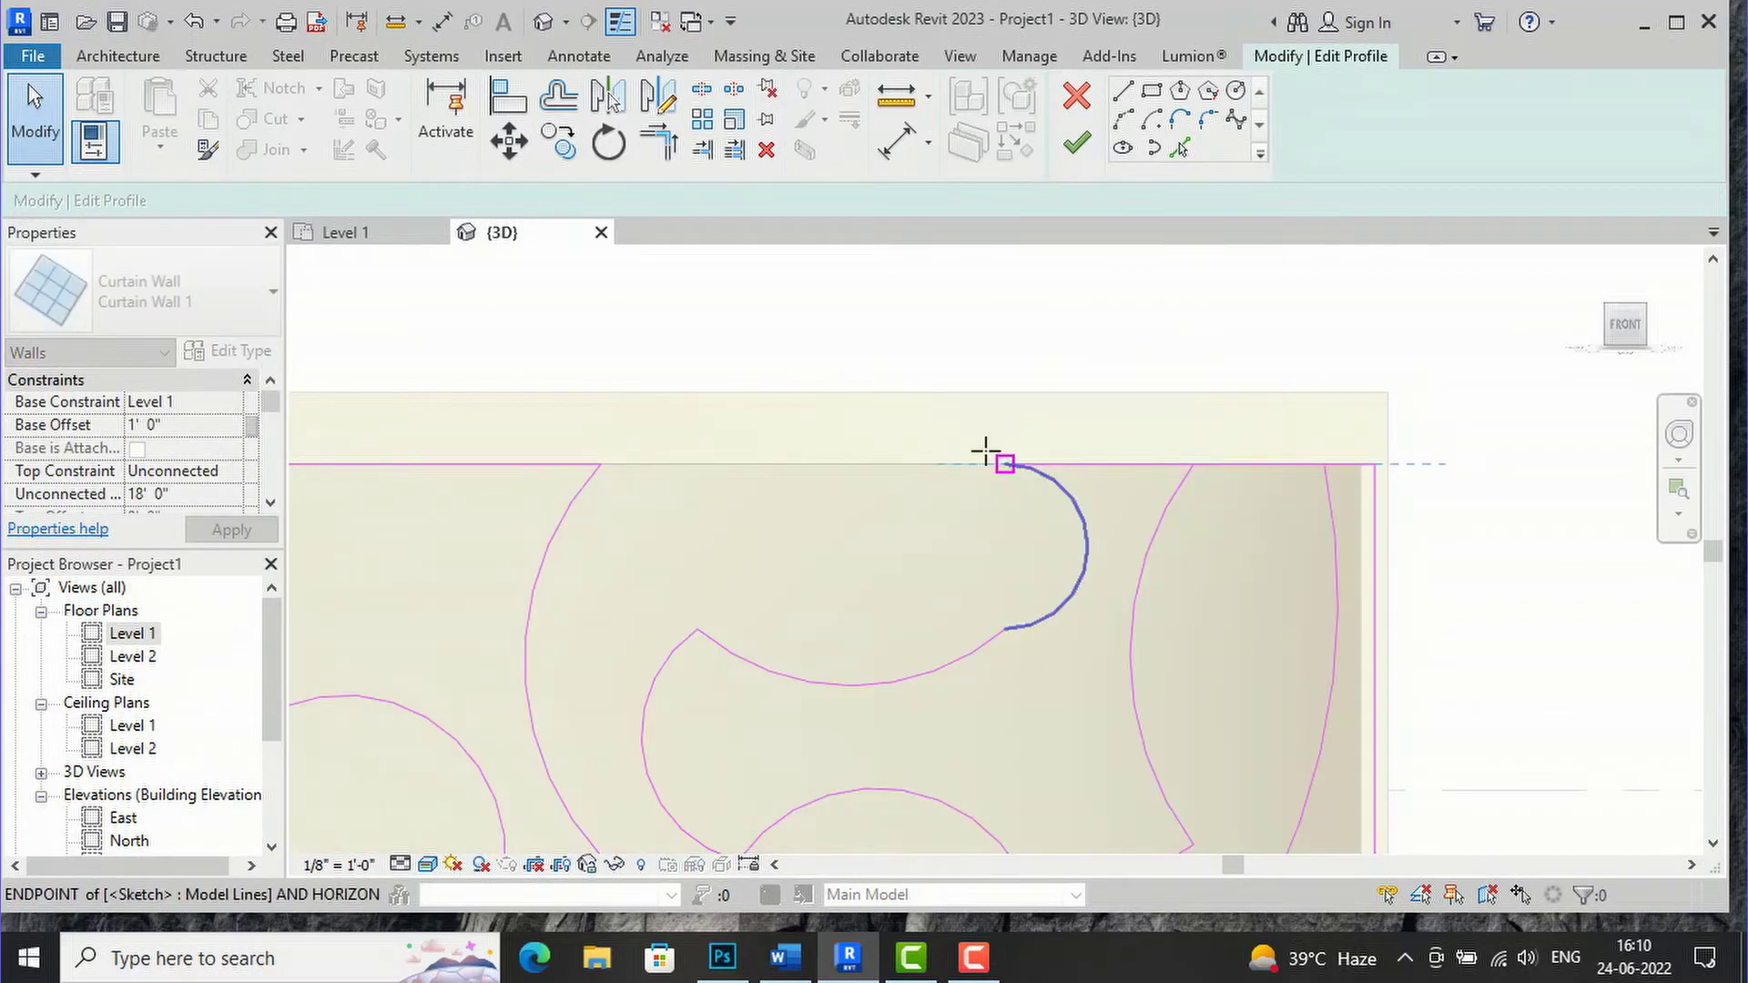
Split the top edge above the last shape near the right corner and pull both new ends to its two arcs' upper ends
scroll(953, 420, "down", 2)
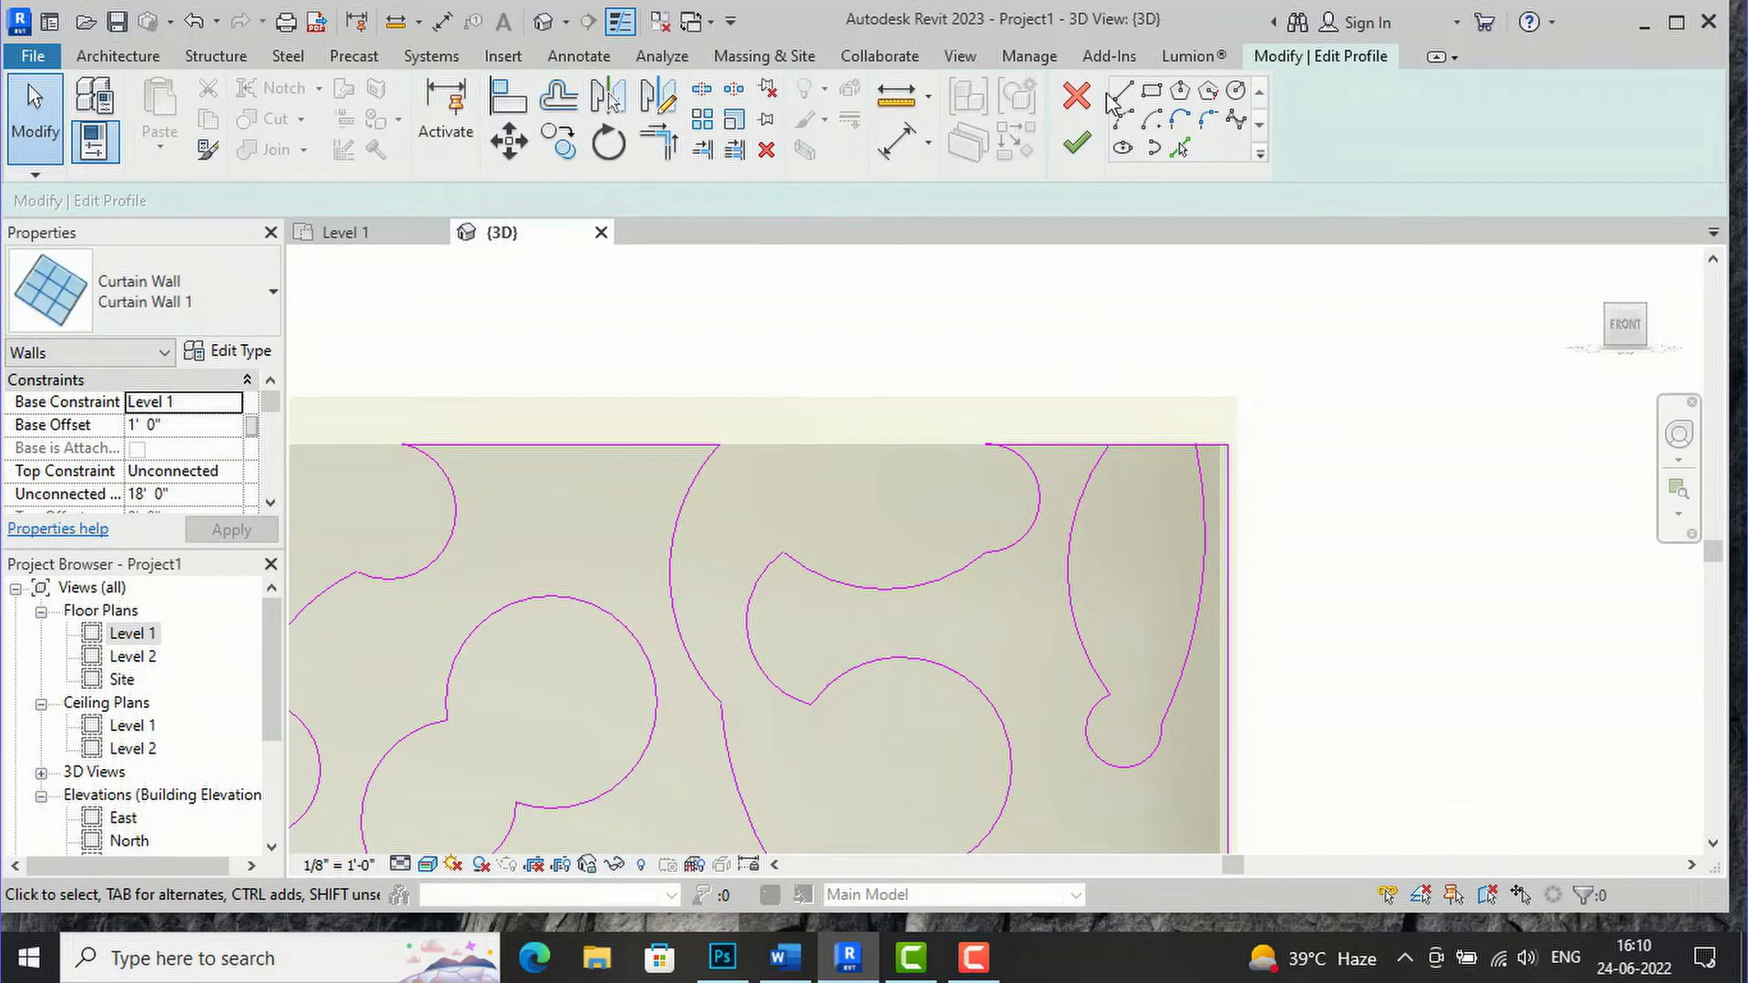
left_click(702, 90)
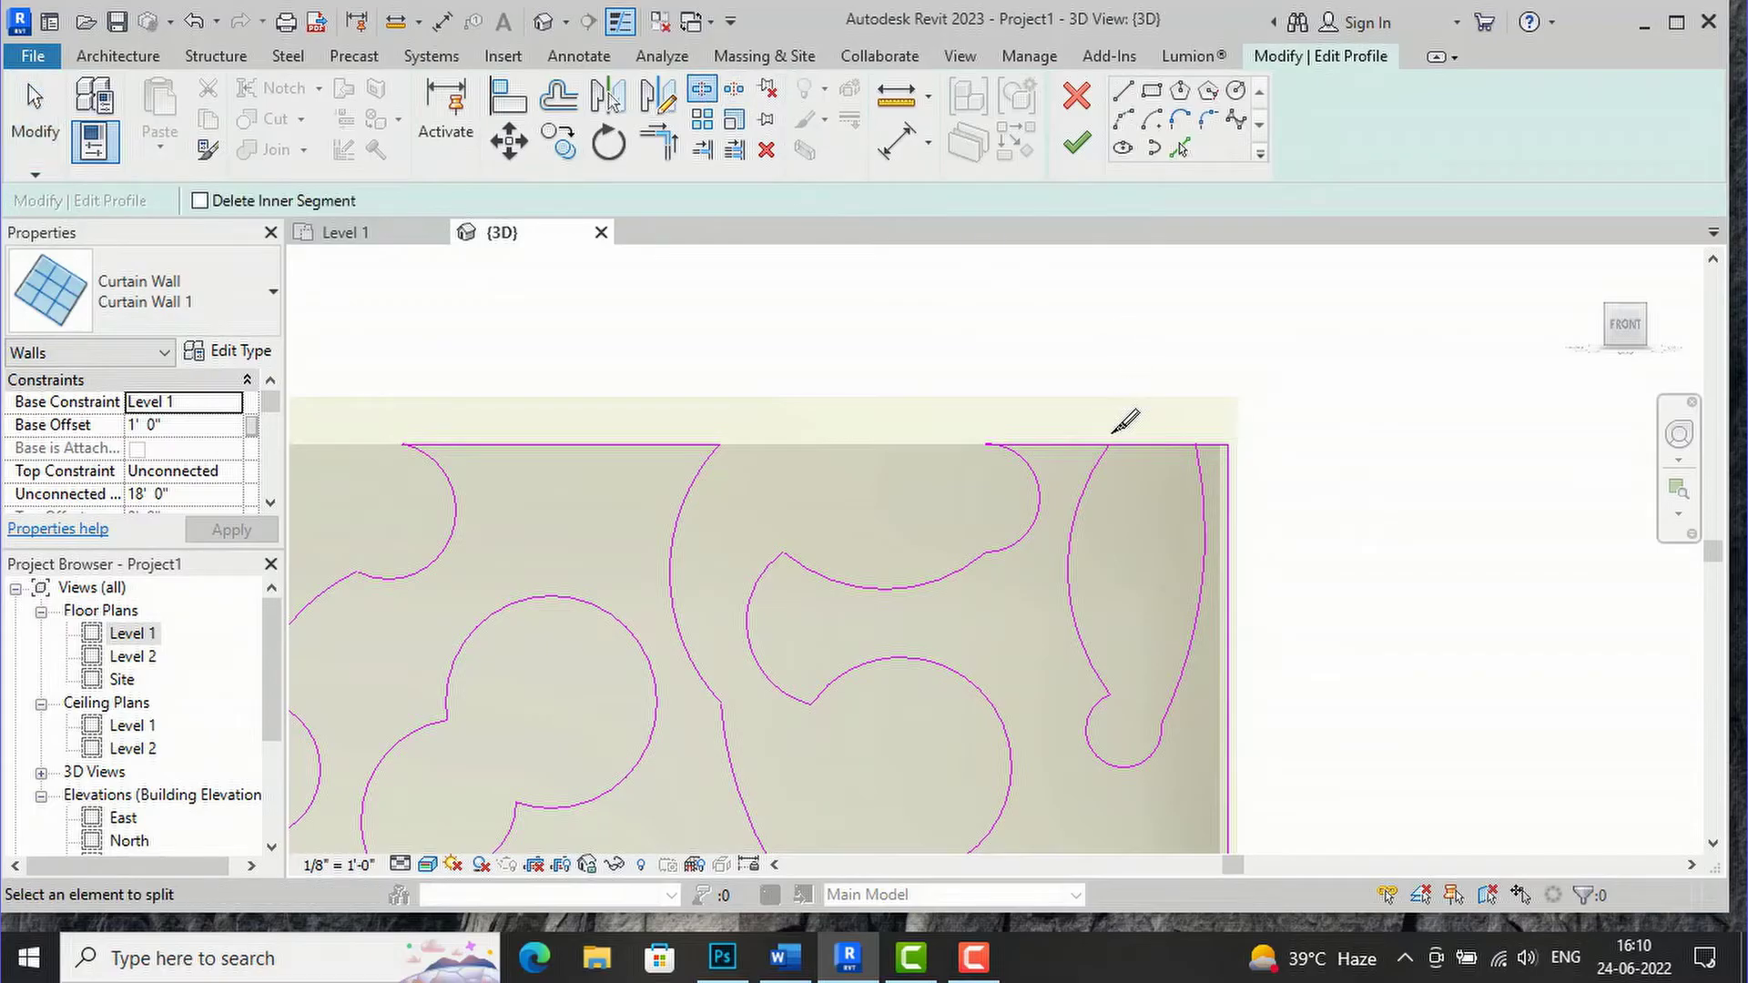
scroll(1266, 392, "up", 2)
key("Escape")
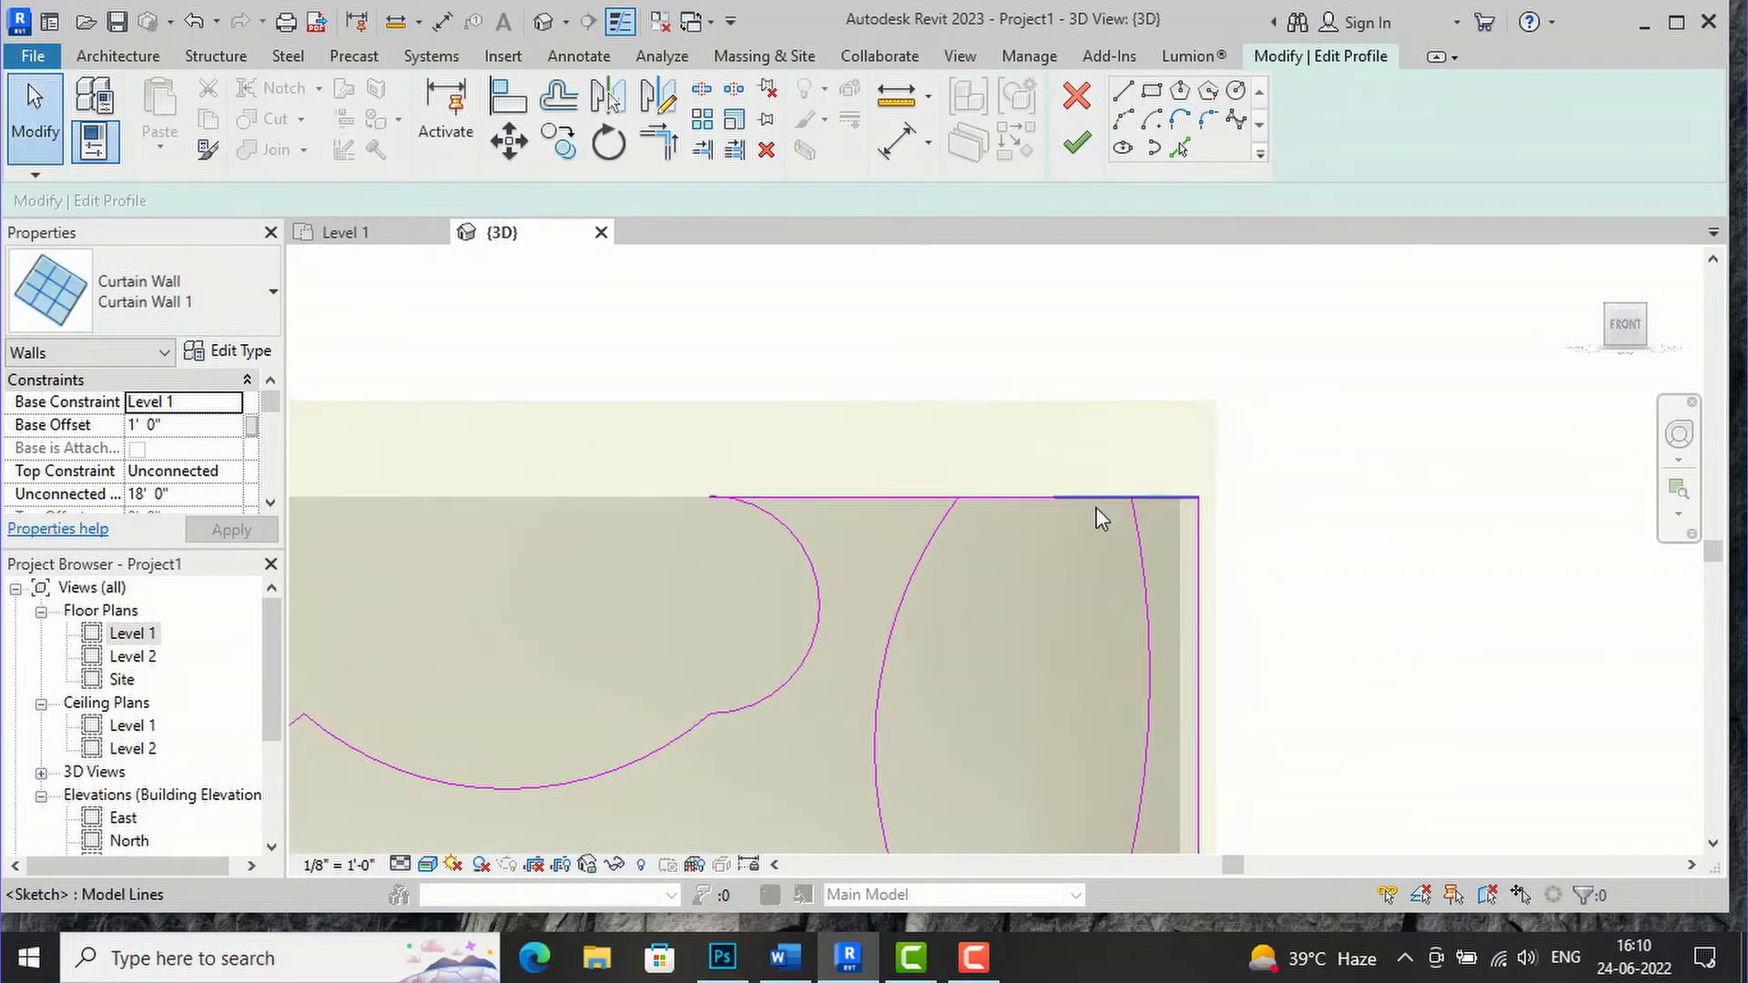
left_click(1057, 499)
left_click_drag(1056, 499, 1130, 497)
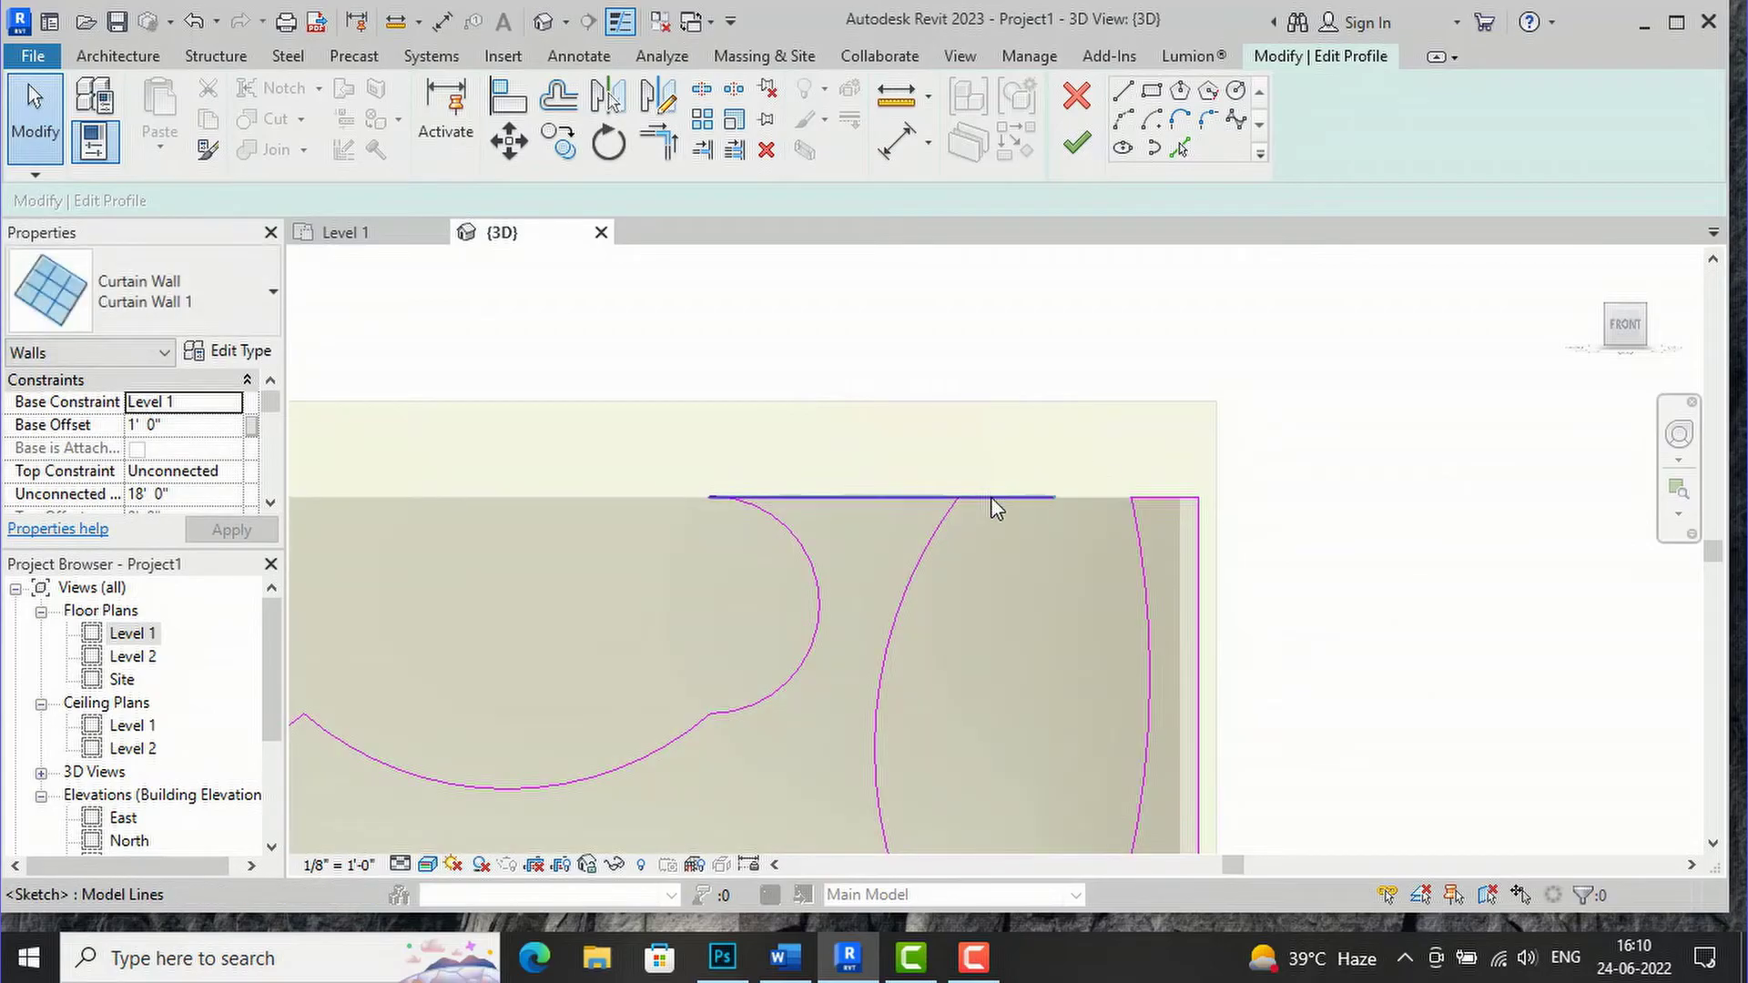
left_click(994, 497)
key("Delete")
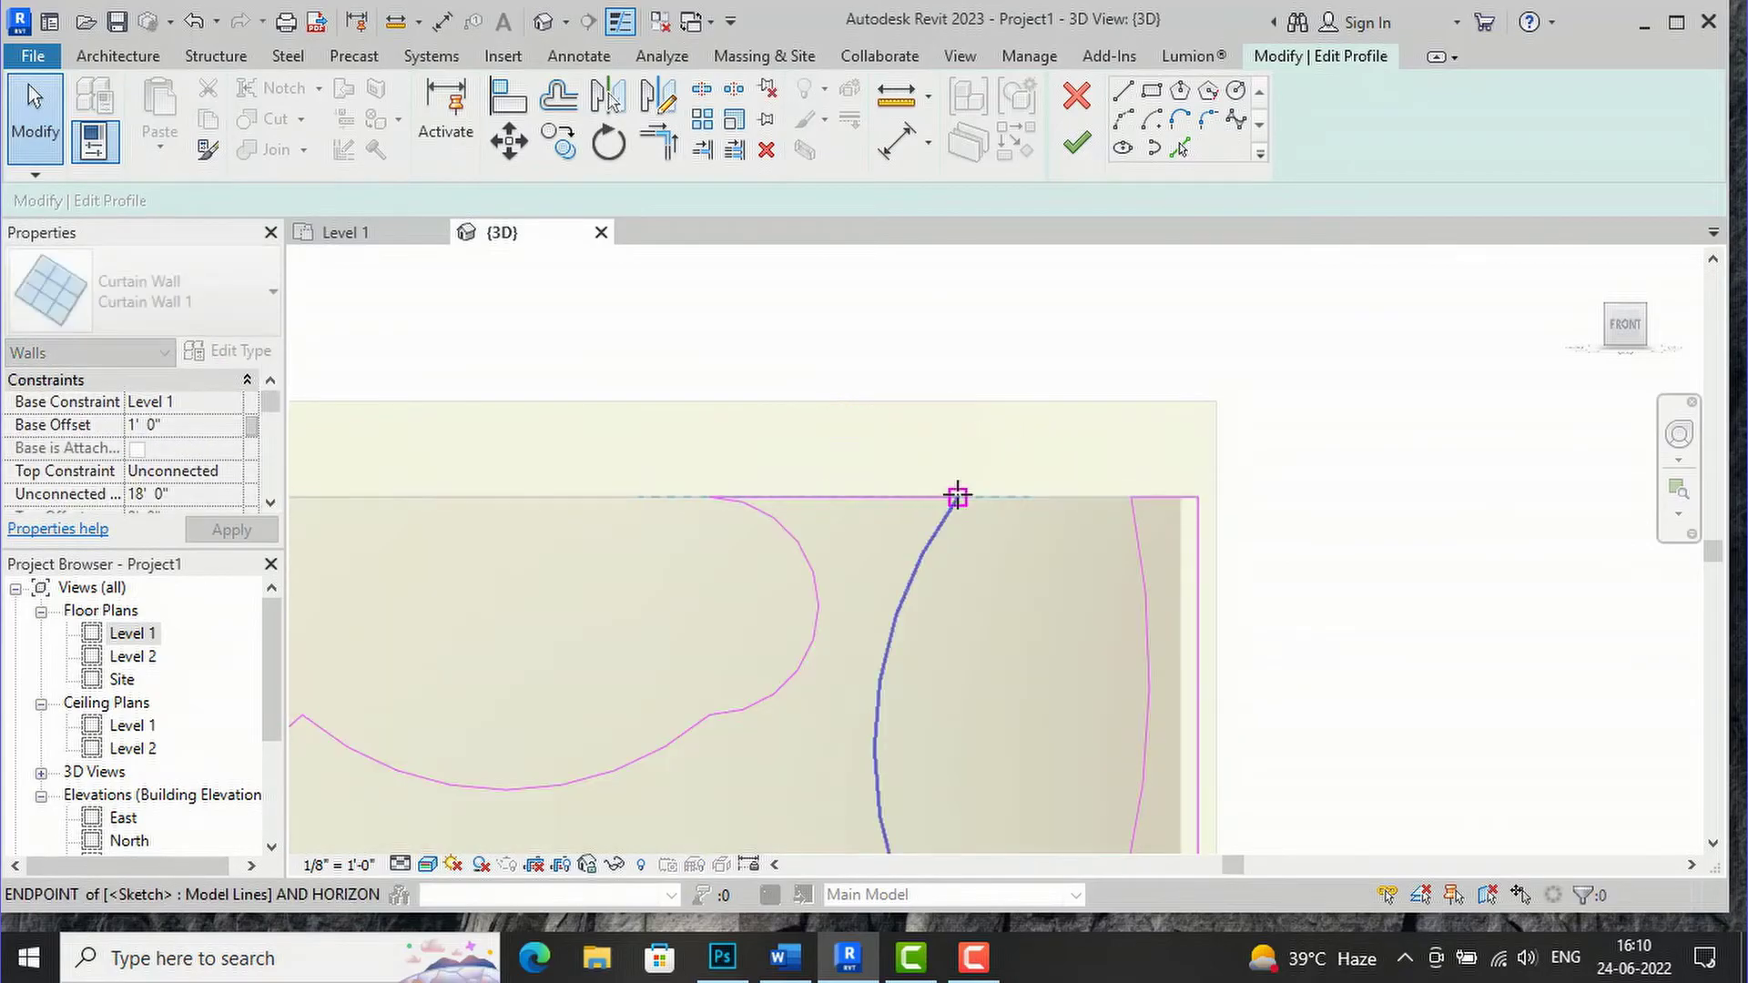
Extend the short top-edge piece to the profile's upper-left corner and pull its other end back to the outermost left arc's upper end
scroll(1157, 425, "down", 2)
scroll(1161, 427, "down", 2)
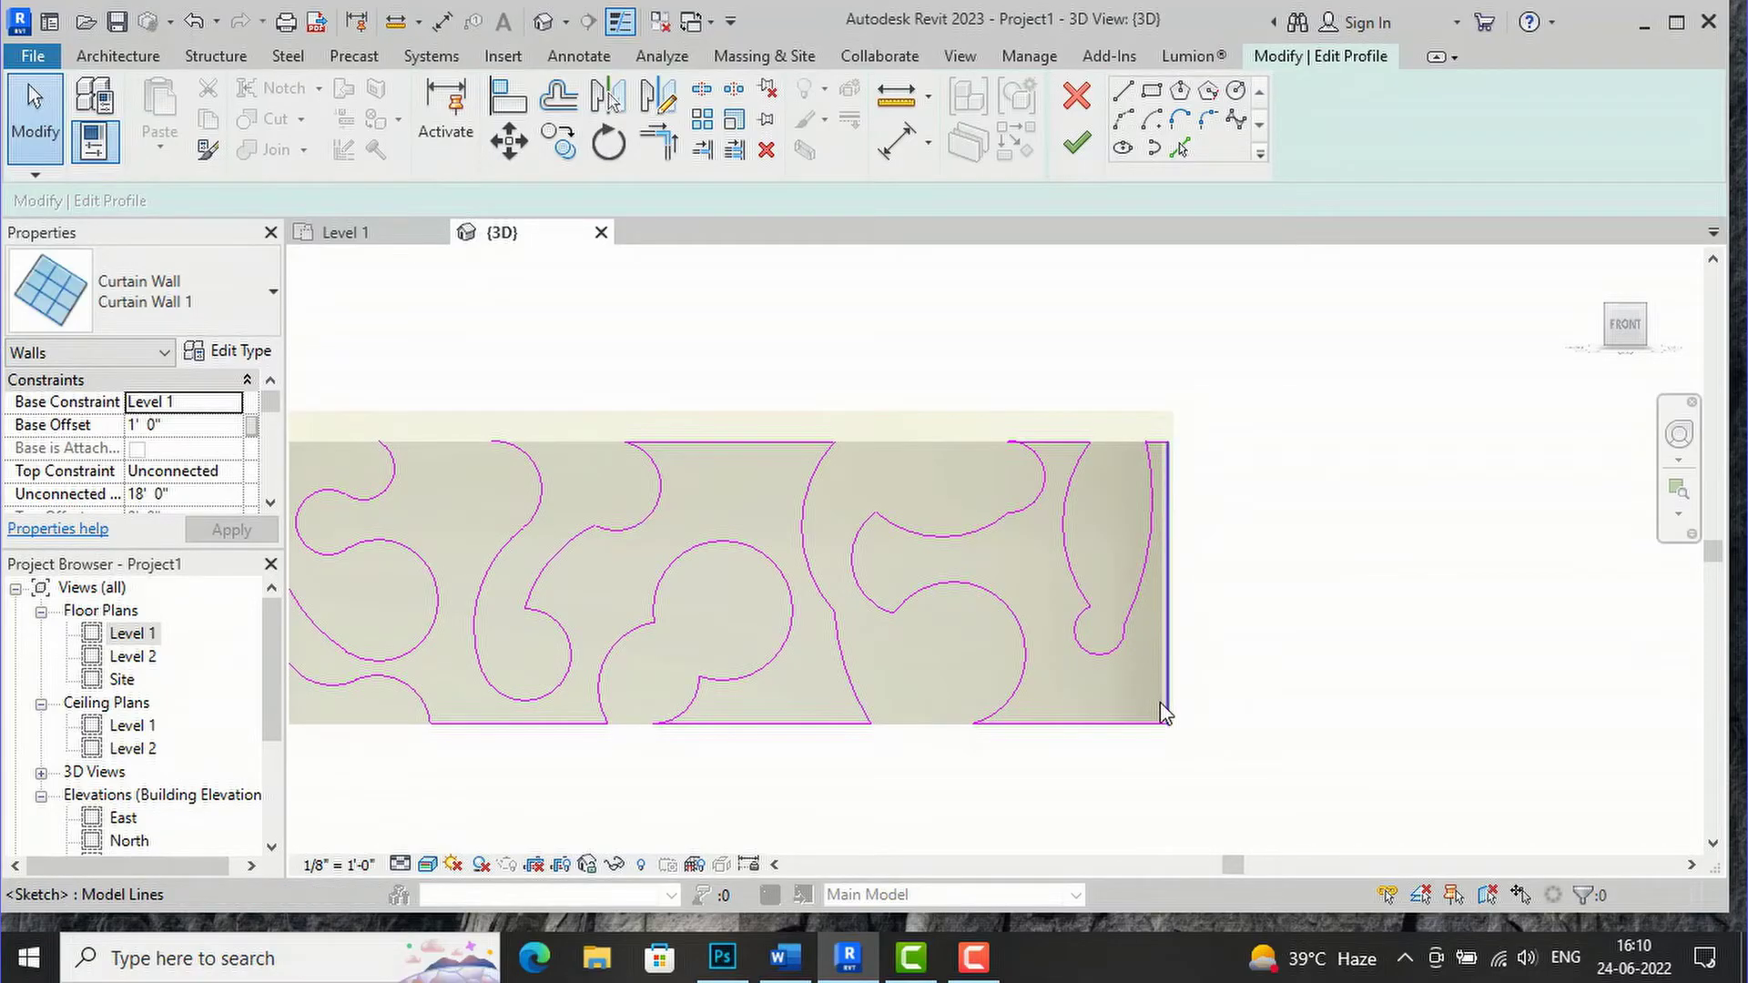
scroll(1001, 729, "up", 1)
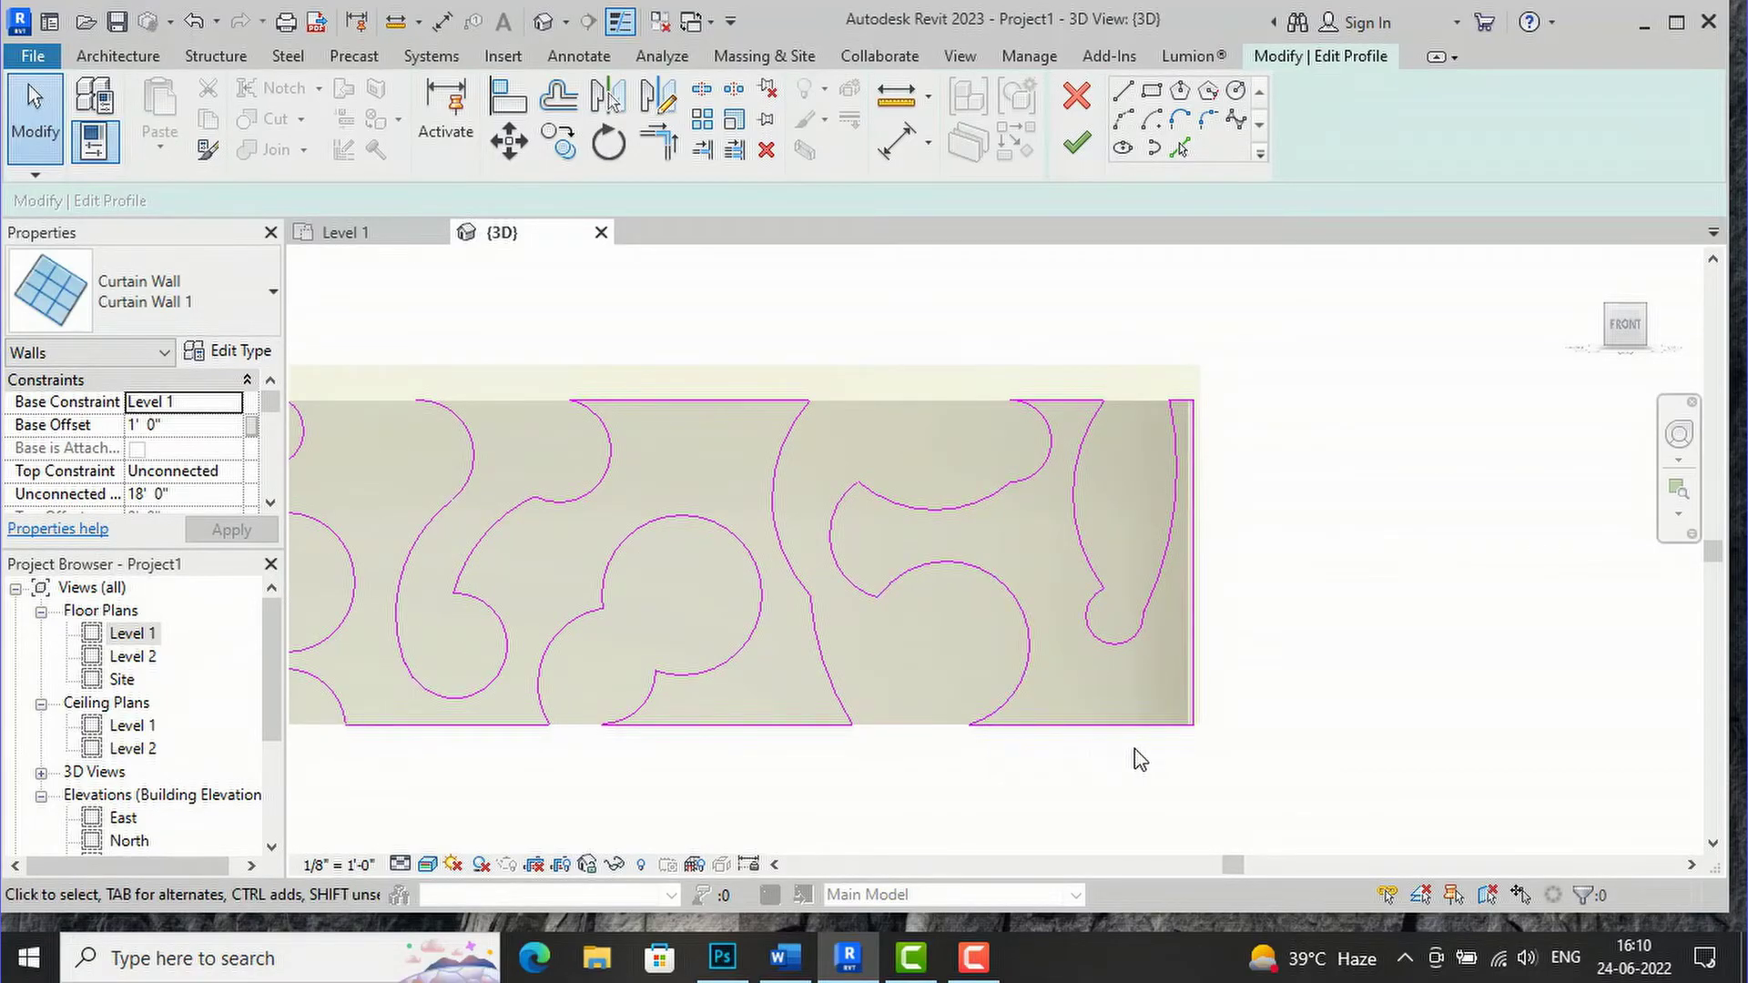
scroll(1255, 703, "down", 2)
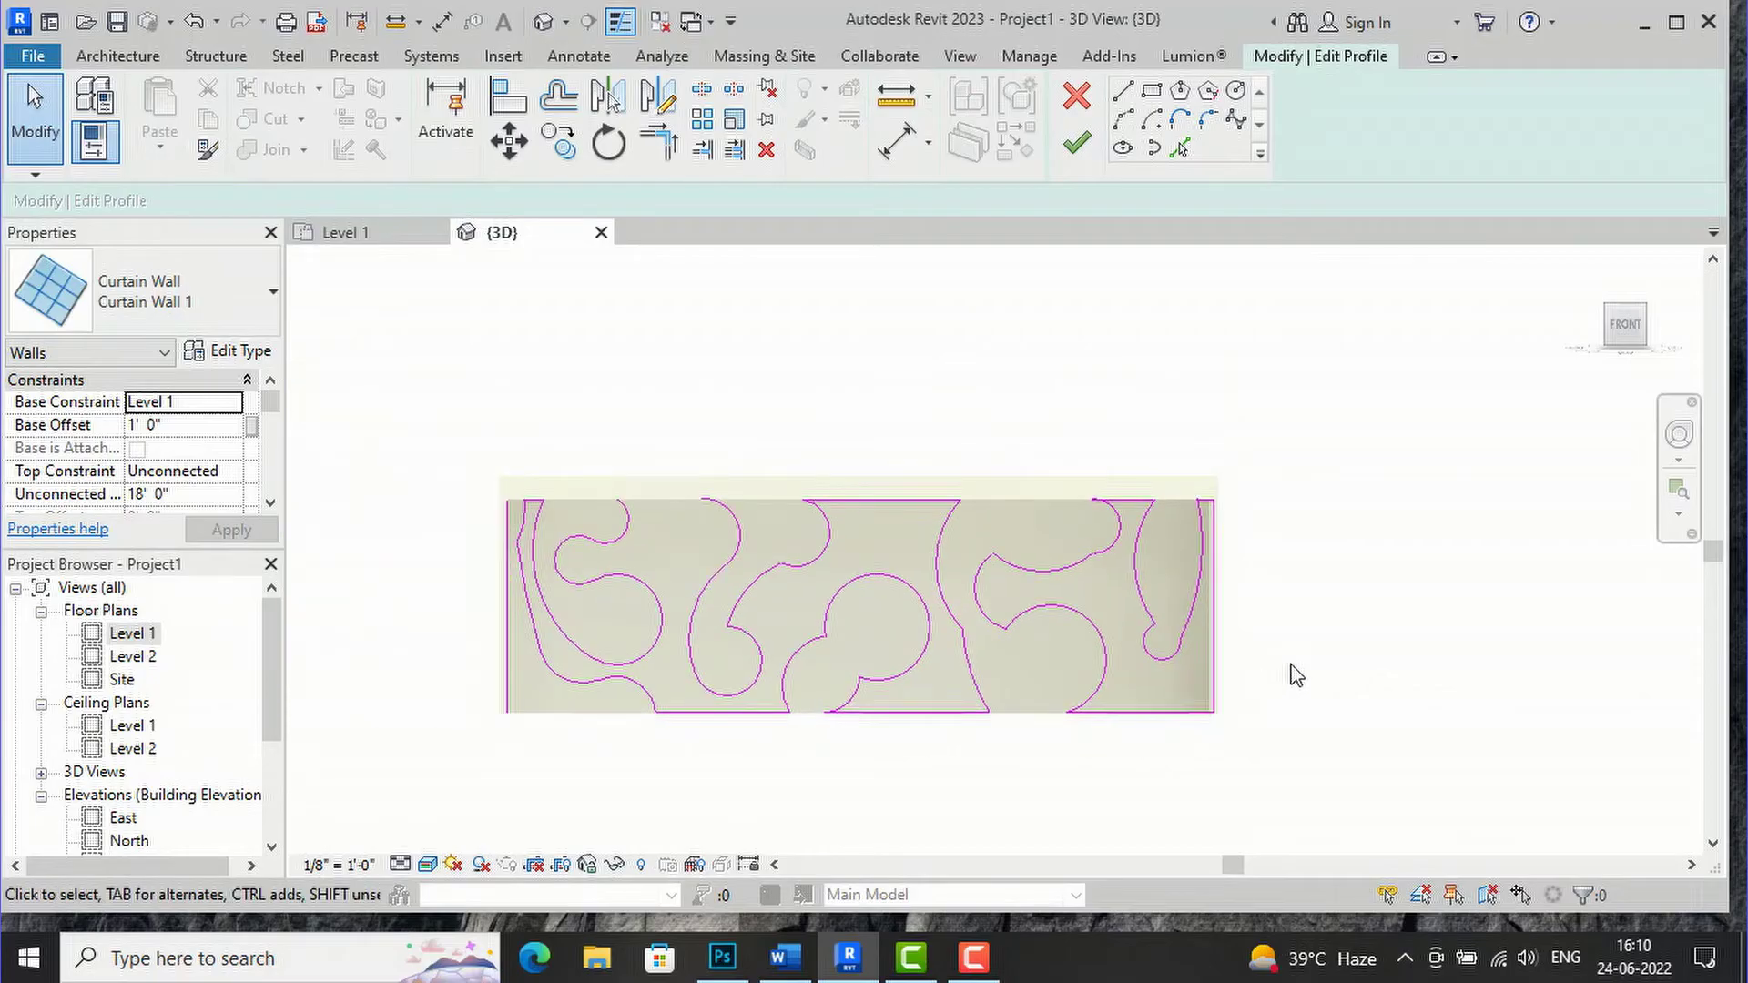
scroll(562, 509, "up", 4)
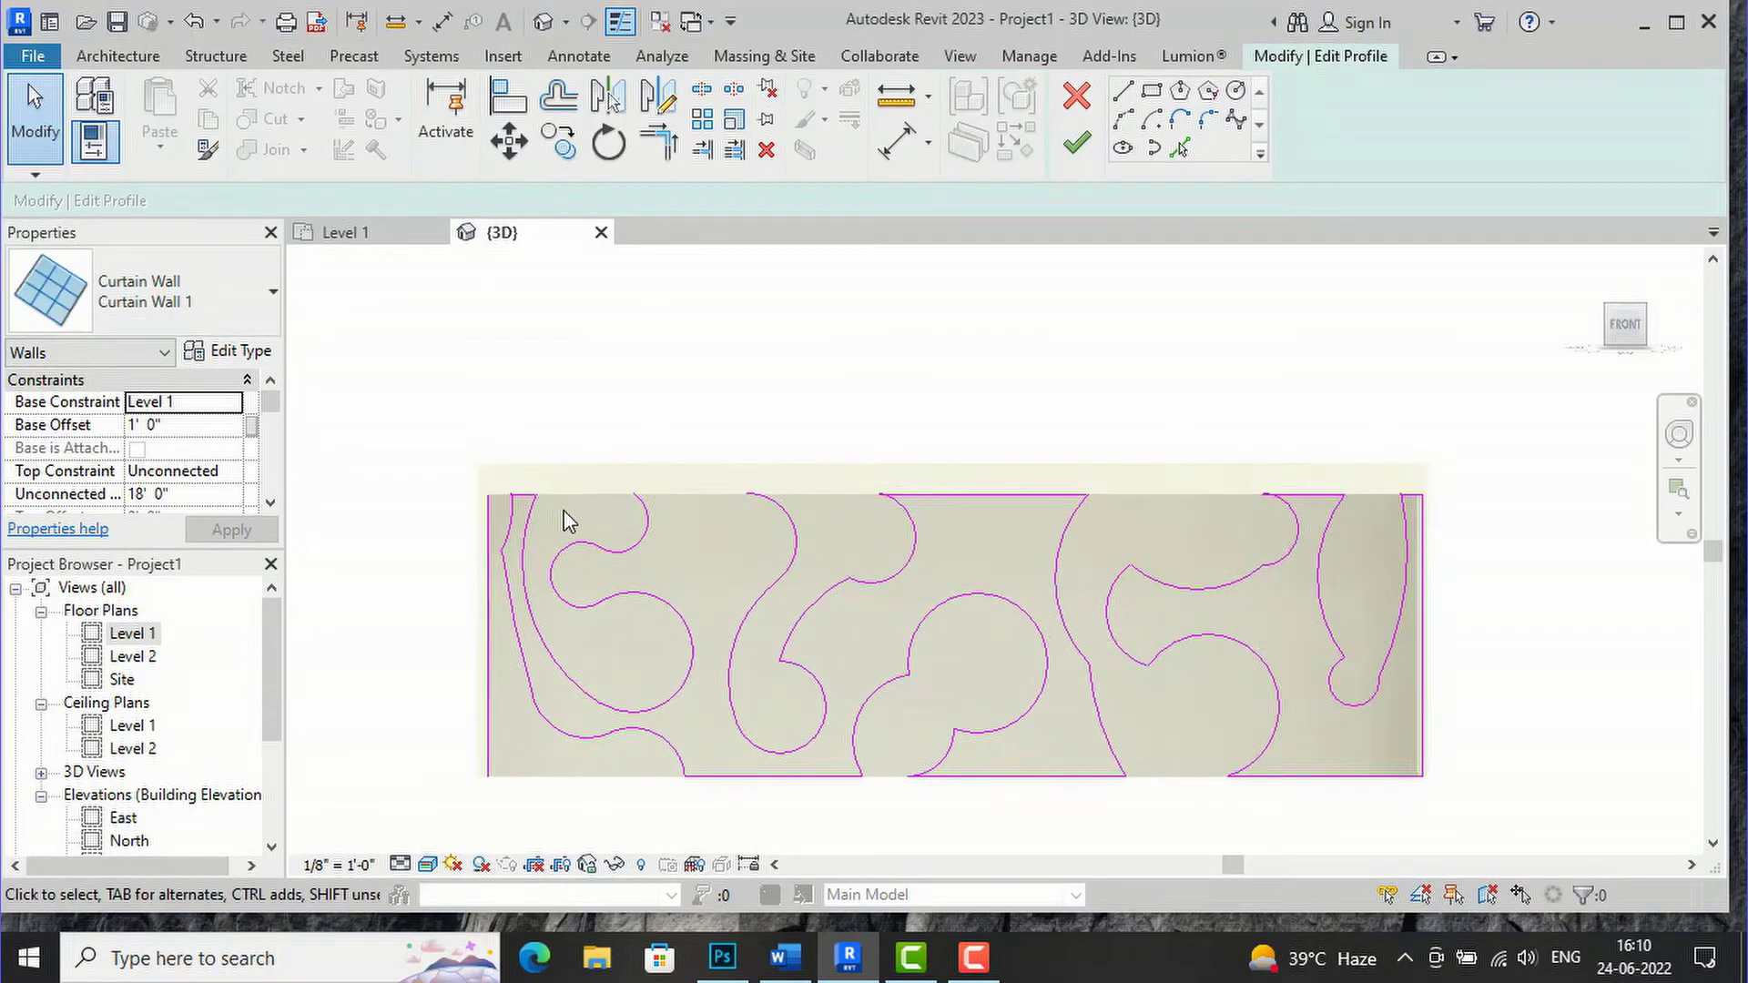
scroll(487, 491, "up", 2)
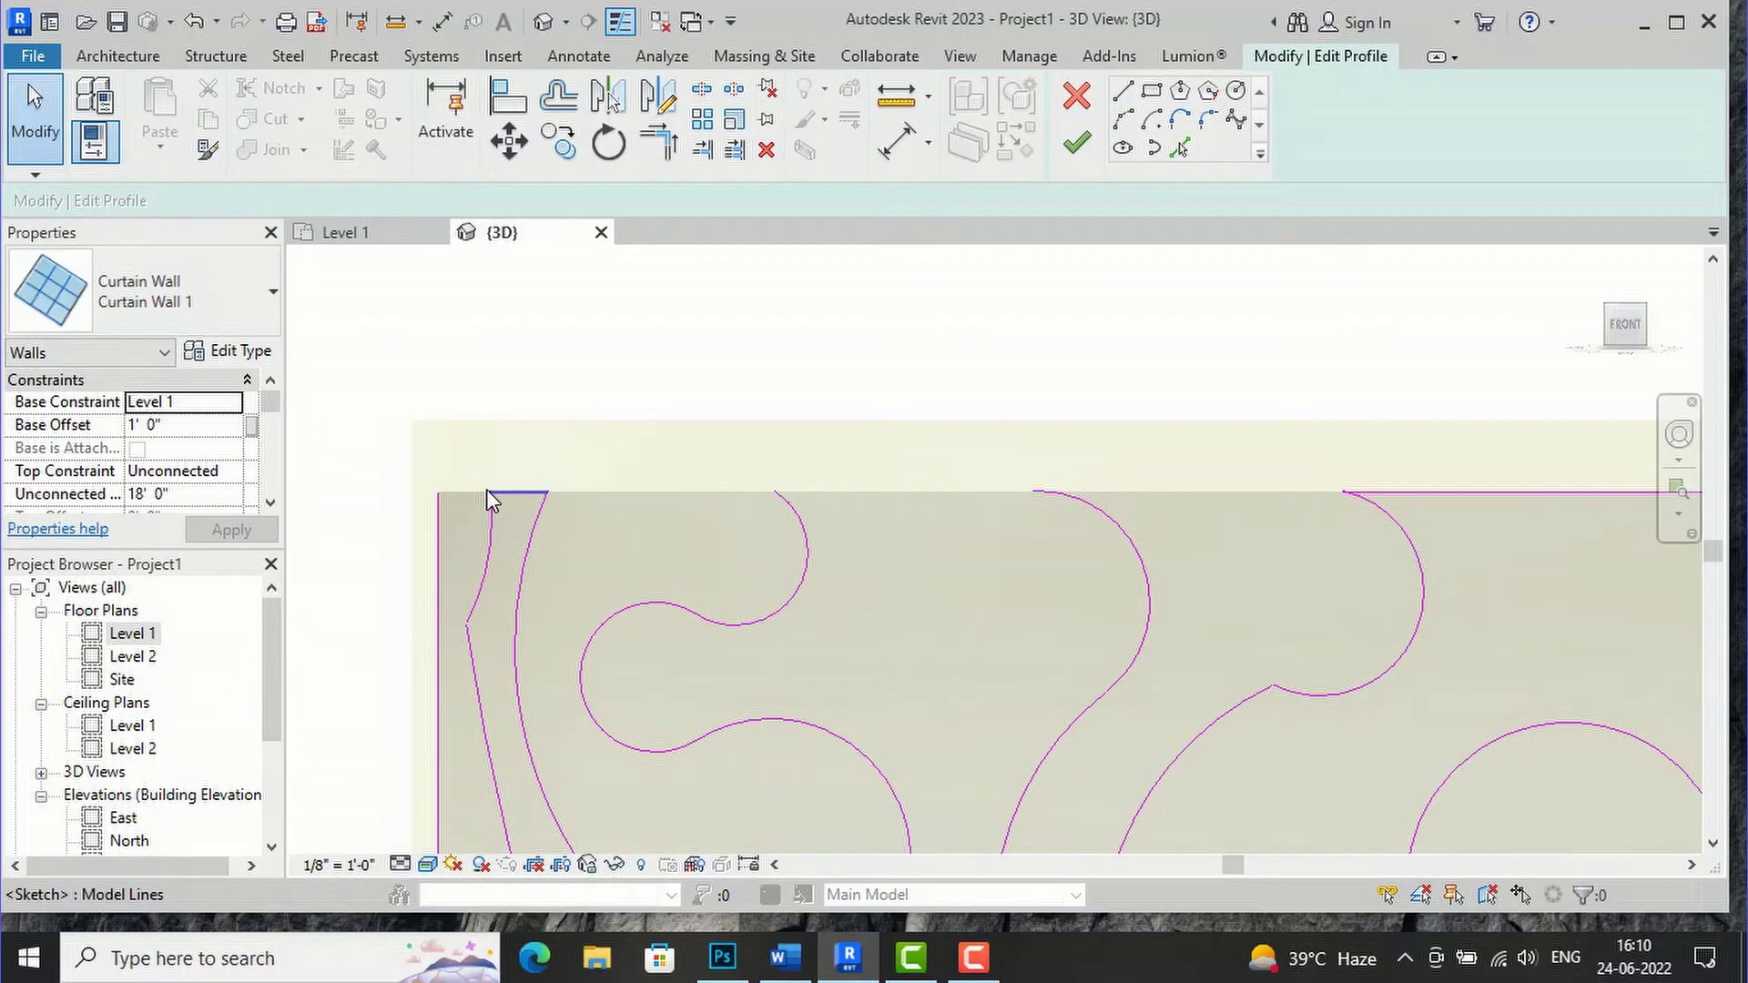
left_click(515, 493)
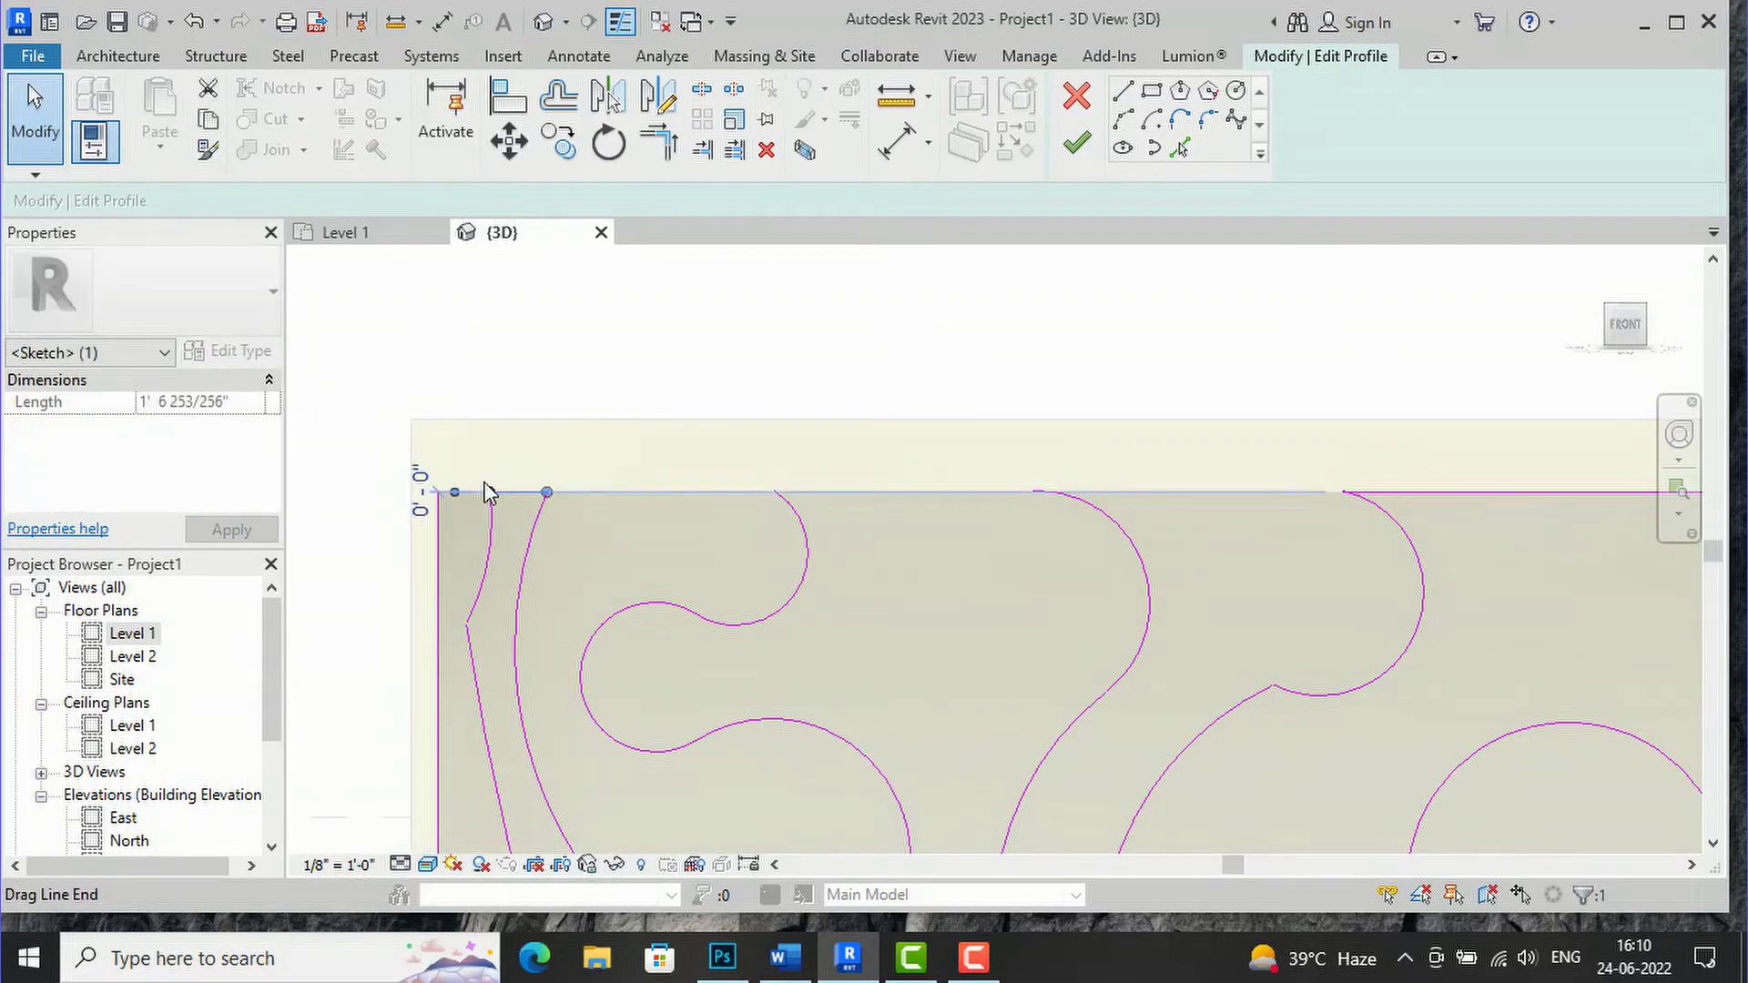
left_click_drag(454, 493, 438, 493)
left_click(558, 507)
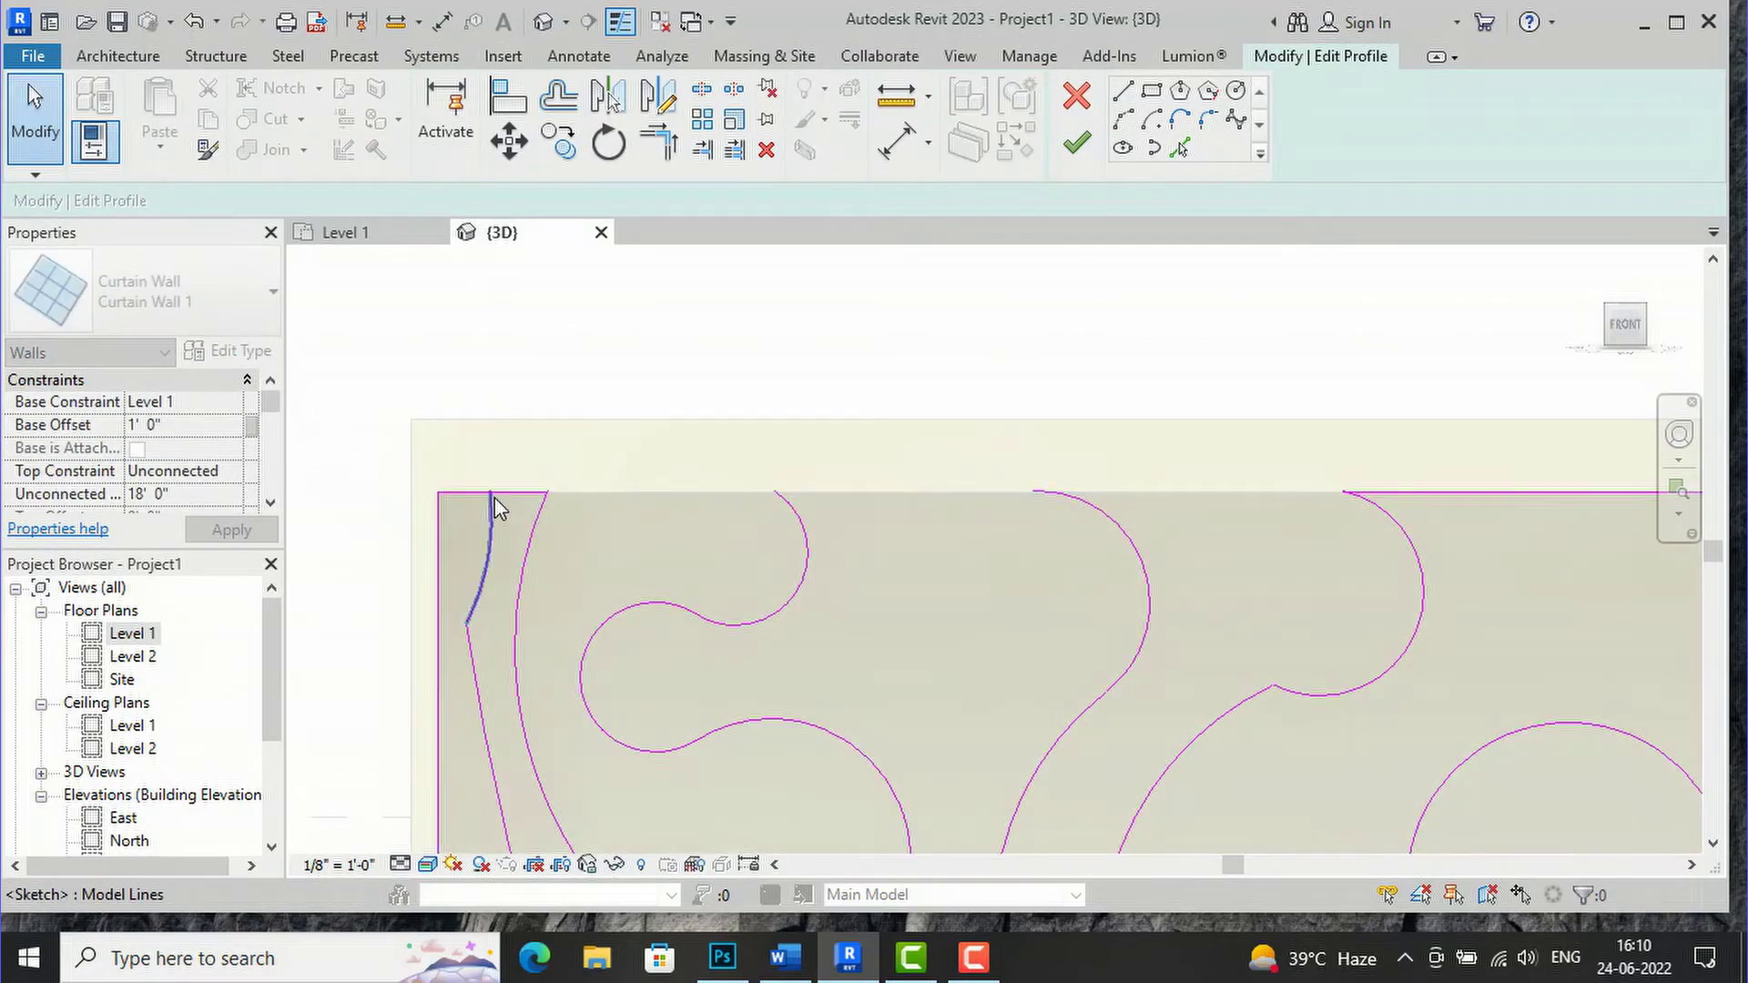
left_click(508, 492)
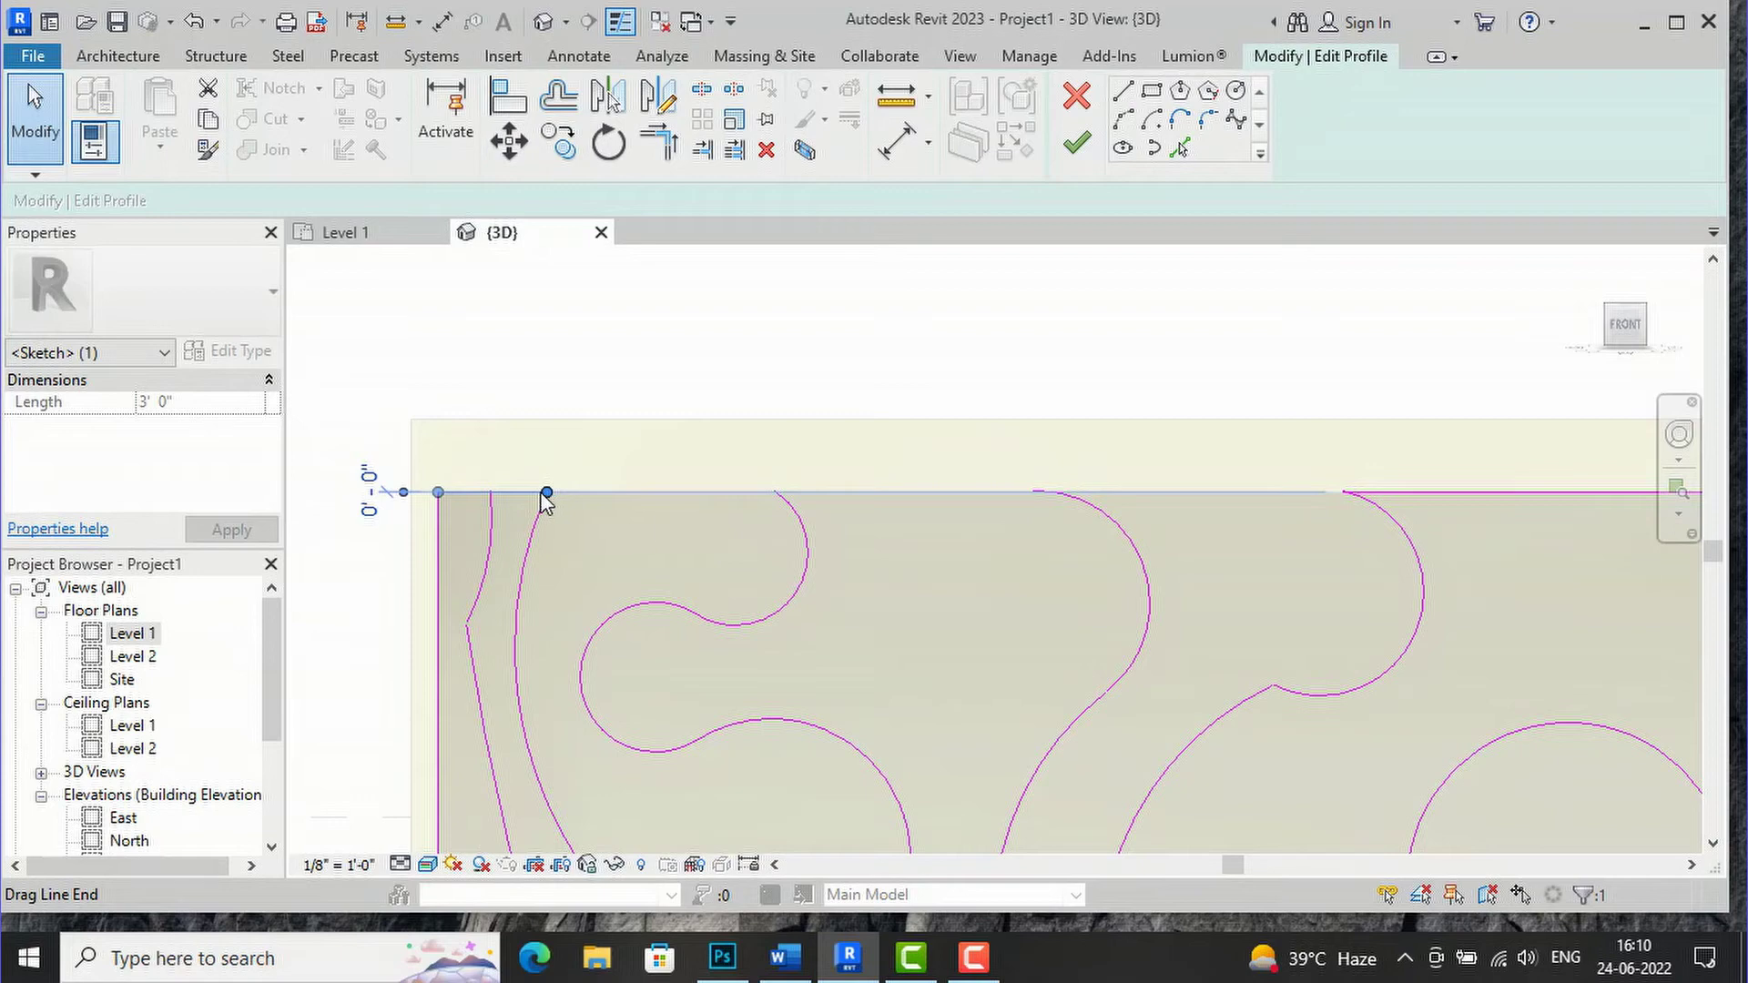
left_click_drag(547, 497, 490, 493)
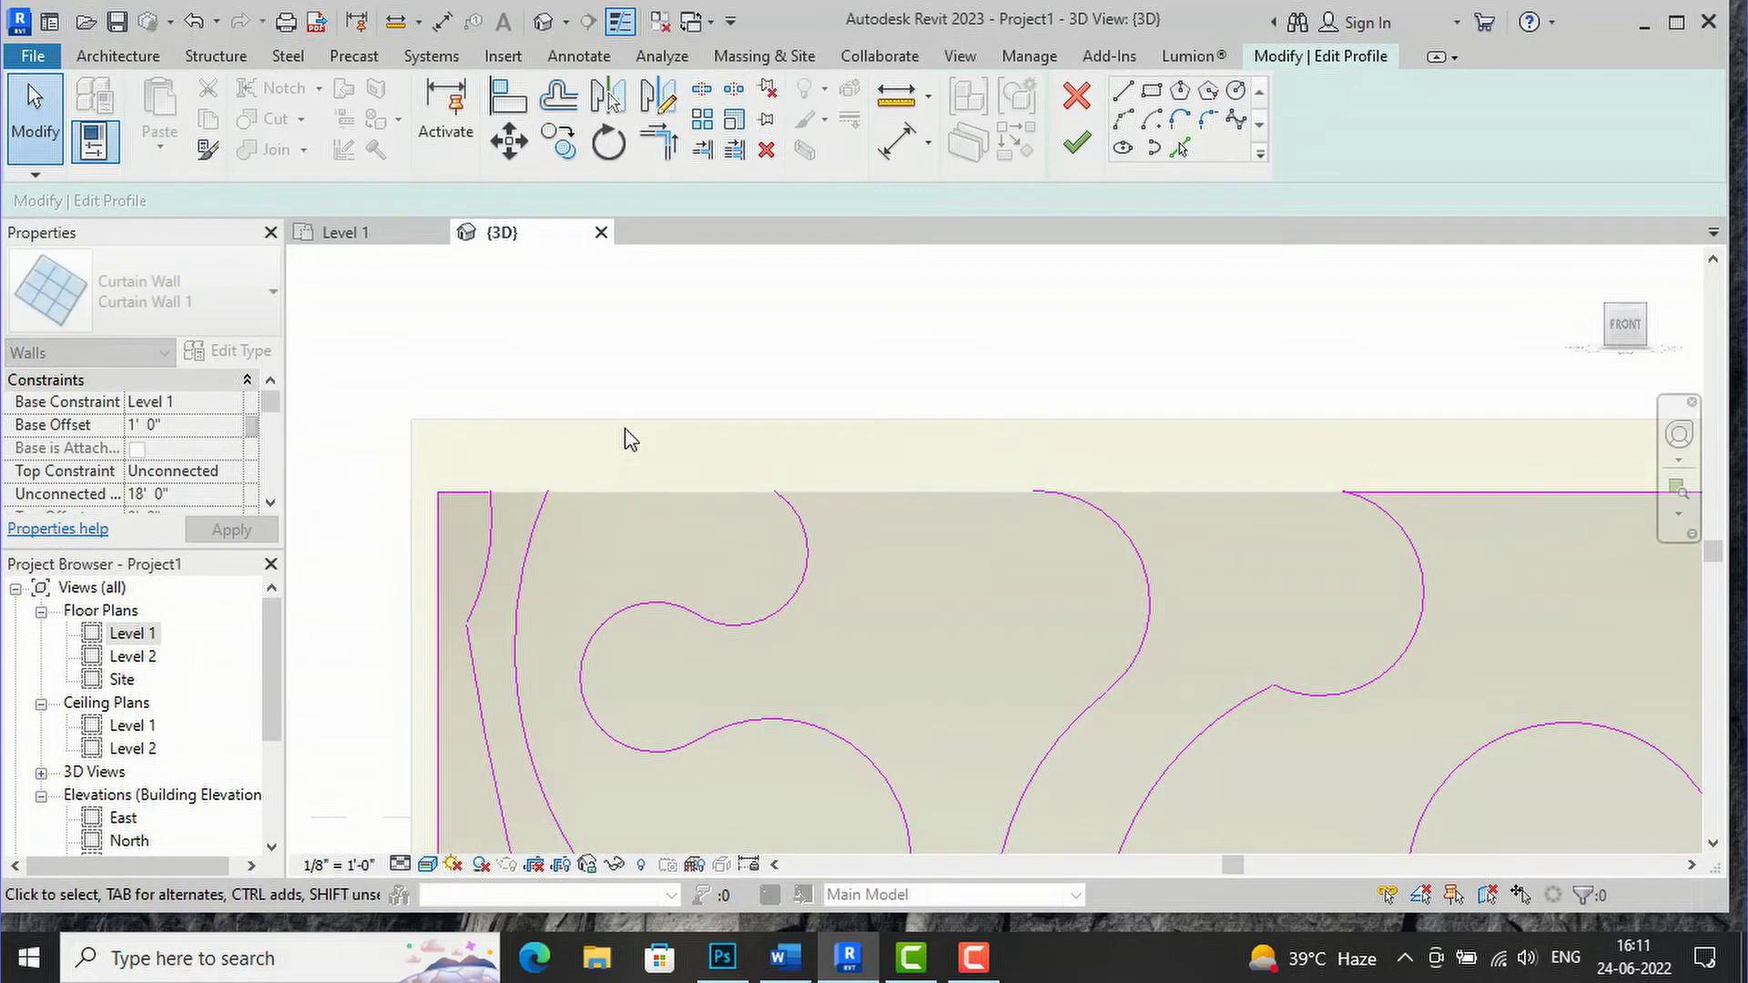
Try to finish the curtain wall's profile edit, then return to the sketch
scroll(631, 439, "down", 3)
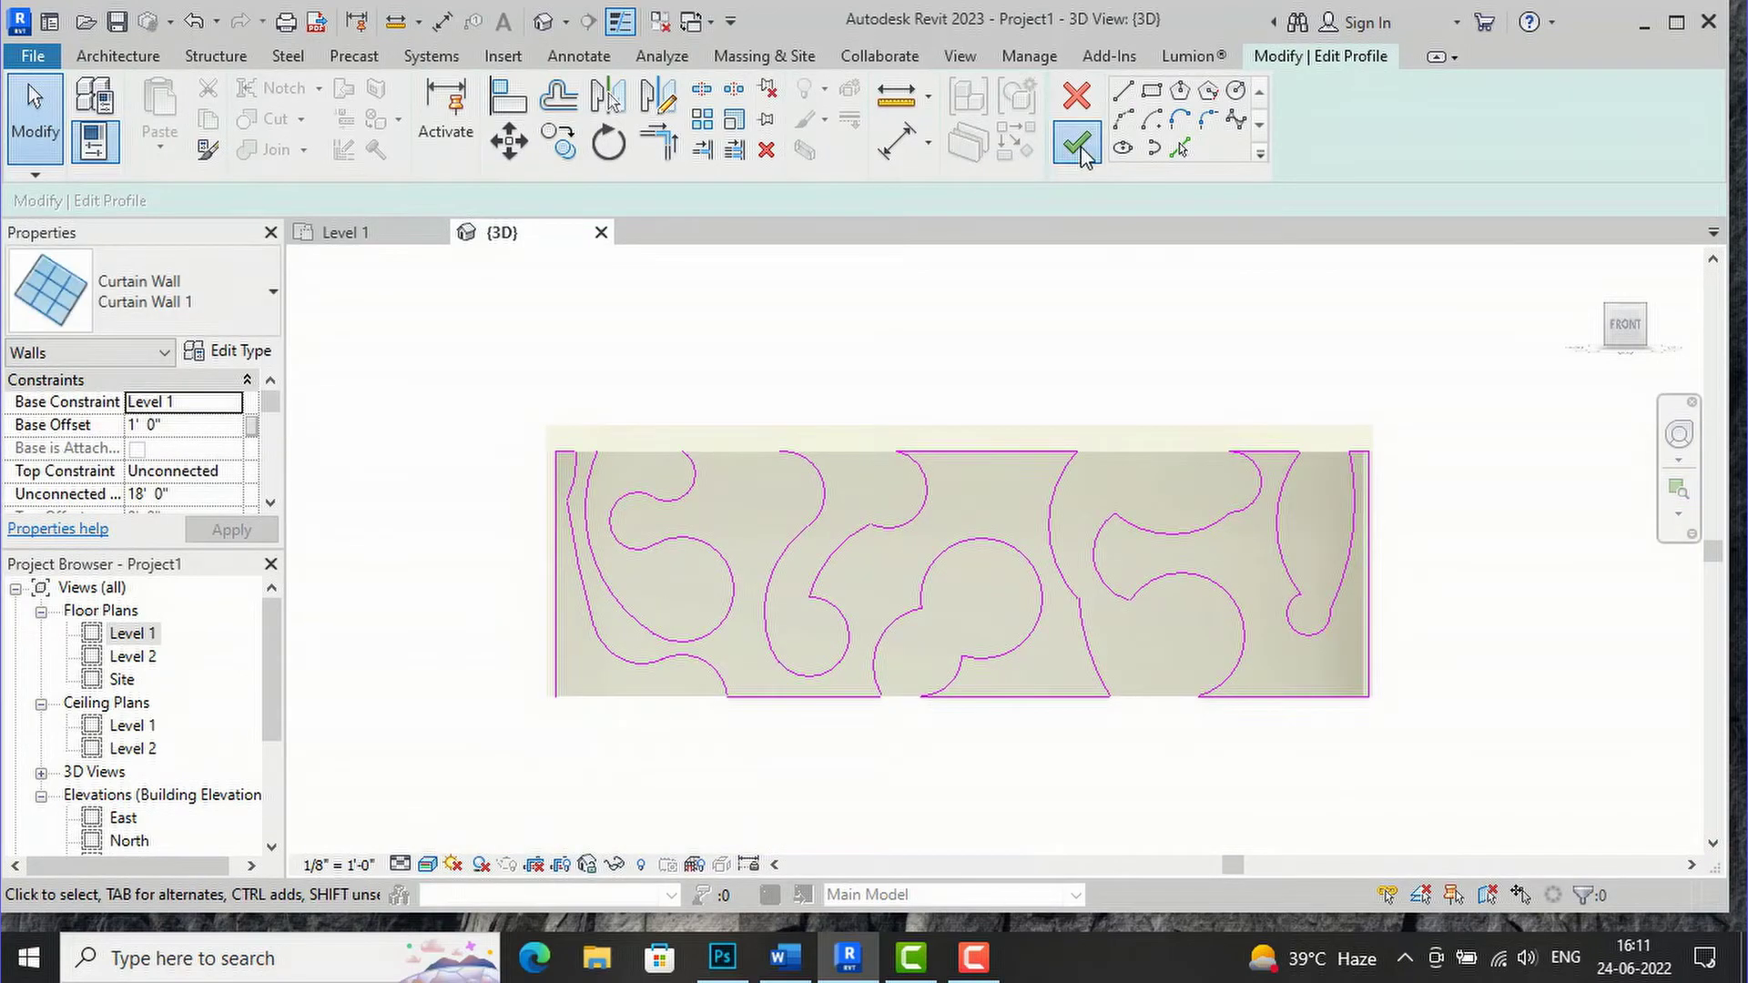
left_click(1078, 144)
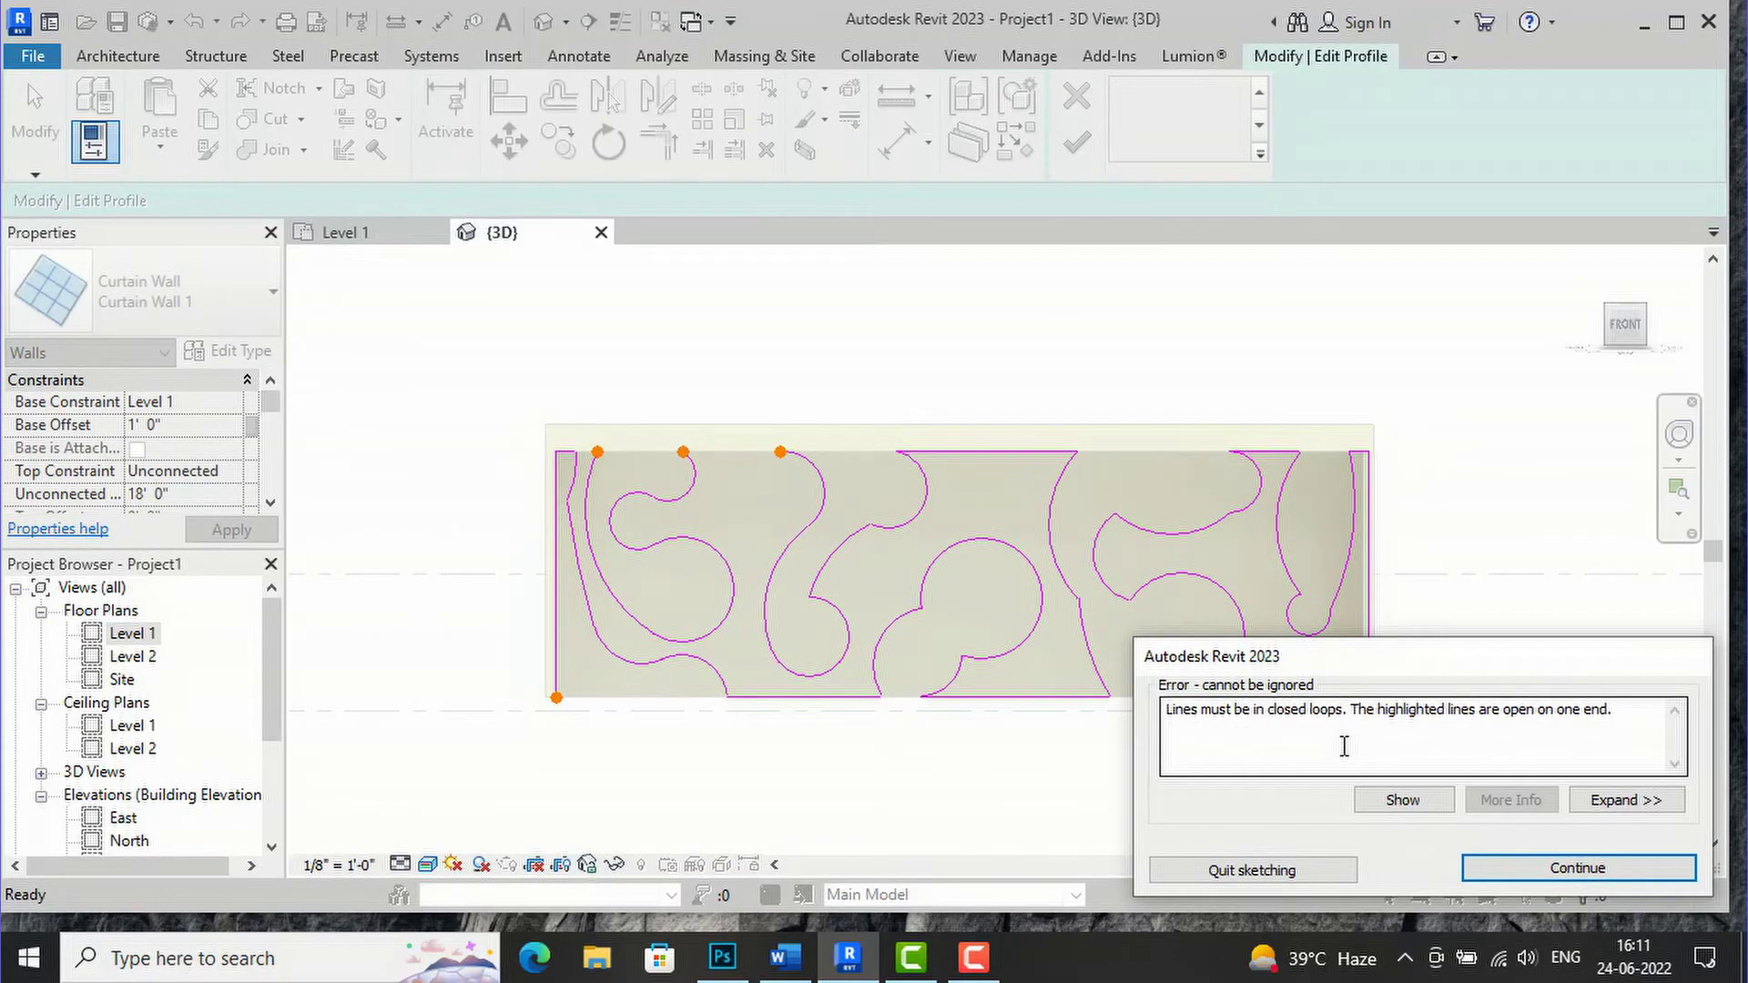
left_click(1577, 868)
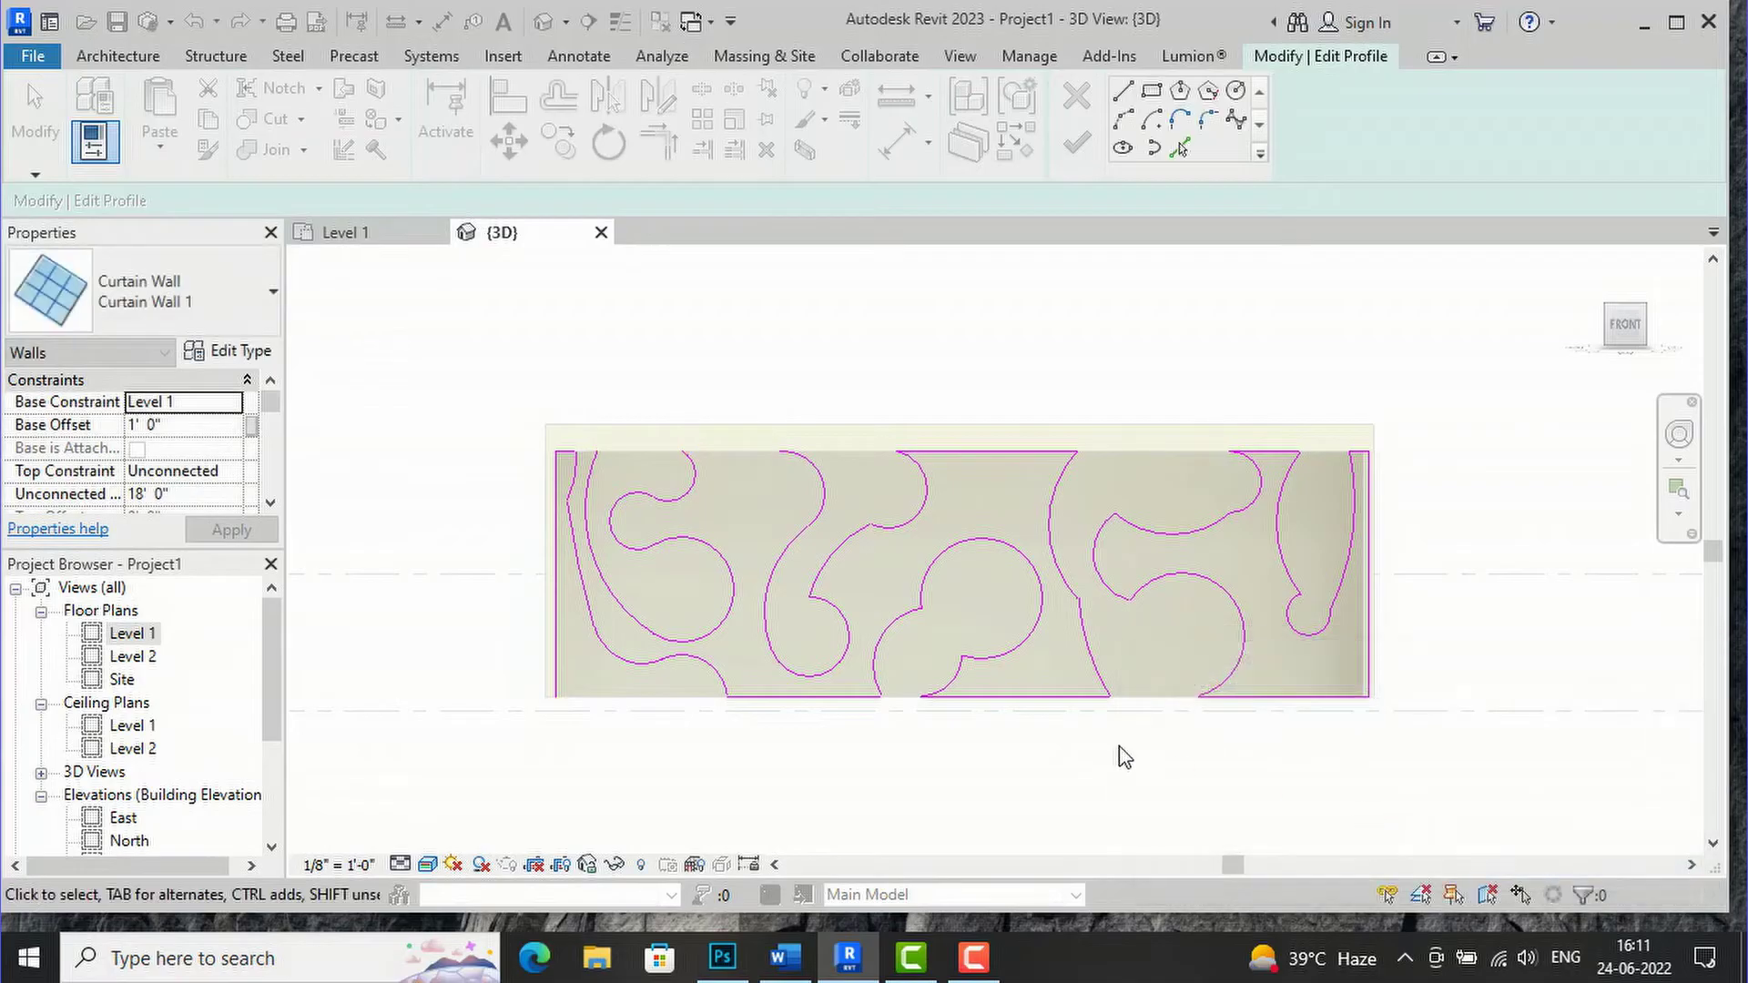
Draw top-edge lines closing the two arc shapes nearest the profile's left end, each between its own upper arc endpoints
left_click(1125, 91)
scroll(671, 460, "up", 3)
left_click(591, 439)
left_click(742, 440)
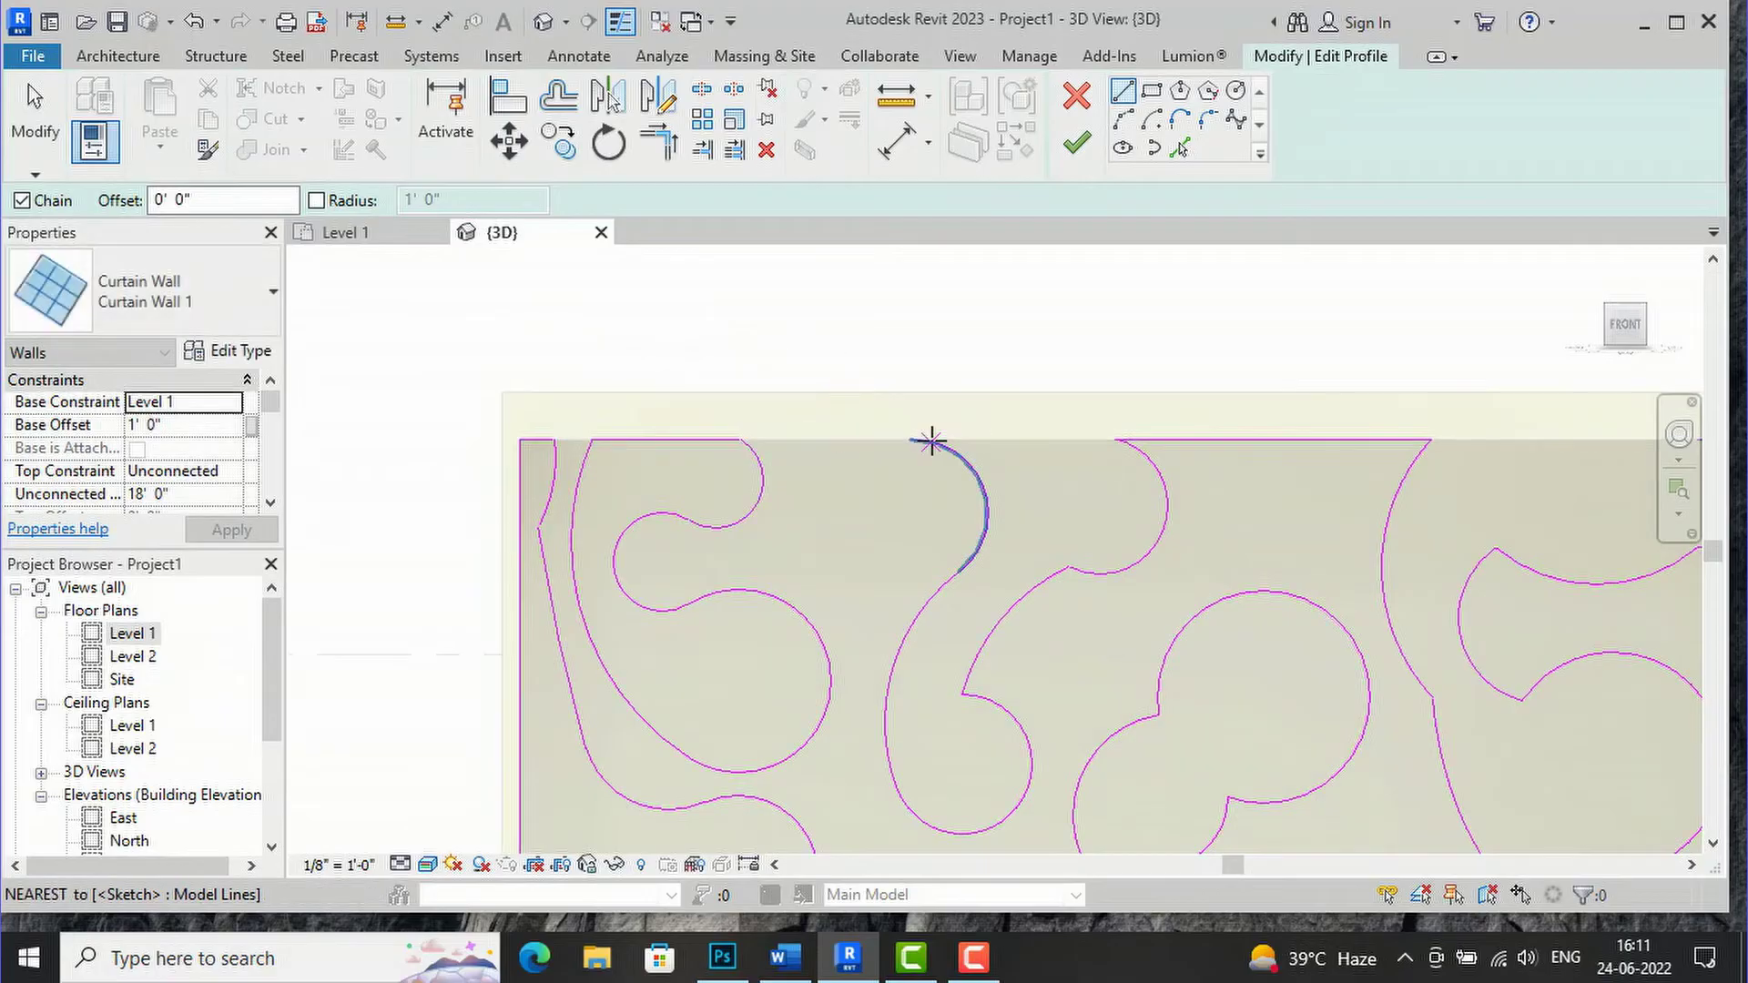
left_click(910, 441)
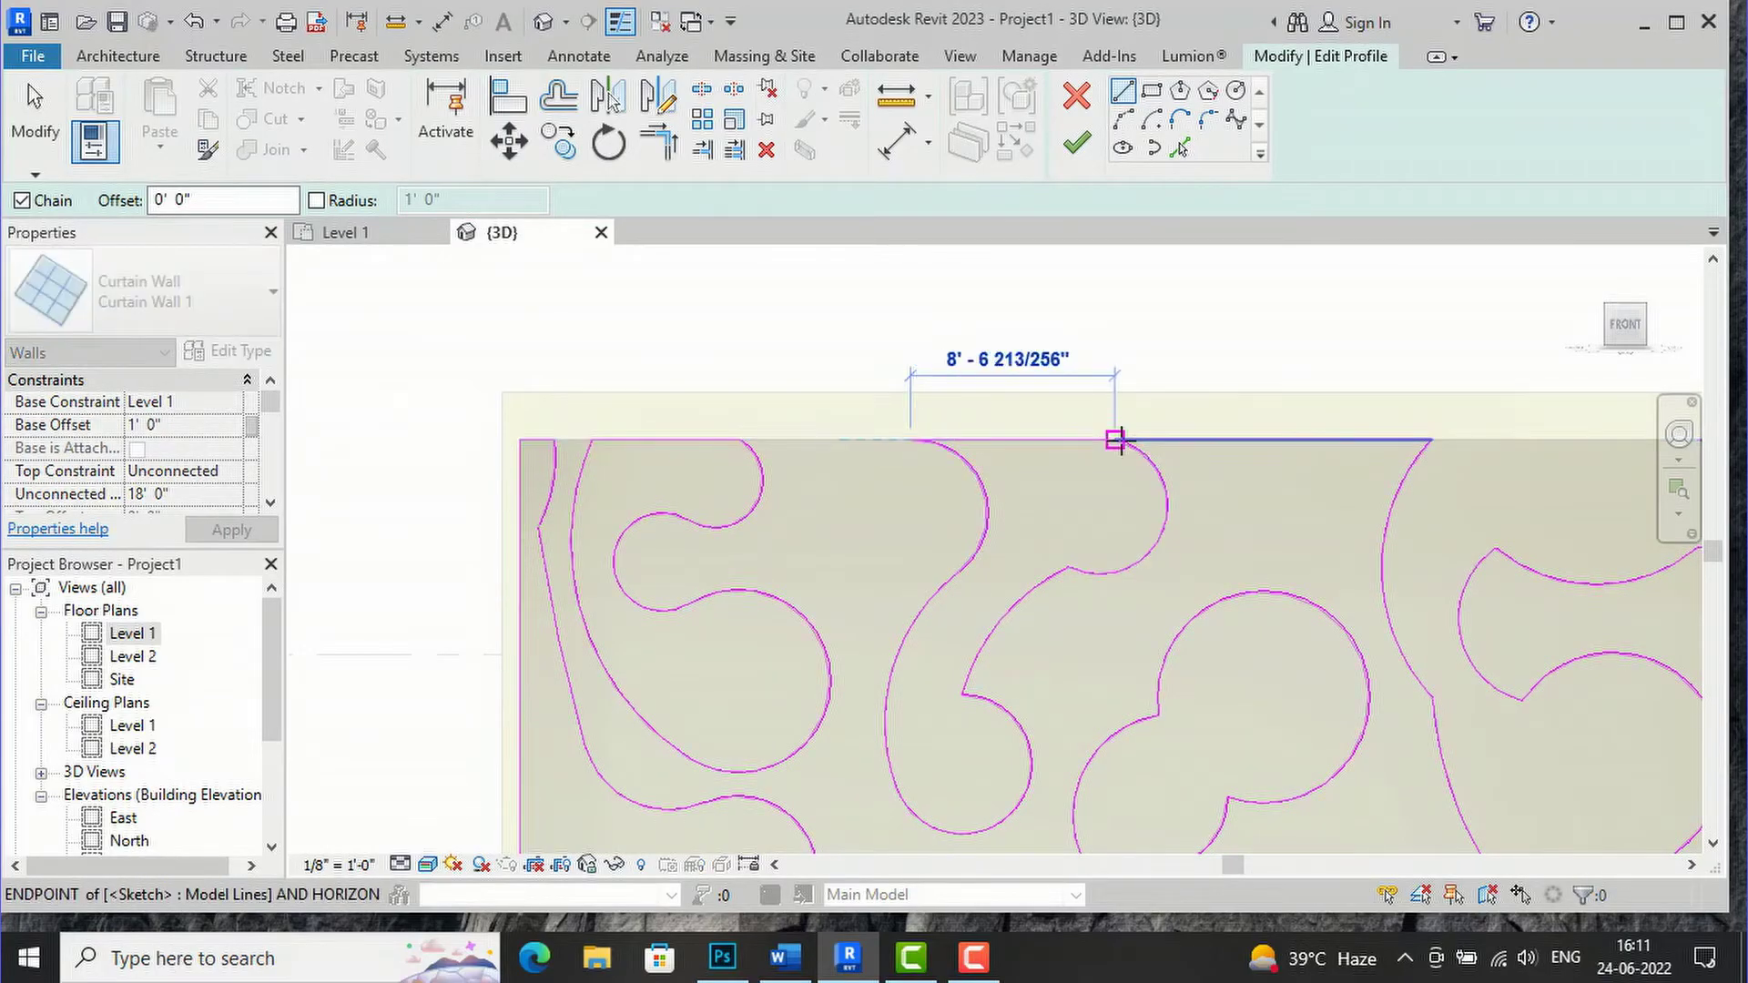
left_click(1119, 441)
key("Escape")
scroll(1140, 406, "down", 4)
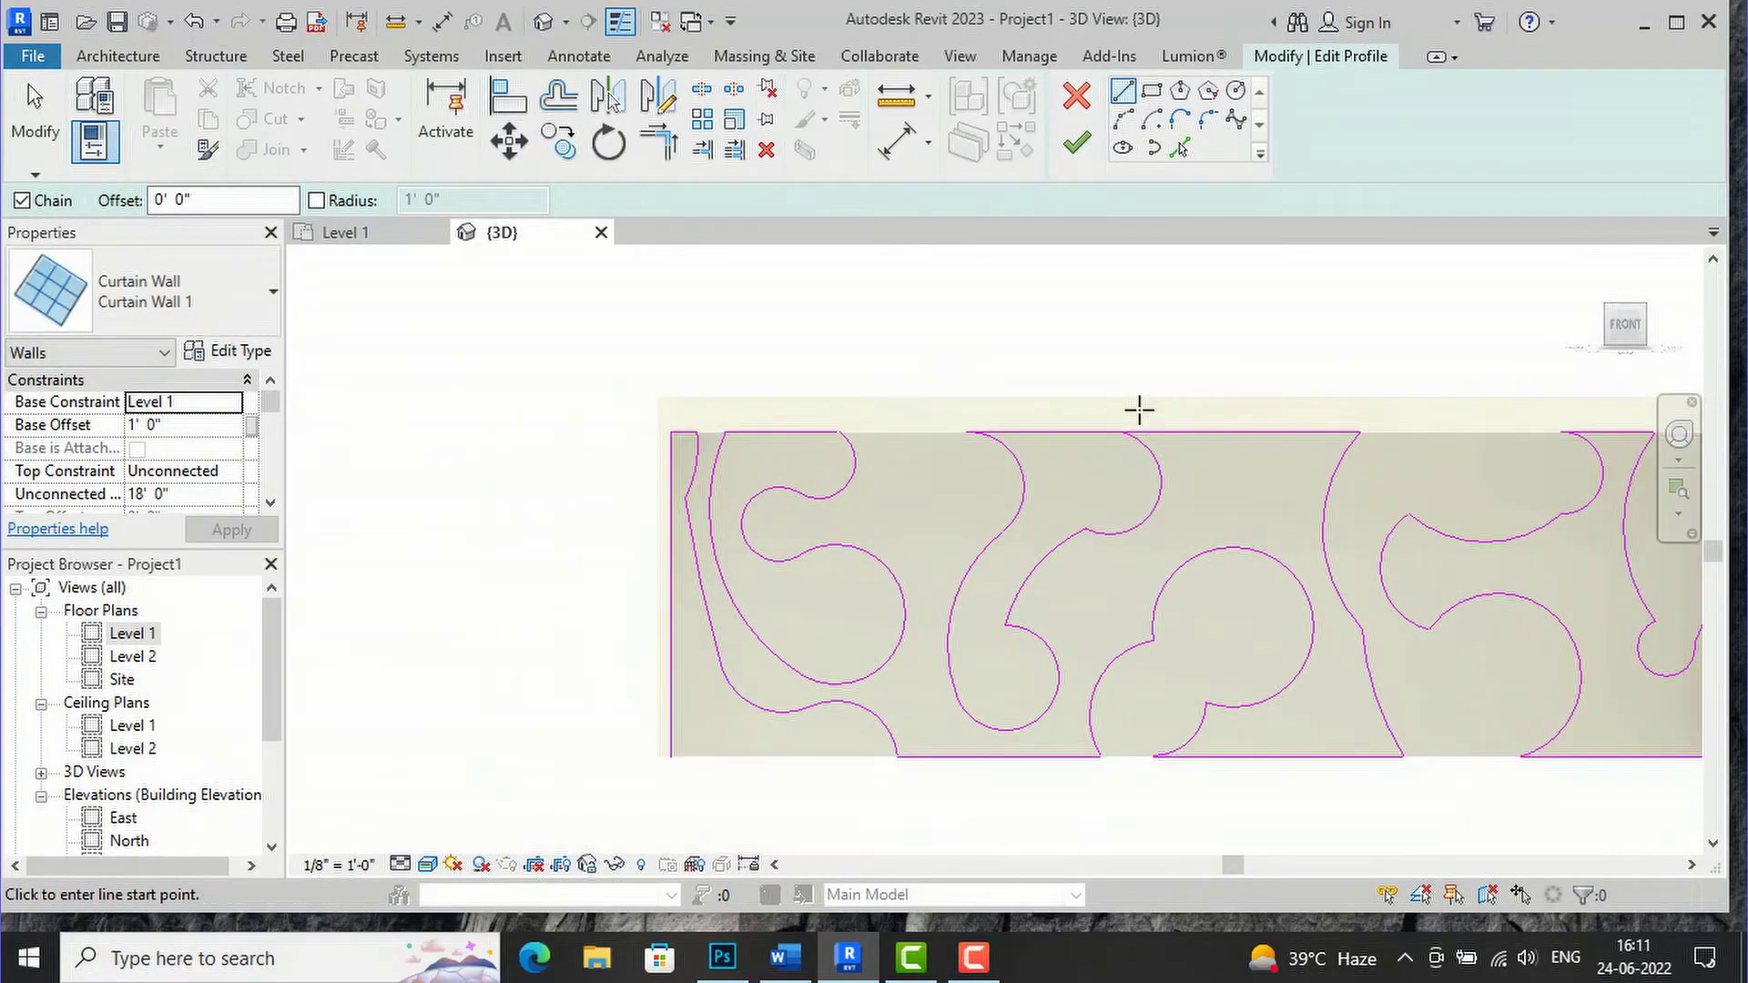
Draw a 12' 6" bottom-edge line from the lower-left corner to the outermost arc's lower end and try to finish the profile
scroll(813, 736, "up", 2)
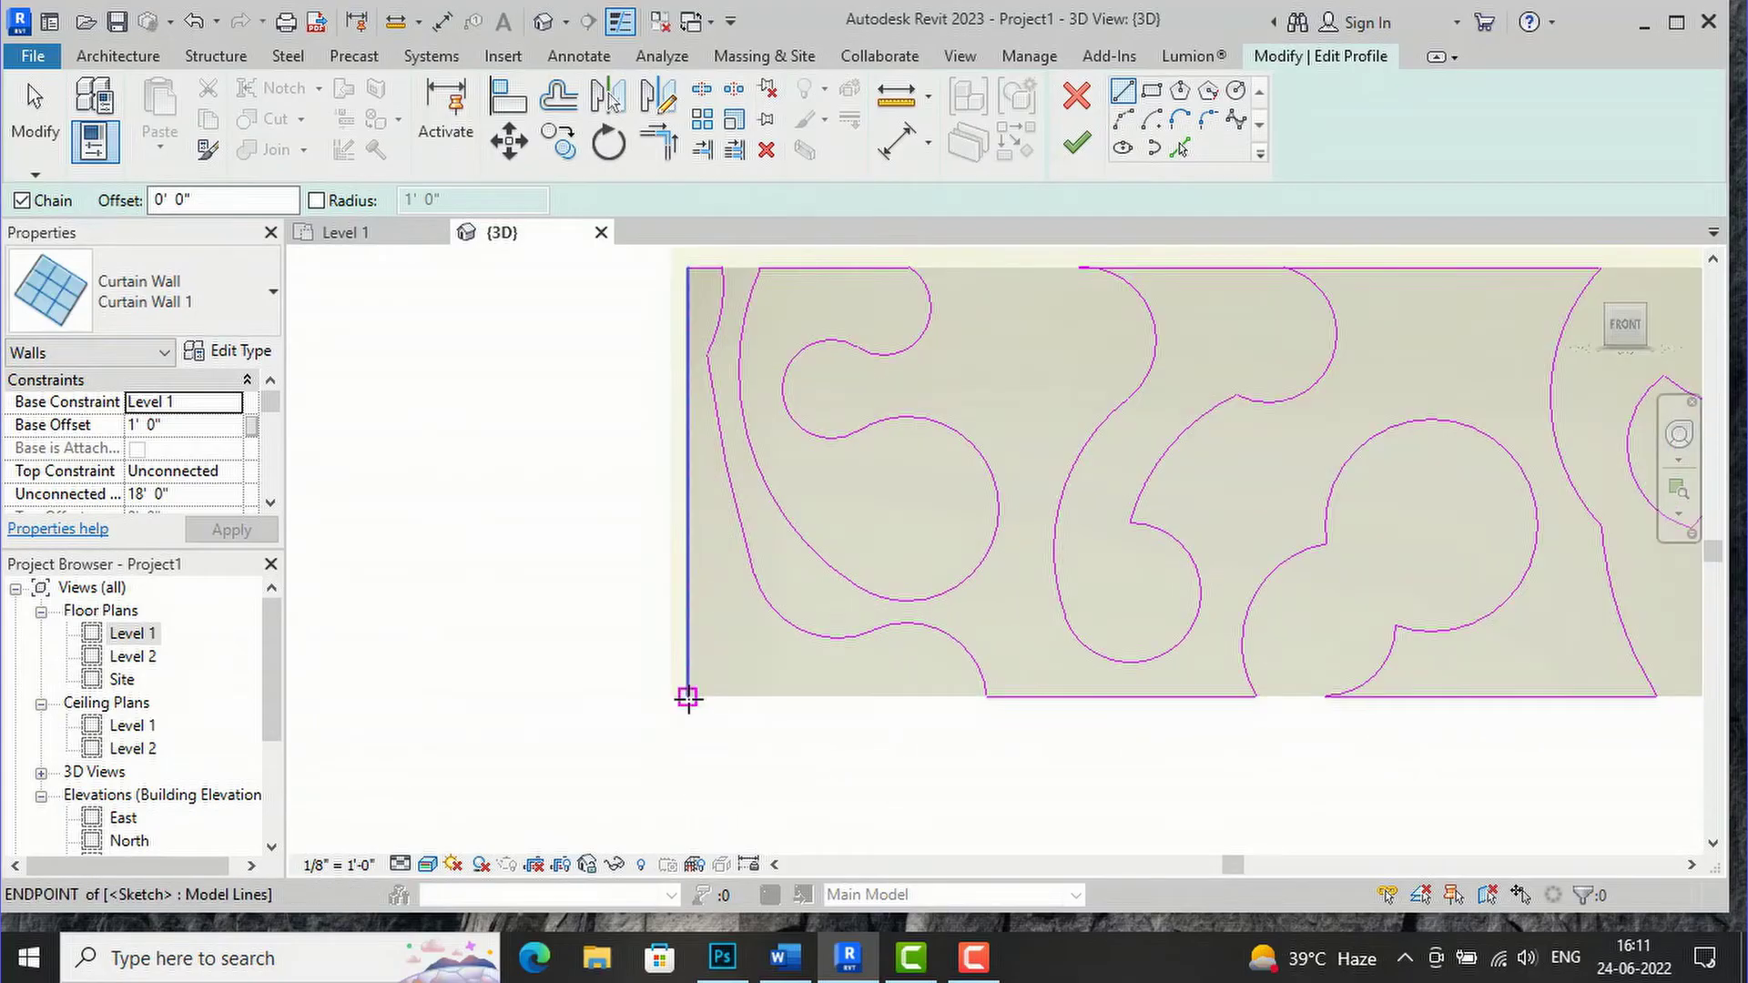
left_click(687, 696)
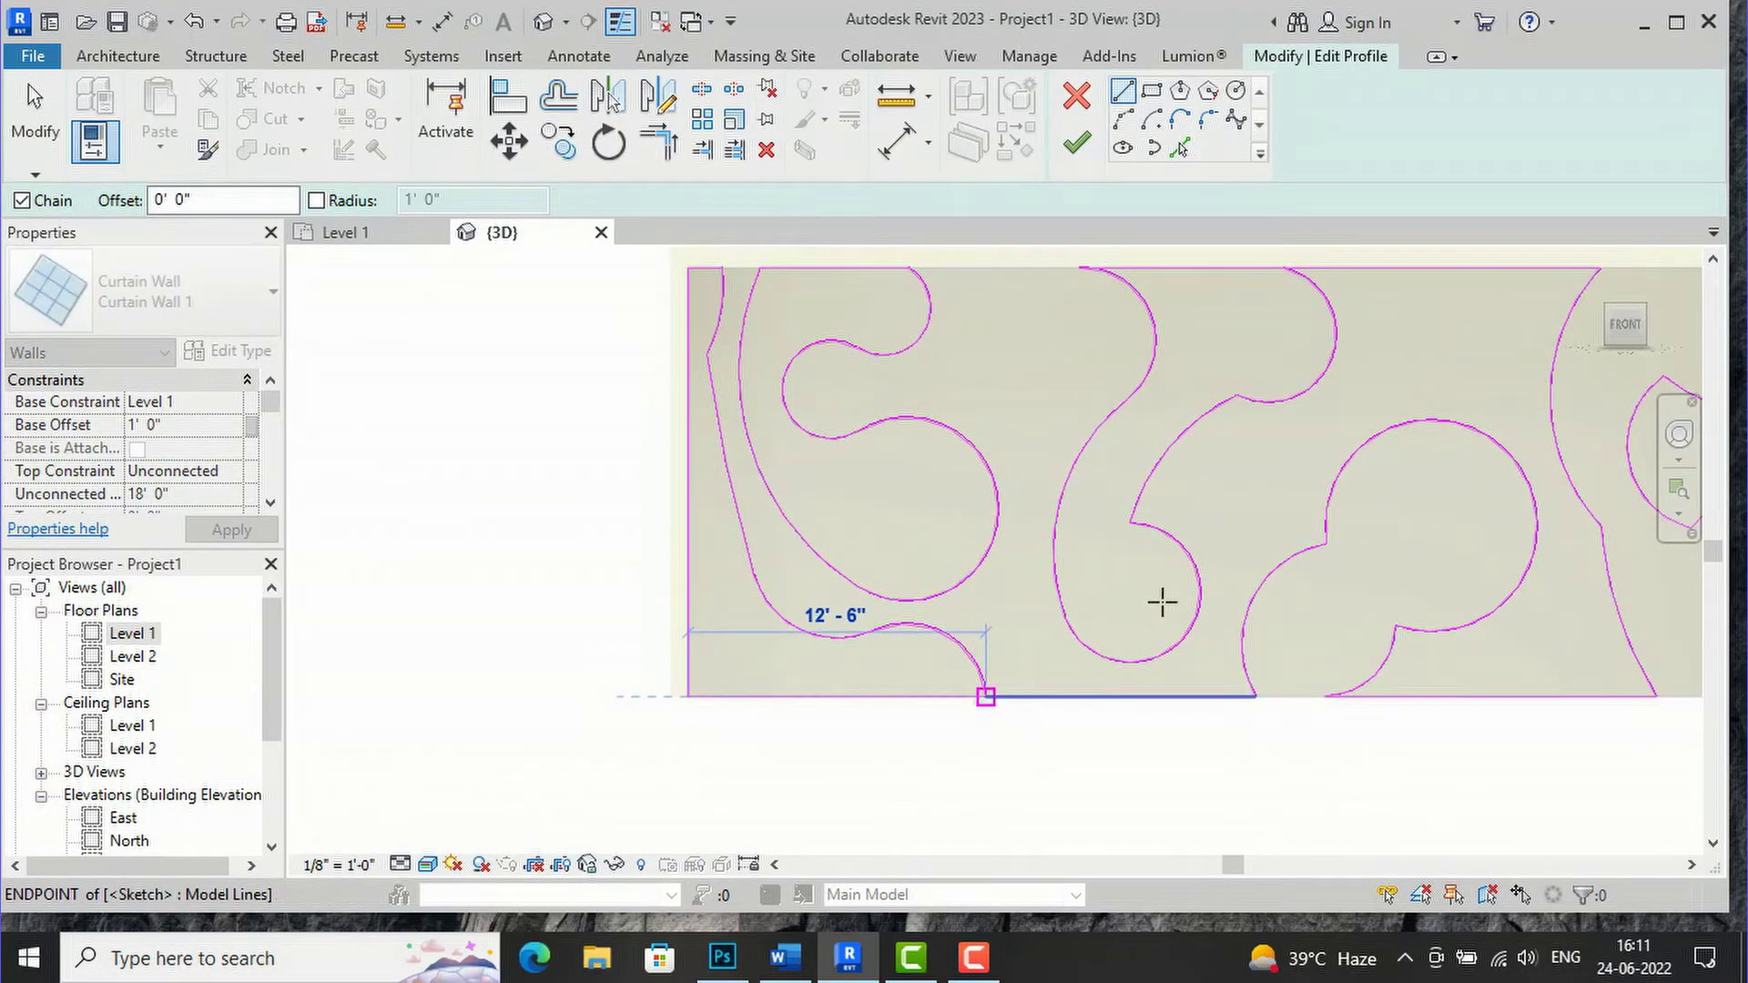
left_click(985, 697)
key("Escape")
key("Escape")
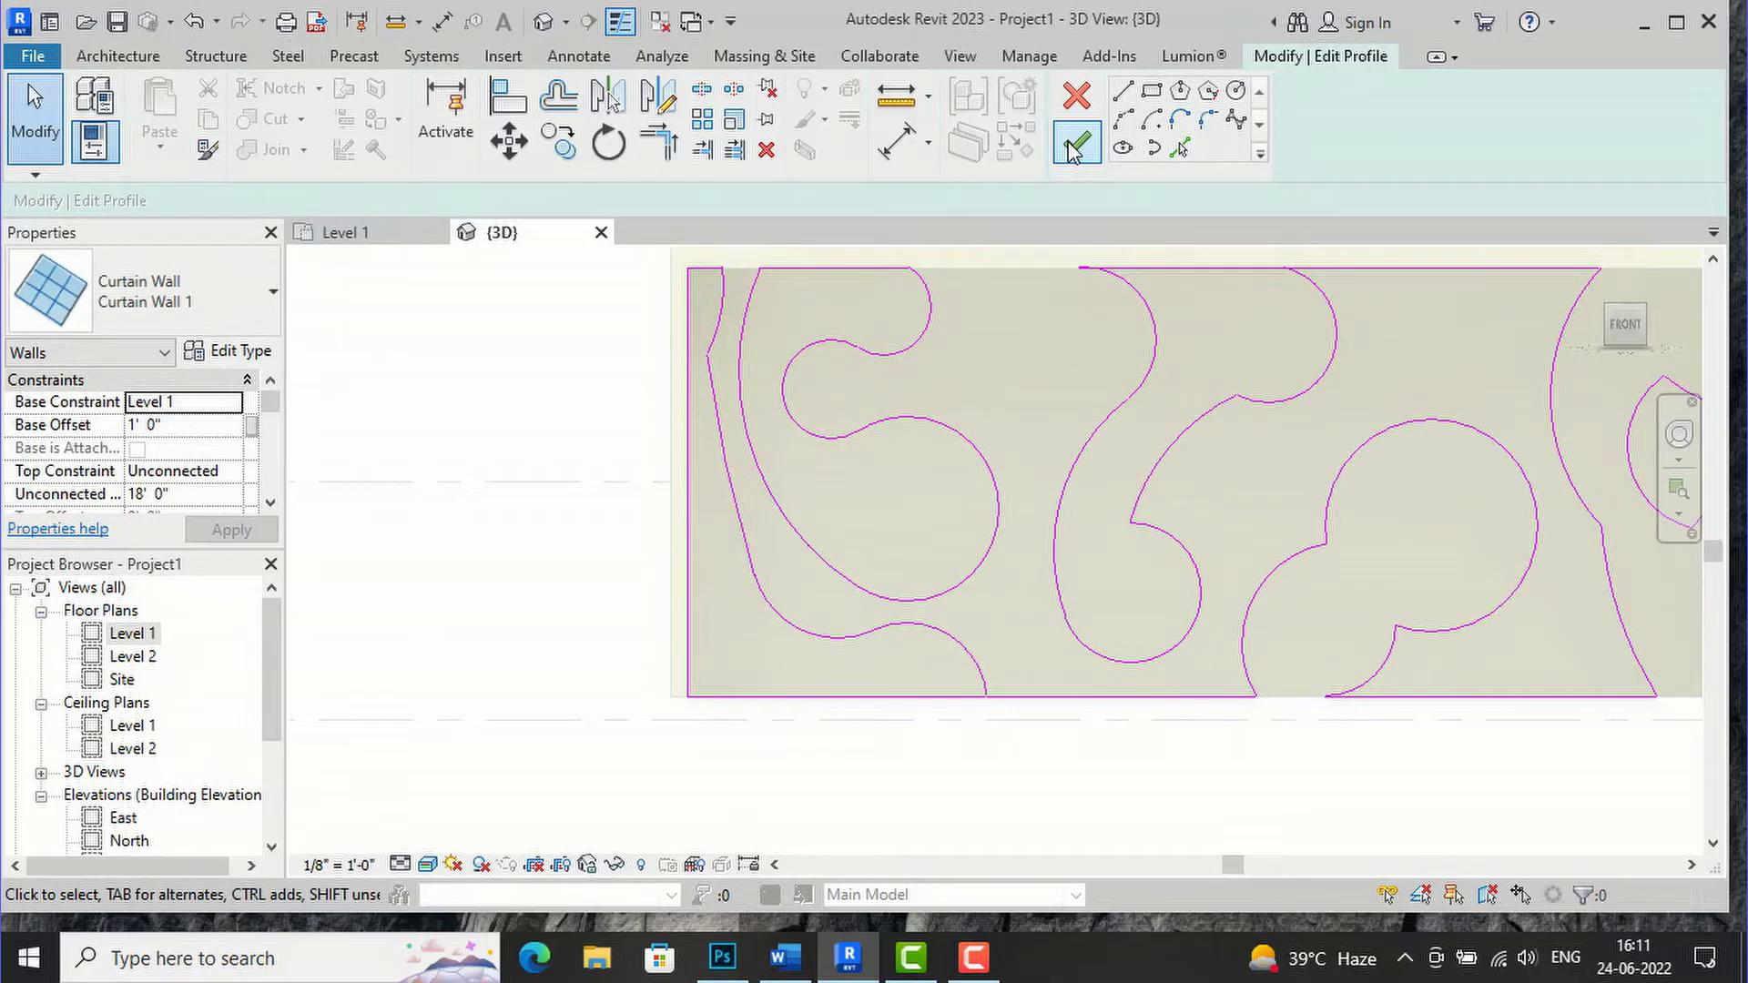
left_click(1075, 146)
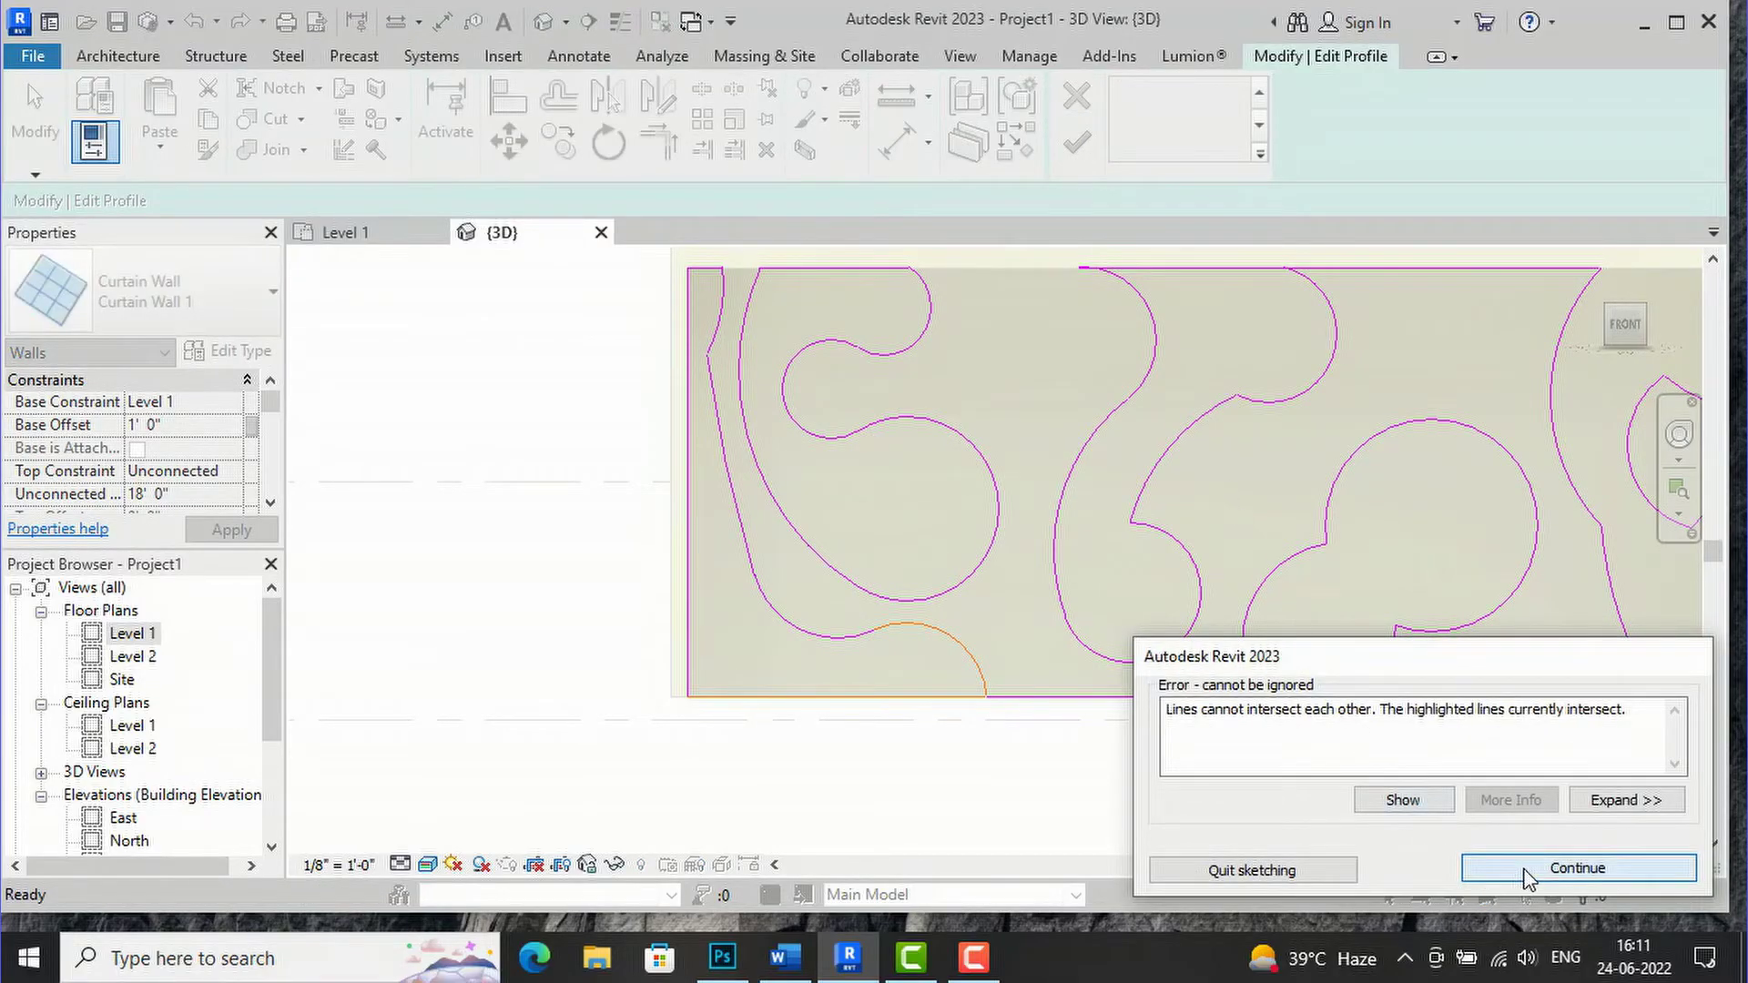
left_click(1527, 868)
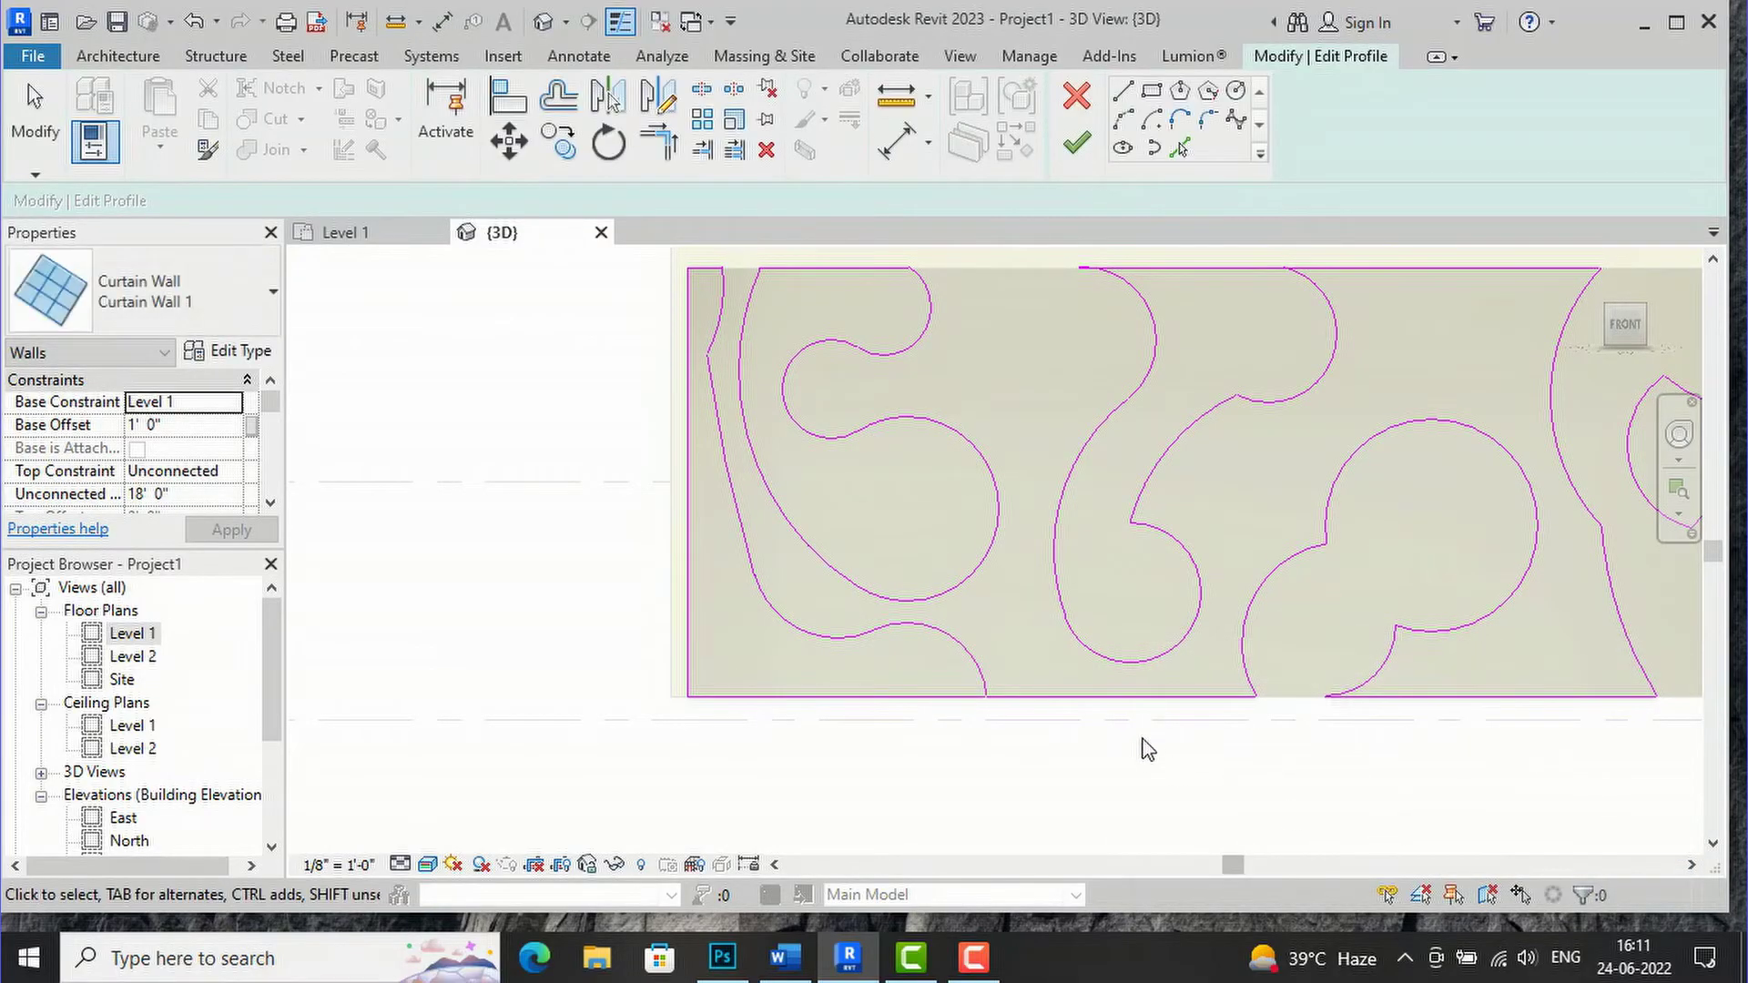
Delete the bottom-edge line between the lower-left corner and the first arc, and try again to finish the profile edit
left_click(919, 699)
key("Delete")
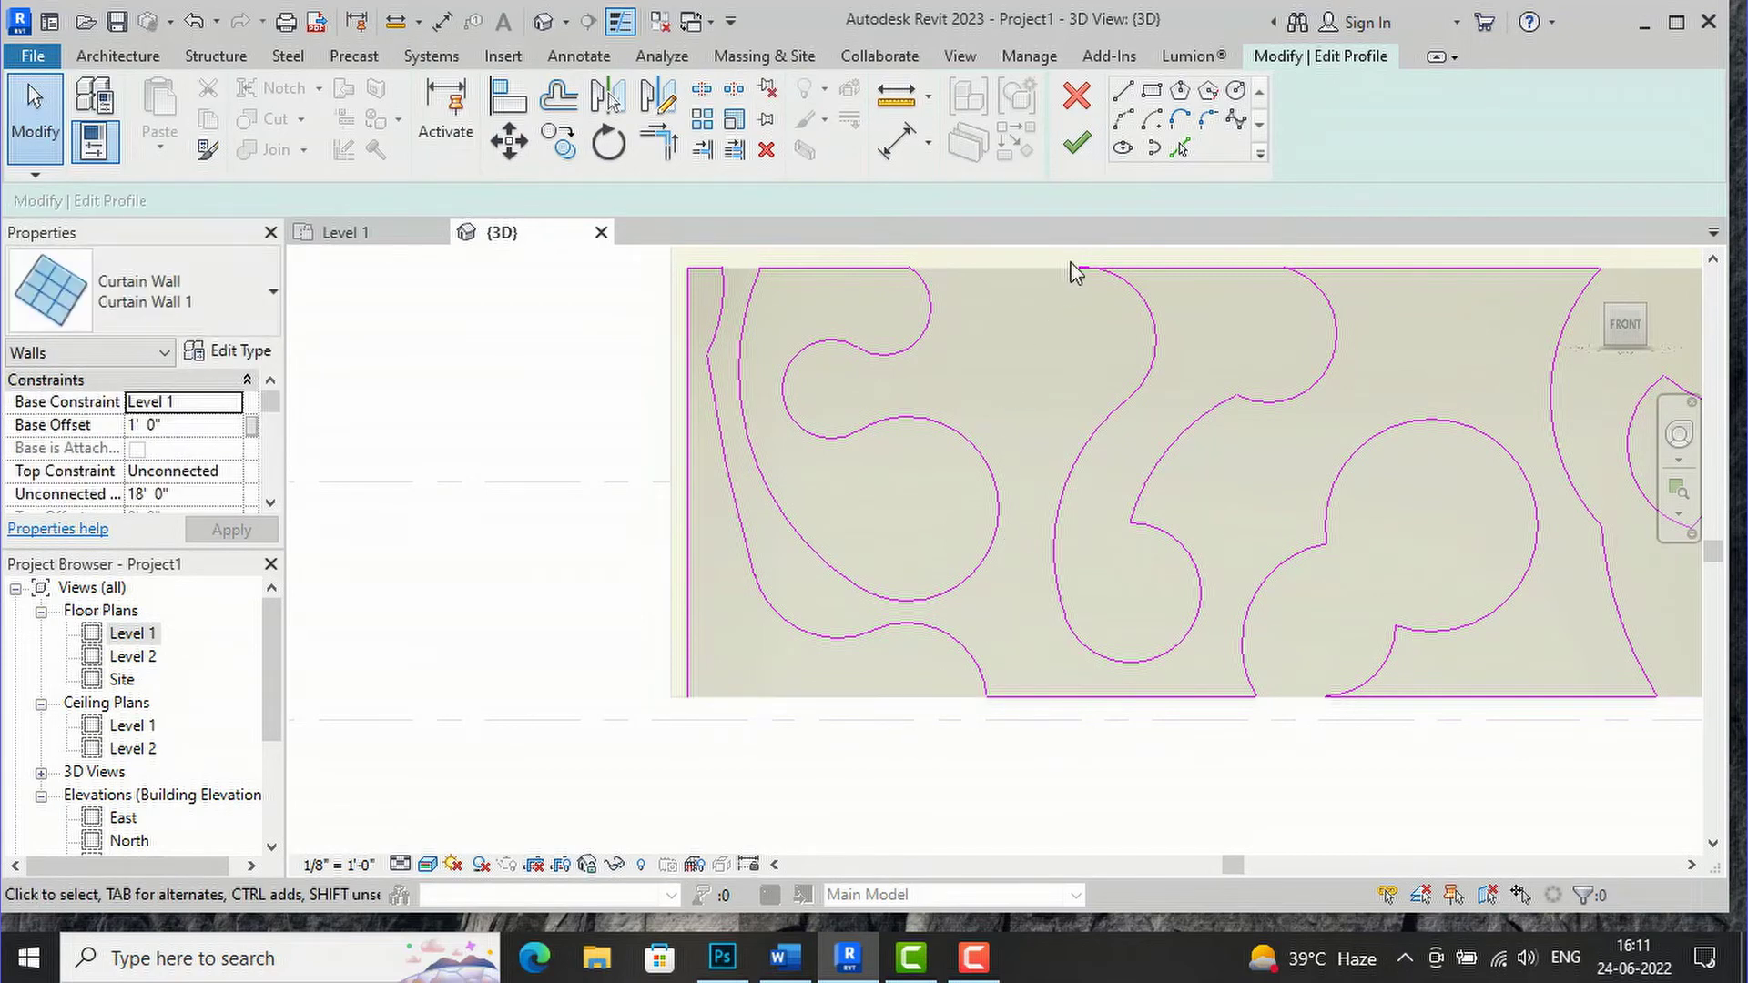
left_click(688, 446)
left_click(1076, 143)
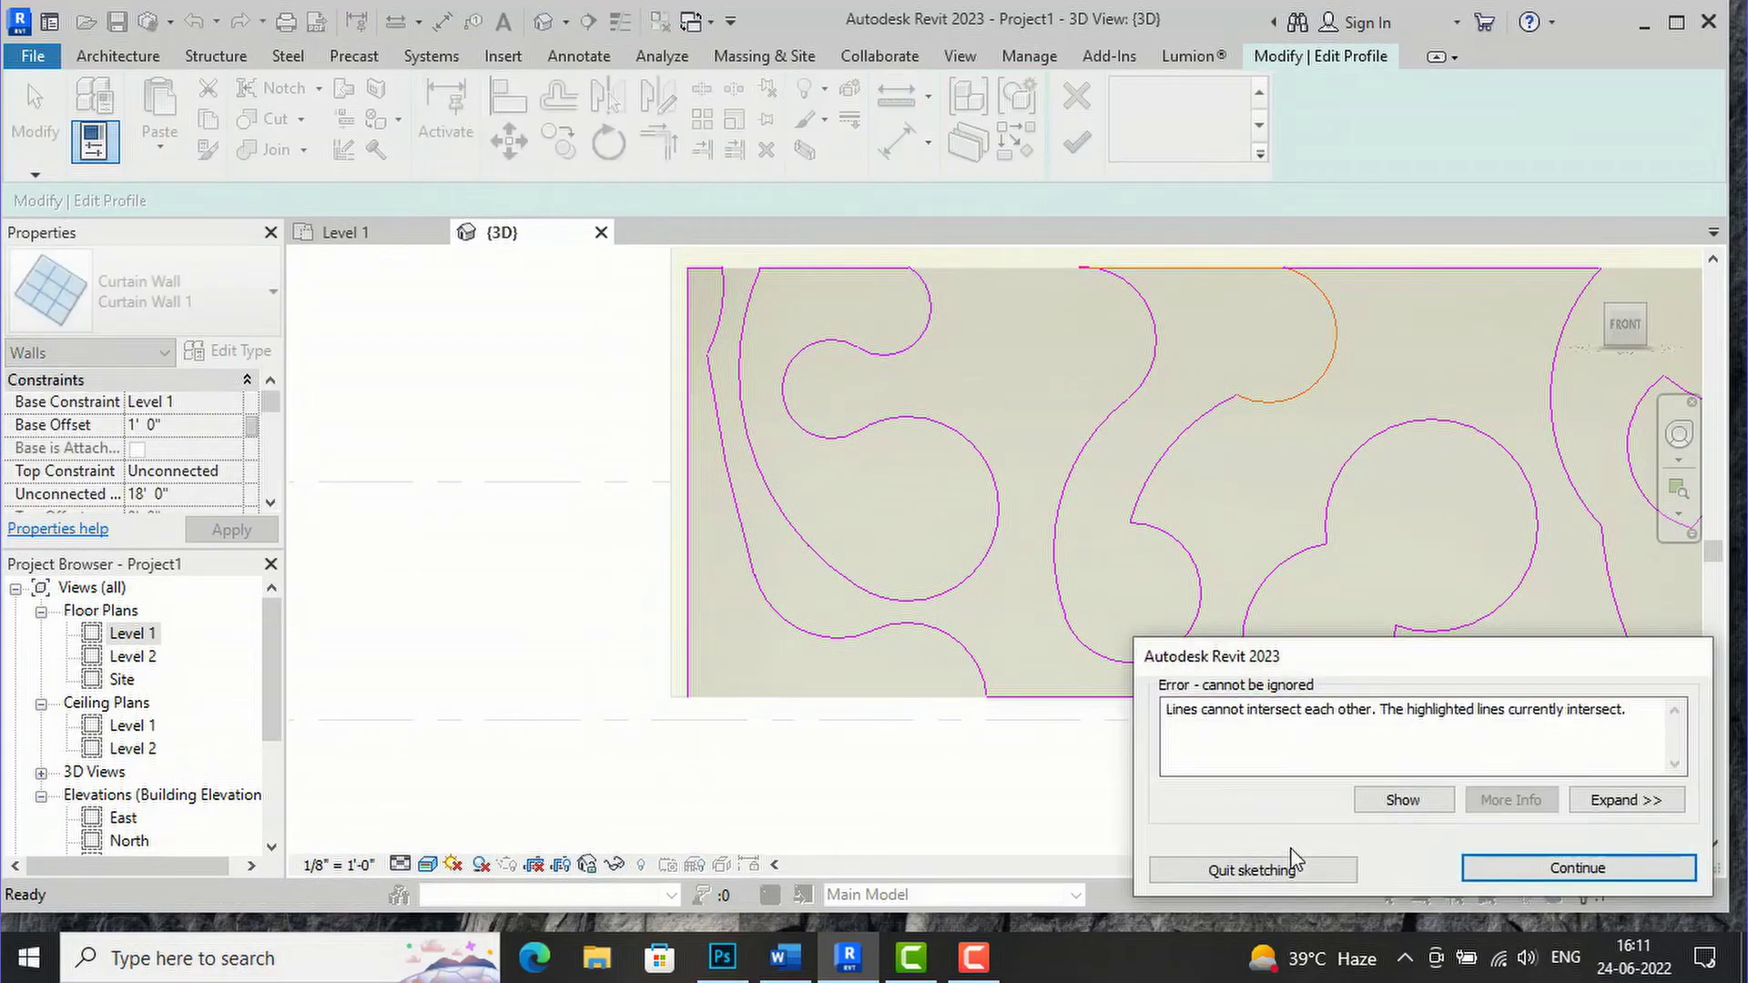
left_click(1523, 874)
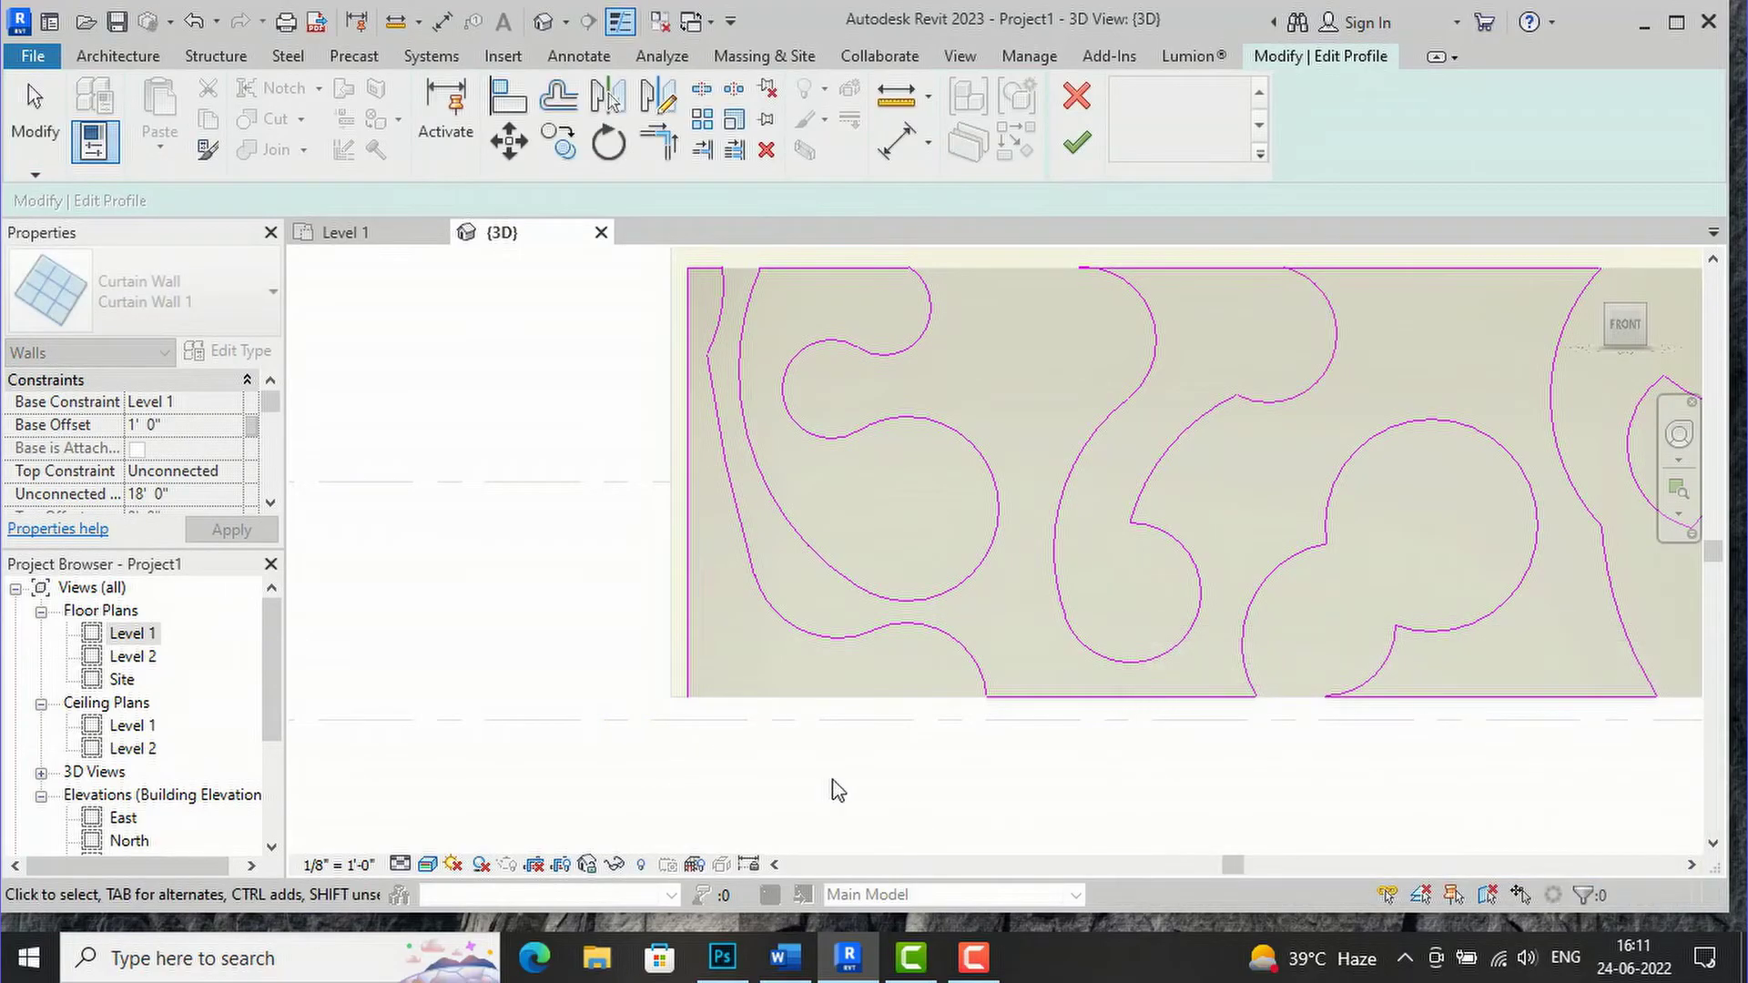
scroll(831, 757, "down", 2)
left_click(1076, 146)
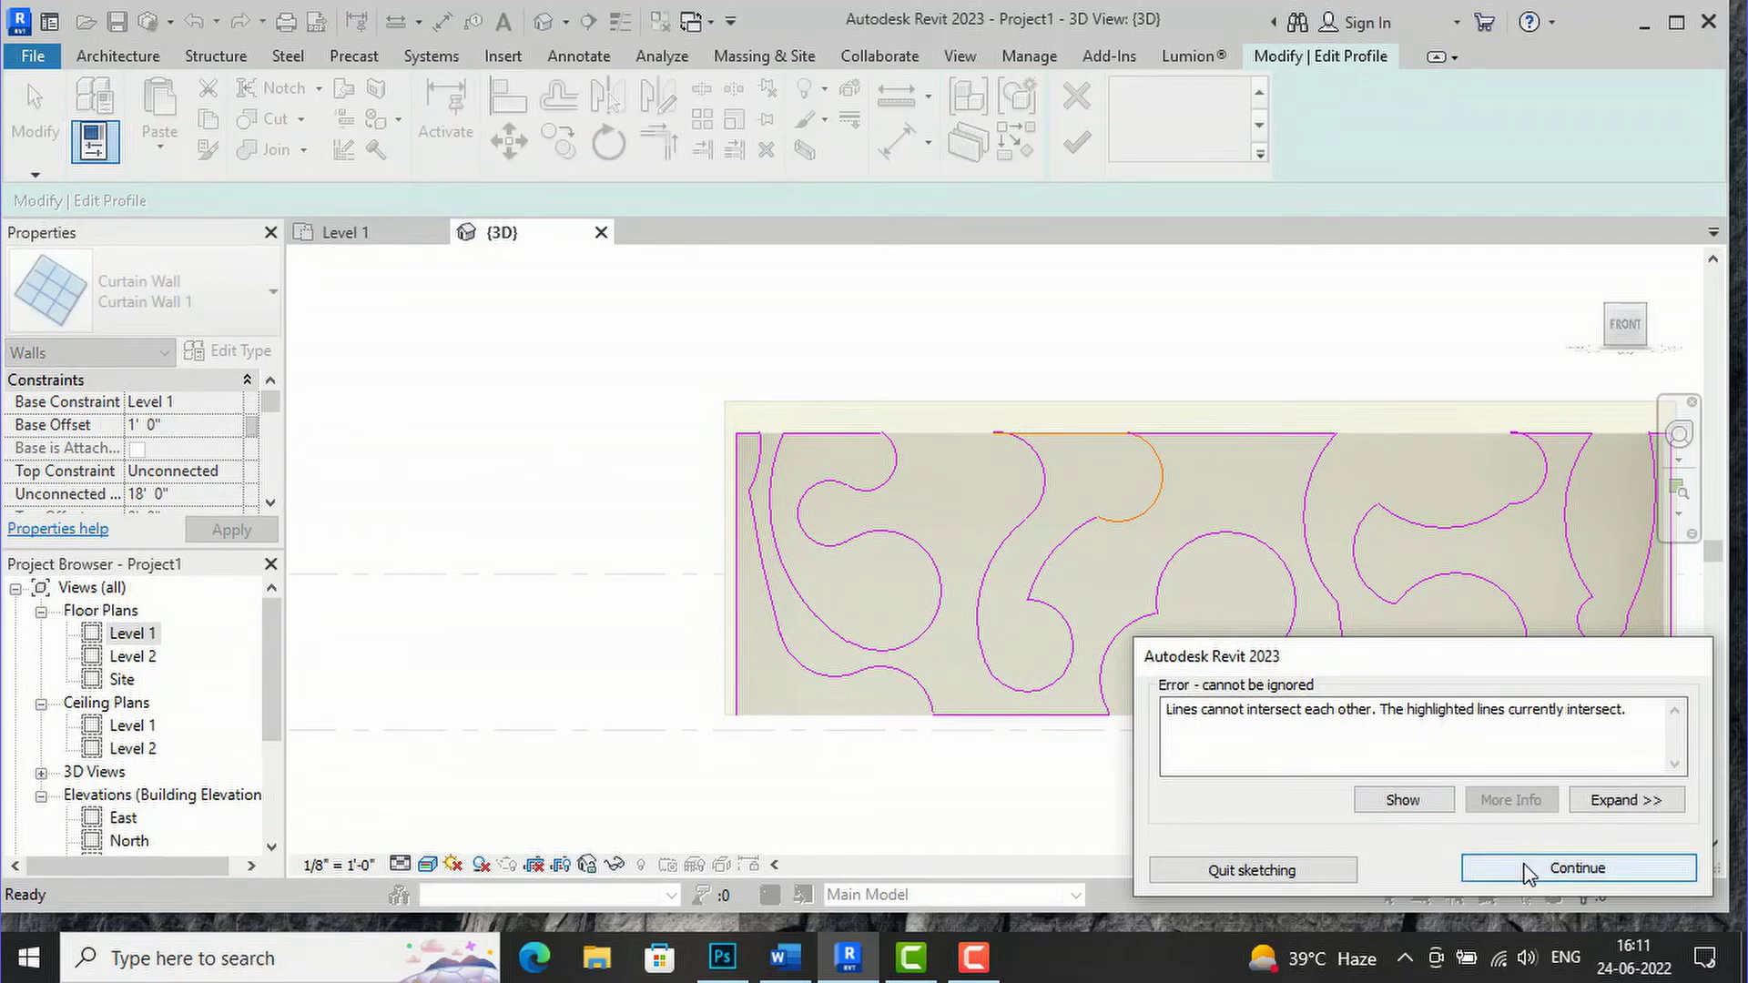
left_click(1479, 867)
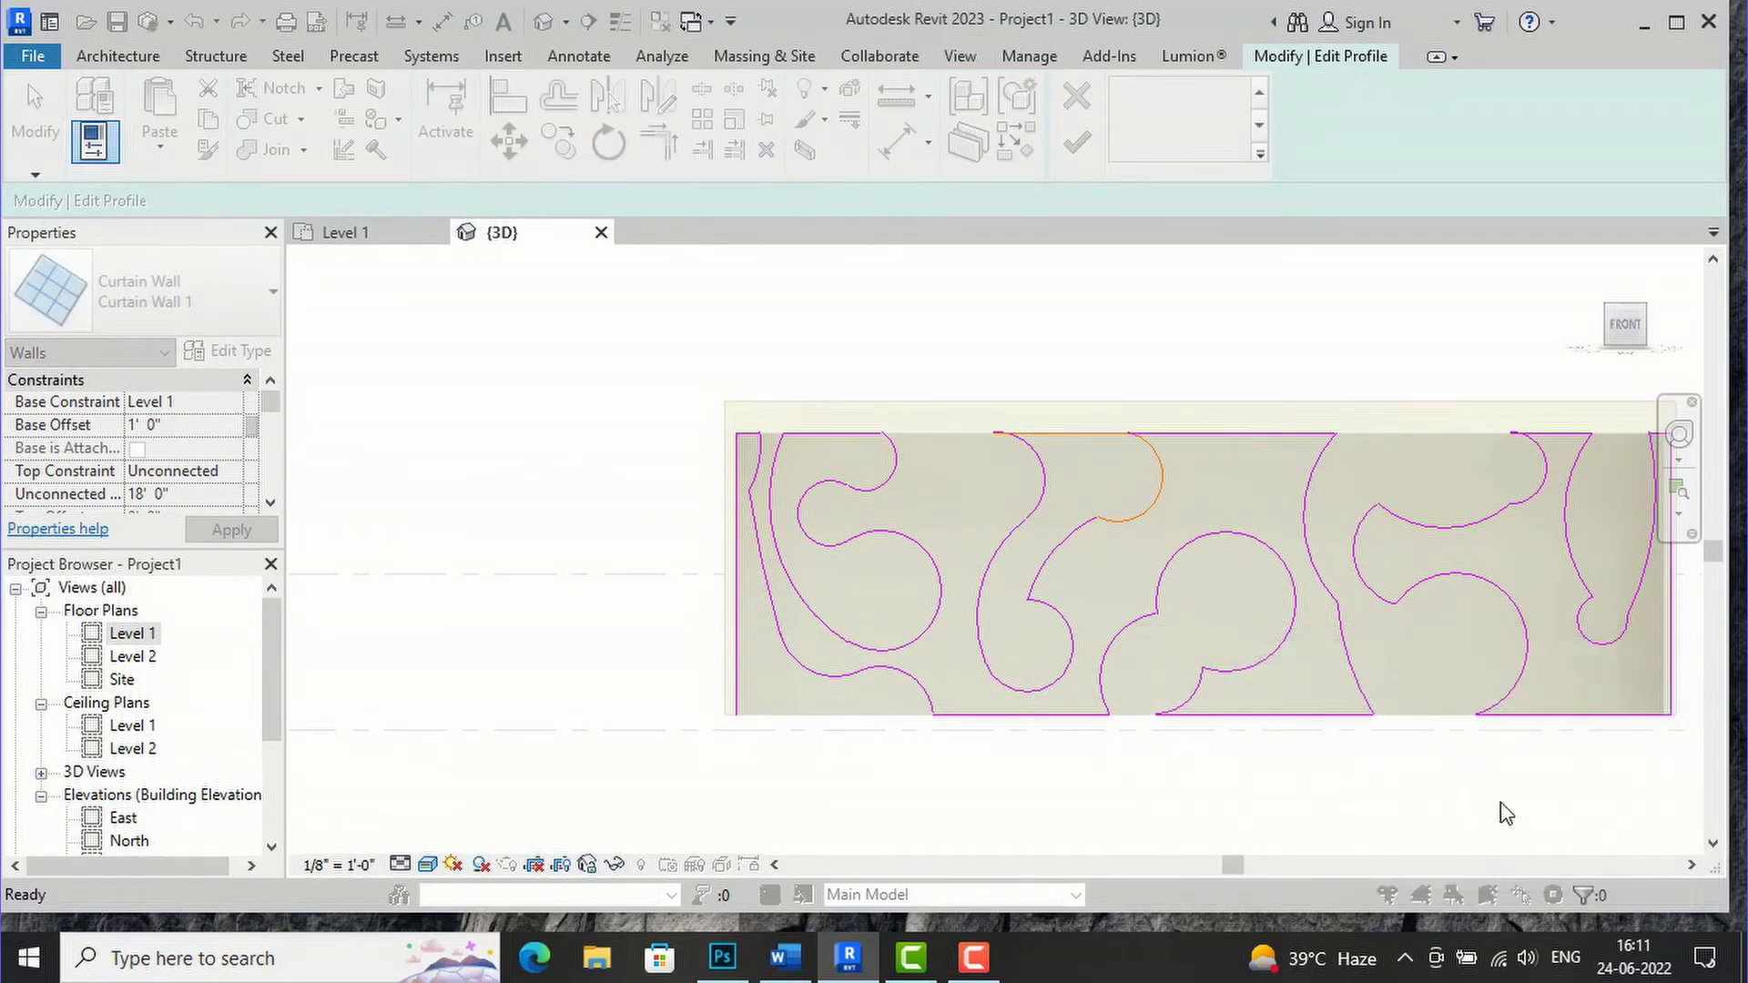
Delete the top-edge line across the second arc shape beyond the left edge piece and try to finish the profile edit
left_click(1084, 434)
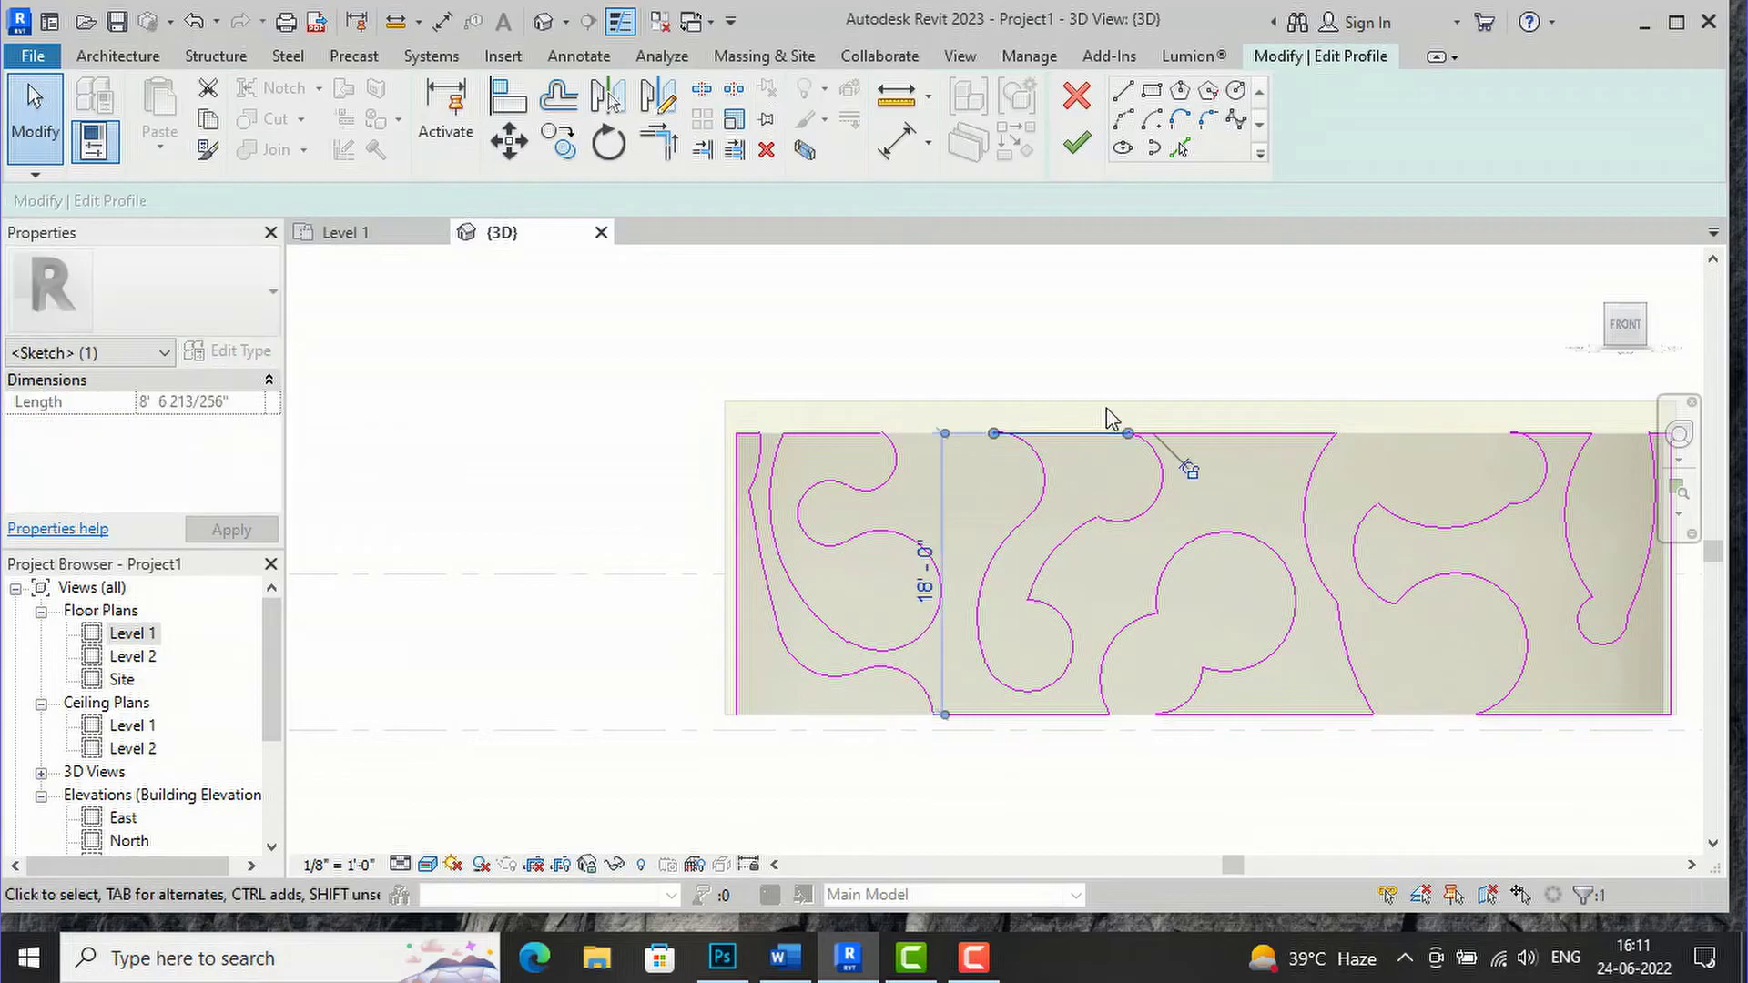
key("Delete")
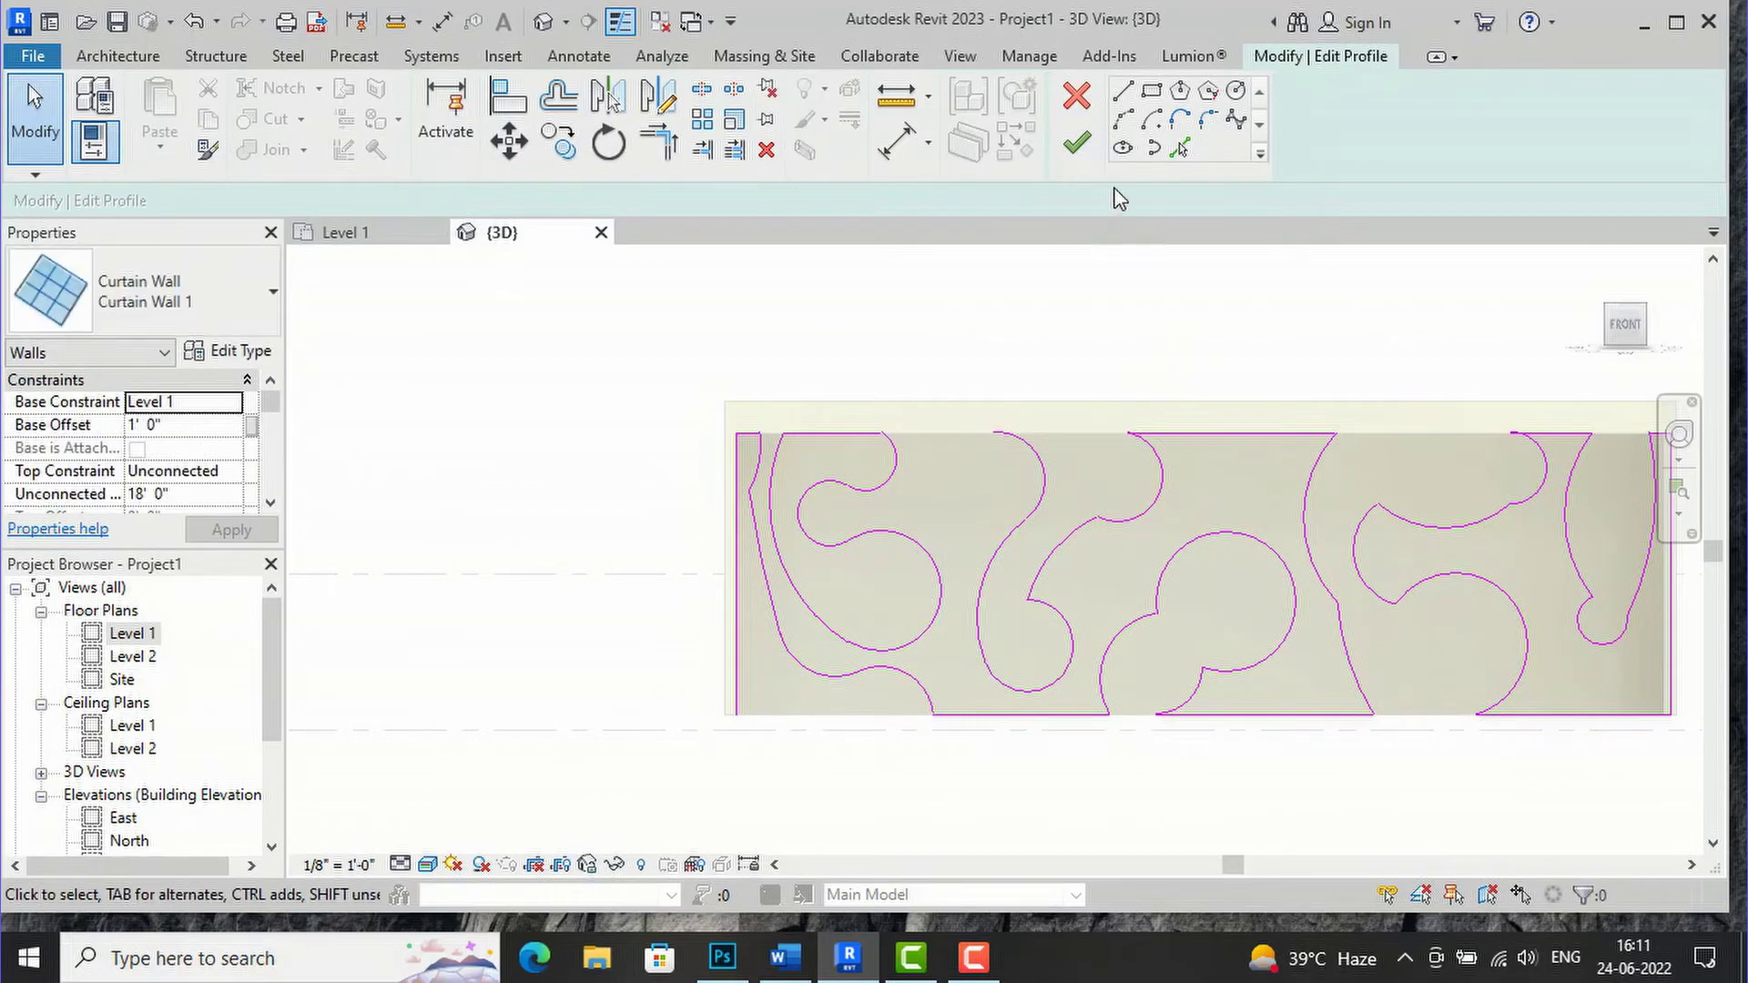
left_click(1077, 143)
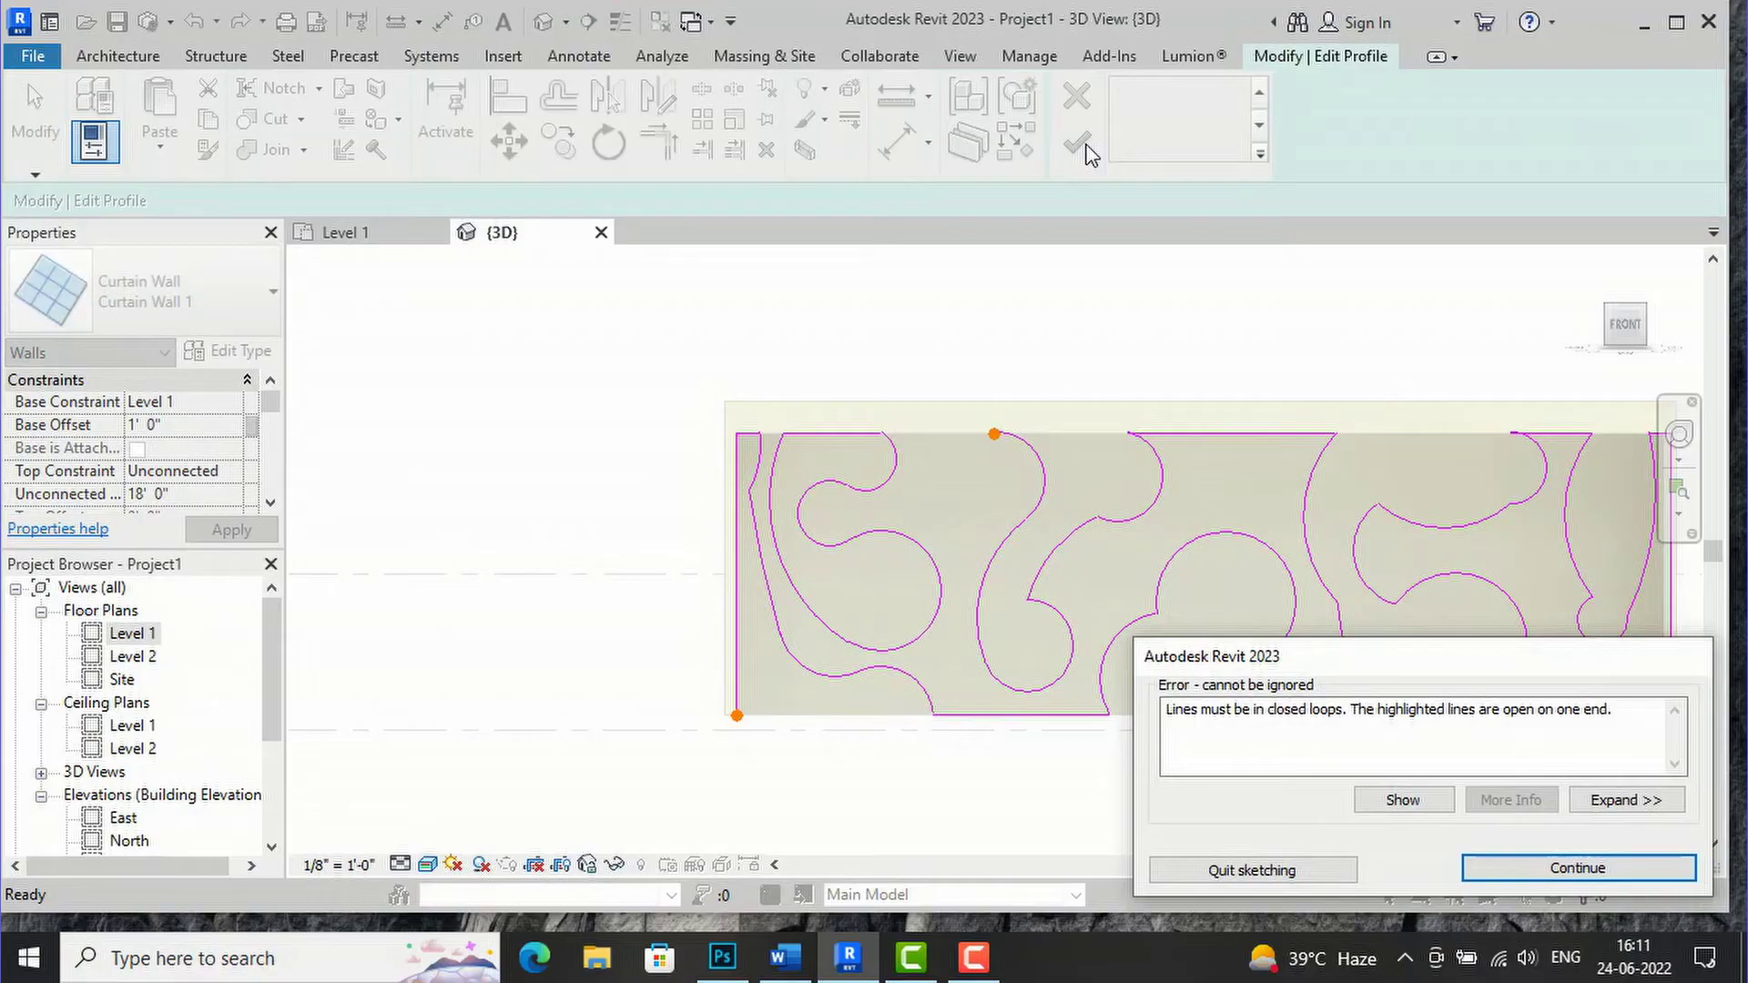
left_click(1578, 868)
Try extending the first arc shape's top-edge line to the next shape's nearest upper arc end and finishing the profile edit
scroll(940, 432, "up", 2)
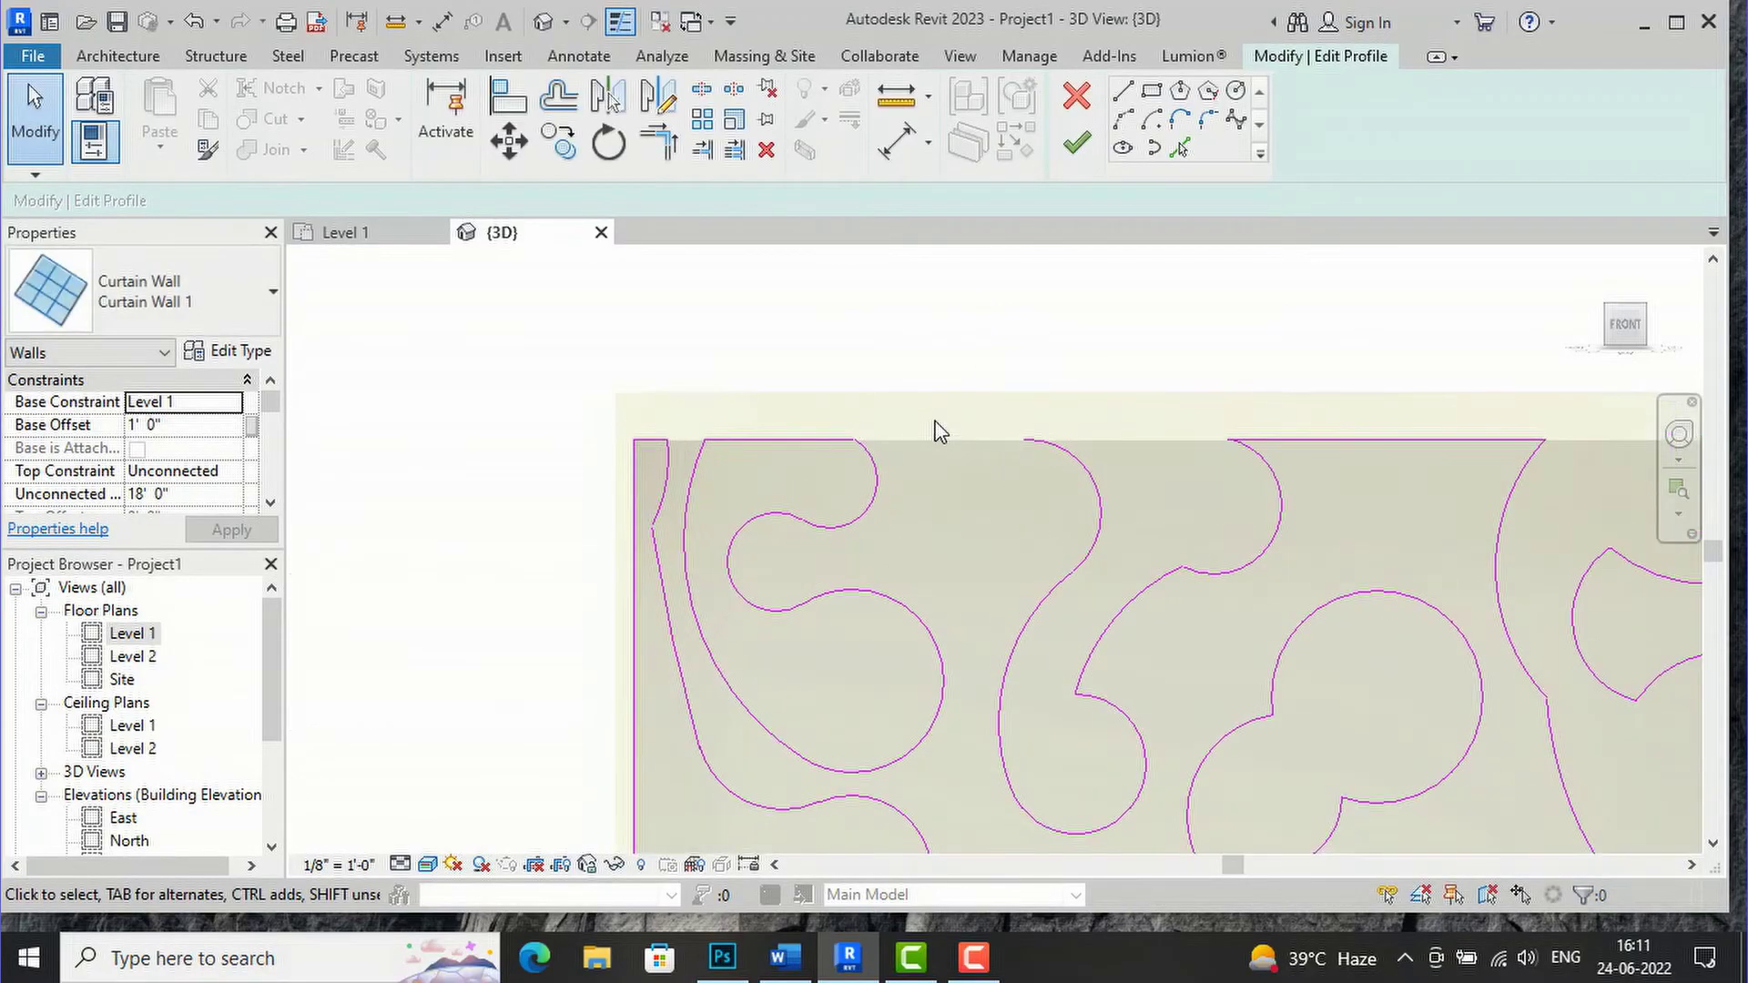
scroll(940, 431, "up", 2)
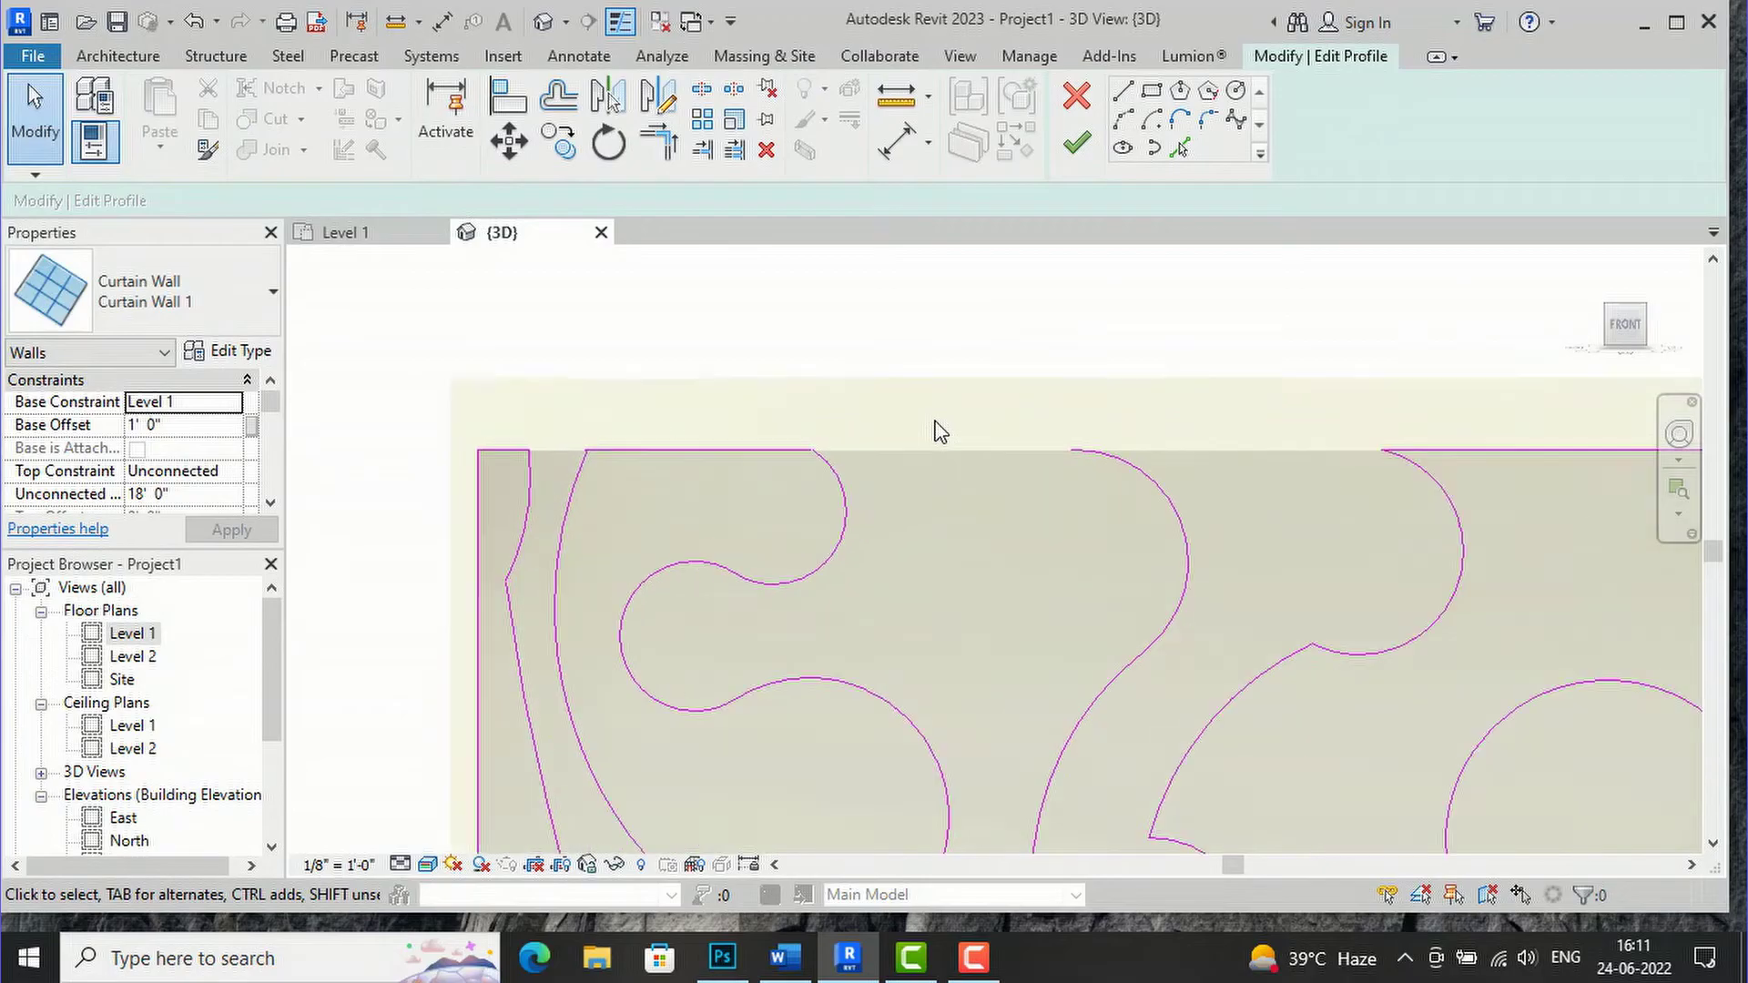
left_click(779, 464)
mouse_move(791, 455)
left_mouse_down()
mouse_move(1104, 441)
mouse_move(1100, 454)
left_mouse_up()
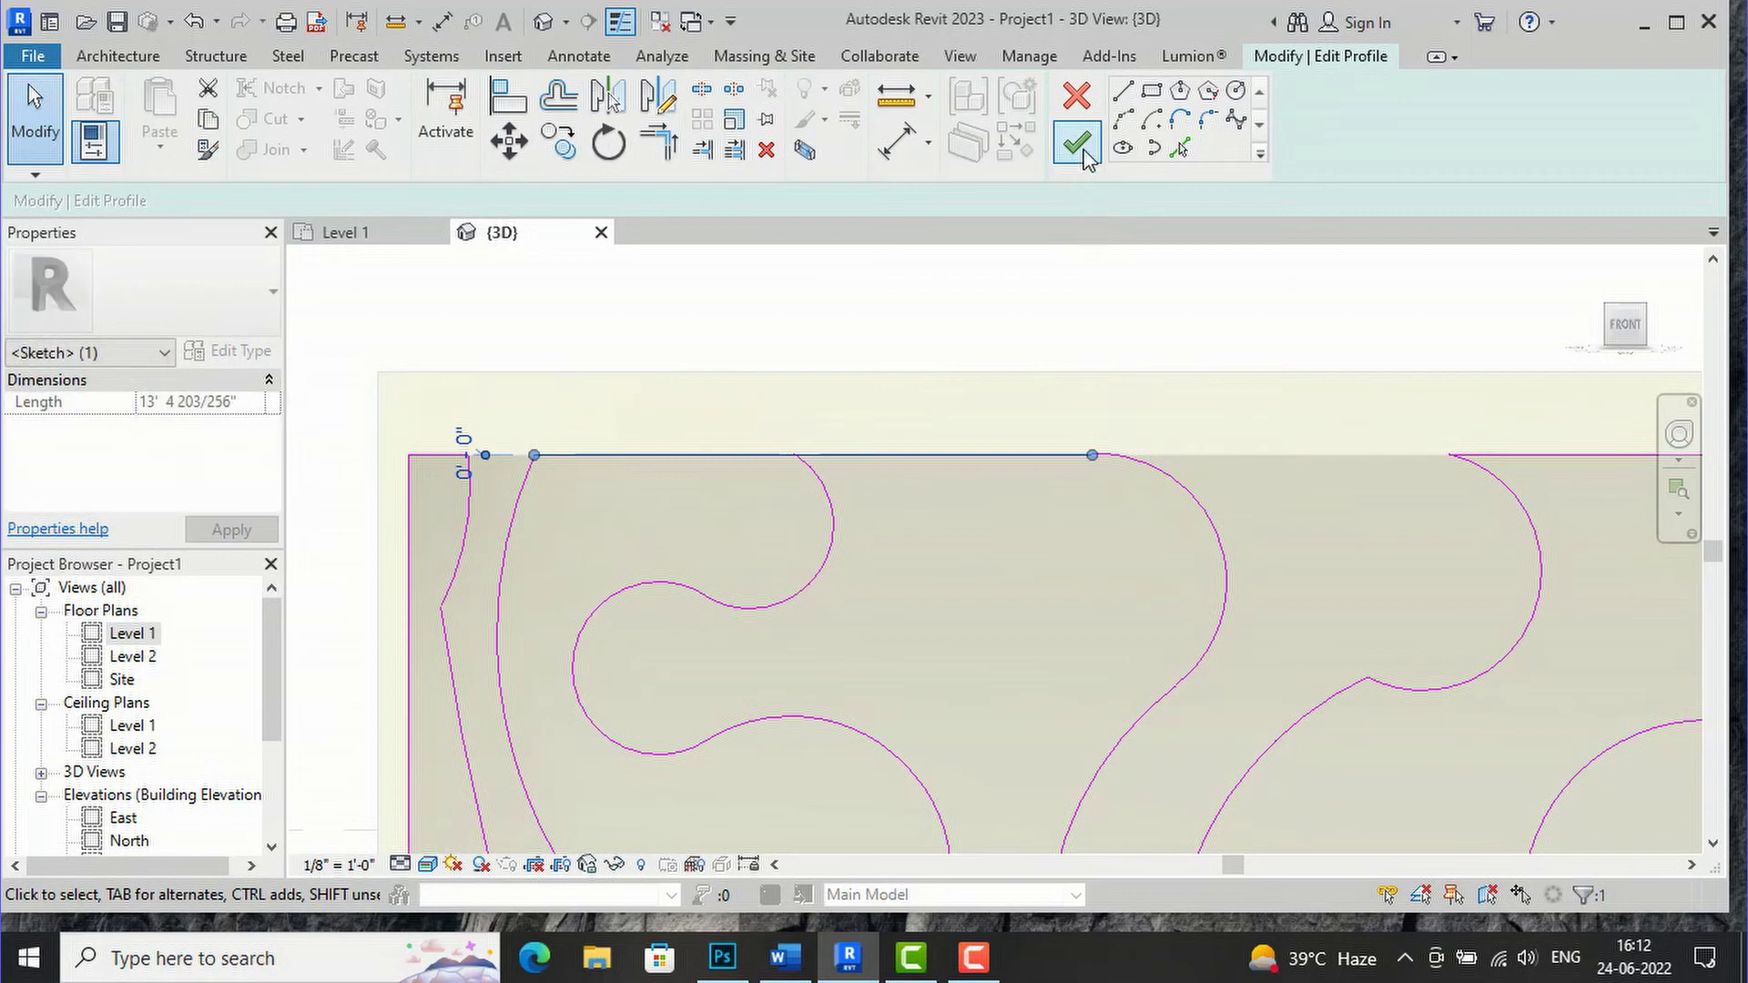
left_click(1078, 144)
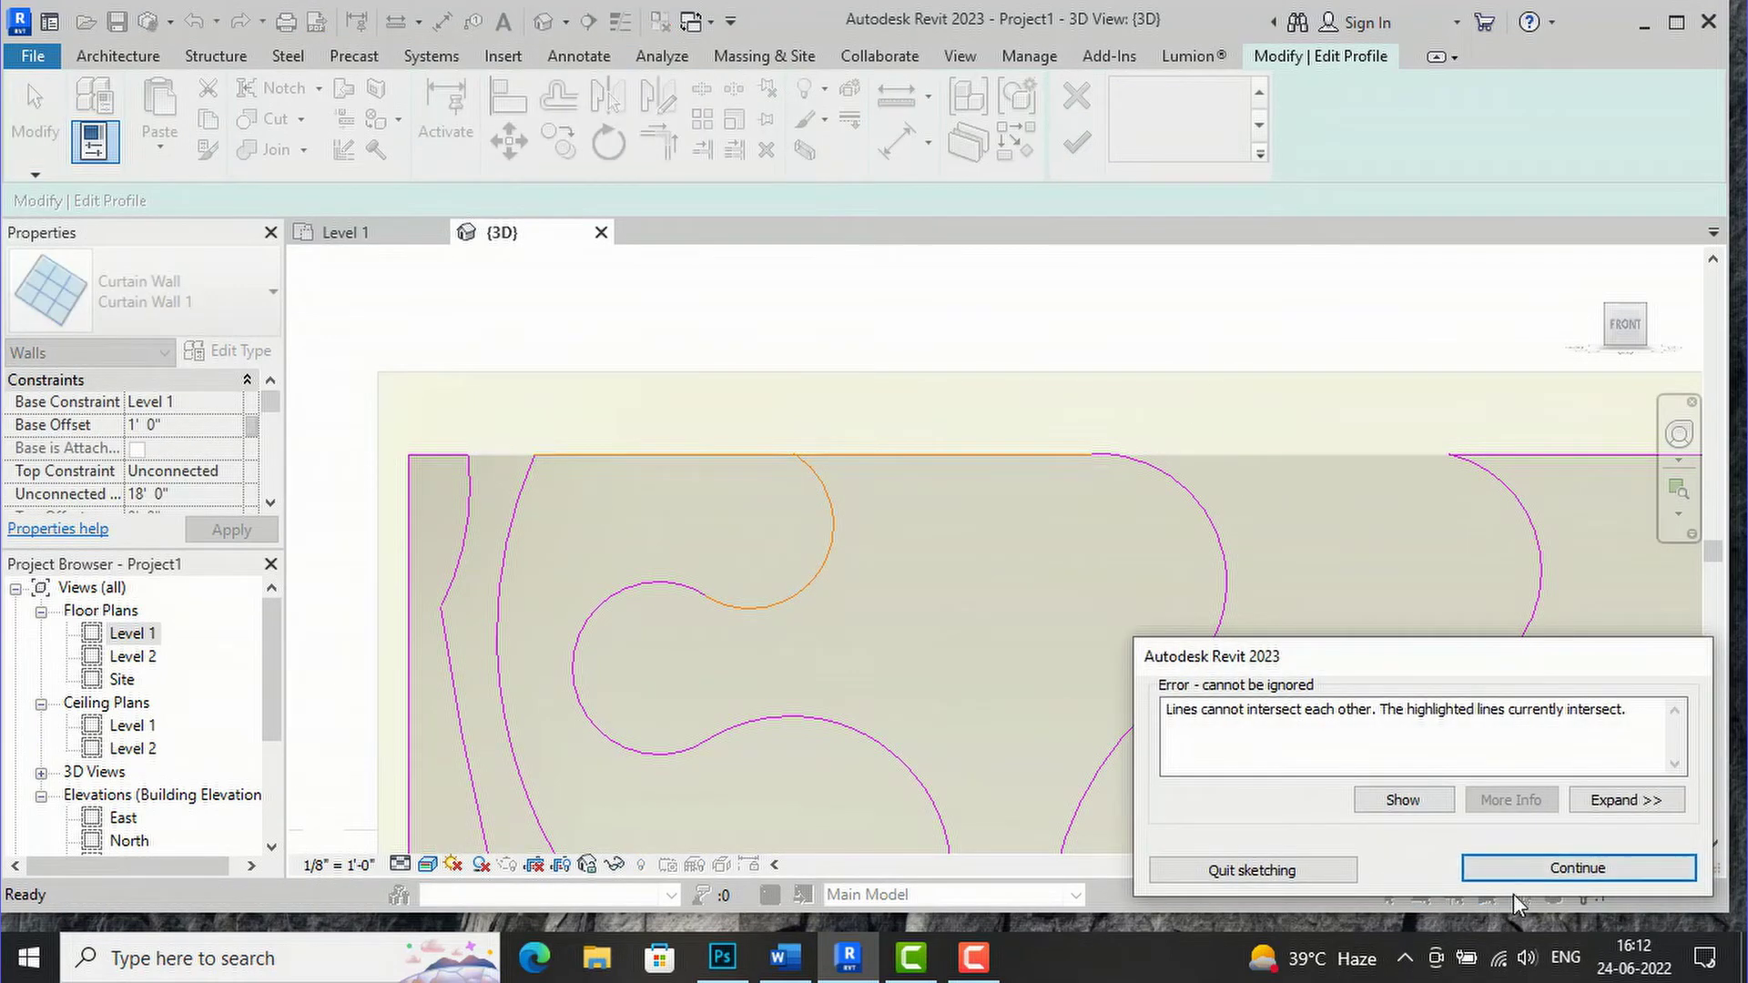
left_click(1525, 867)
scroll(918, 453, "down", 3)
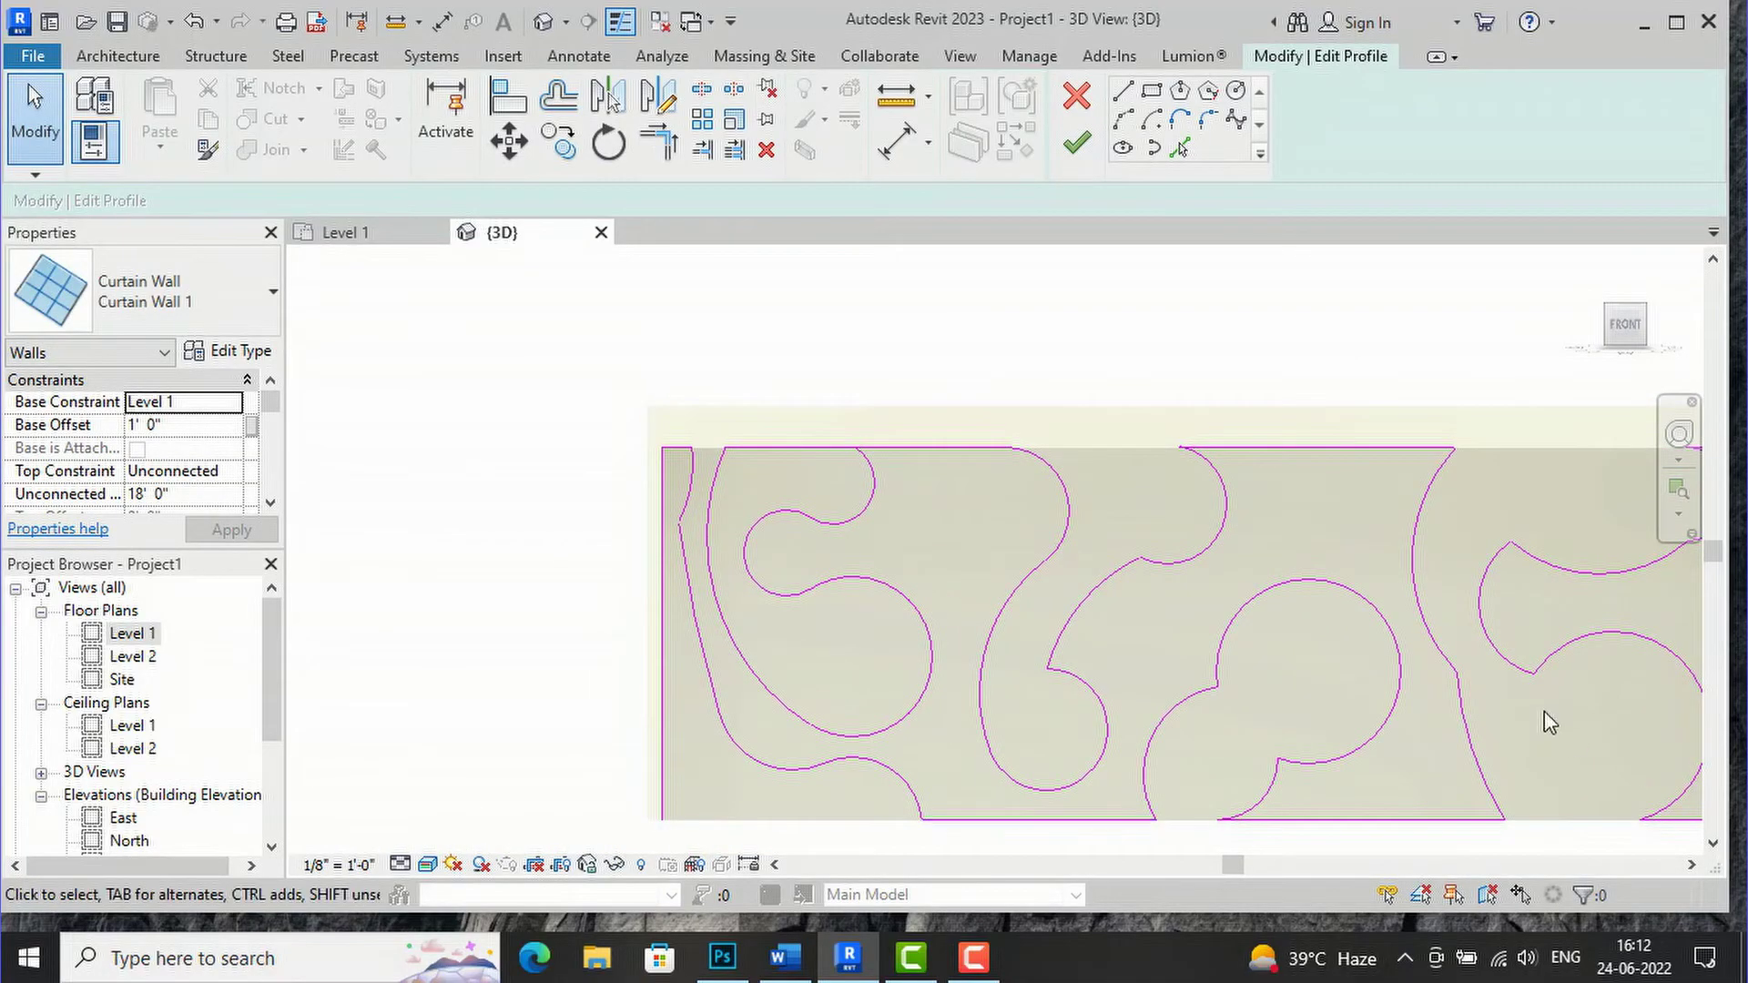
left_click(999, 957)
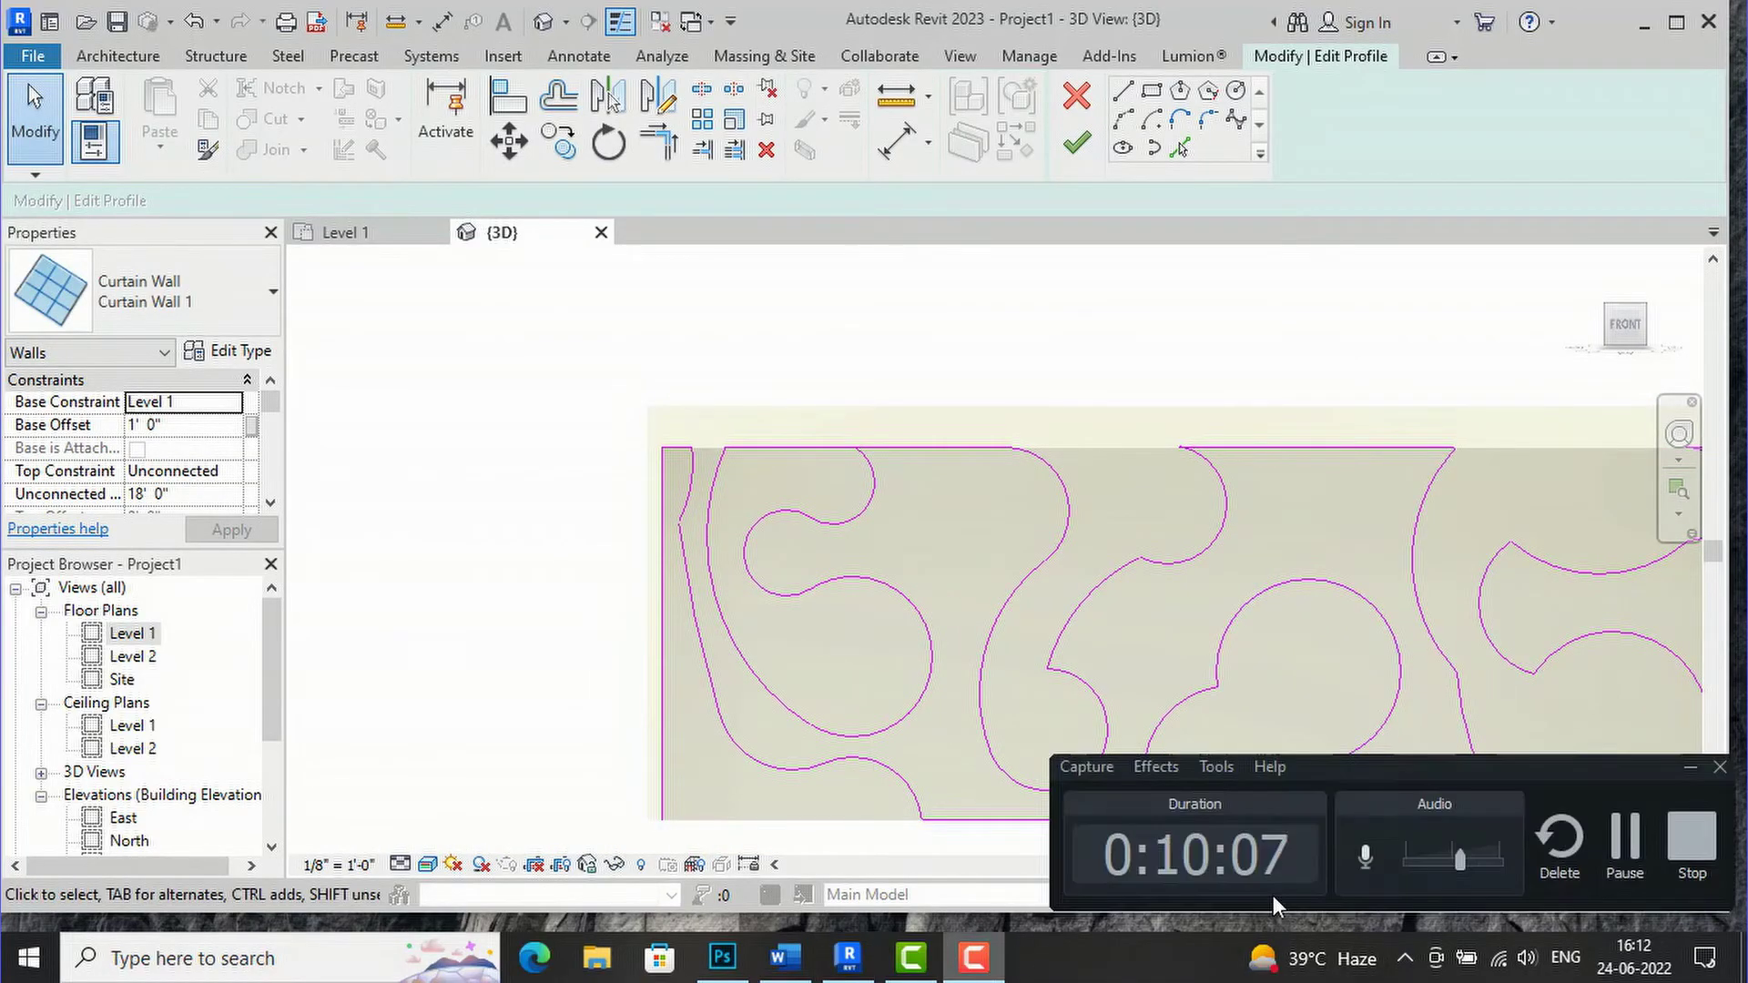
left_click(1625, 842)
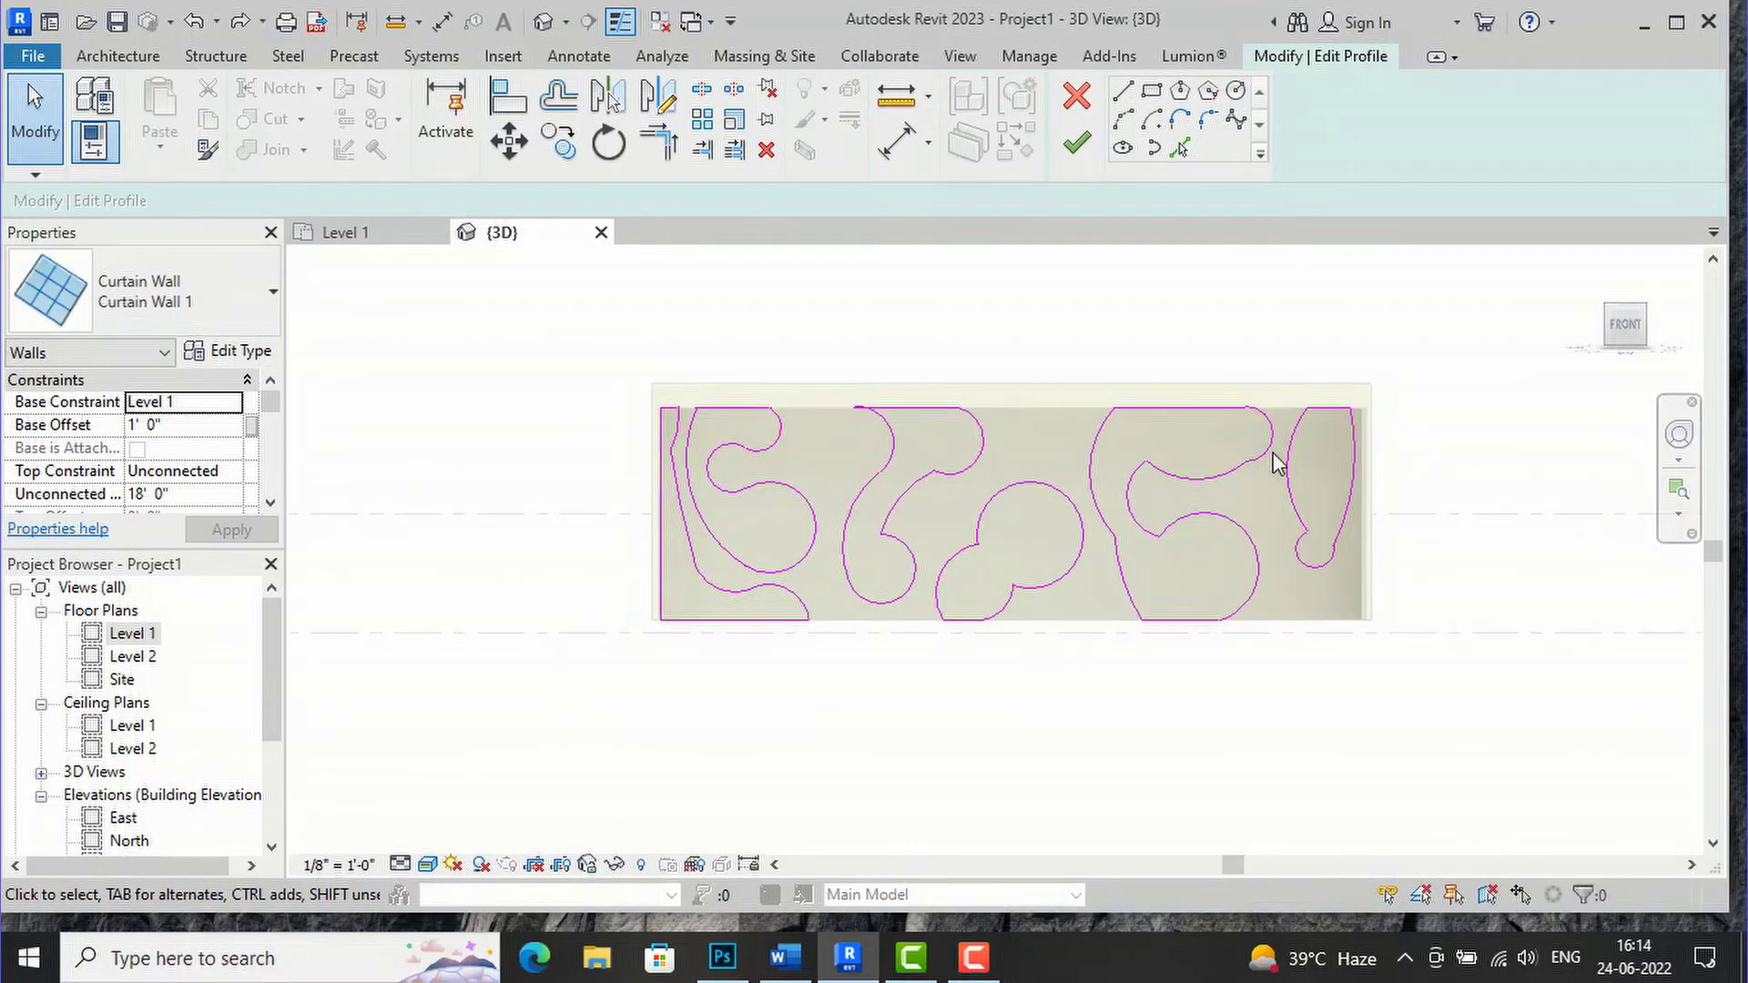
Examine the whole profile sketch along its top and bottom edges to check that every decorative shape is a closed loop
scroll(1070, 462, "up", 2)
scroll(1475, 409, "up", 2)
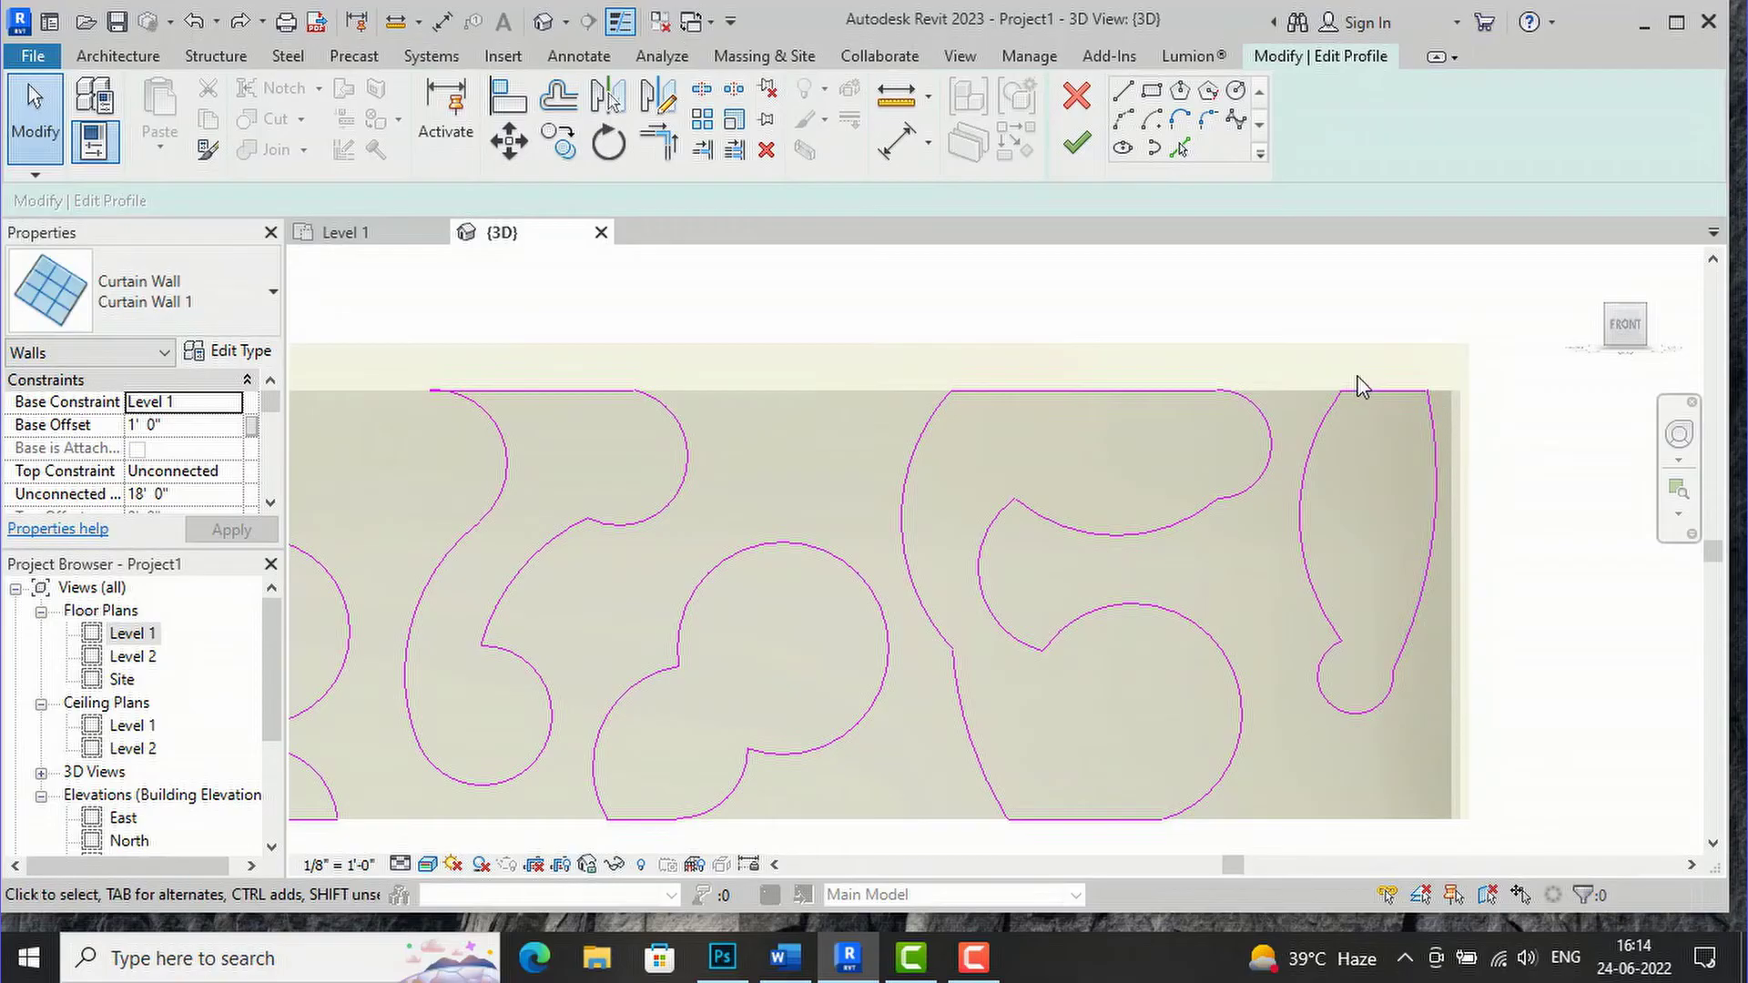
scroll(1144, 391, "down", 1)
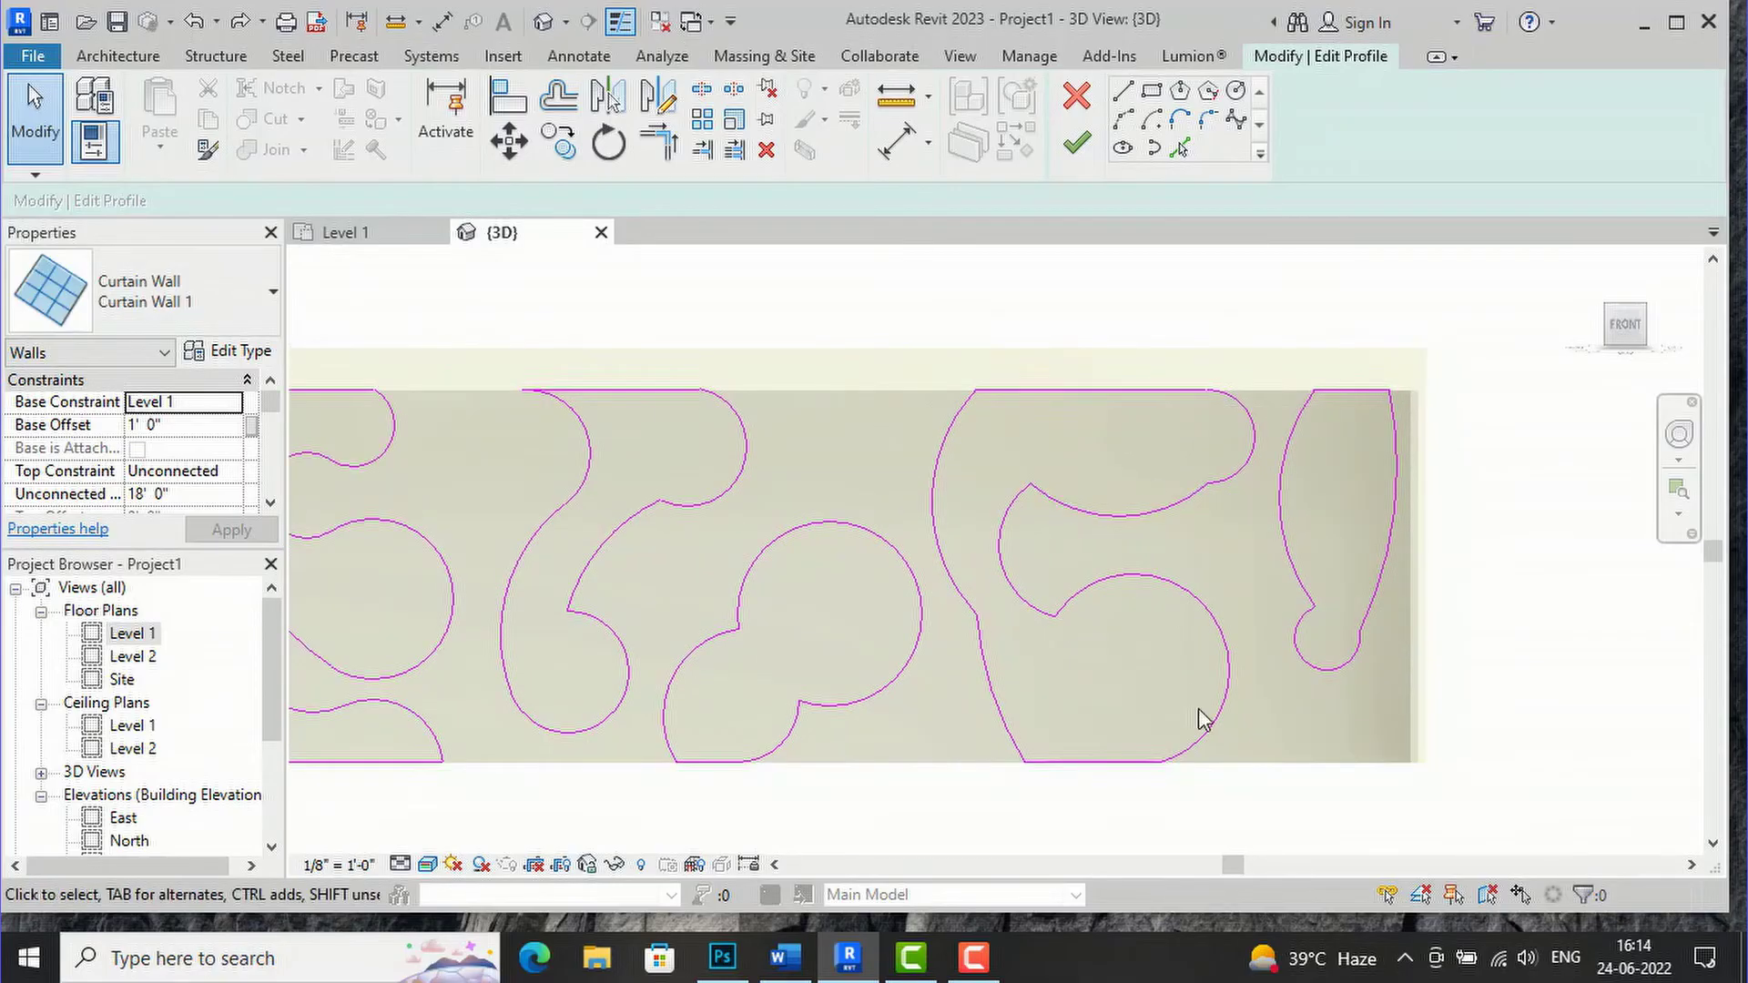
scroll(885, 763, "up", 2)
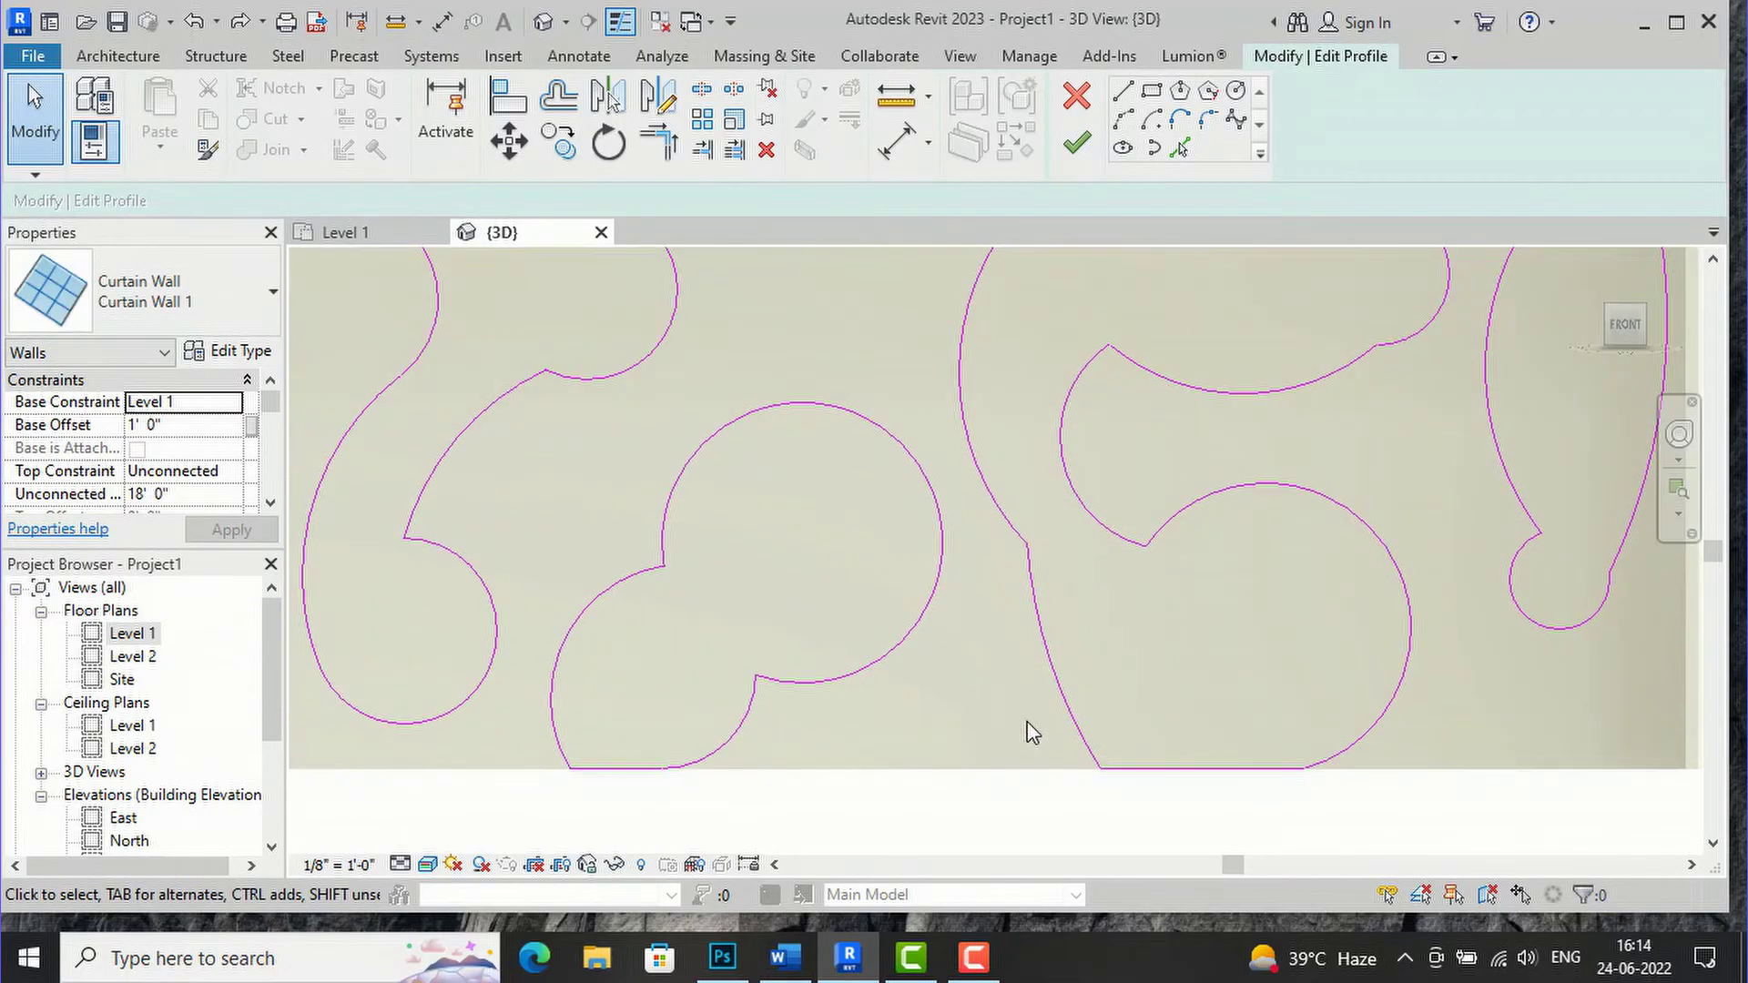
scroll(1357, 654, "down", 4)
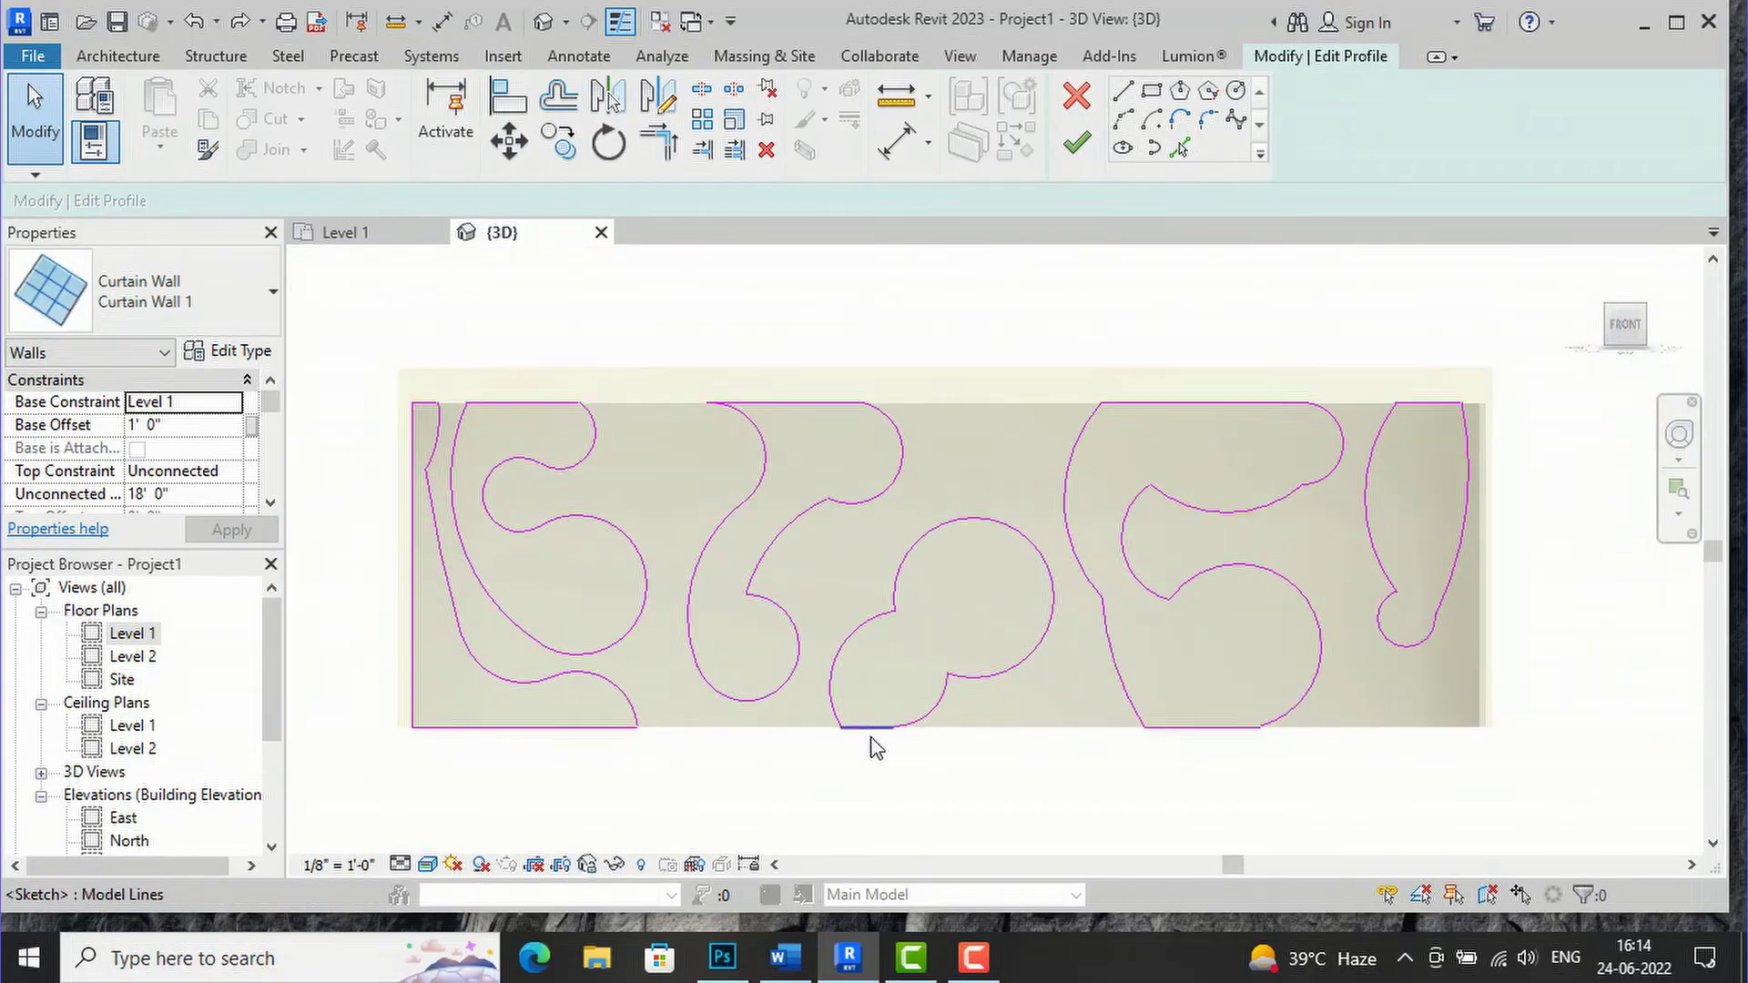
scroll(874, 741, "up", 1)
scroll(729, 432, "up", 3)
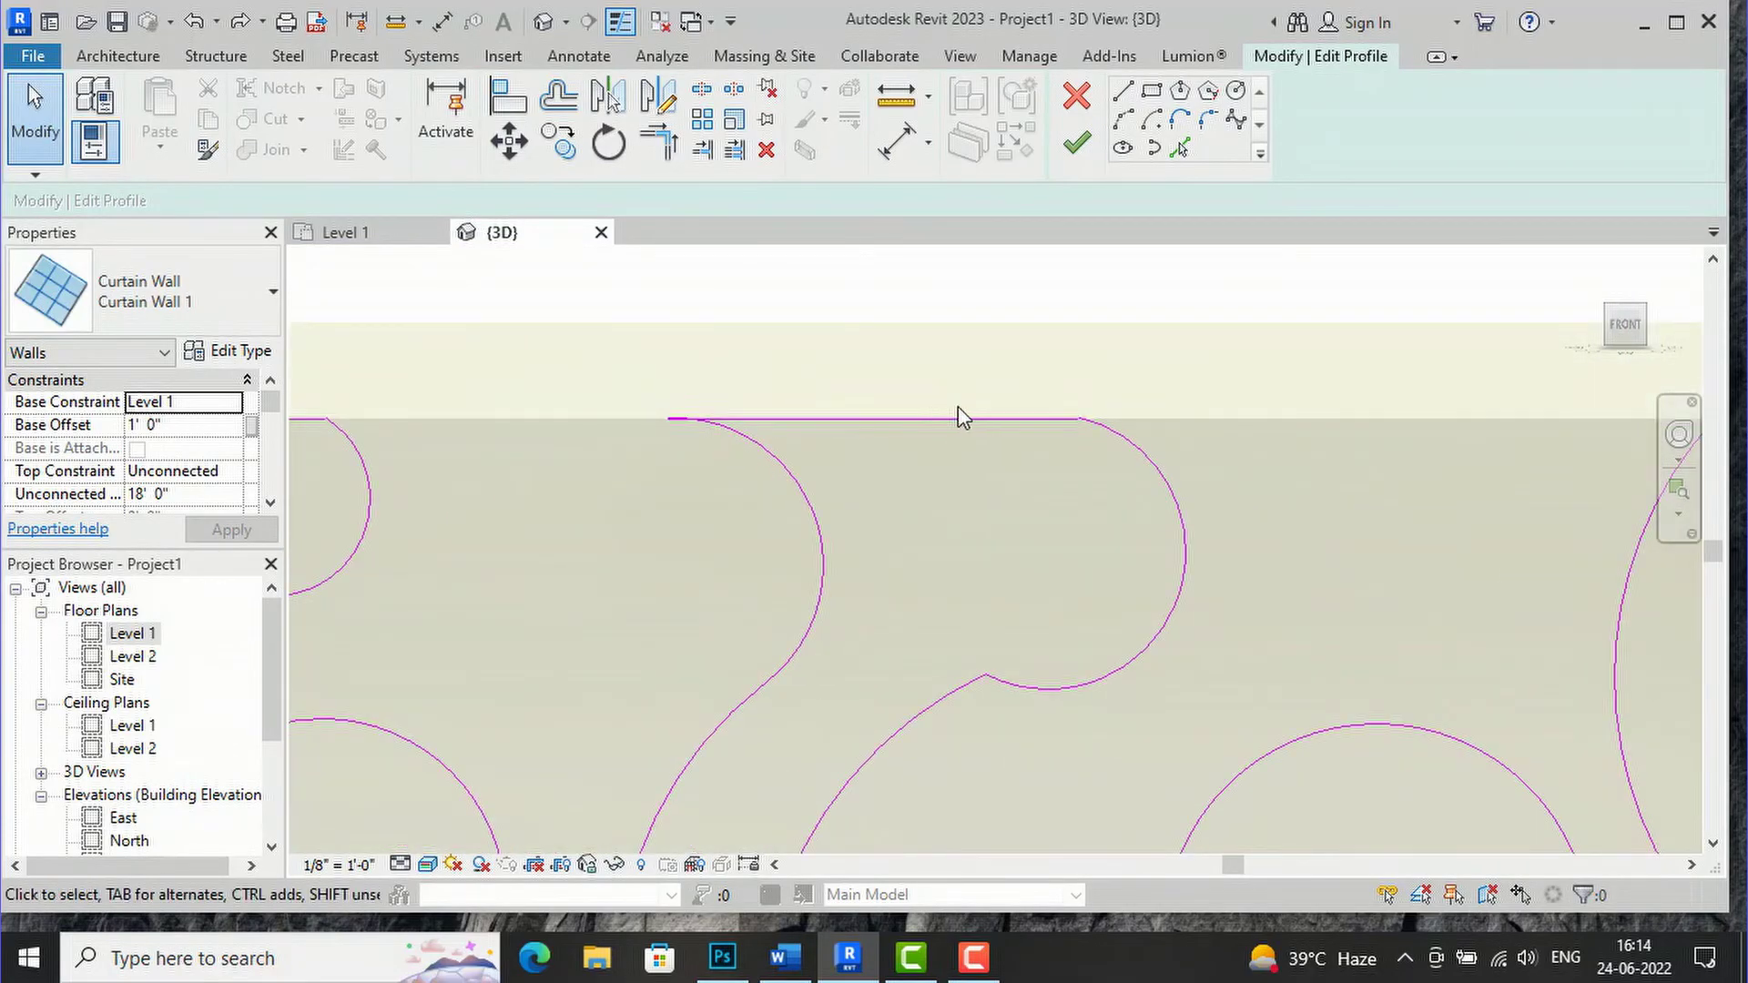
scroll(1129, 401, "down", 1)
scroll(615, 424, "down", 2)
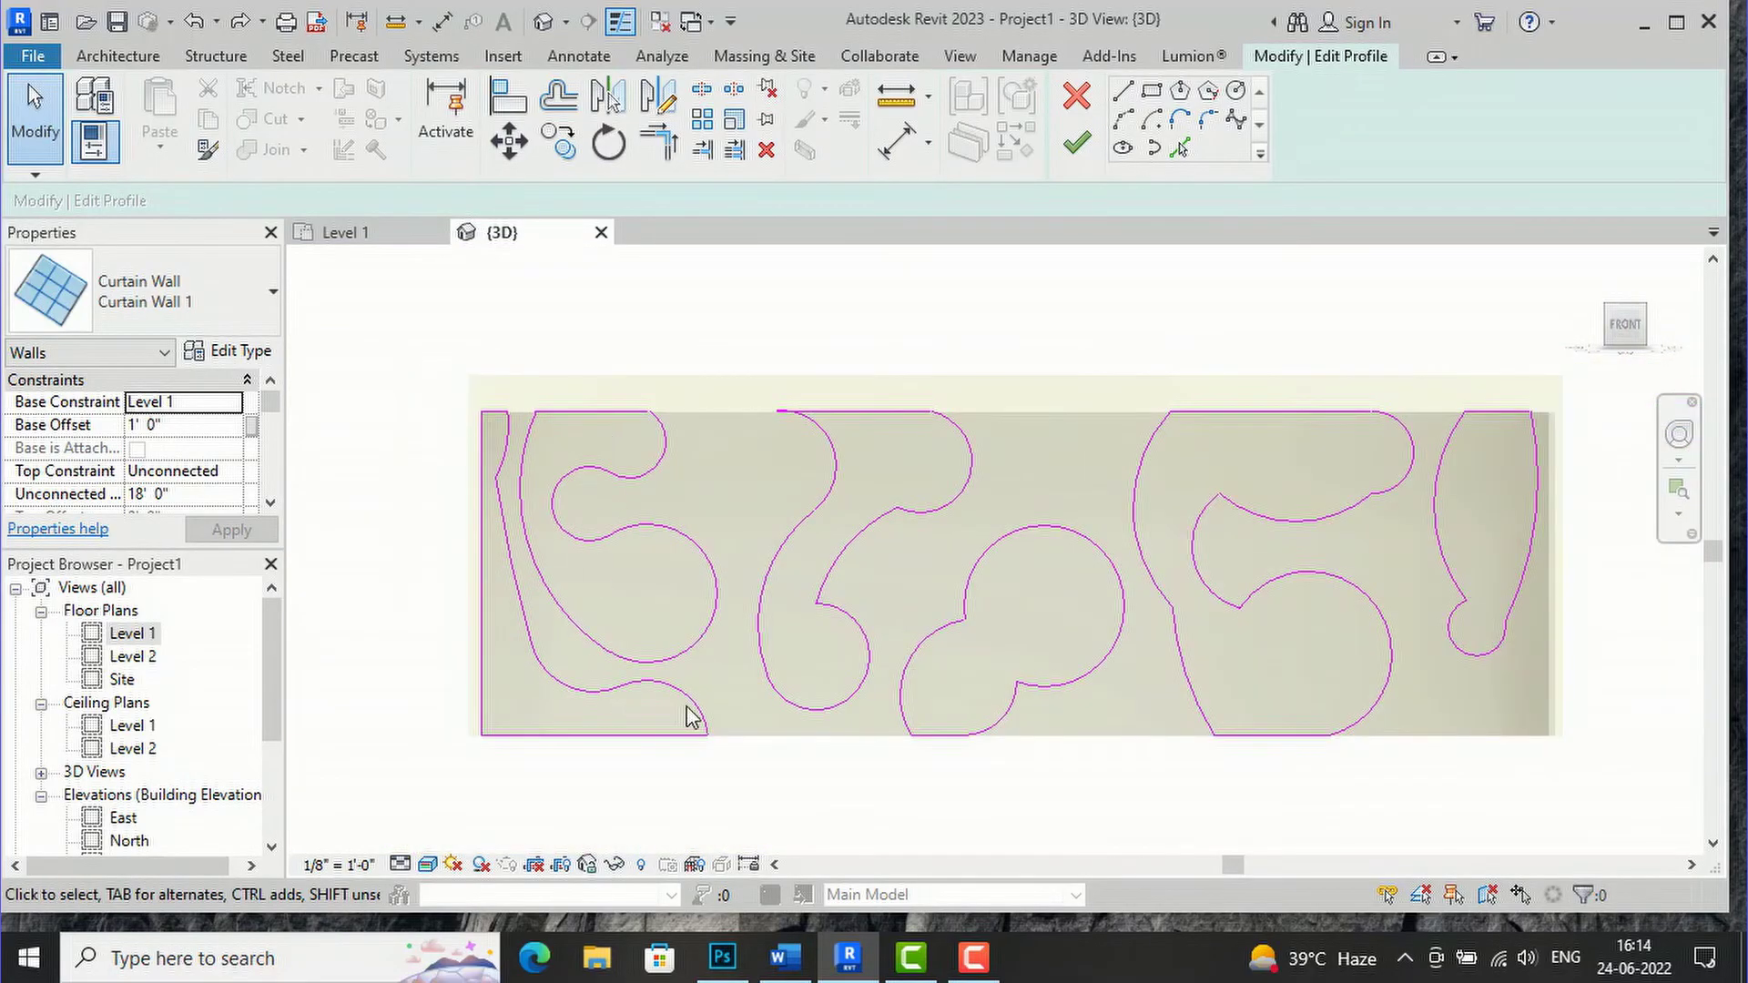
scroll(550, 741, "up", 2)
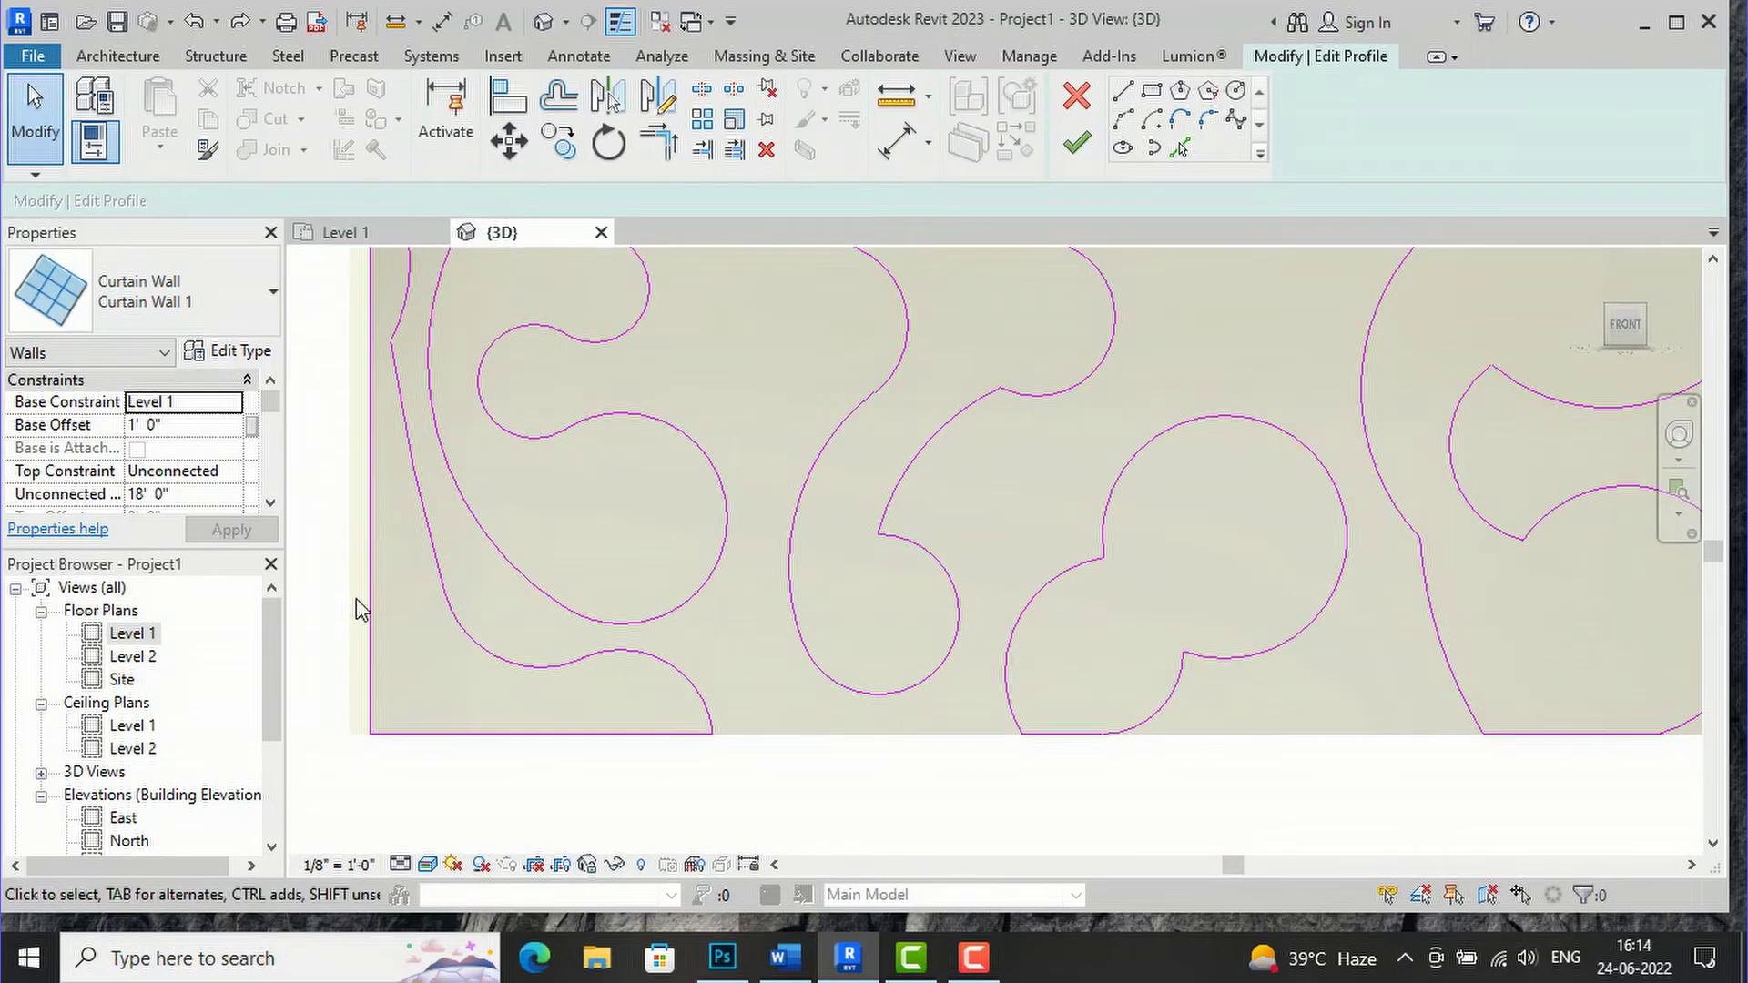
scroll(411, 592, "down", 2)
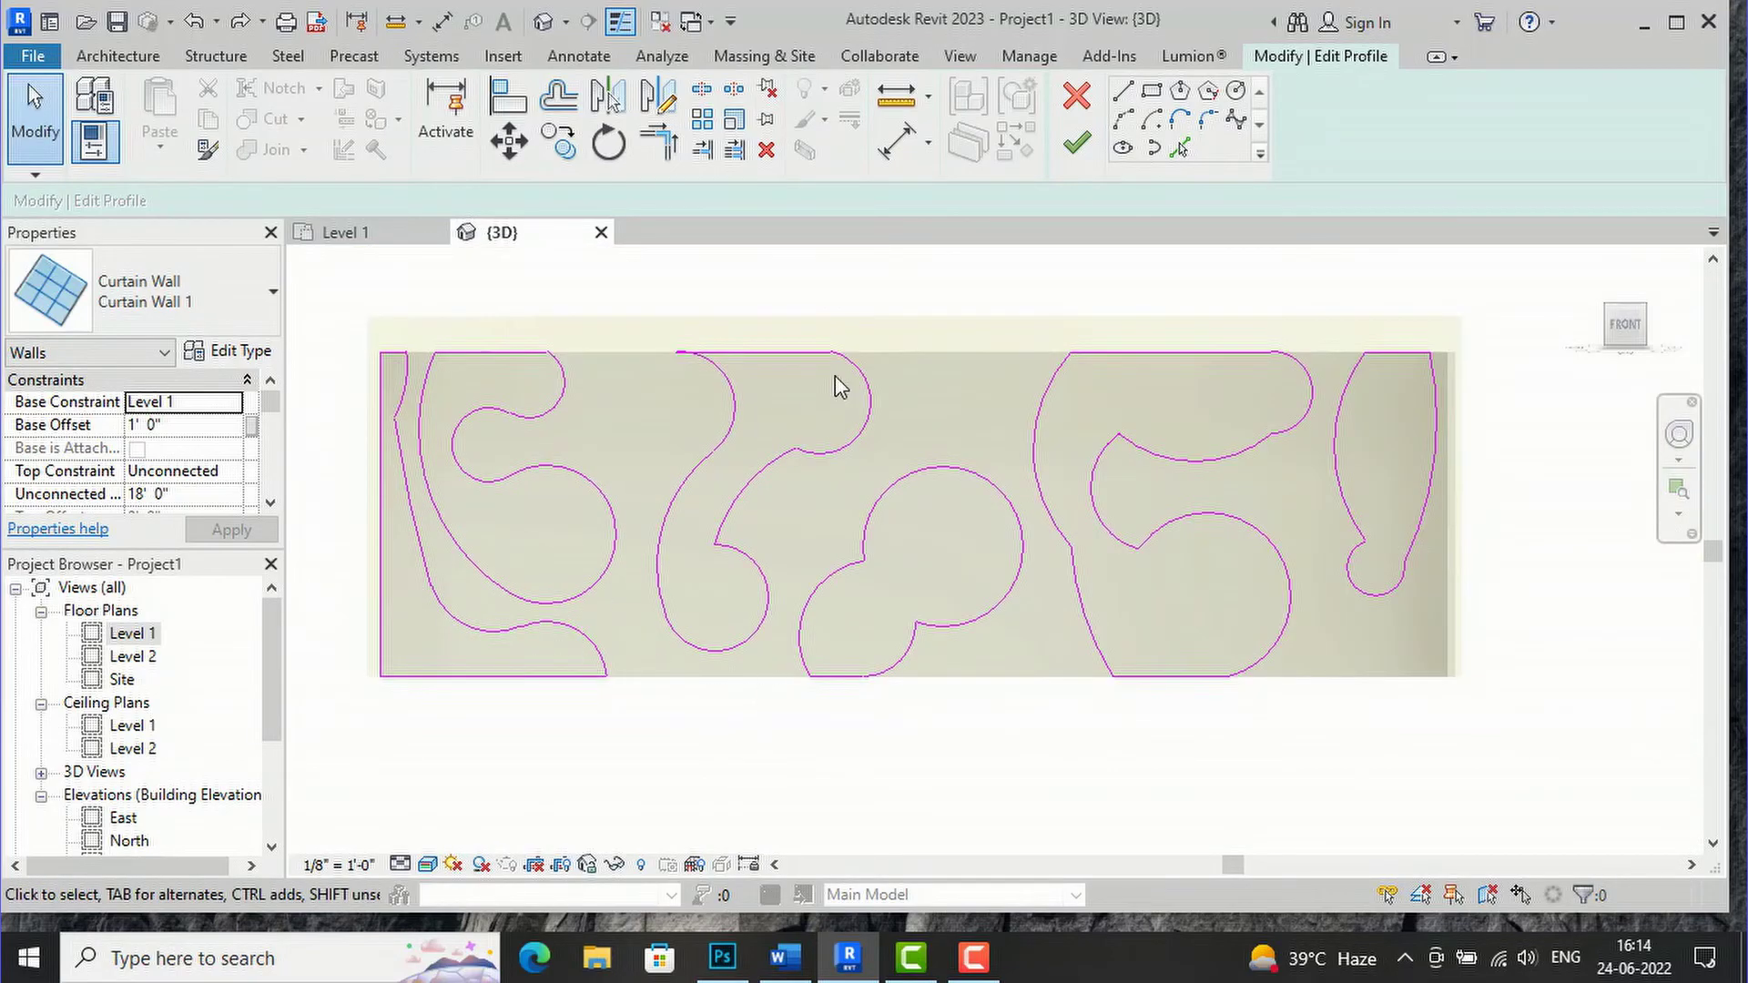
Finish the front curtain wall's profile edit, clear the selection and inspect the building from an angled 3D view
left_click(1063, 157)
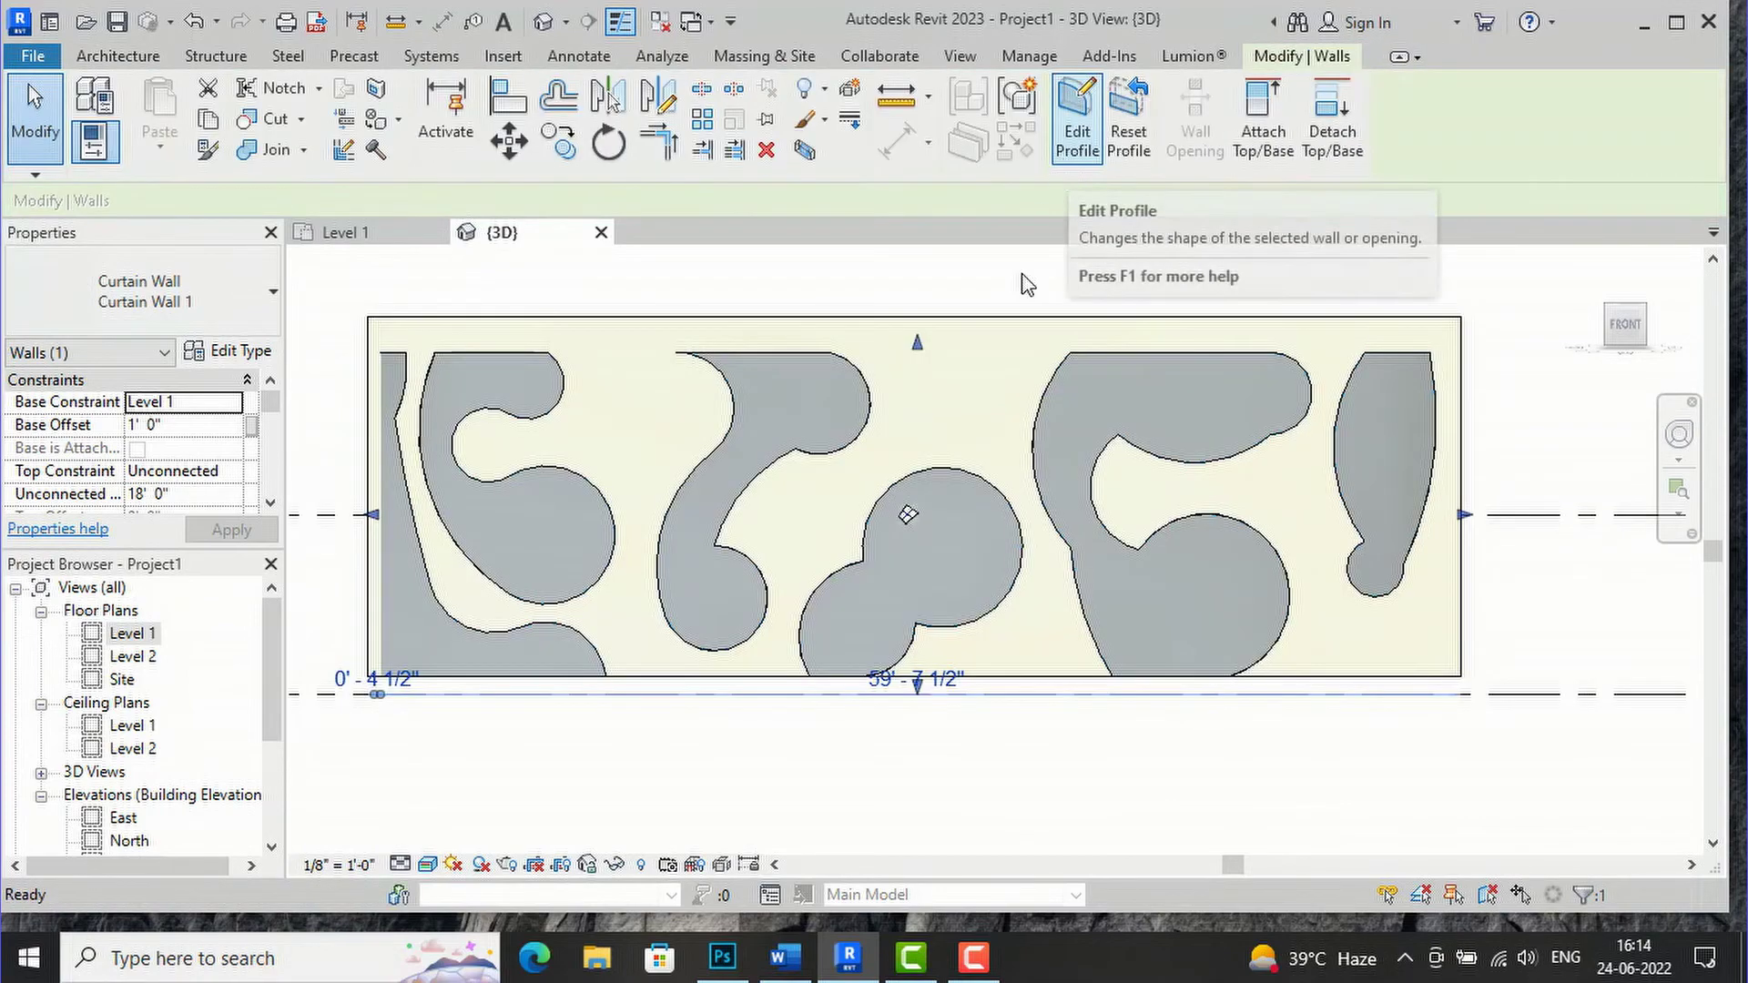
left_click(973, 792)
scroll(1013, 733, "down", 2)
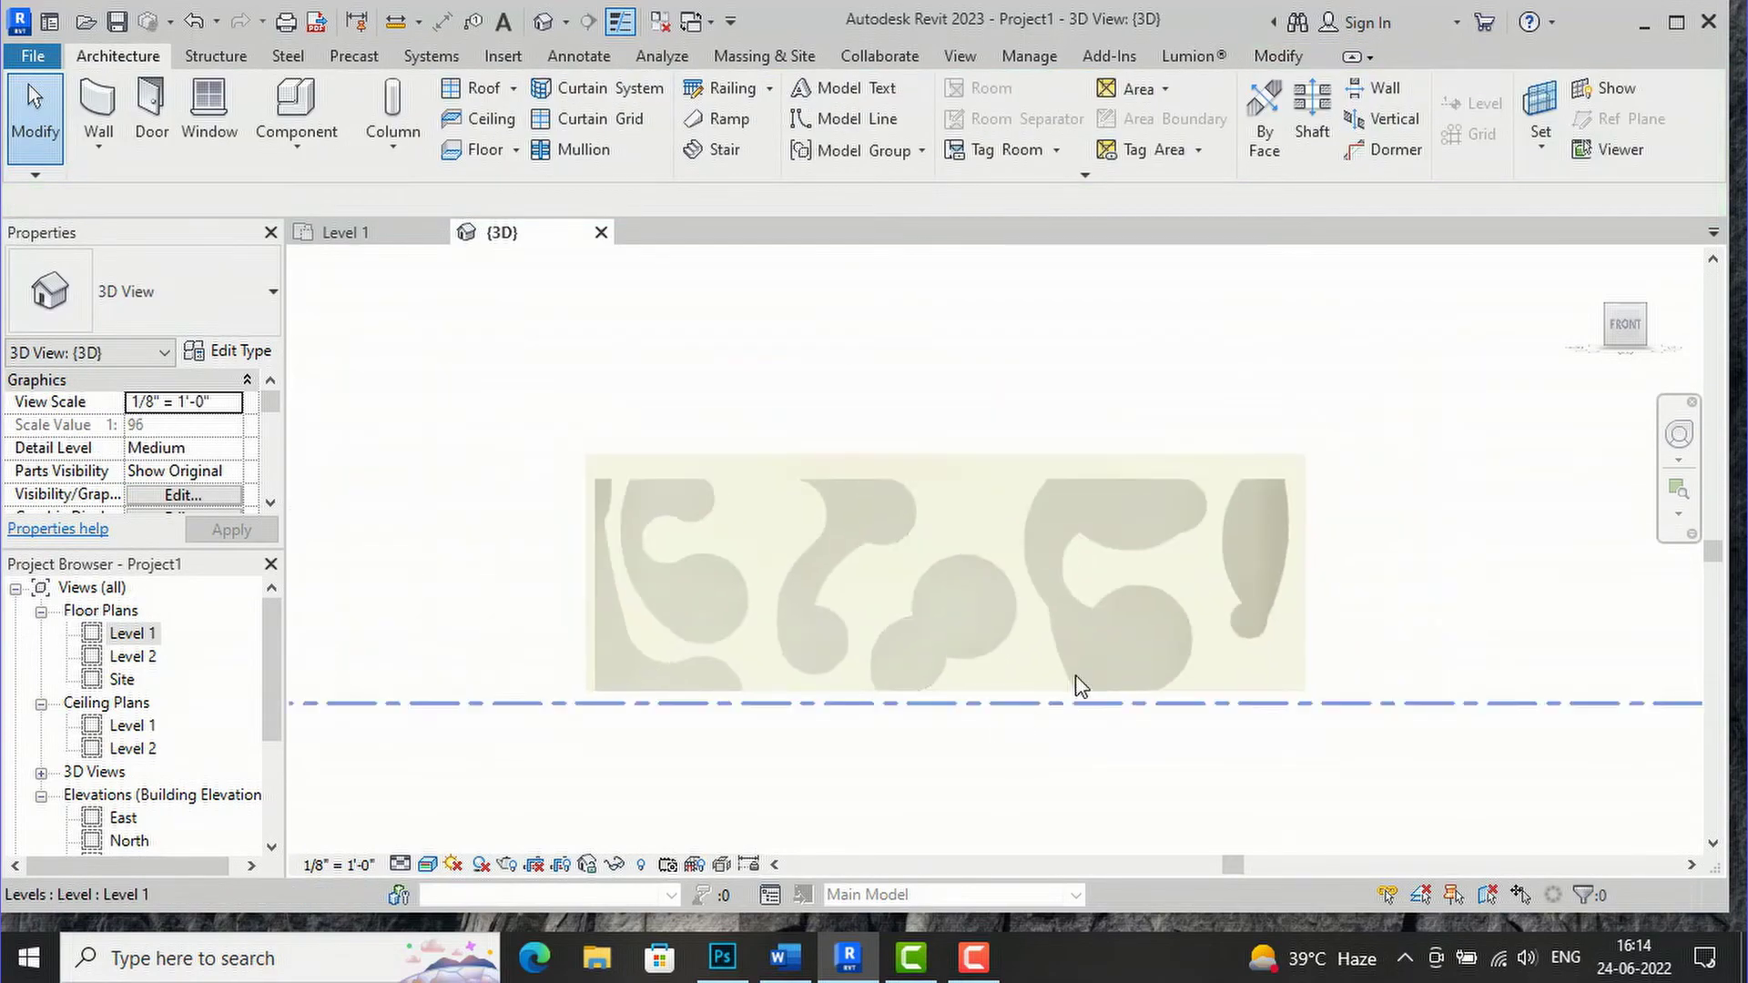
left_click(1636, 326)
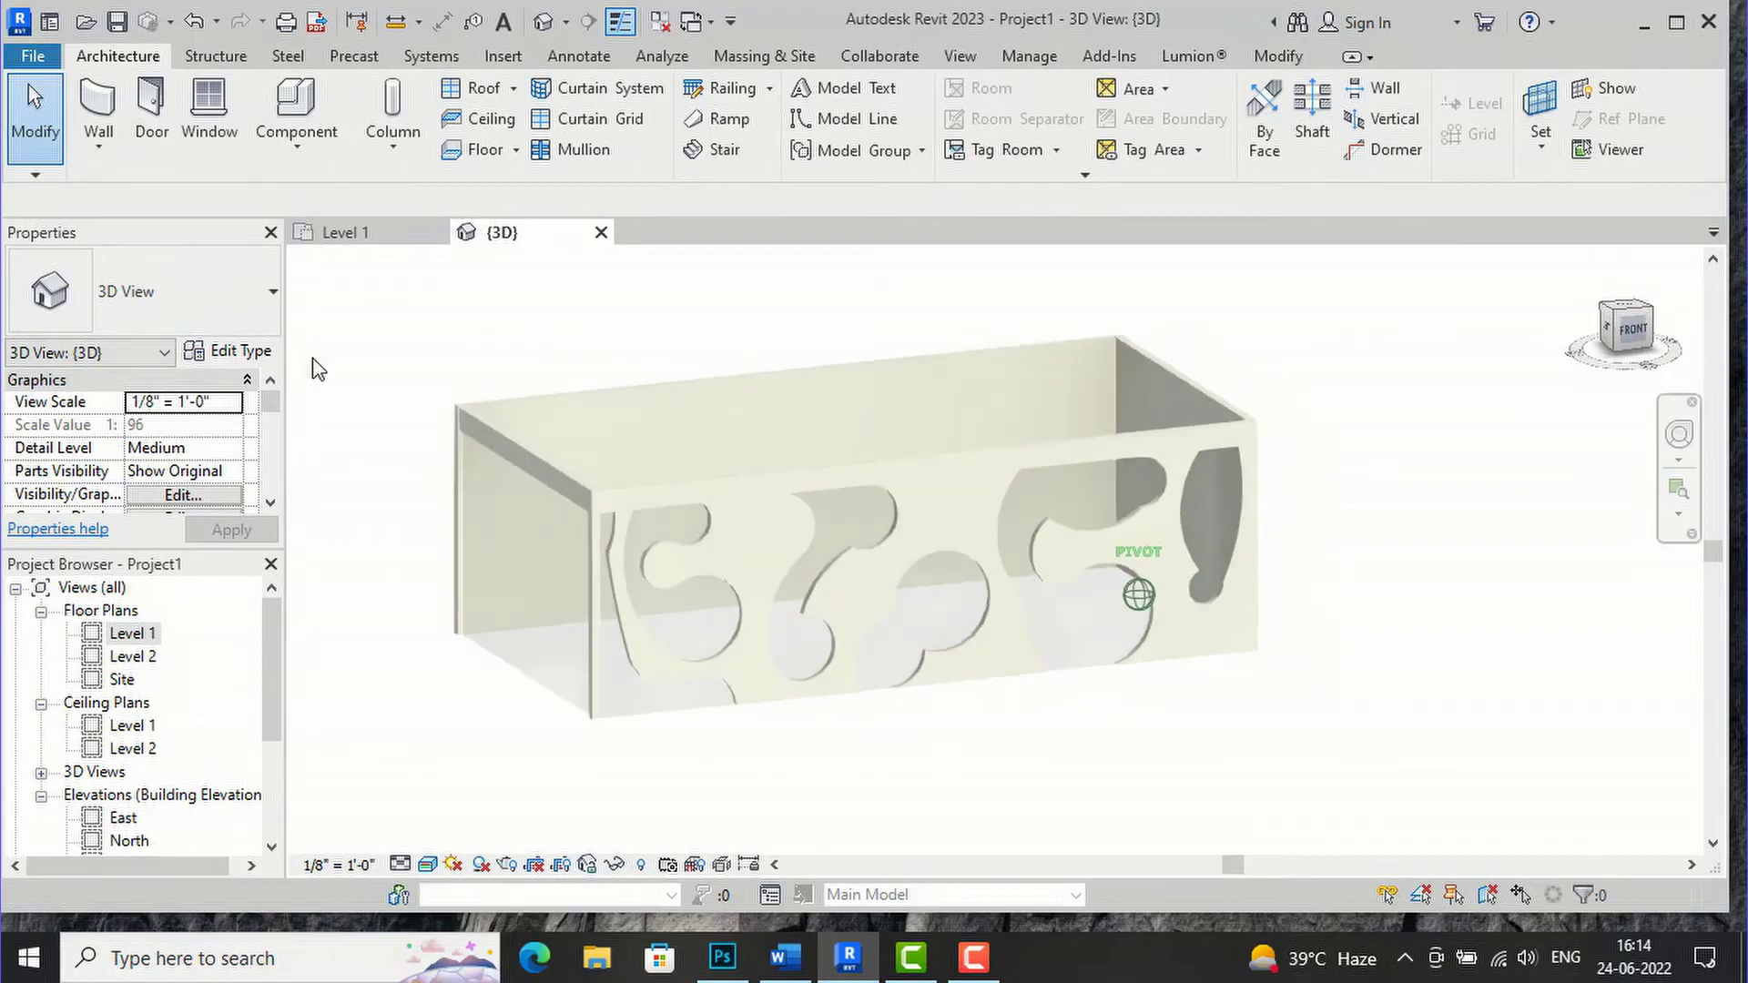
scroll(1259, 671, "up", 2)
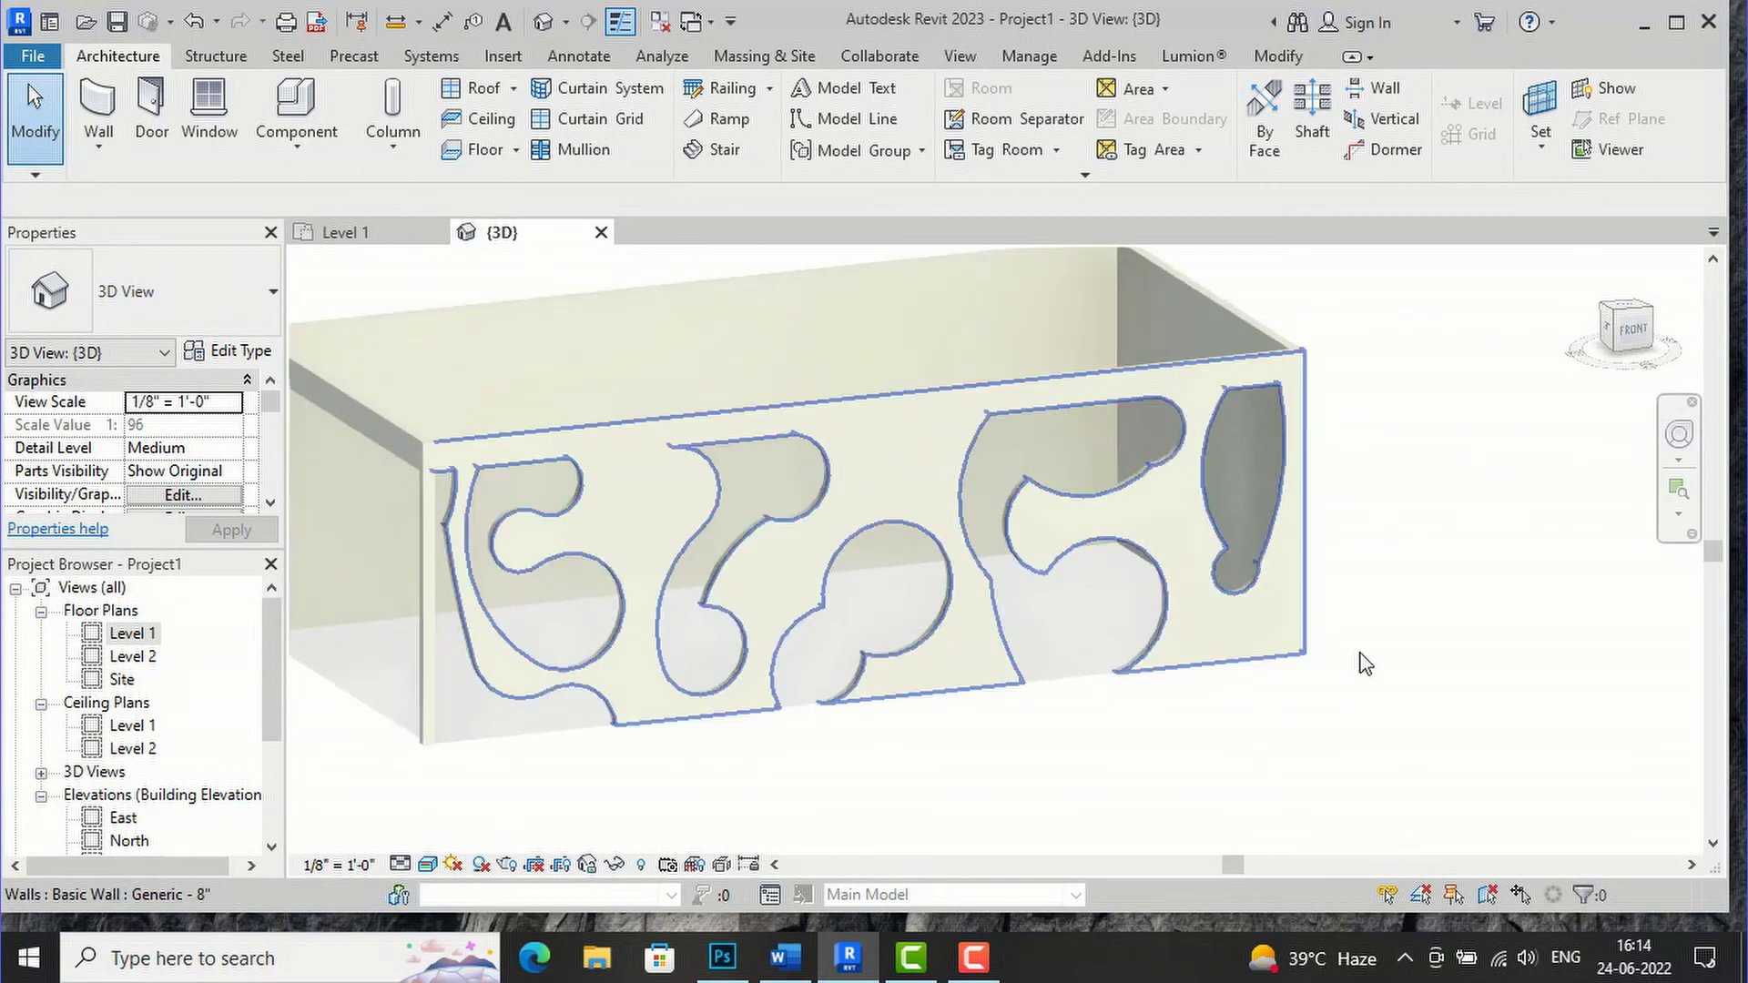
Start a Generic - 12" floor on Level 1 and sketch a large rectangular boundary surrounding the whole building
scroll(1170, 460, "down", 2)
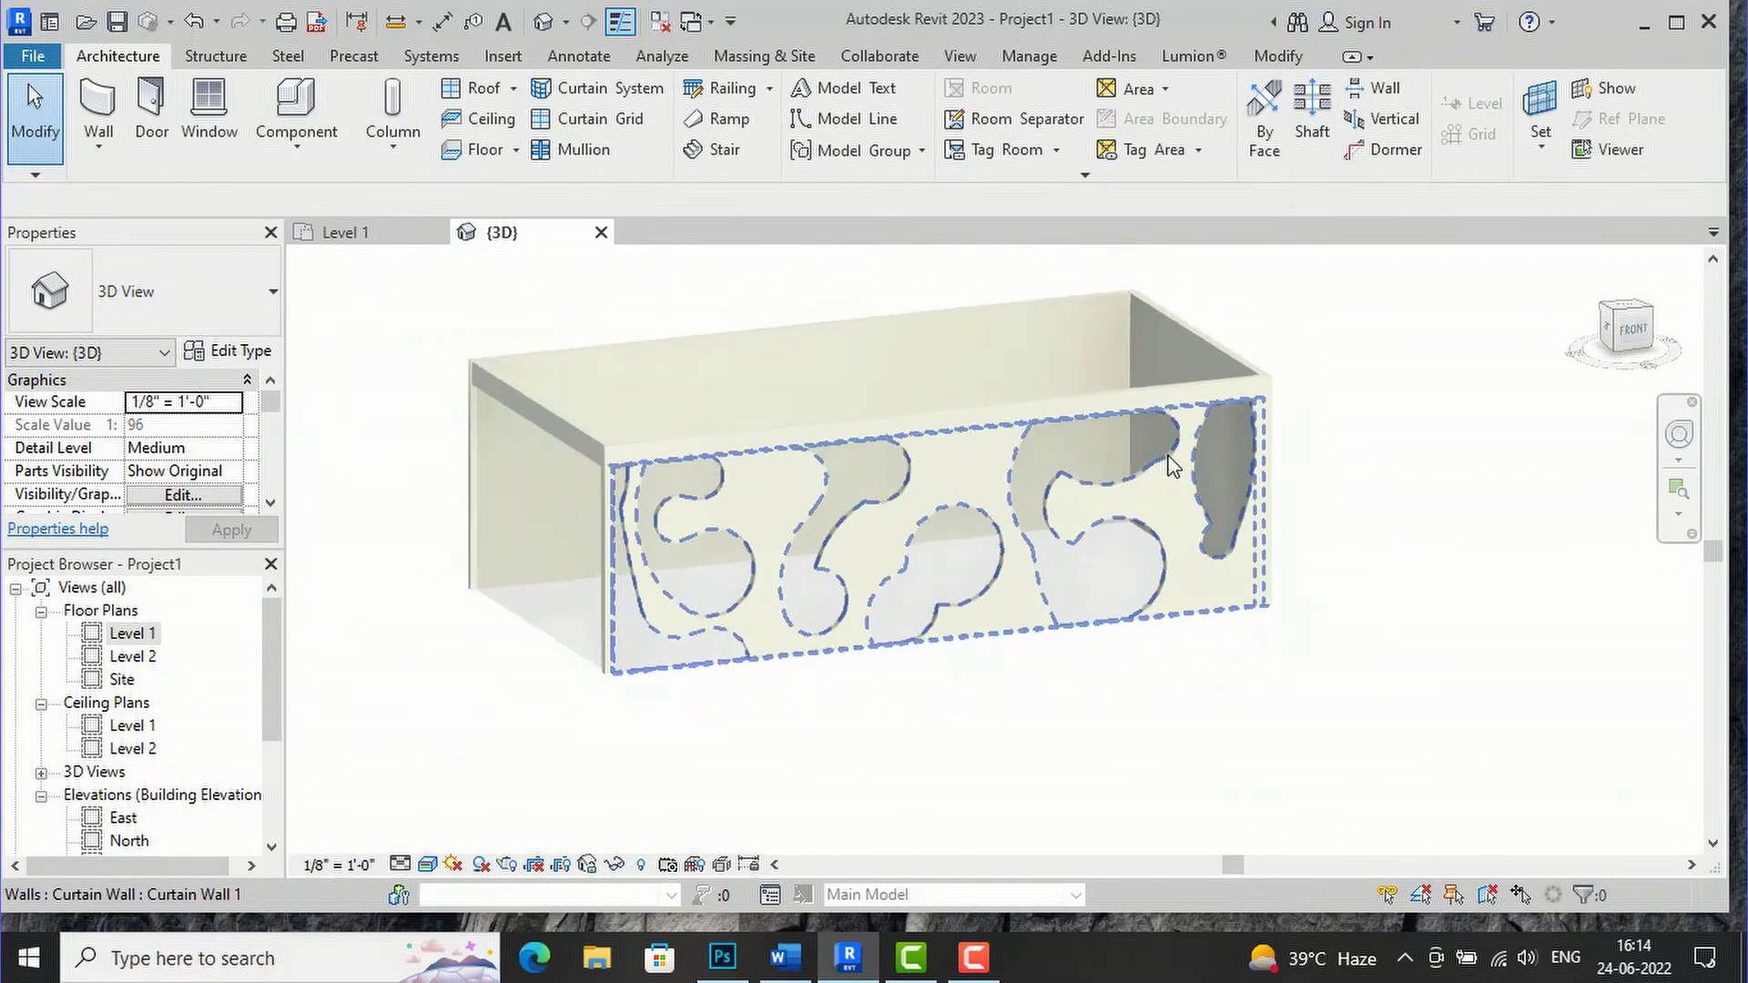
scroll(1066, 742, "down", 1)
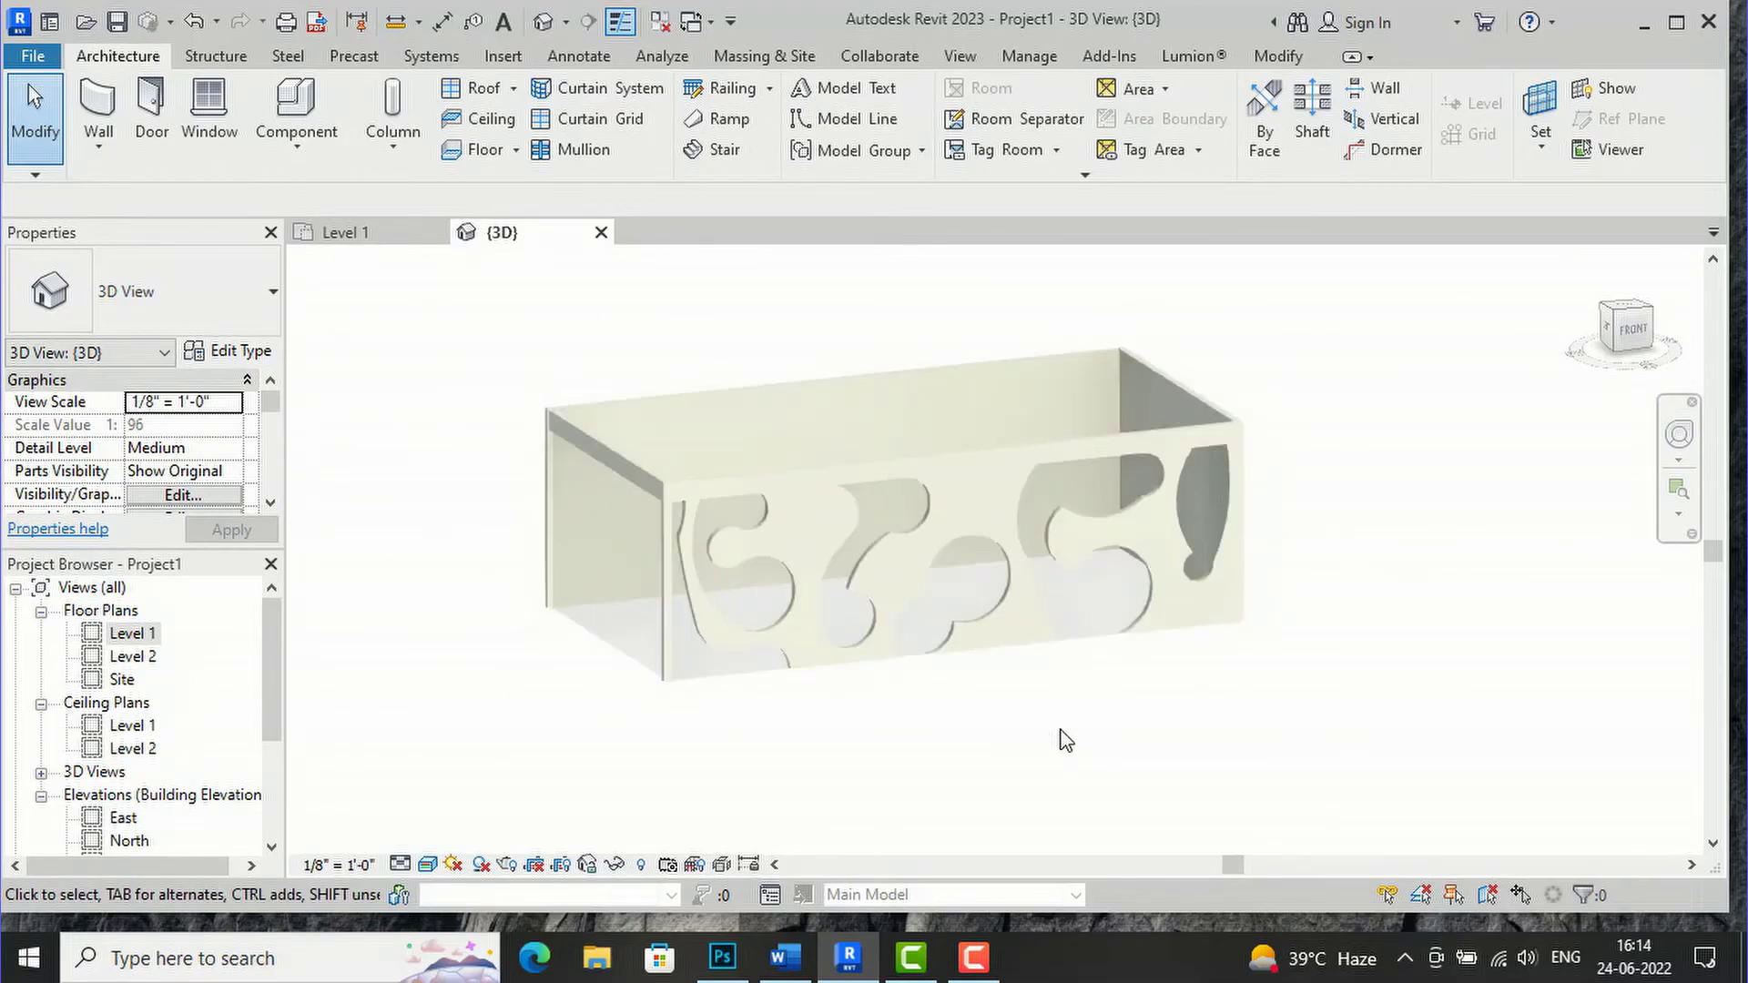
double_click(130, 634)
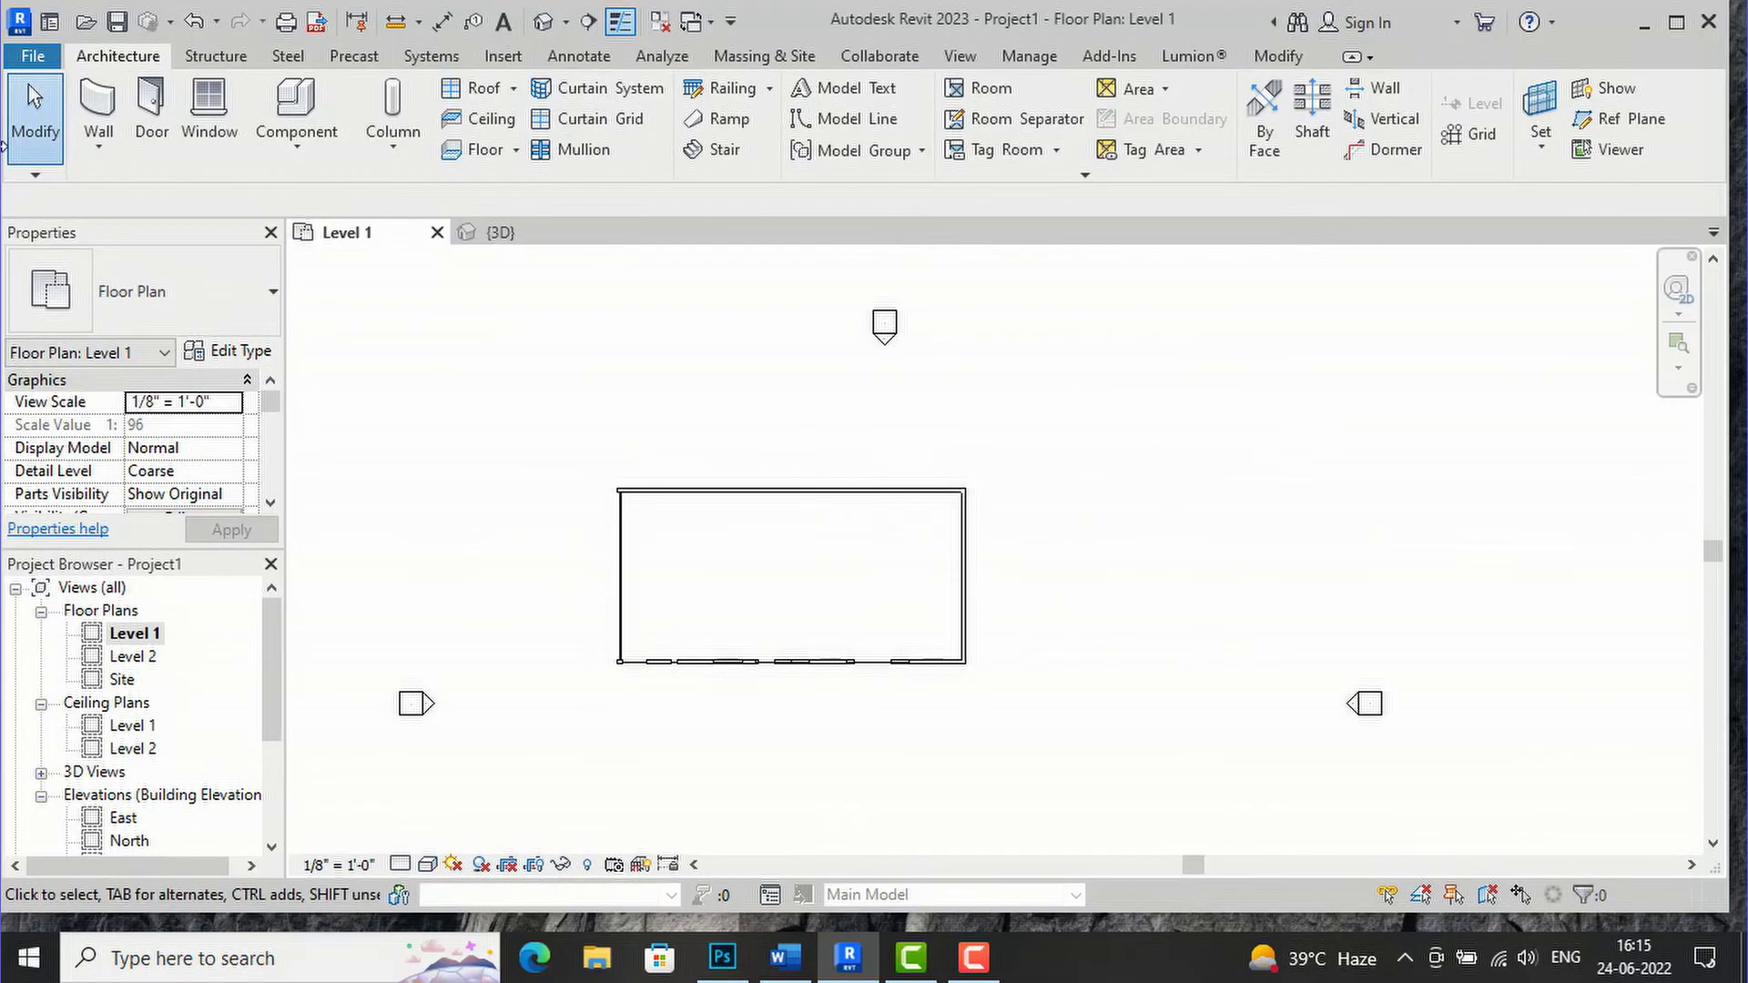
left_click(484, 150)
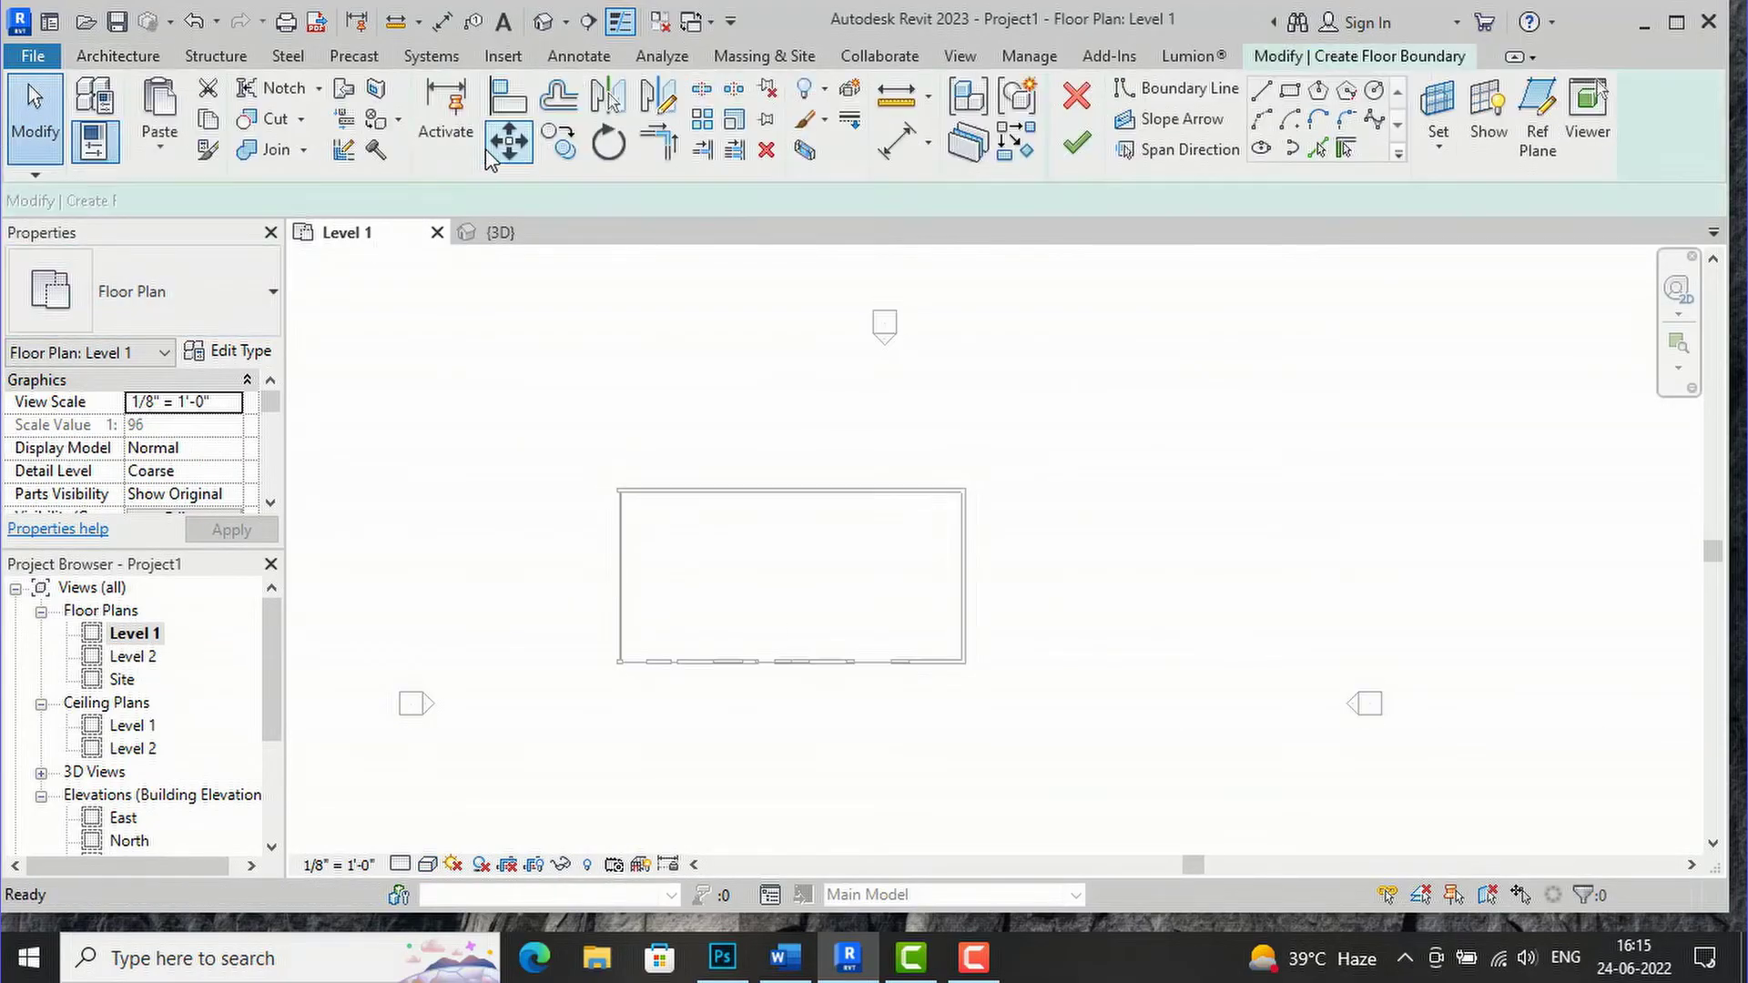
left_click(1291, 90)
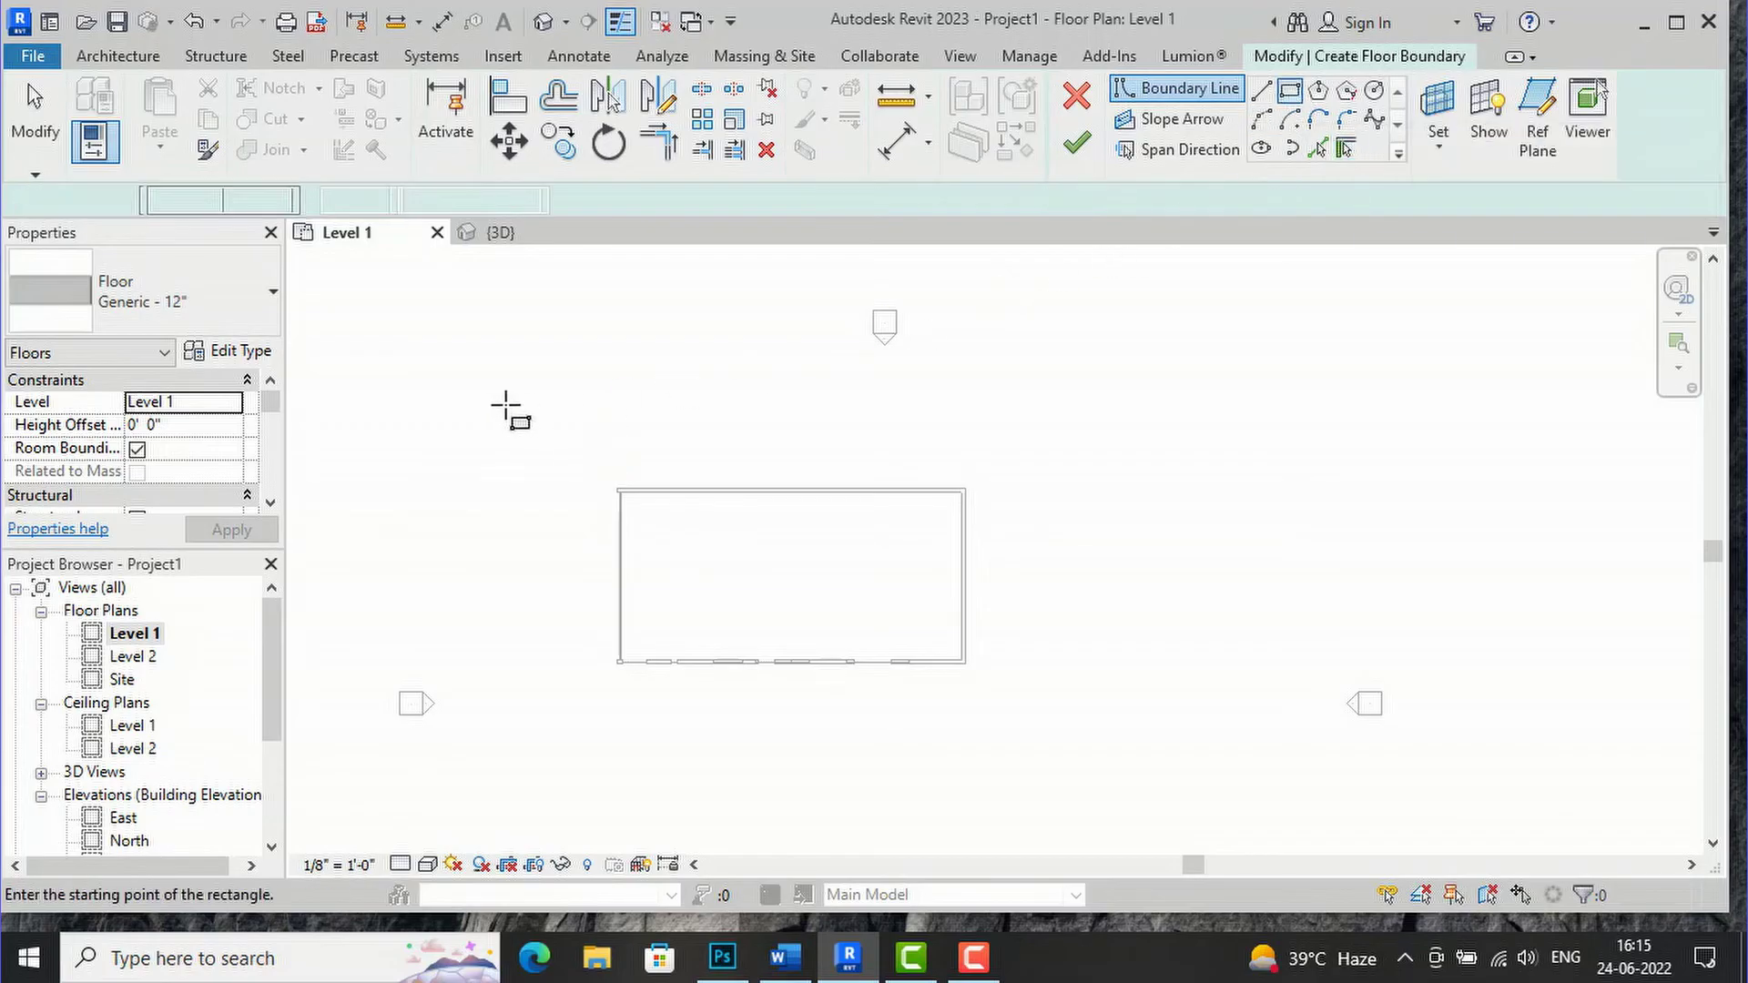
left_click(452, 358)
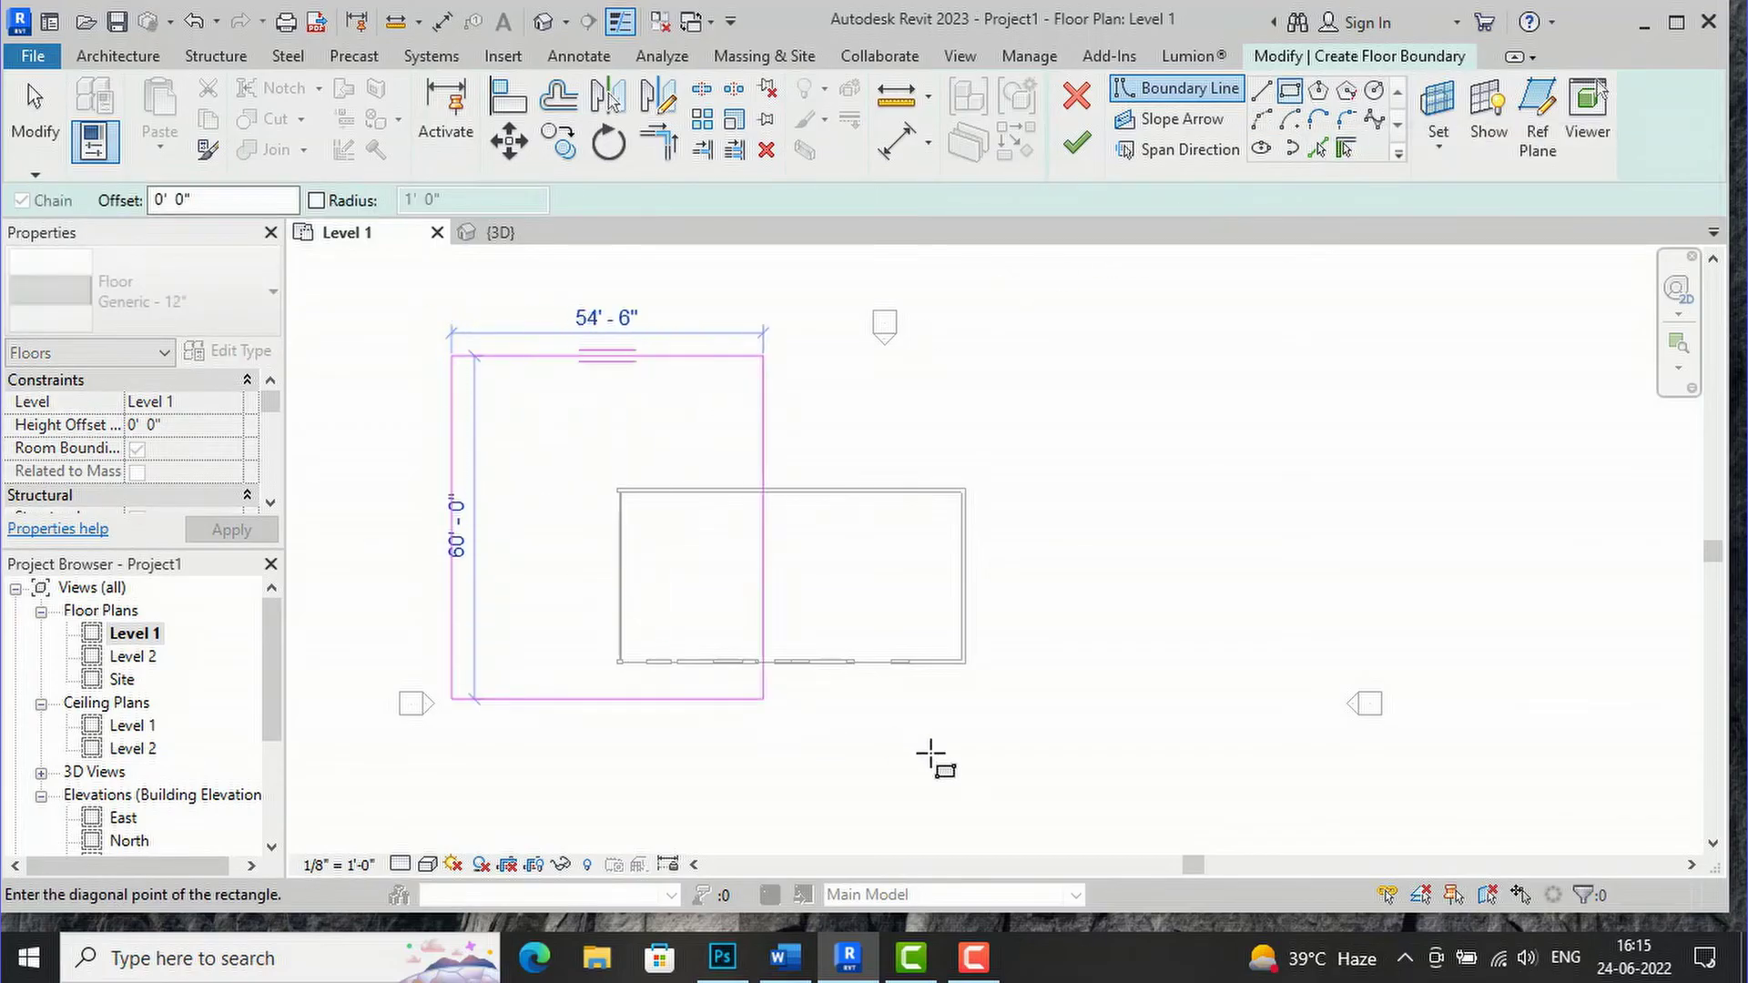
left_click(1157, 838)
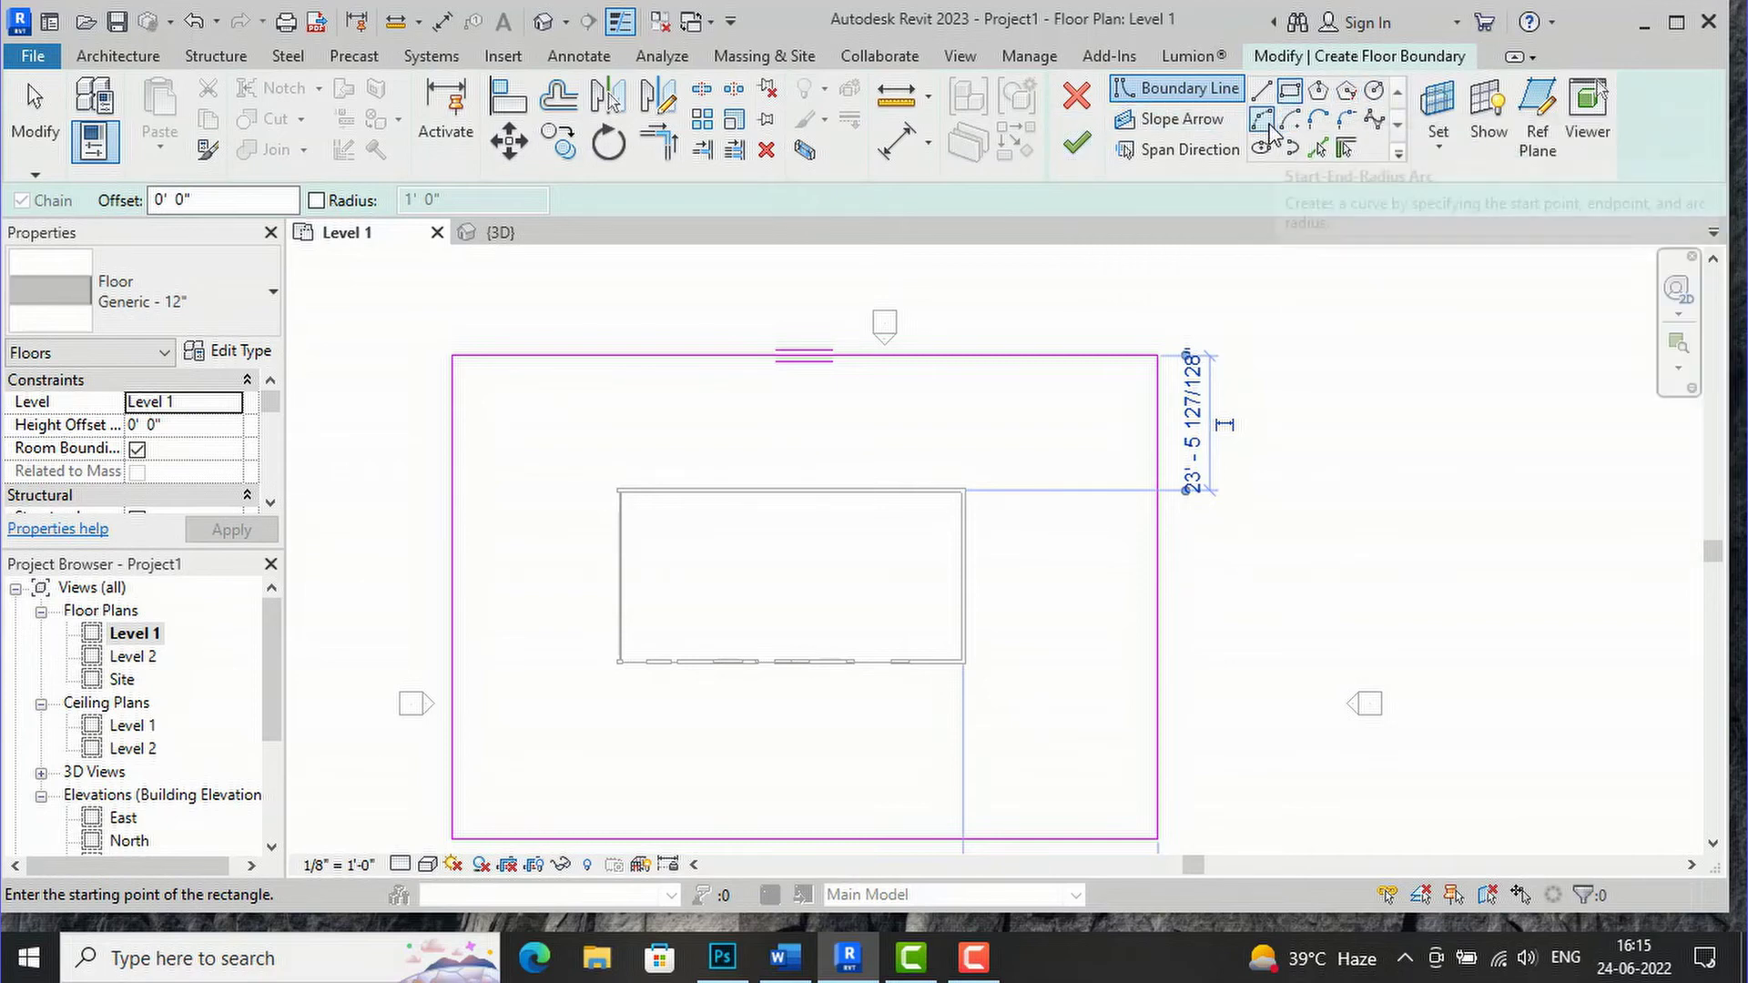
Sketch three chained start-end-radius arcs inside the floor boundary in front of the building, bulging up, down and up as a wavy edge
left_click(1265, 121)
scroll(546, 764, "up", 2)
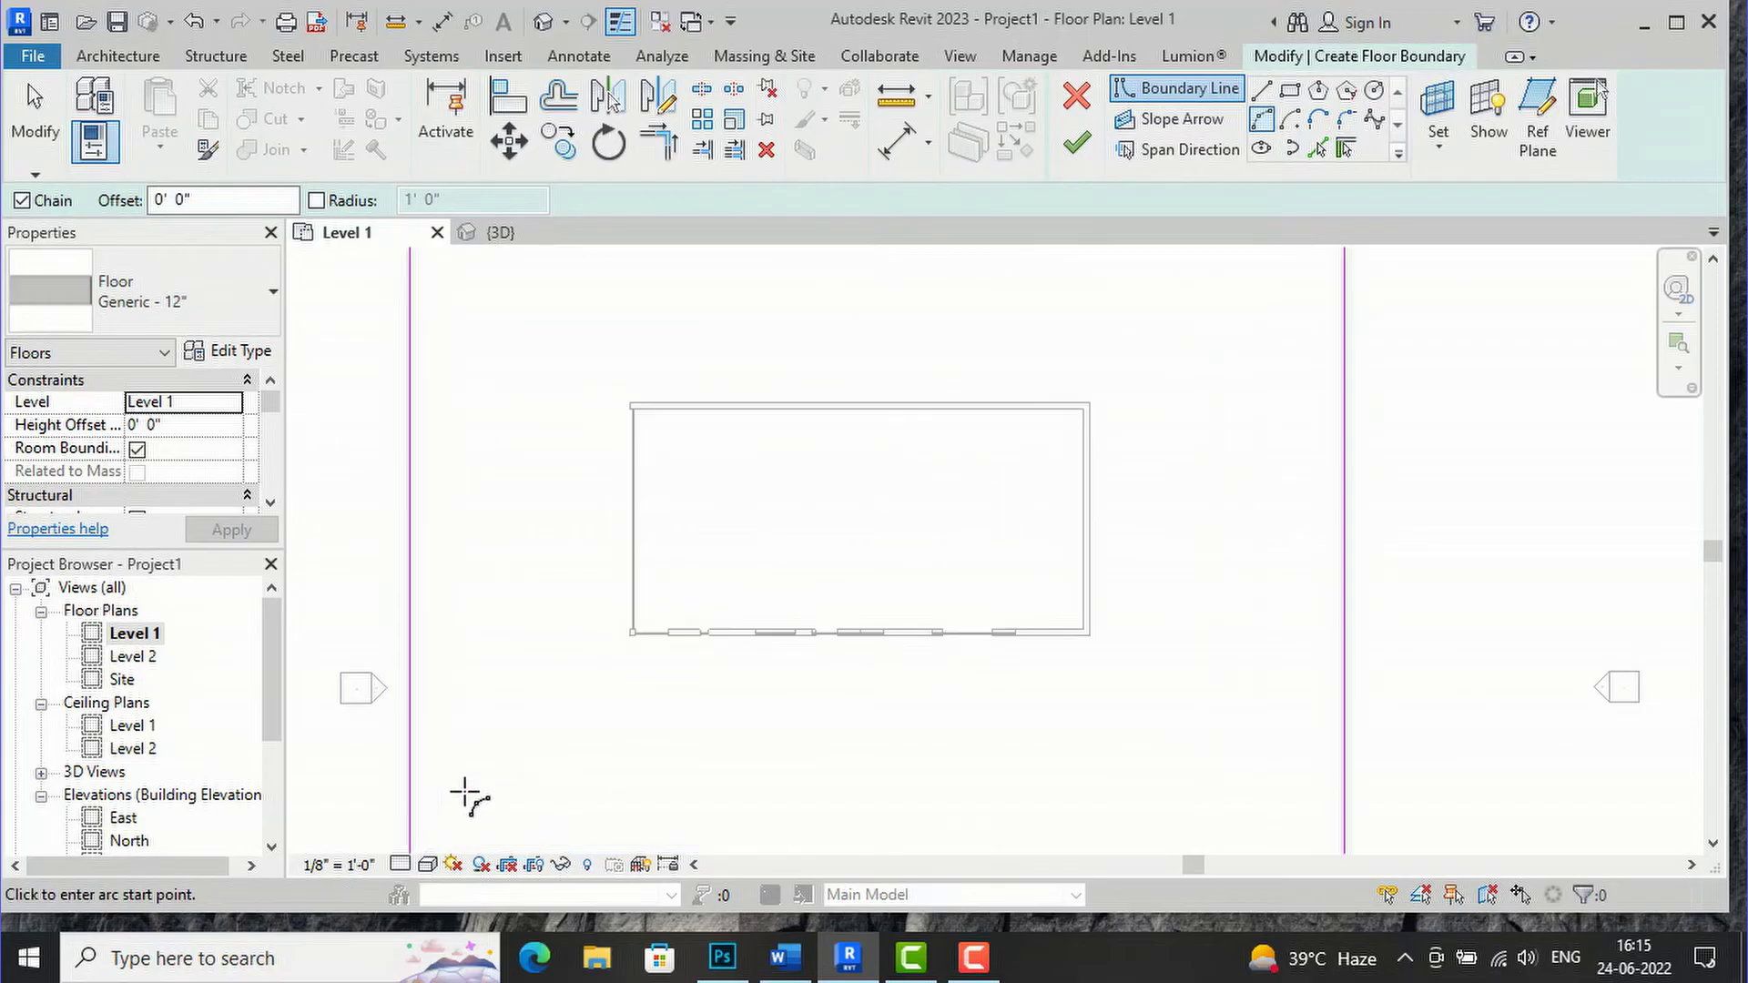
left_click(521, 798)
left_click(658, 704)
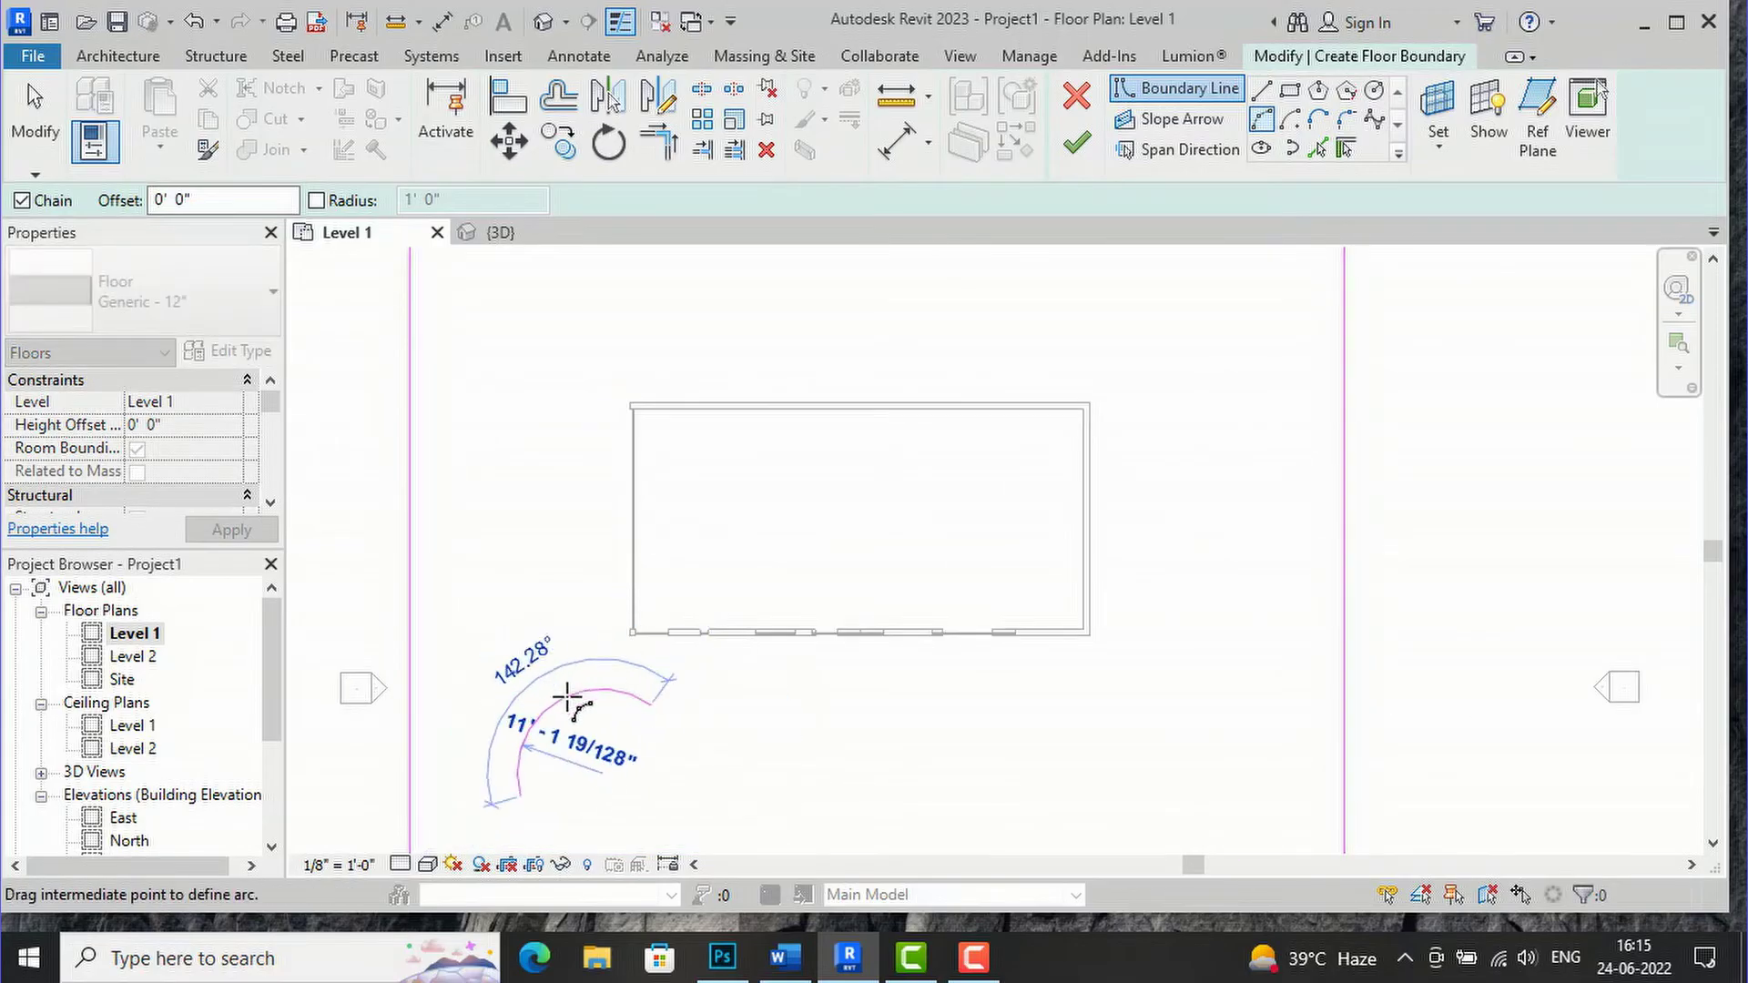
left_click(556, 656)
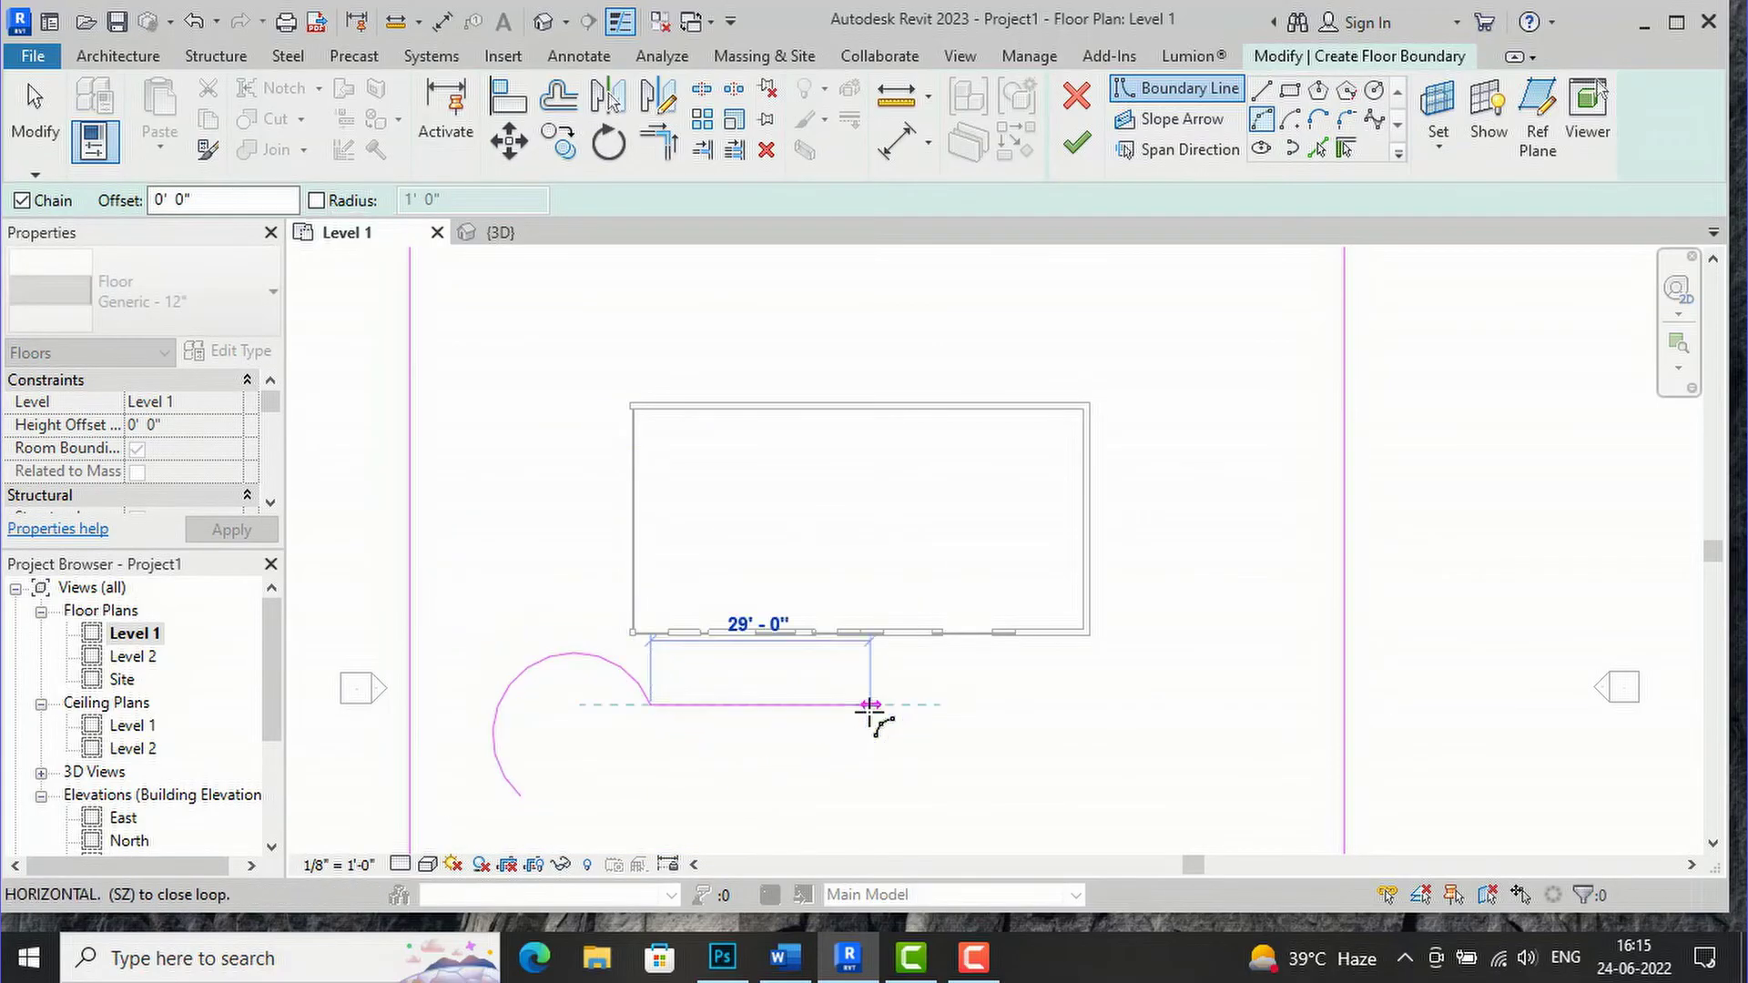
left_click(869, 706)
left_click(767, 781)
left_click(1009, 783)
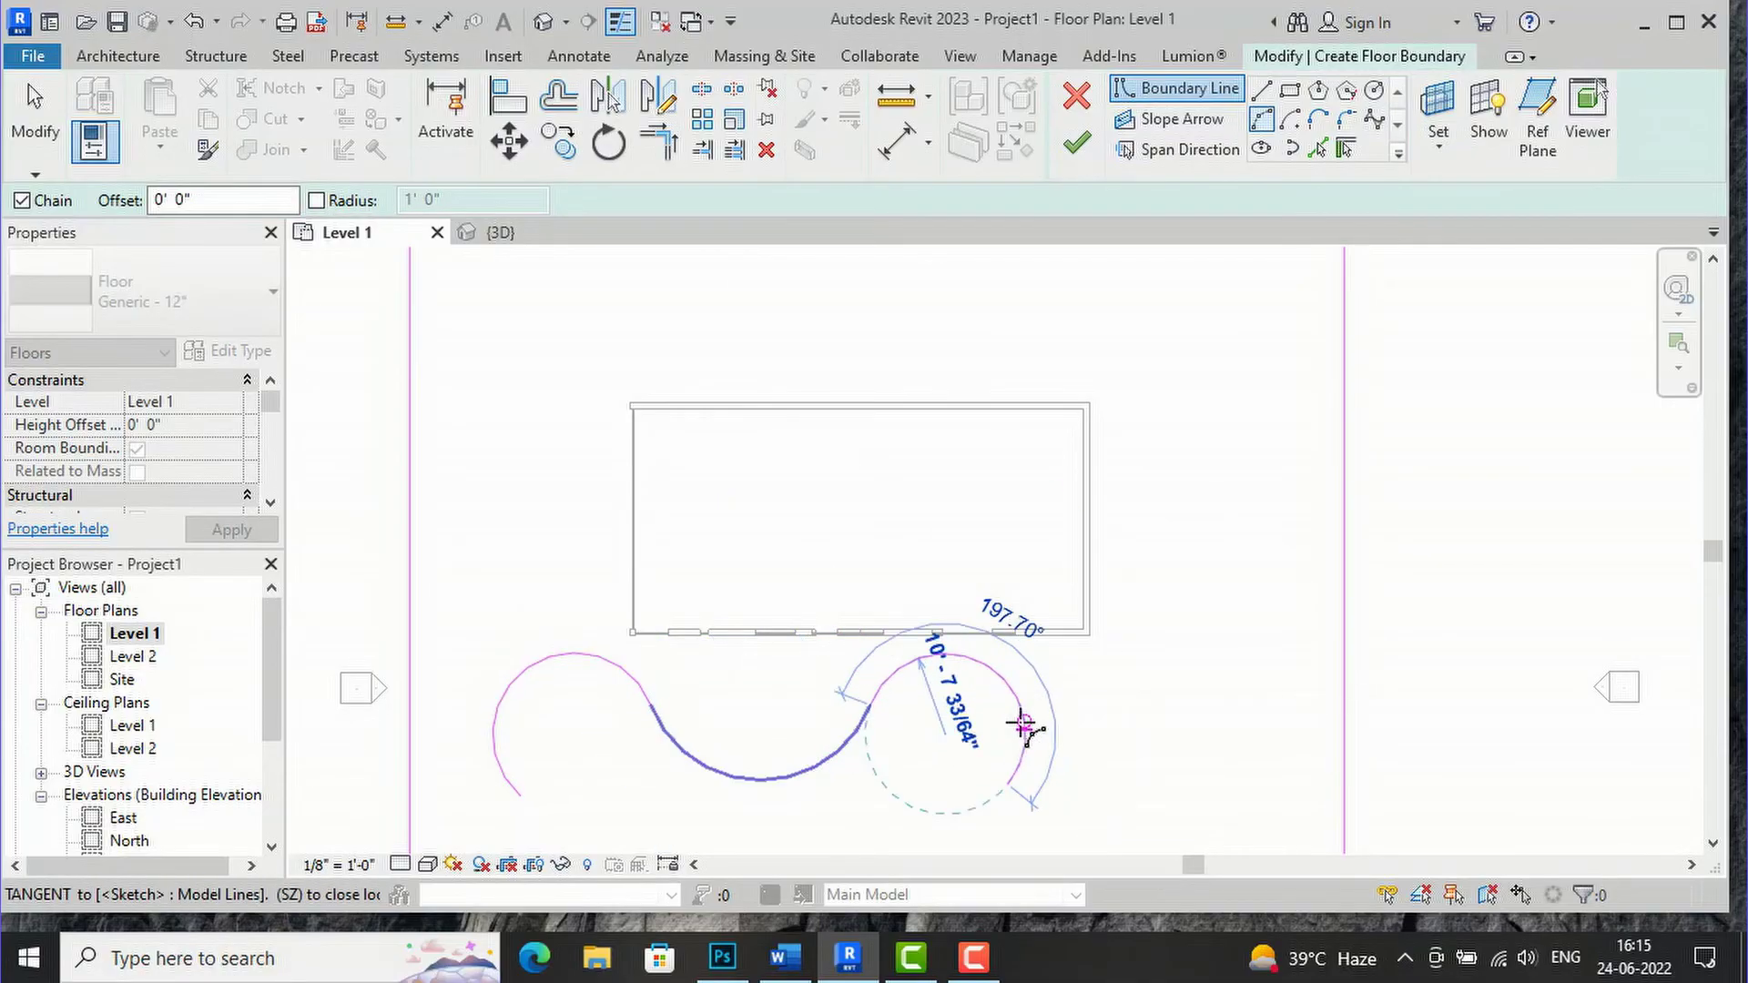
left_click(993, 729)
Close the wavy opening with two shallow arcs along its lower side, then finish the floor and check it in 3D
scroll(992, 719, "down", 2)
scroll(906, 769, "up", 2)
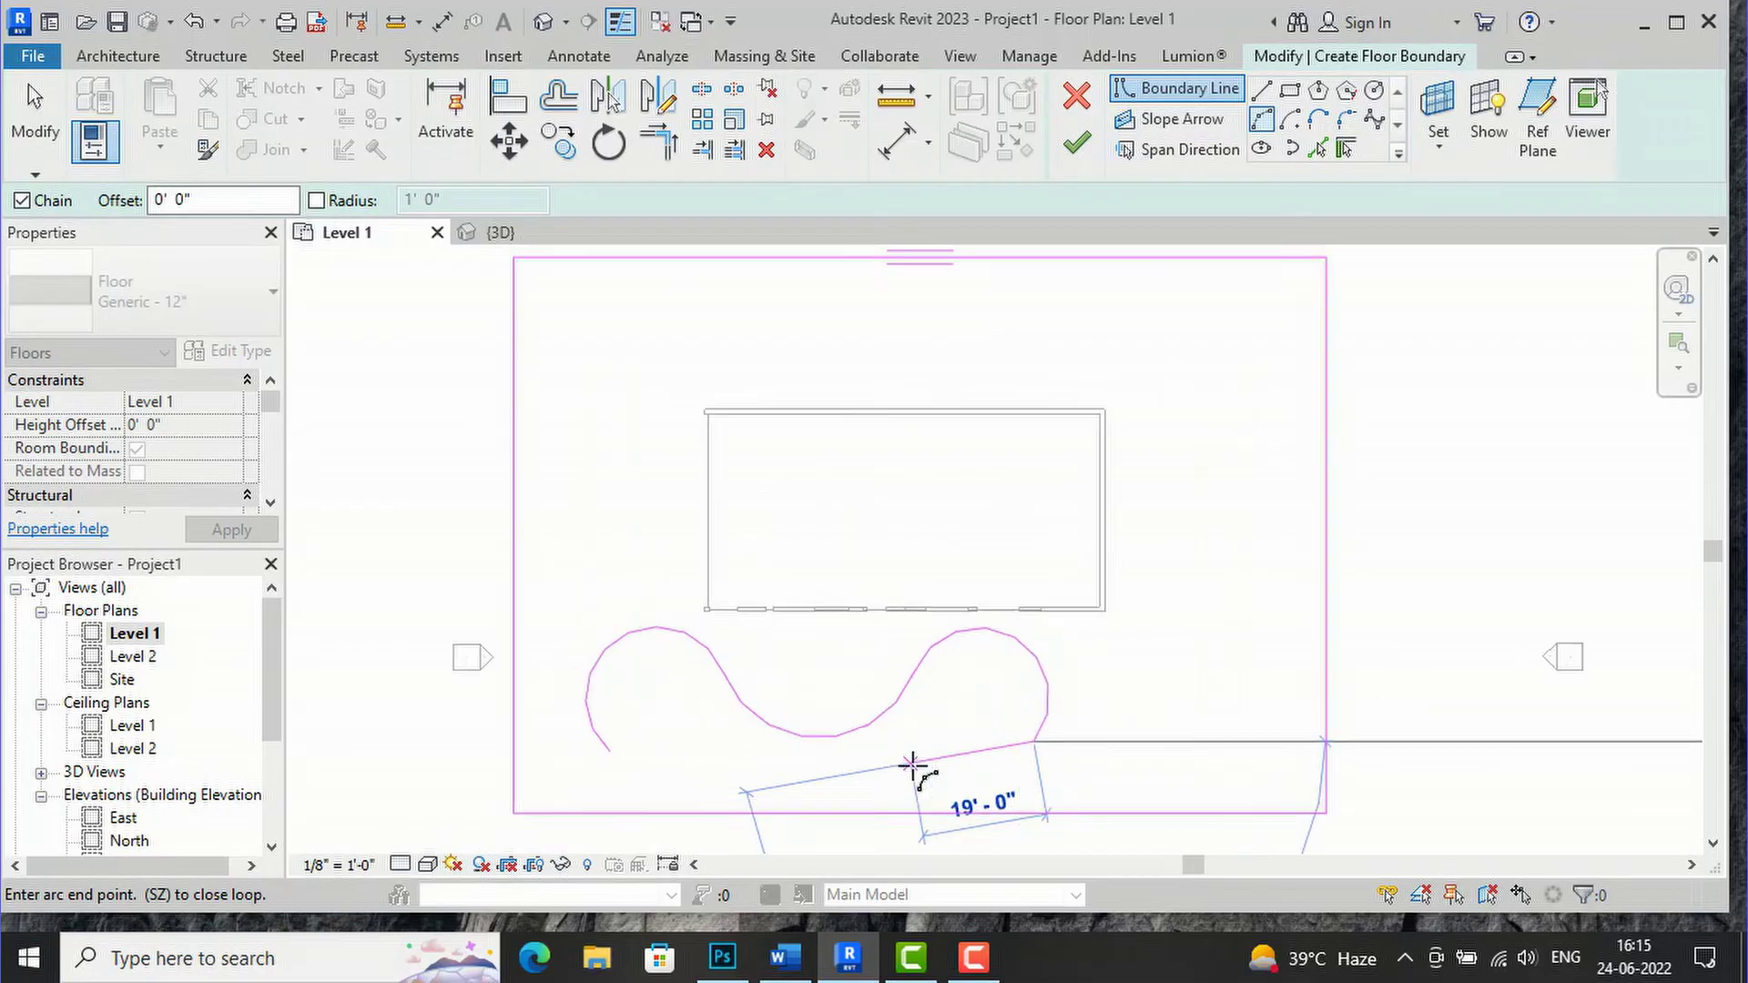
left_click(710, 799)
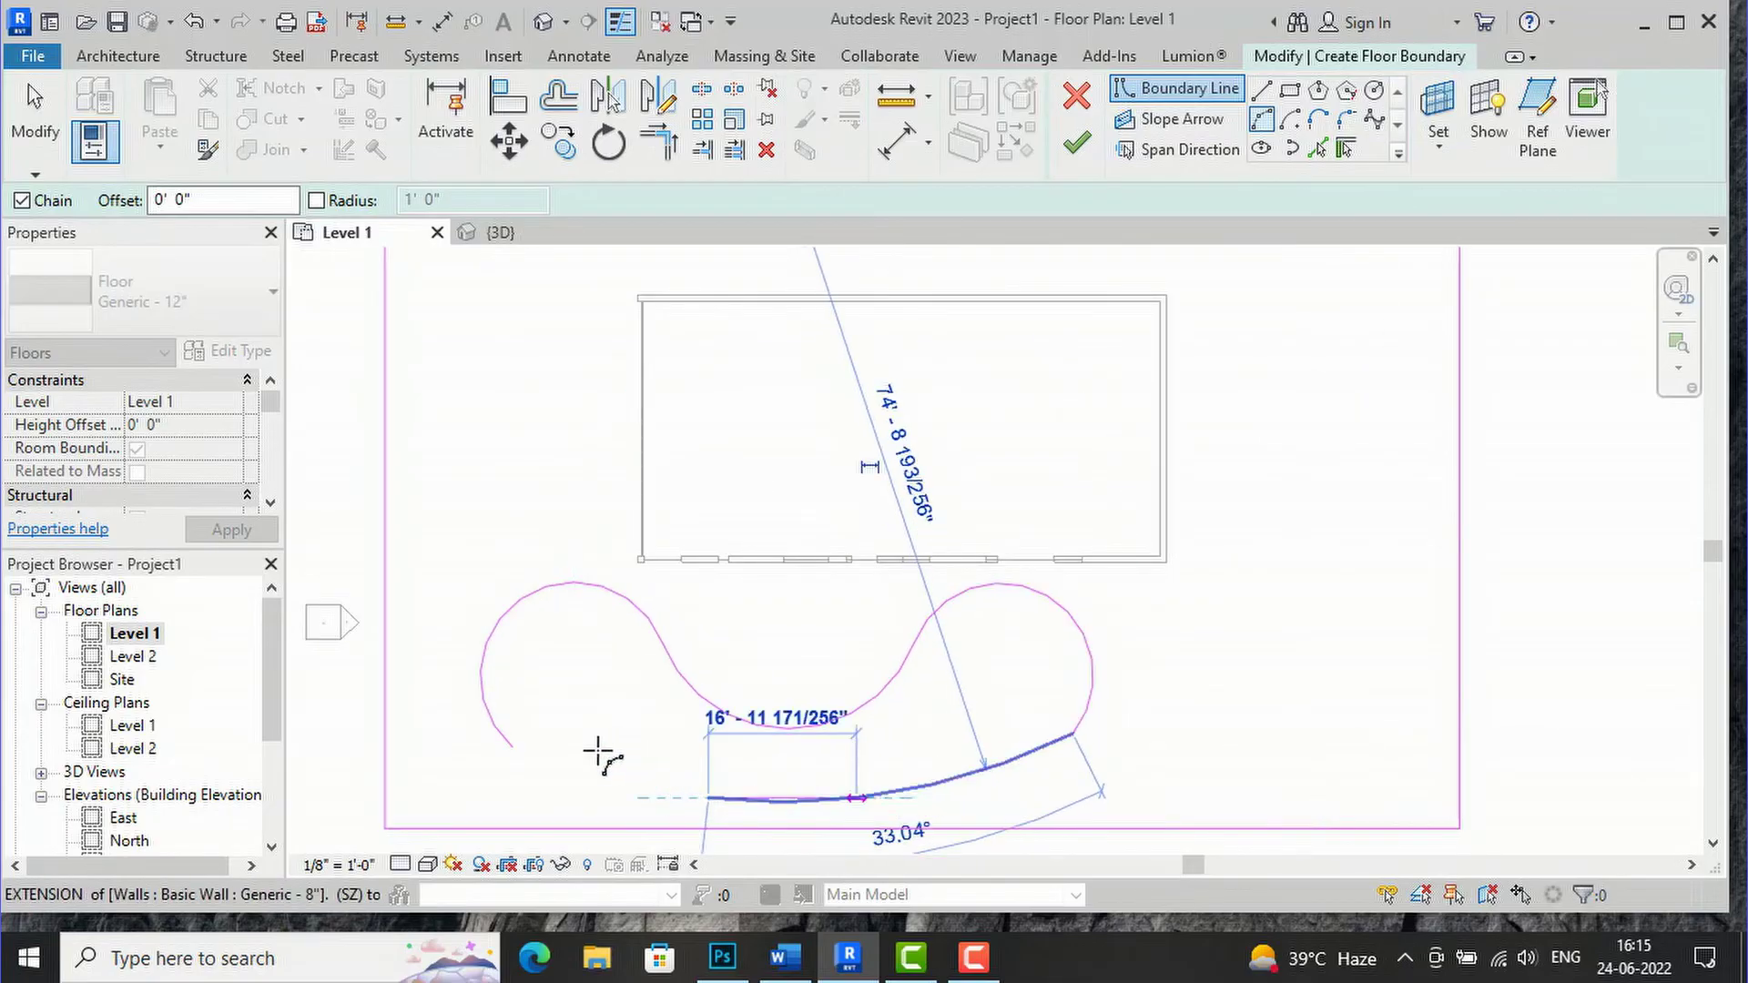
left_click(514, 748)
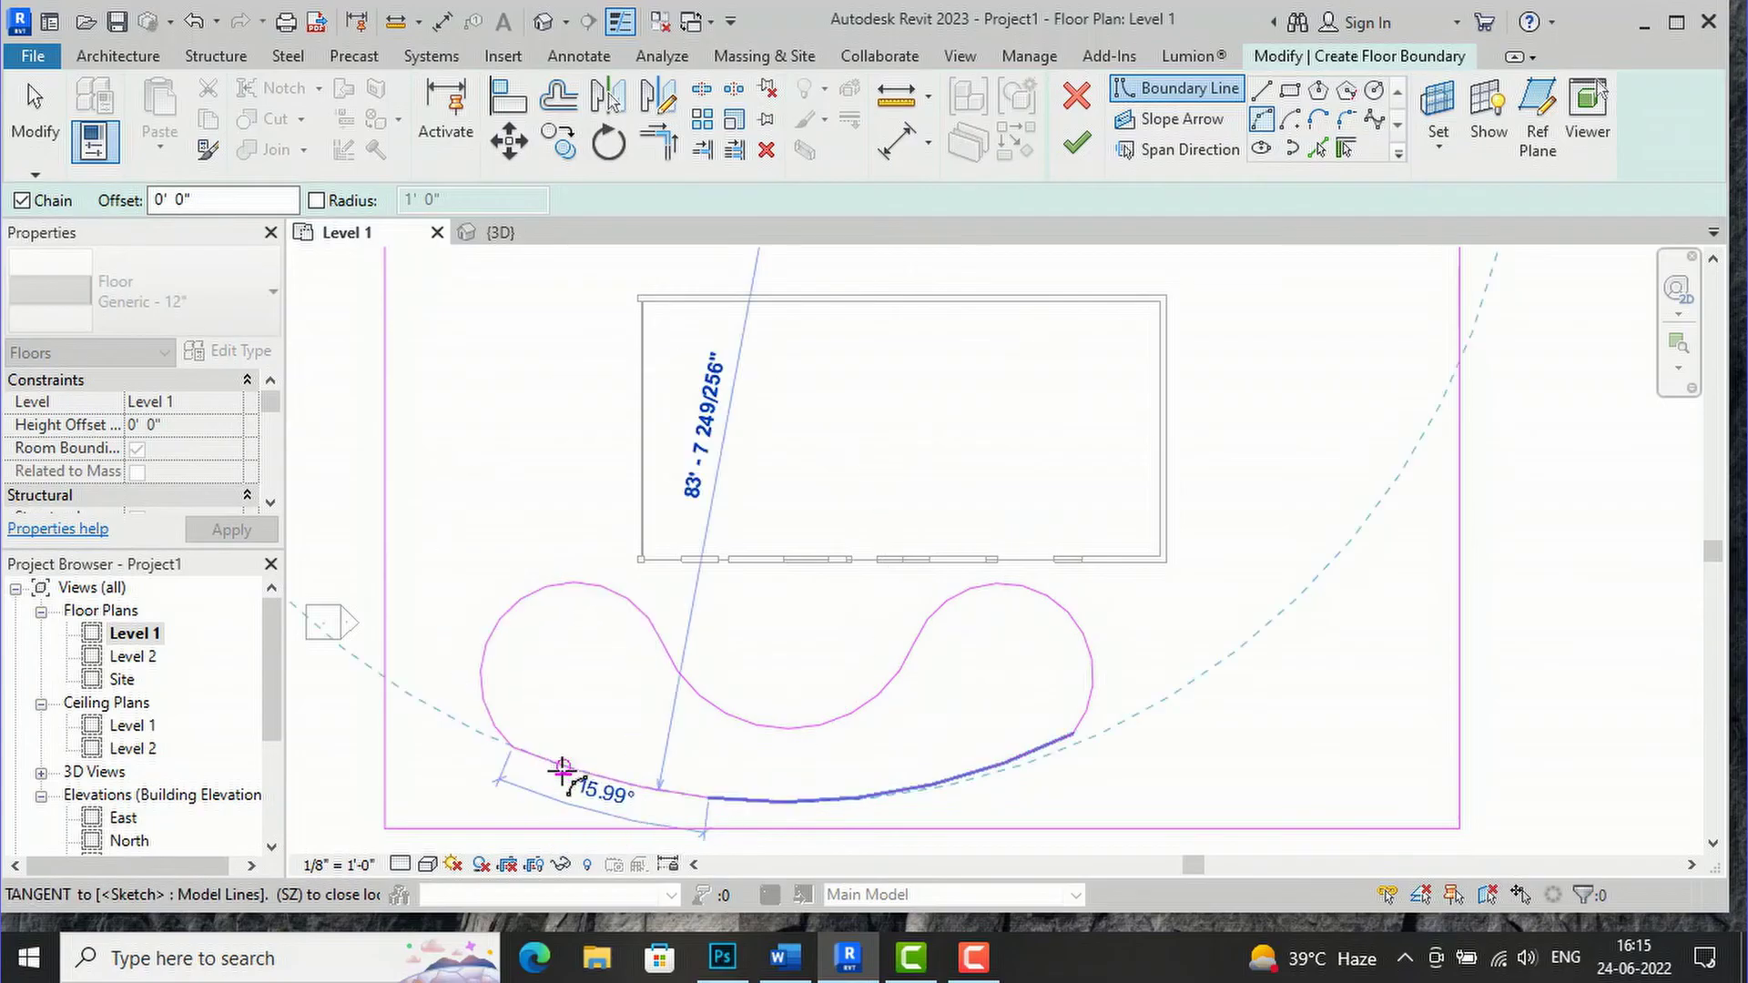
key("Escape")
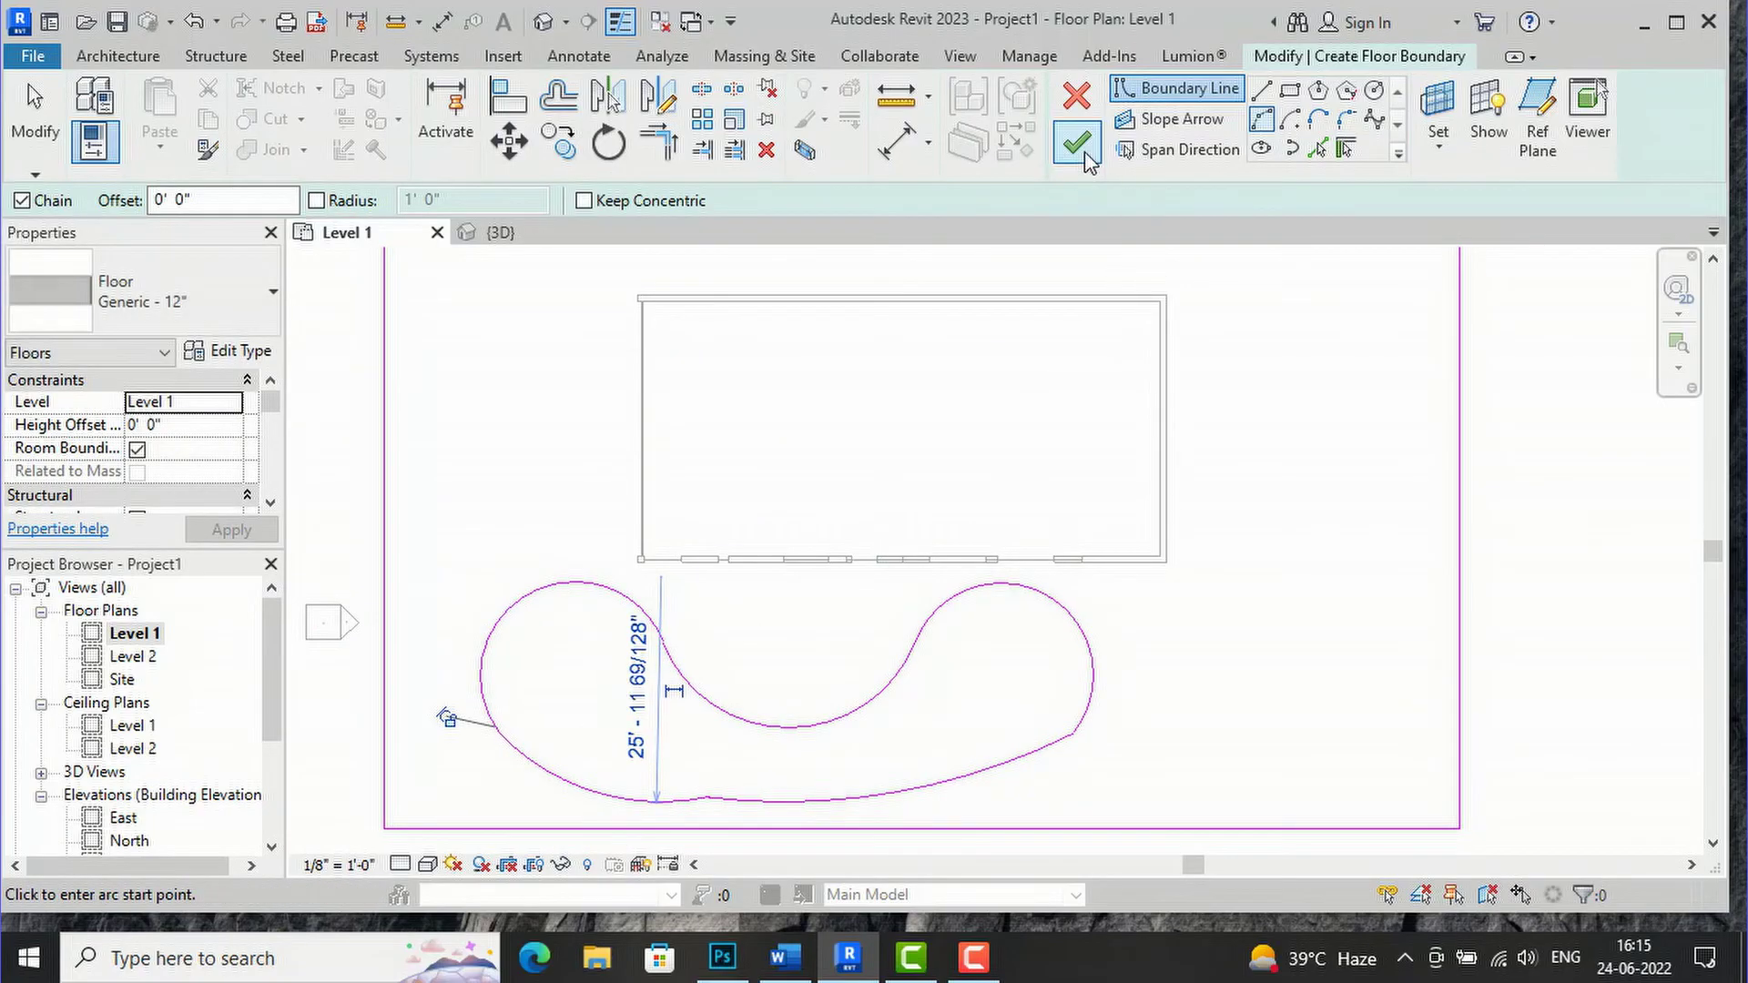
left_click(1085, 150)
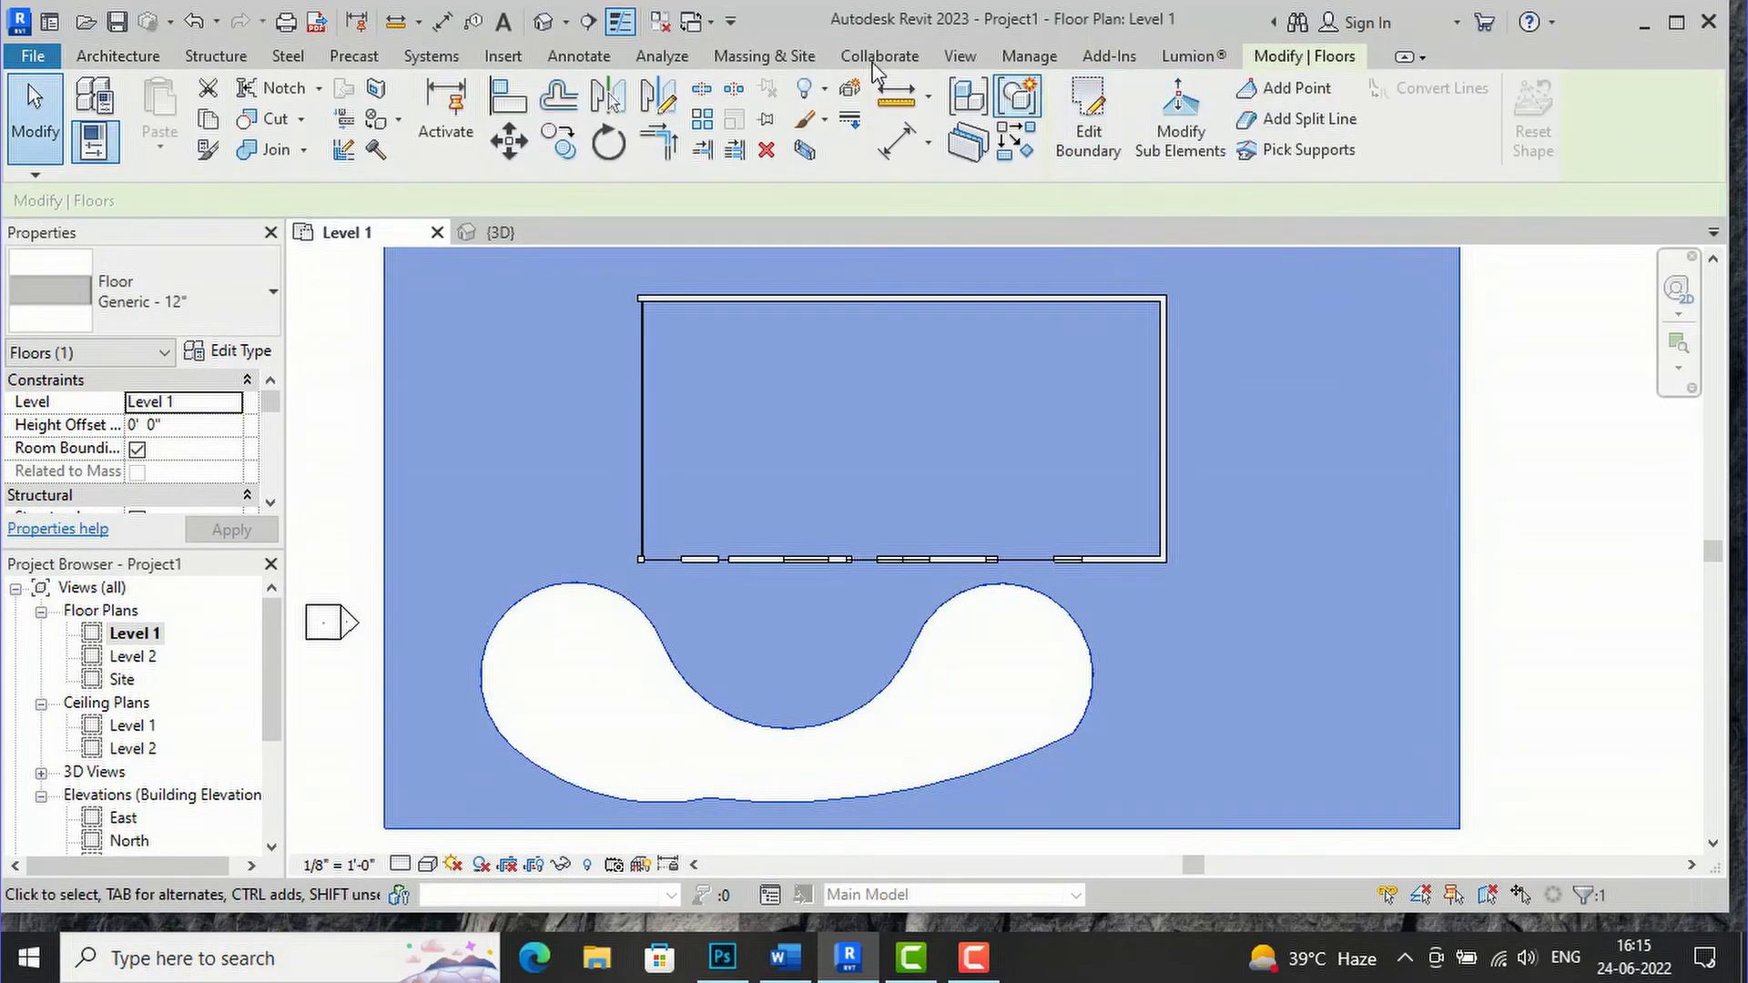
left_click(547, 22)
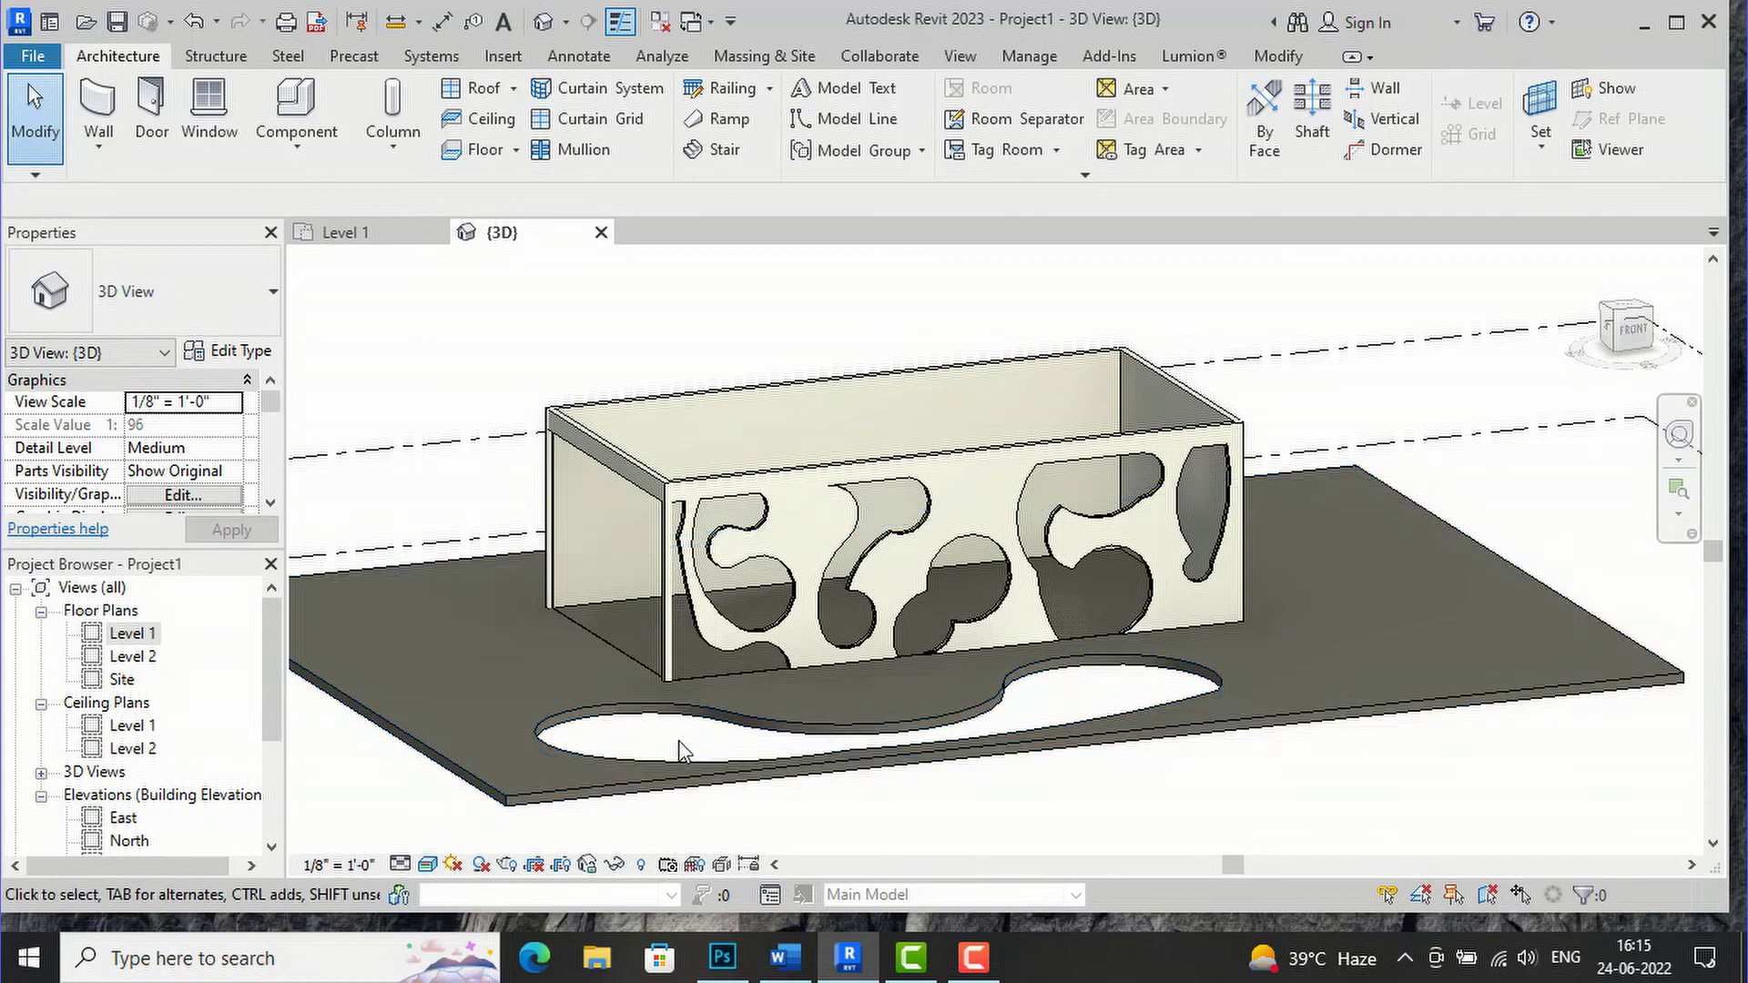
scroll(683, 752, "up", 2)
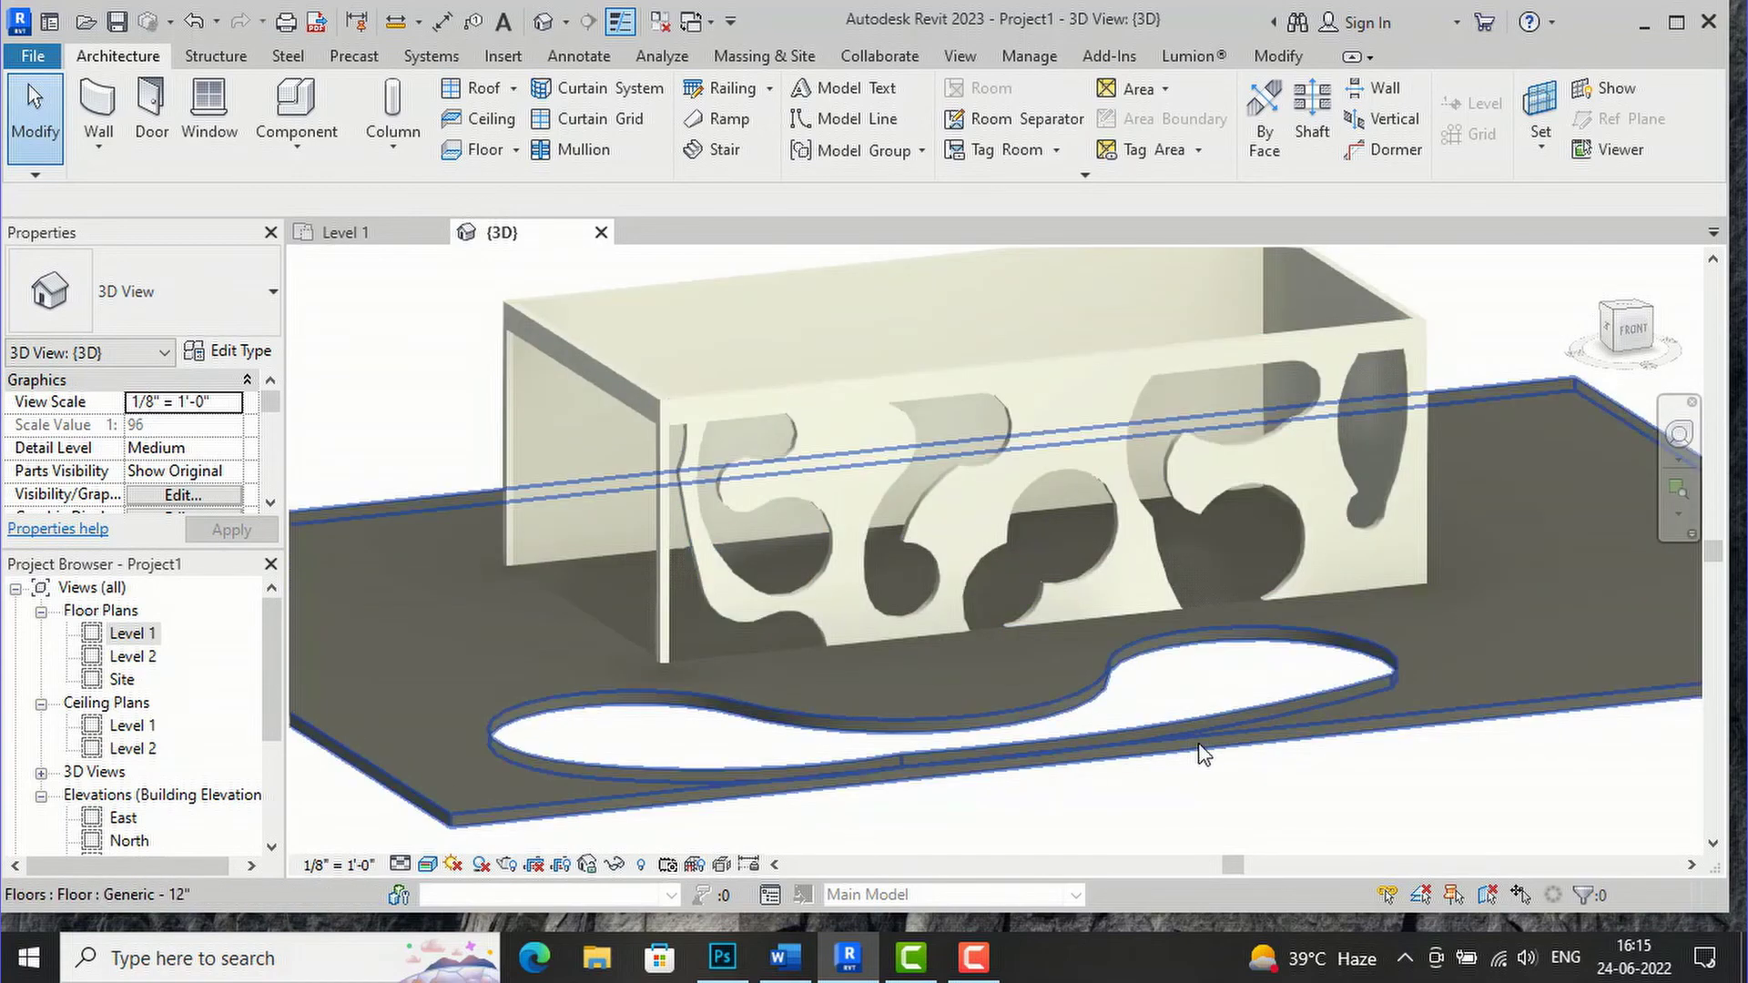
Start another floor on Level 1 and duplicate the Generic - 12" floor type under the name "grass"
double_click(132, 634)
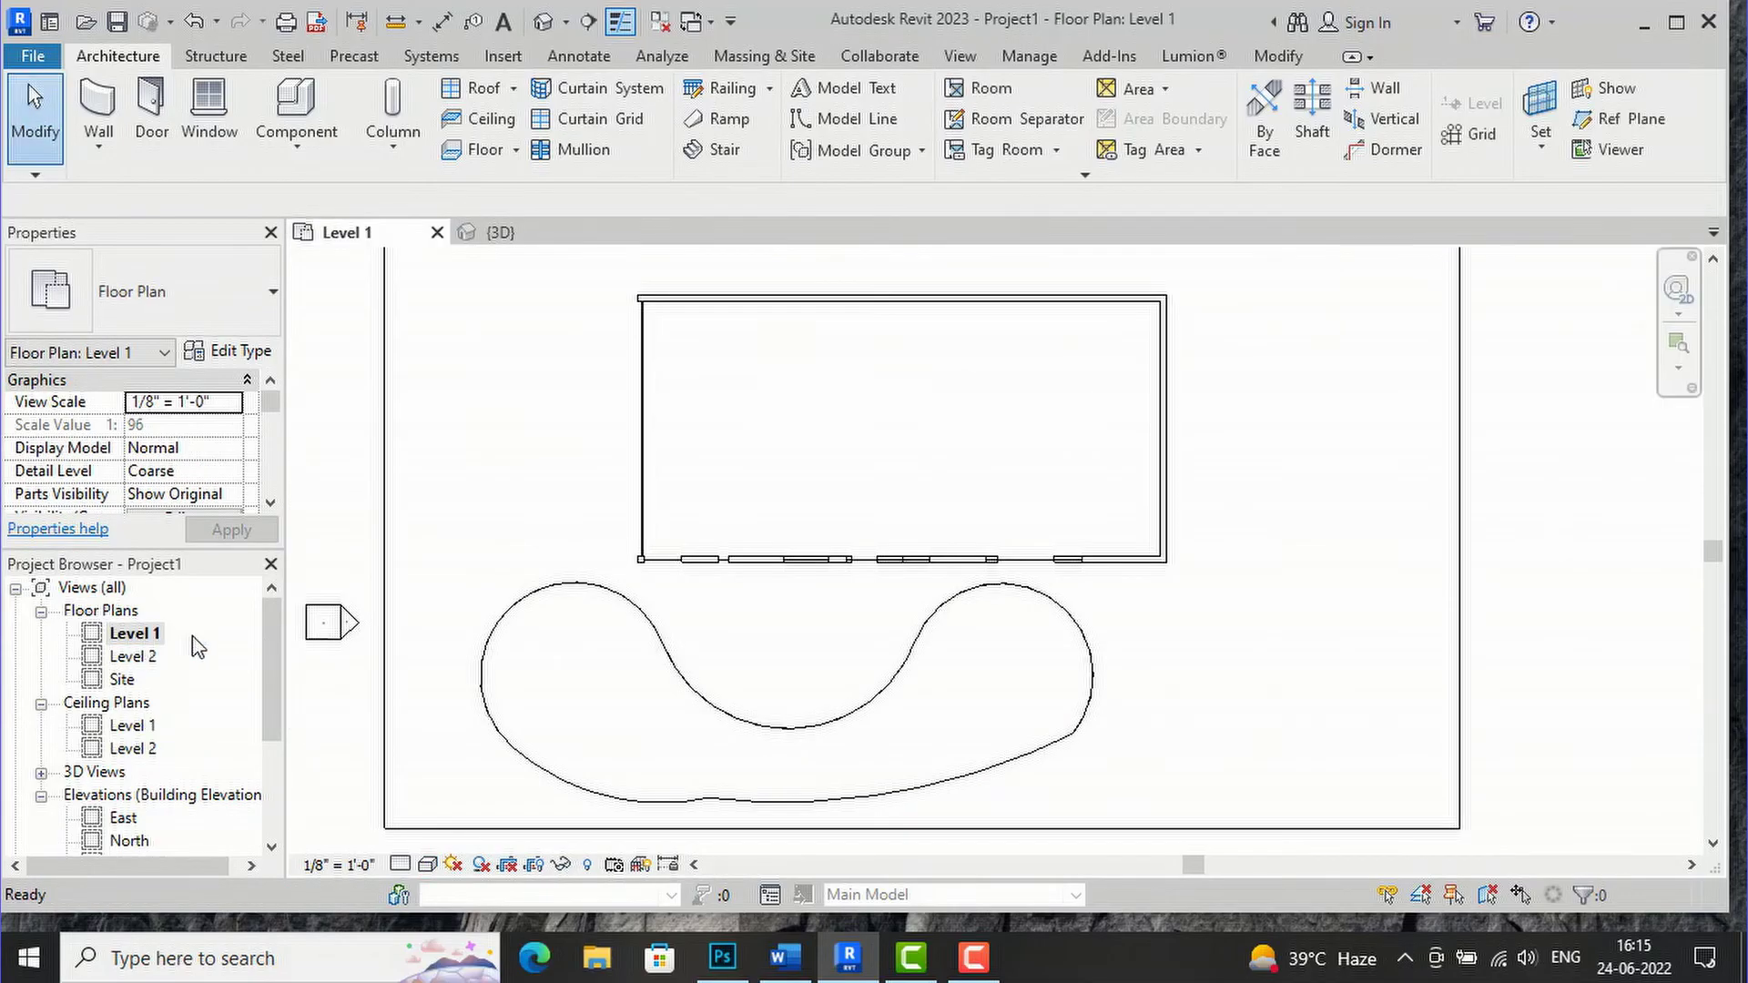
left_click(572, 603)
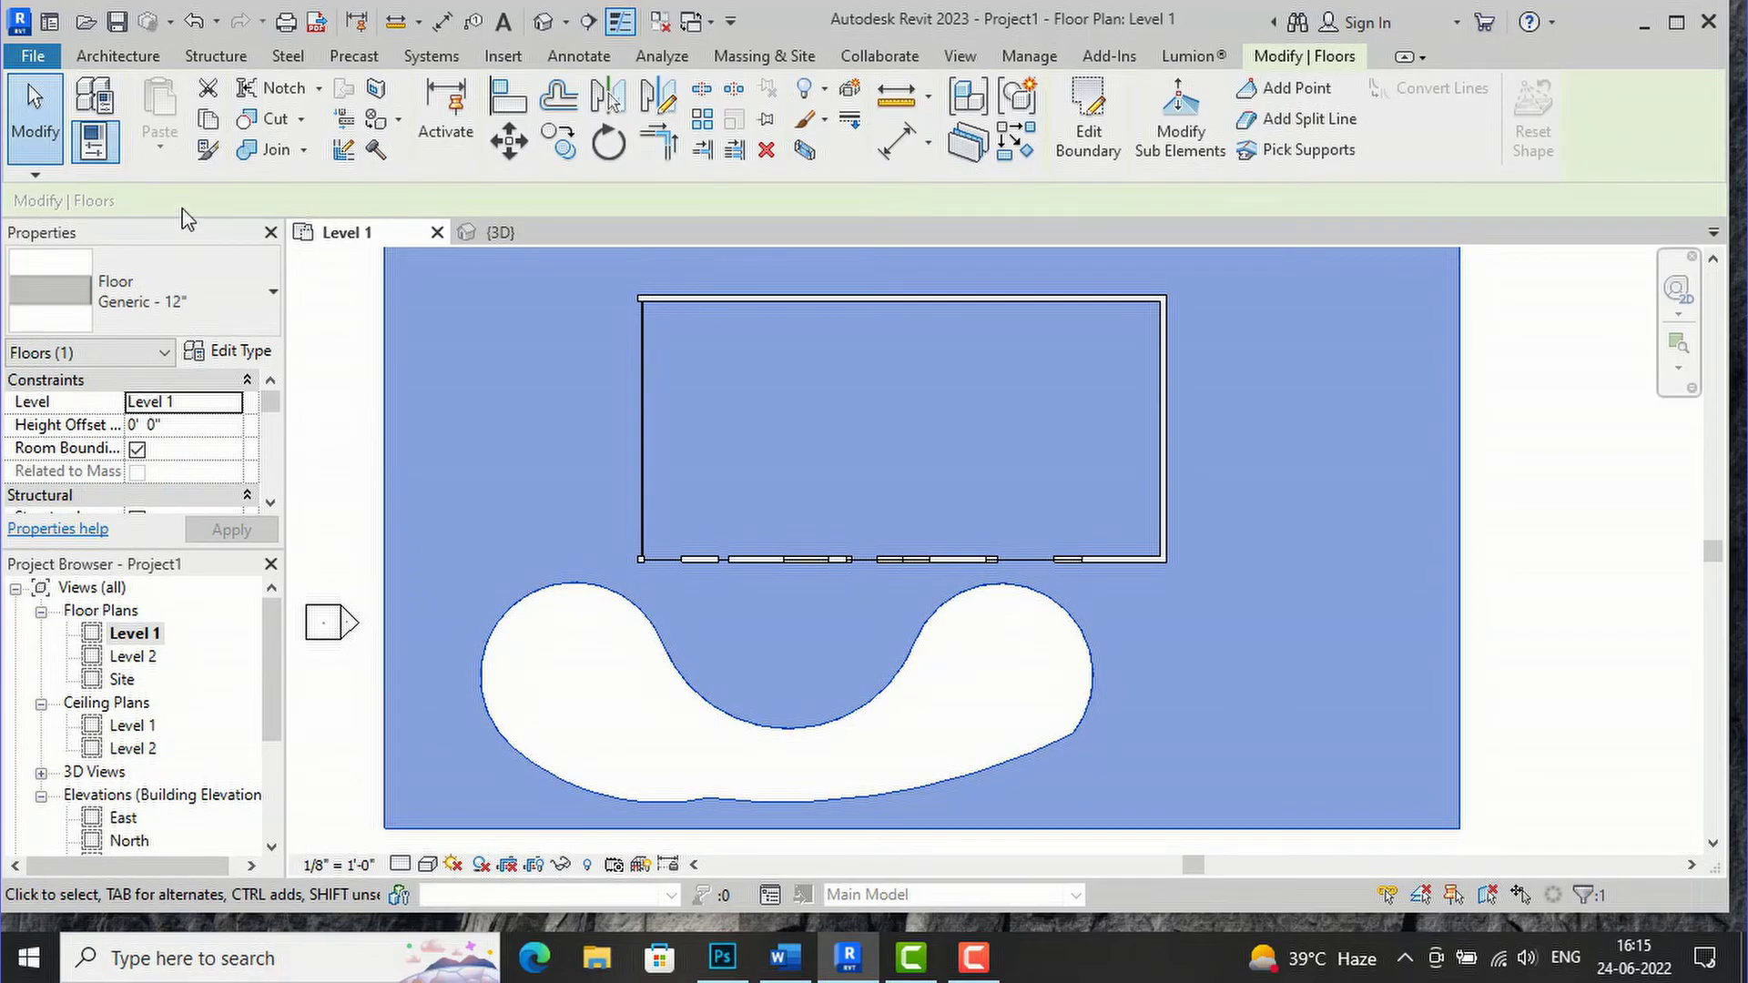
left_click(119, 55)
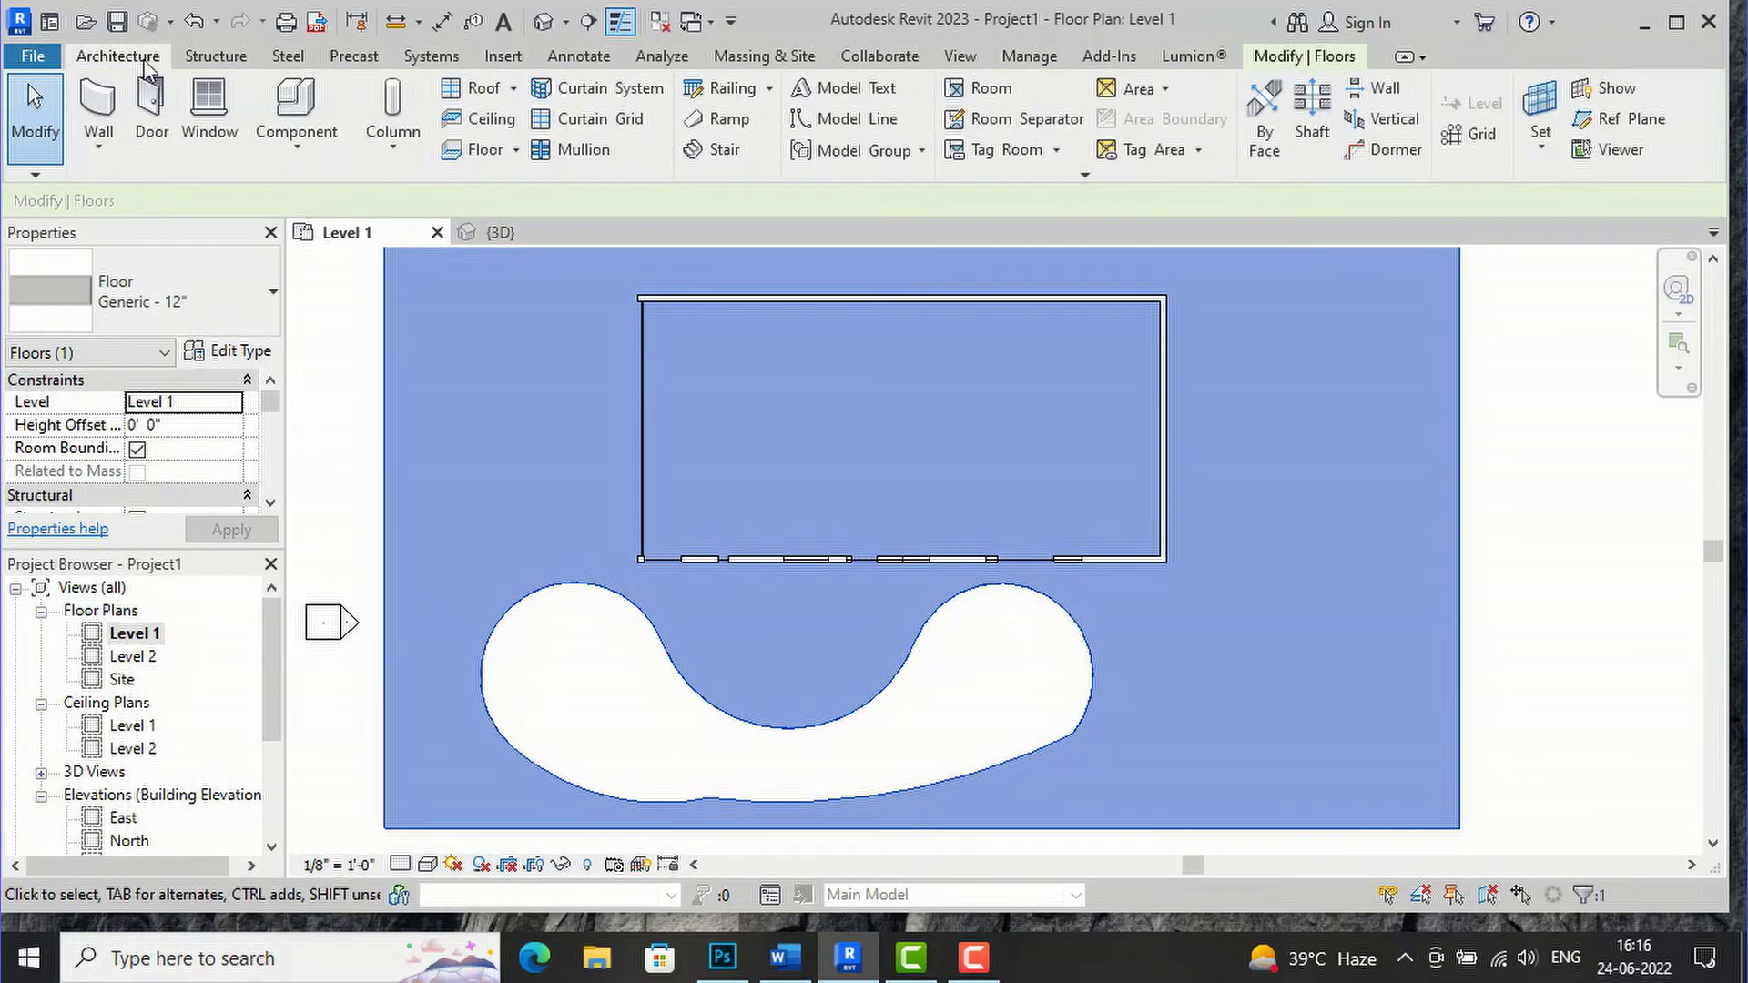
left_click(515, 149)
left_click(544, 187)
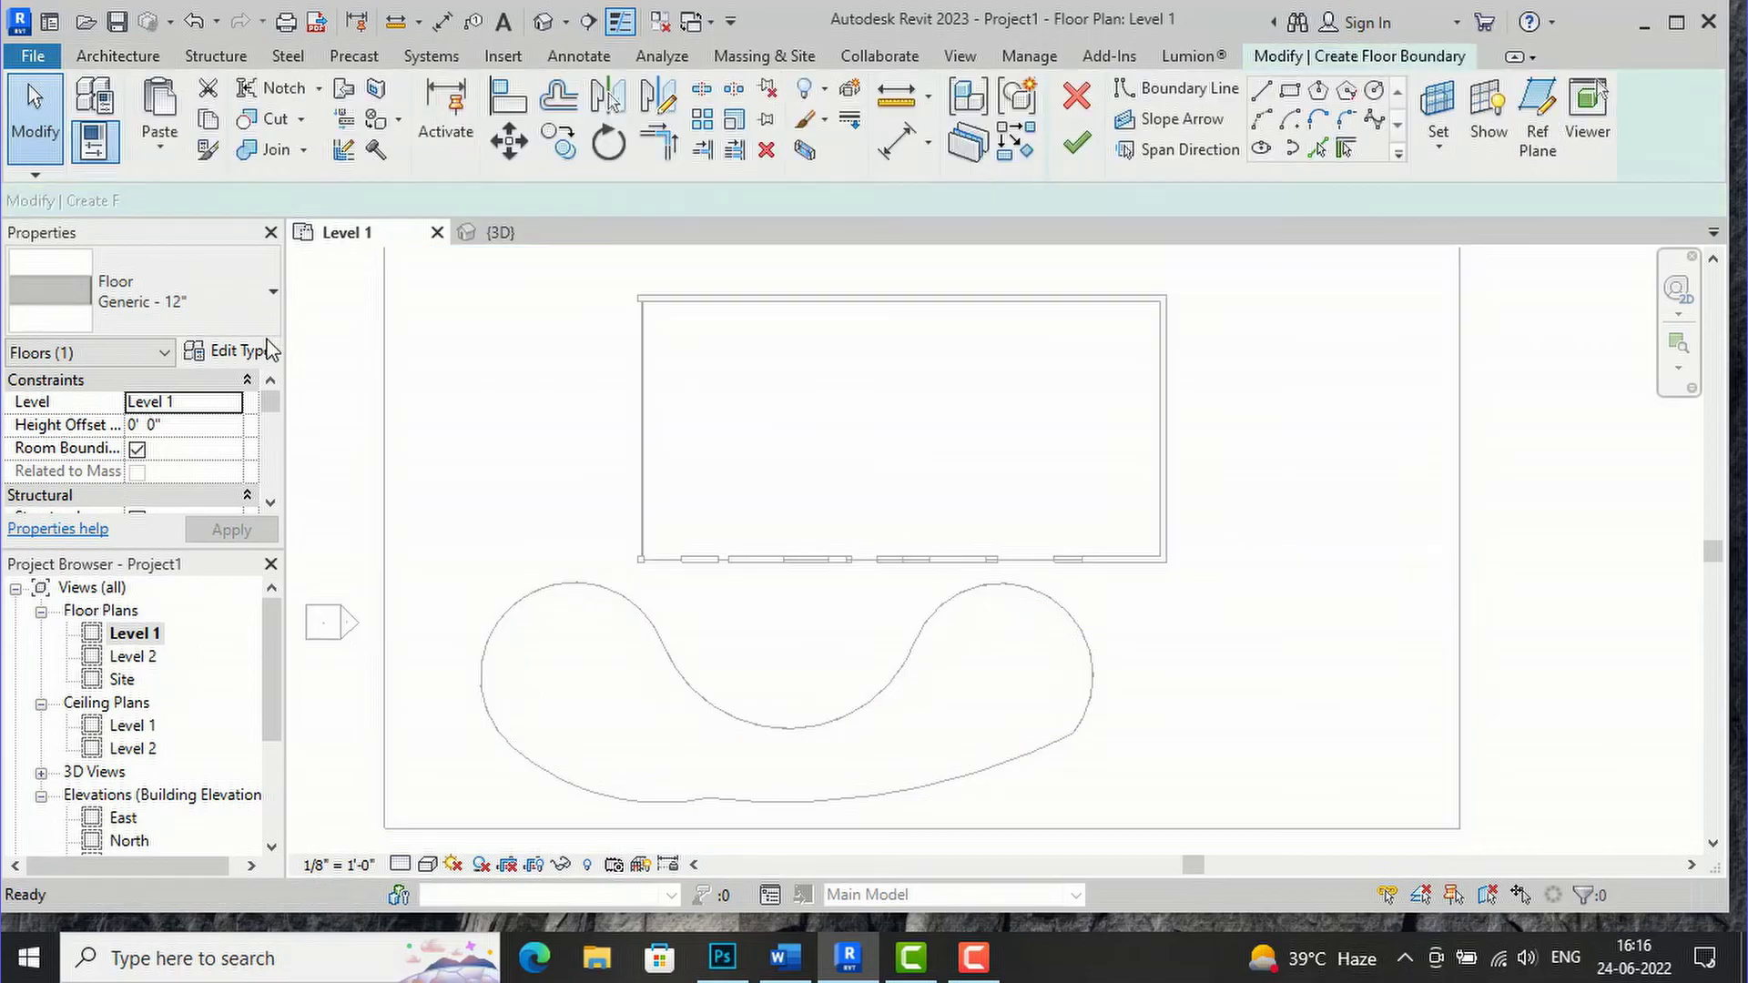
left_click(254, 357)
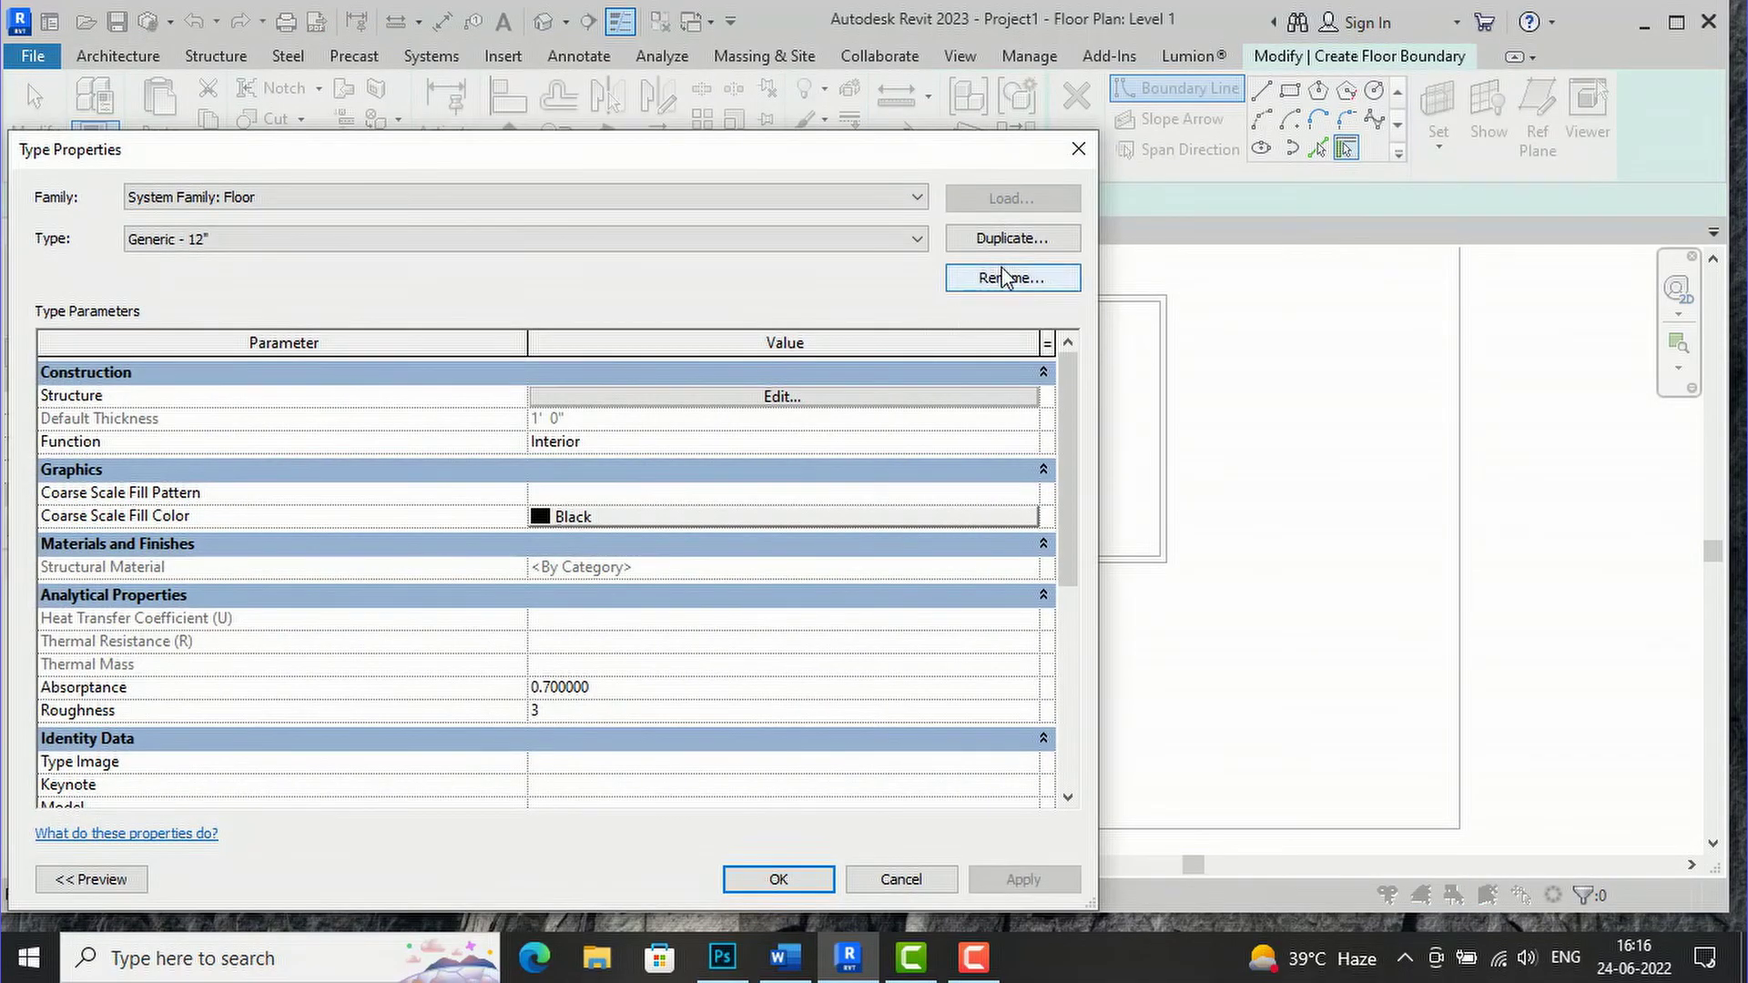
left_click(1005, 240)
type("grass")
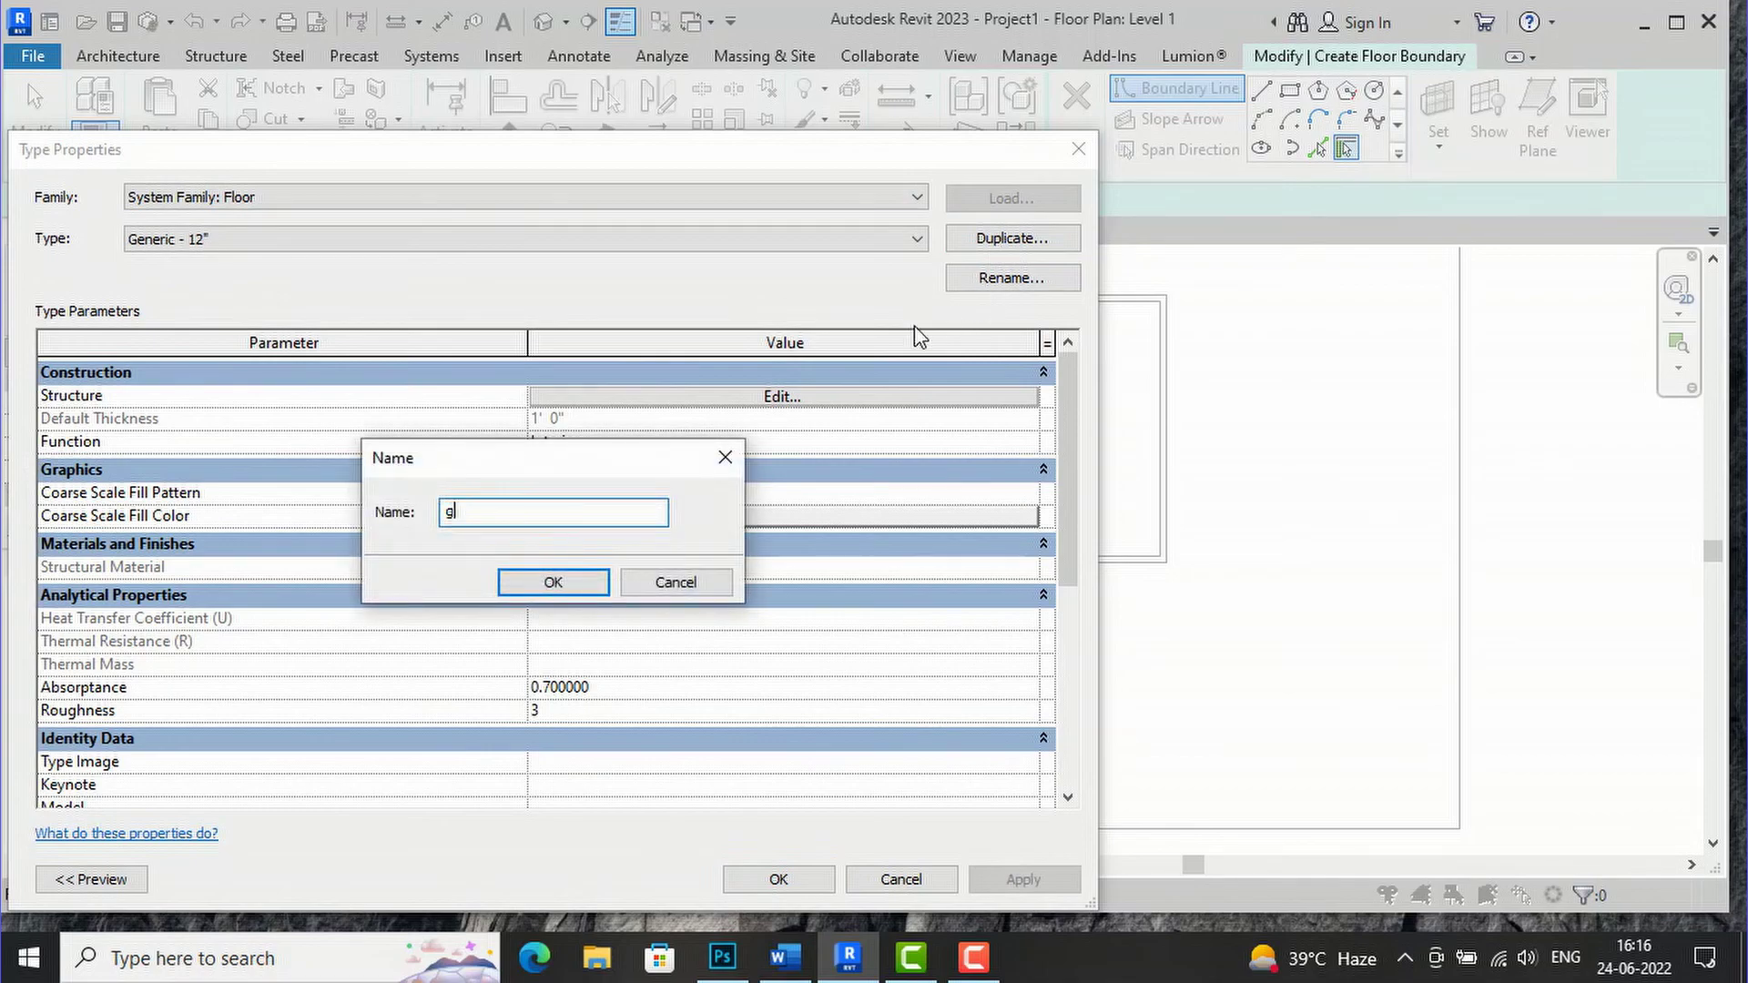
left_click(550, 588)
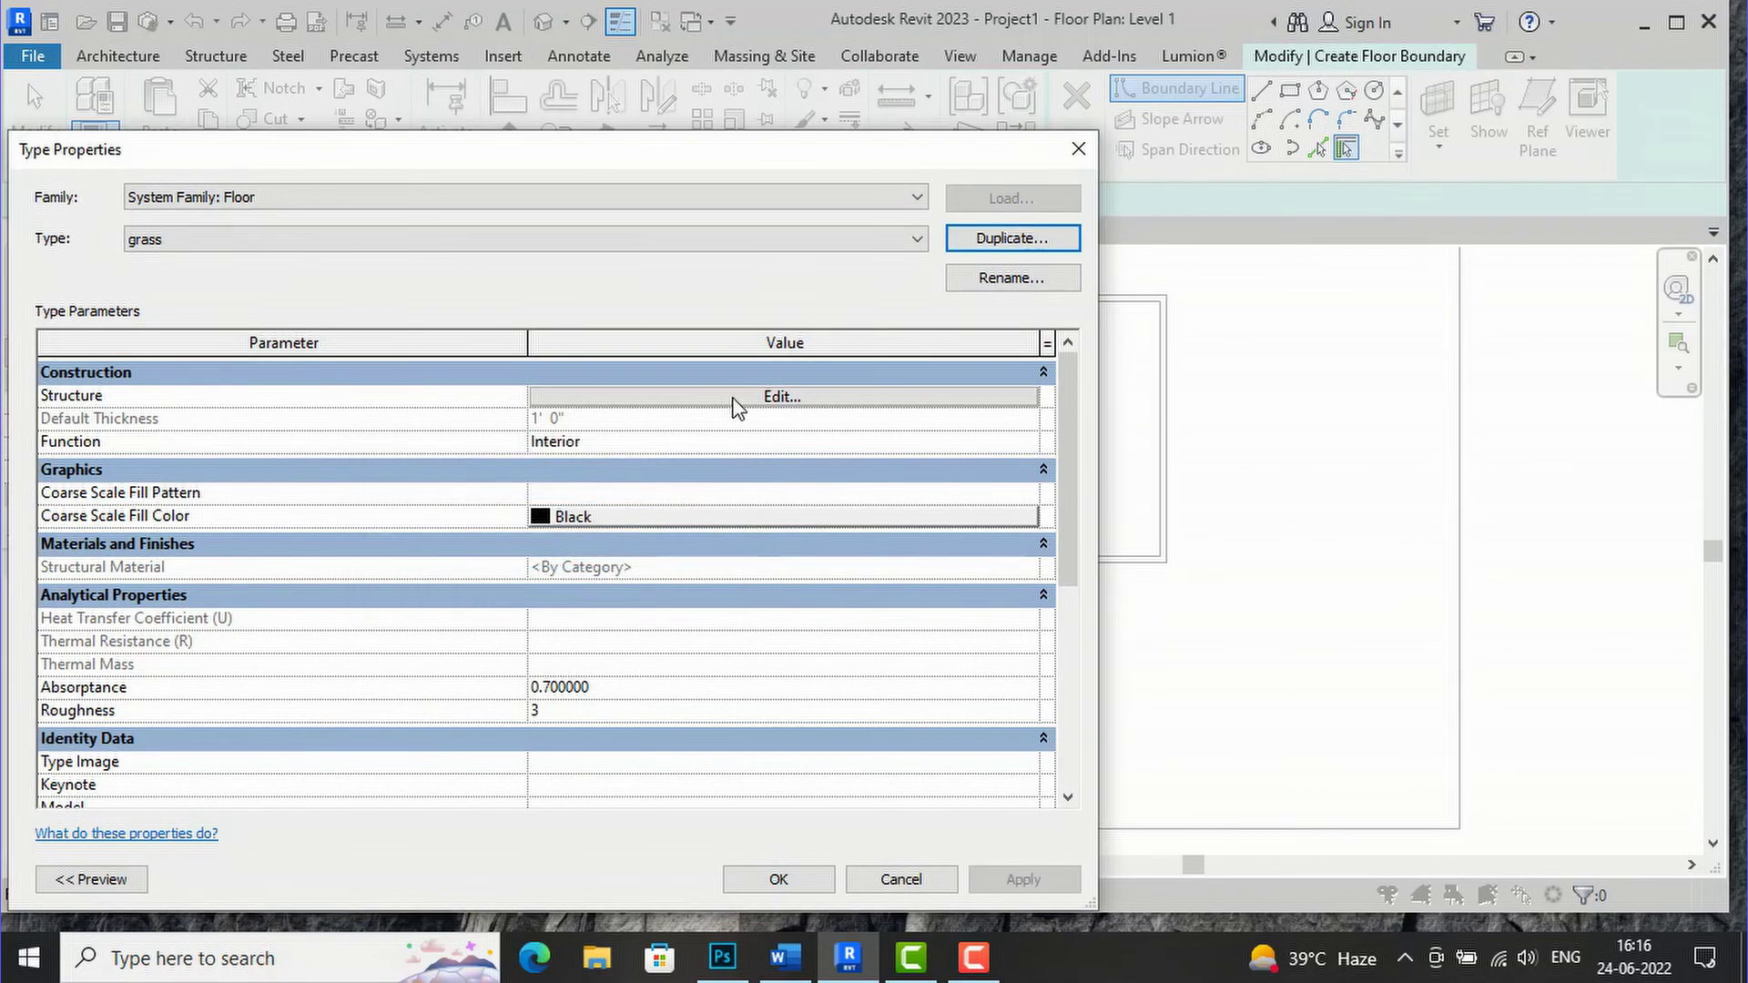
Set the grass floor type's structure layer to 6" thick and create a new material for that layer
left_click(738, 398)
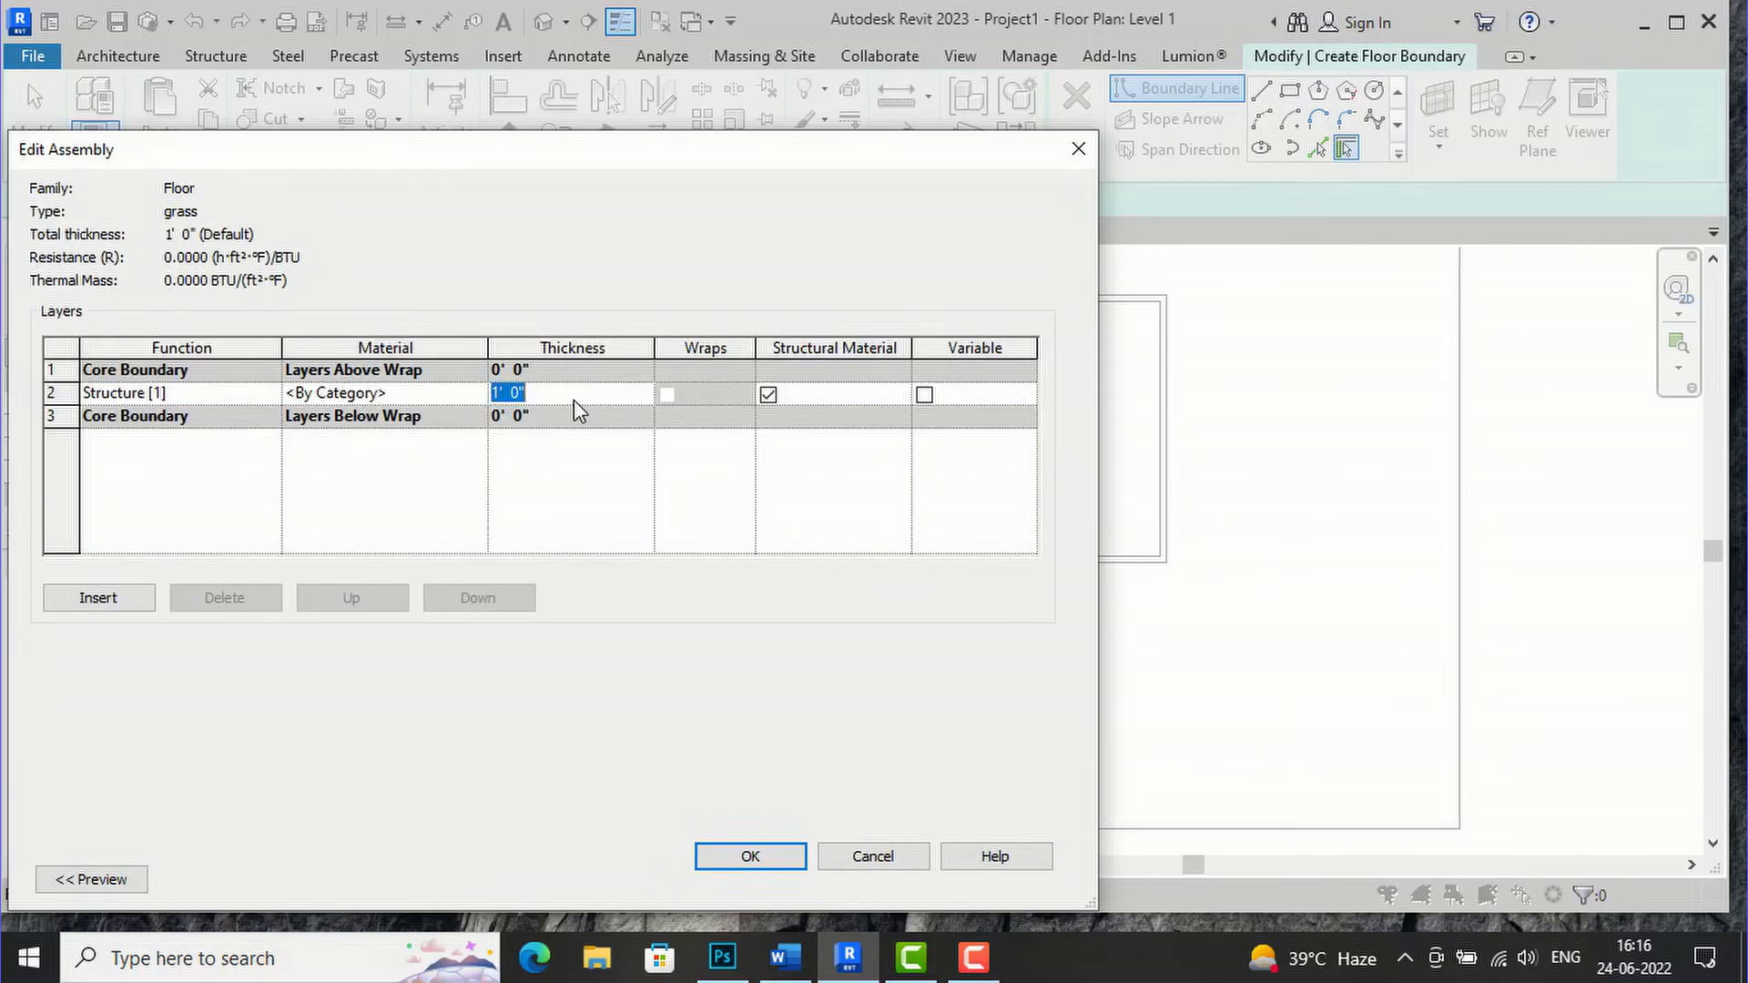
type("6\"")
left_click(480, 397)
left_click(477, 394)
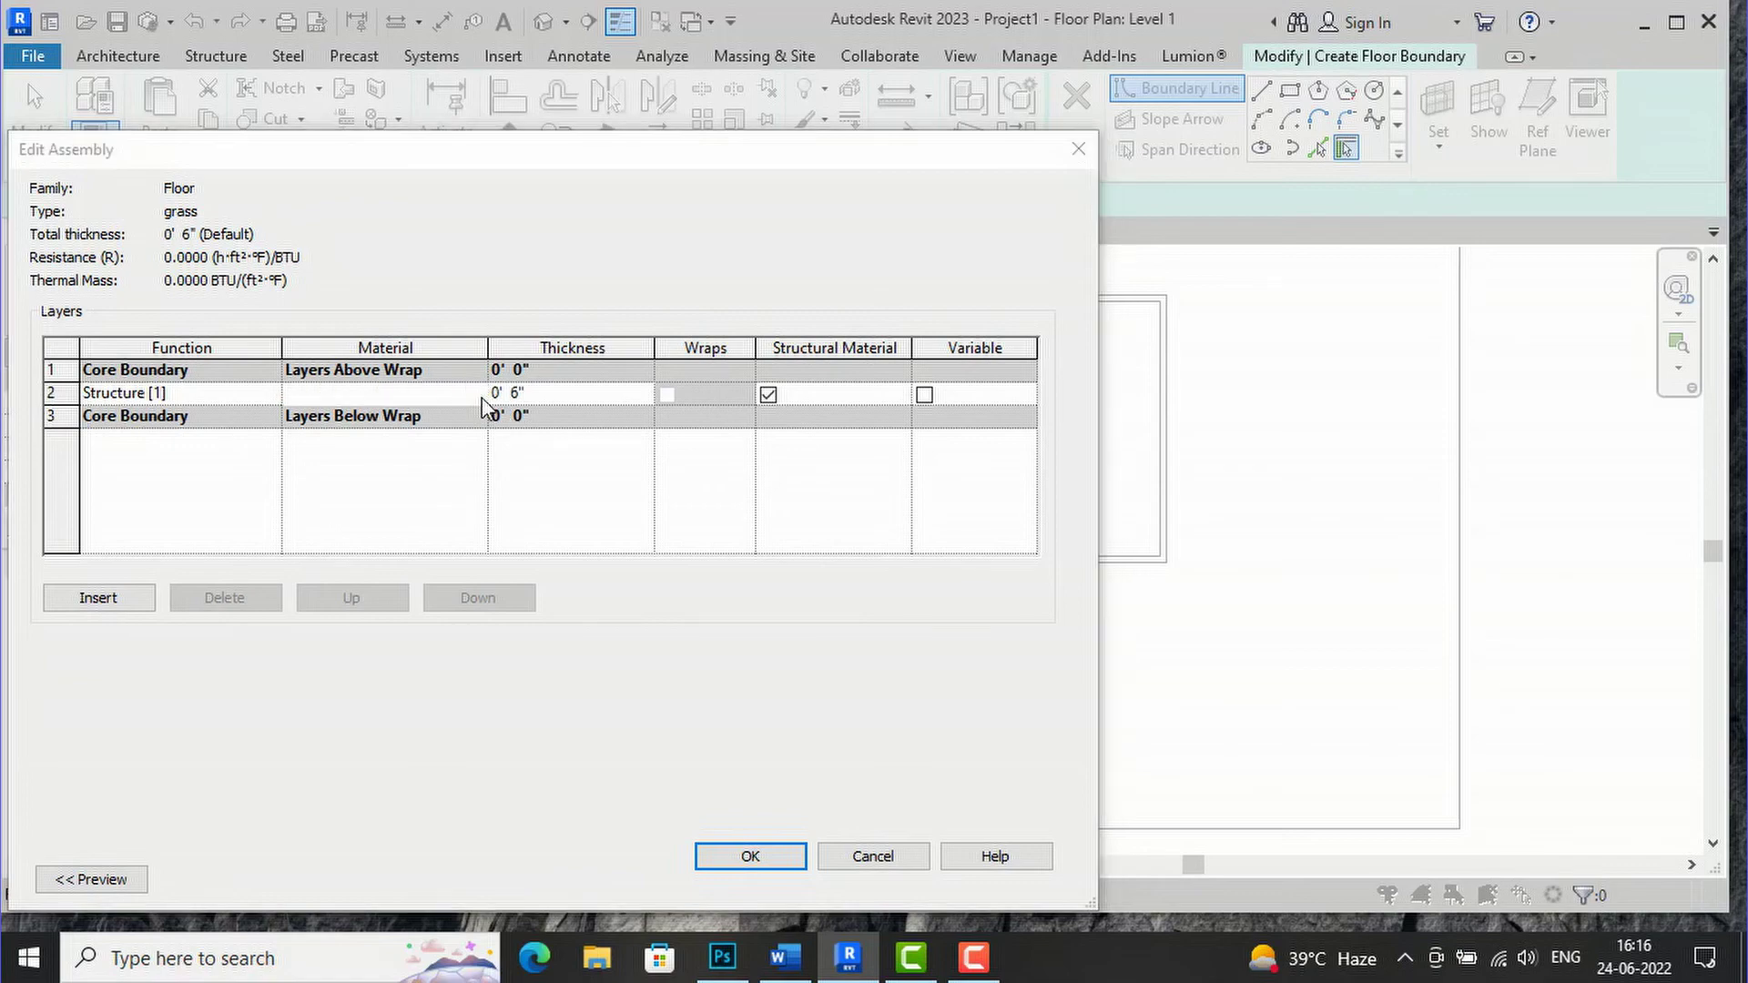
left_click(285, 810)
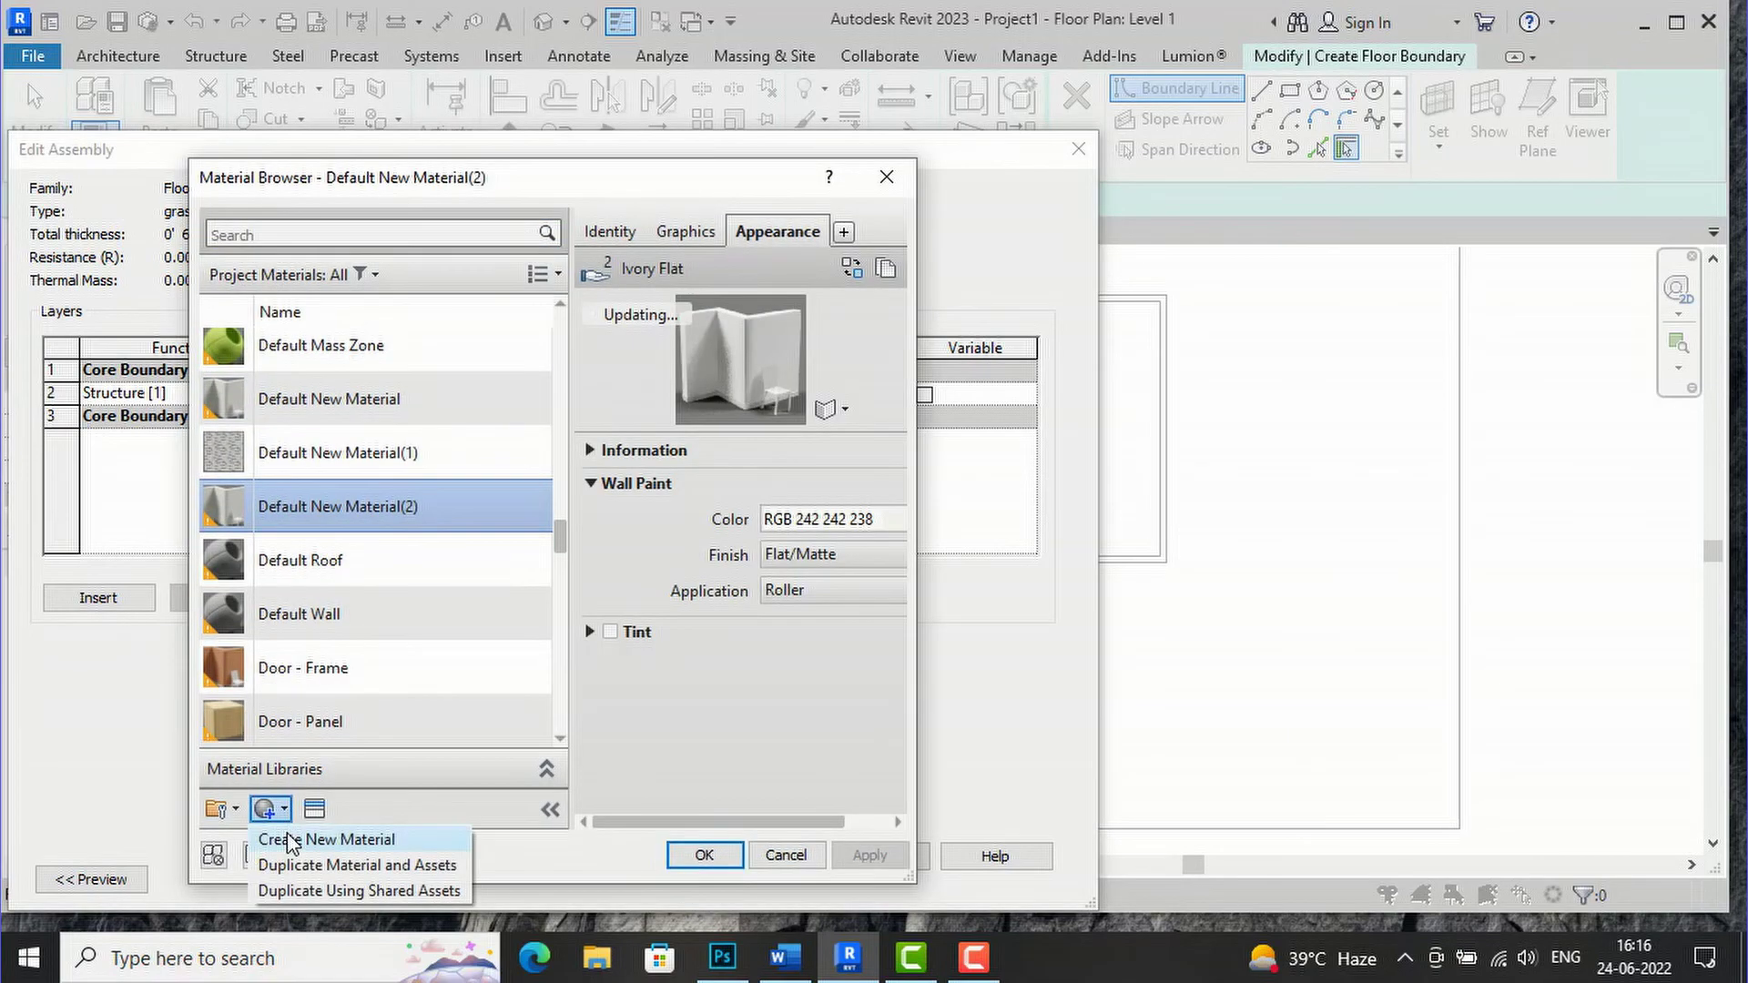
left_click(273, 838)
Give the new material the Grass - Dark Rye appearance from the asset library and assign it to the grass floor type
left_click(315, 809)
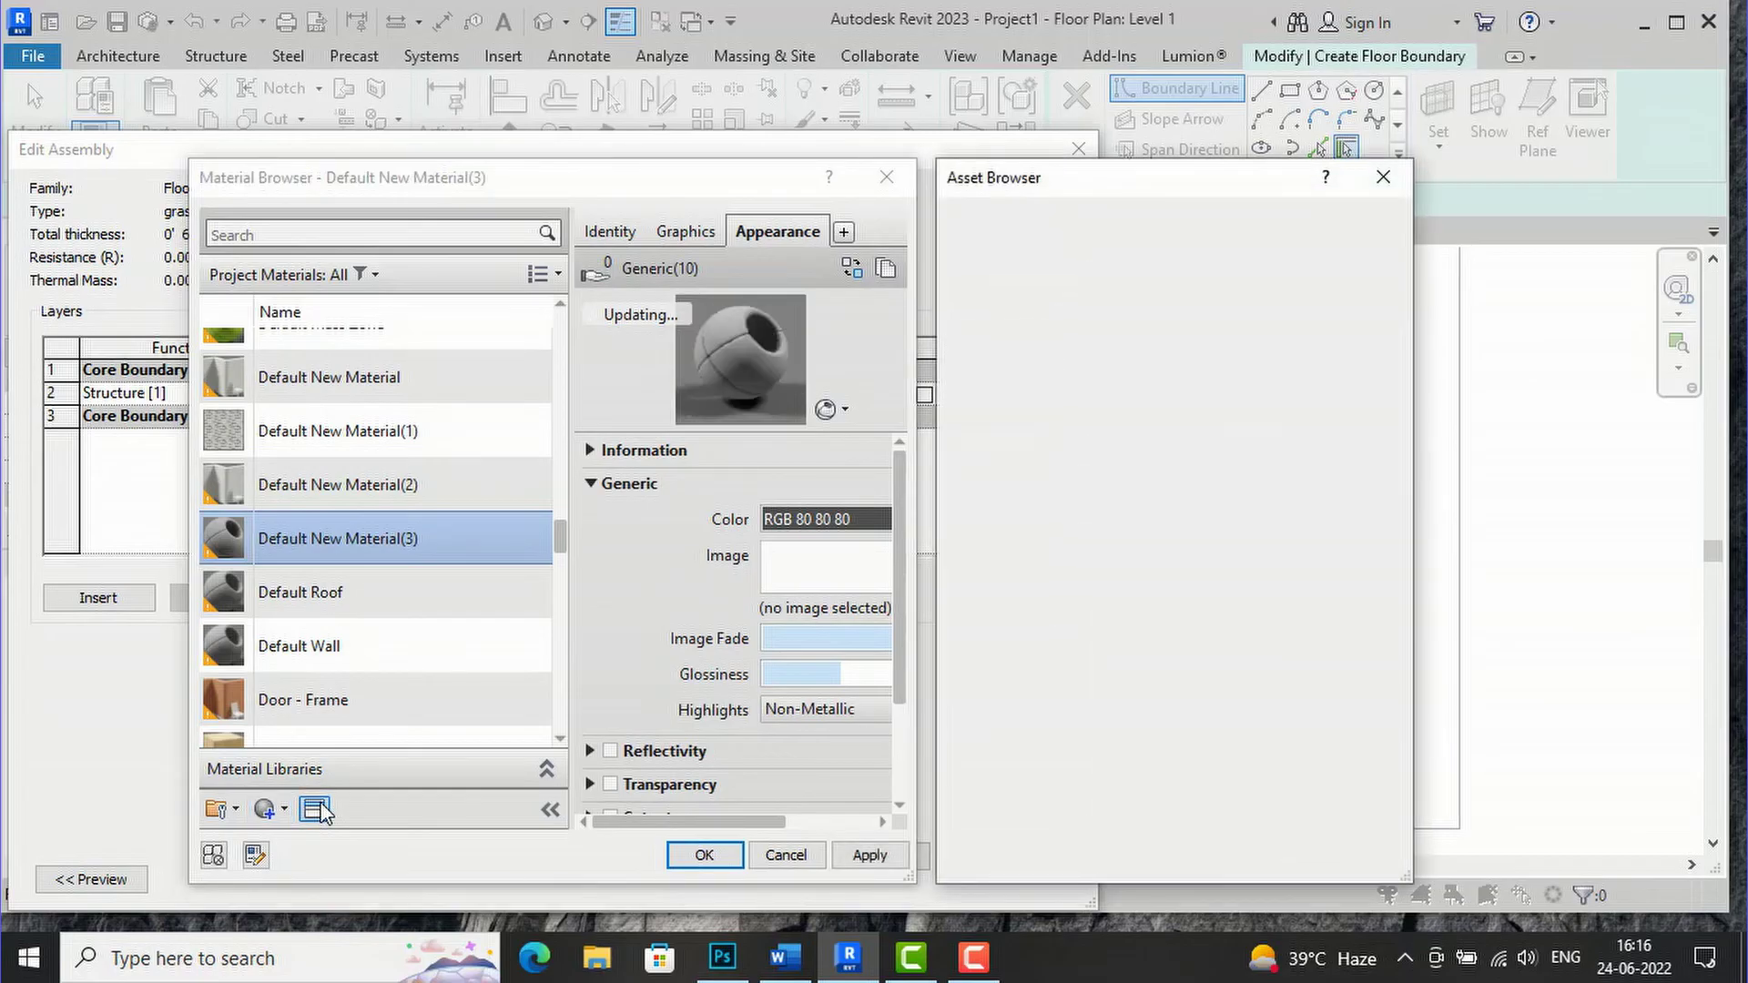
left_click(1110, 222)
type("grass")
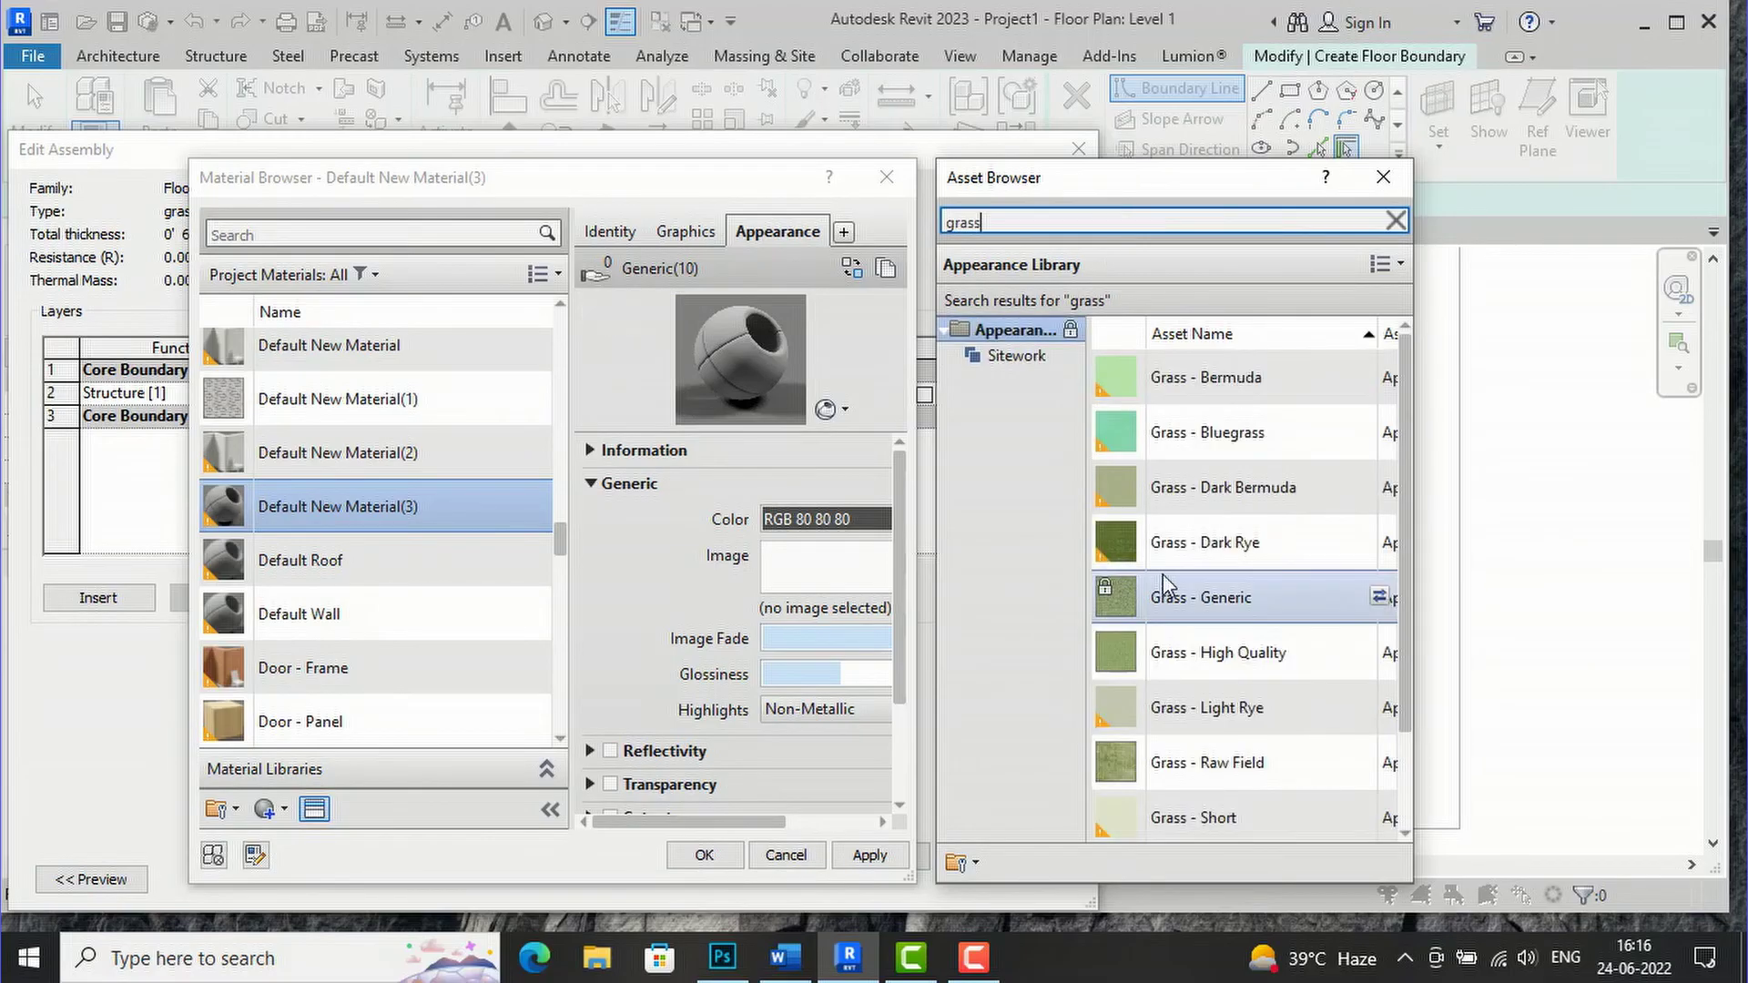
double_click(1207, 550)
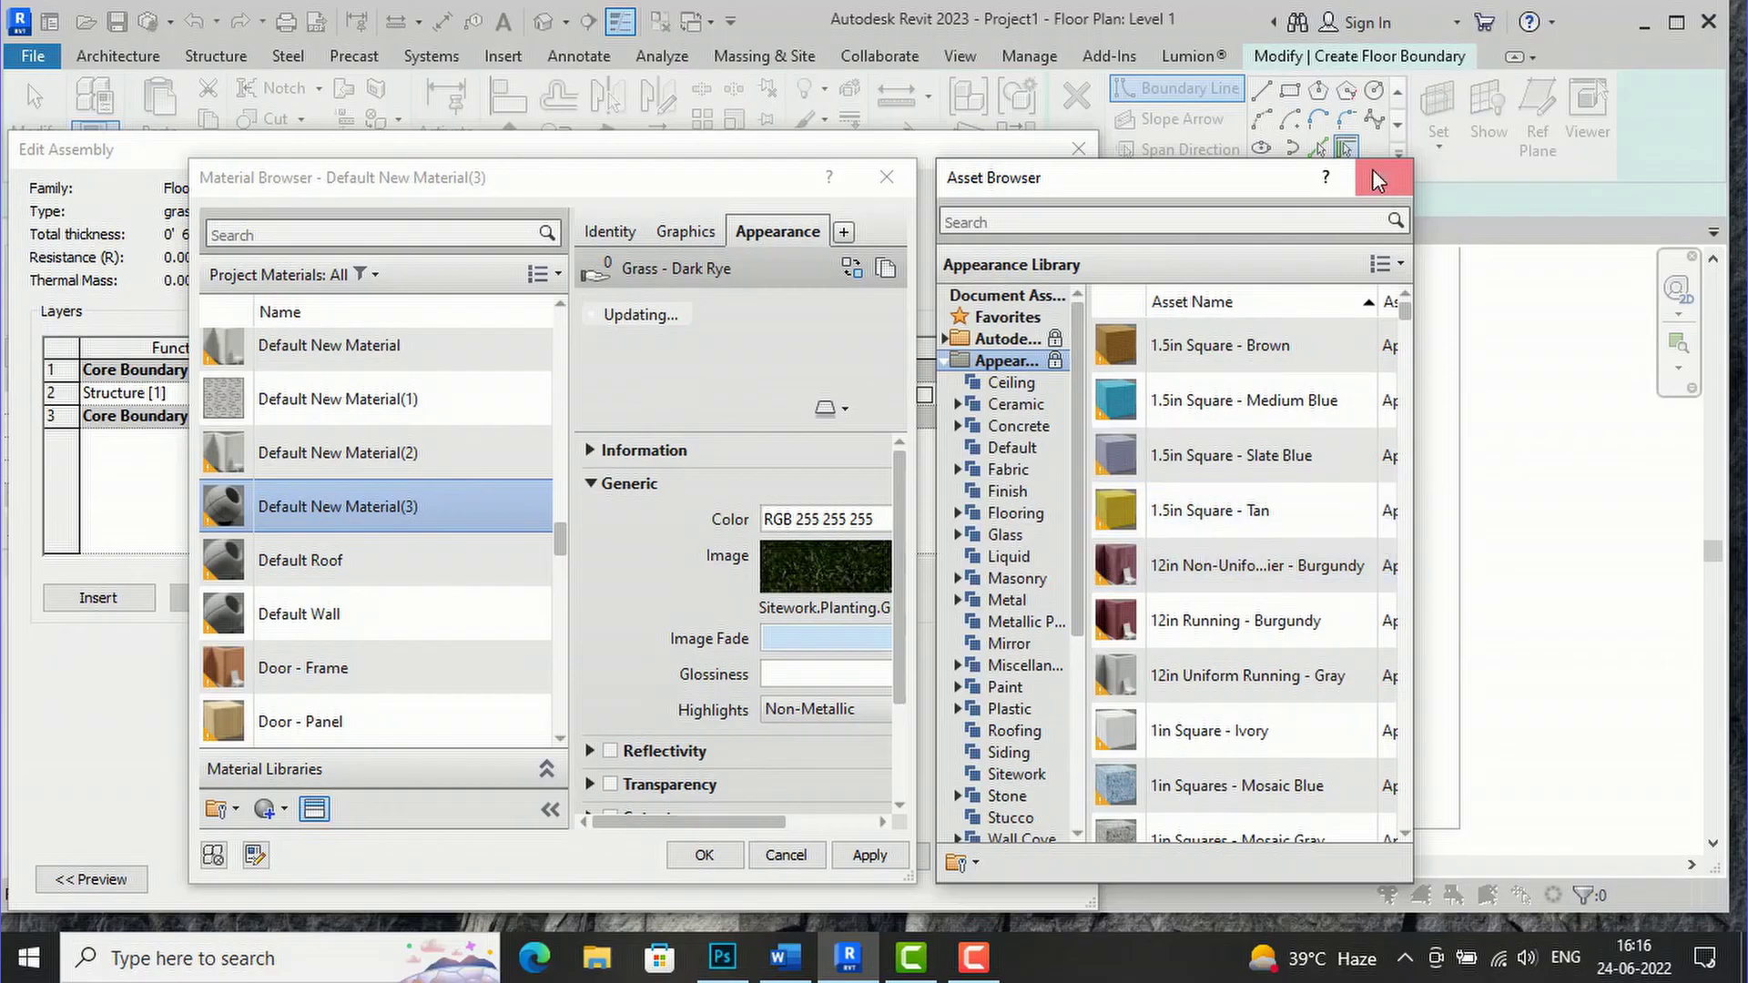
left_click(1383, 177)
left_click(871, 856)
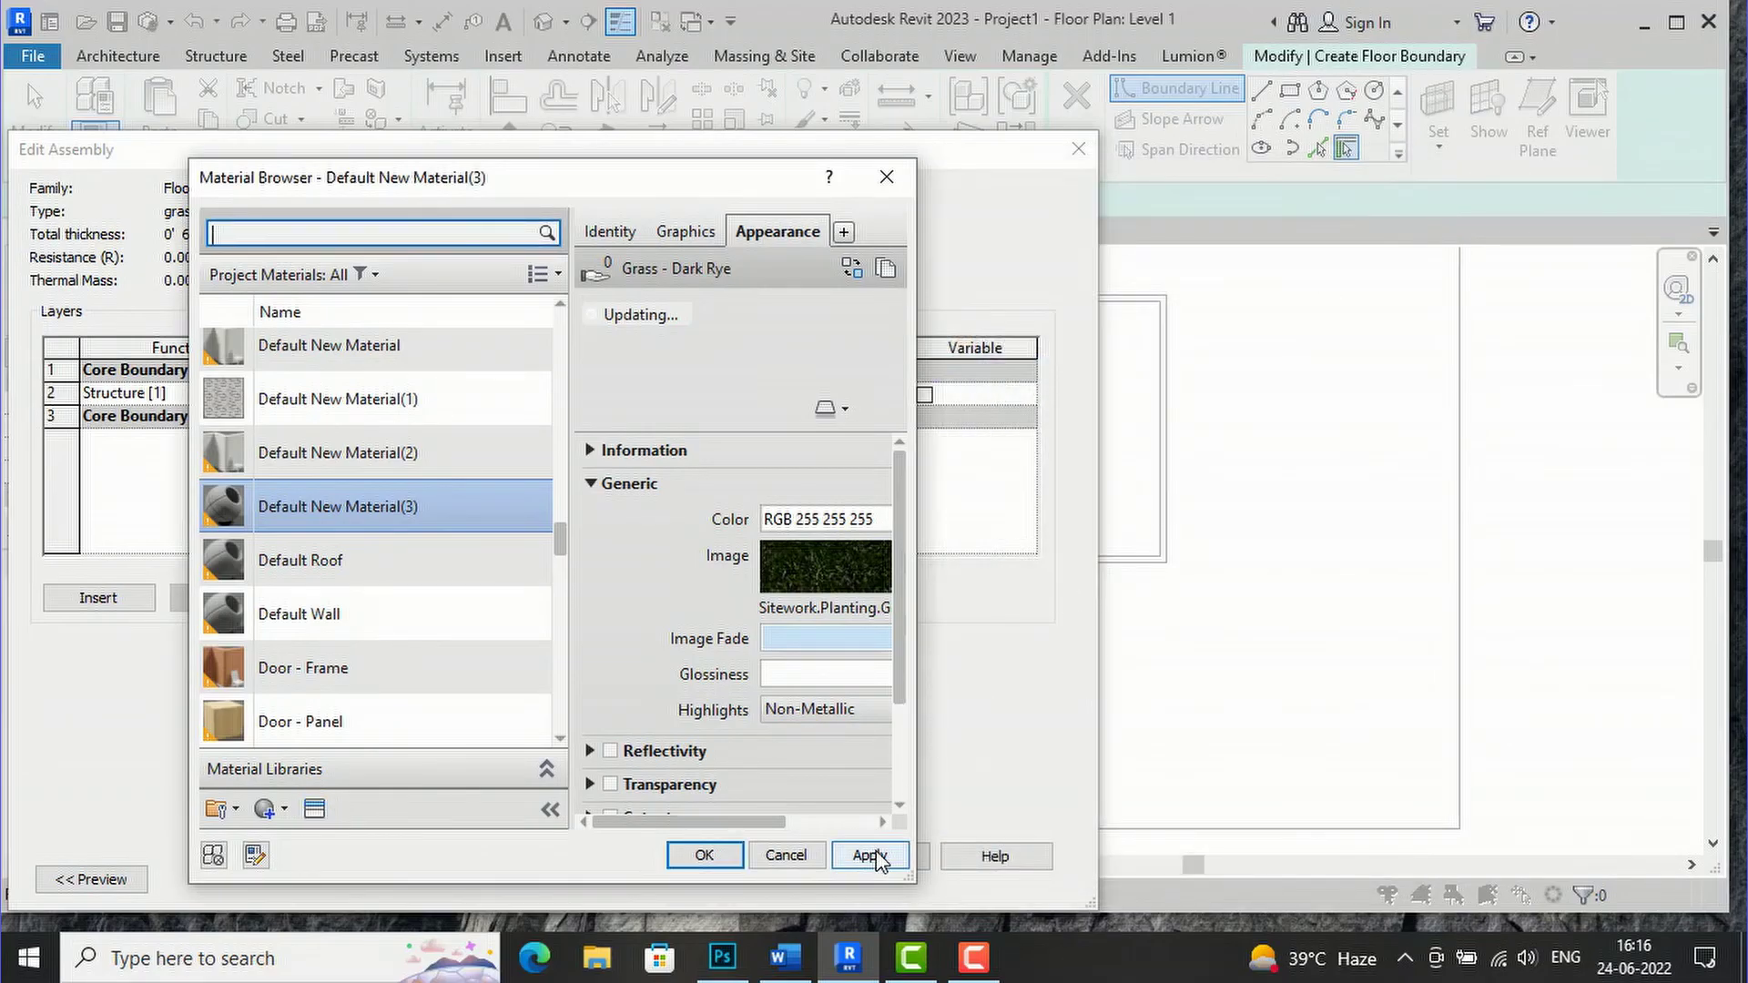
left_click(704, 855)
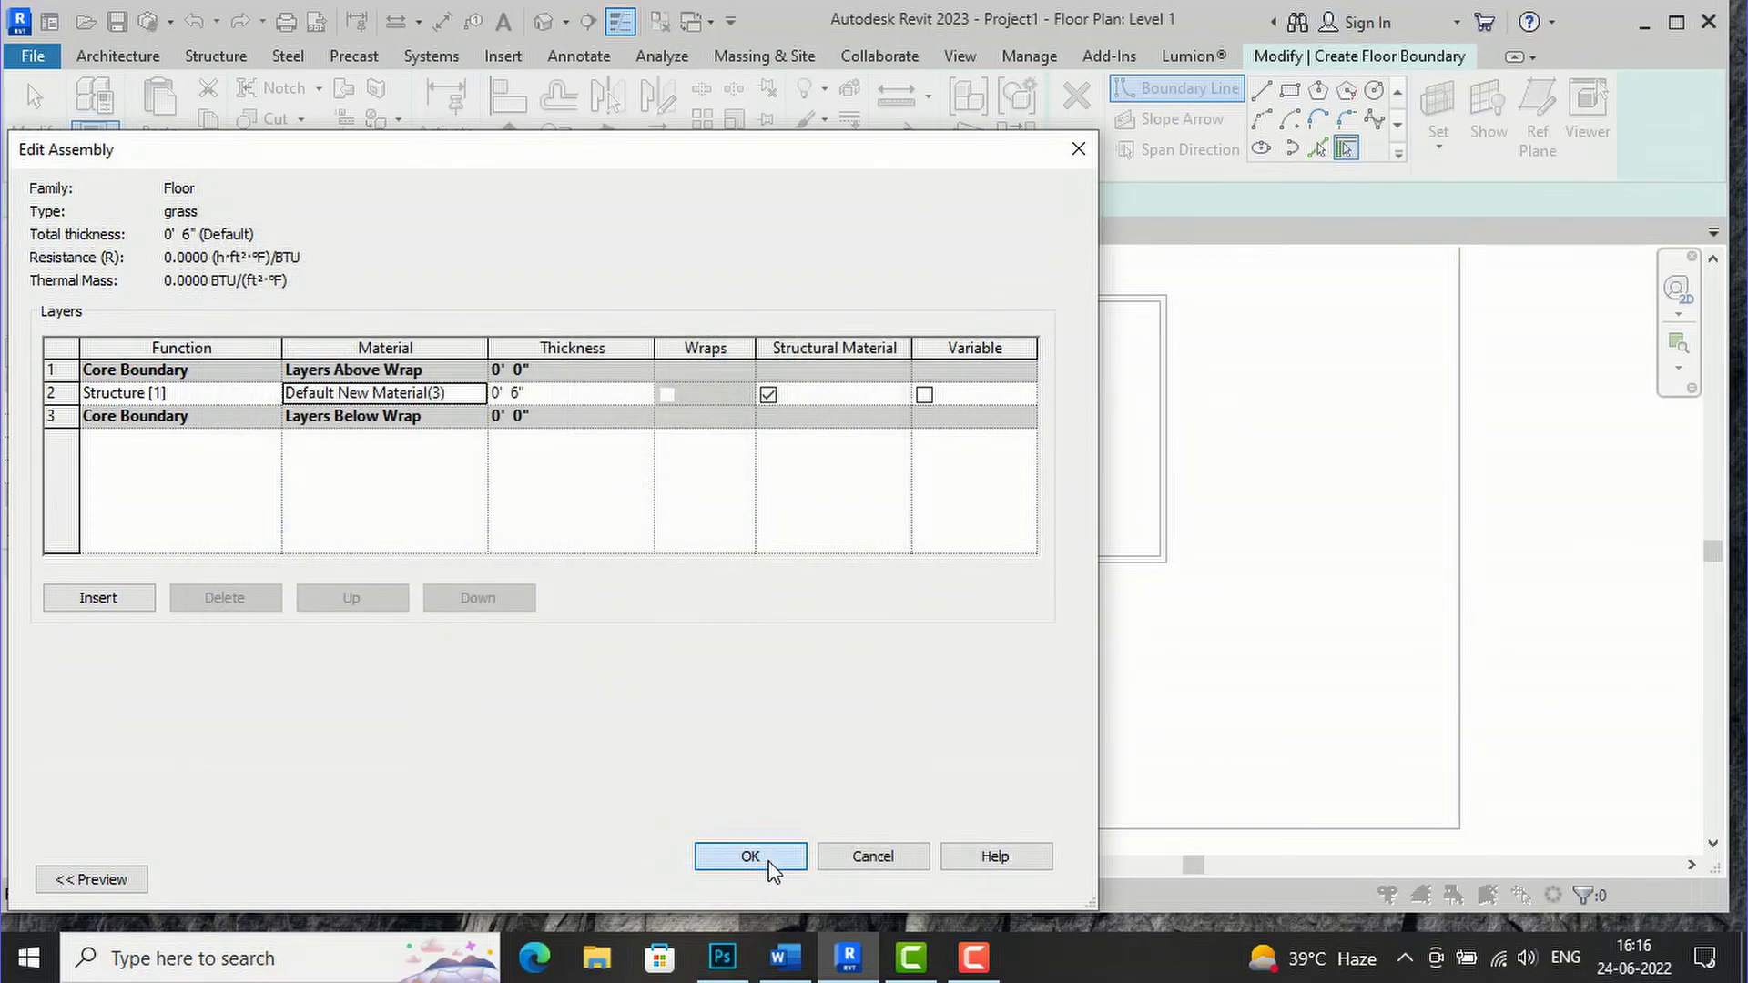
left_click(765, 860)
left_click(1023, 881)
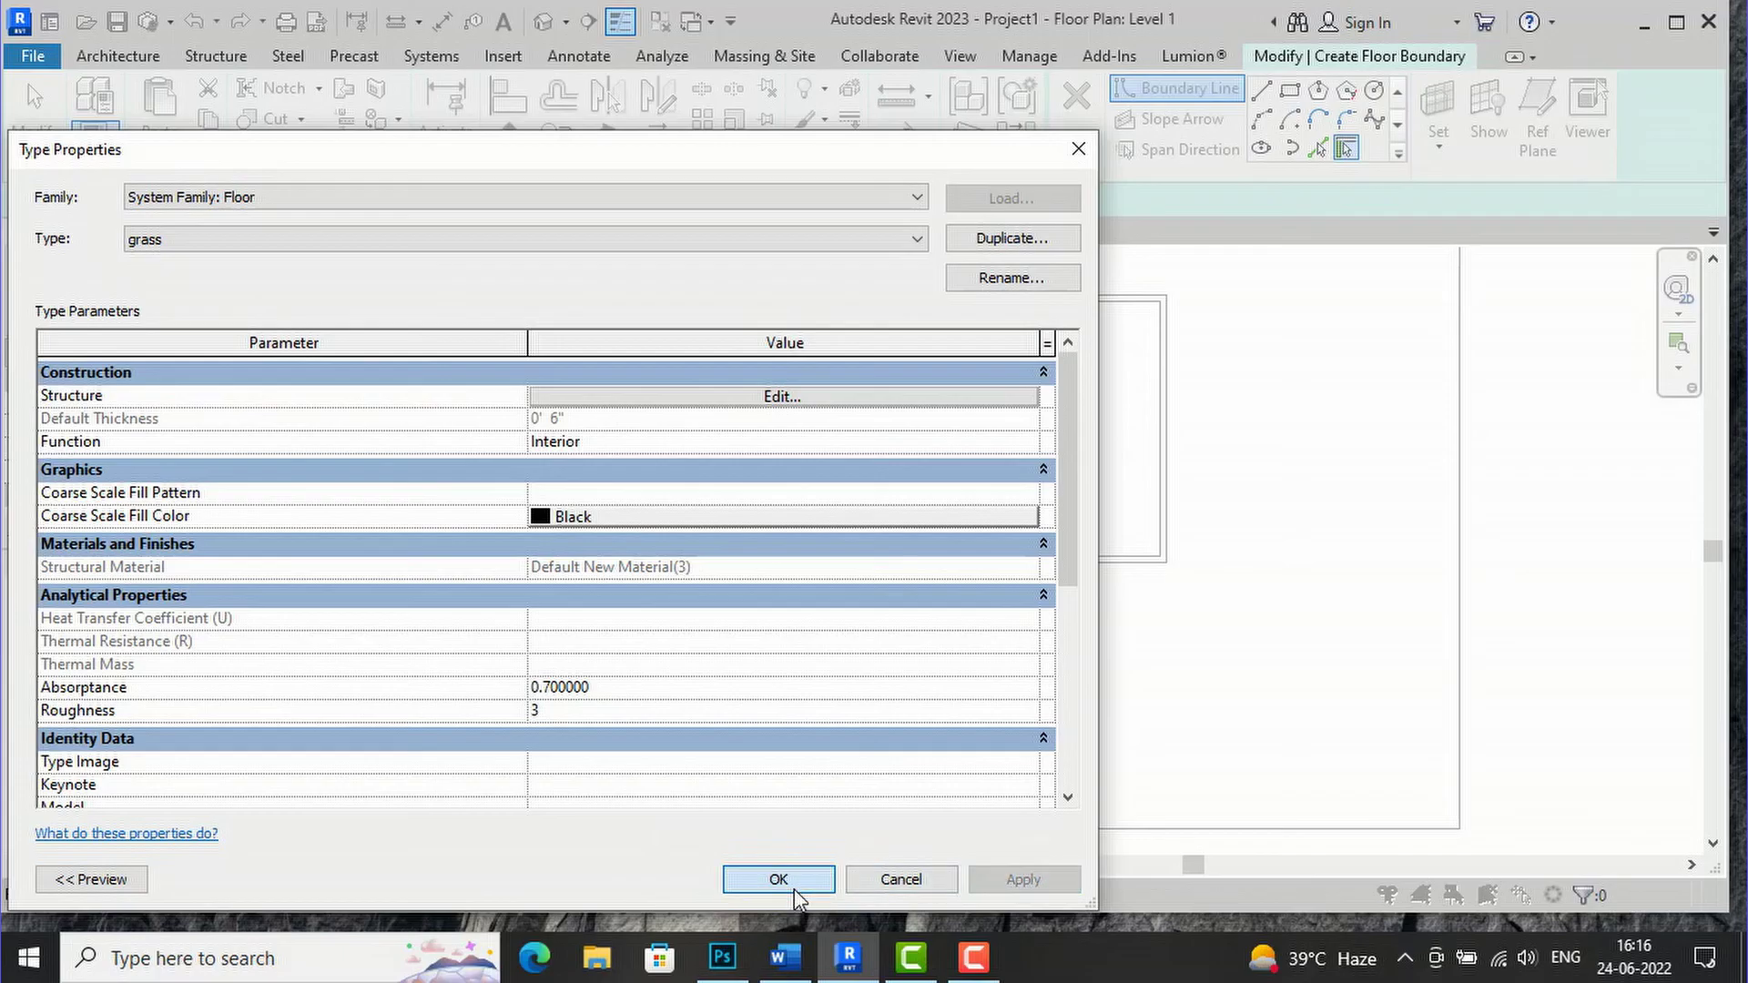
left_click(802, 887)
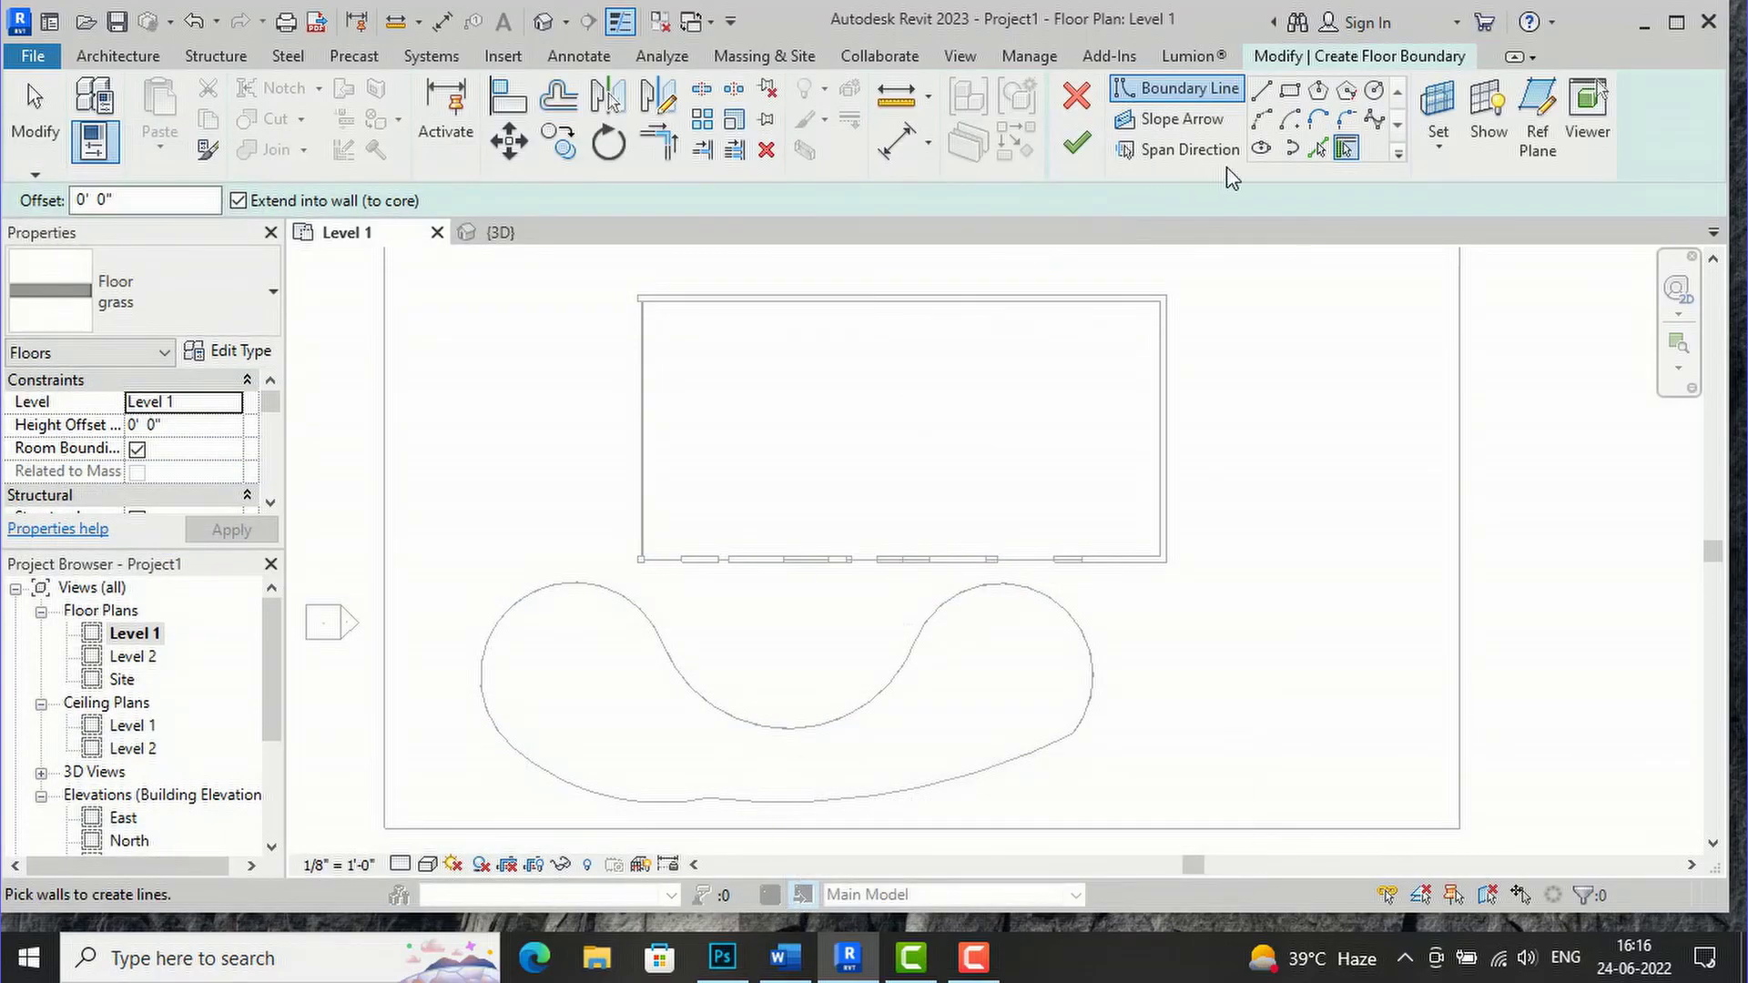
Trace the grass floor's boundary by picking all the existing curved edges of the wavy opening in the large floor
left_click(1318, 147)
left_click(592, 592)
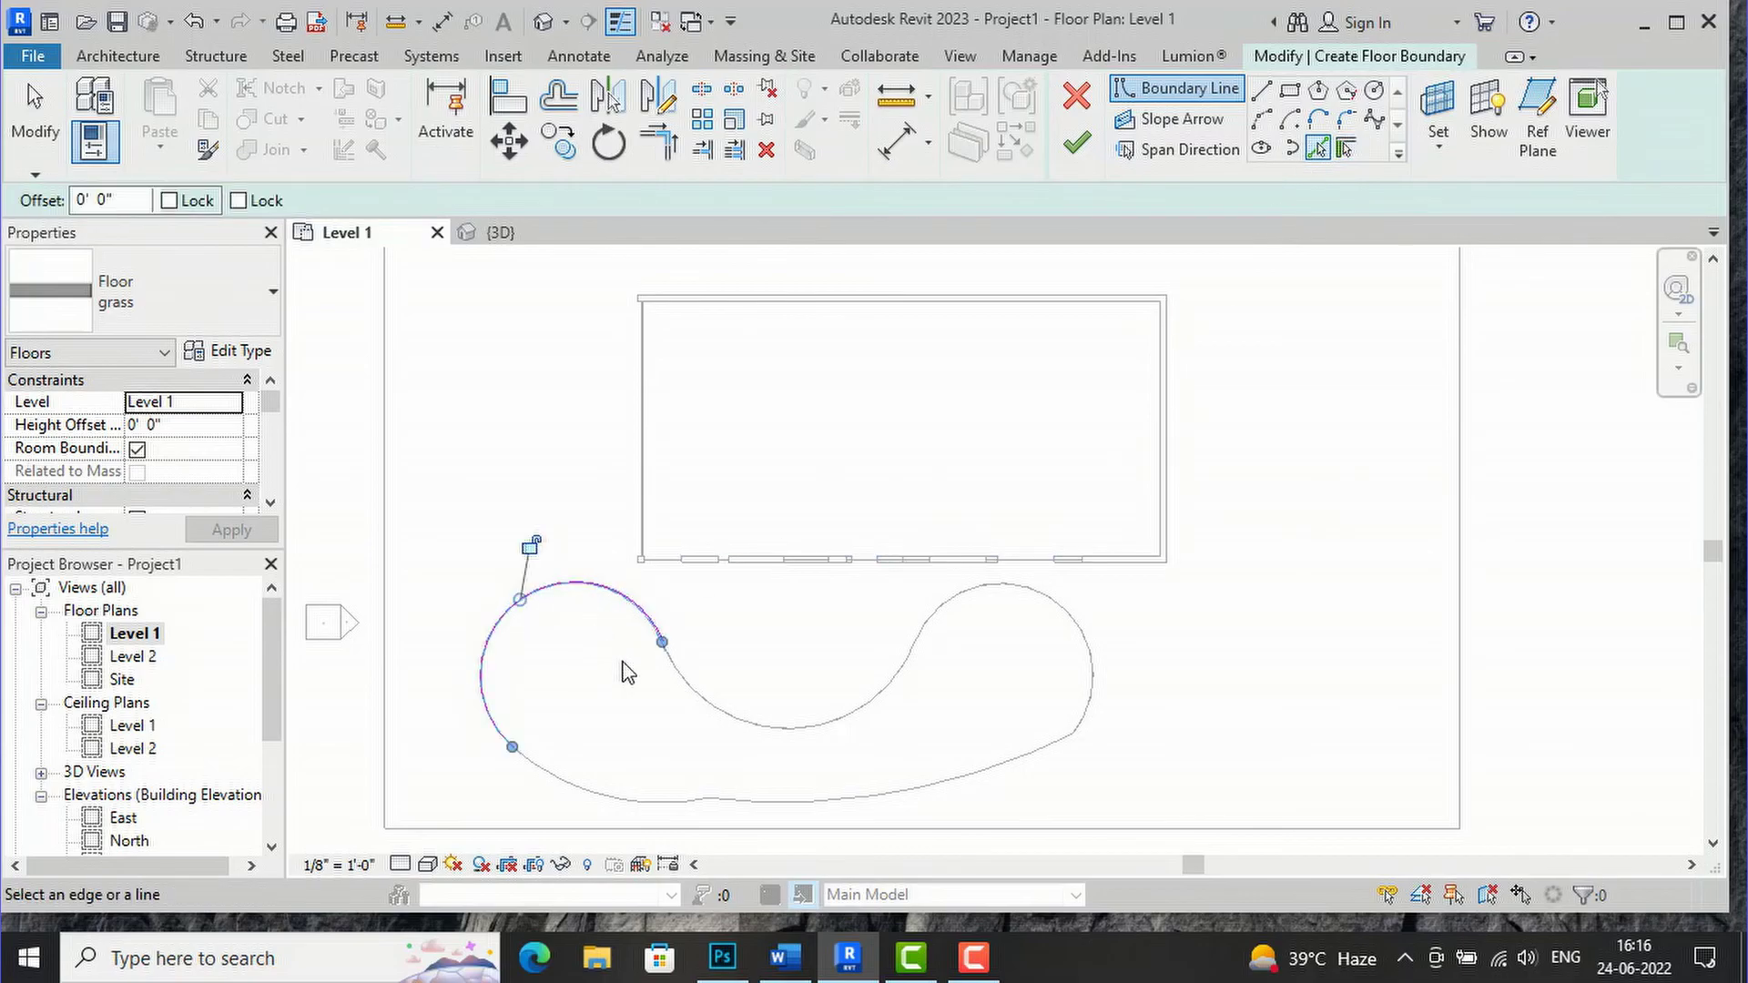
left_click(689, 695)
left_click(968, 594)
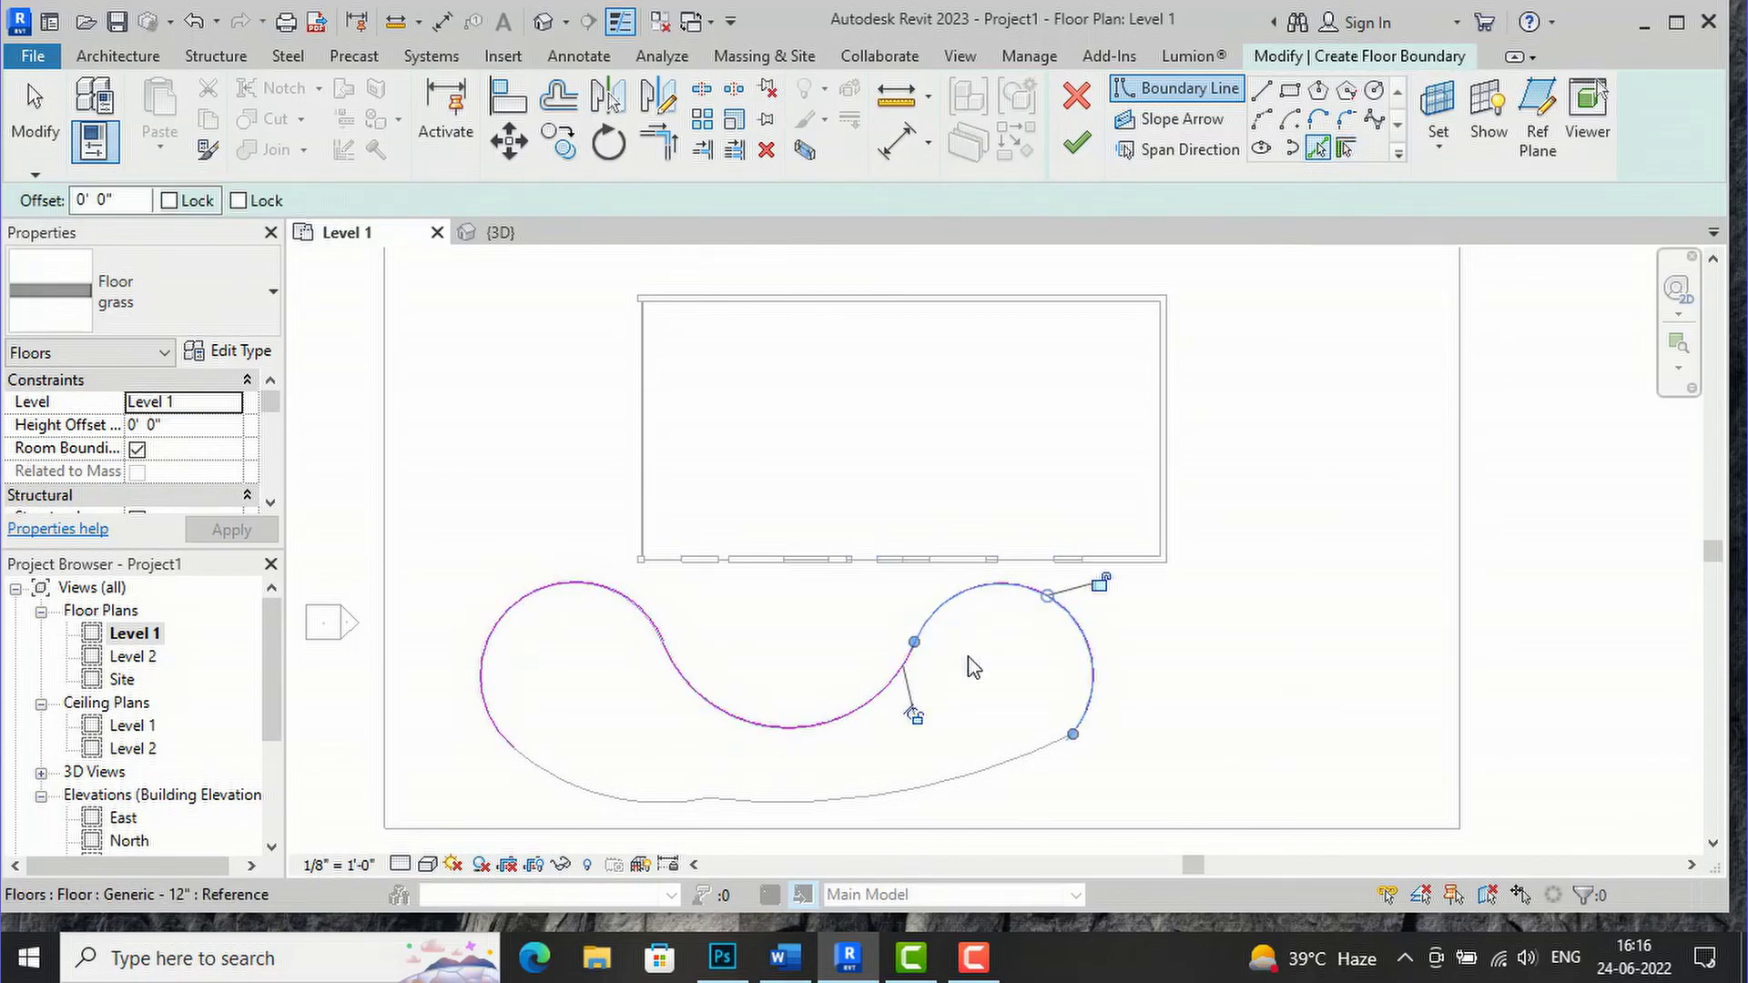
left_click(801, 803)
left_click(673, 805)
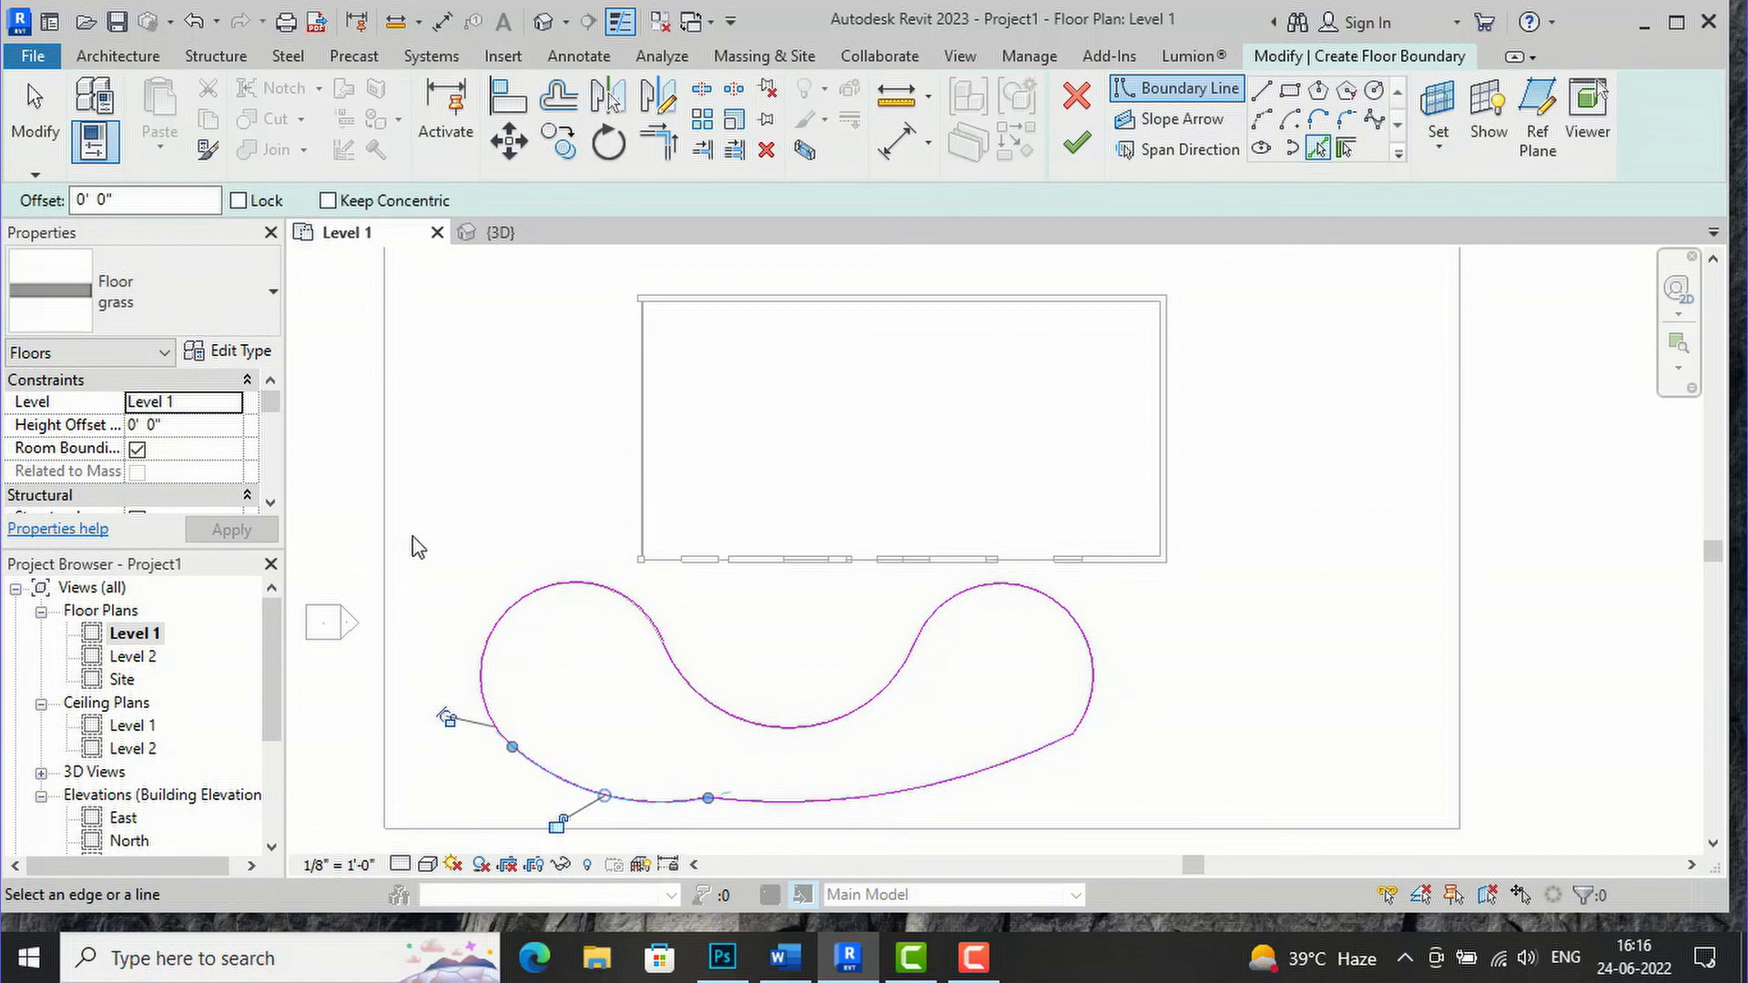
Set the grass floor's height offset from Level 1 to 6" and finish the floor
left_click(219, 431)
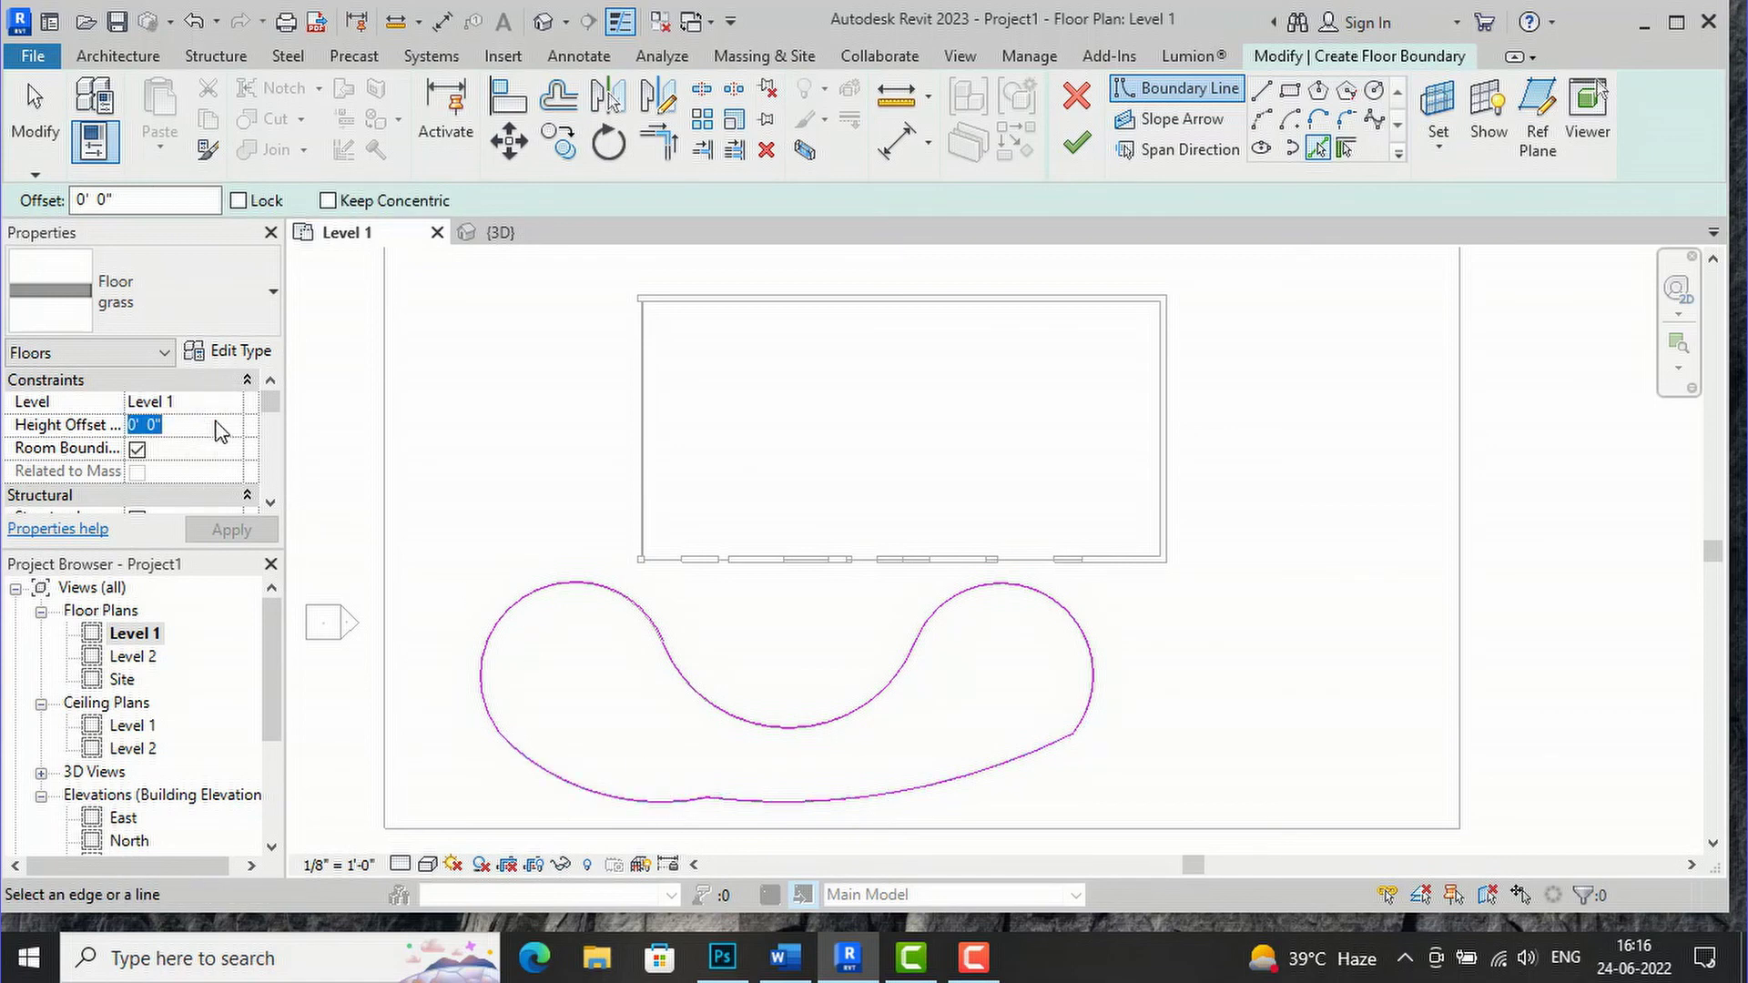
type("6\"")
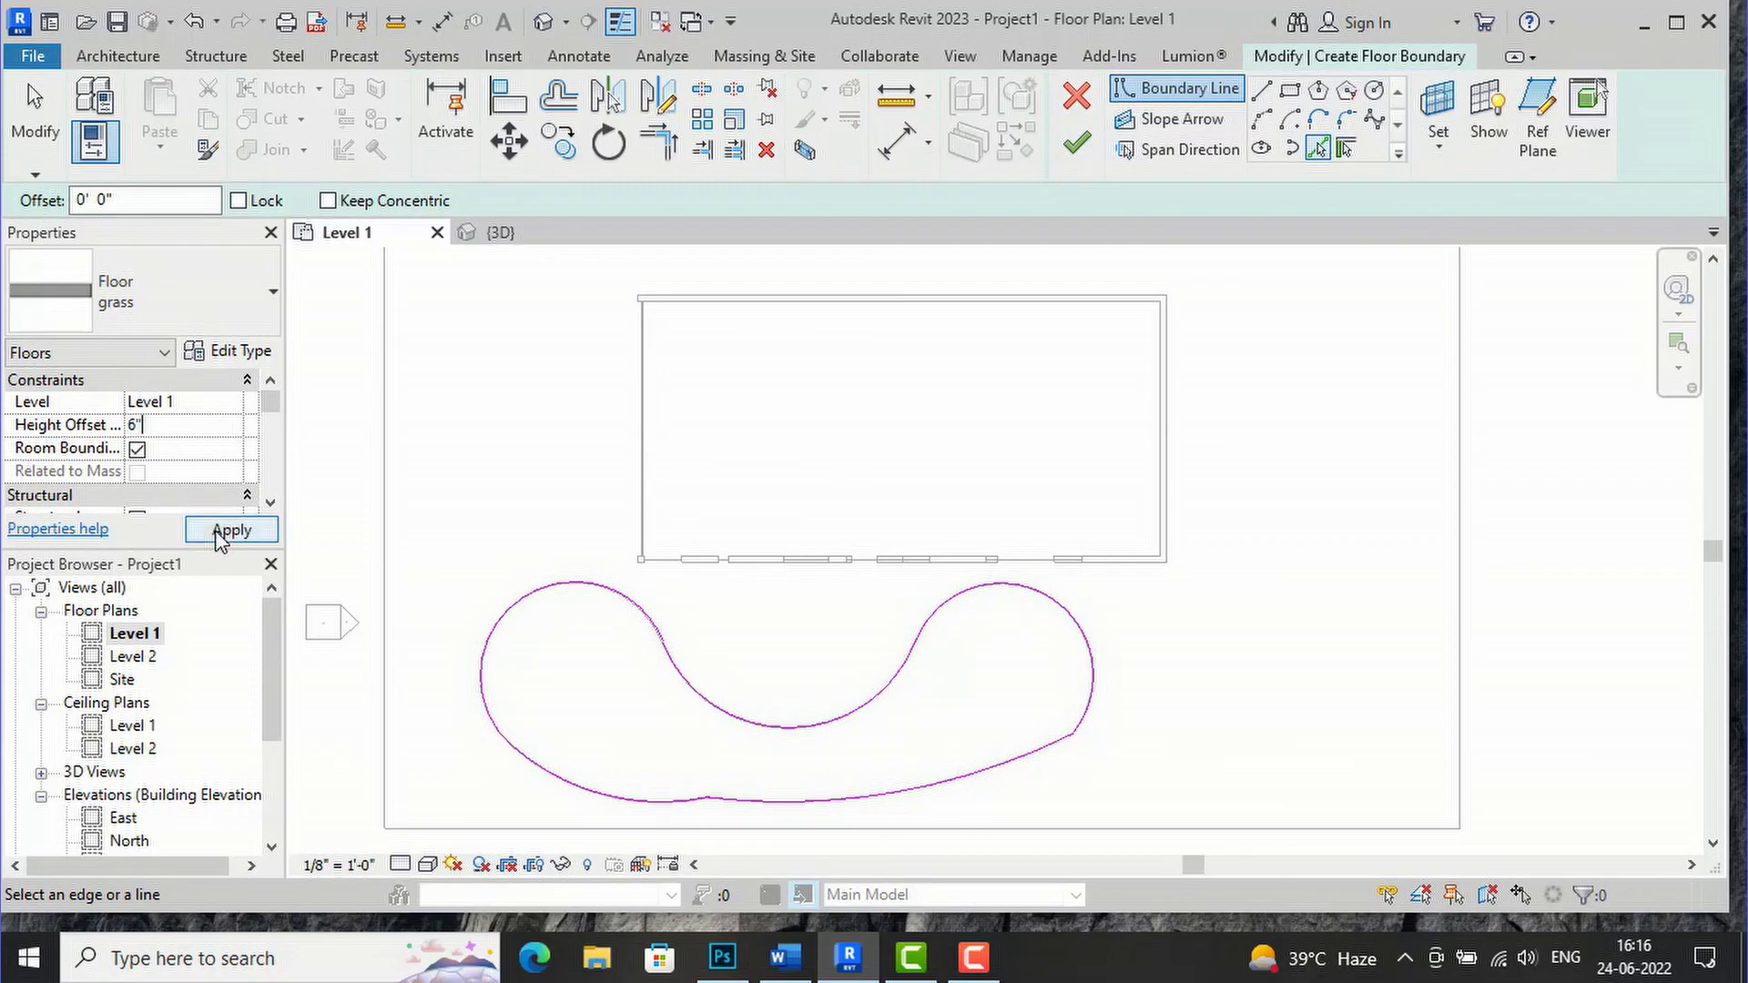
left_click(231, 530)
left_click(1078, 156)
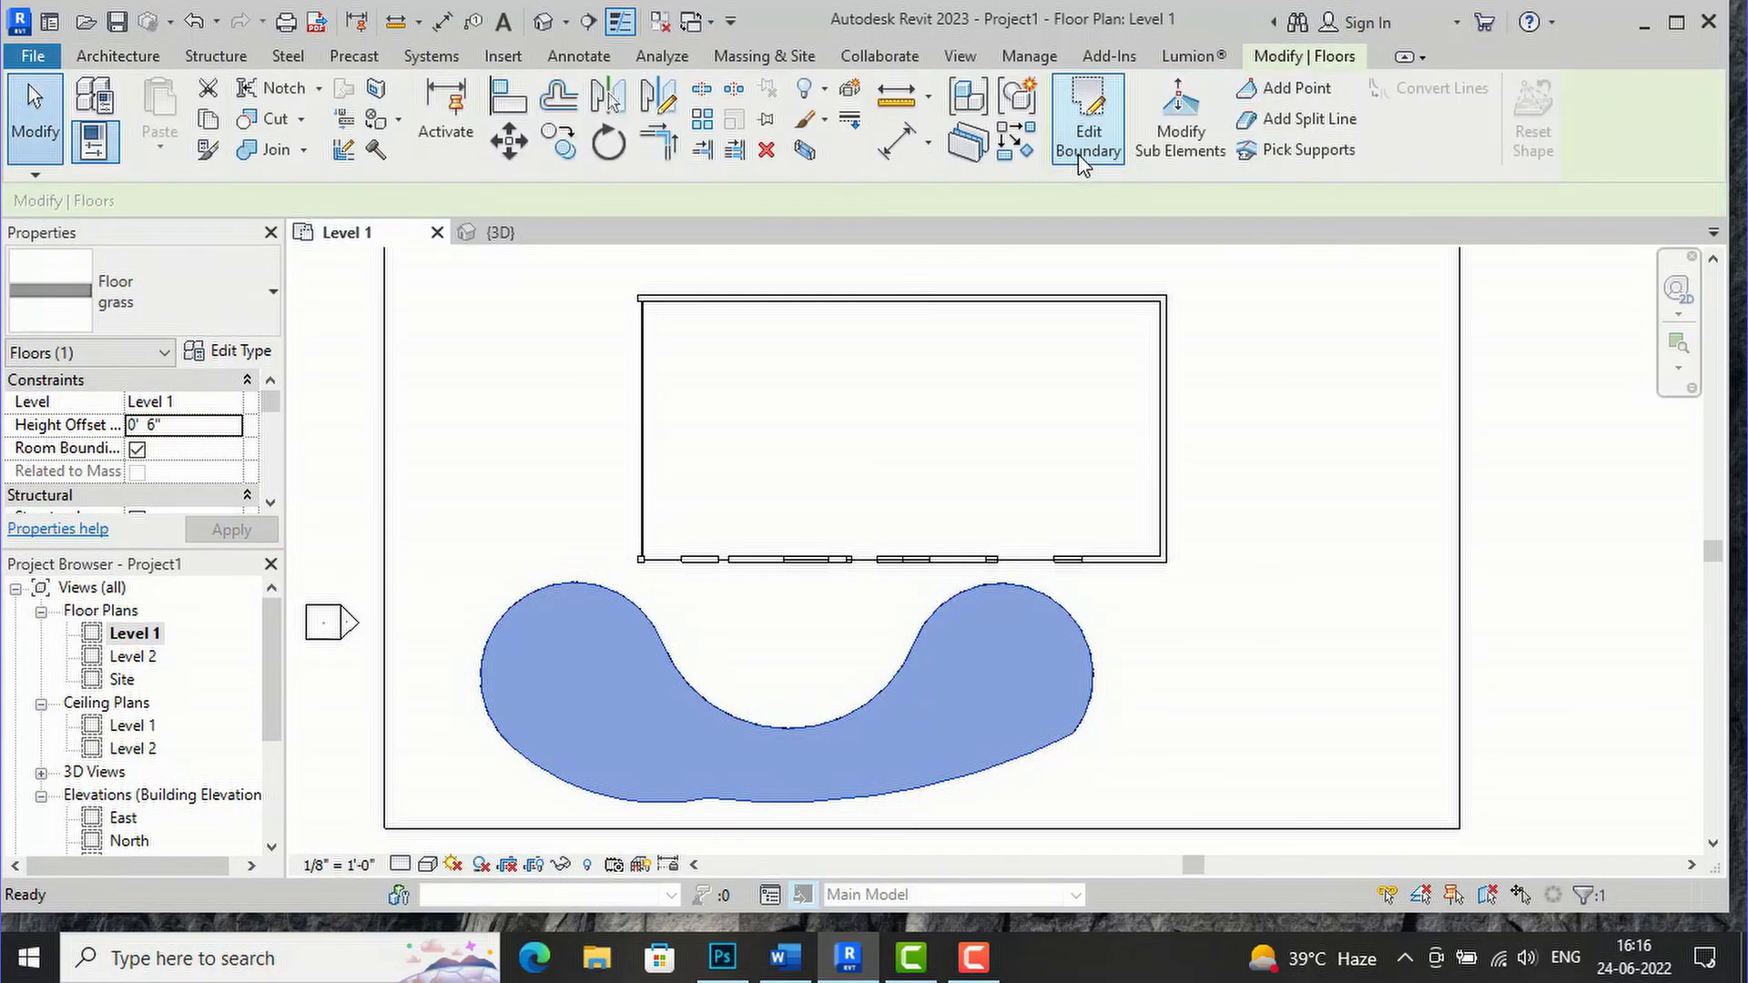
Examine the grass floor in the 3D view together with the building's decorative front wall and the surrounding floor
left_click(544, 21)
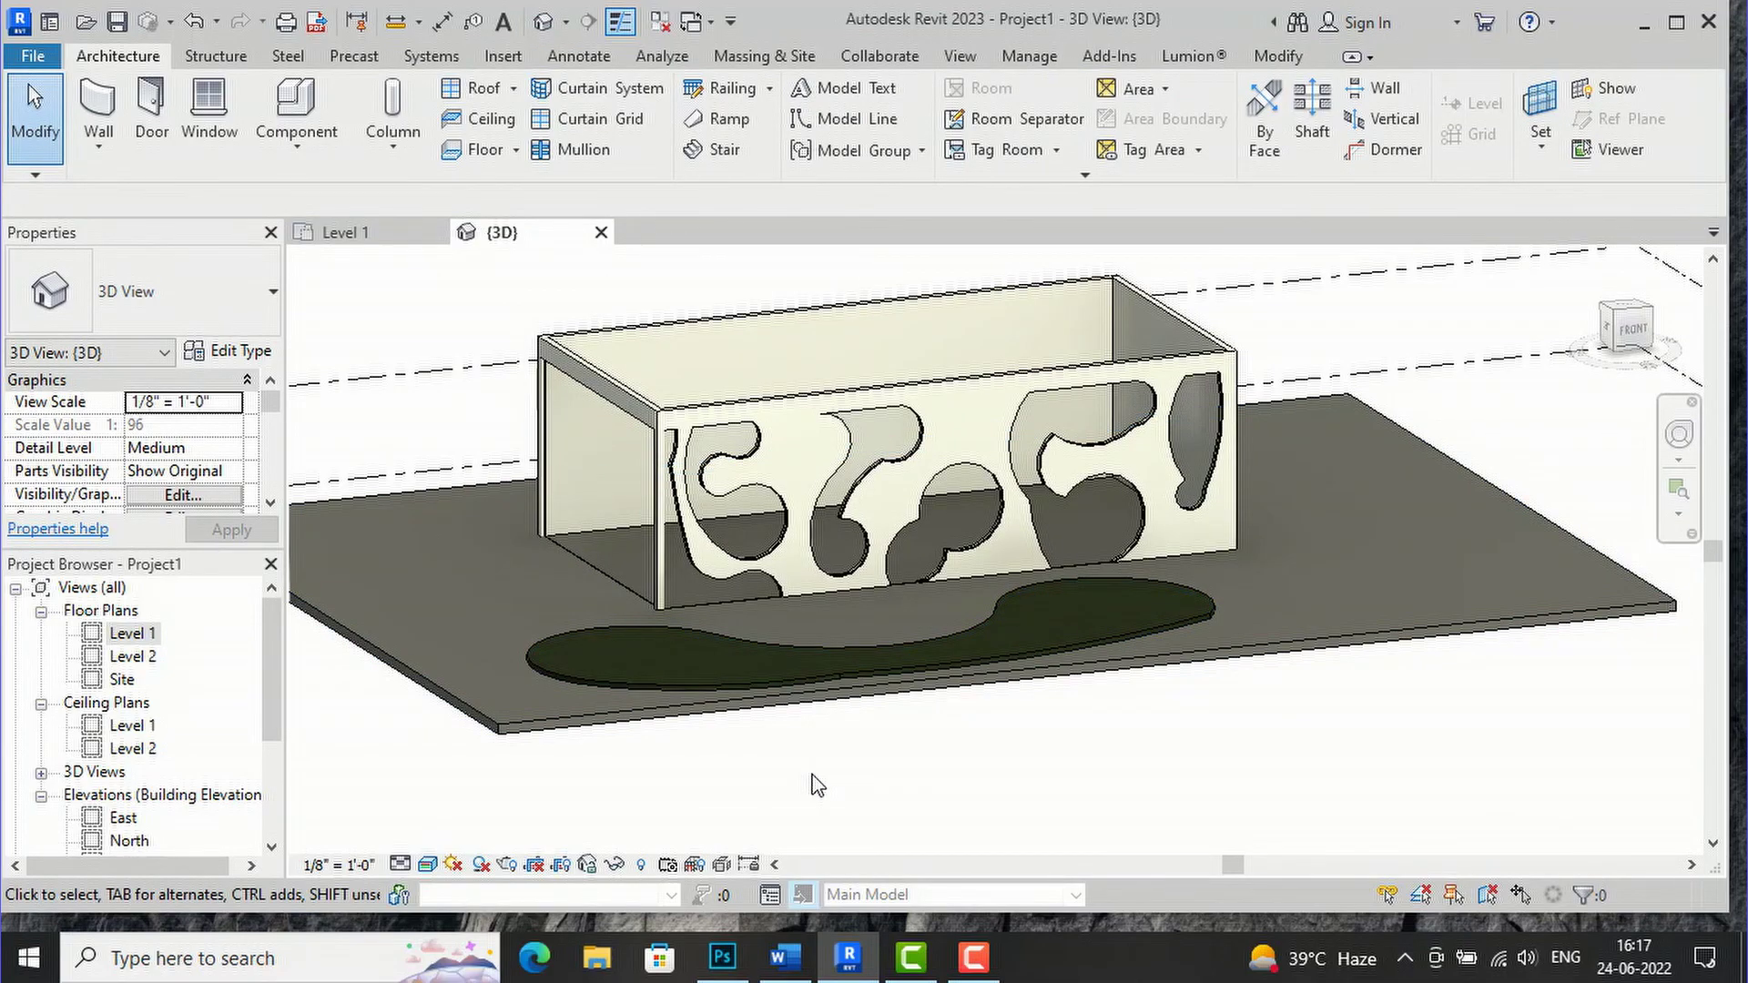
scroll(817, 785, "down", 2)
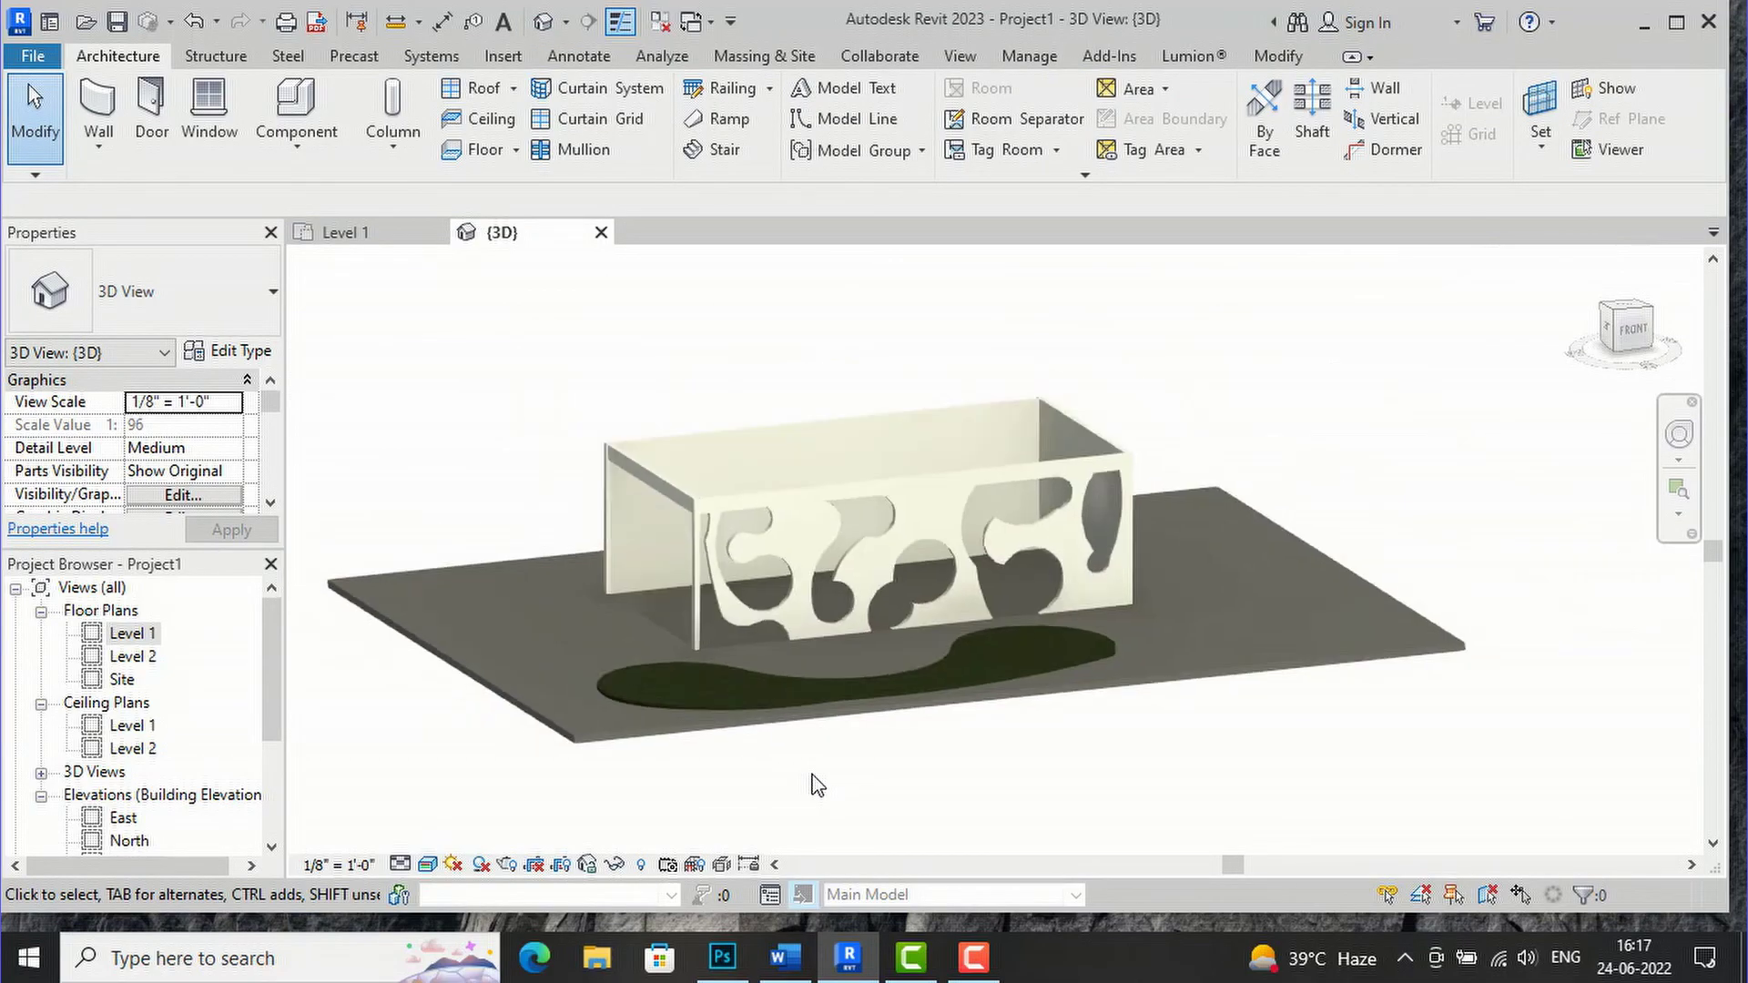
left_click(1636, 344)
mouse_move(1691, 329)
middle_mouse_down("shift")
mouse_move(1700, 360)
mouse_move(1275, 363)
mouse_move(1629, 369)
middle_mouse_up("shift")
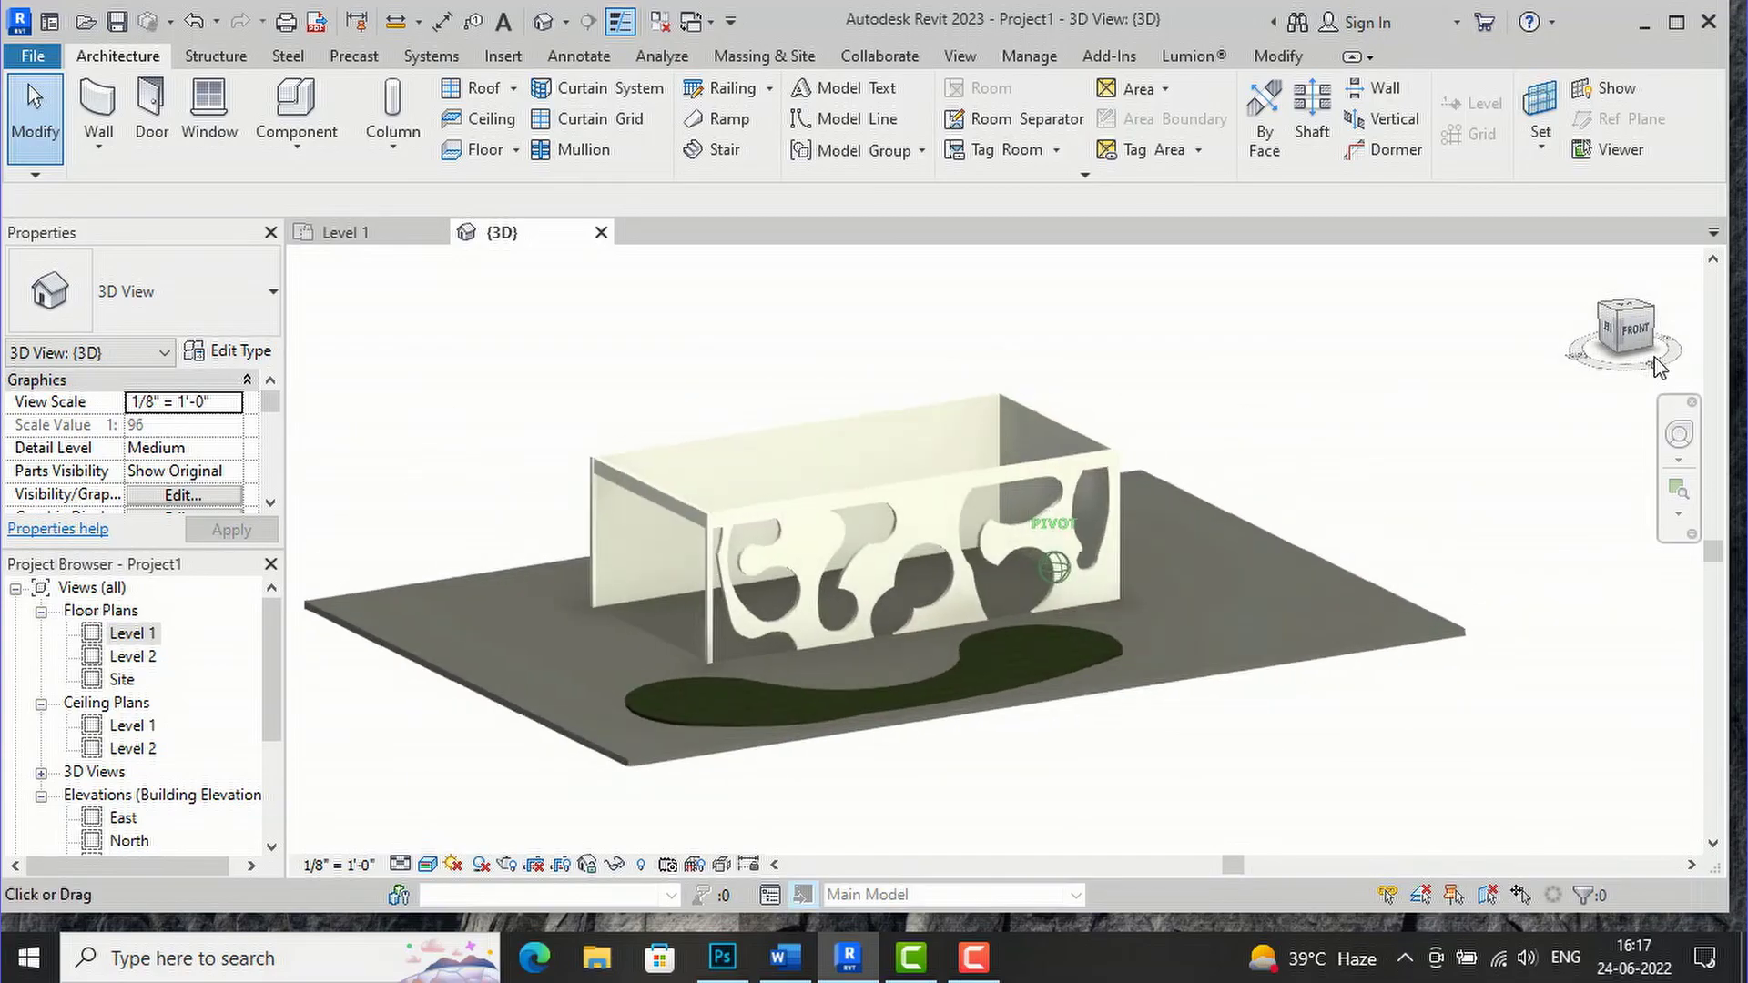
scroll(1441, 596, "up", 3)
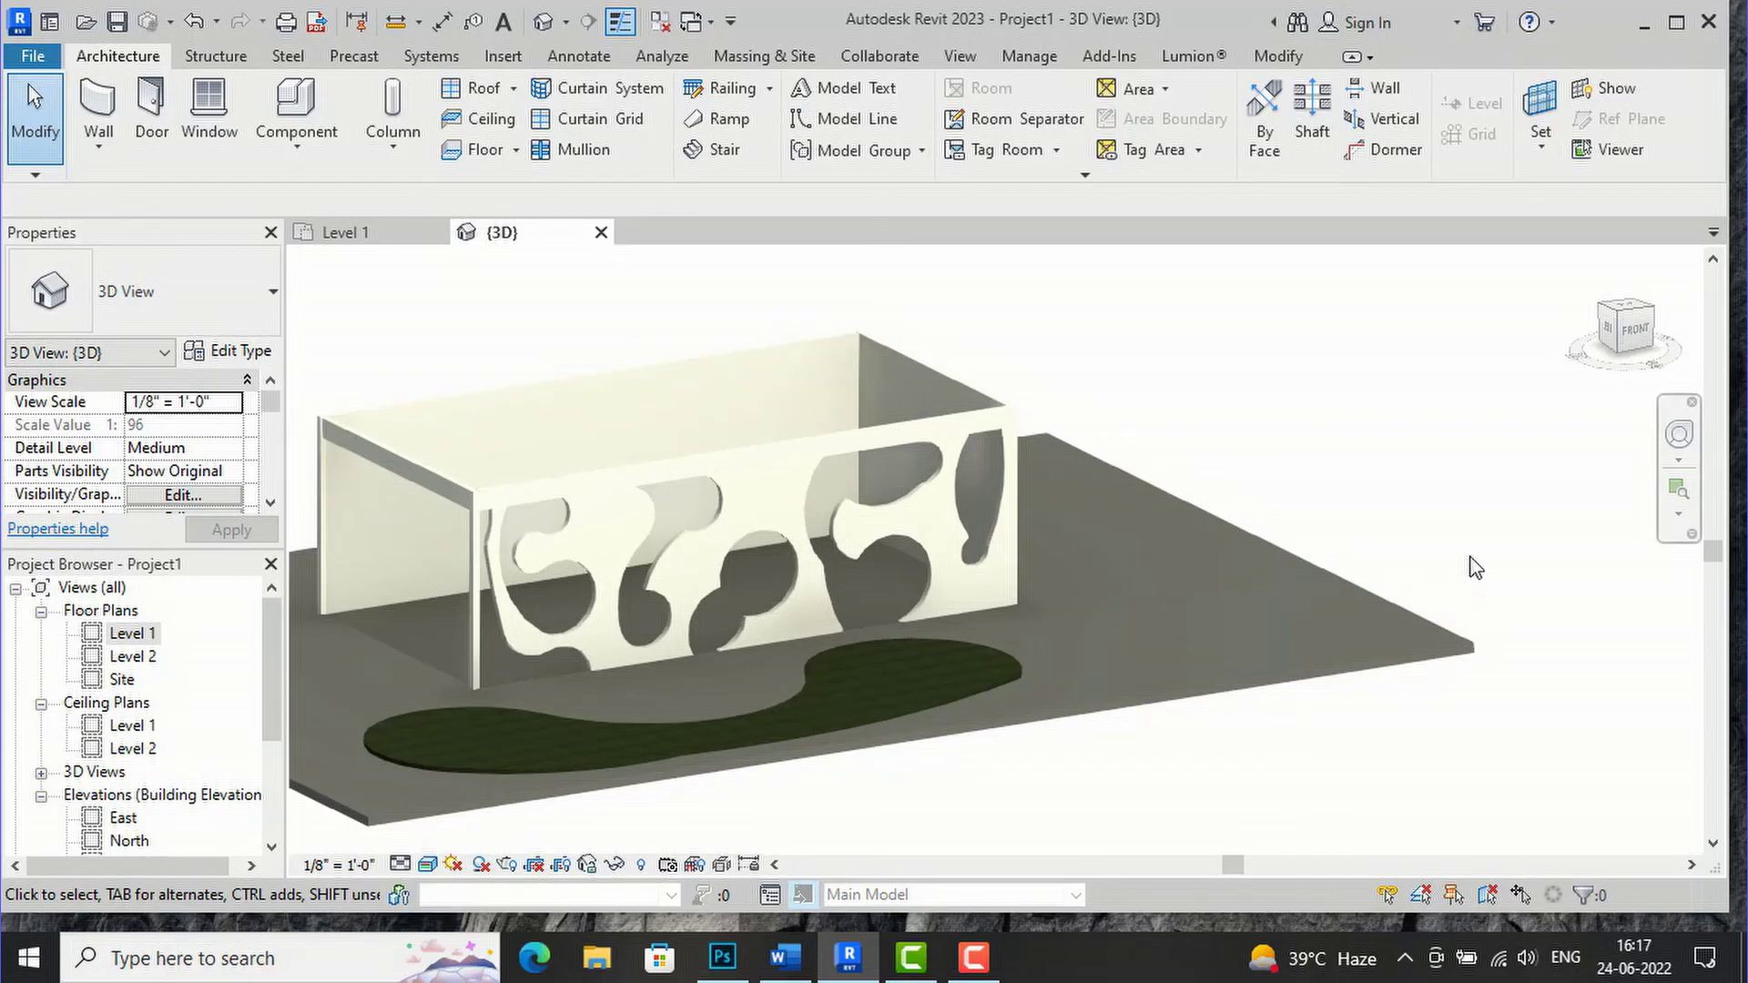
scroll(1475, 568, "down", 1)
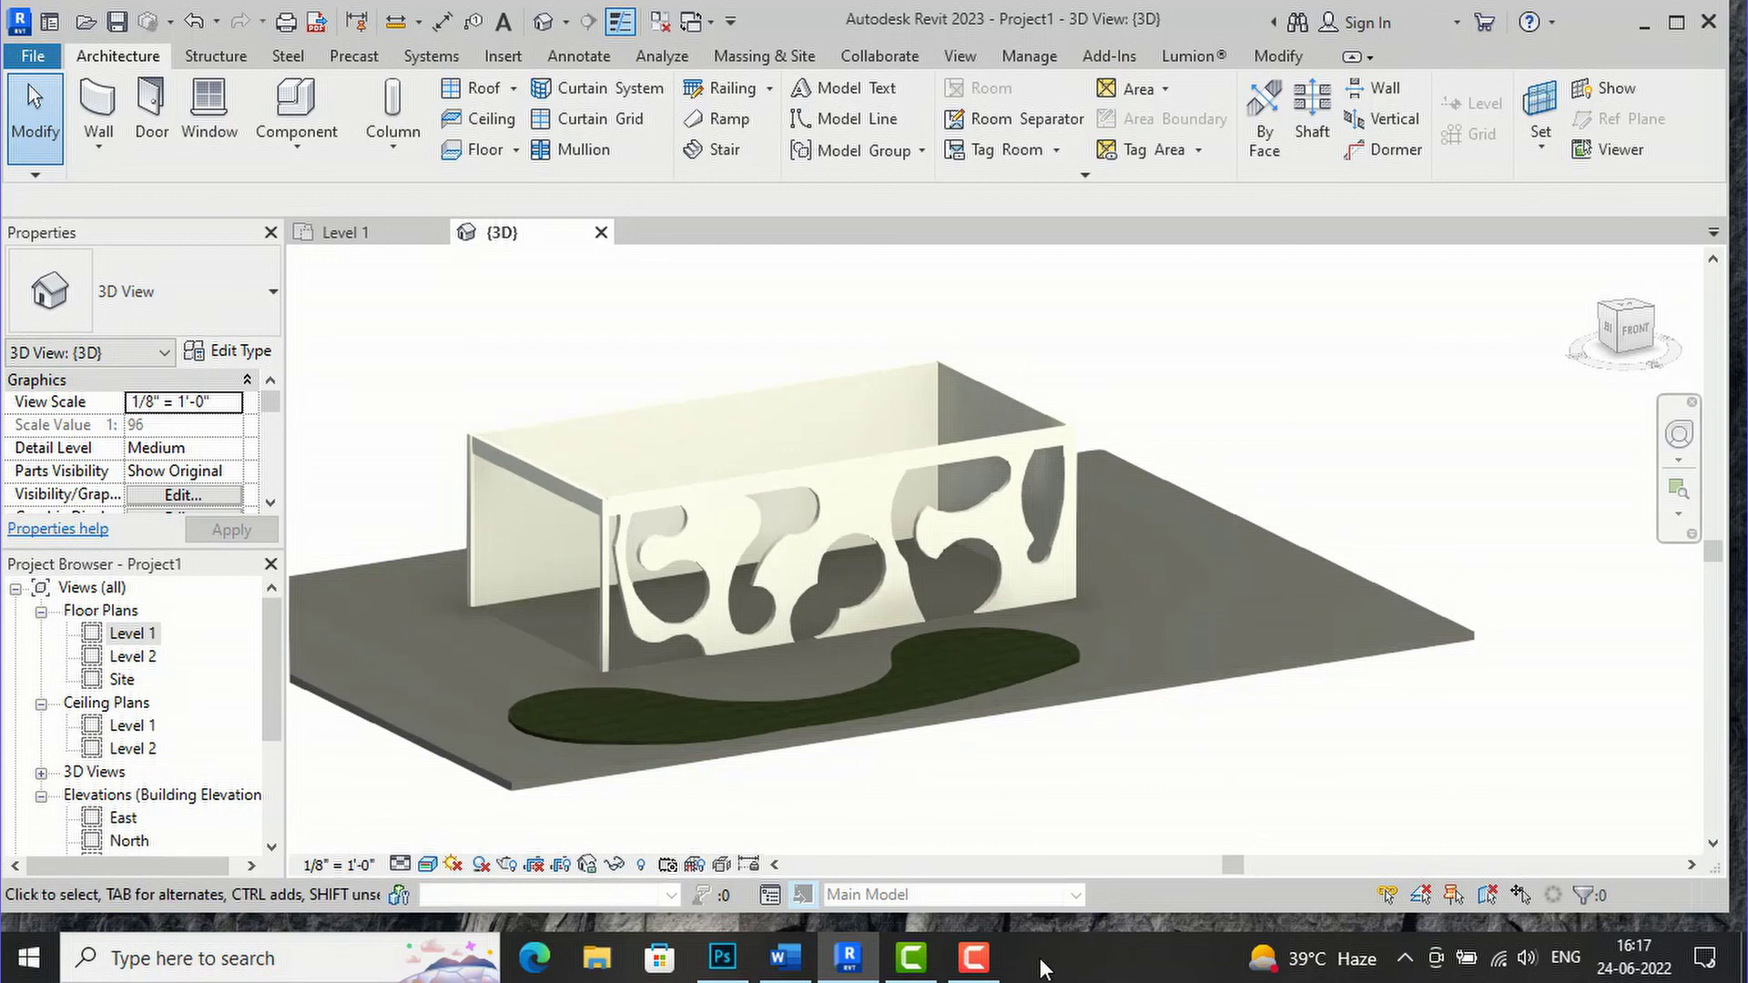
left_click(973, 958)
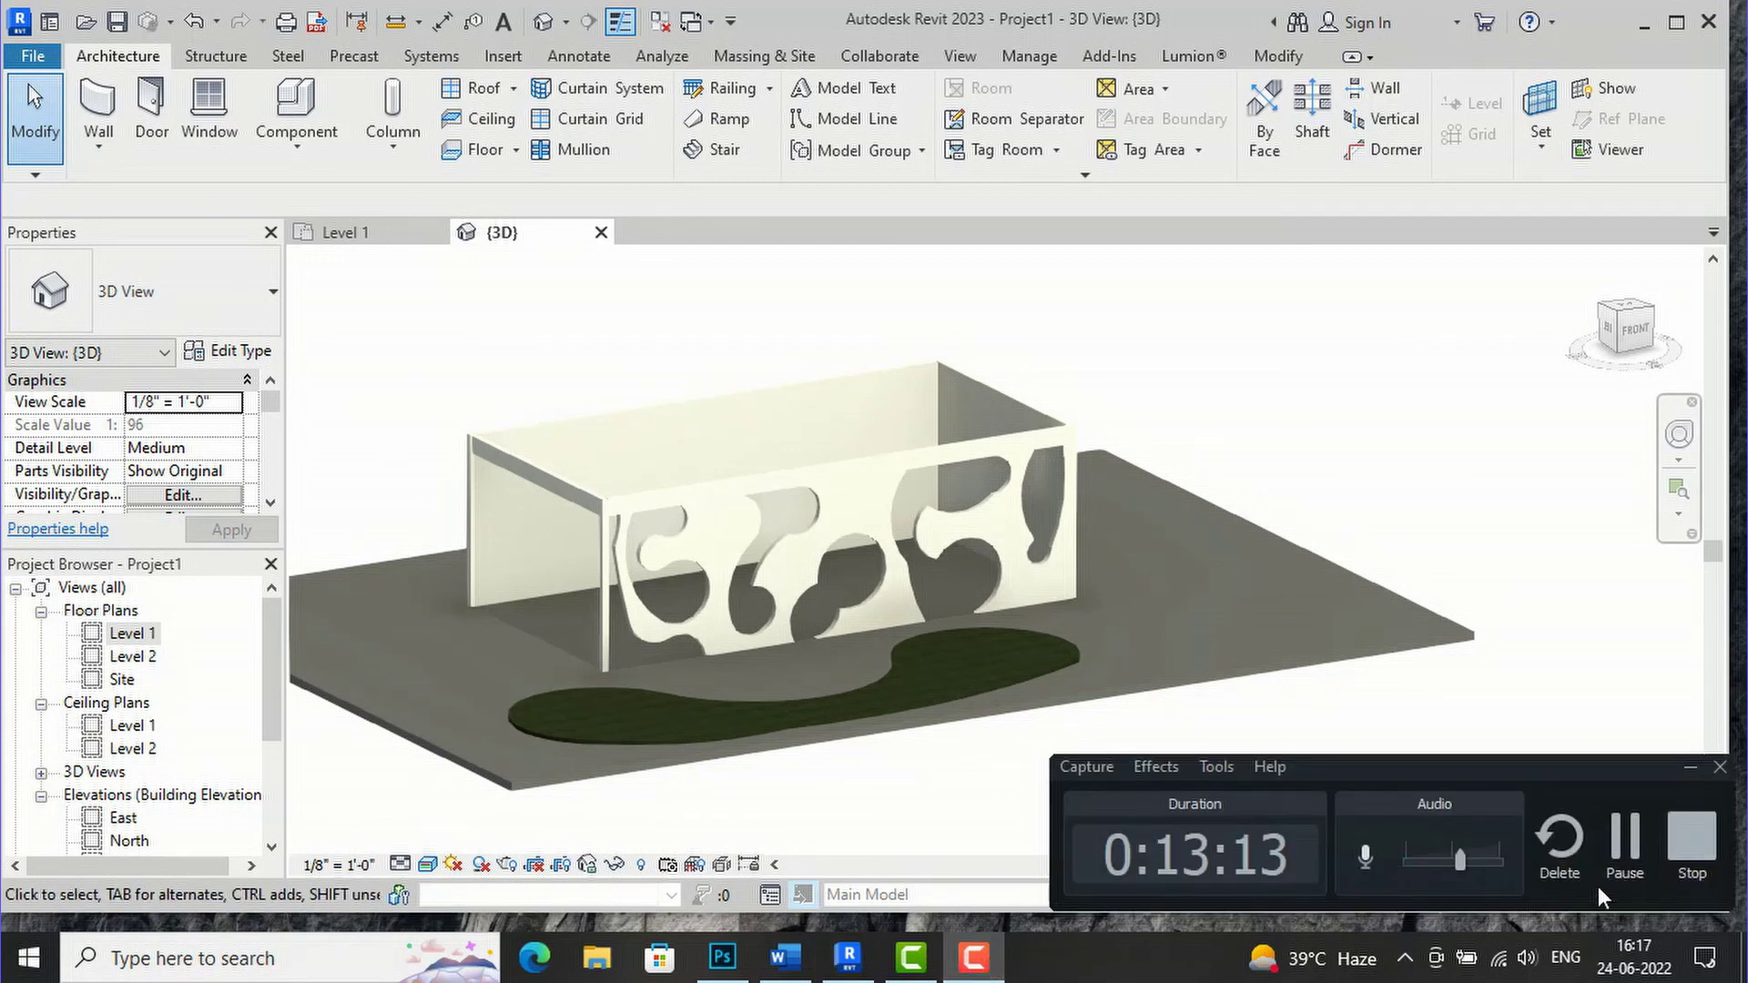